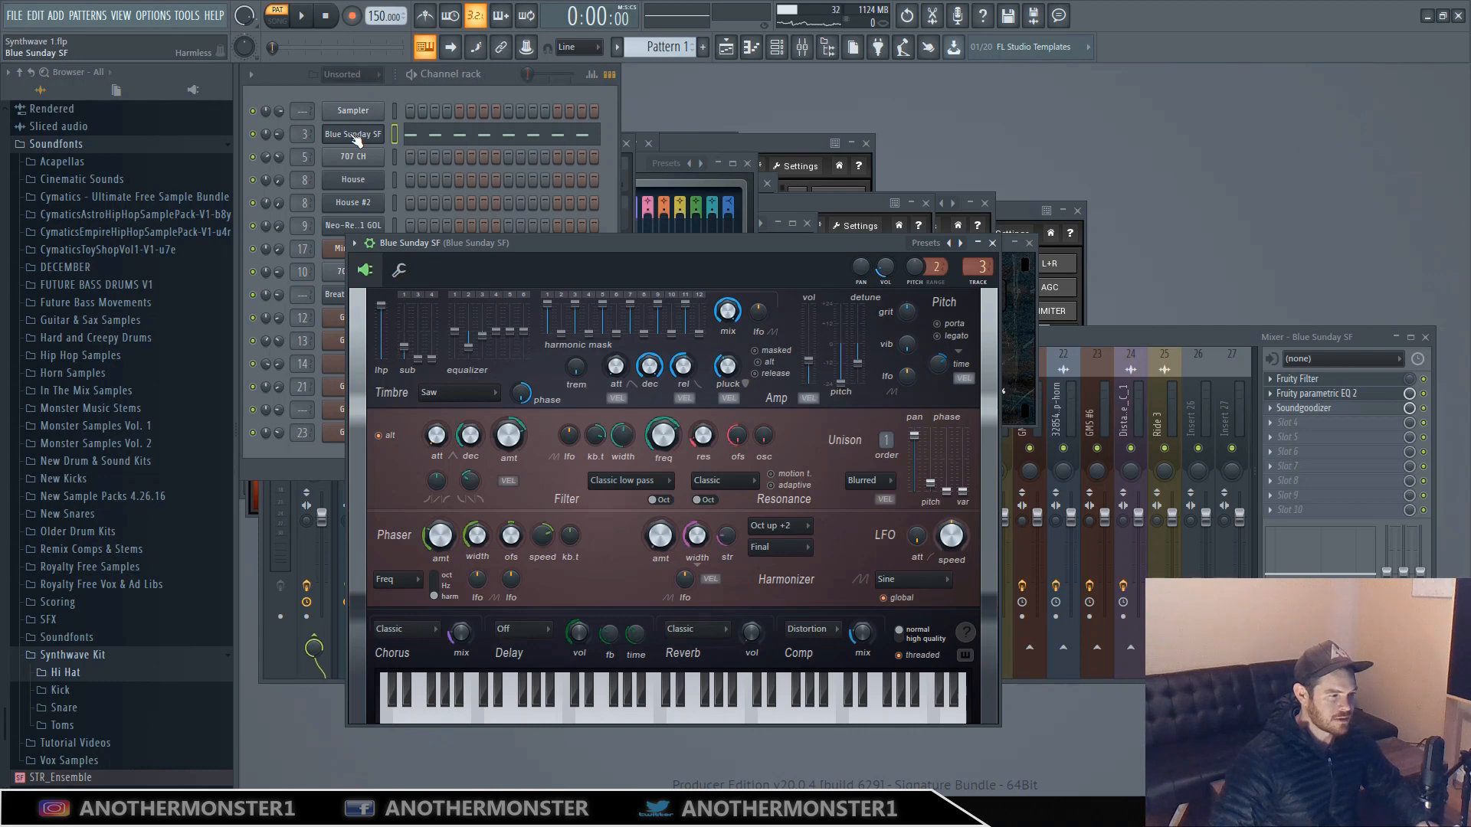
Open the Blue Sunday SF channel's notes in the piano roll and play Pattern 1.
right_click(355, 140)
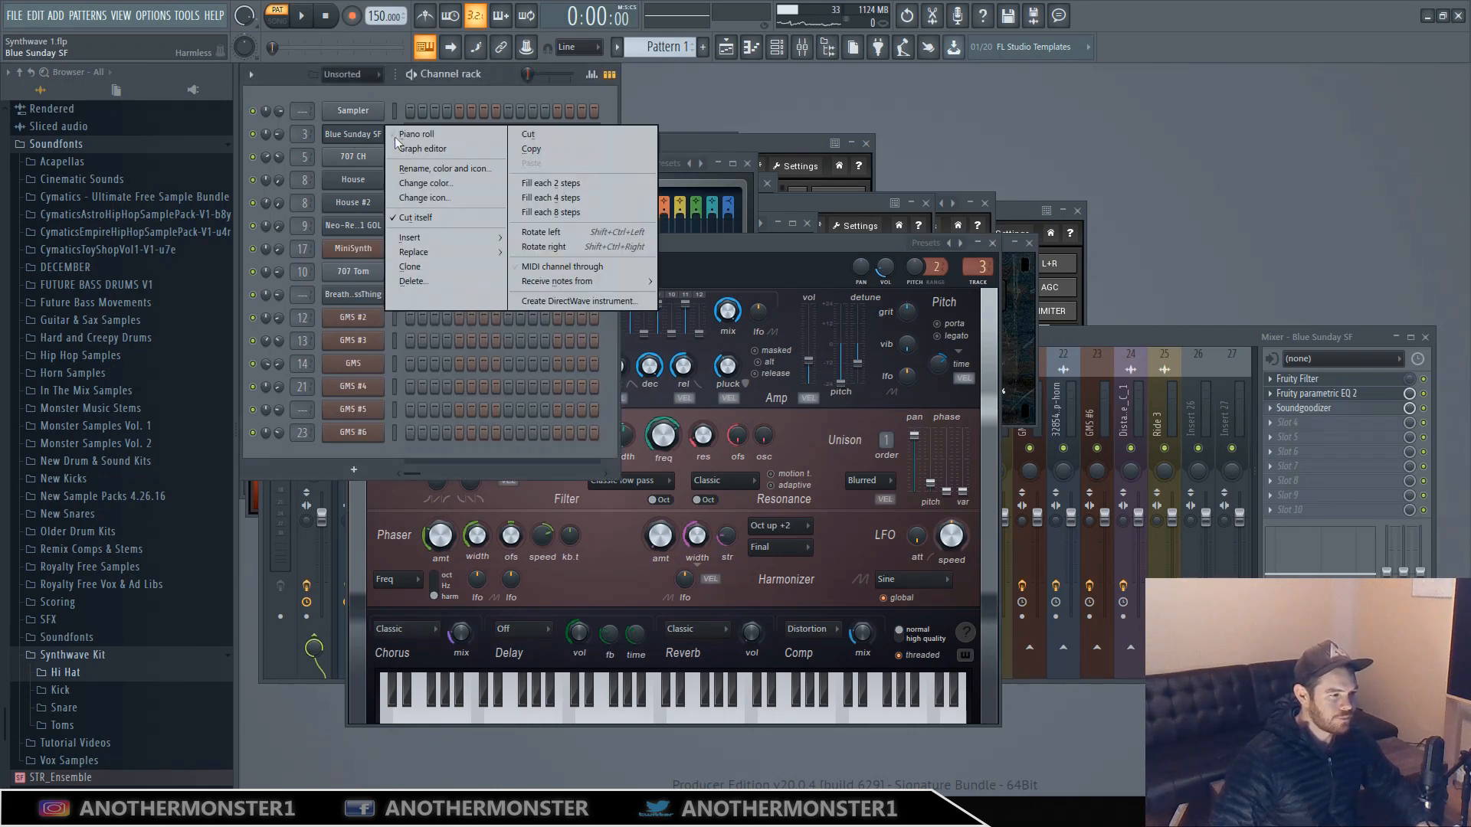
left_click(430, 133)
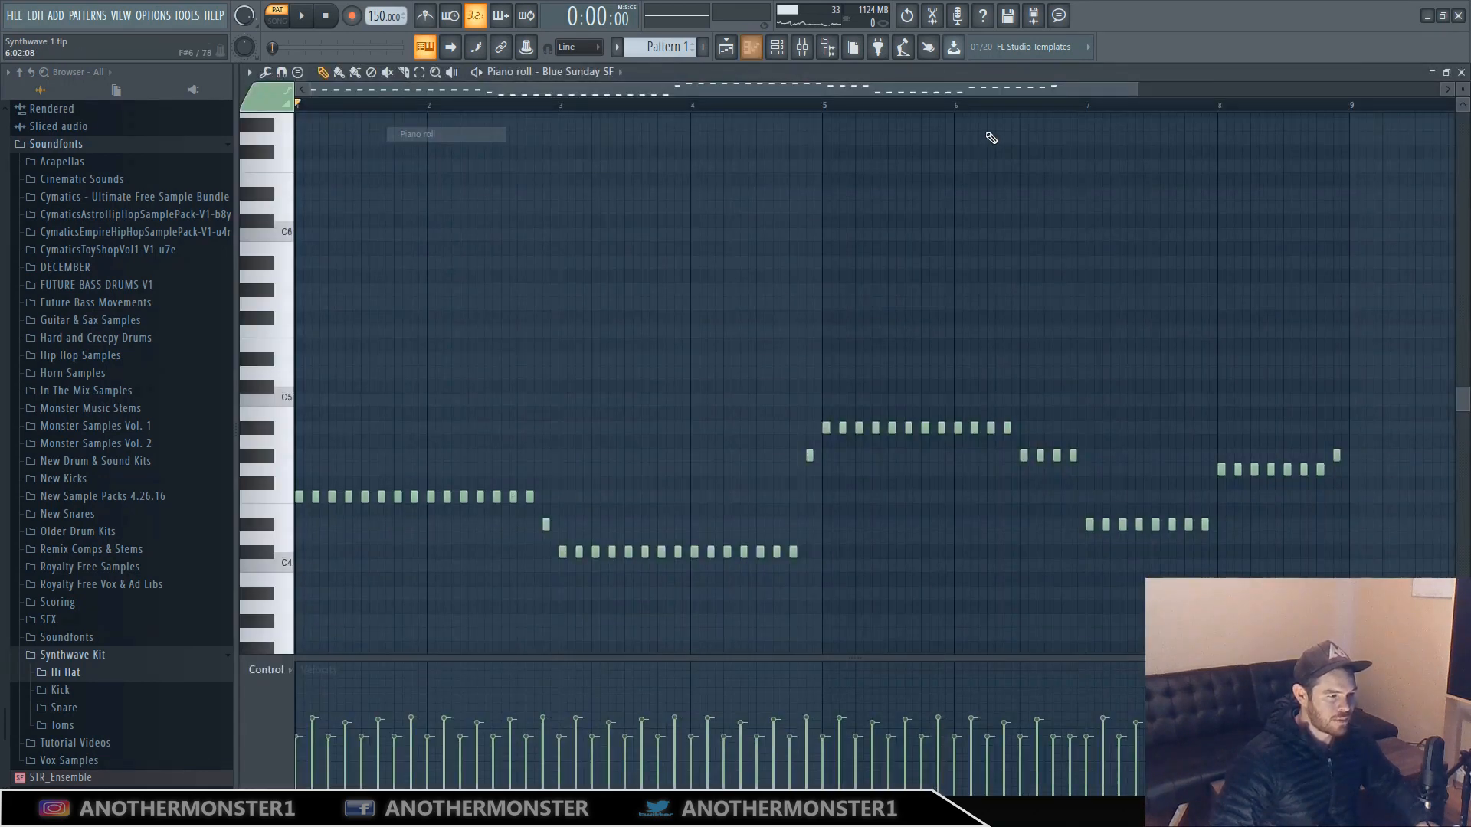
left_click_drag(1140, 89, 1082, 94)
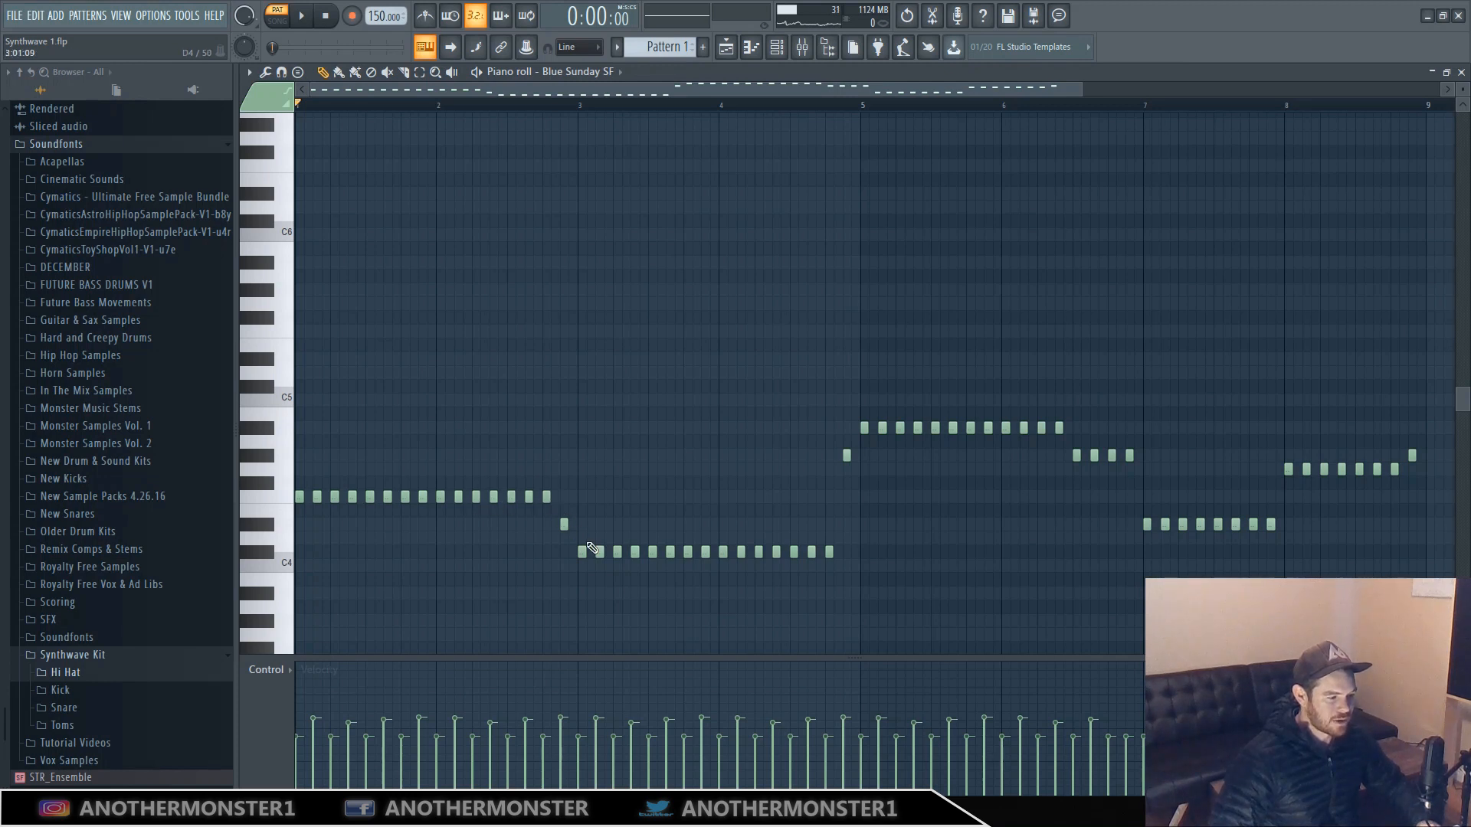
left_click_drag(1081, 84, 941, 98)
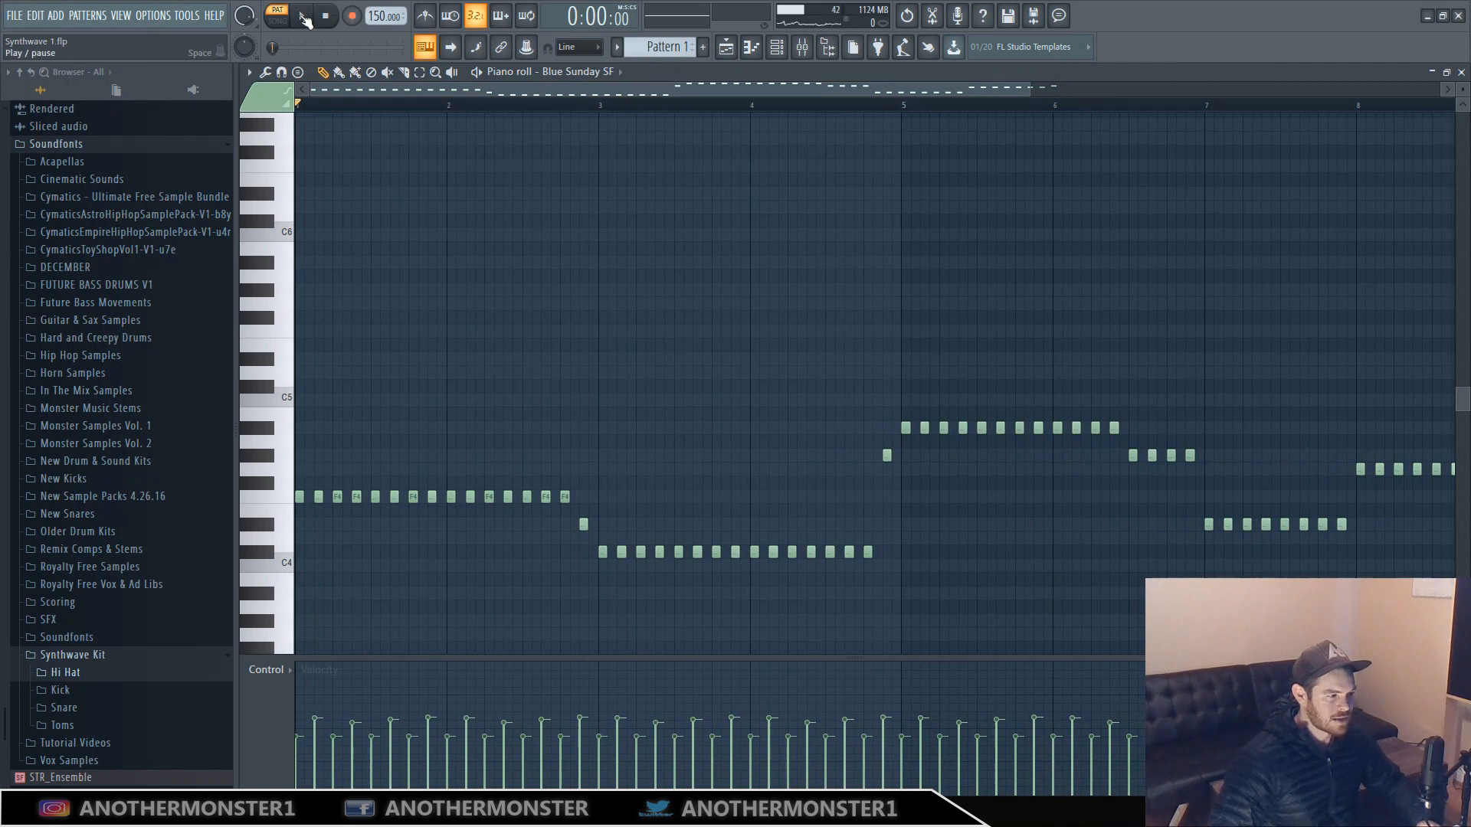
key("space")
Show the mixer, place it over the middle of the piano roll, and stop playback.
left_click(801, 55)
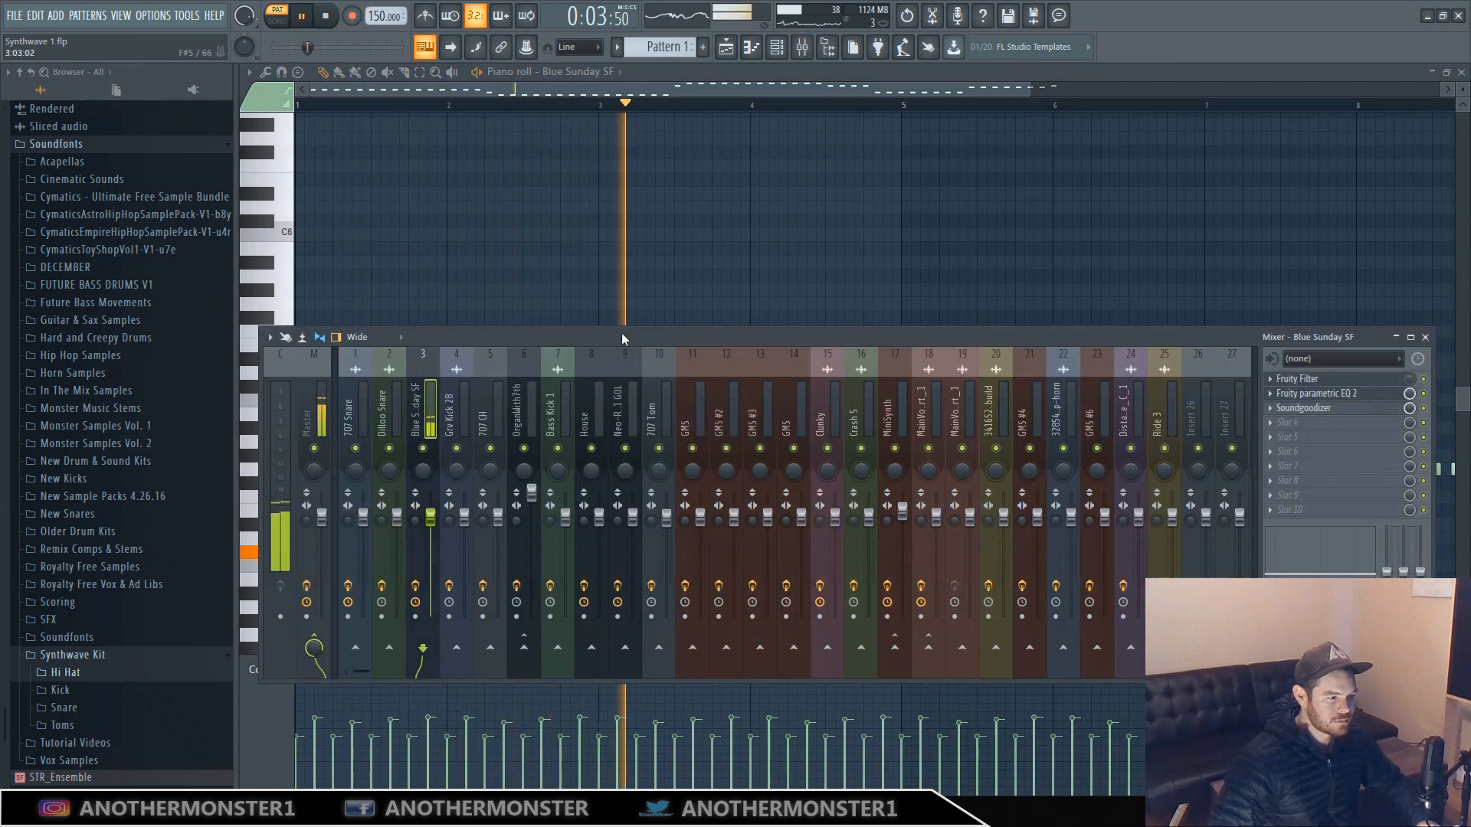
left_click_drag(622, 332, 647, 67)
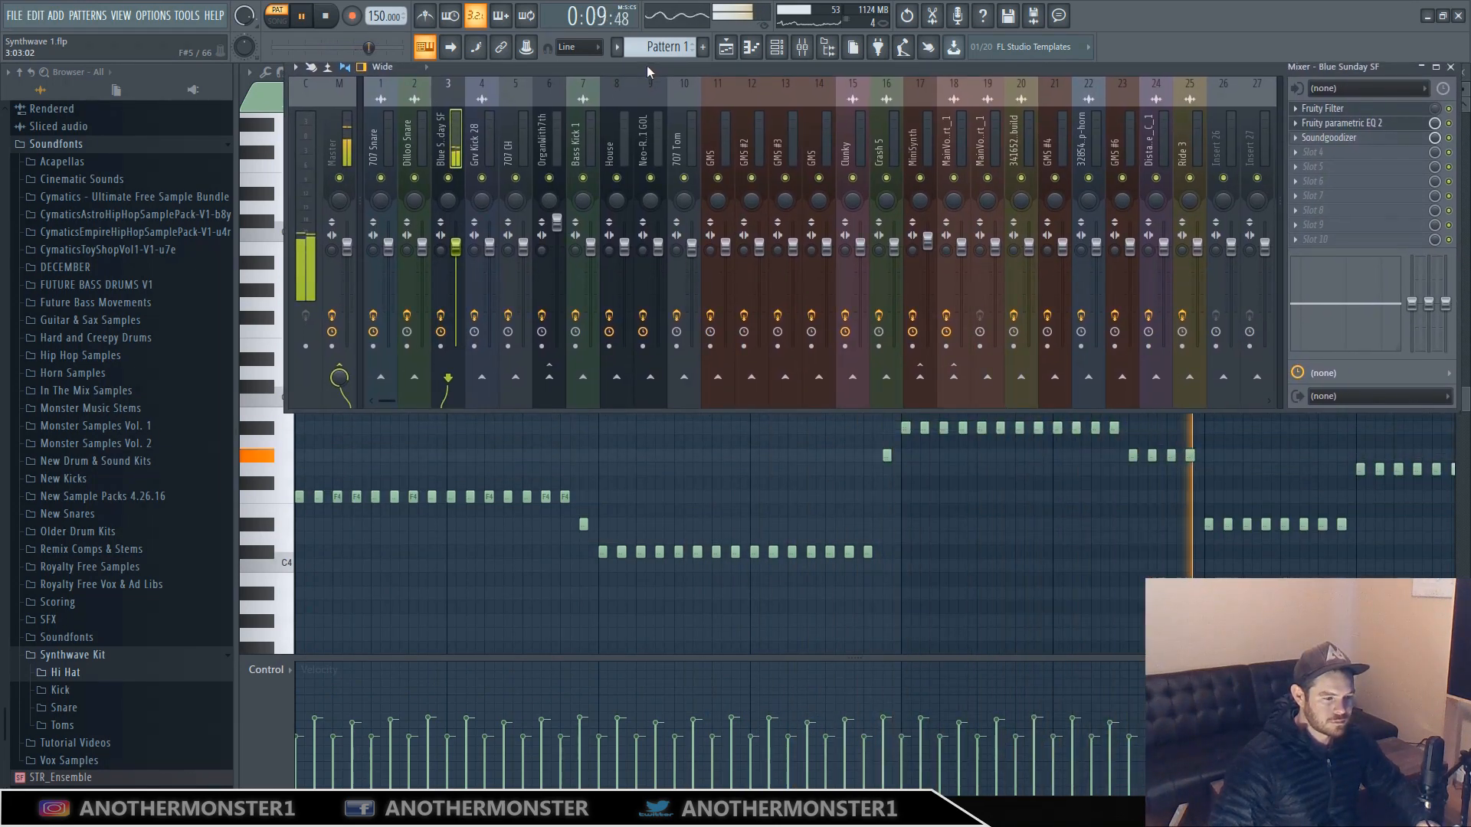
left_click_drag(647, 66, 650, 246)
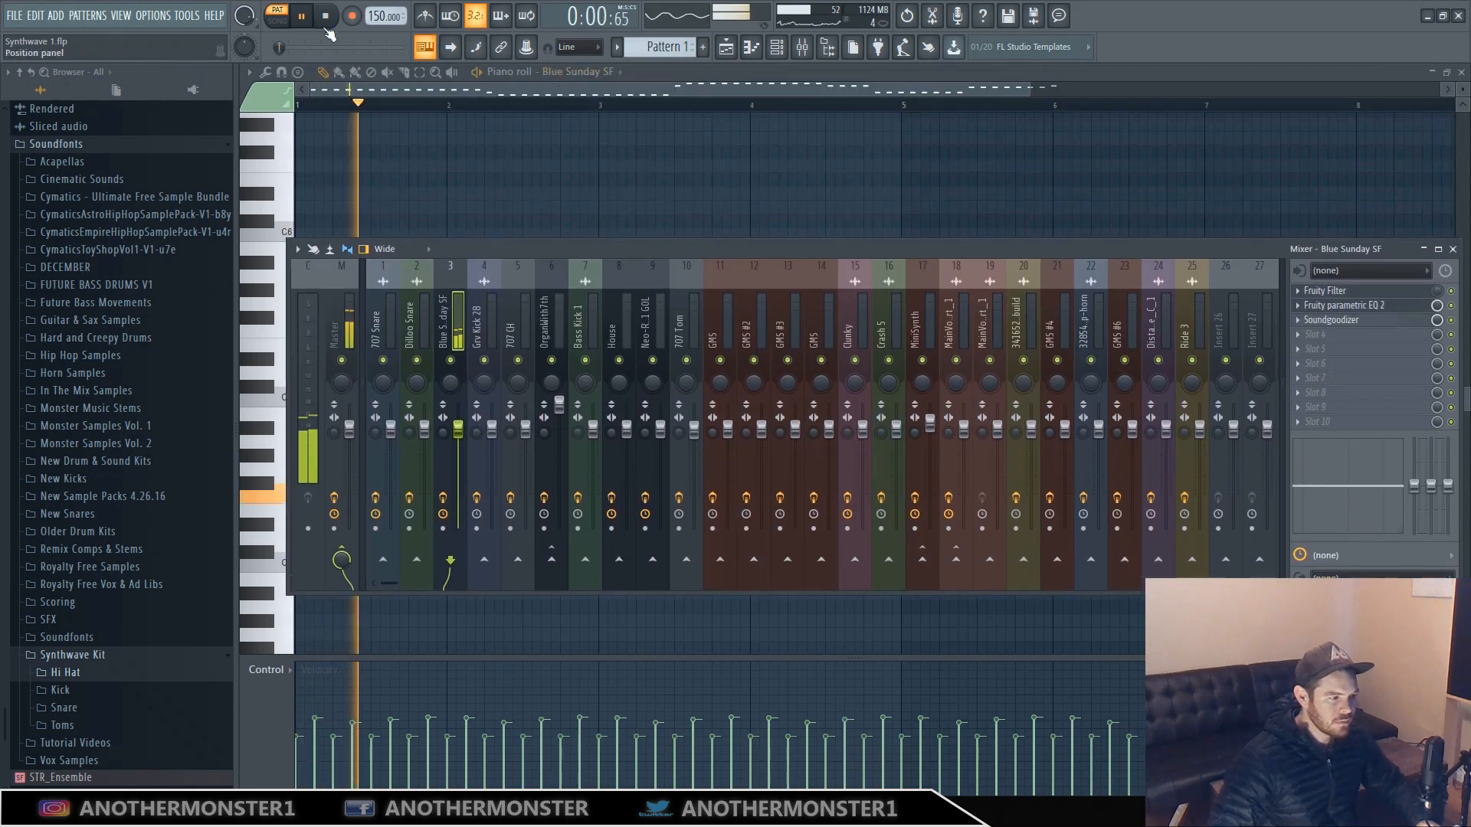
key("space")
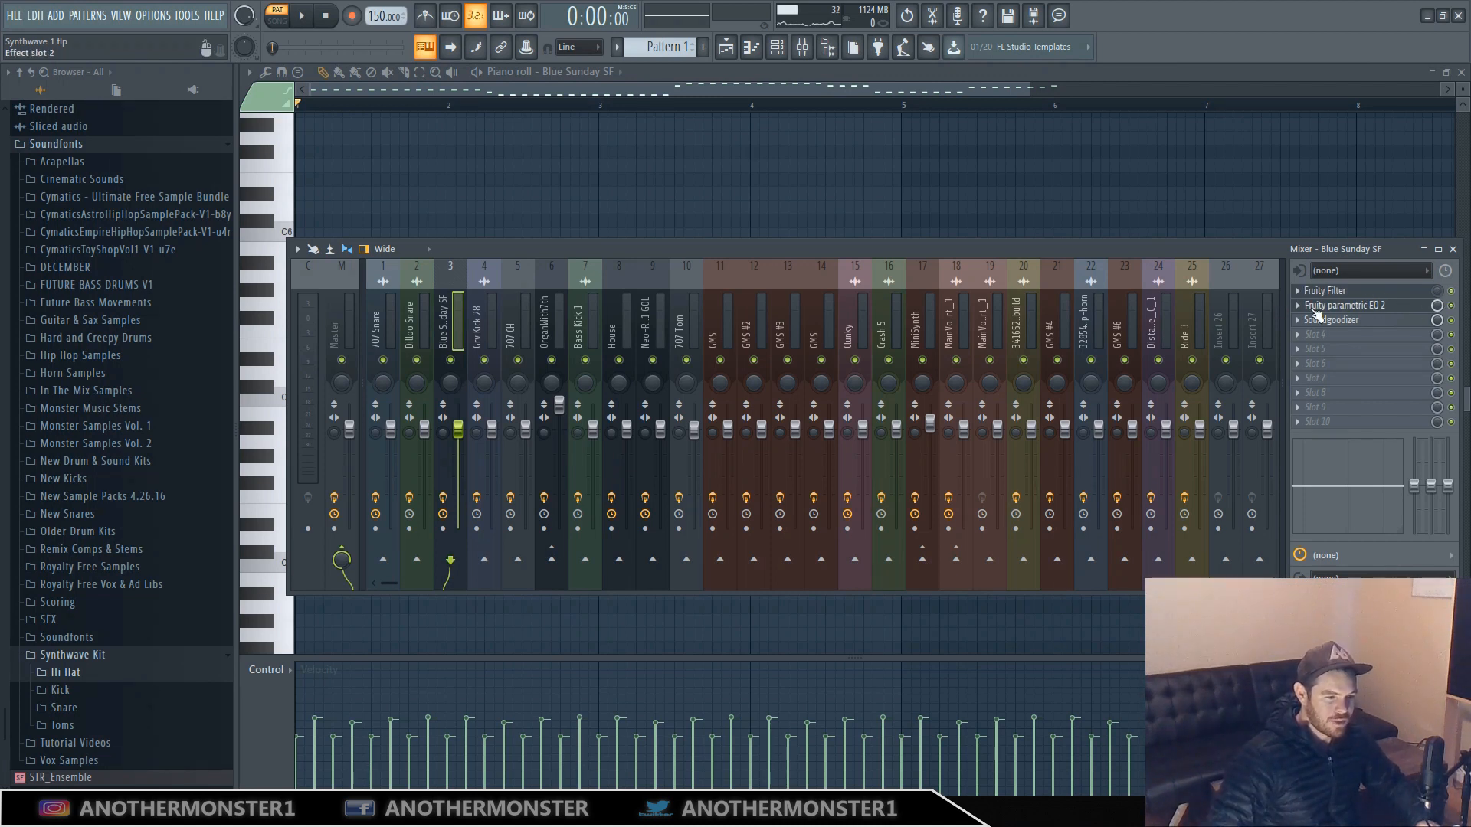
Examine the Fruity Filter, Fruity Parametric EQ 2 and Soundgoodizer settings on the Blue Sunday SF mixer track.
left_click(1351, 311)
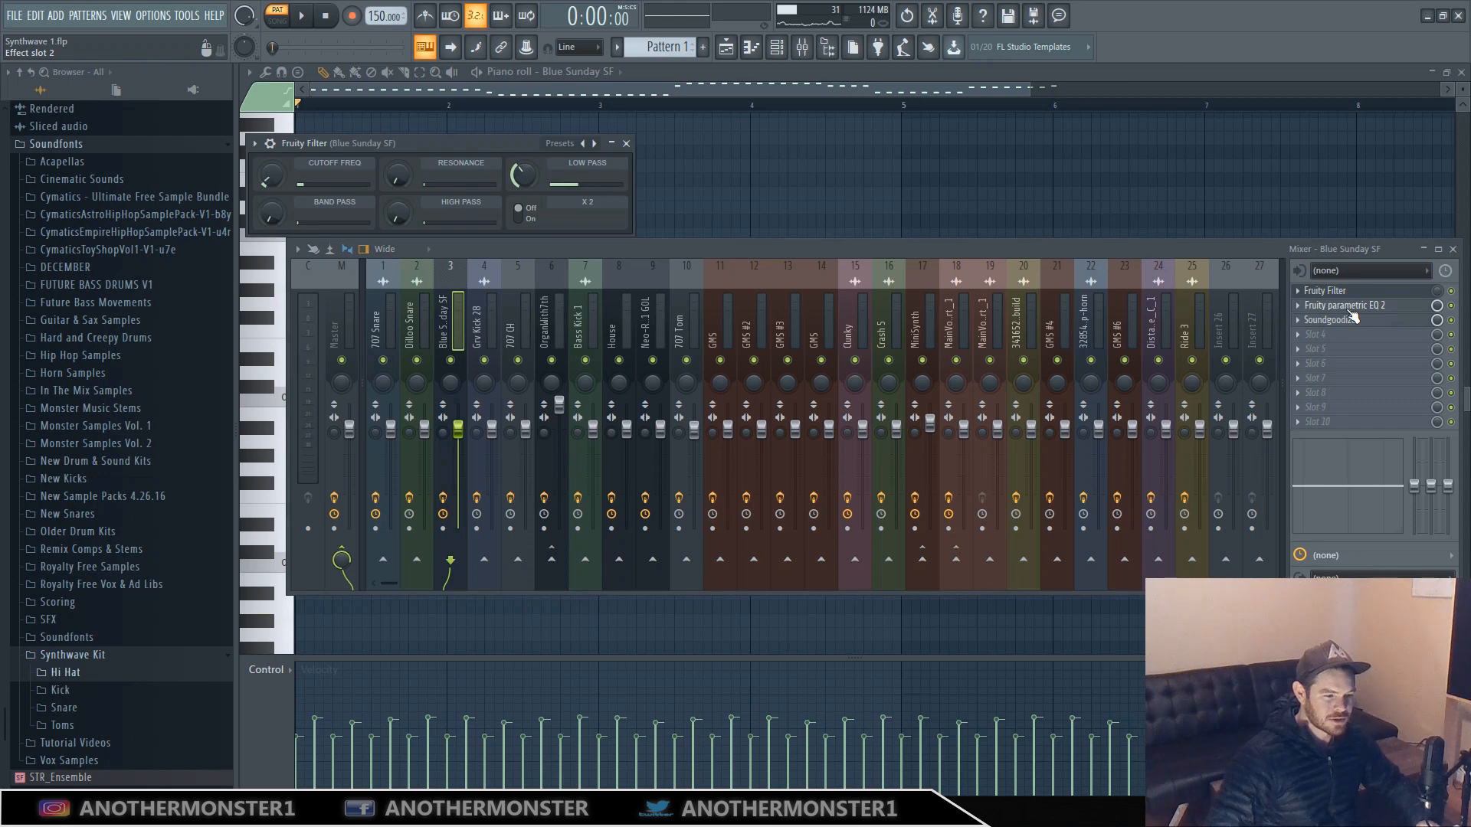
left_click(1352, 308)
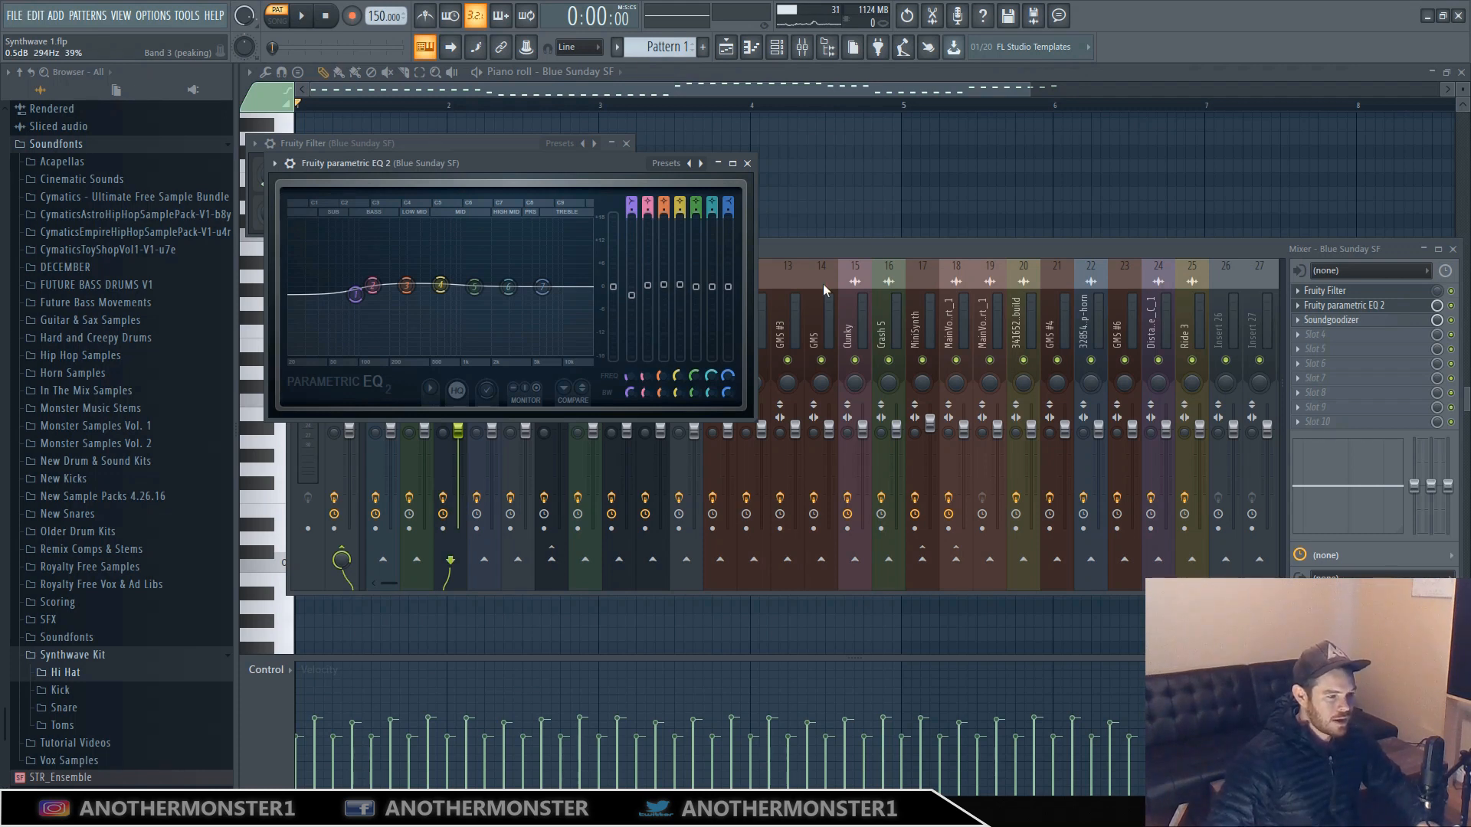
left_click(1345, 321)
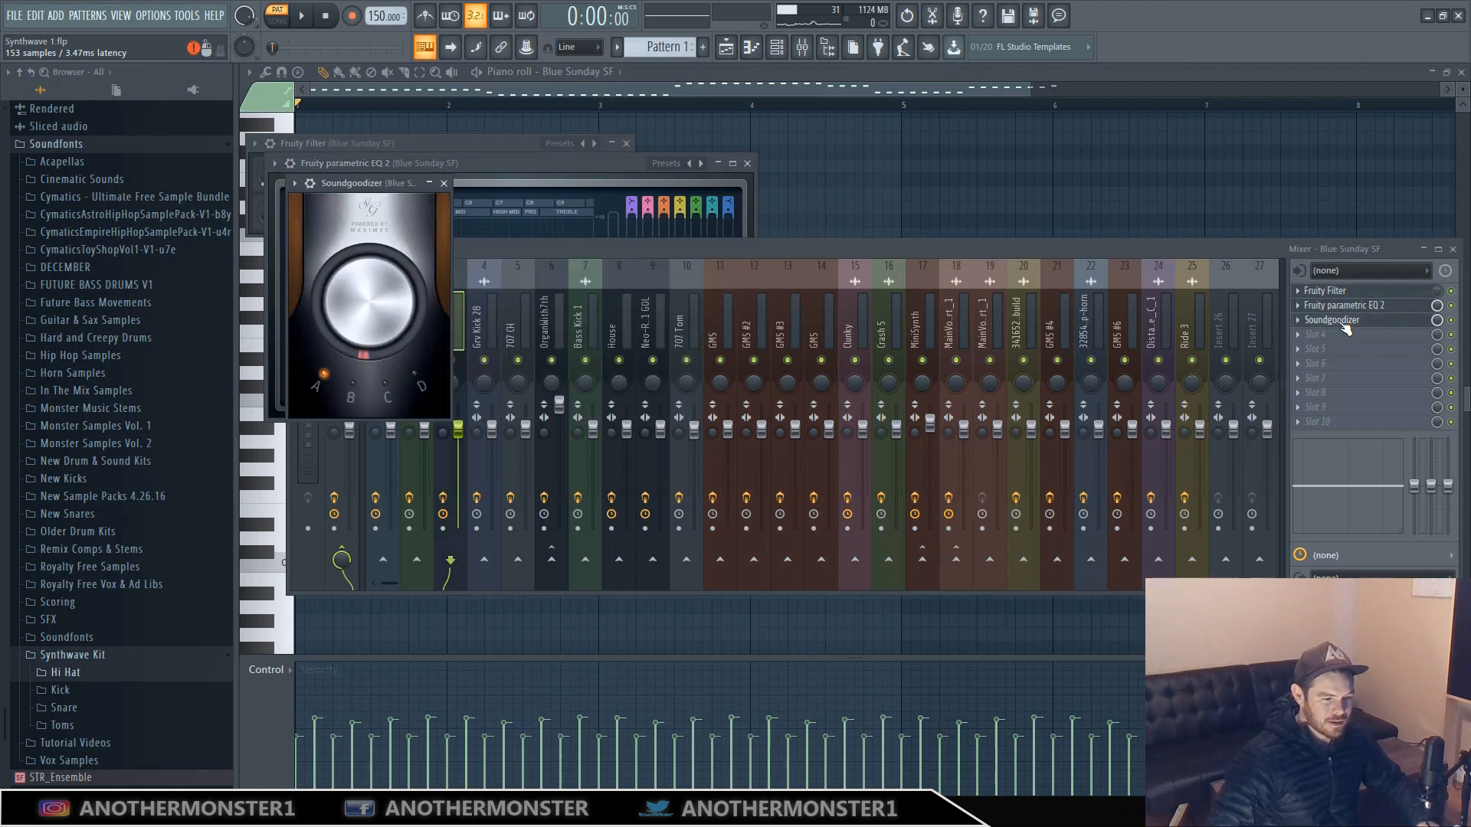
left_click(1345, 322)
left_click(1345, 322)
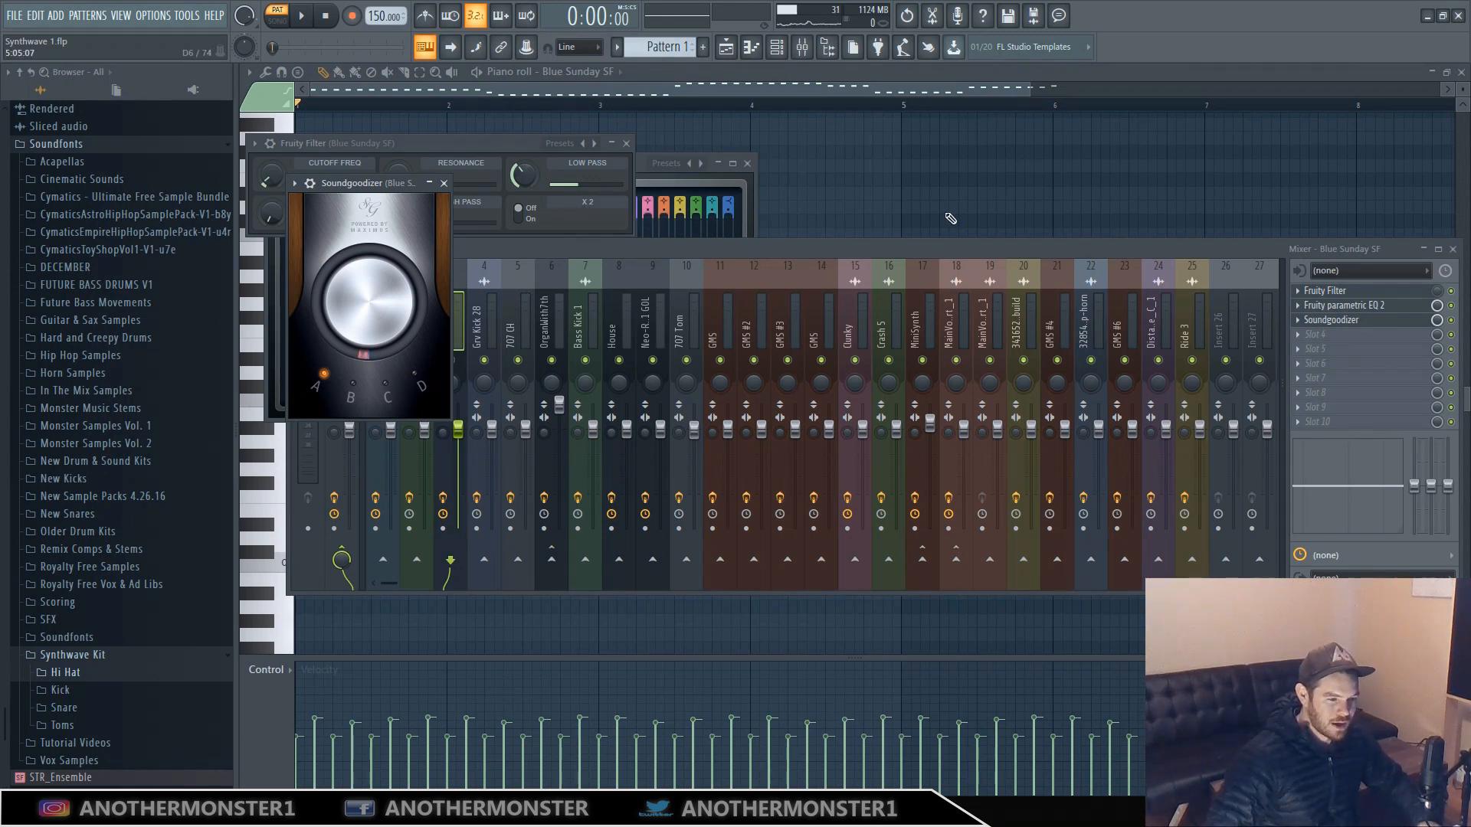
Close the piano roll, hide the mixer, and show the playlist around bar 17 with the Grv Kick 28 clips.
left_click(731, 77)
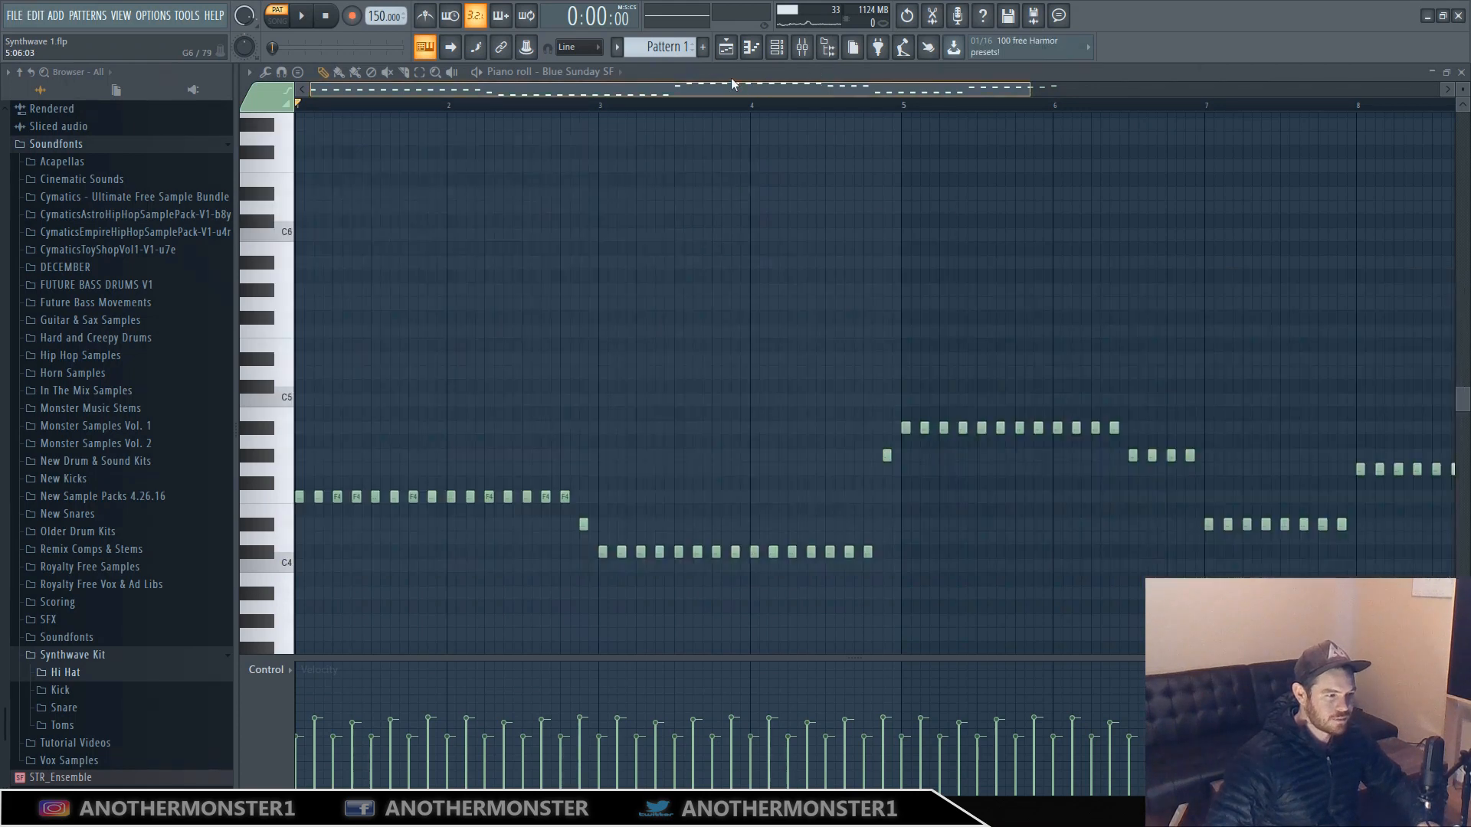
left_click(1461, 71)
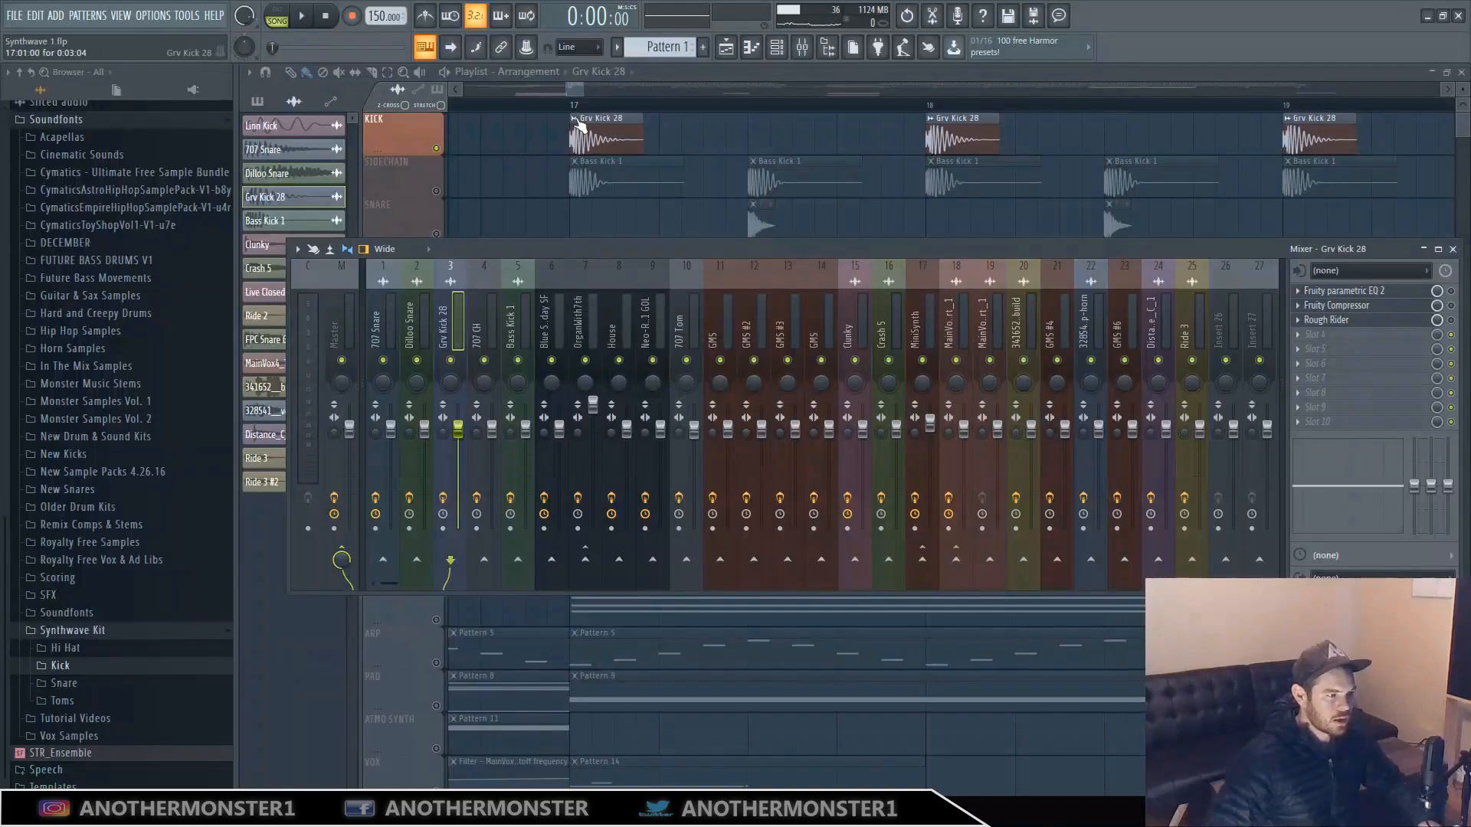
key("F9")
left_click_drag(578, 93, 584, 93)
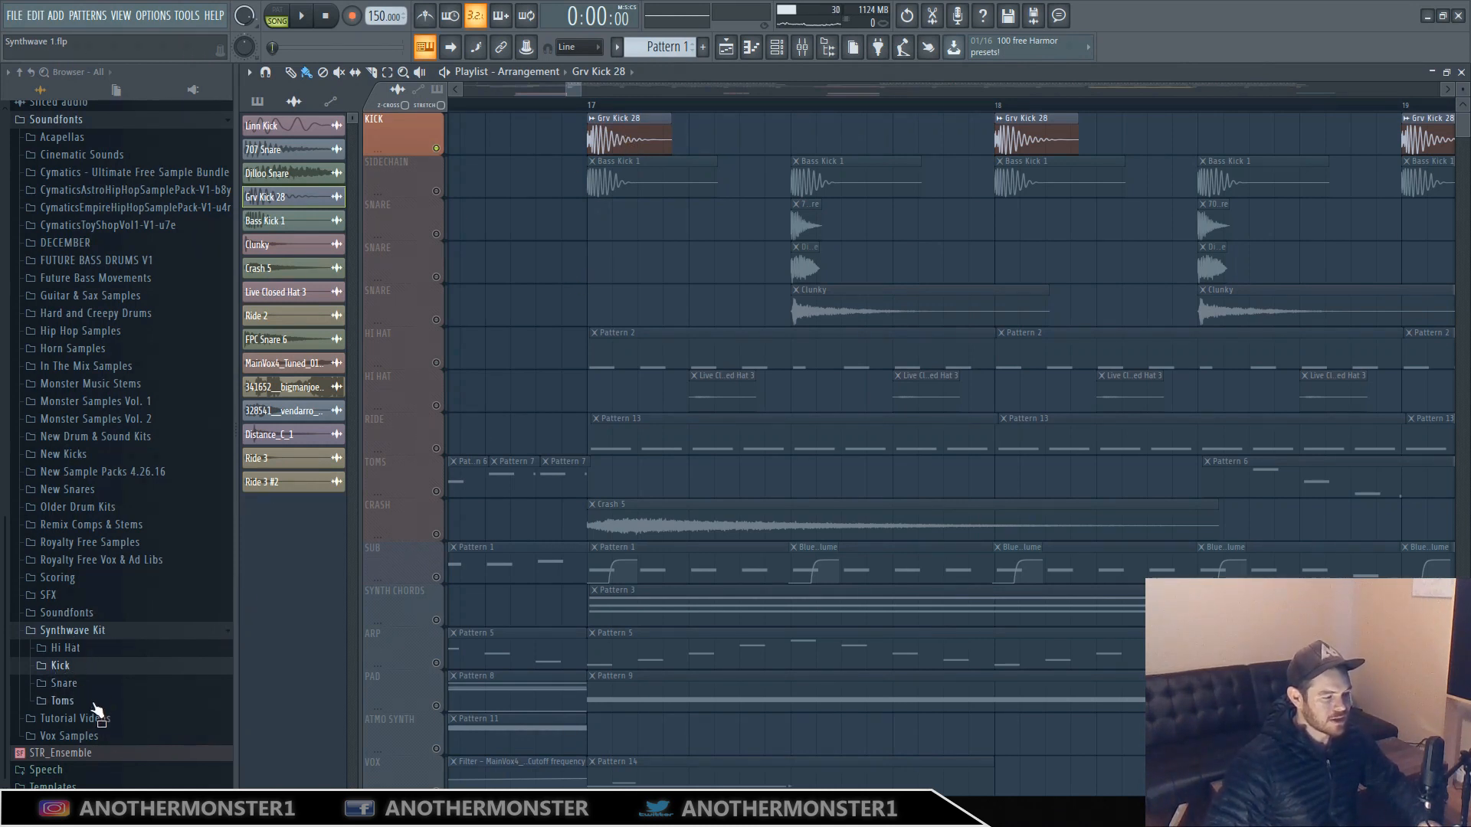
Browse the Hi Hat, Kick and Snare sample folders of the Synthwave Kit.
left_click(75, 653)
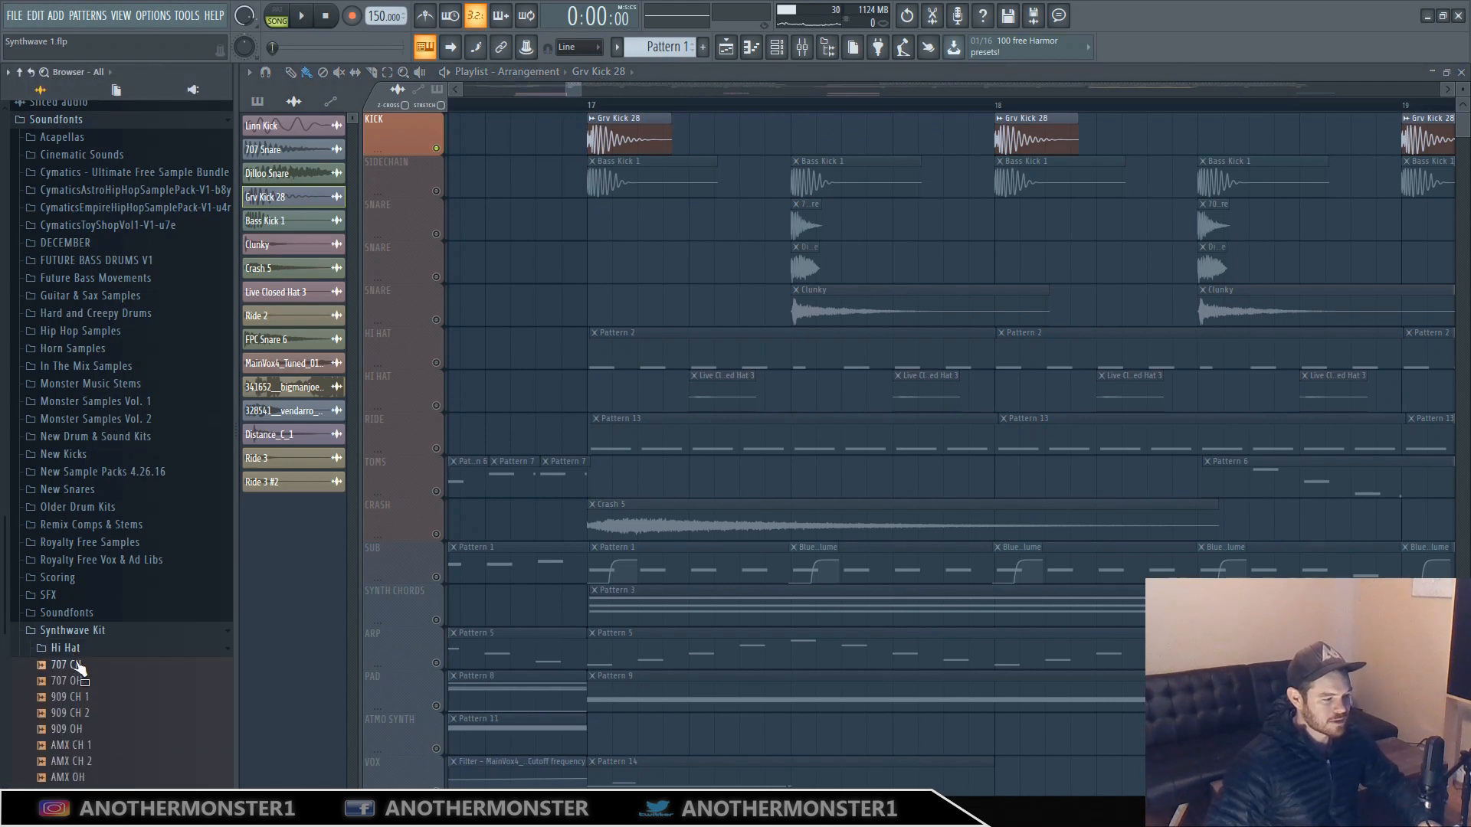
left_click(74, 656)
left_click(69, 665)
left_click(71, 667)
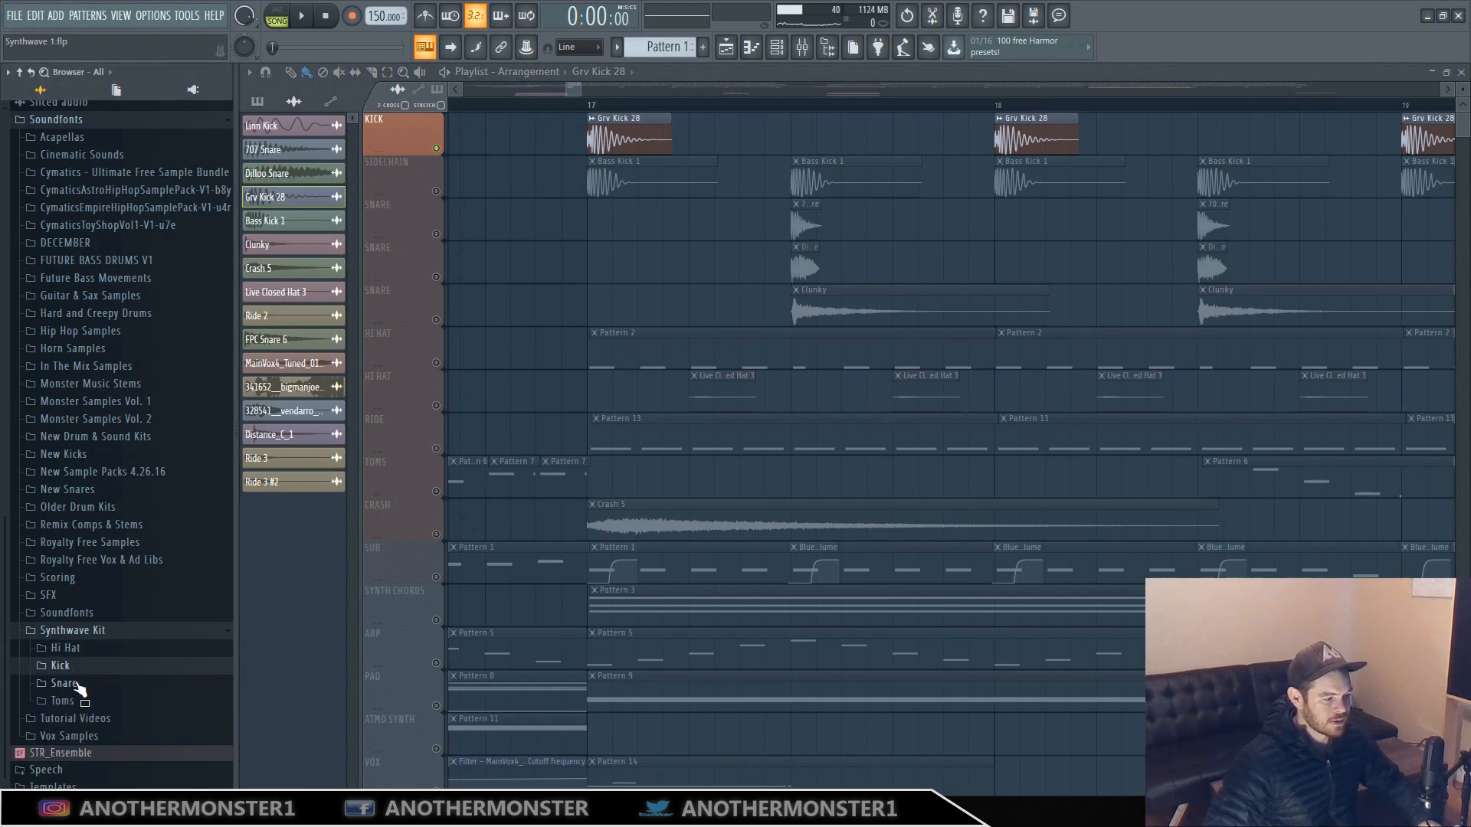
left_click(73, 683)
left_click(74, 682)
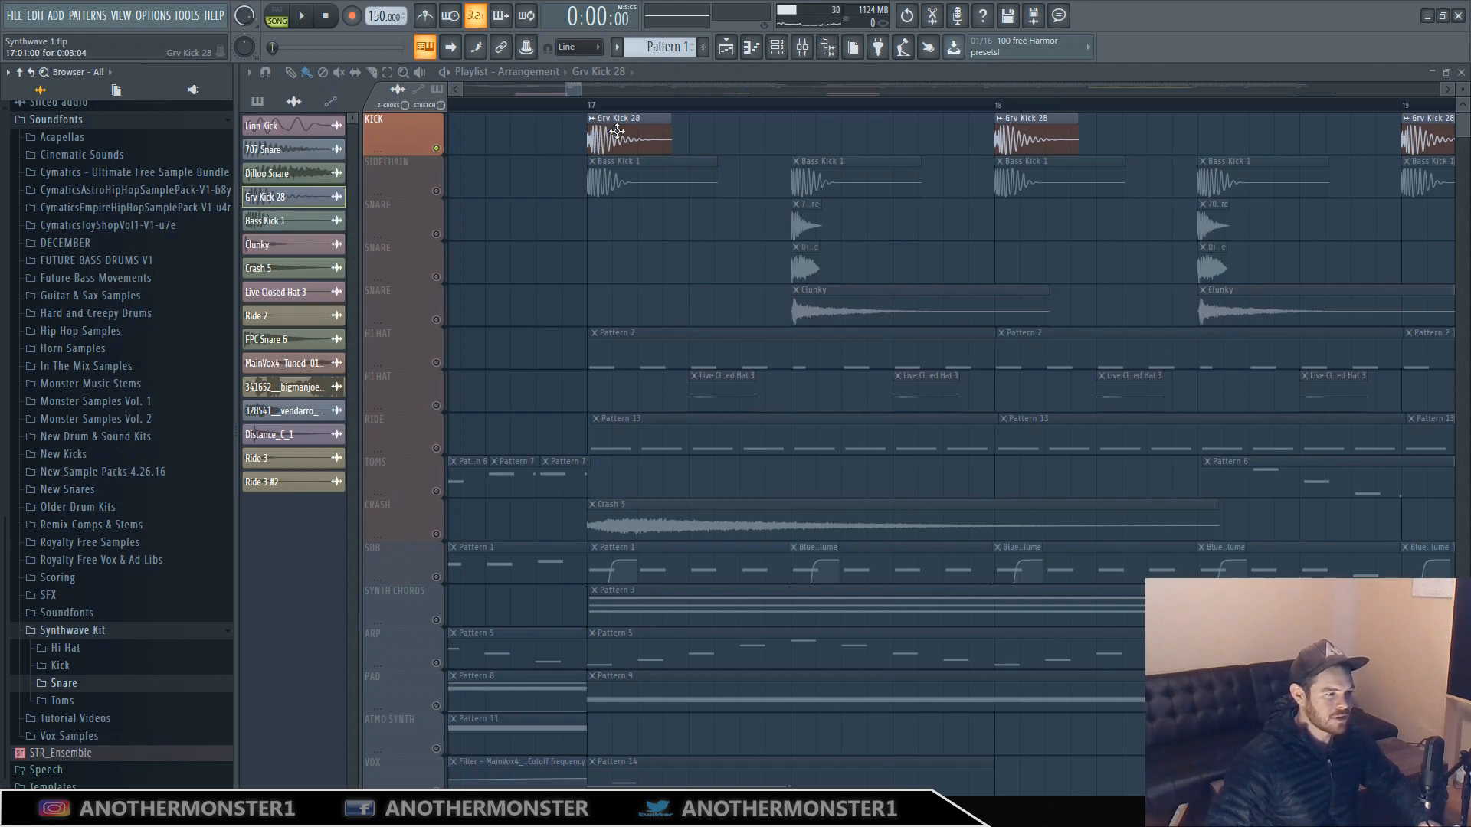
Play the soloed Grv Kick 28 track from bar 17 for a few beats and stop.
left_click(584, 102)
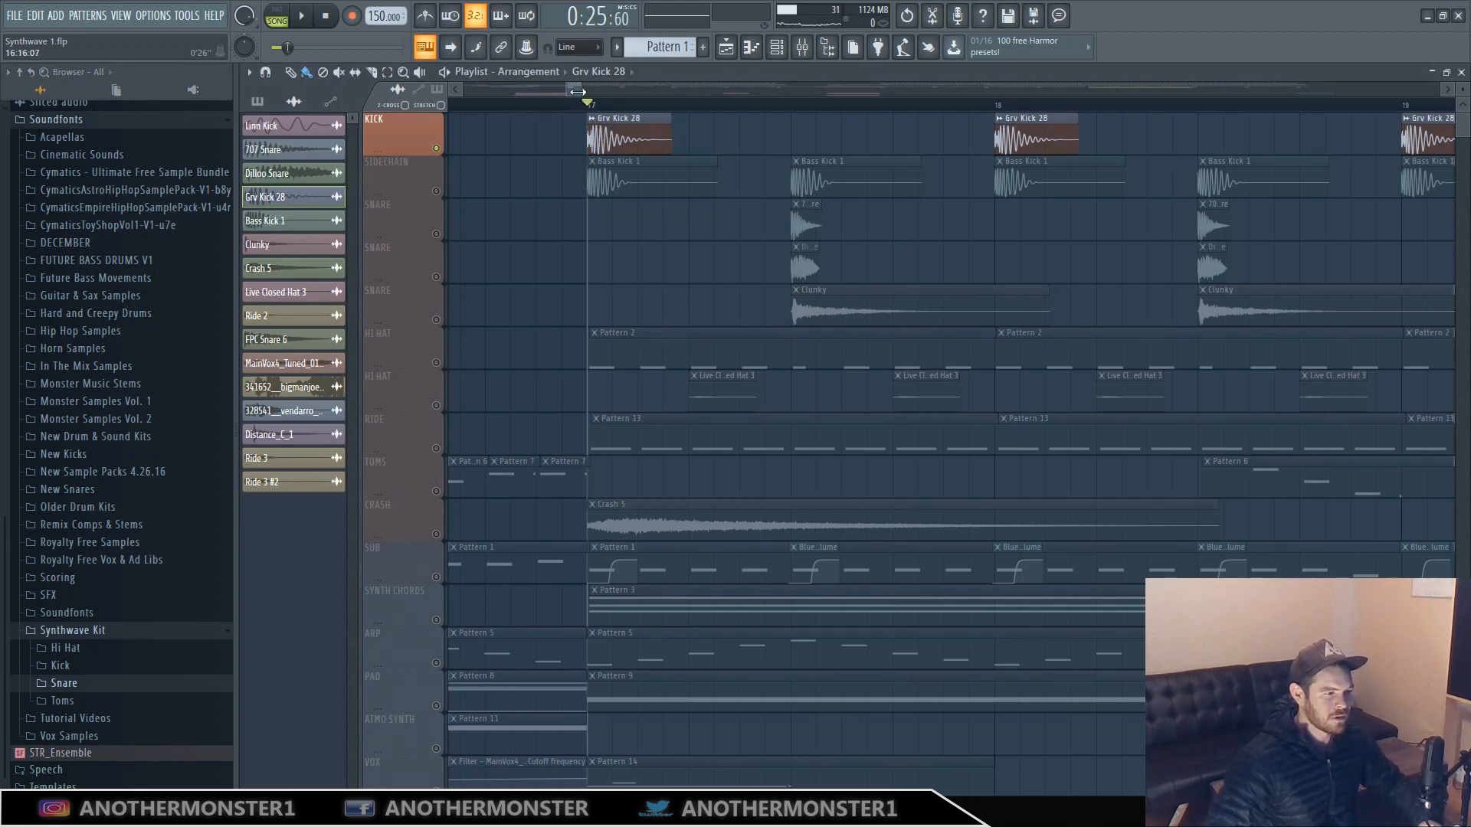
left_click_drag(577, 91, 565, 91)
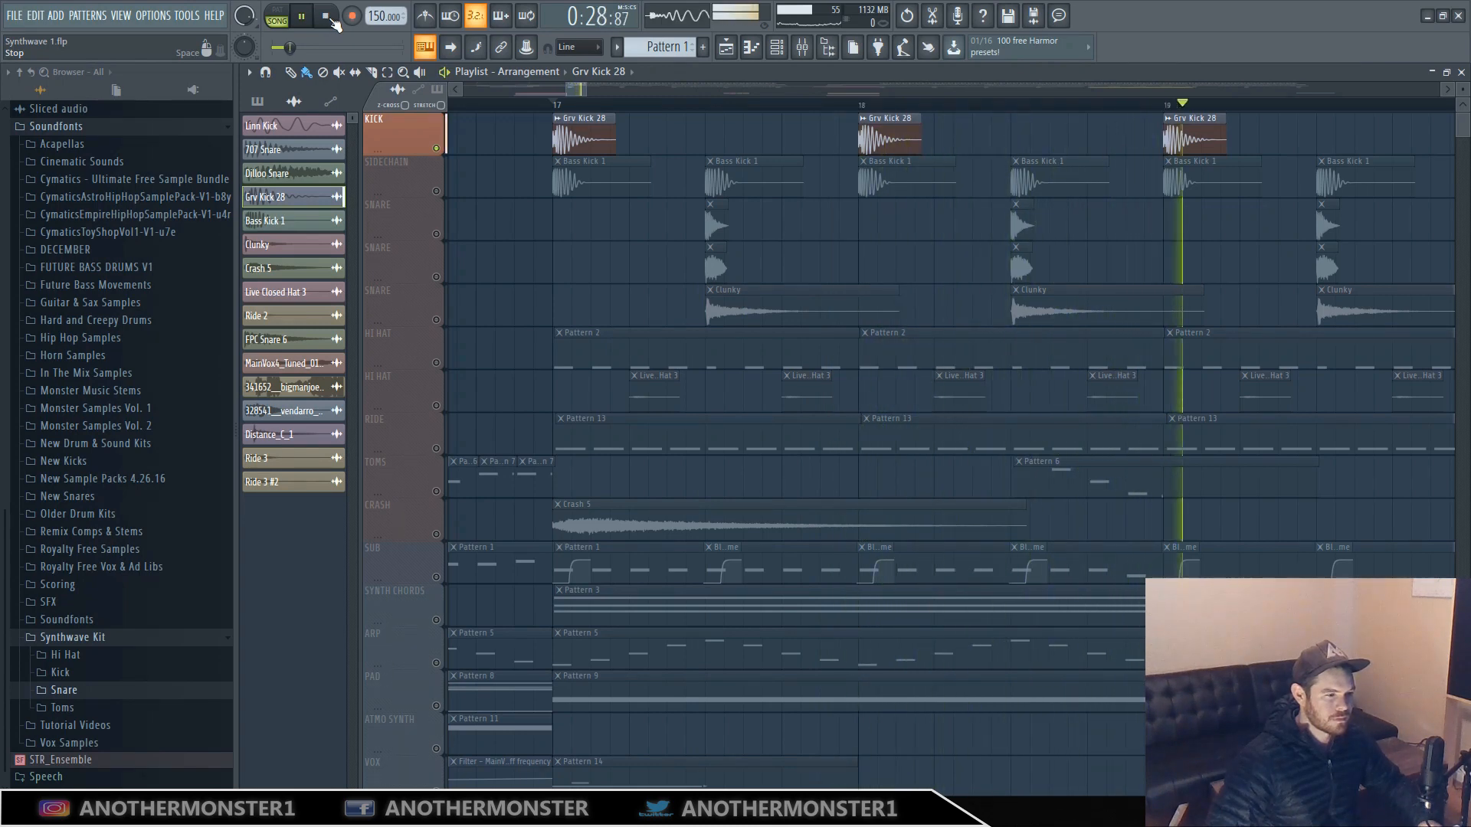
left_click(332, 18)
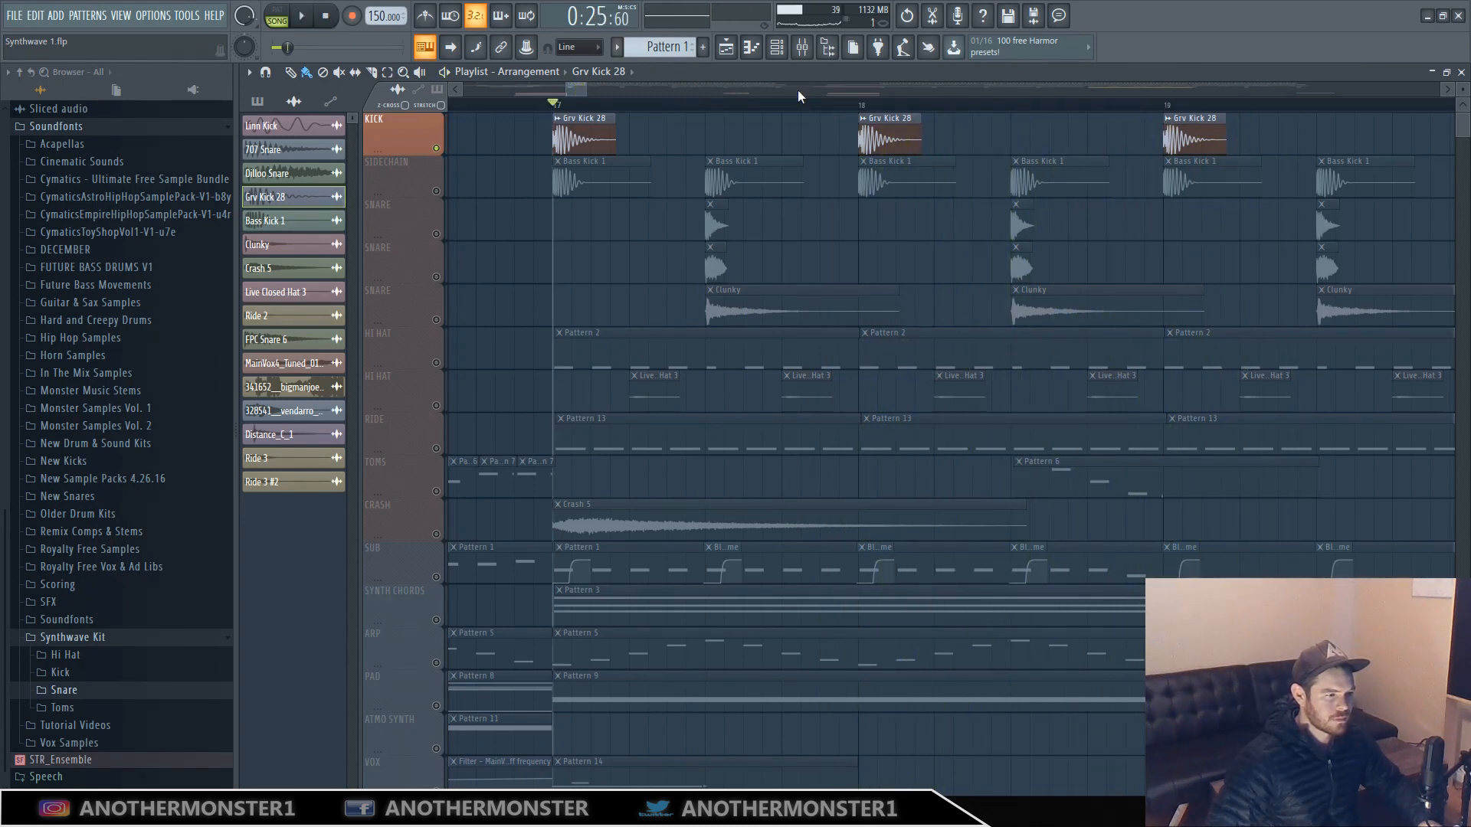
Open the kick's Fruity Compressor and Fruity Parametric EQ 2 from the mixer, and audition the kick with the EQ showing.
left_click(801, 50)
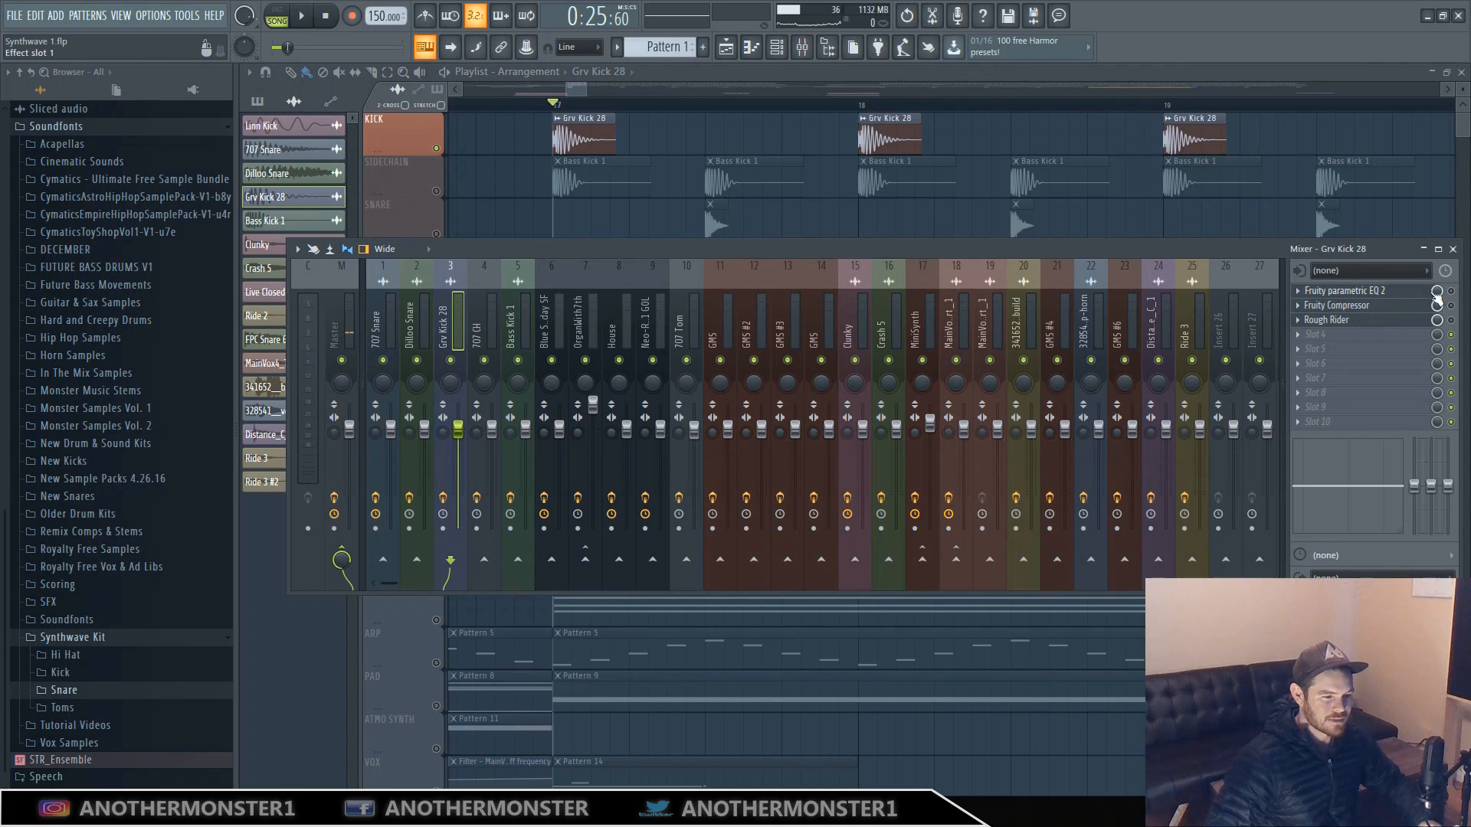
left_click(1336, 304)
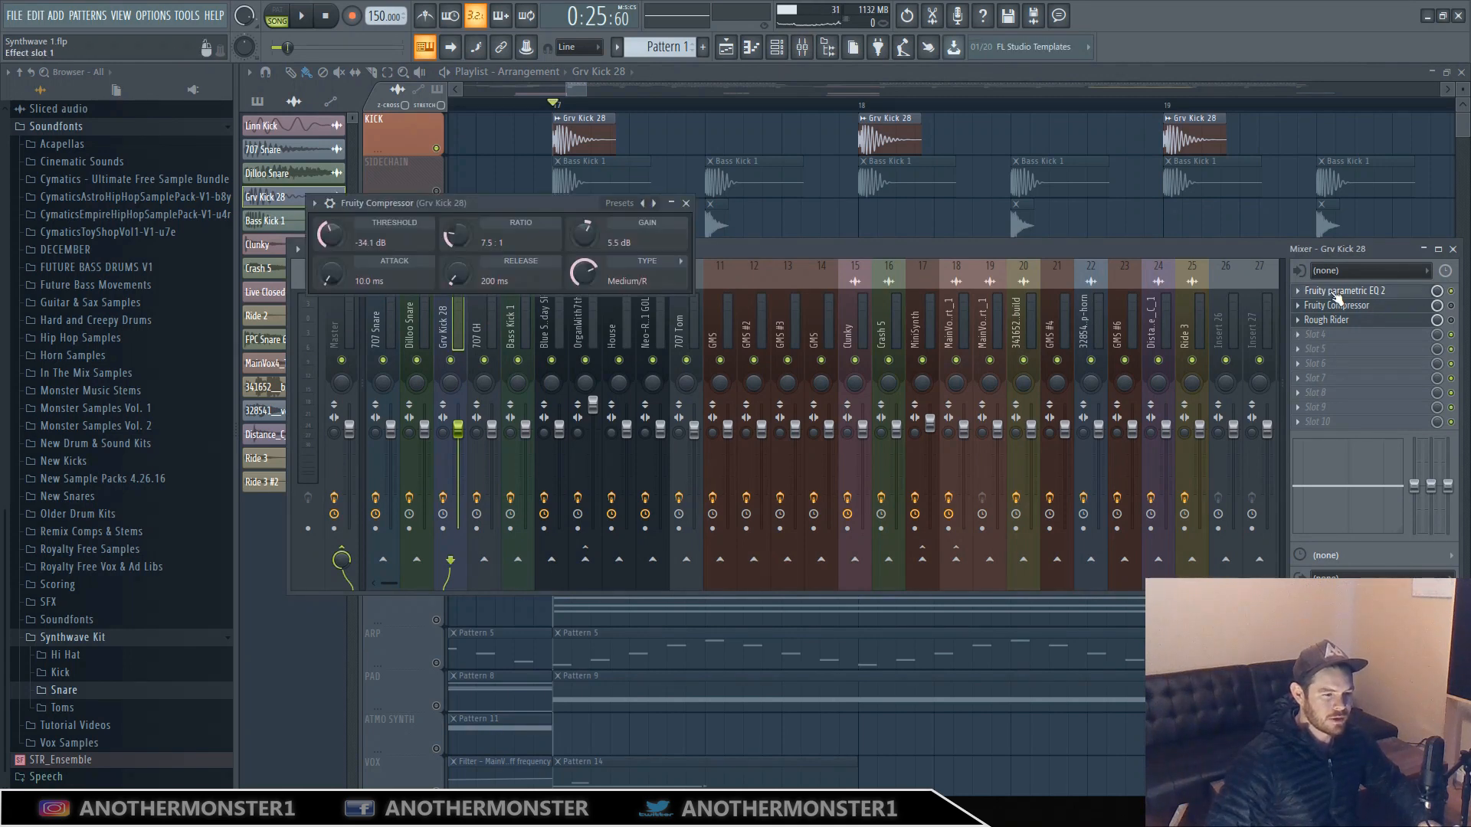
left_click(1336, 292)
key("space")
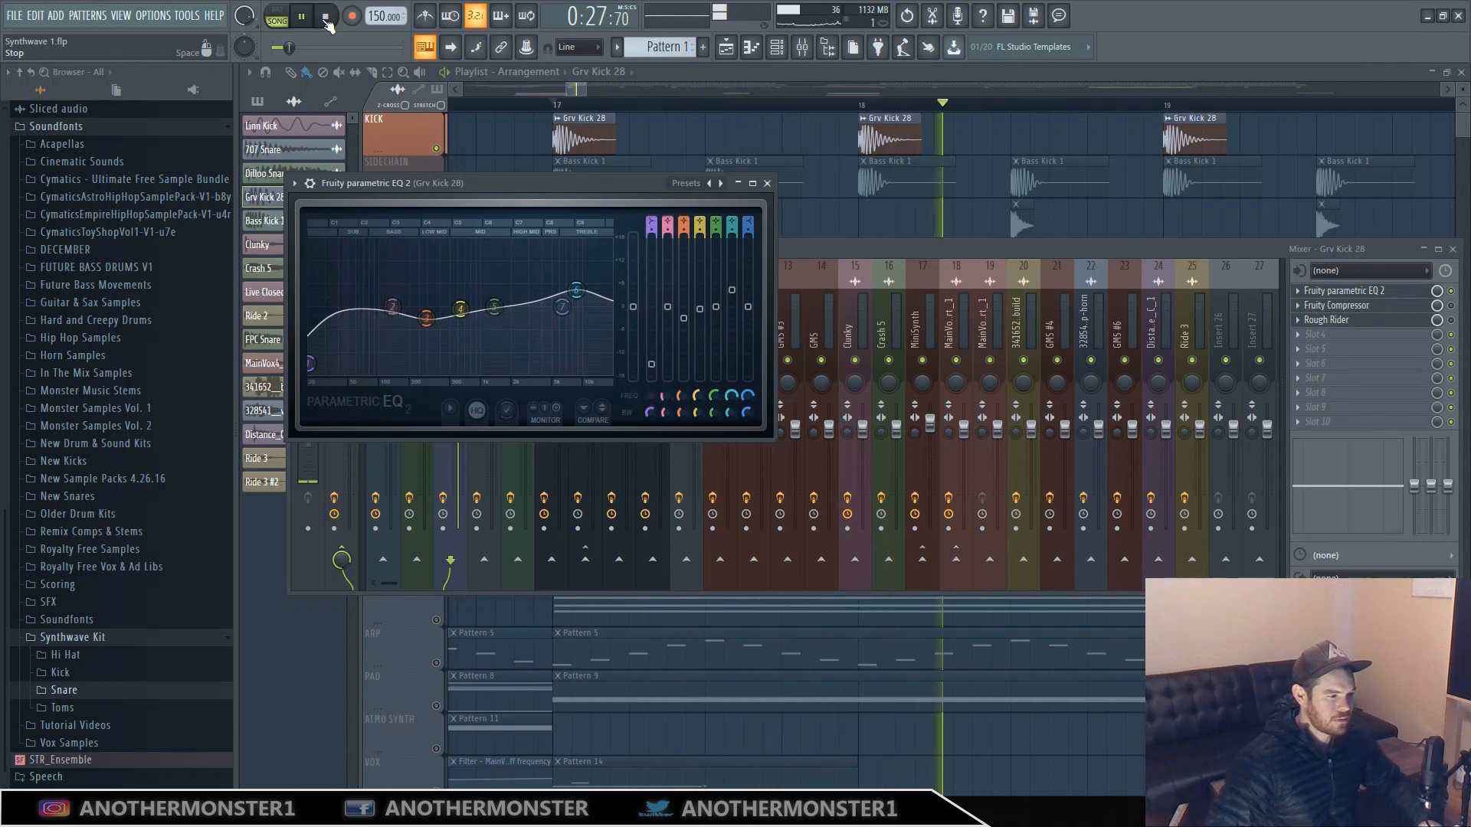
key("space")
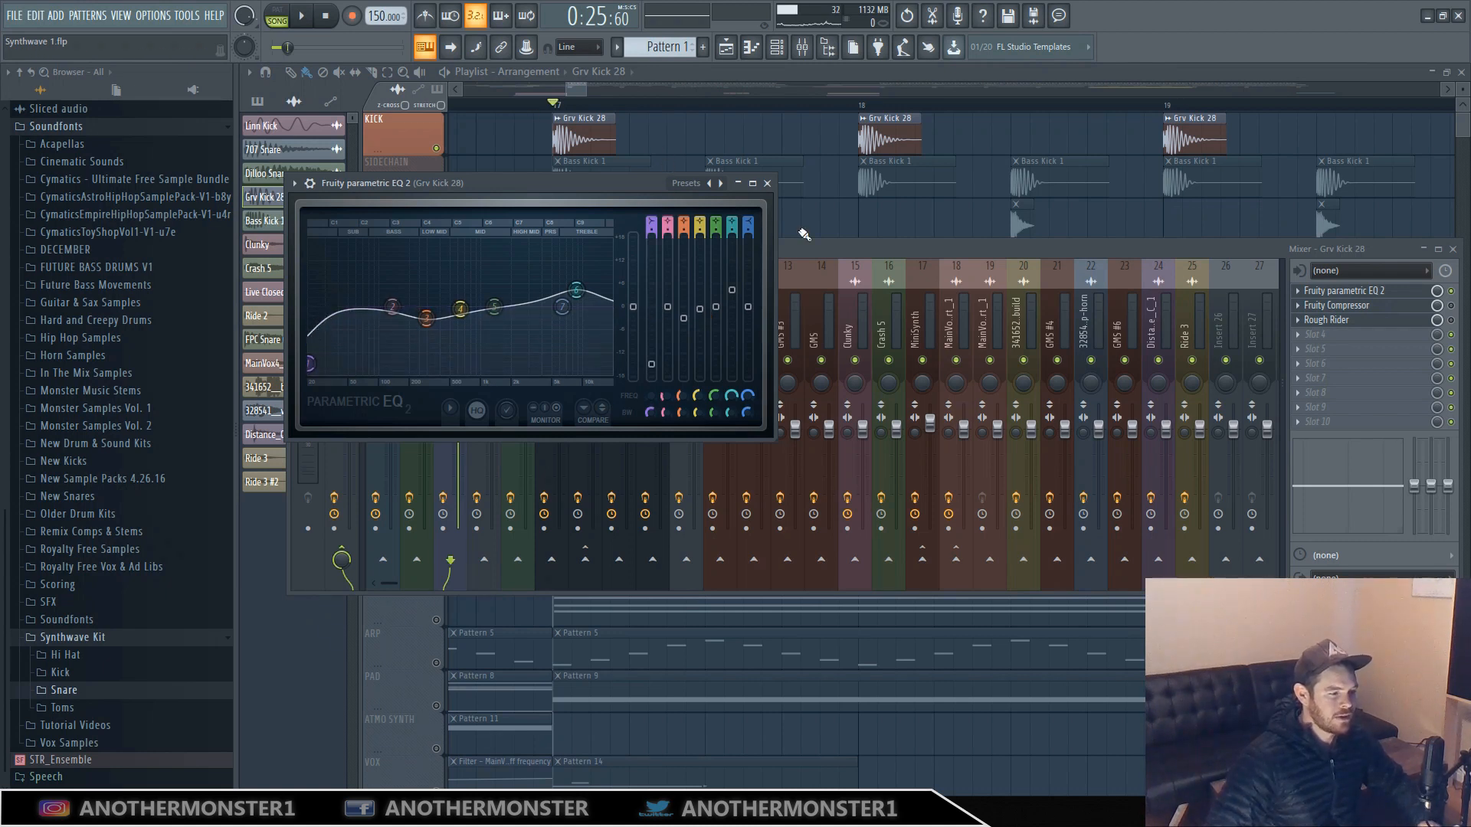
Replay the kick without compression, enable Fruity Compressor on its mixer track, and show the compressor's settings.
left_click(305, 18)
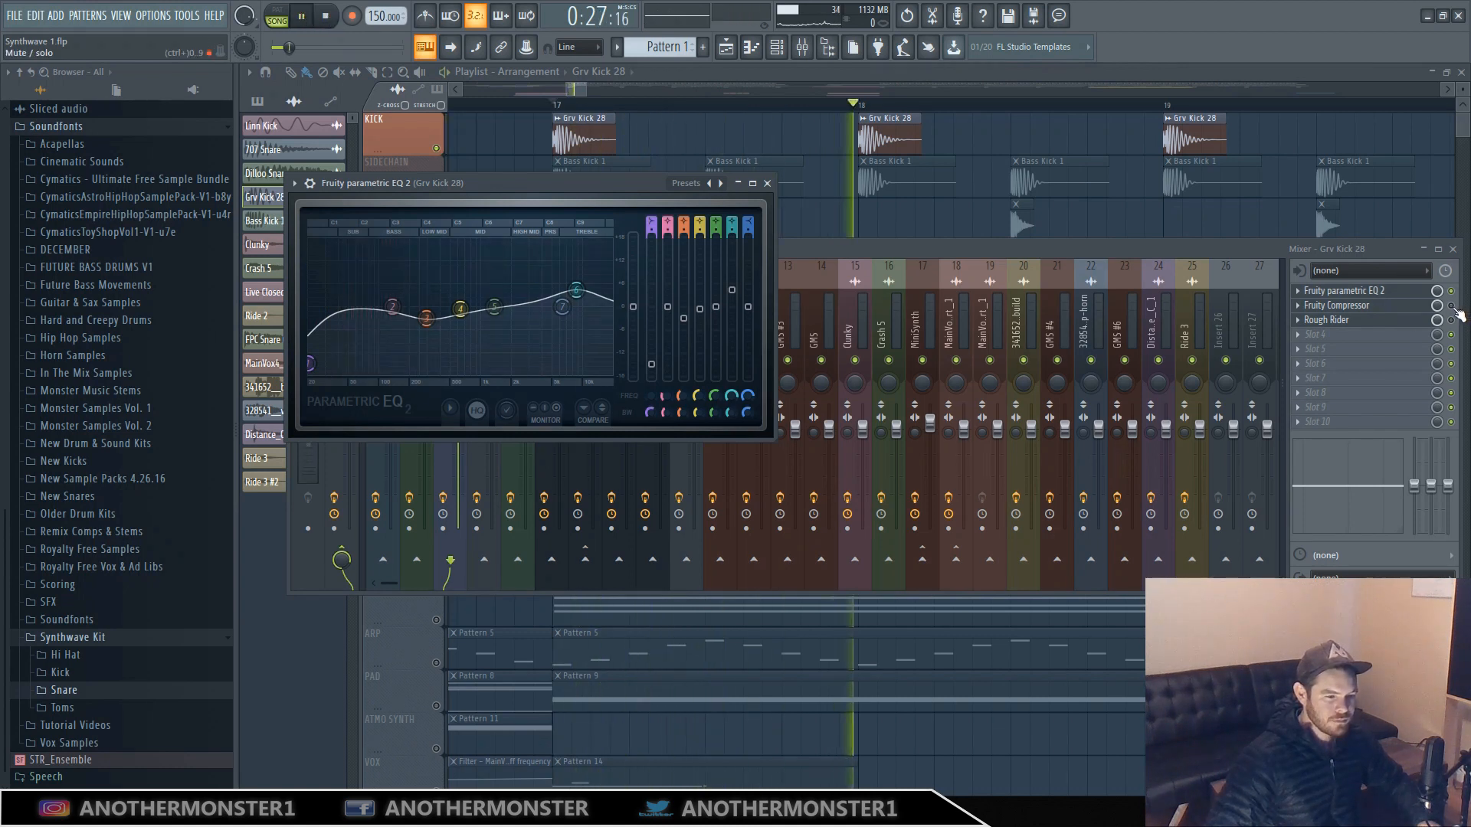
key("space")
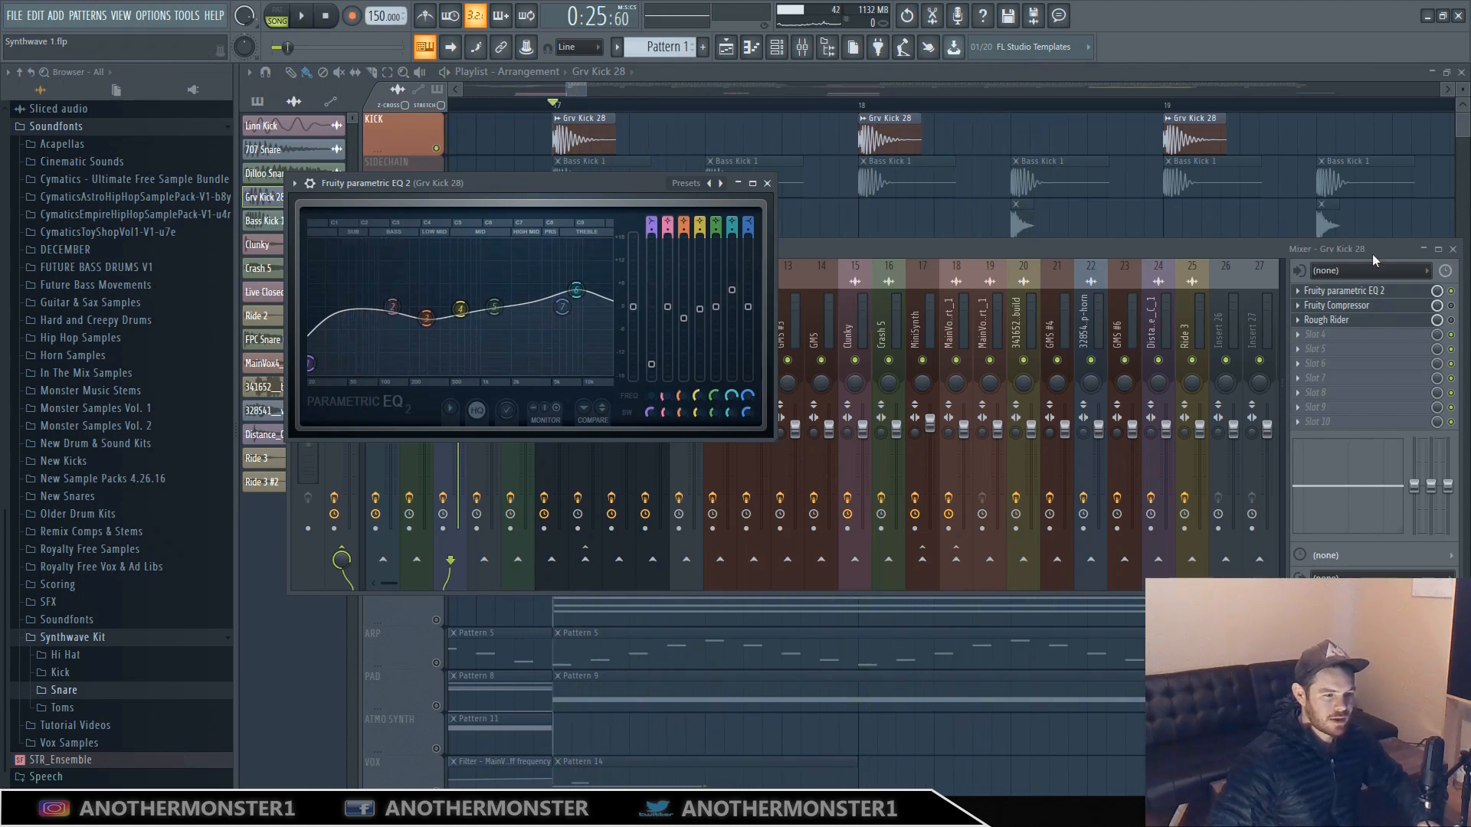
left_click(1462, 316)
left_click(1388, 320)
left_click(1371, 306)
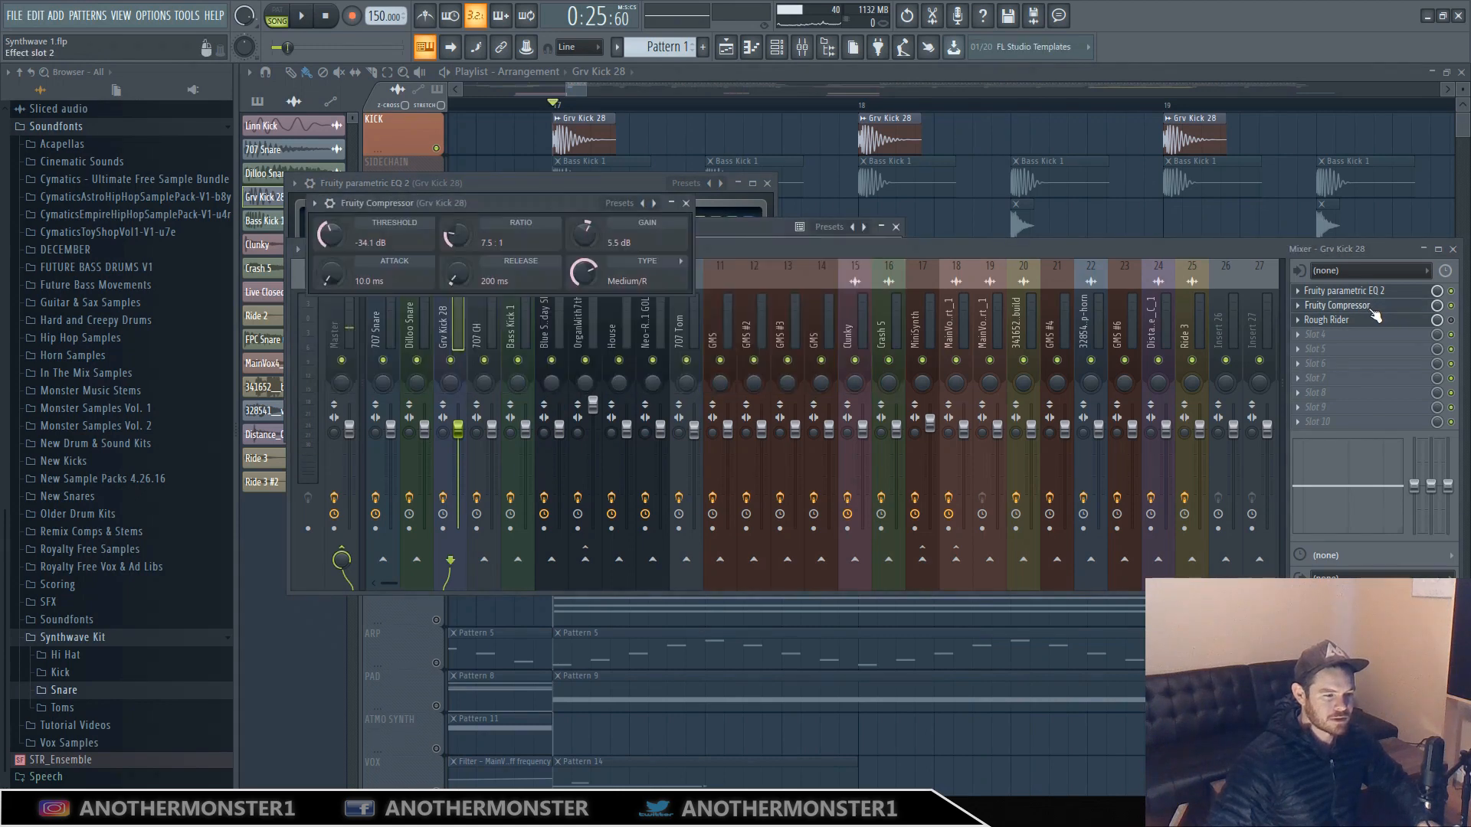
left_click(1371, 306)
left_click(1371, 306)
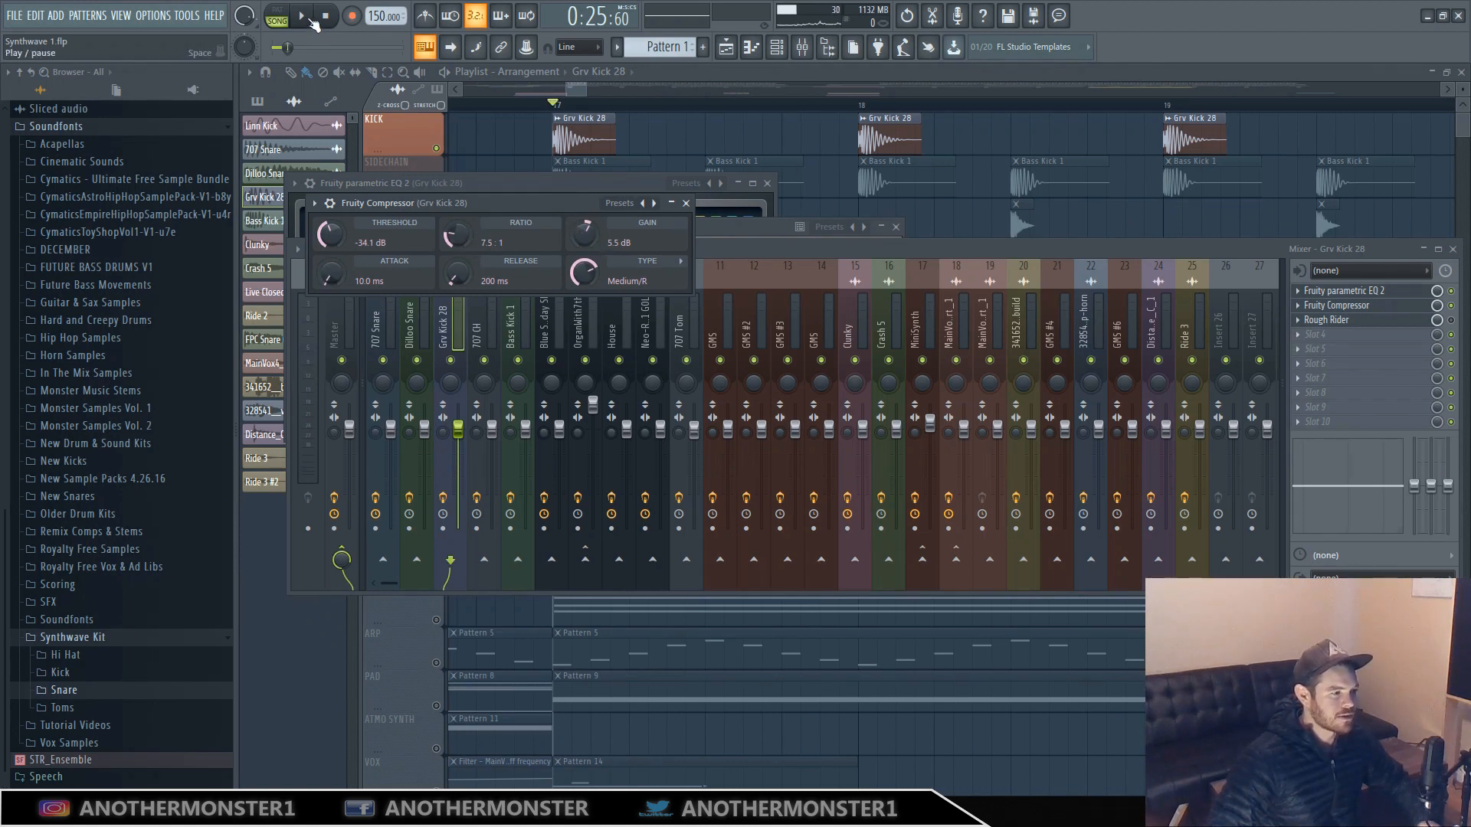
Audition the kick through Fruity Compressor from bar 17 and stop playback.
key("space")
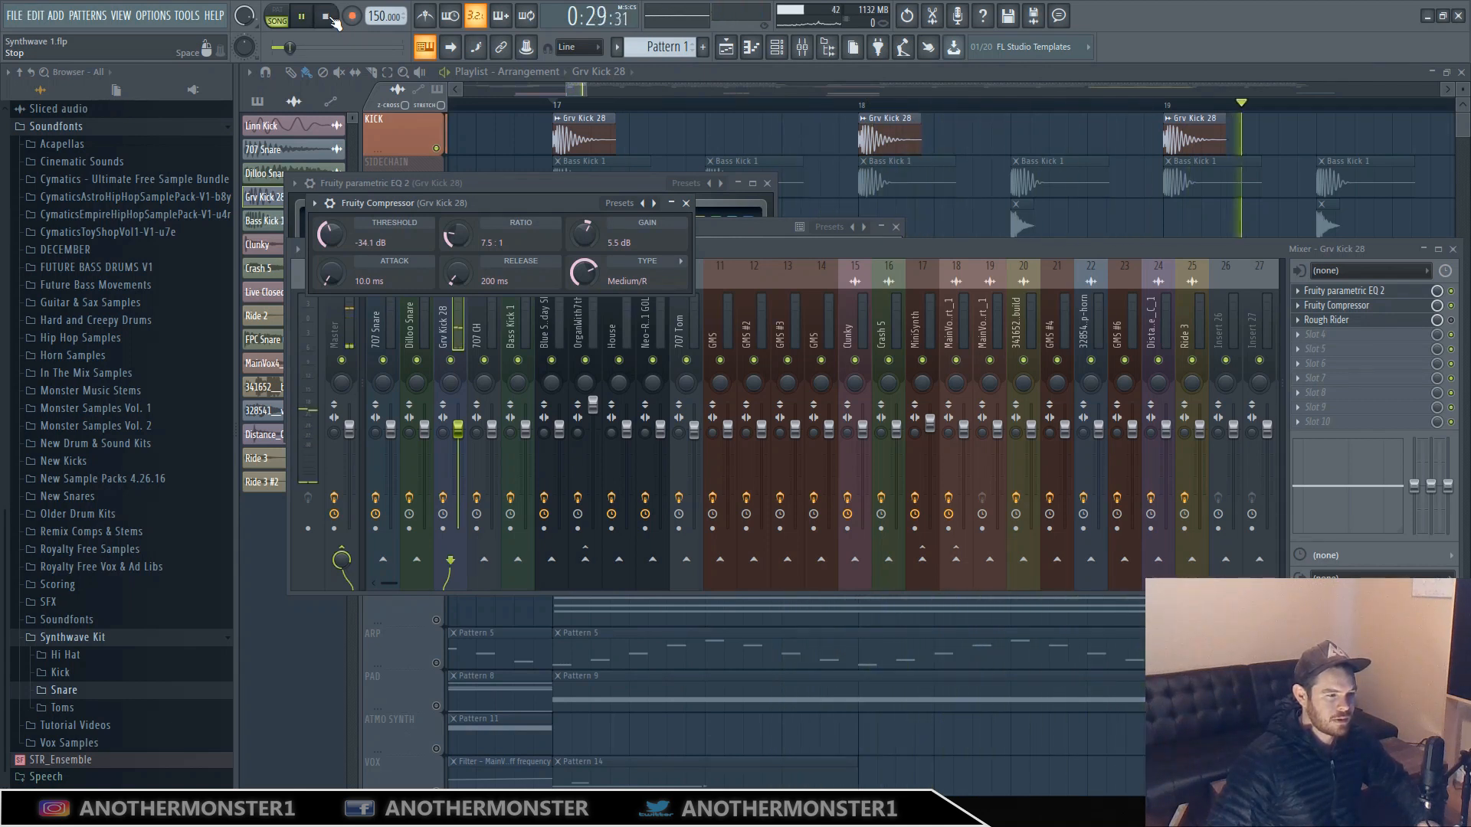
key("space")
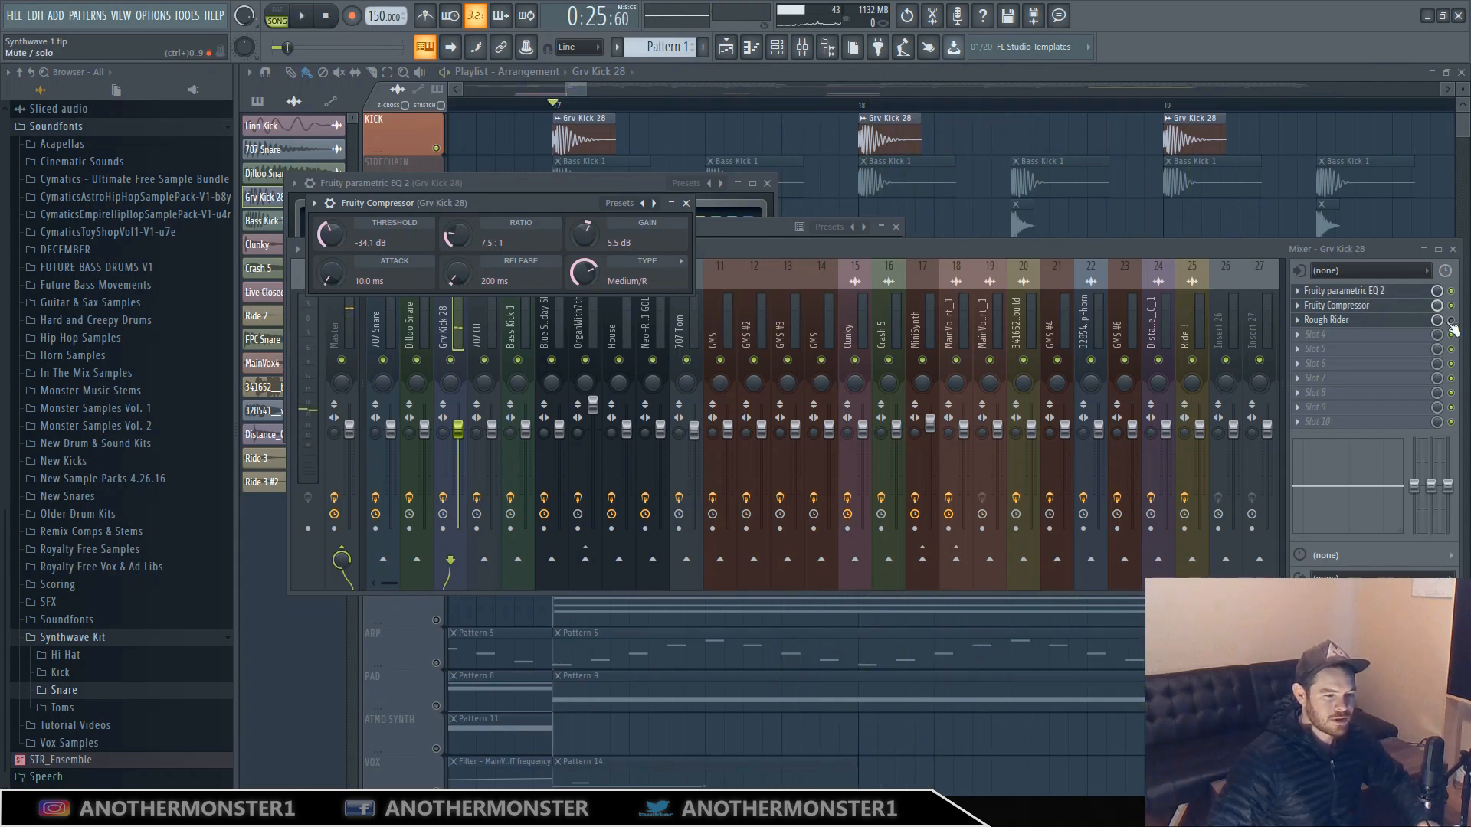
key("Escape")
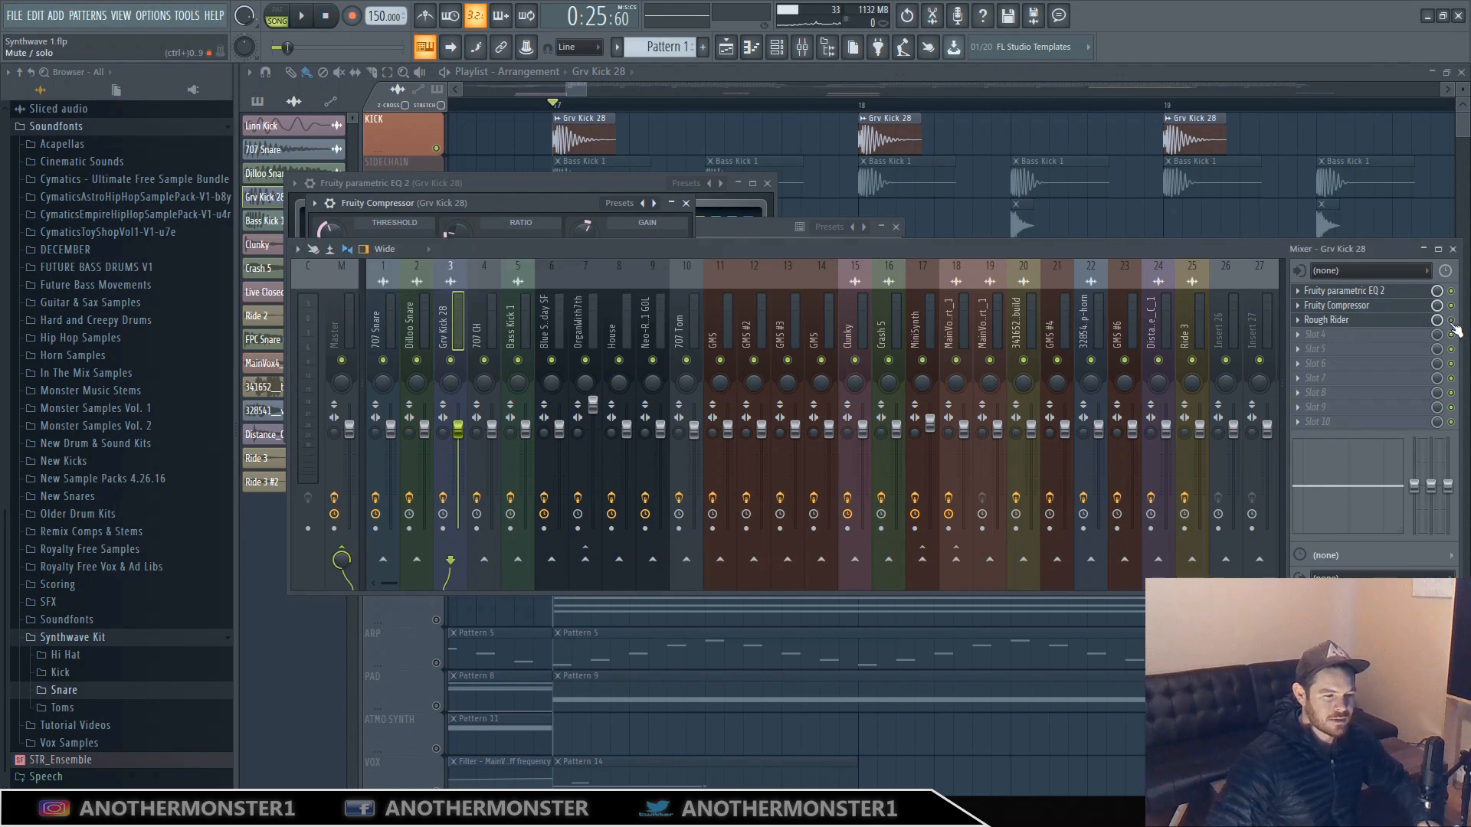
Open the Rough Rider compressor on the kick's mixer track and view its list of presets.
left_click(1353, 323)
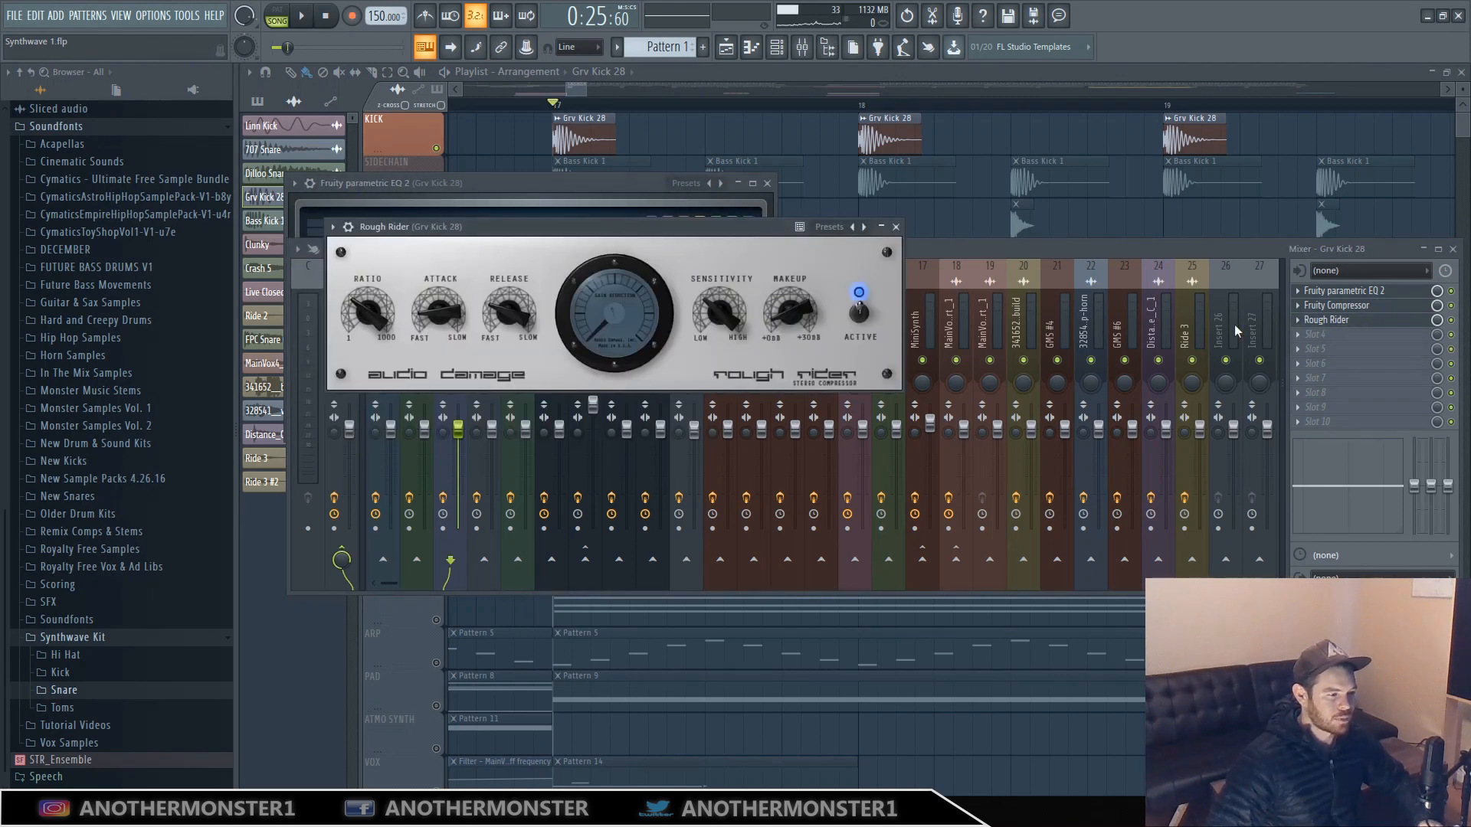
left_click(332, 227)
mouse_move(367, 290)
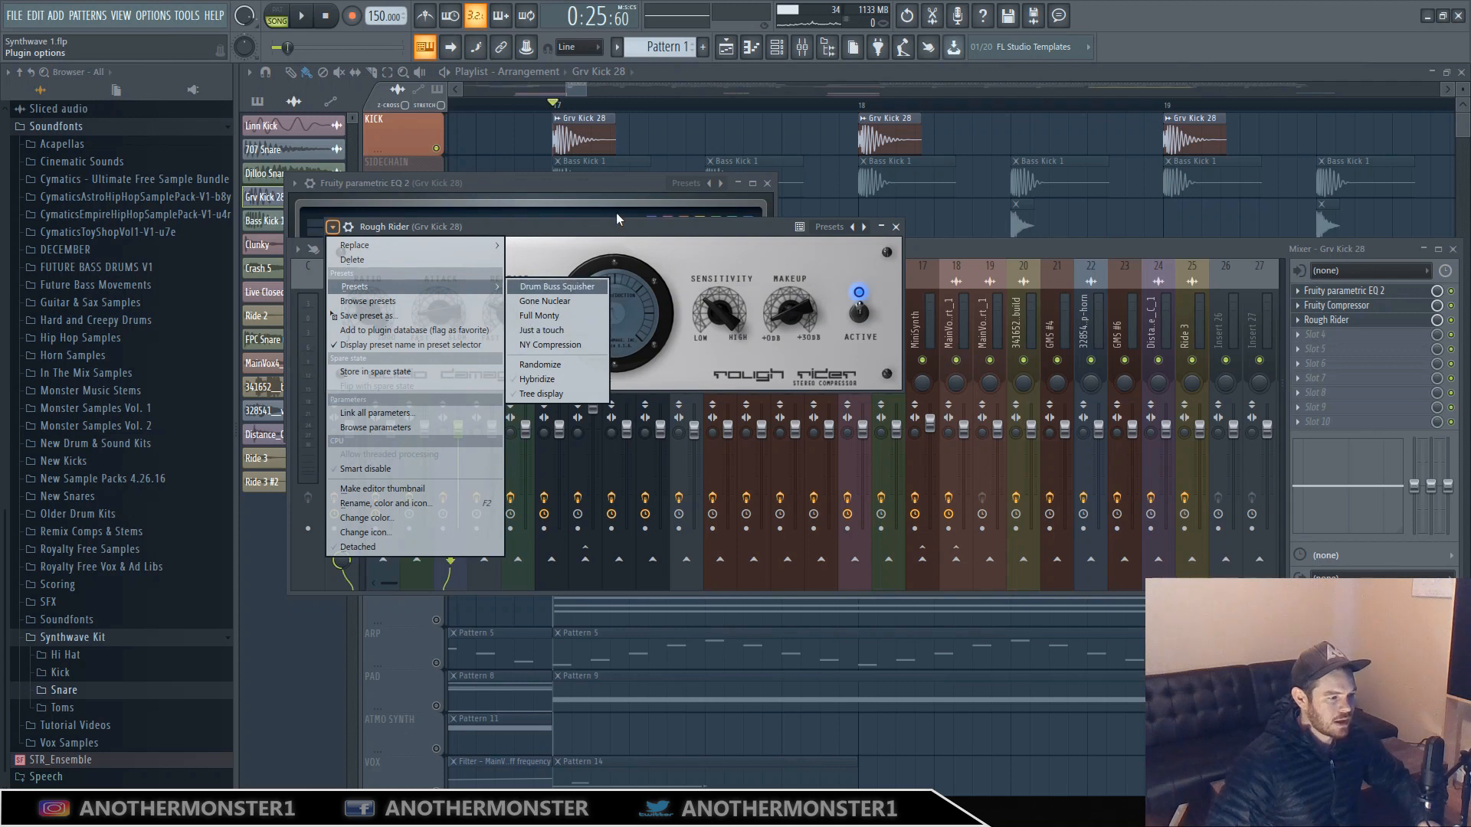
left_click(586, 228)
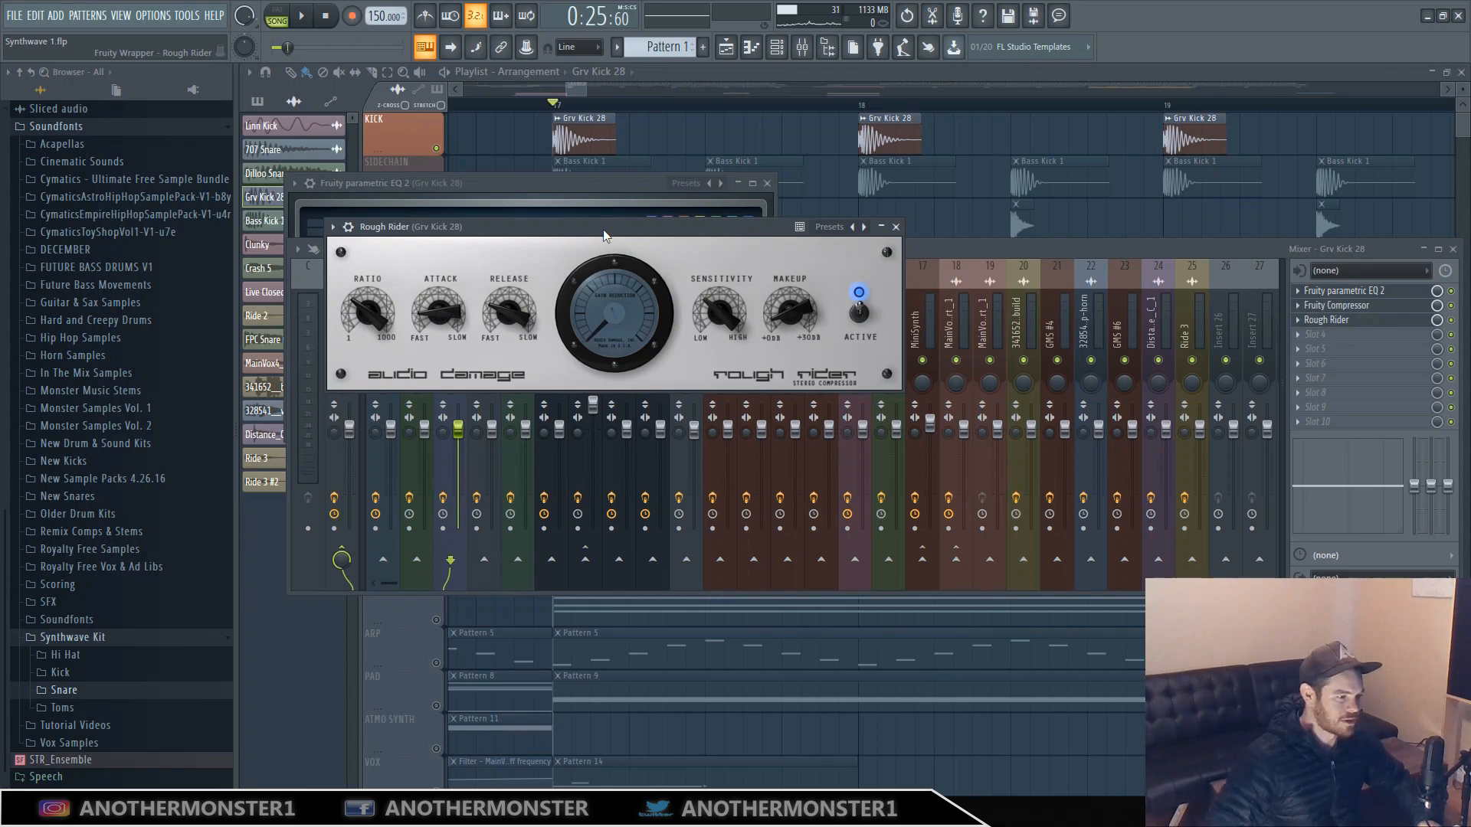
Audition the kick in the playlist from bar 17 and bring the mixer back up.
left_click(567, 92)
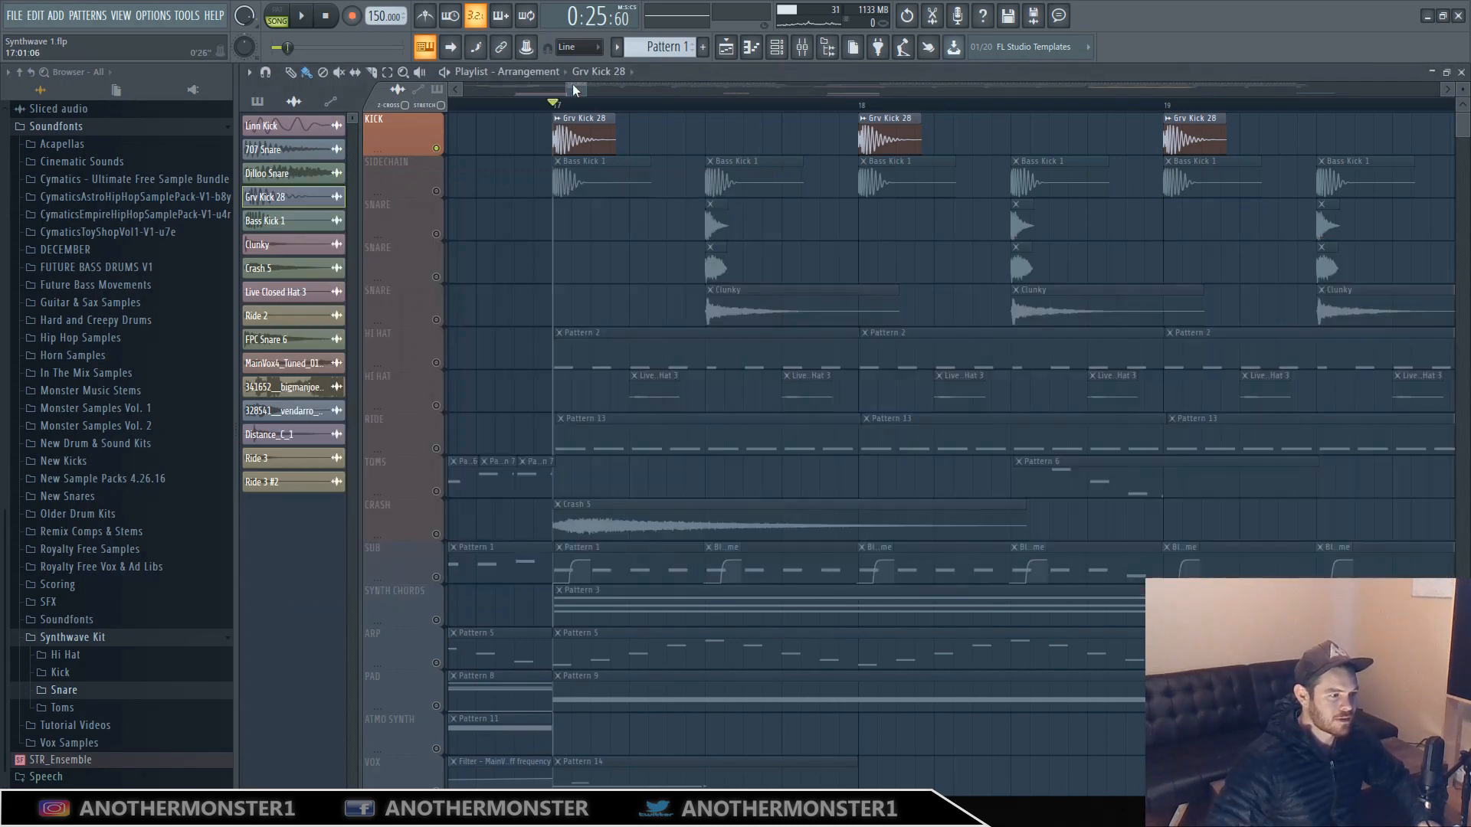
left_click(304, 17)
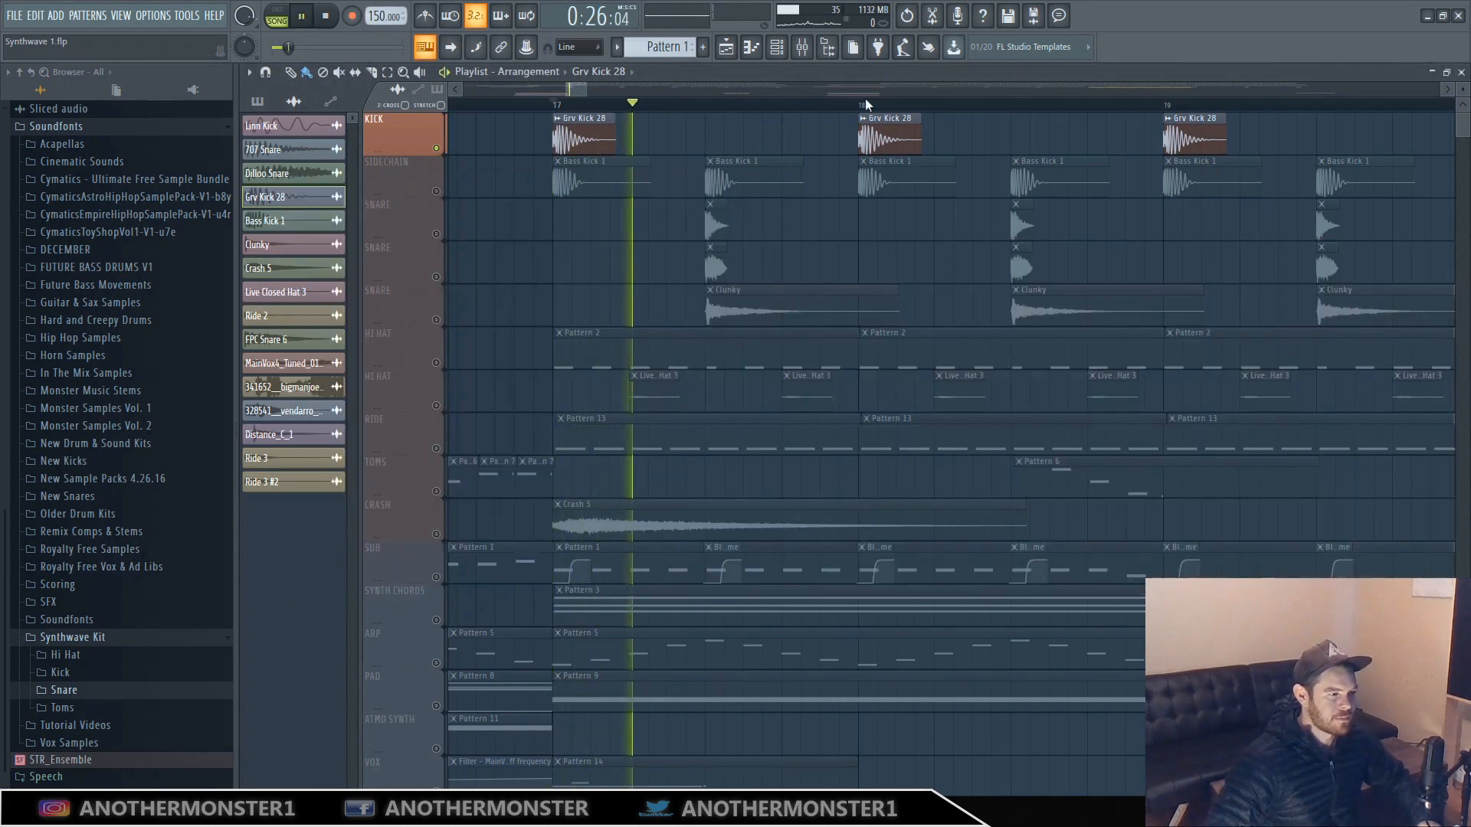
left_click(802, 47)
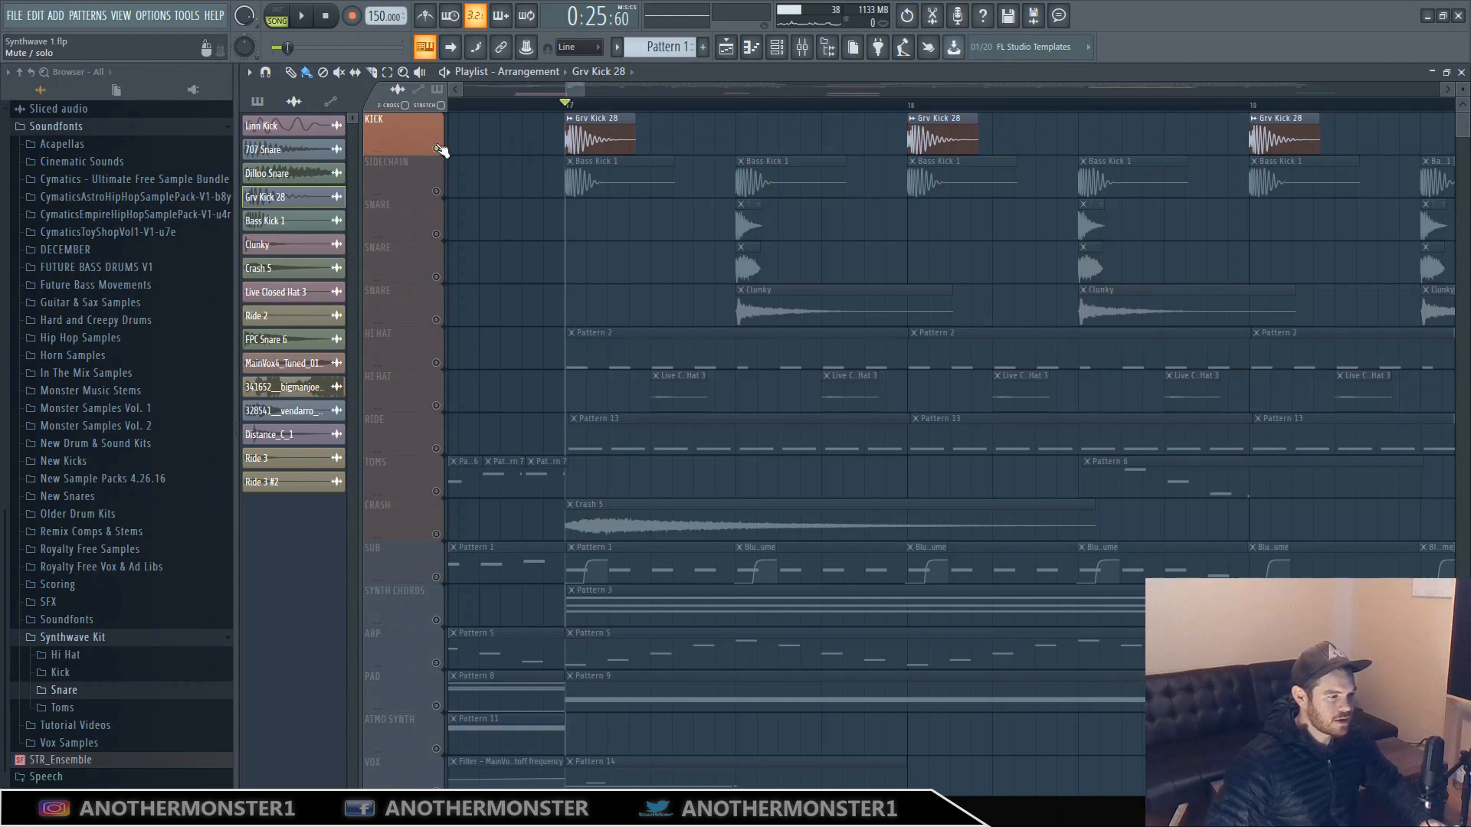
Solo the sidechain track in the playlist, and switch the solo to the three snare tracks to examine their clips.
left_click(434, 178)
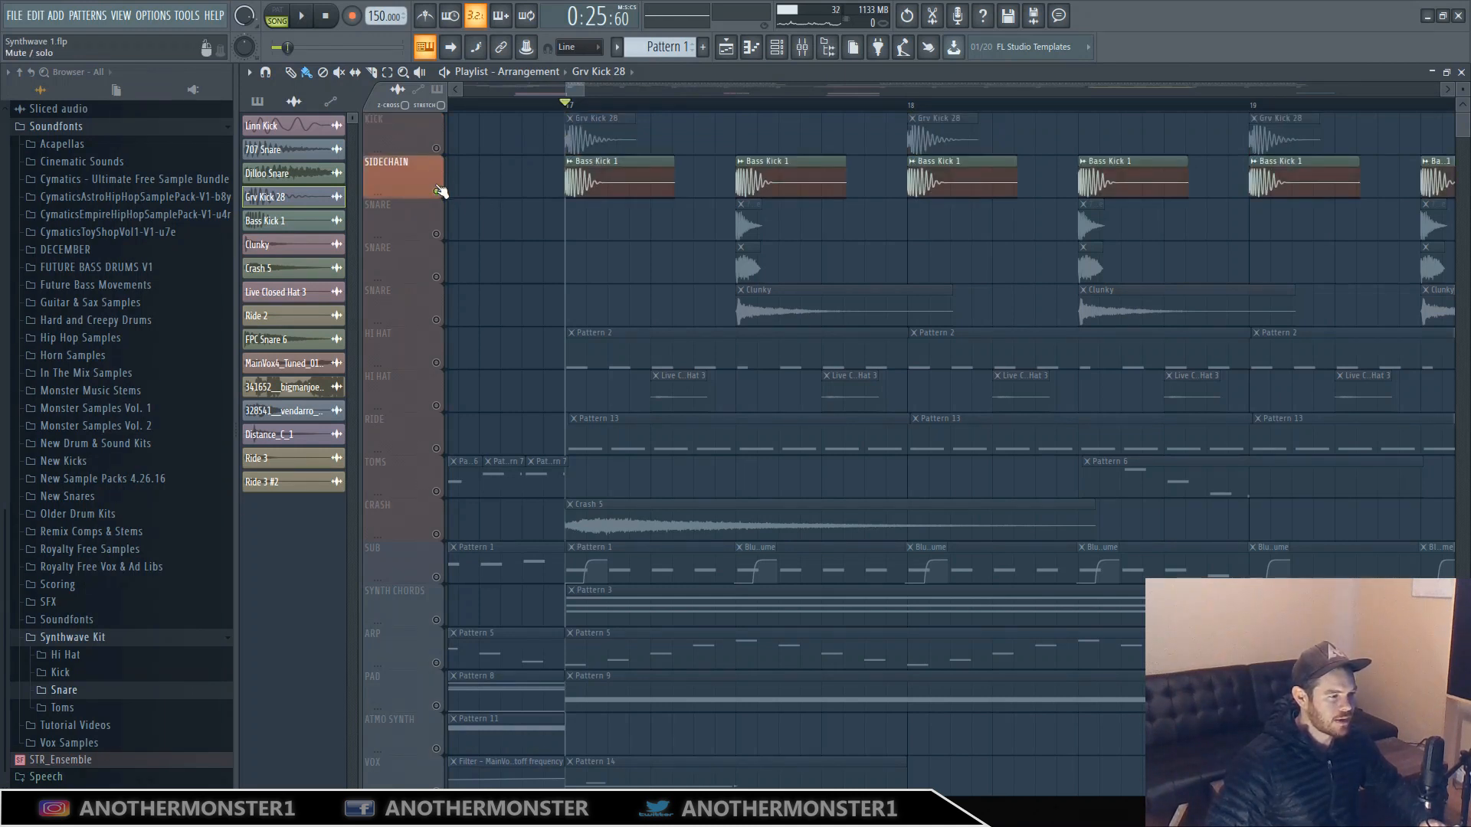
left_click(436, 230)
left_click(438, 277, "ctrl")
left_click(438, 320, "ctrl")
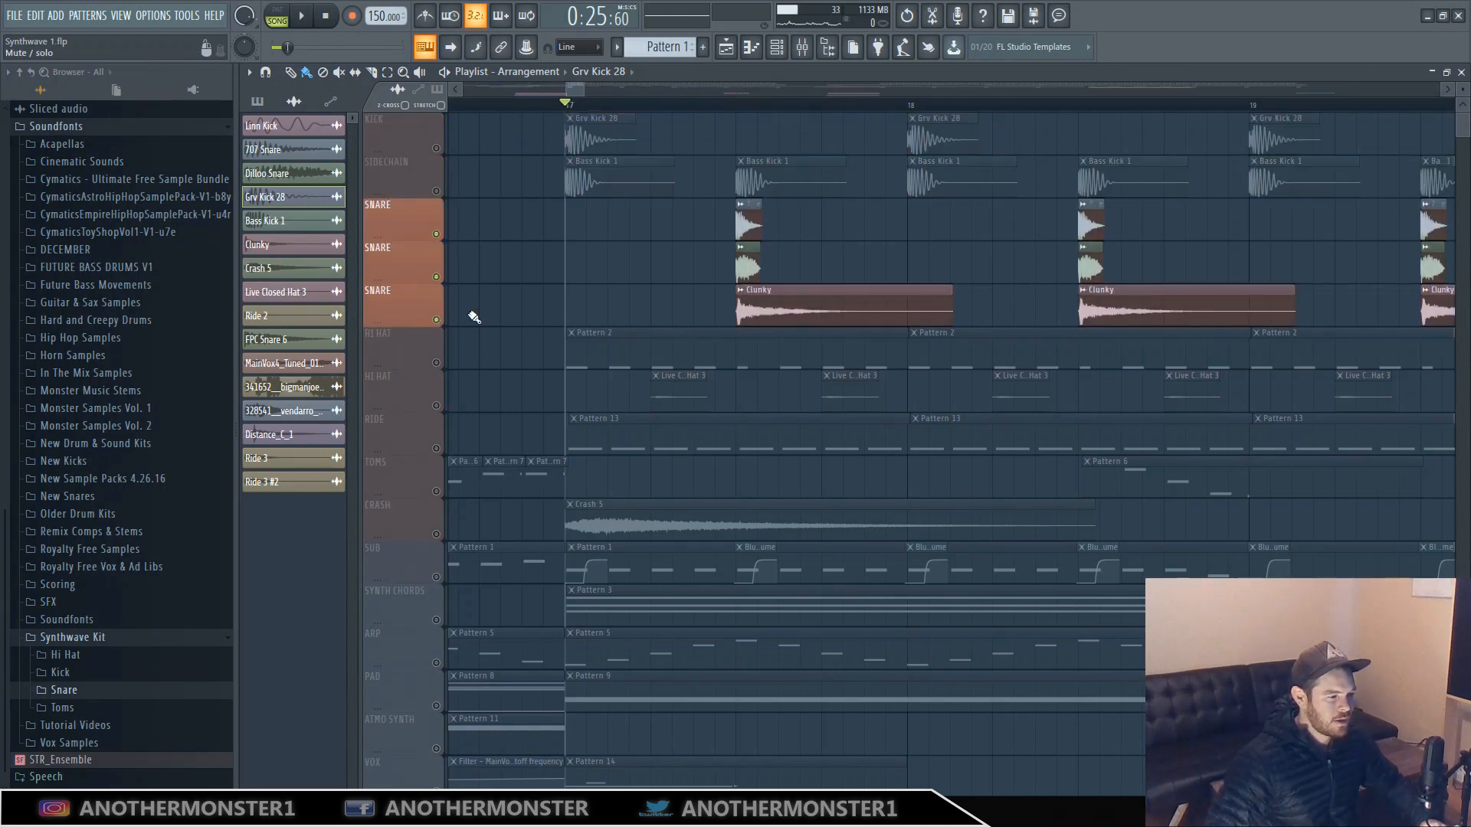
scroll(579, 85, "up", 1)
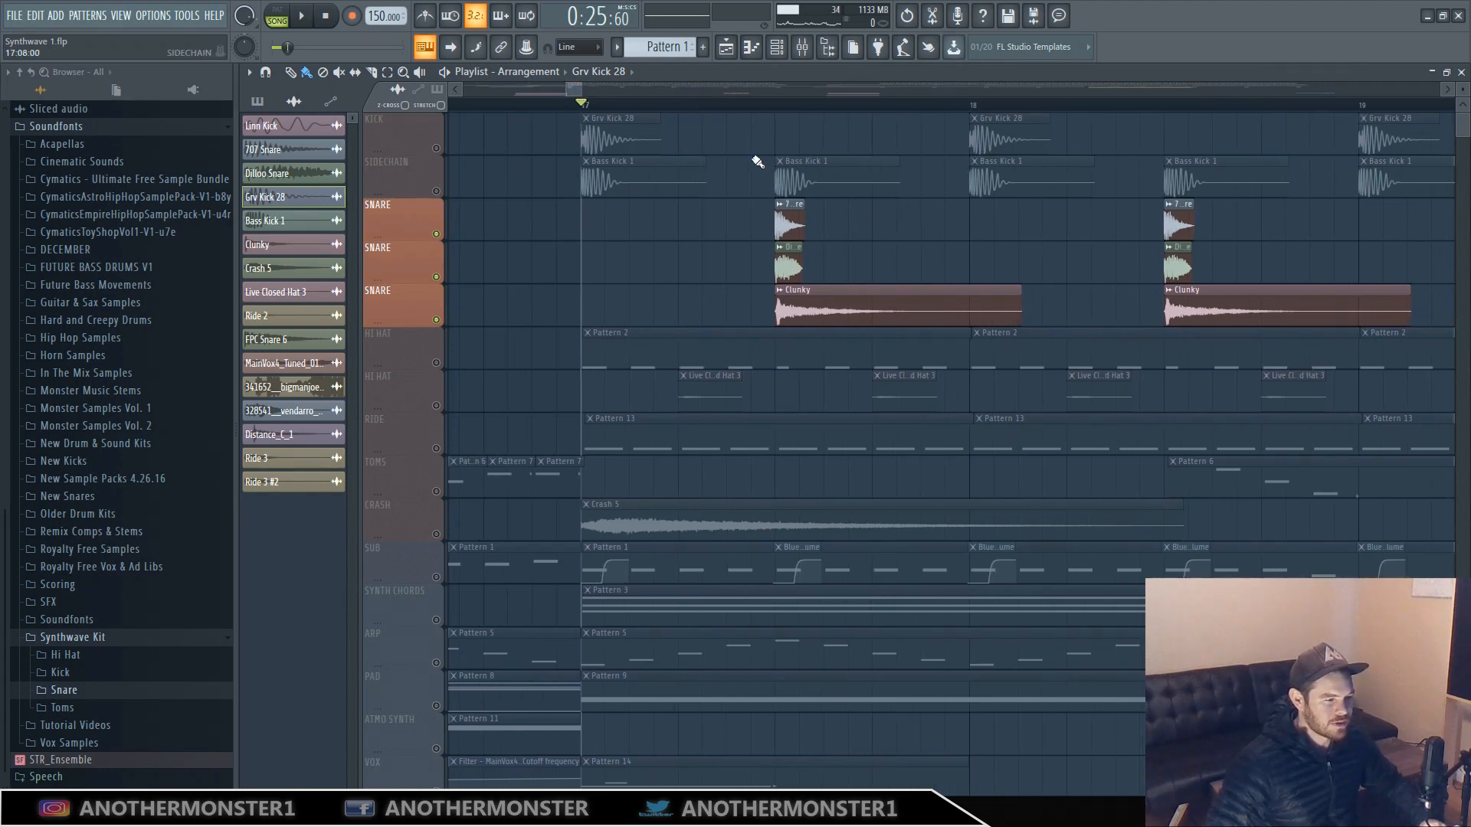
scroll(581, 91, "up", 1)
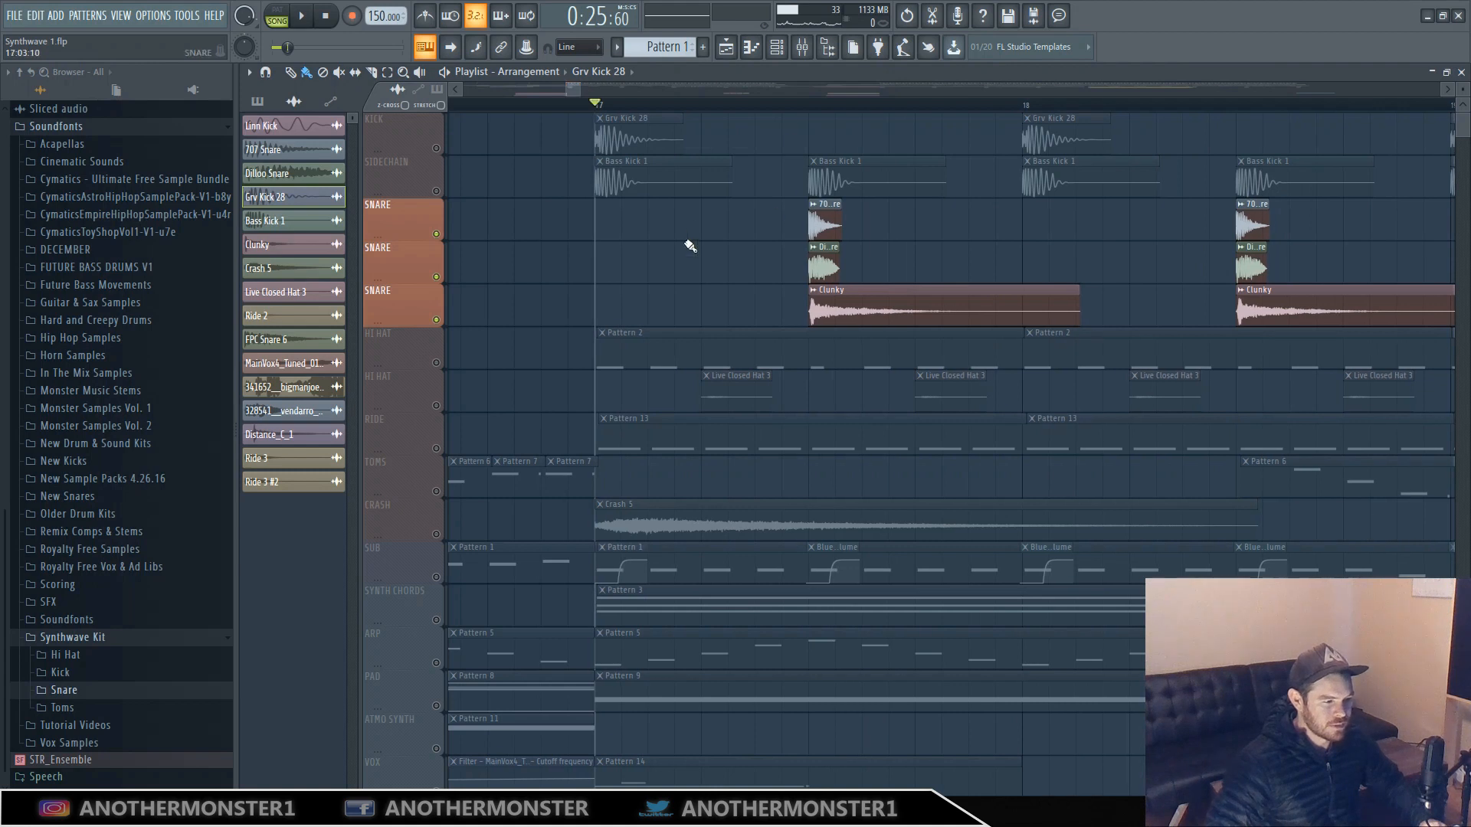
Solo only the first snare track, select its 707 Snare clip, and audition it from bar 17.
left_click(447, 239)
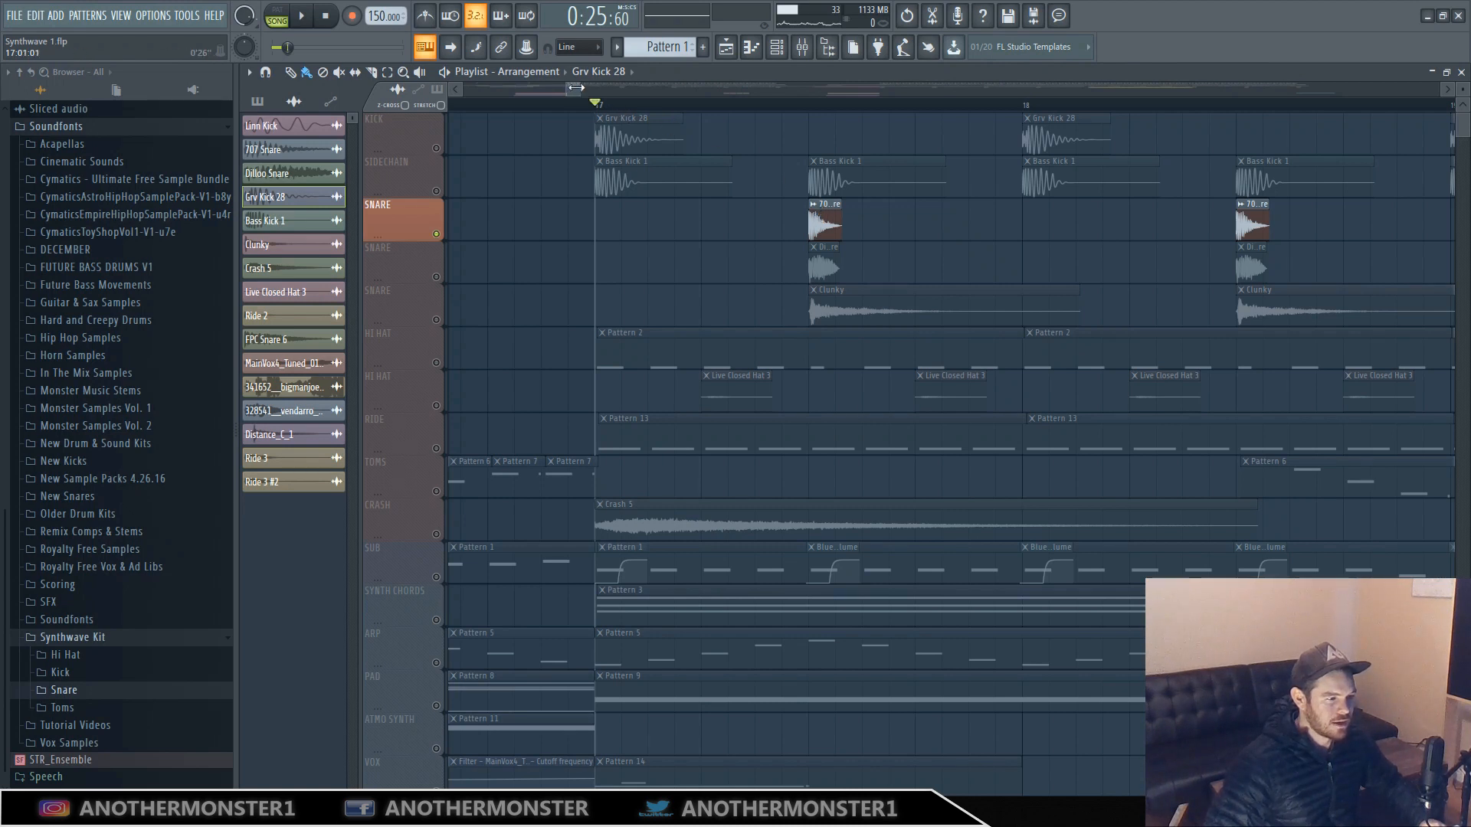
scroll(577, 87, "up", 1)
left_click(912, 223)
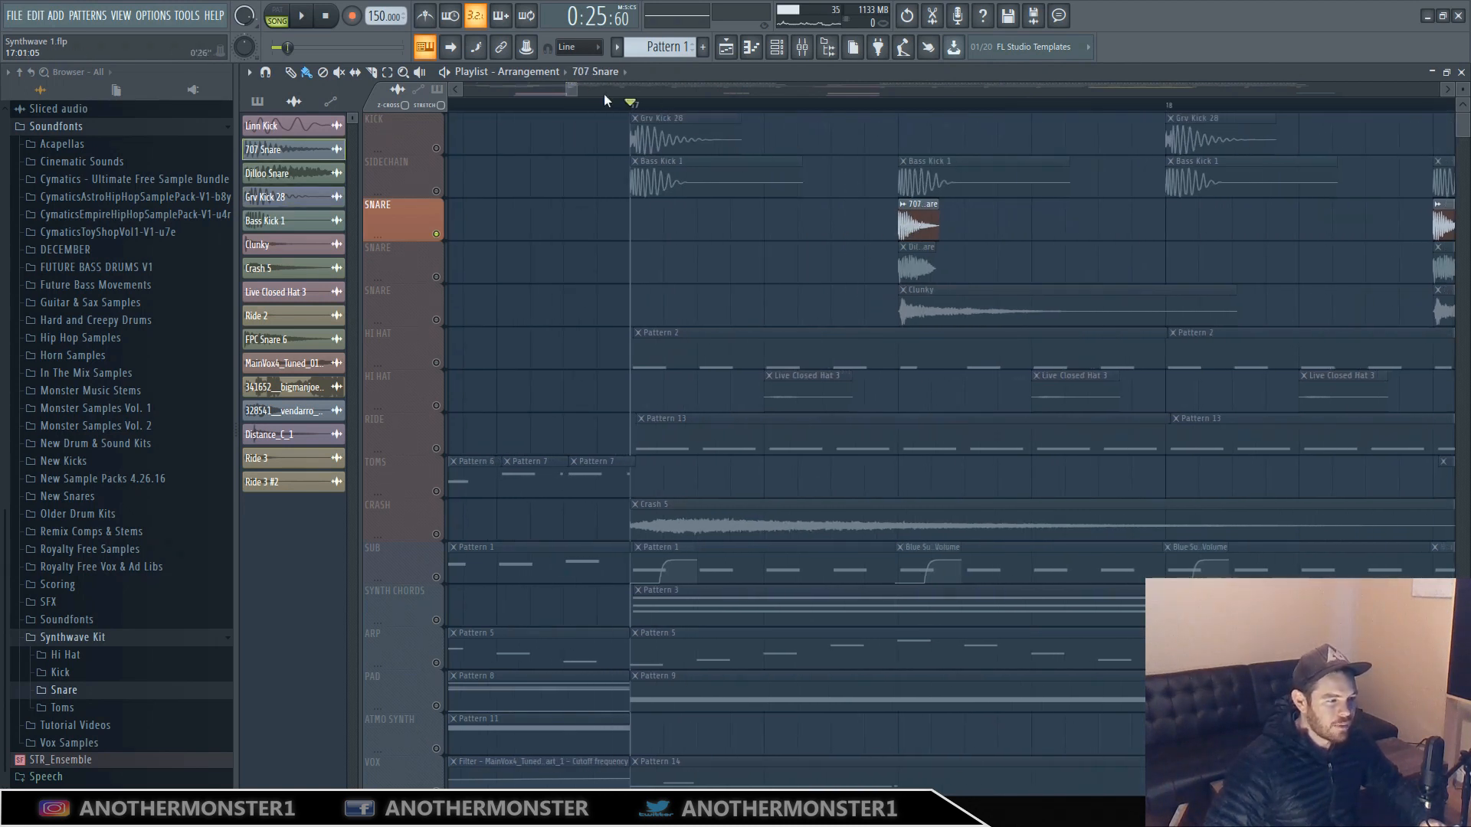
left_click(317, 20)
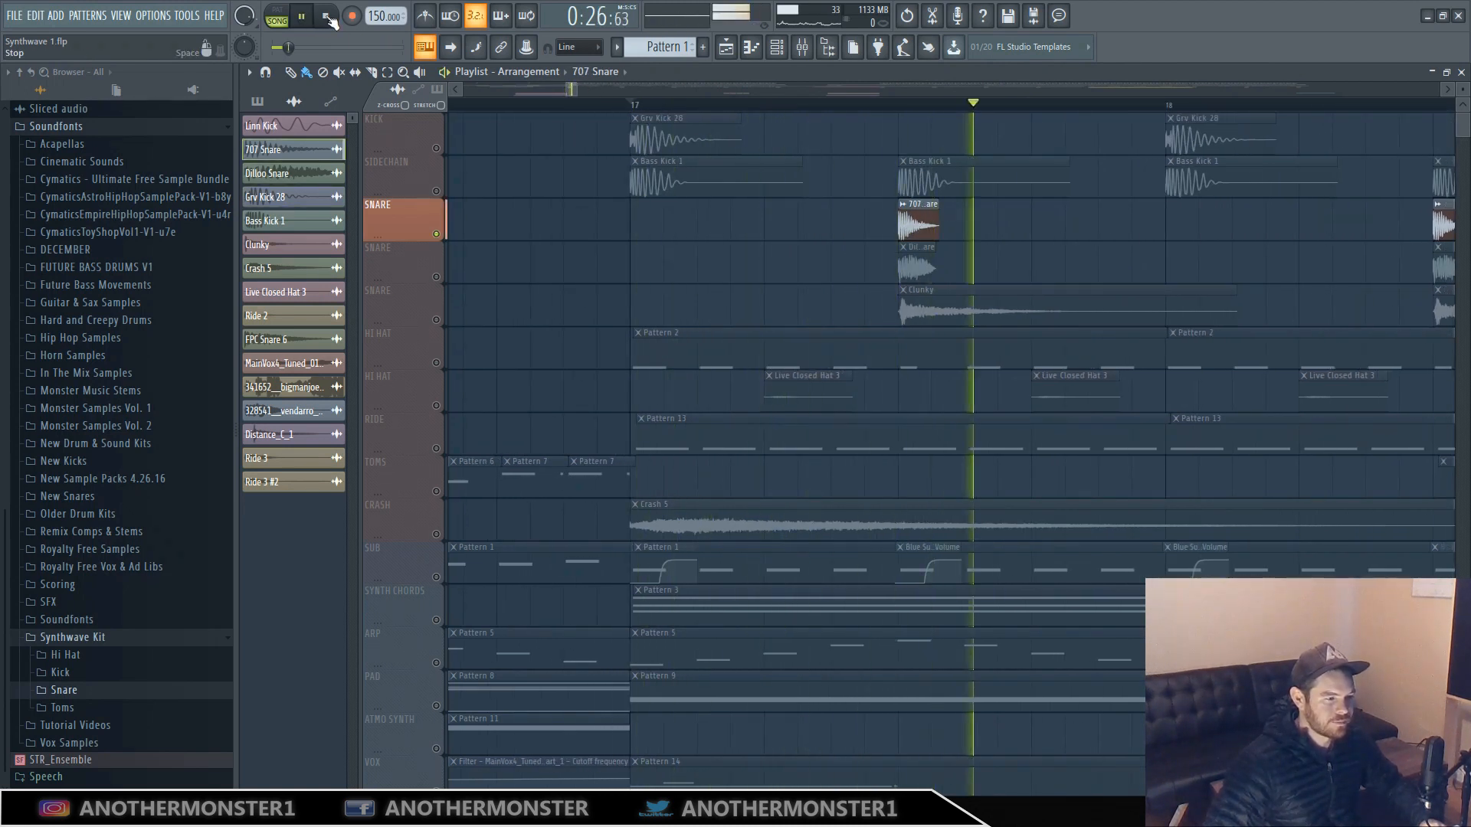
key("space")
Select the 707 Snare track in the mixer to show its effects, and replay the snare.
left_click(802, 46)
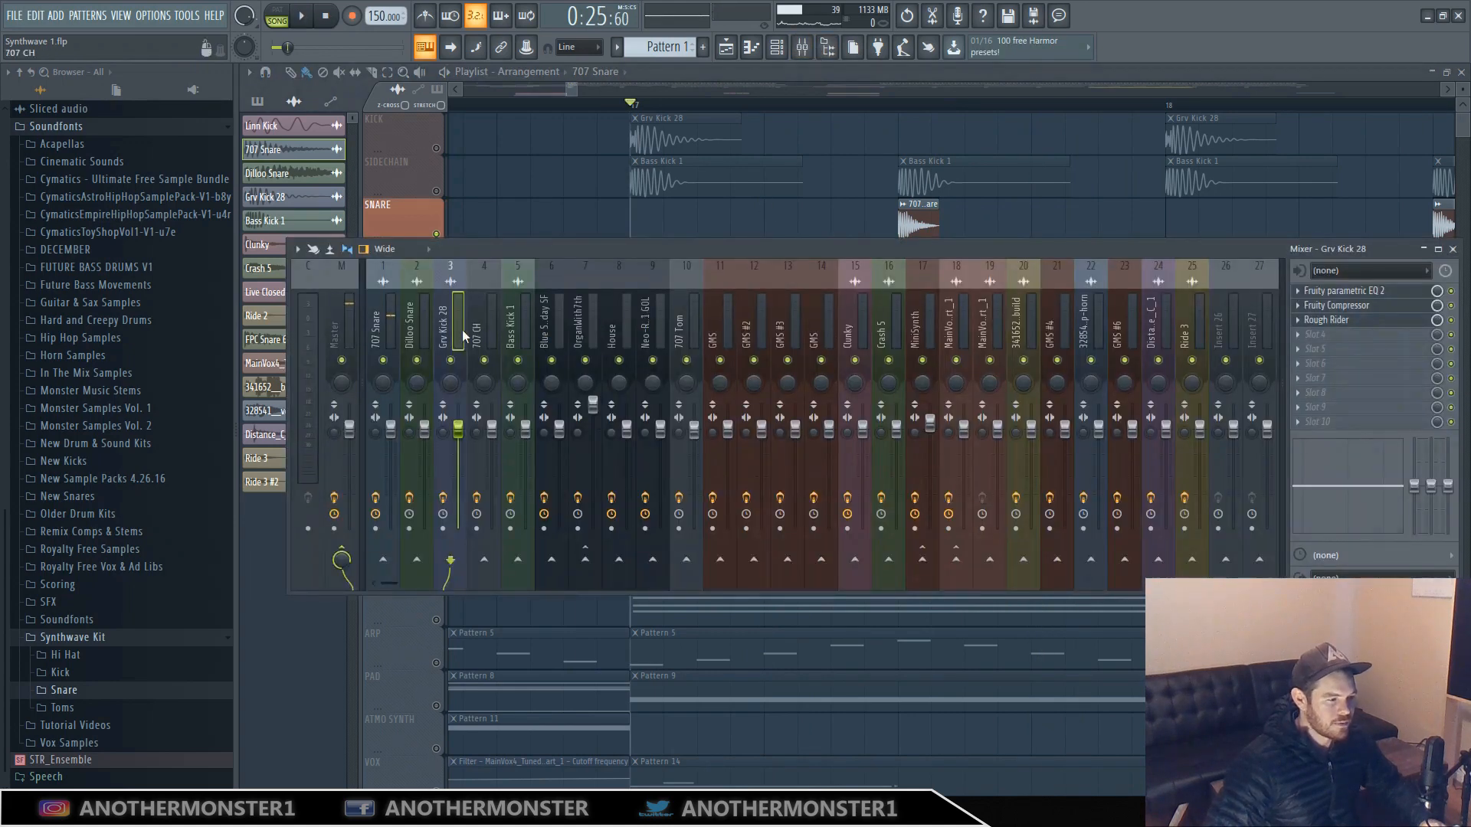
left_click(377, 330)
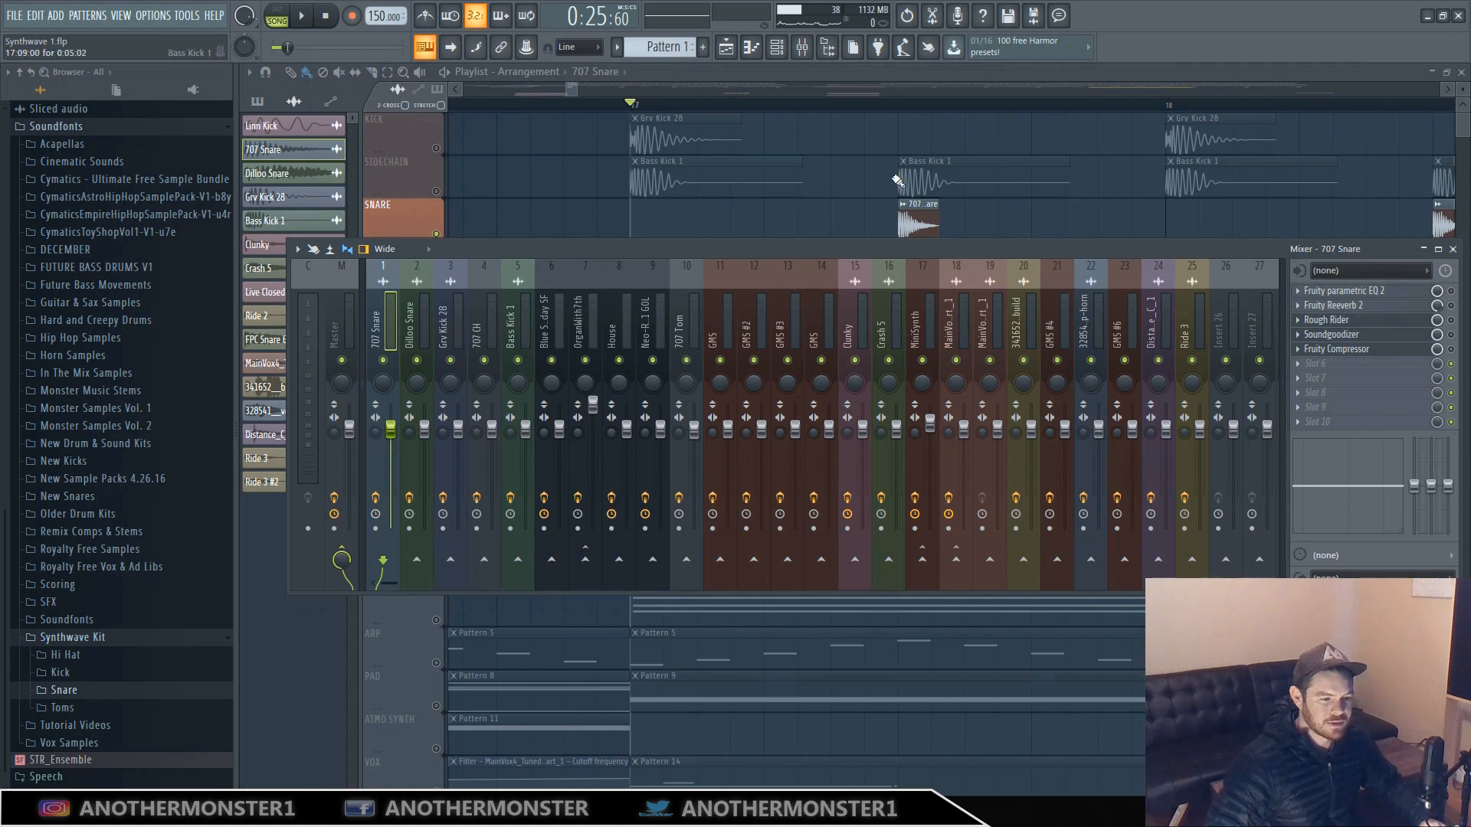
key("space")
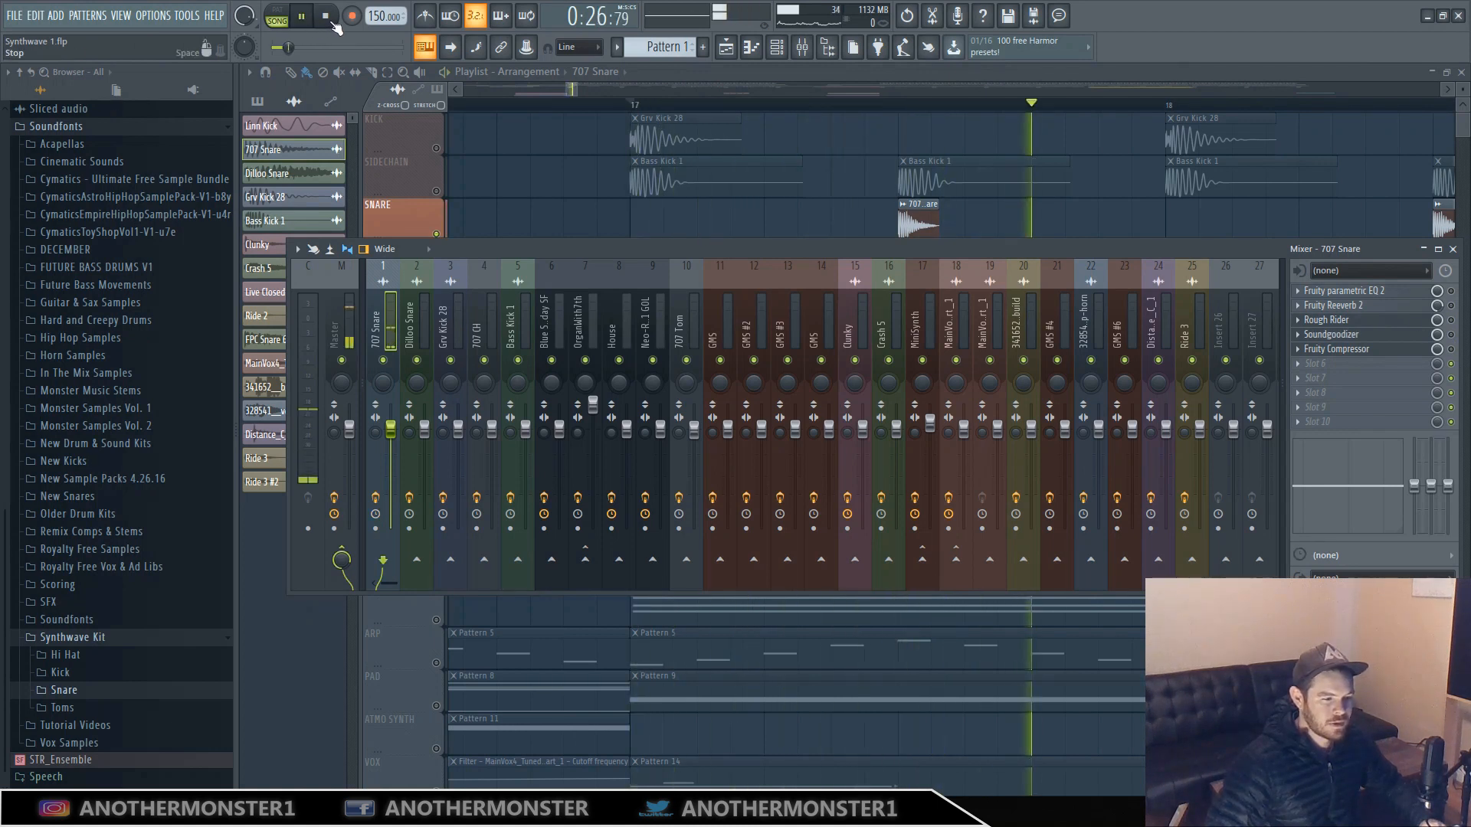
left_click(331, 21)
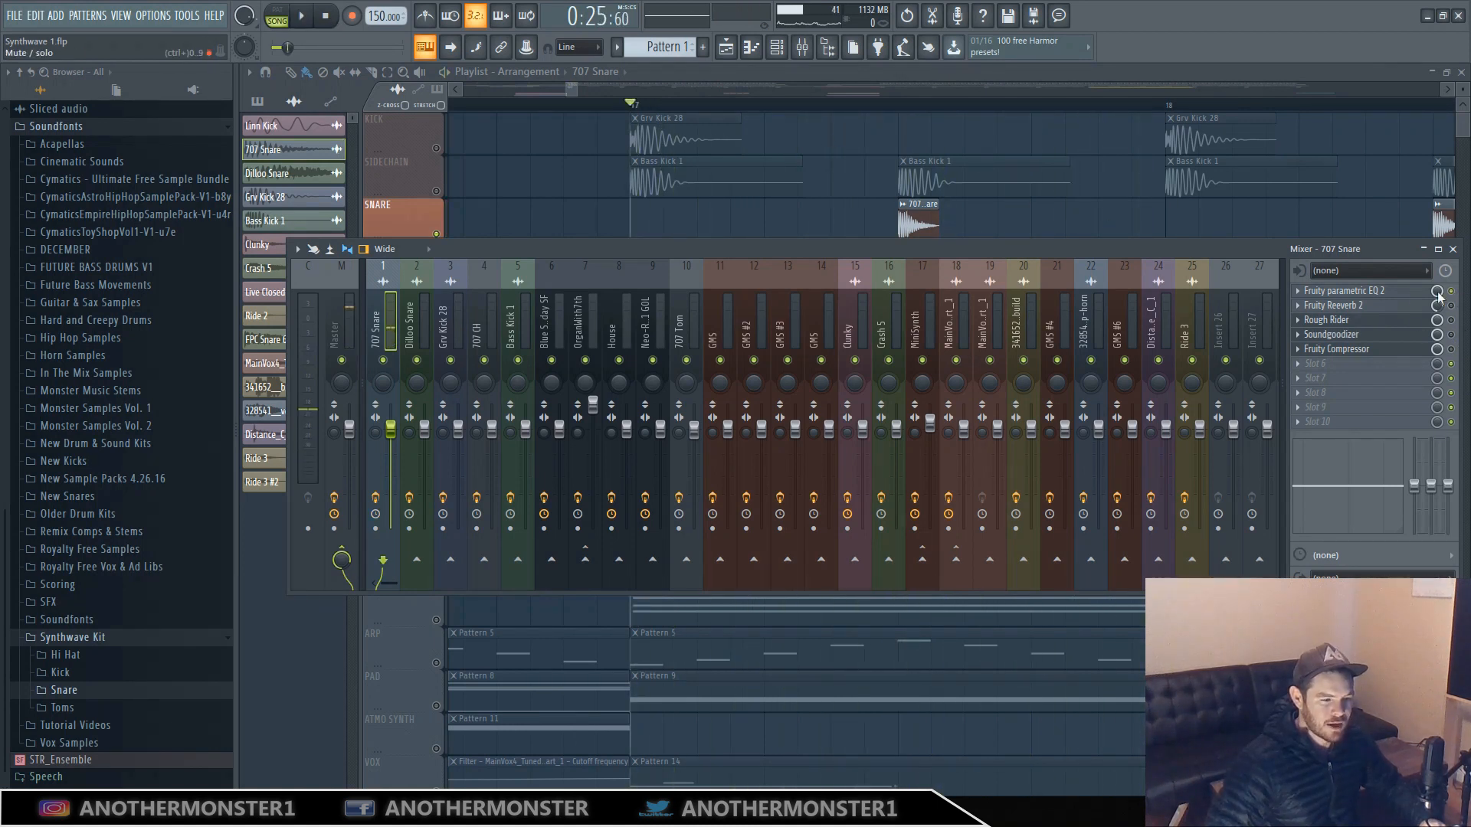
View Fruity Parametric EQ 2 on the 707 Snare's mixer track, and enable and open its Fruity Reeverb 2.
left_click(1371, 291)
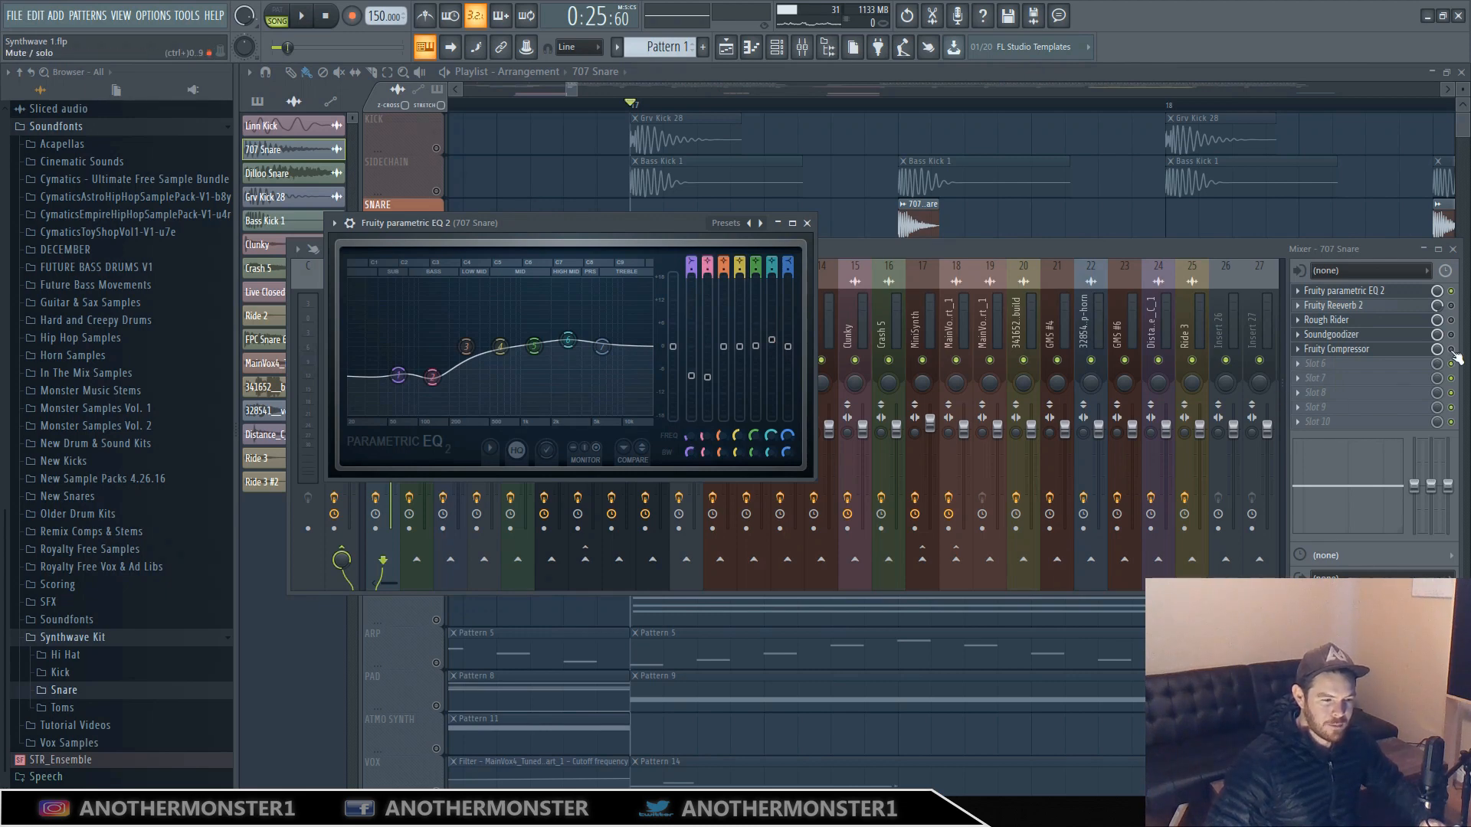
left_click(1454, 307)
left_click(1402, 307)
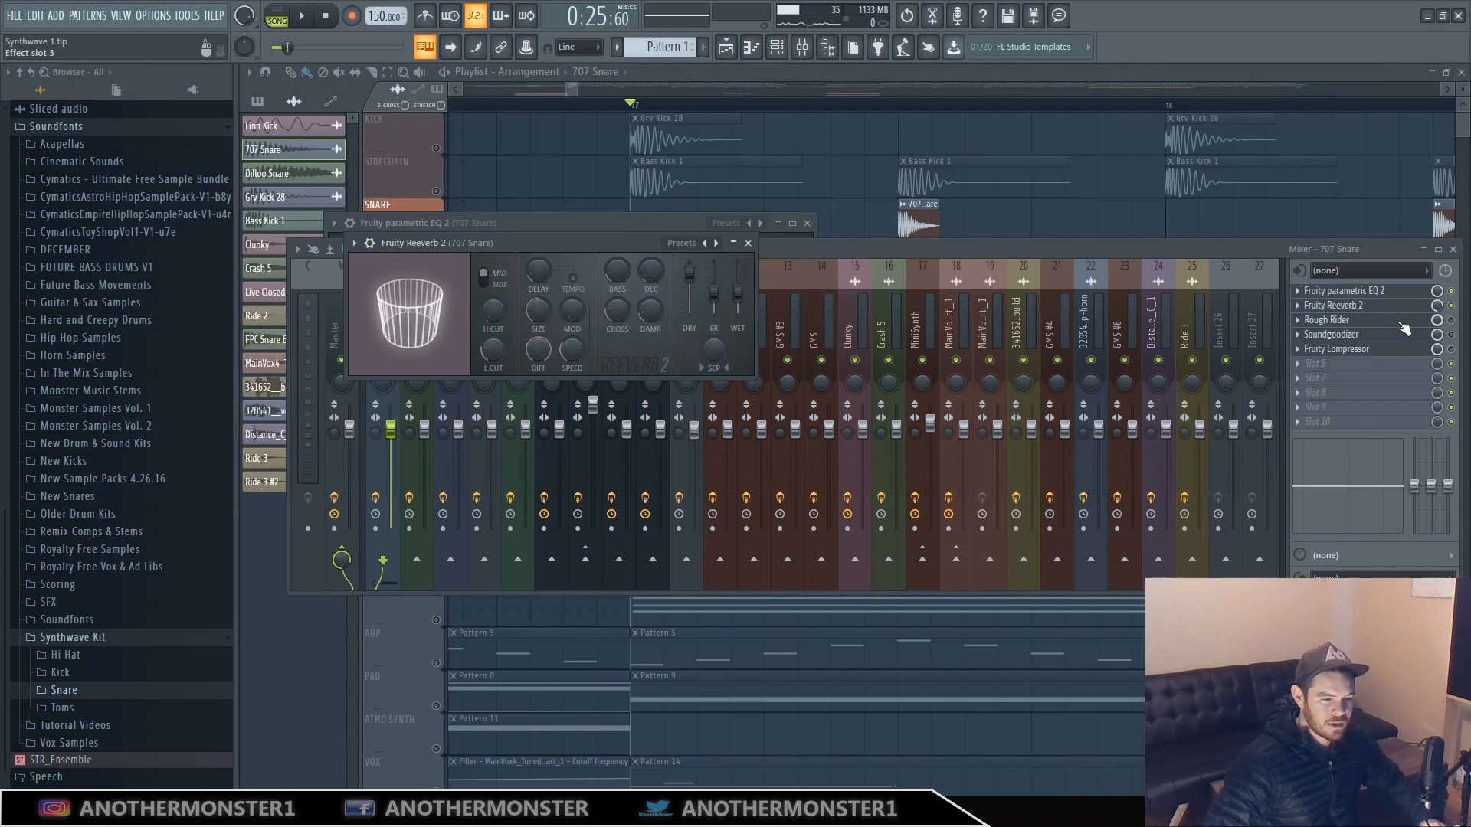
Open Rough Rider on the 707 Snare's mixer track and view its list of presets.
left_click(1376, 333)
left_click(1375, 321)
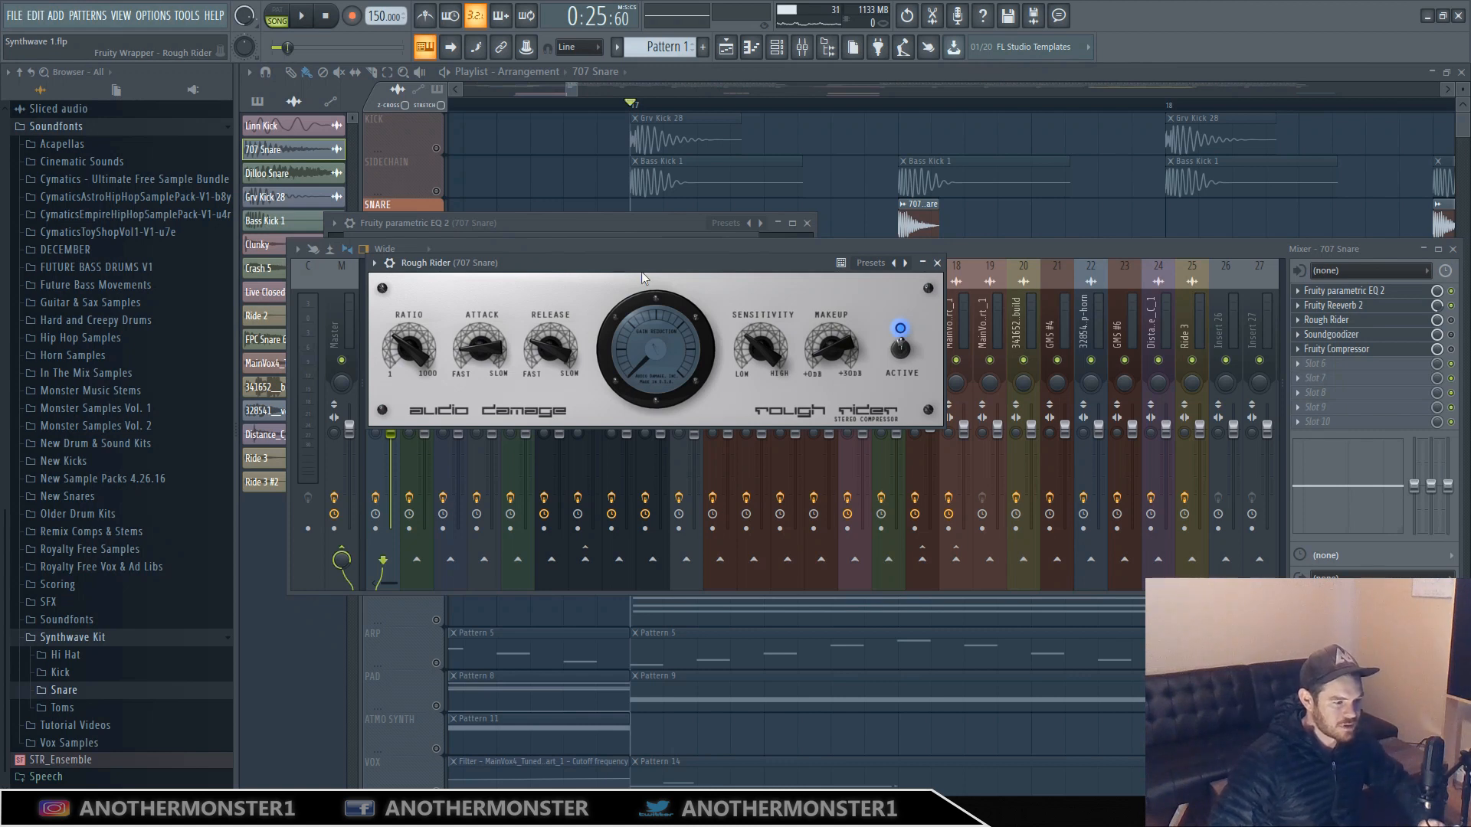
left_click(374, 263)
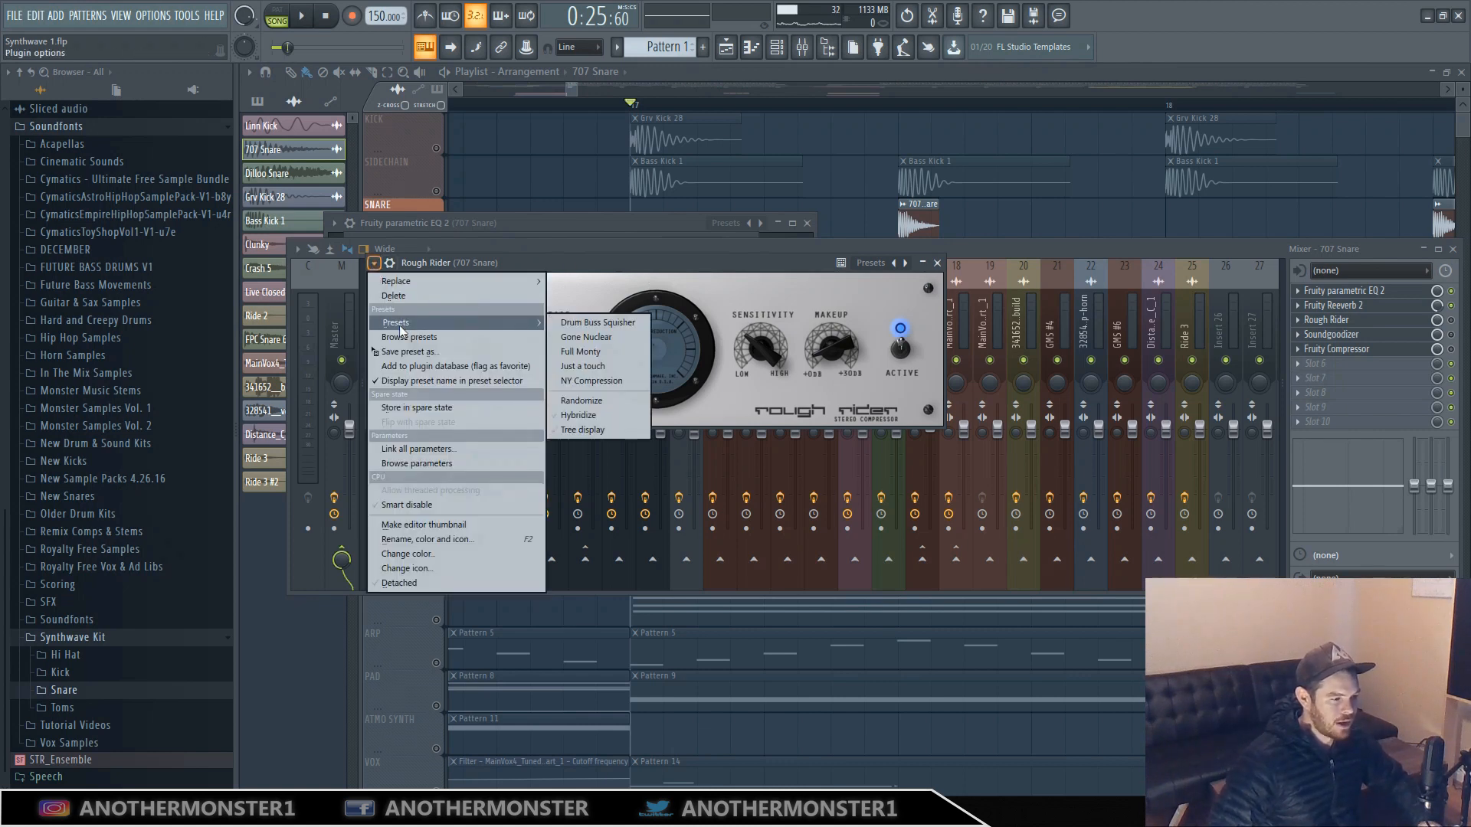
left_click(587, 269)
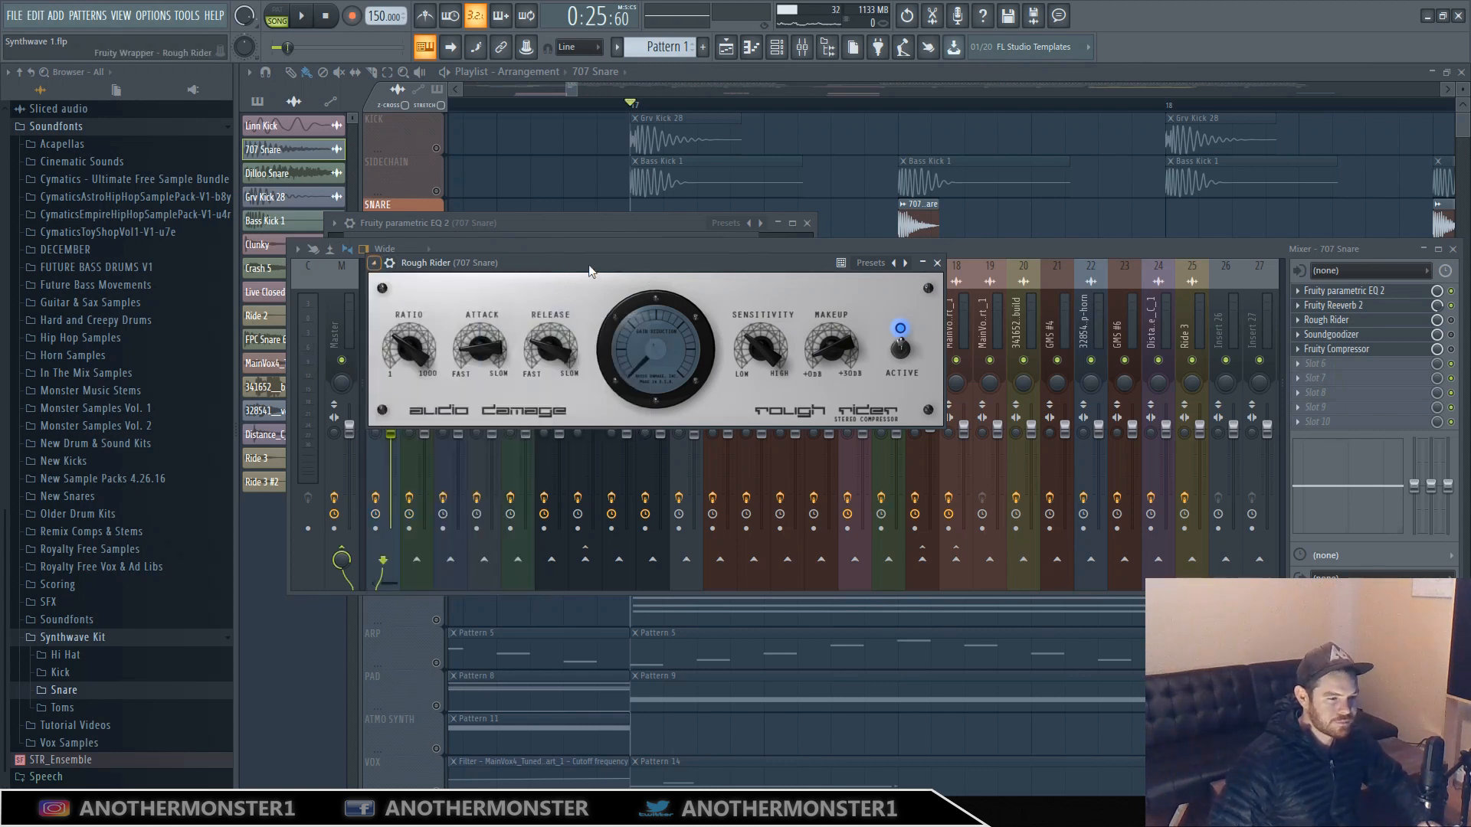
Play the 707 Snare from around bar 17 with its mixer effects showing, and stop playback.
left_click(291, 18)
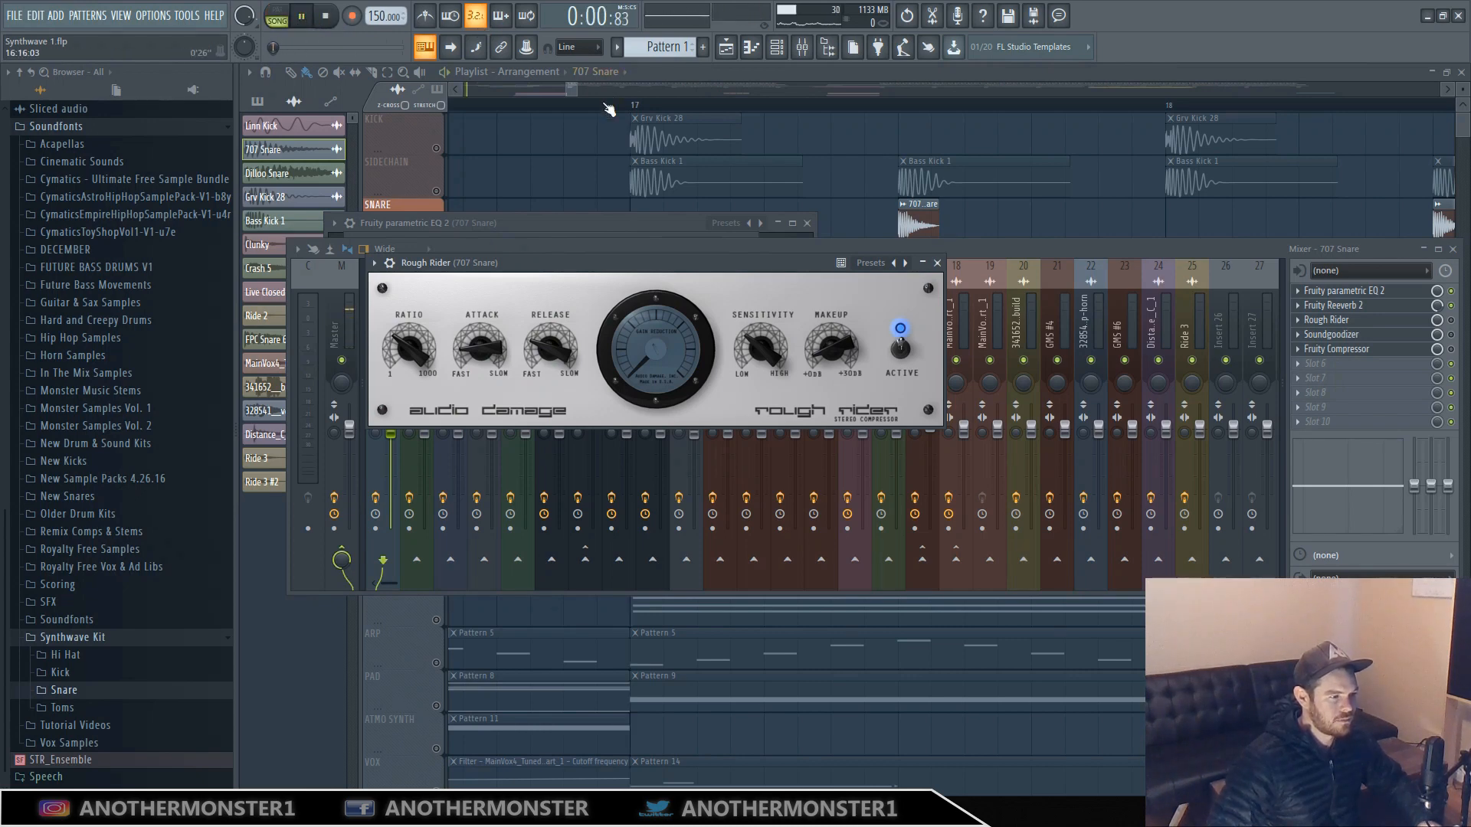
left_click(609, 107)
left_click_drag(577, 90, 602, 90)
key("F9")
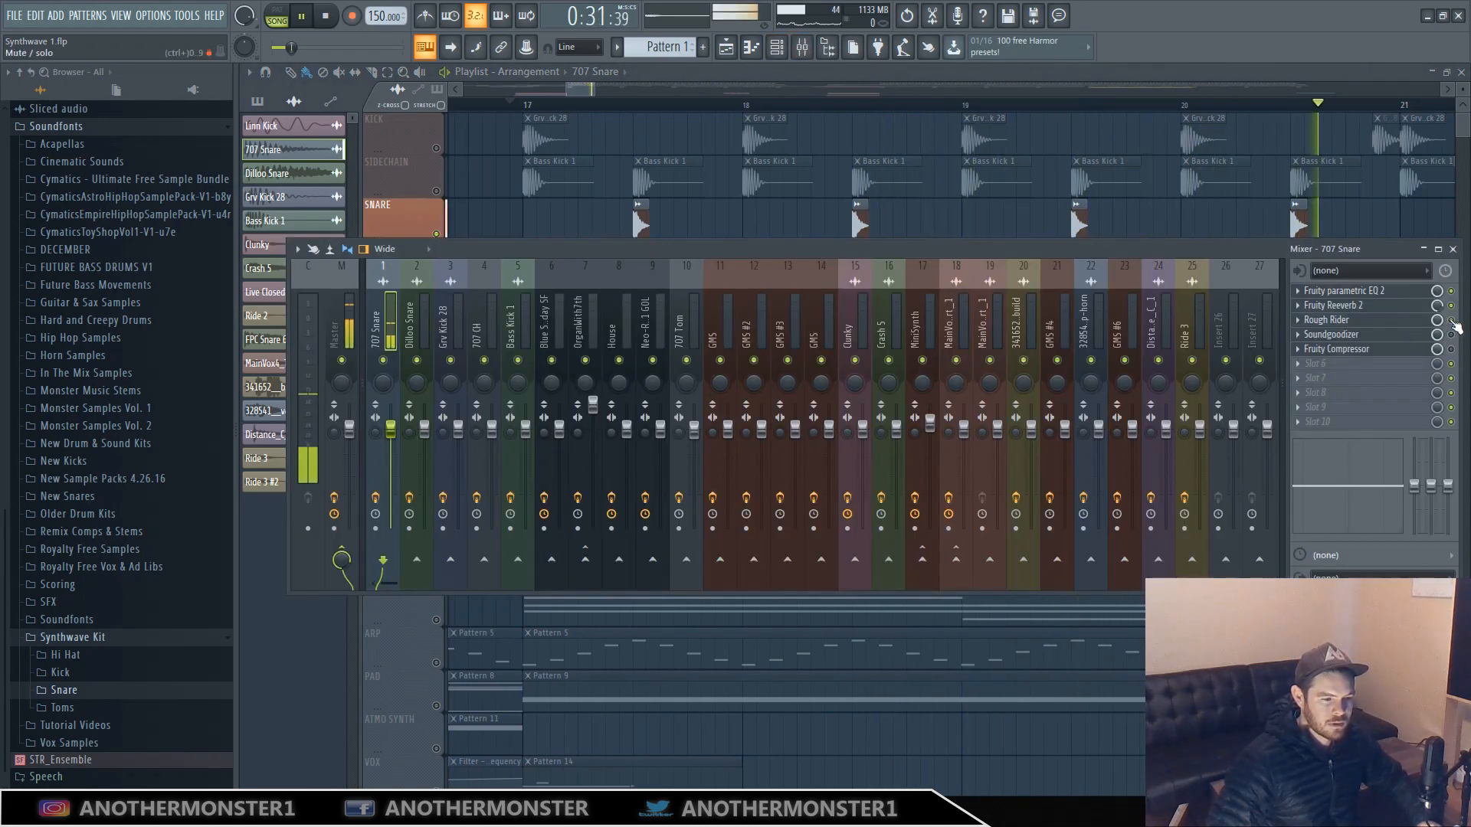
left_click(327, 16)
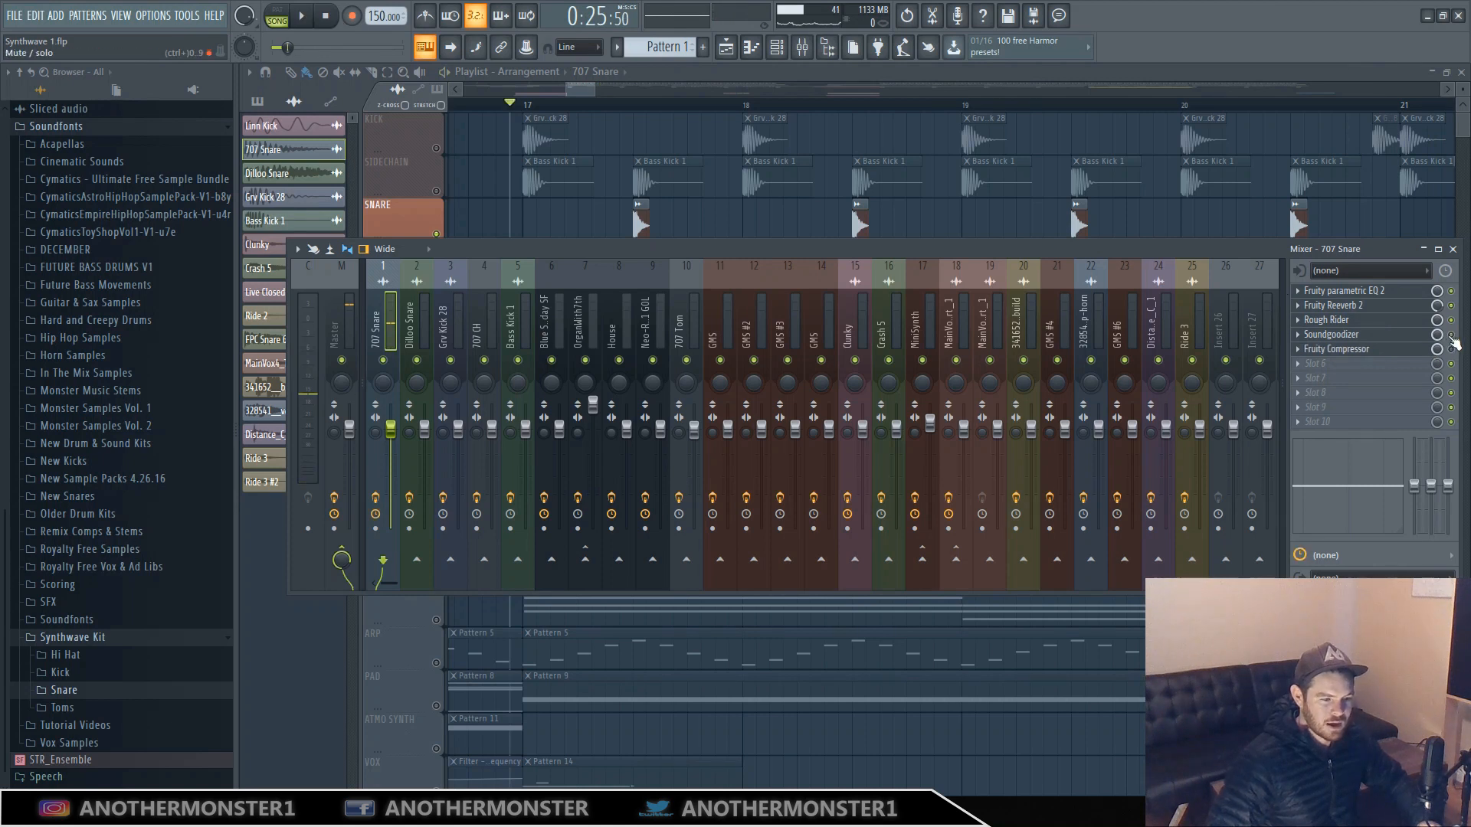
Open the 707 Snare's Fruity Compressor and Soundgoodizer, and audition the snare with the Soundgoodizer showing.
left_click(1390, 348)
left_click(1386, 337)
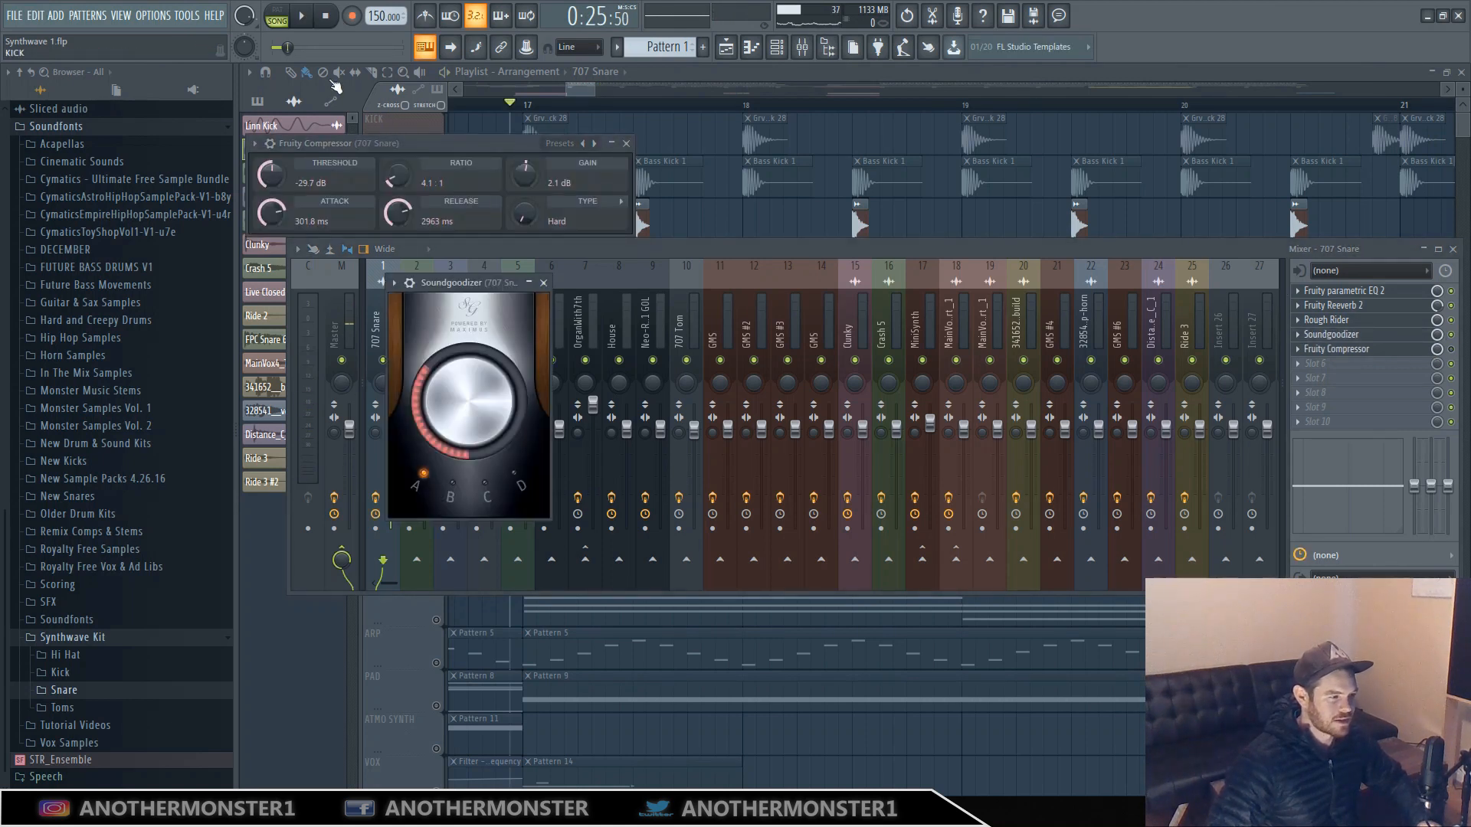
left_click(303, 16)
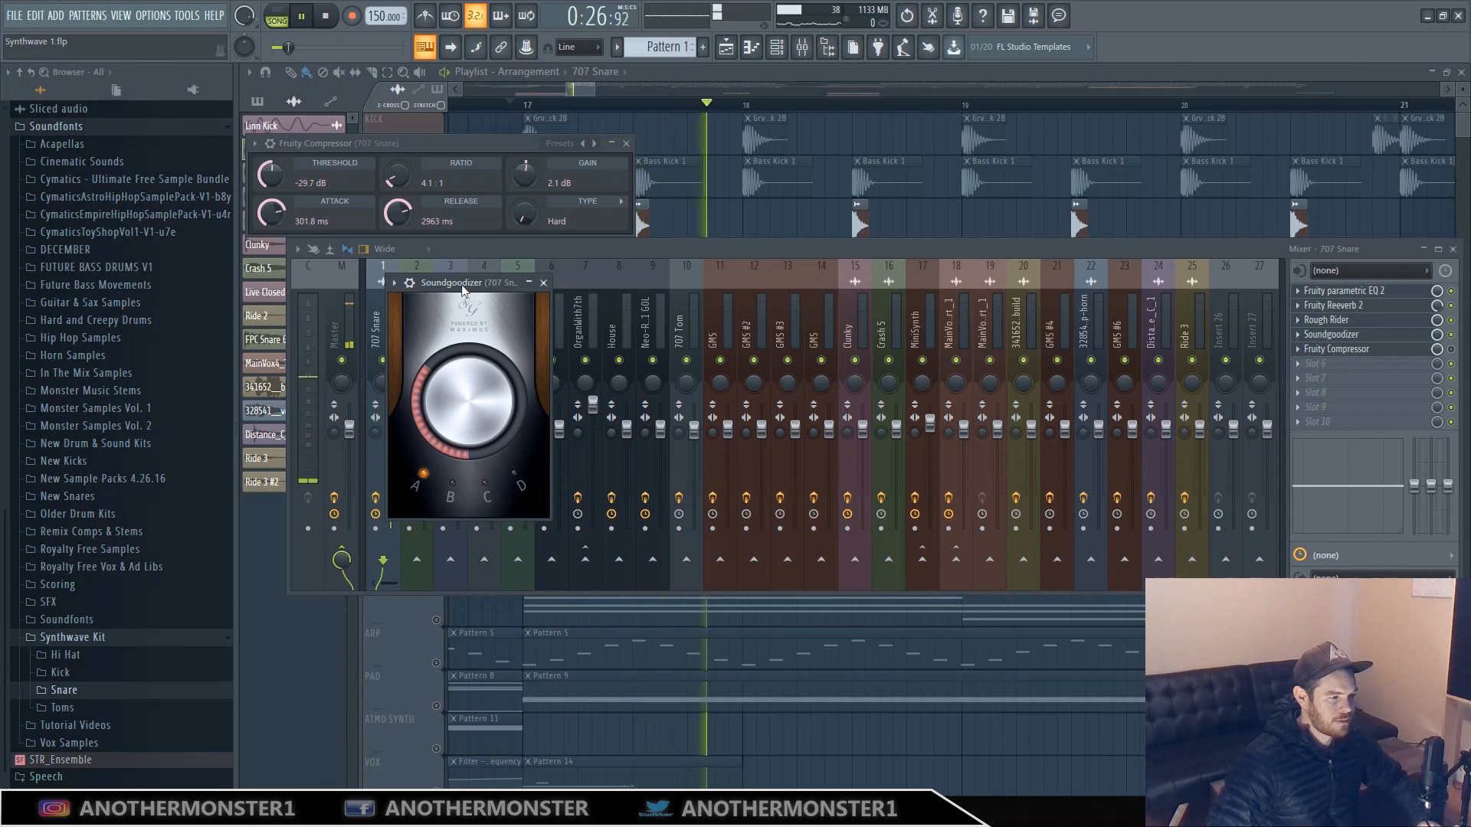
key("space")
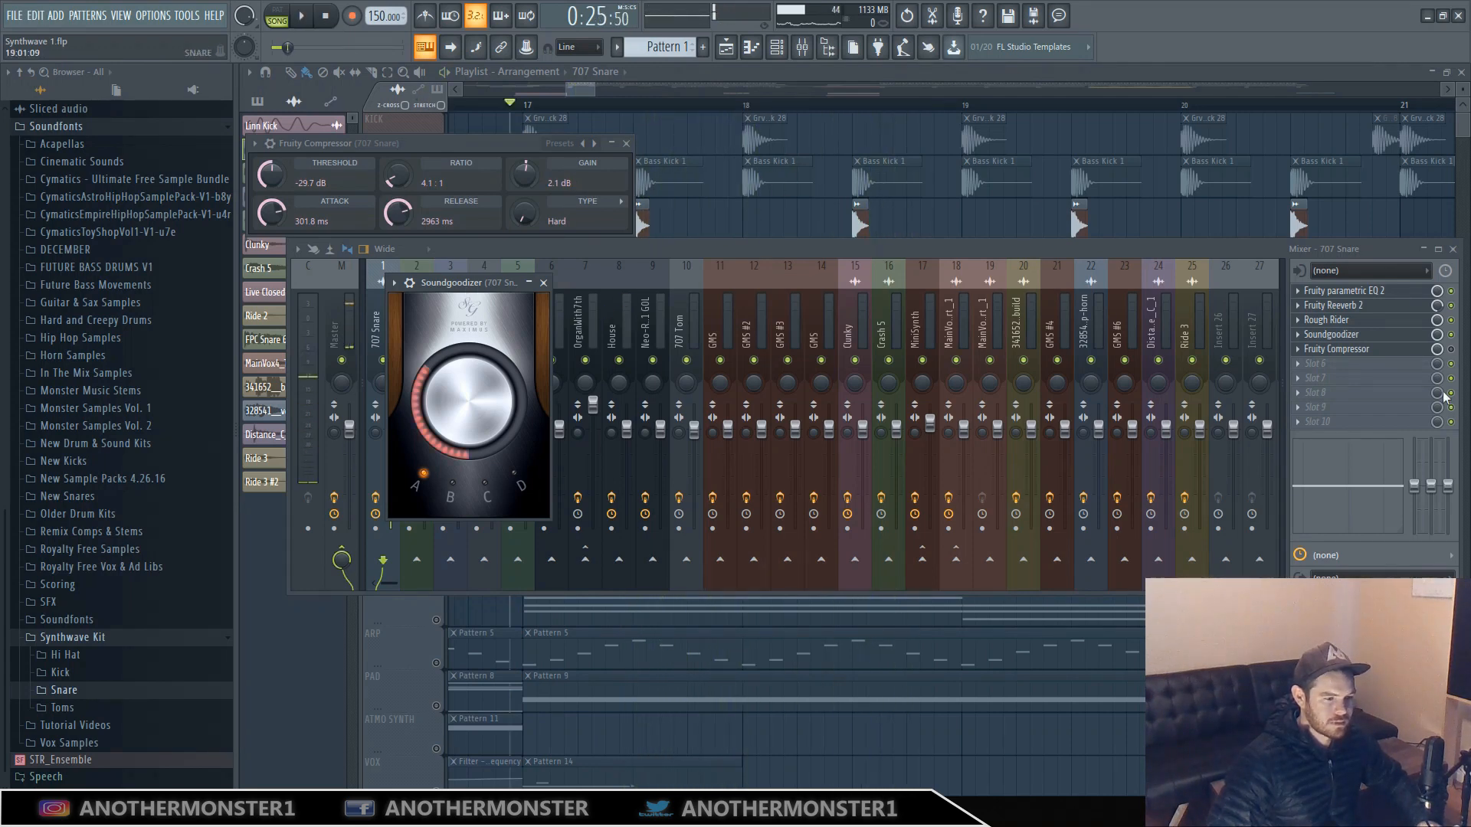
Enable Fruity Compressor on the 707 Snare's mixer track, show its settings, and audition the compressed snare.
left_click(1451, 350)
left_click(1377, 353)
left_click(1376, 353)
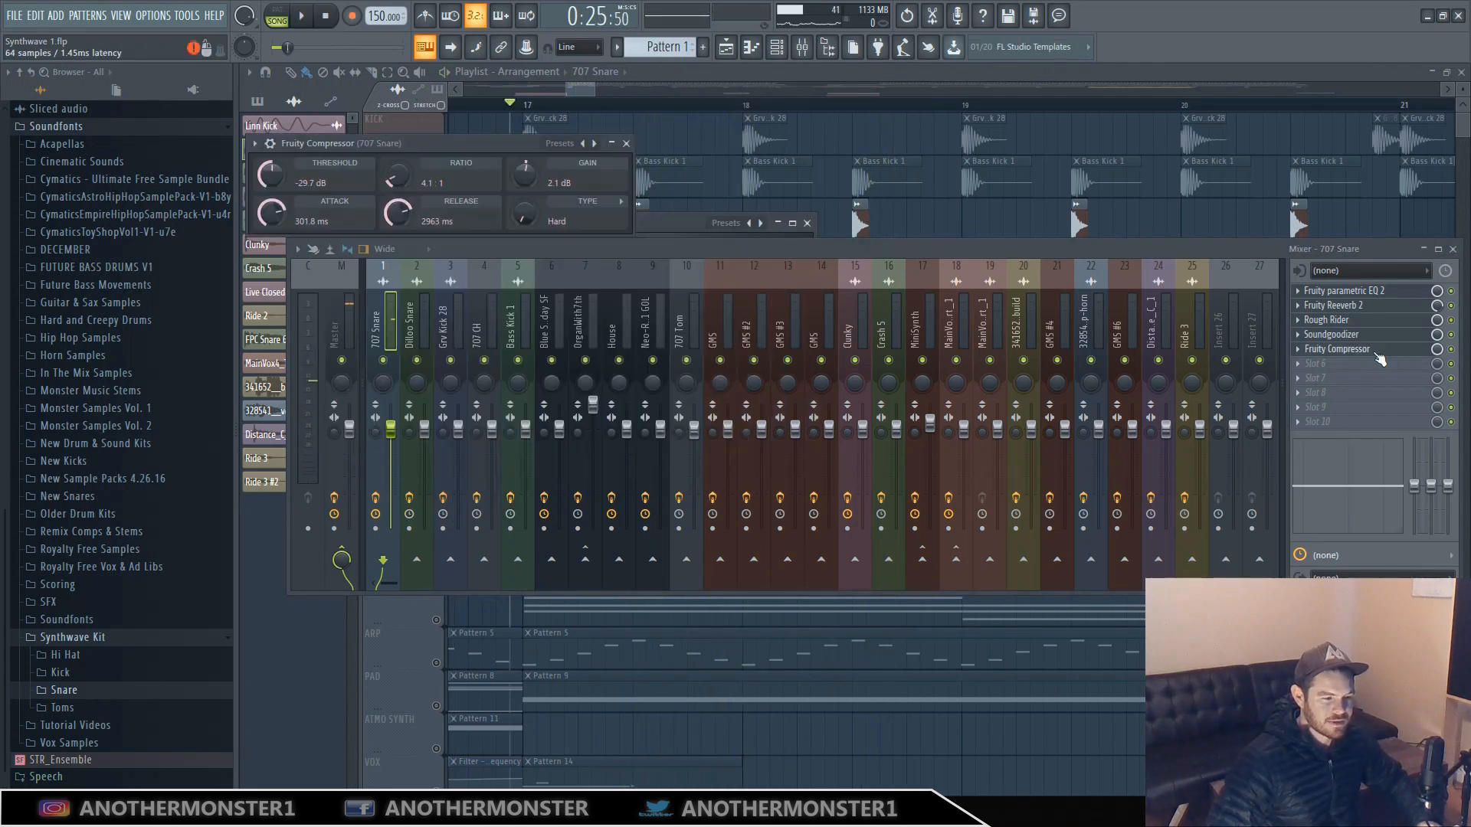
left_click(1367, 352)
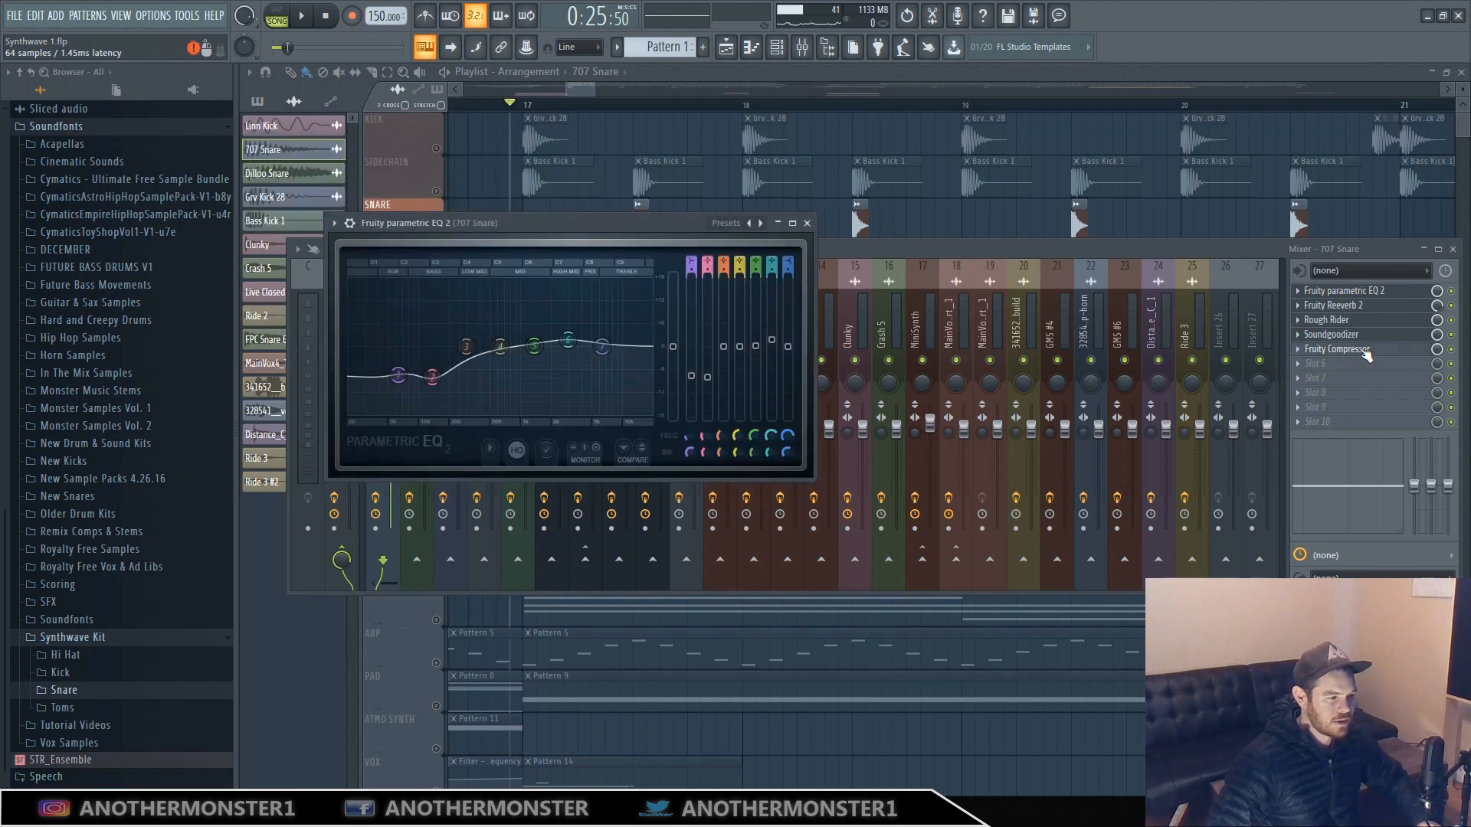
left_click(1367, 352)
key("space")
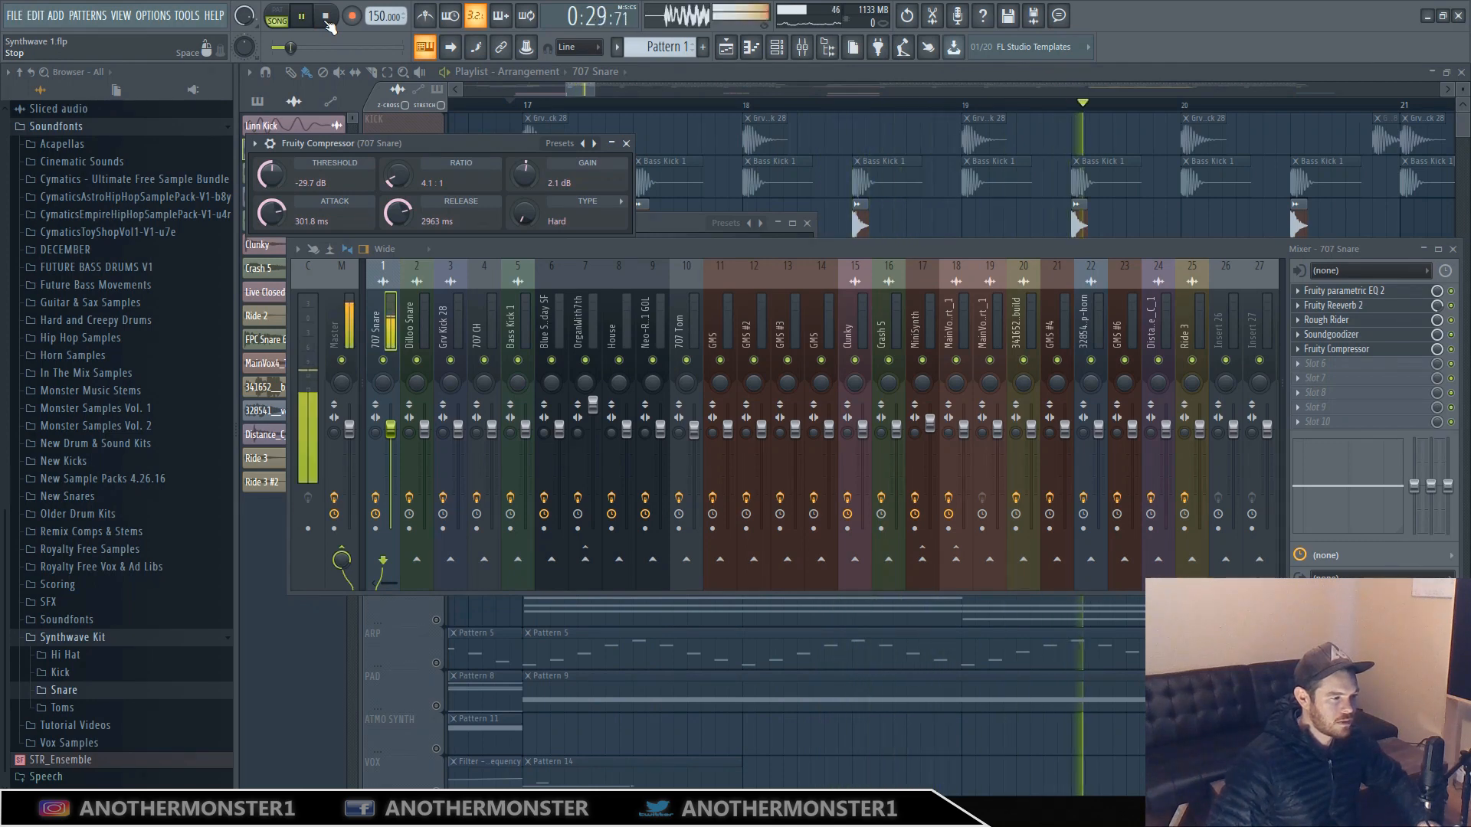
left_click(327, 18)
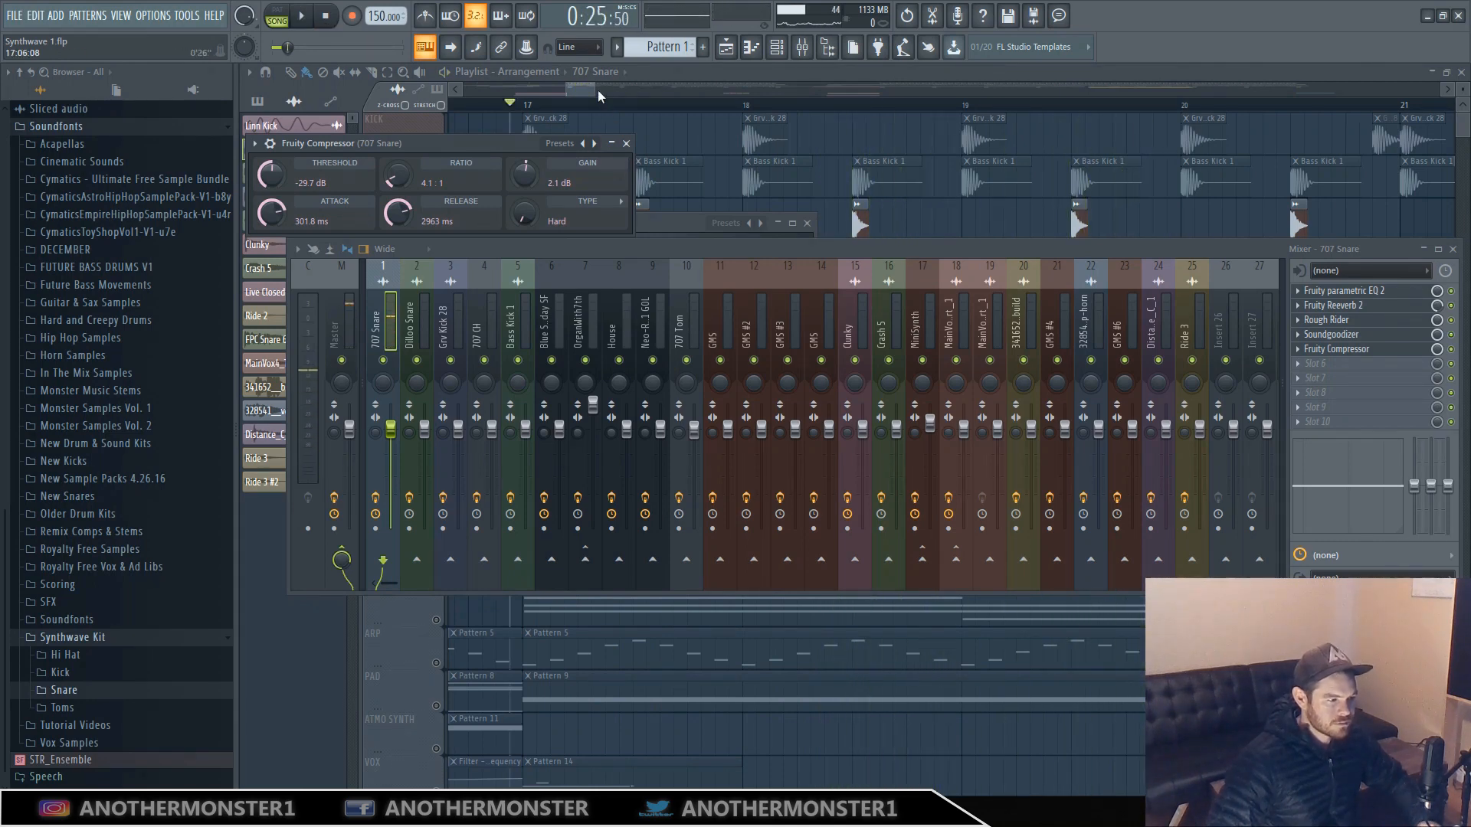
Unmute the second snare track in the playlist and audition both snares together, with the mixer reopened.
left_click_drag(595, 89, 587, 90)
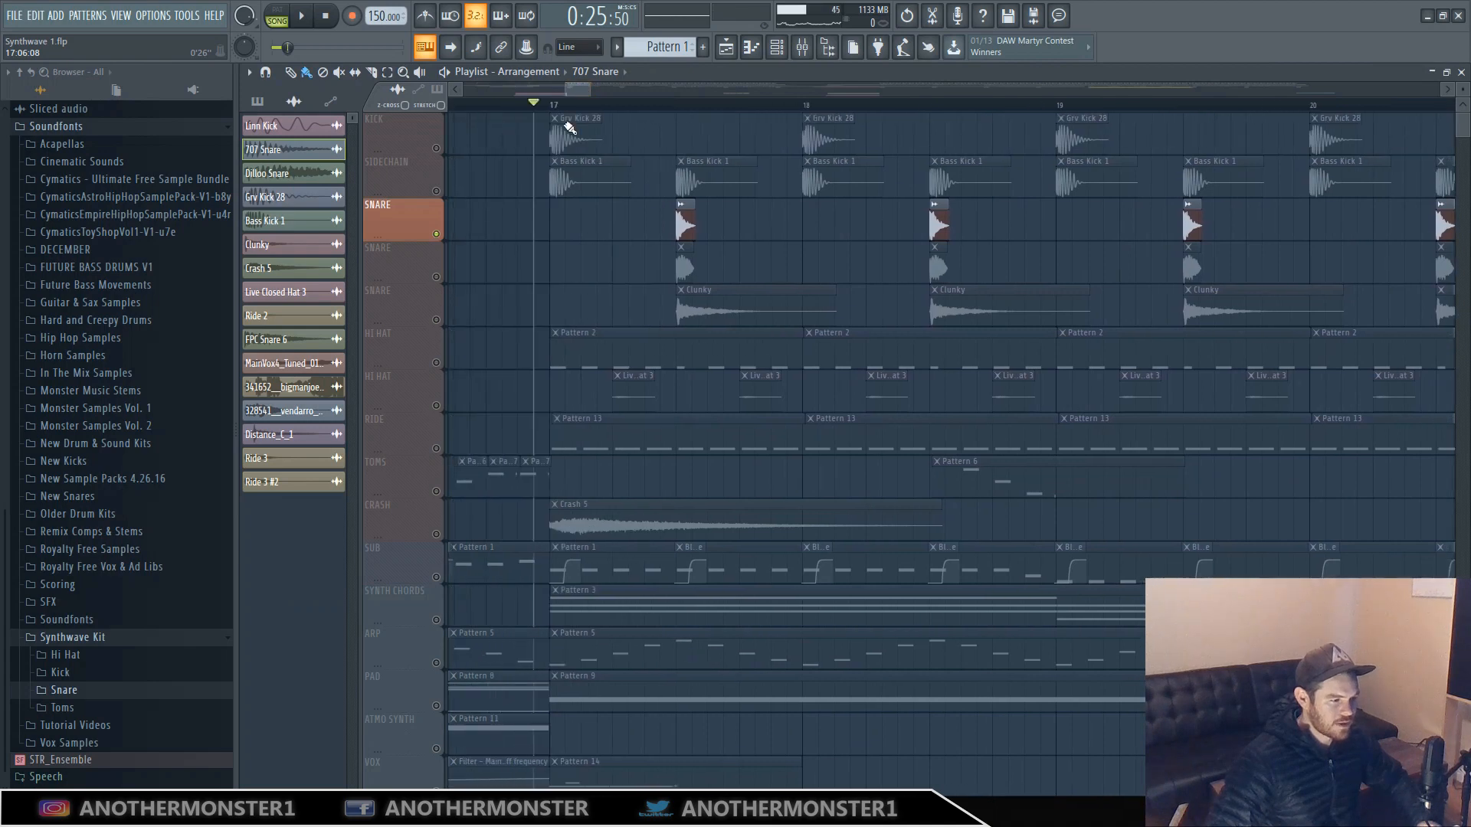
left_click(437, 276)
left_click(305, 18)
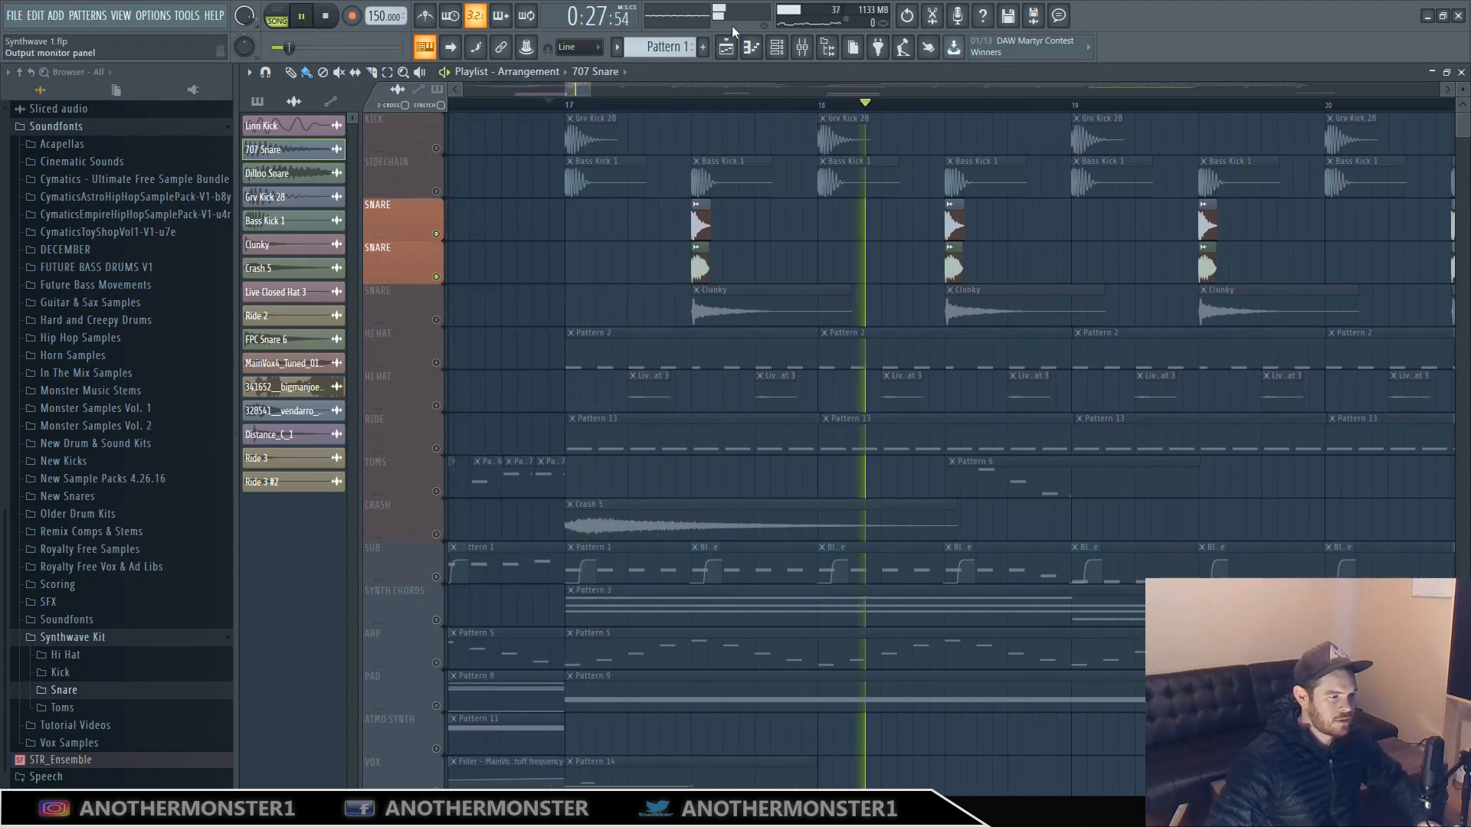
key("F9")
left_click(332, 18)
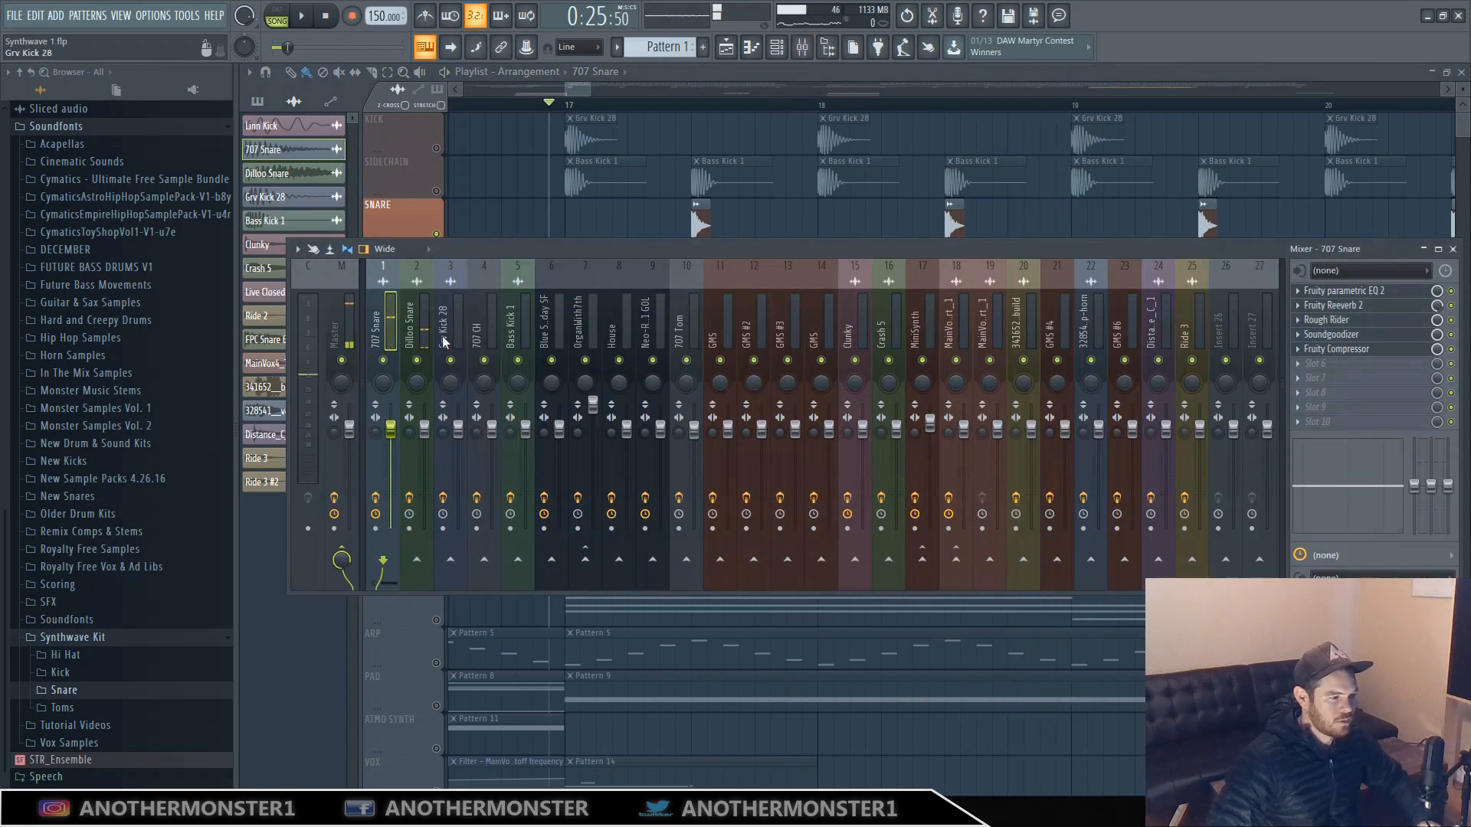
View Fruity Reeverb 2 on the Dilloo Snare's mixer track, and unmute the third snare track in the playlist.
left_click(412, 326)
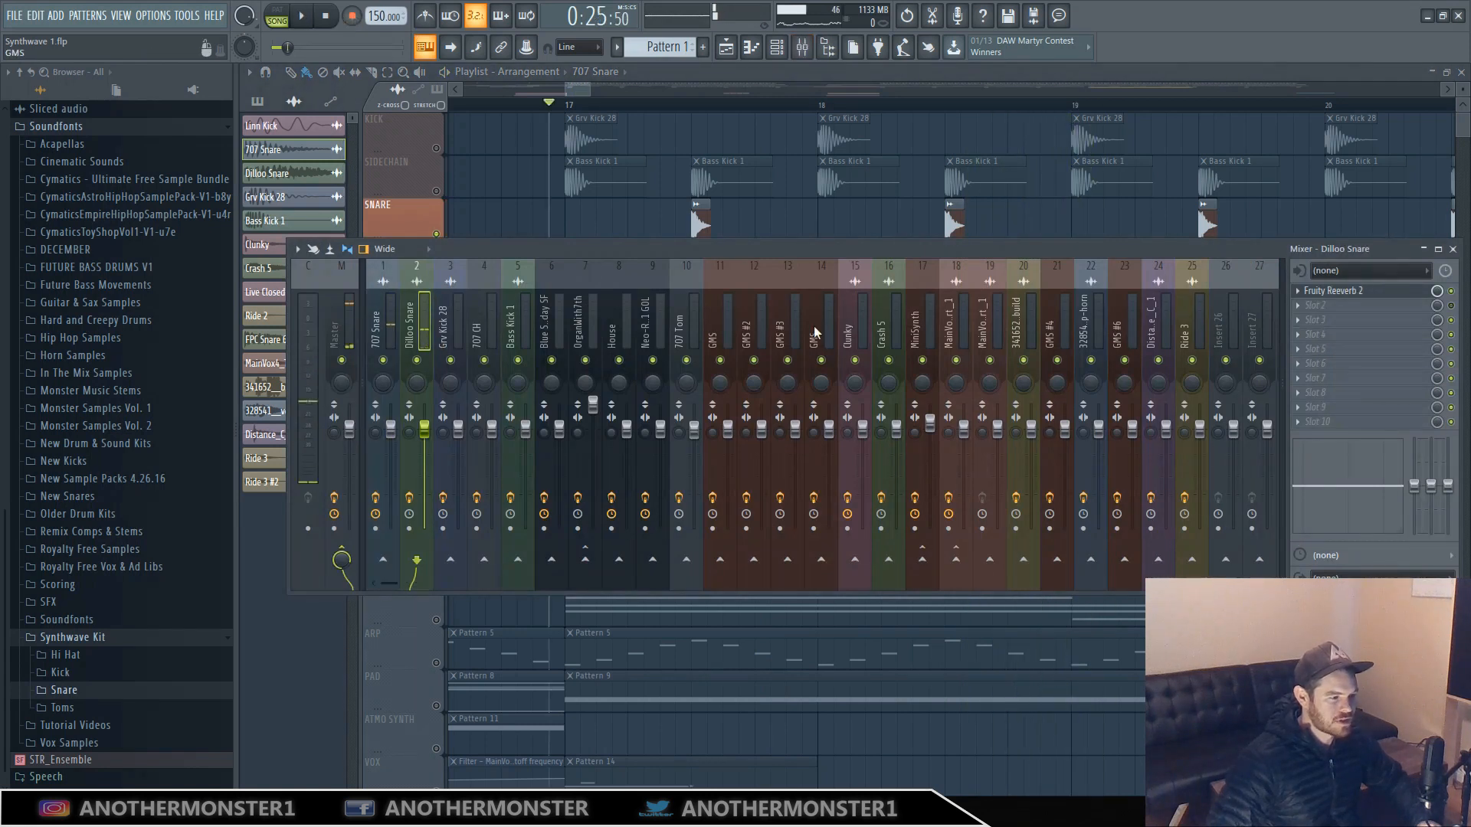
left_click(1363, 294)
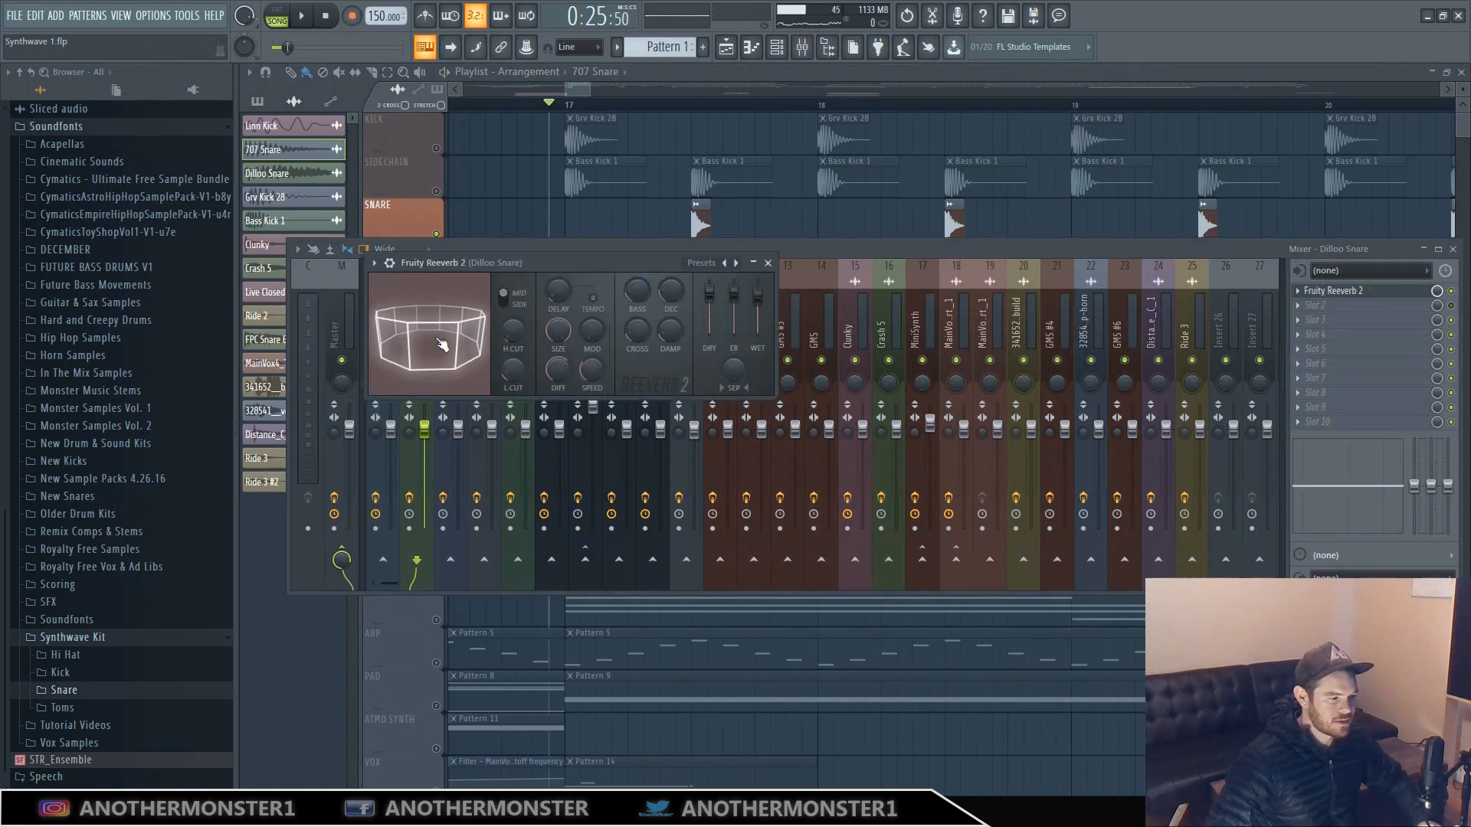
left_click(582, 90)
left_click(436, 319)
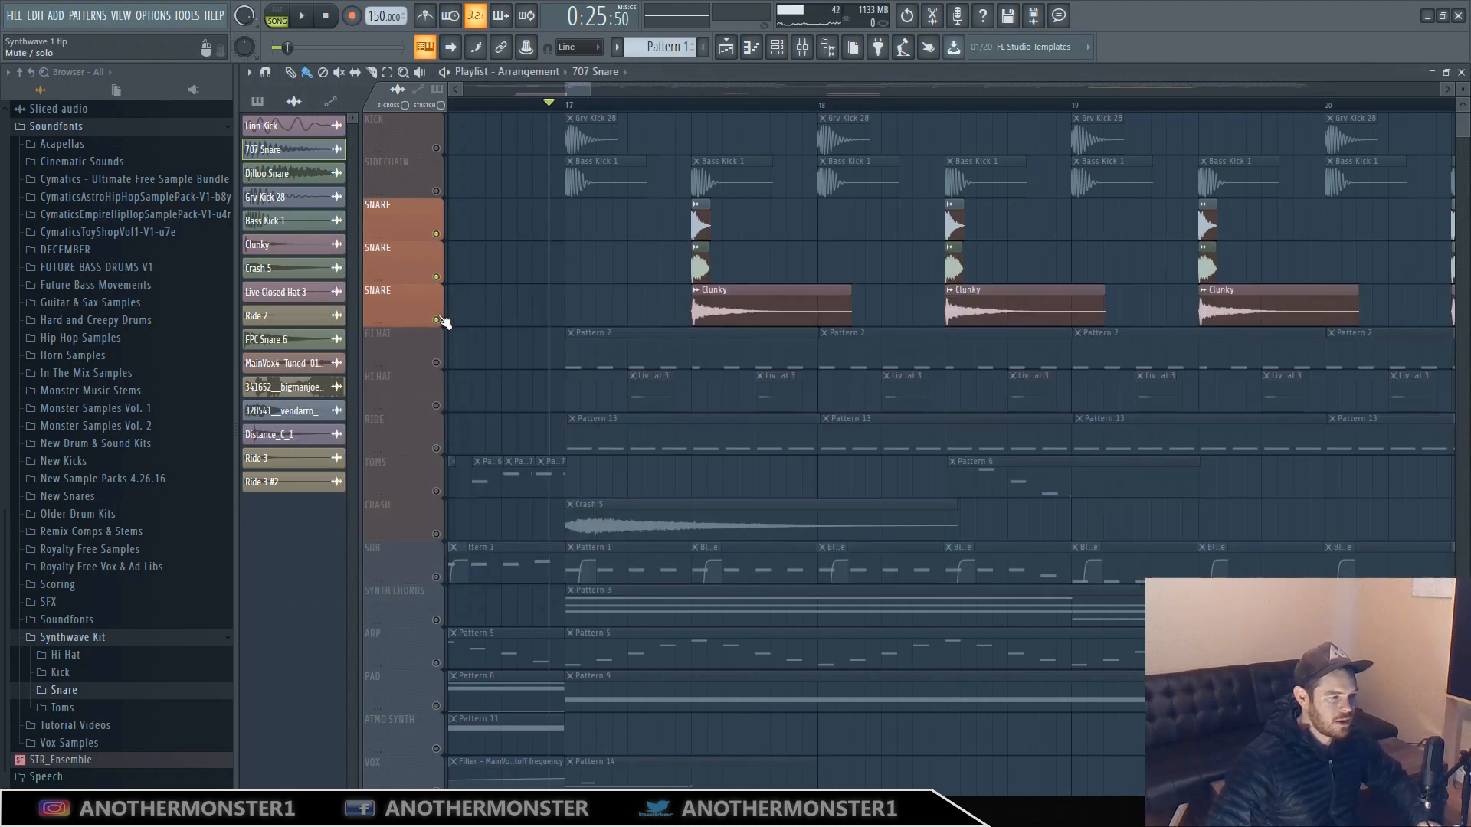
Solo the third snare track holding the Clunky sample and audition it on its own.
right_click(438, 319)
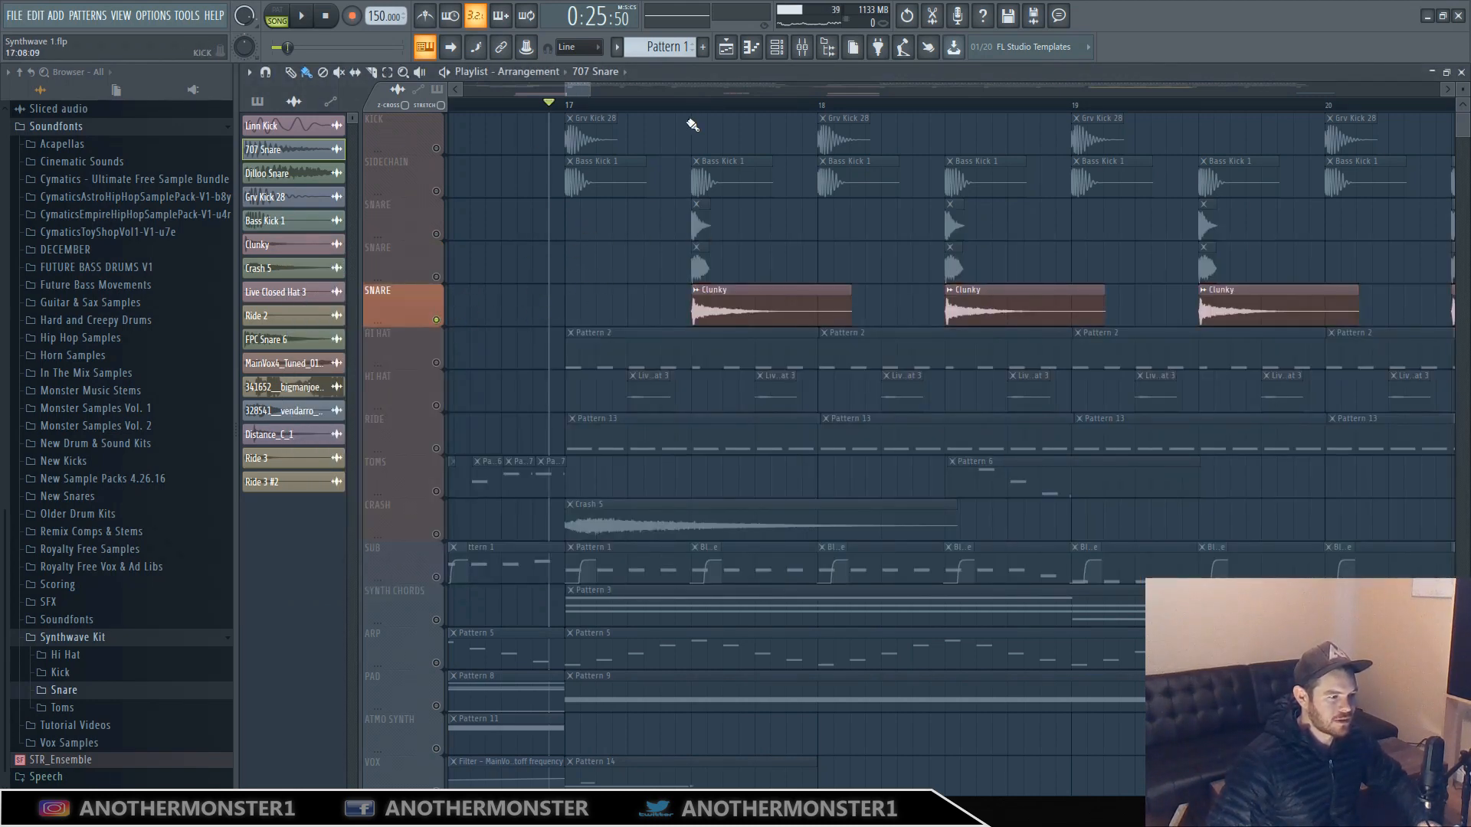
left_click(302, 22)
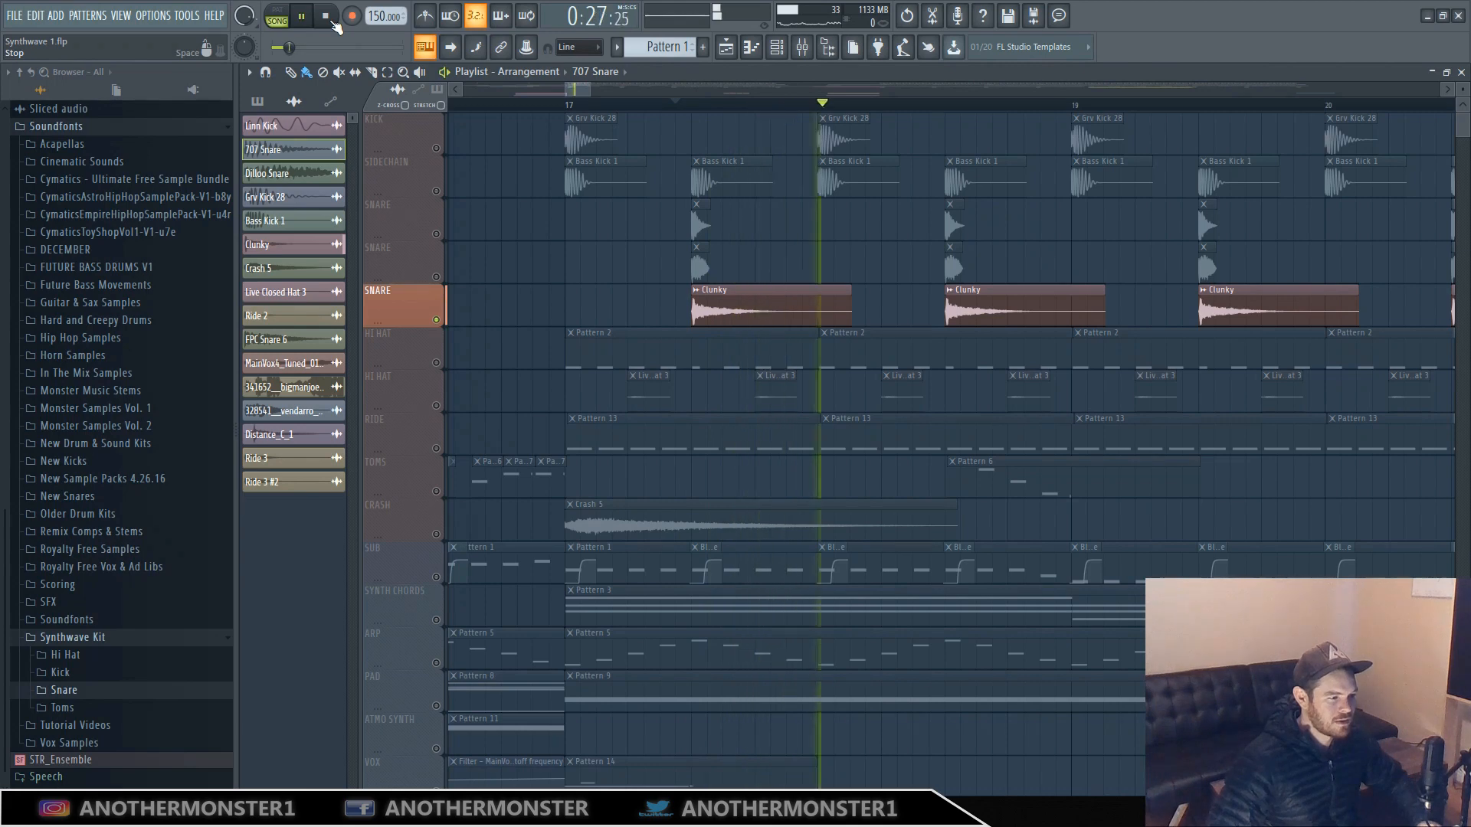
left_click(327, 19)
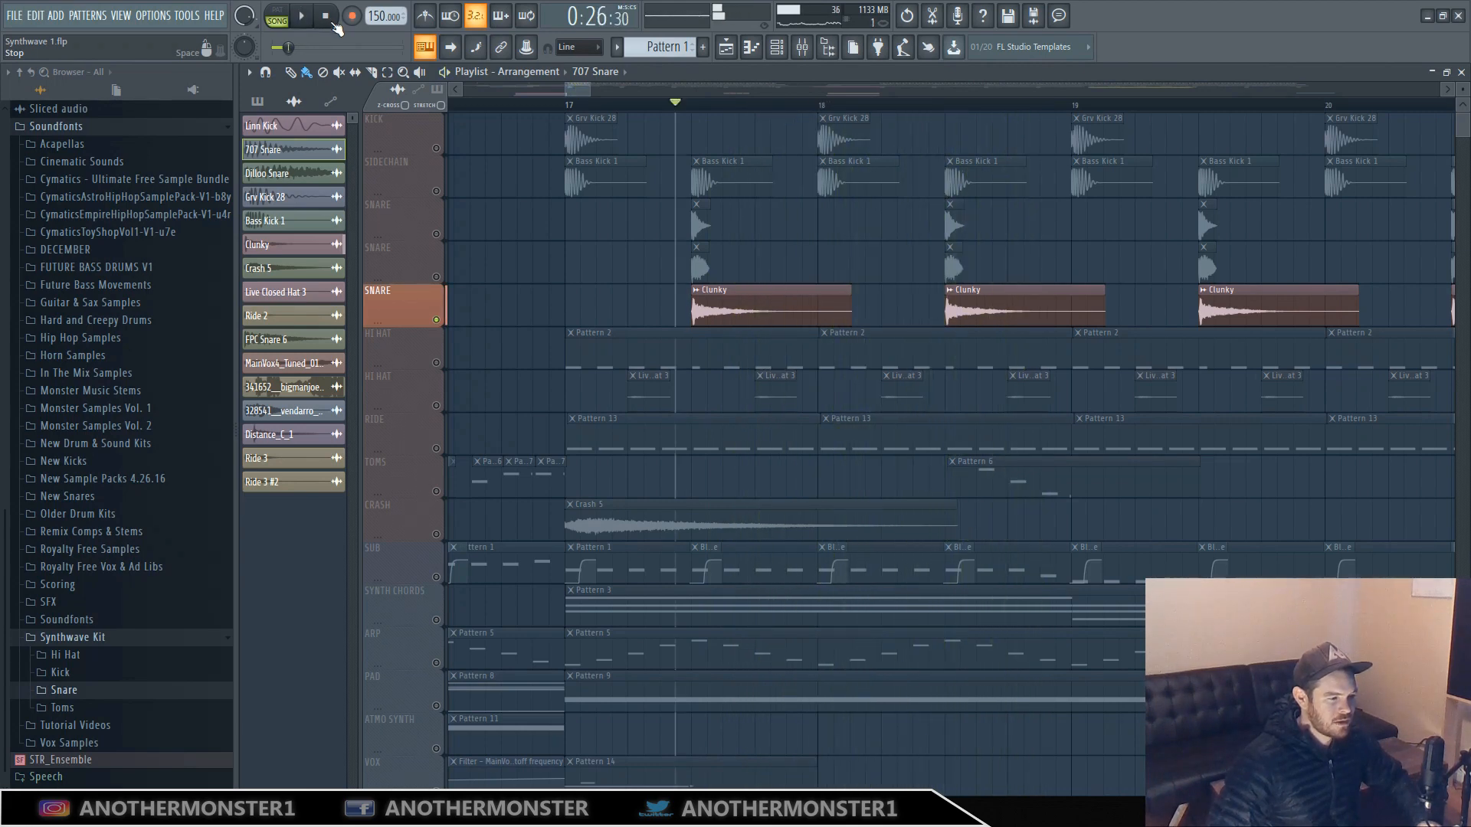
Enable all three snare tracks in the playlist and audition the layered snares together.
right_click(438, 319)
left_click(437, 319)
right_click(436, 307)
left_click(435, 277)
left_click(436, 234)
left_click(302, 18)
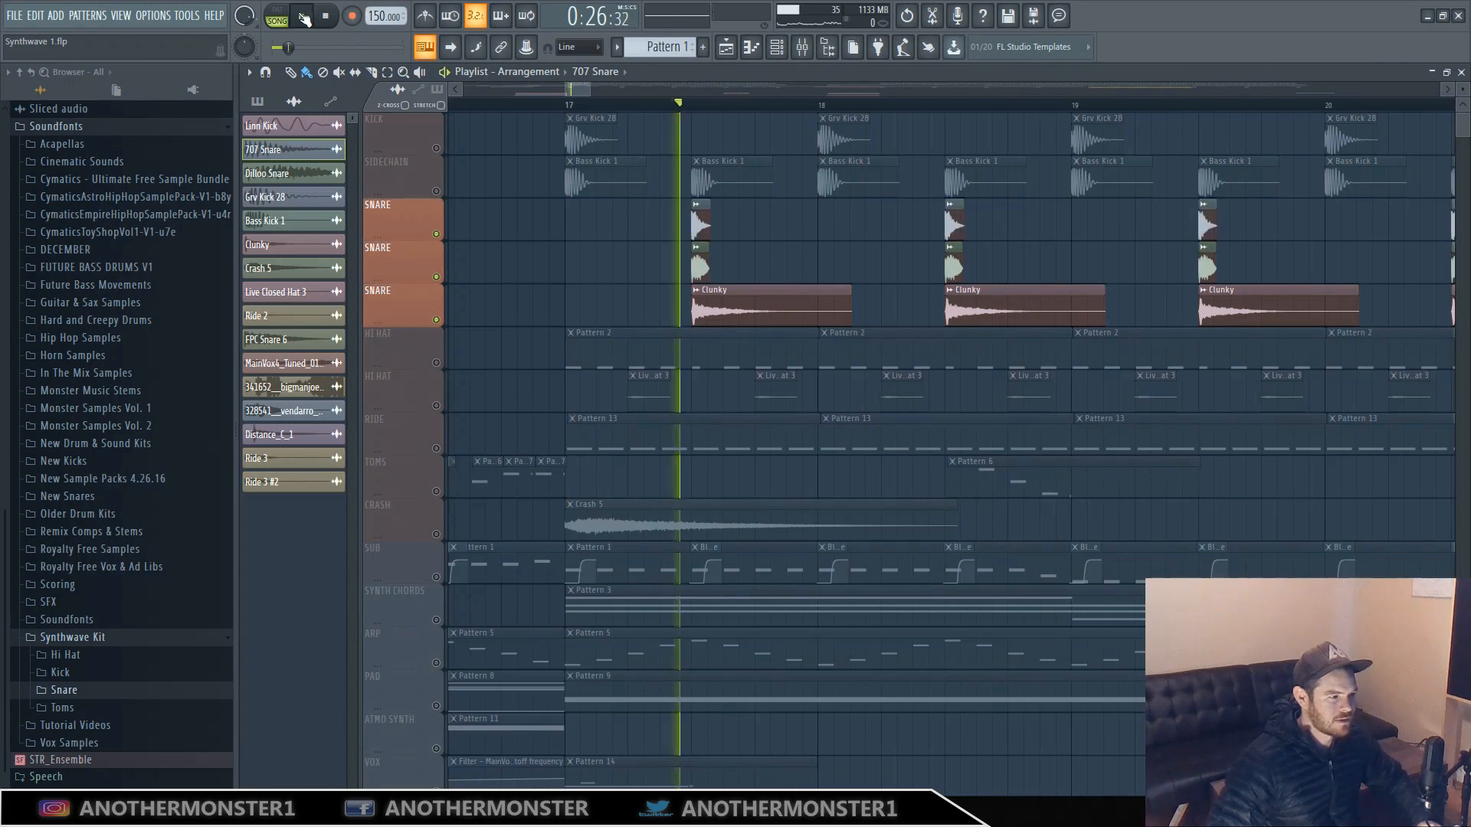
key("F9")
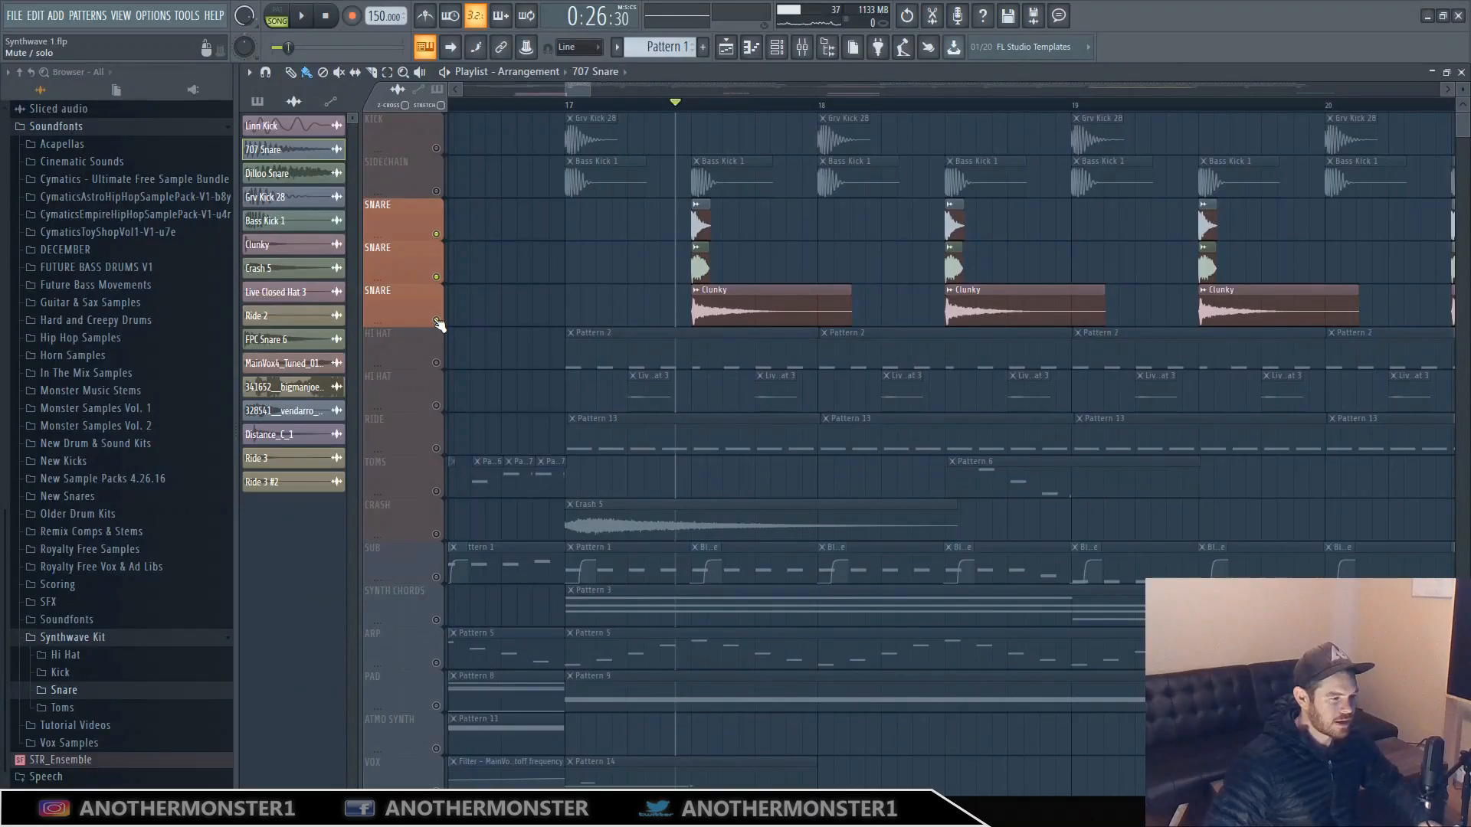
Solo the first hi-hat track, select Pattern 2, and play it in pattern mode with the channel rack shown.
left_click(438, 366)
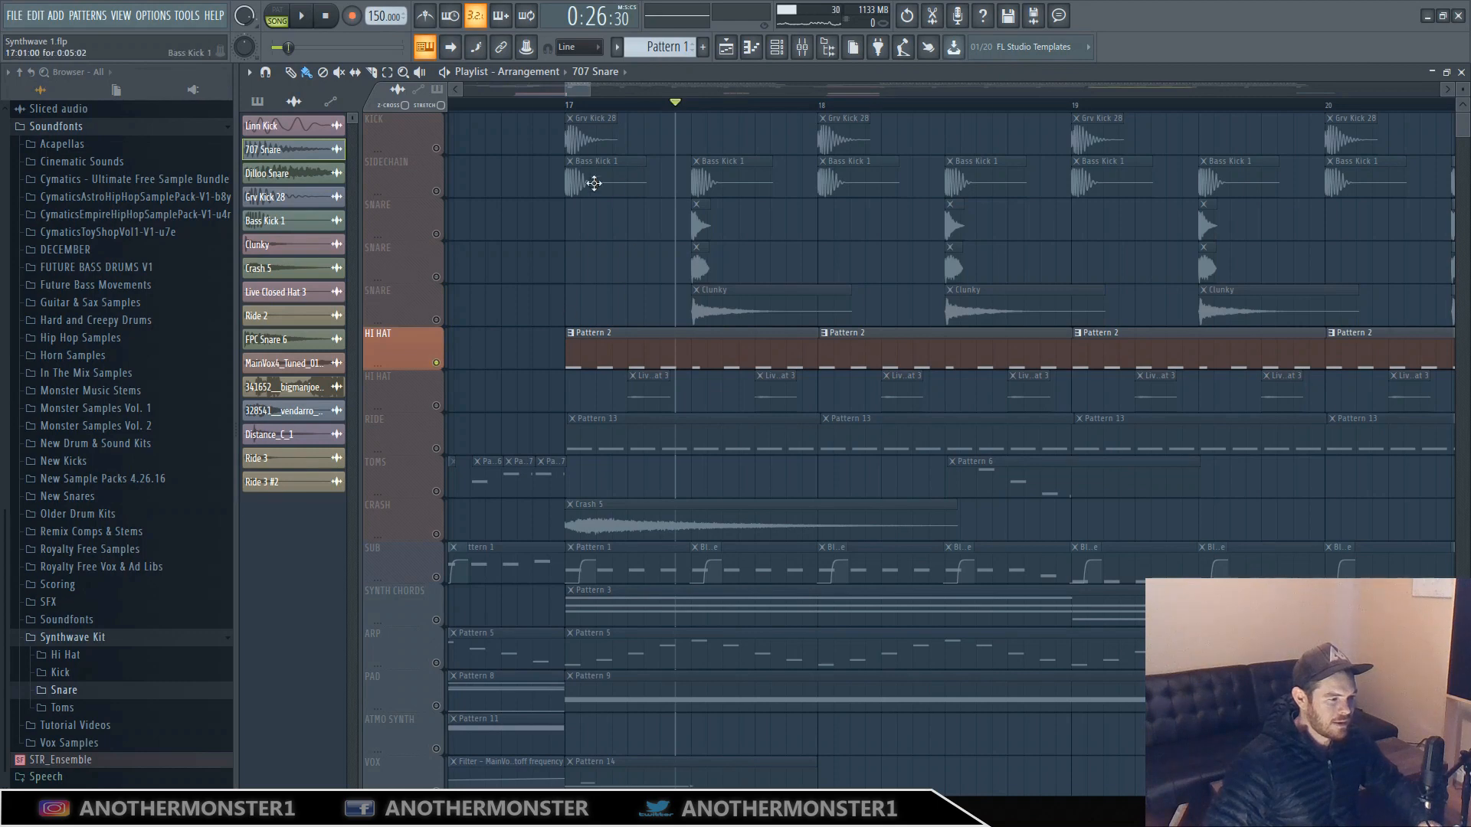
left_click(549, 106)
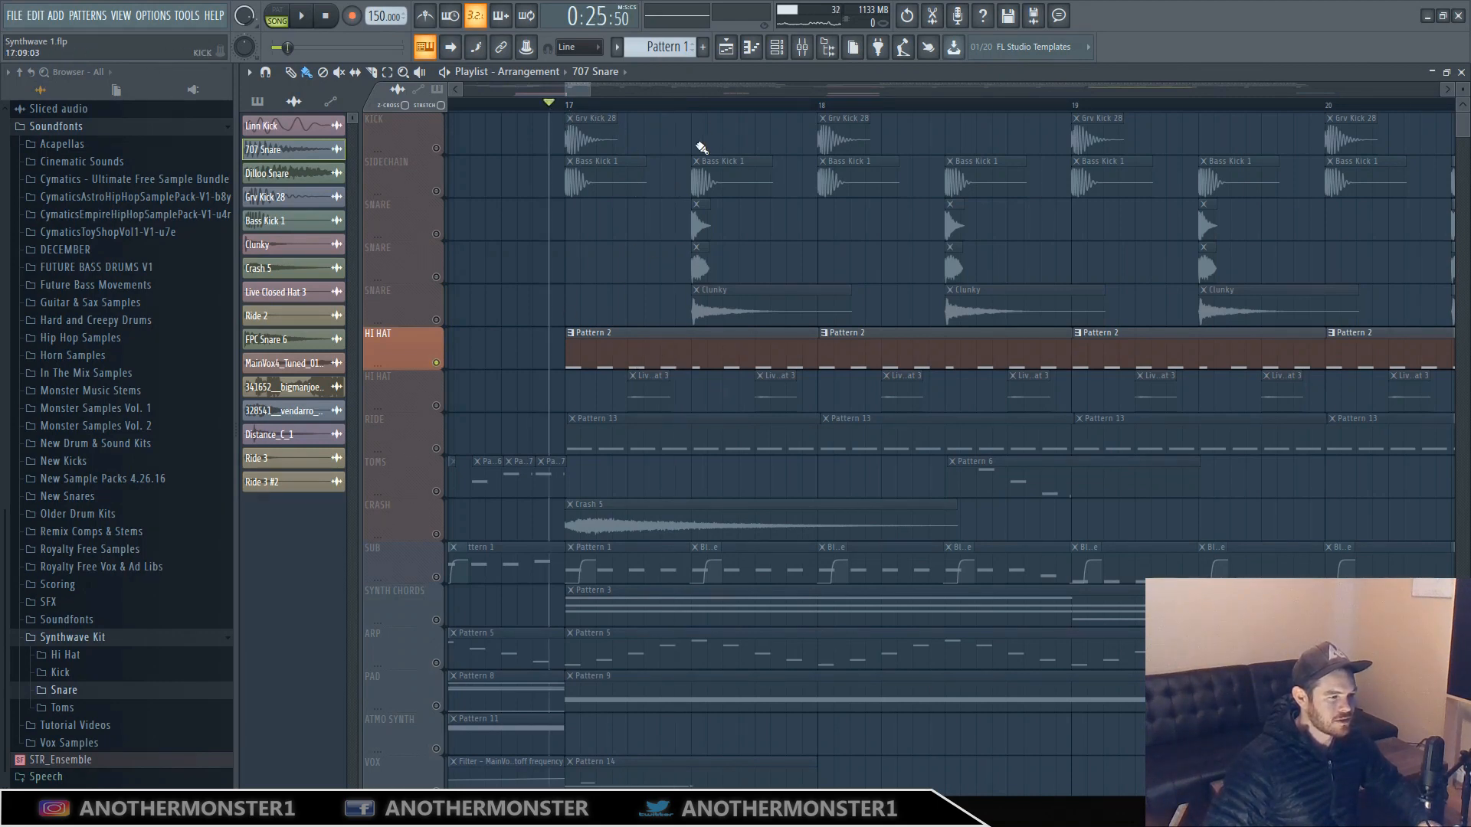
left_click(725, 49)
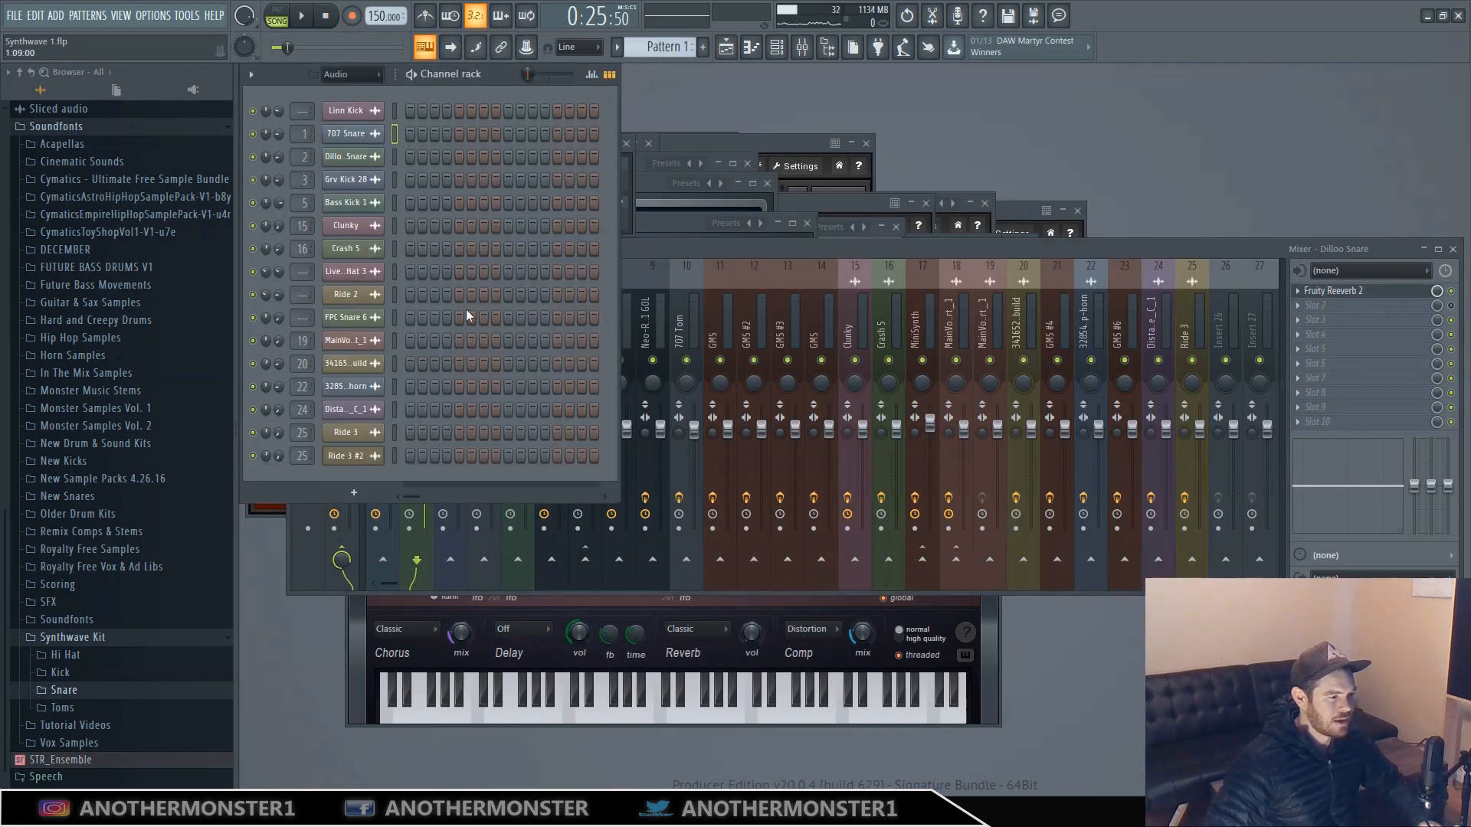
left_click(725, 49)
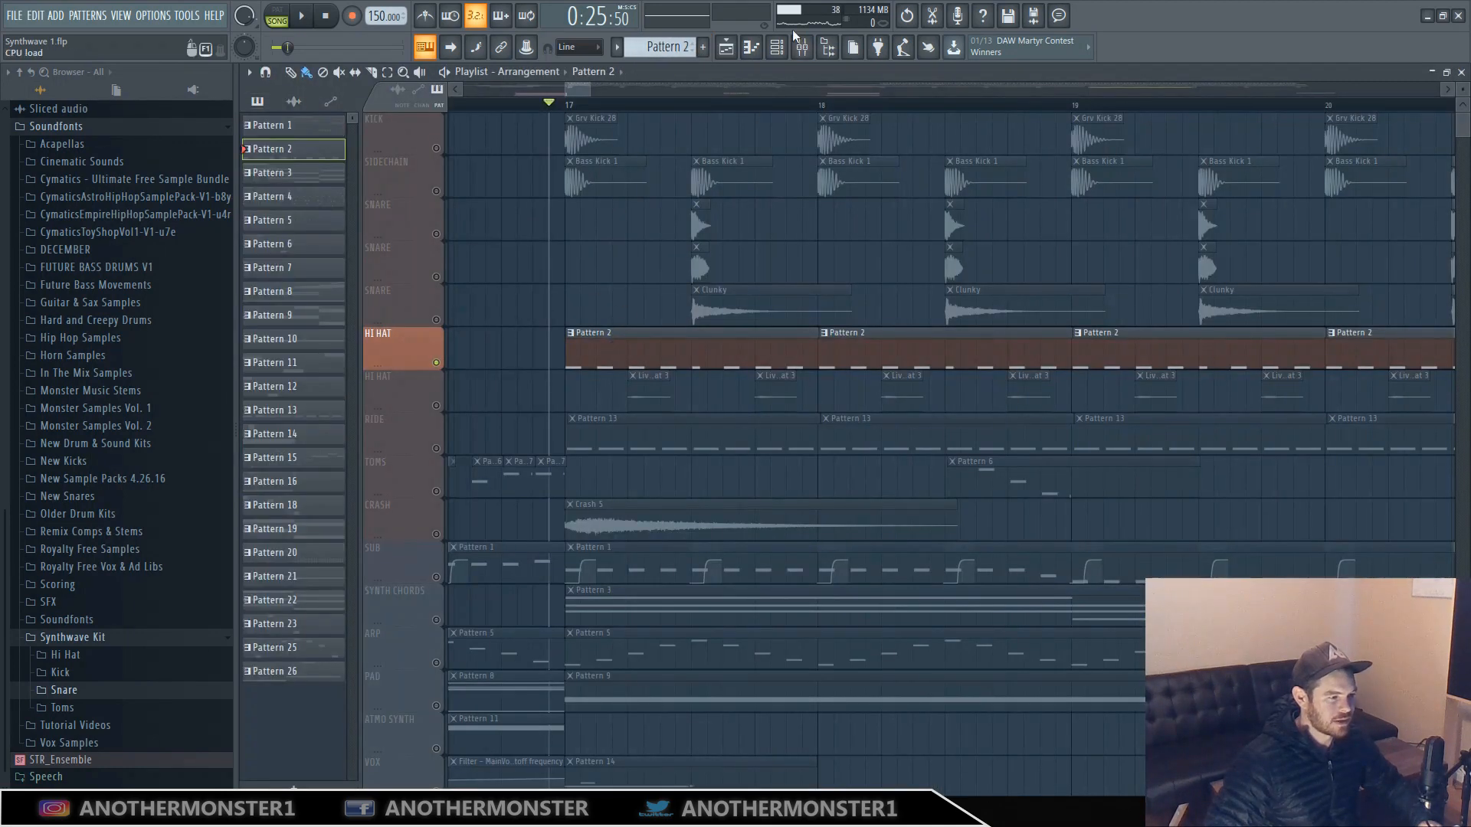
left_click(725, 49)
left_click(277, 15)
left_click(303, 16)
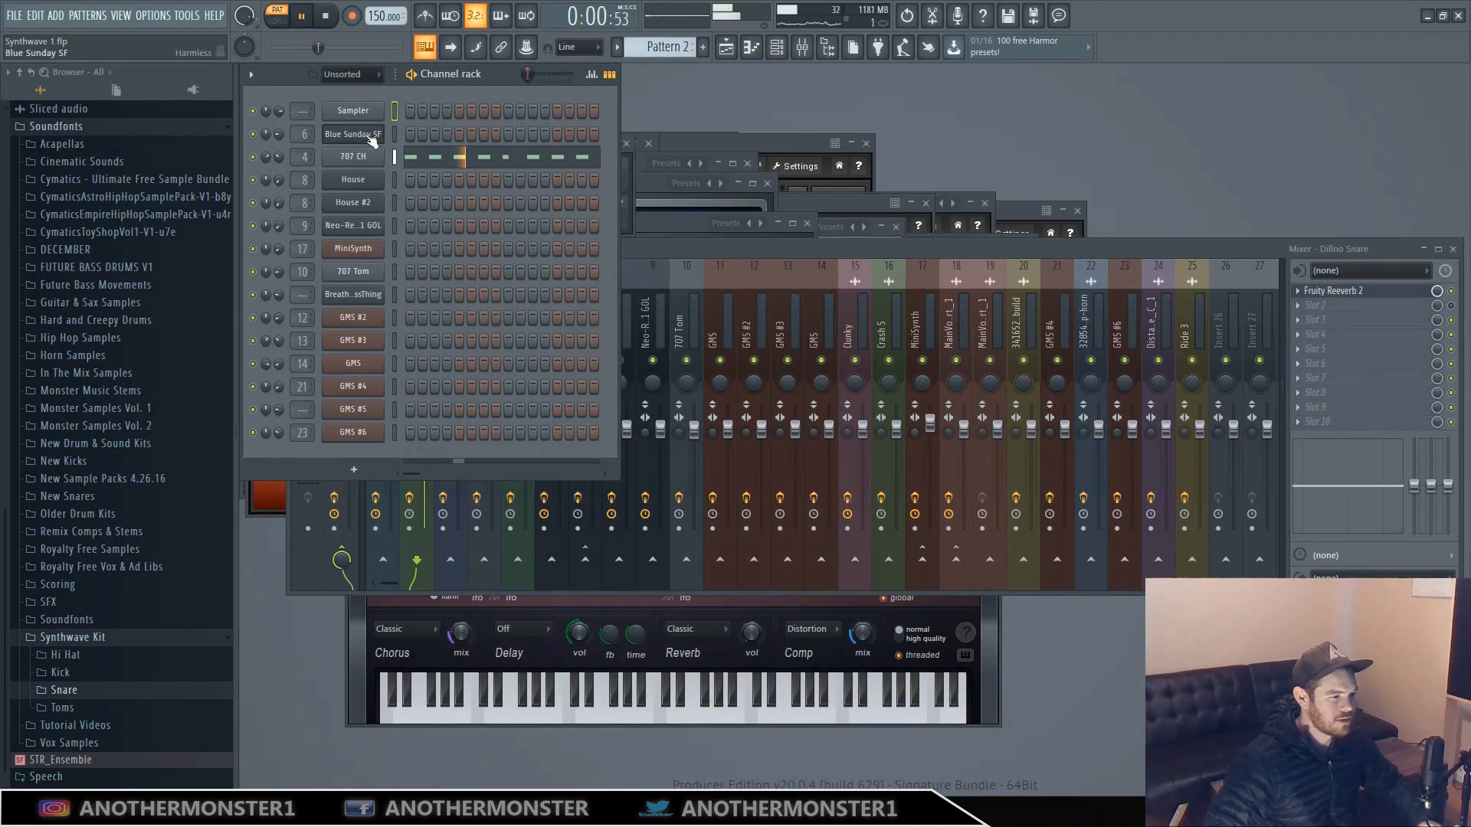
View the 707 CH notes and velocities in the piano roll, and return to the channel rack.
right_click(353, 156)
left_click(426, 153)
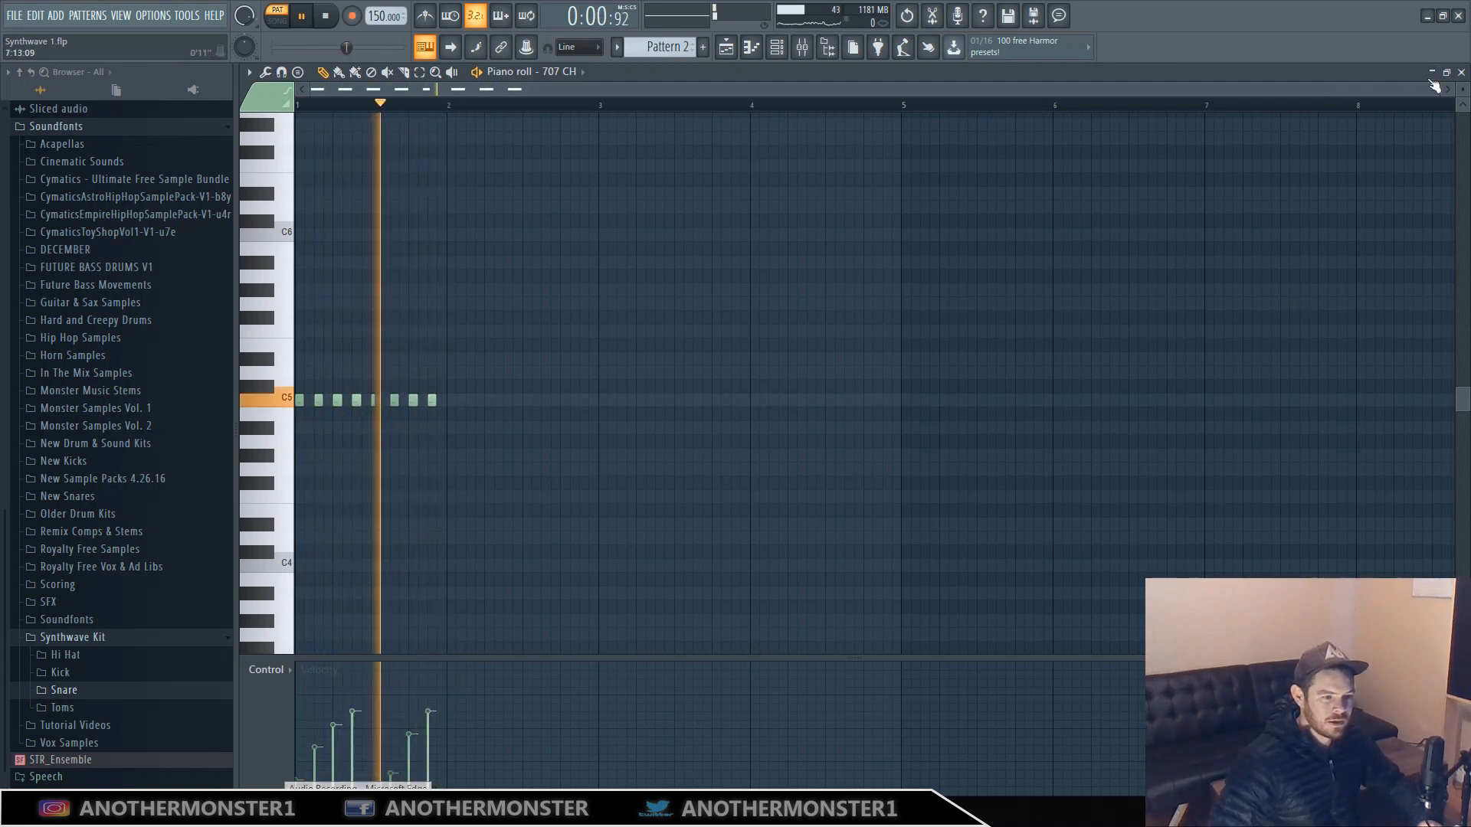
key("F7")
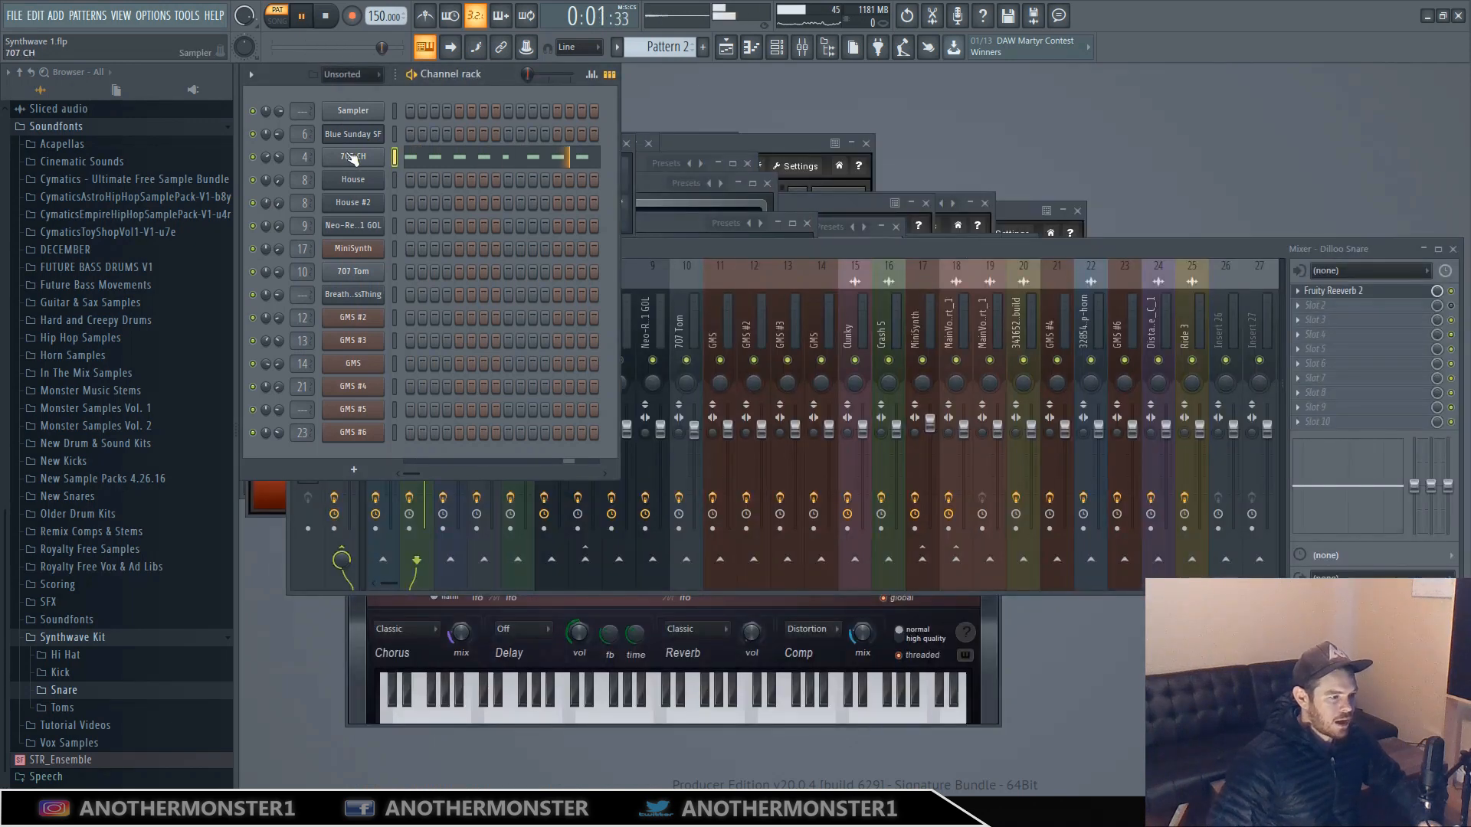
Select the 707 CH mixer track and show its Fruity Parametric EQ 2 settings while the pattern plays.
left_click(736, 242)
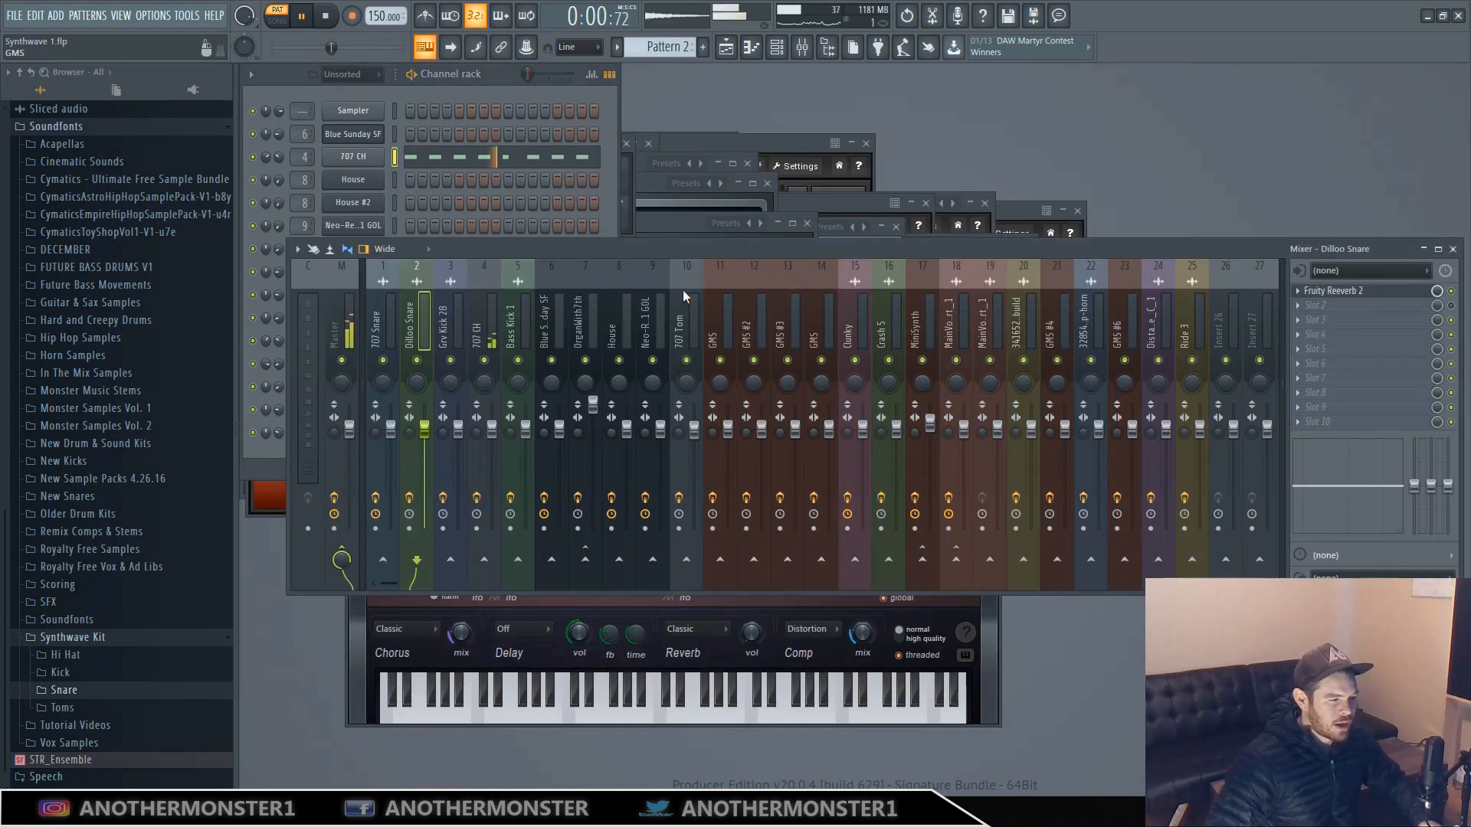
left_click(475, 319)
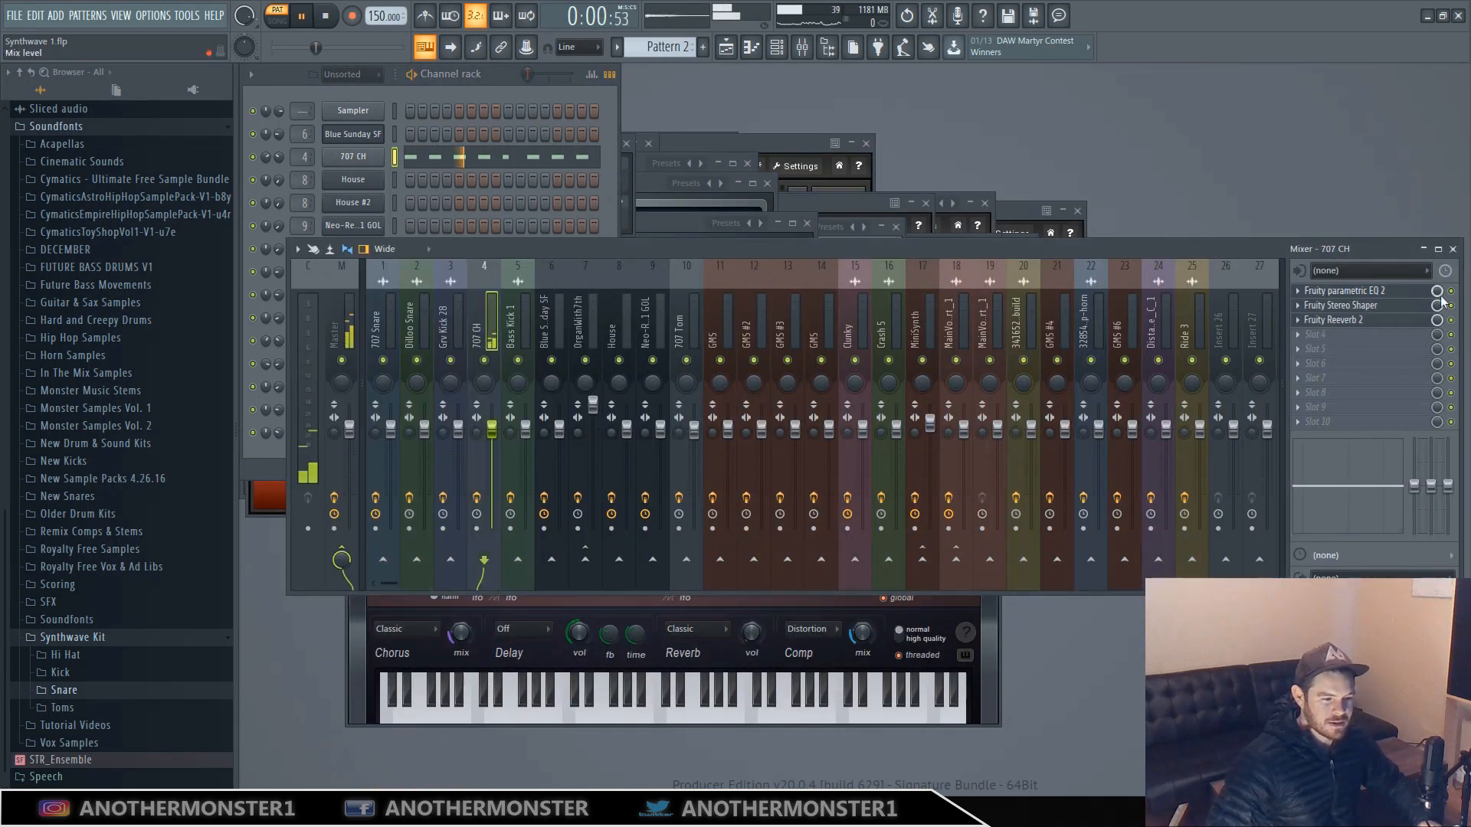
left_click(1396, 305)
left_click(1398, 291)
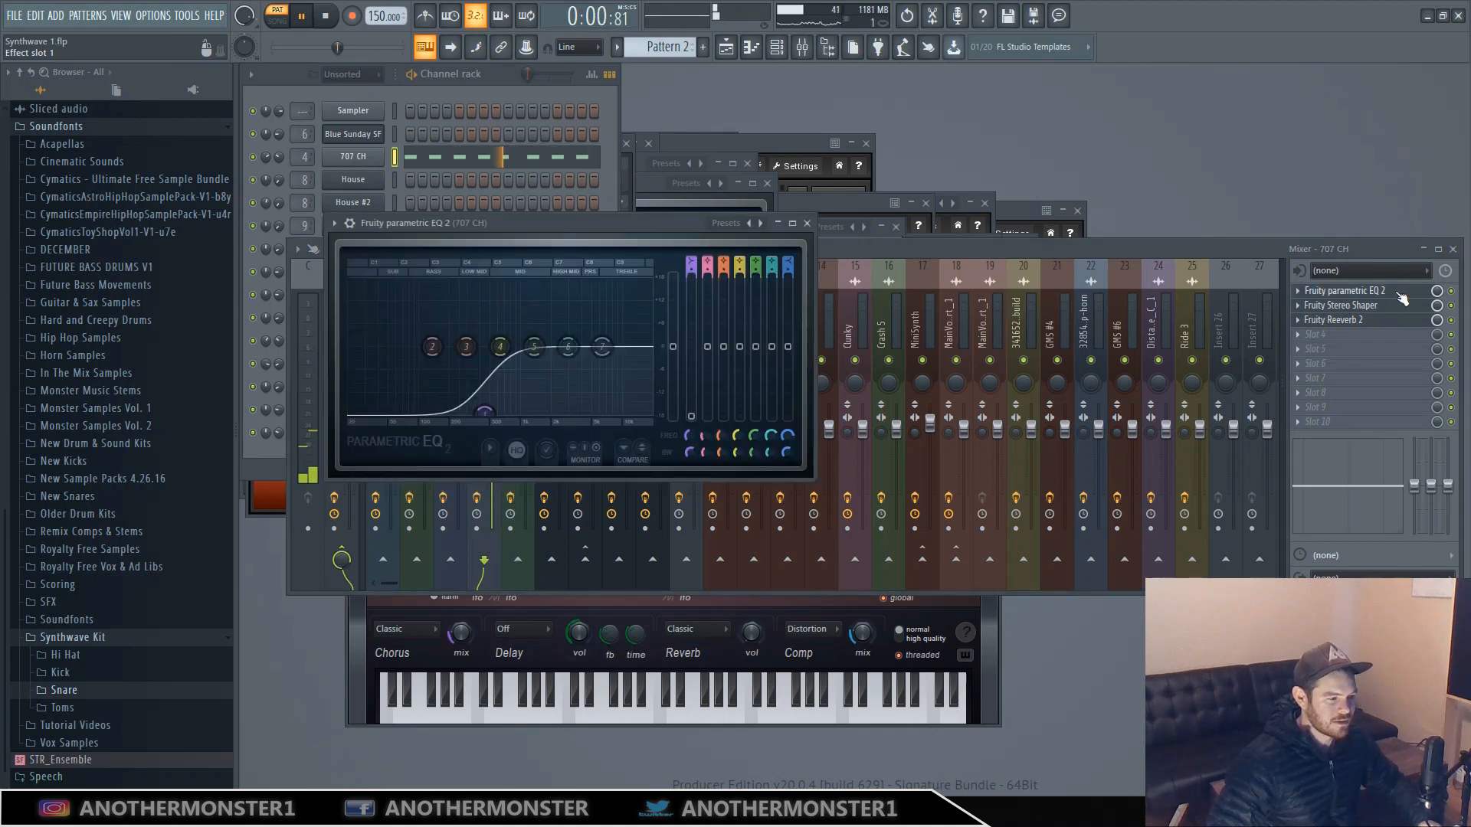
View the Fruity Stereo Shaper and Fruity Reeverb 2 settings on the 707 CH track, and stop playback.
left_click(1360, 307)
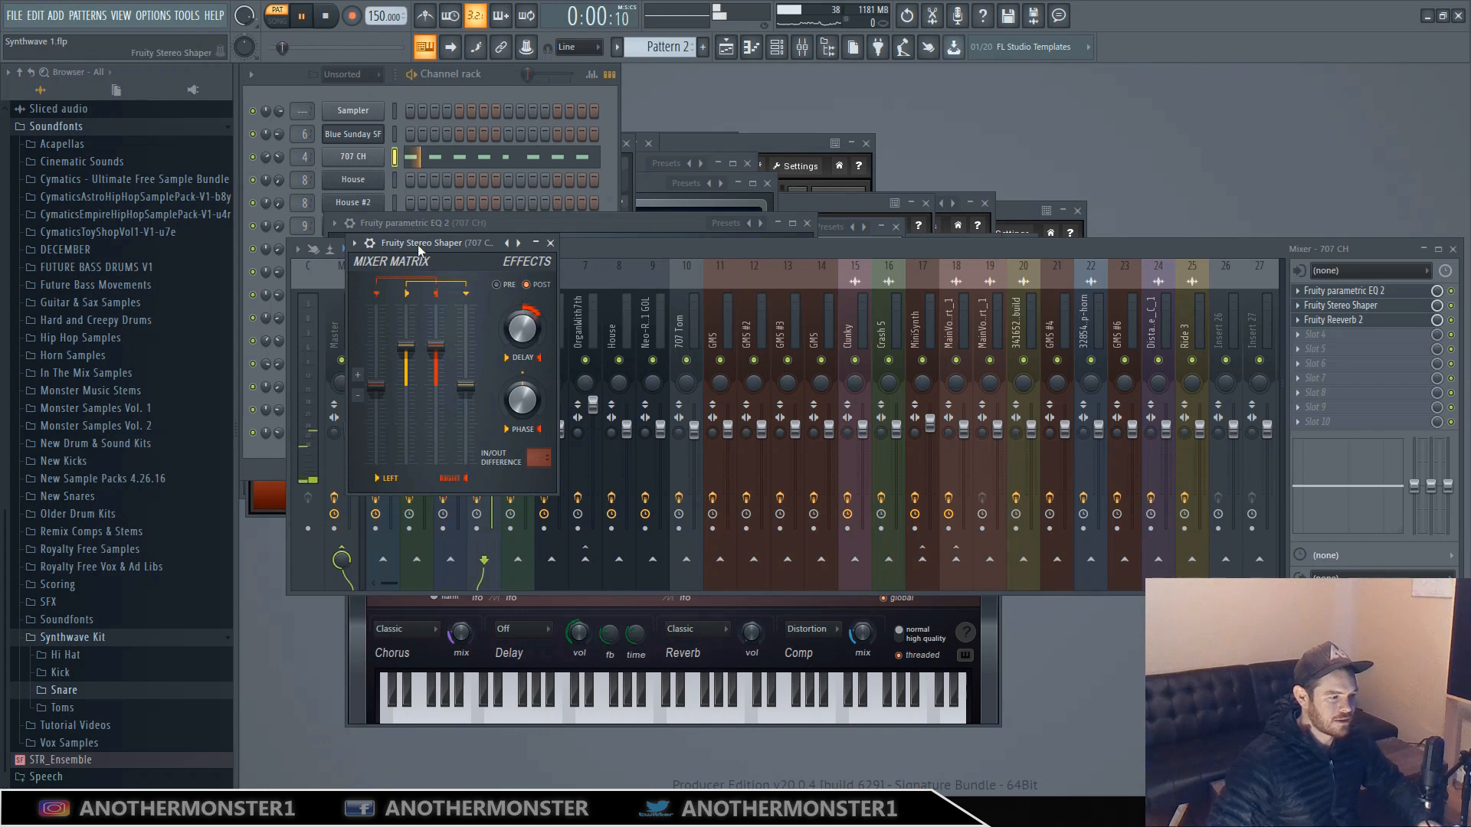
key("space")
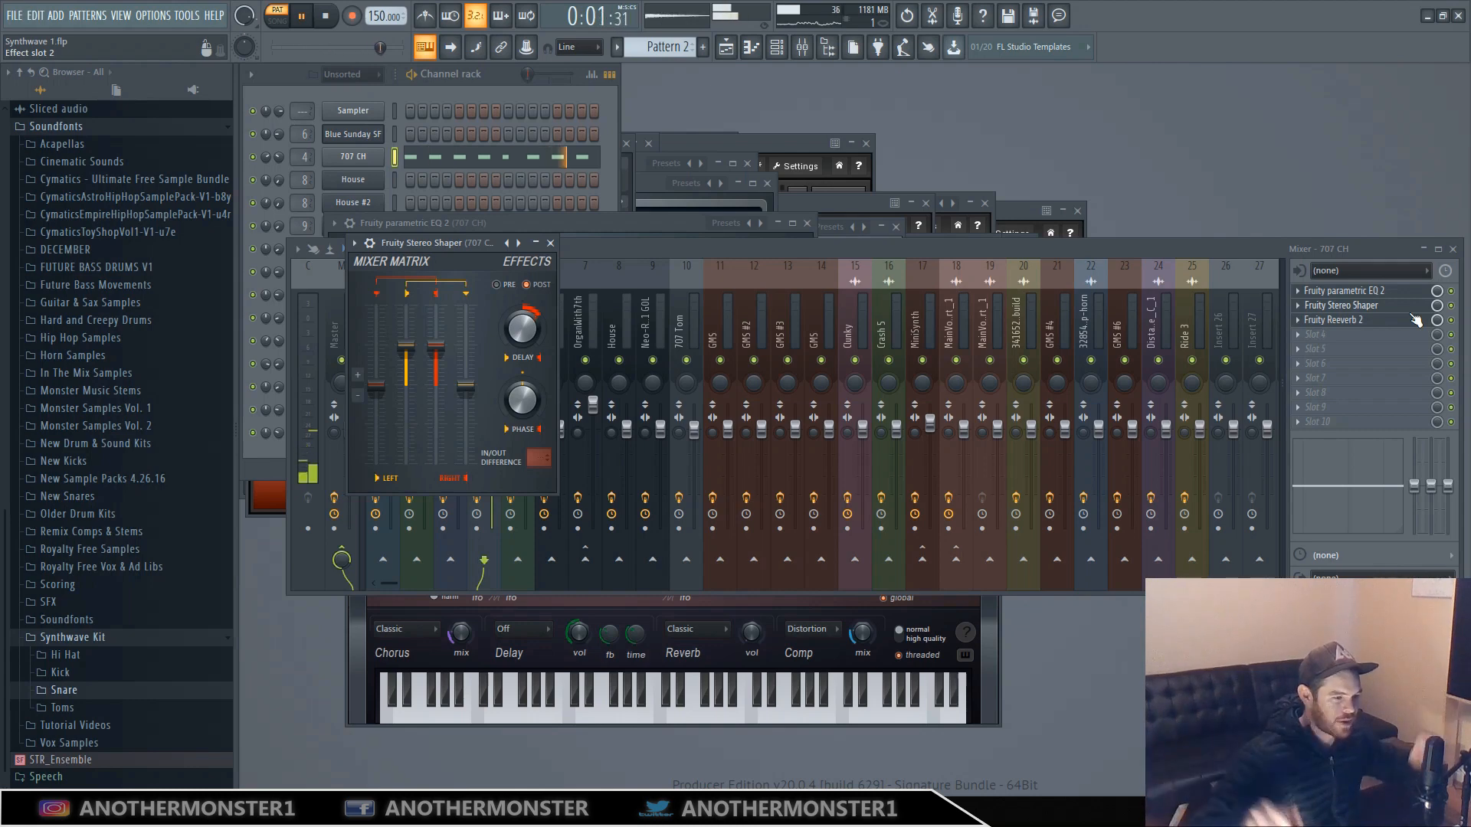
left_click(1375, 305)
left_click(1335, 320)
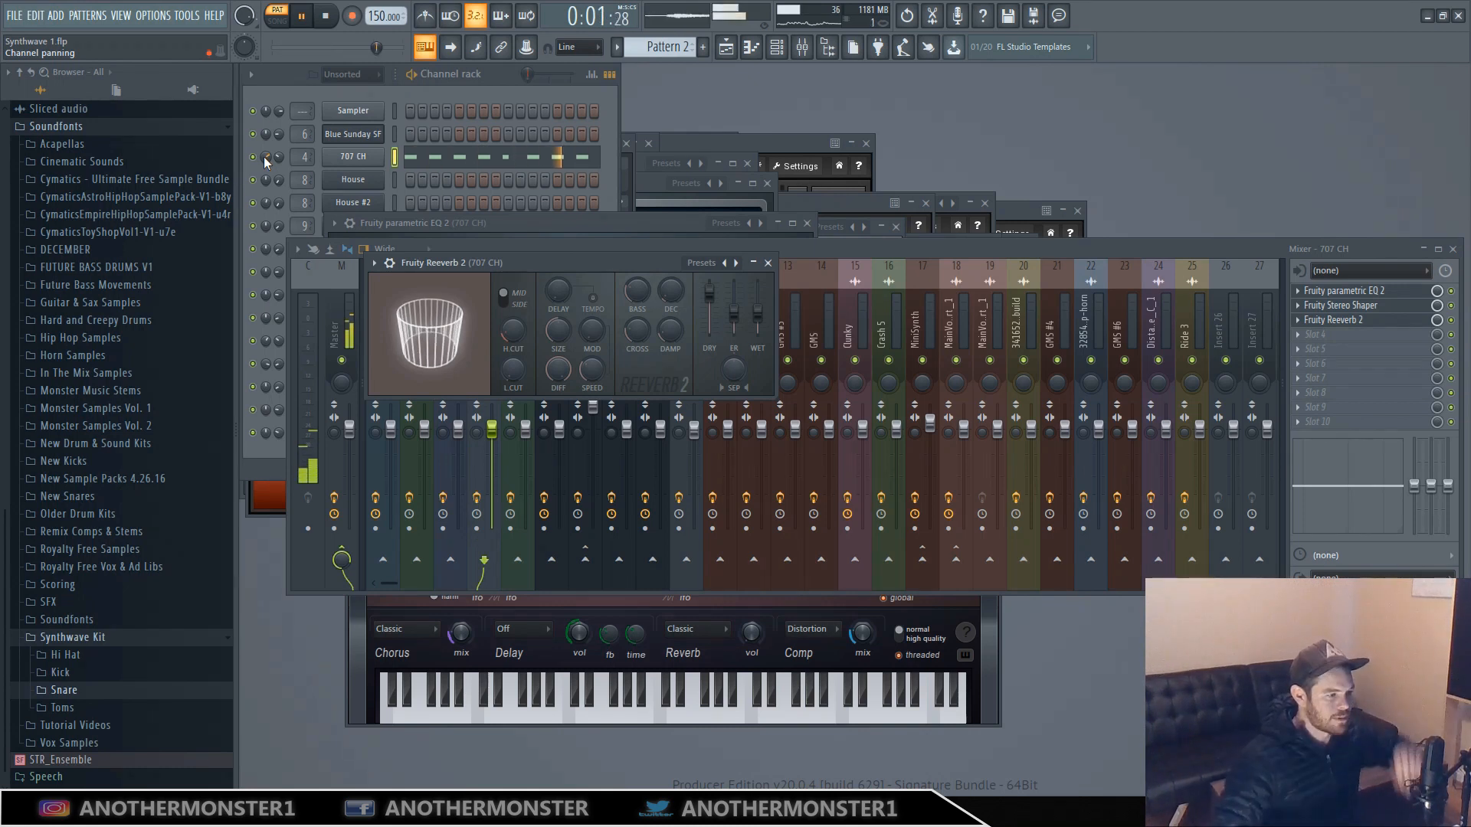
key("space")
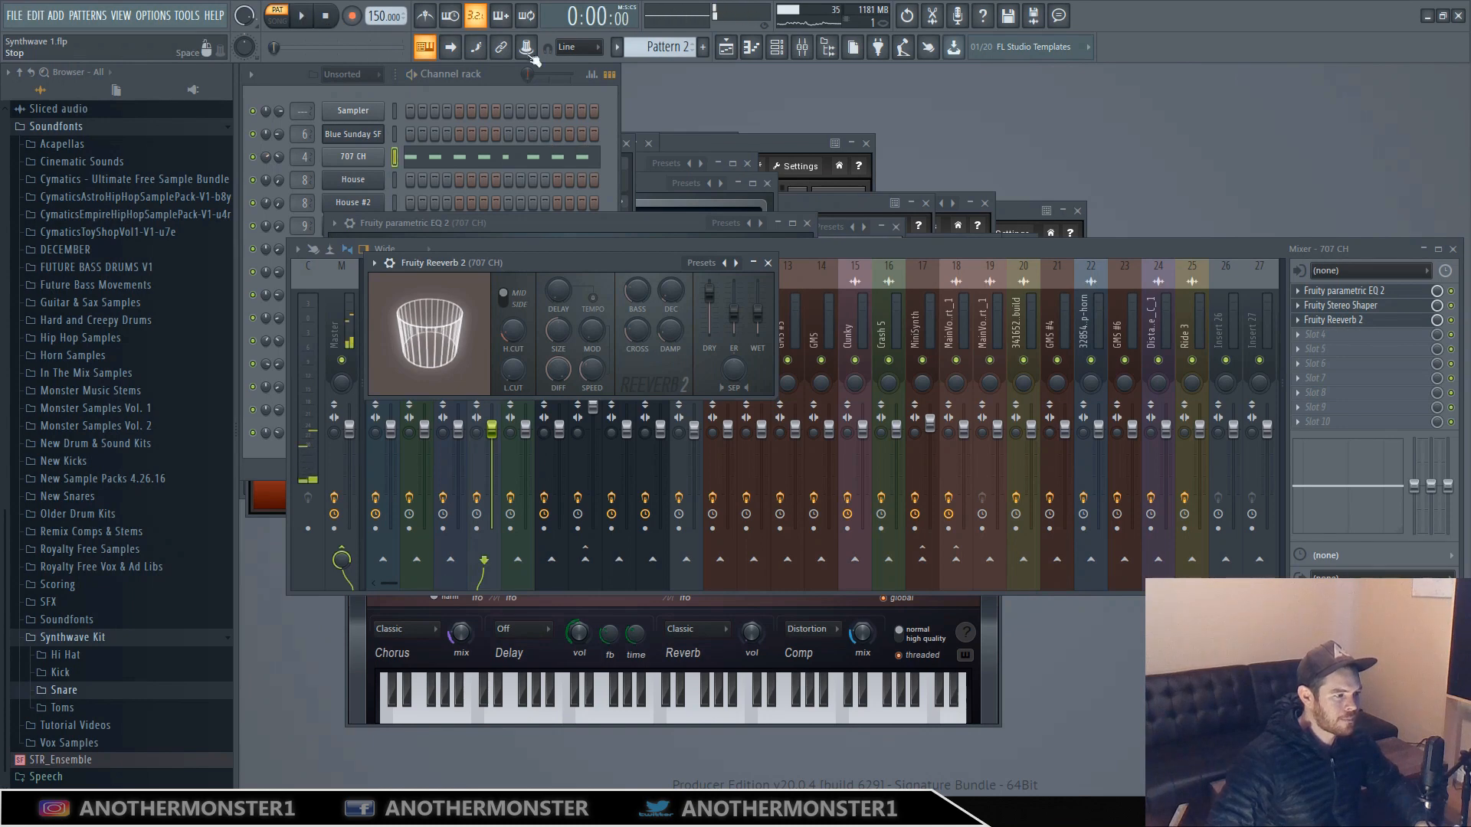
Unmute the second hi-hat and the ride tracks in the playlist, auditioning them in song mode from bar 17.
left_click(724, 48)
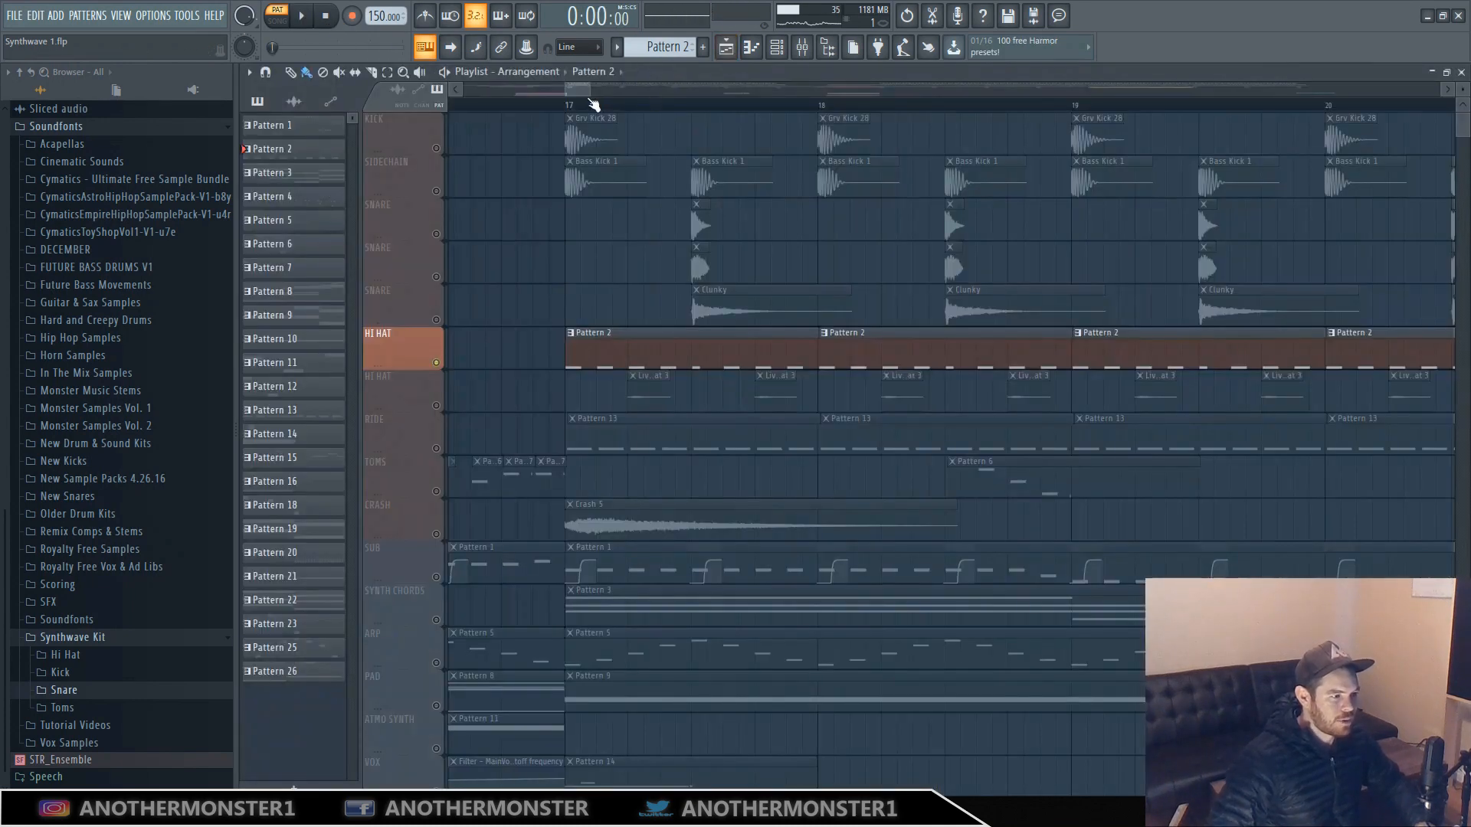
left_click(435, 407)
left_click(565, 102)
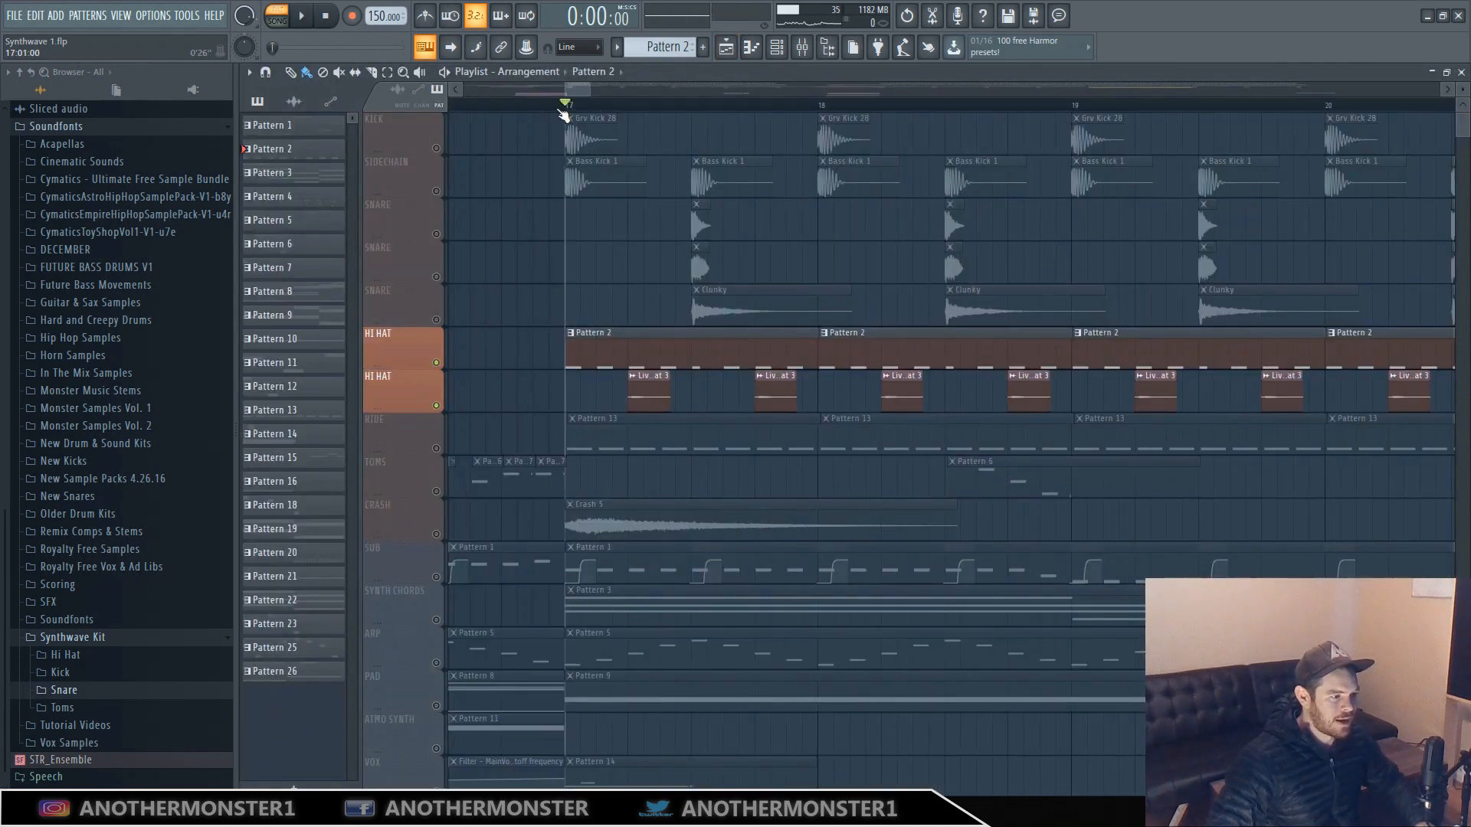
left_click(301, 17)
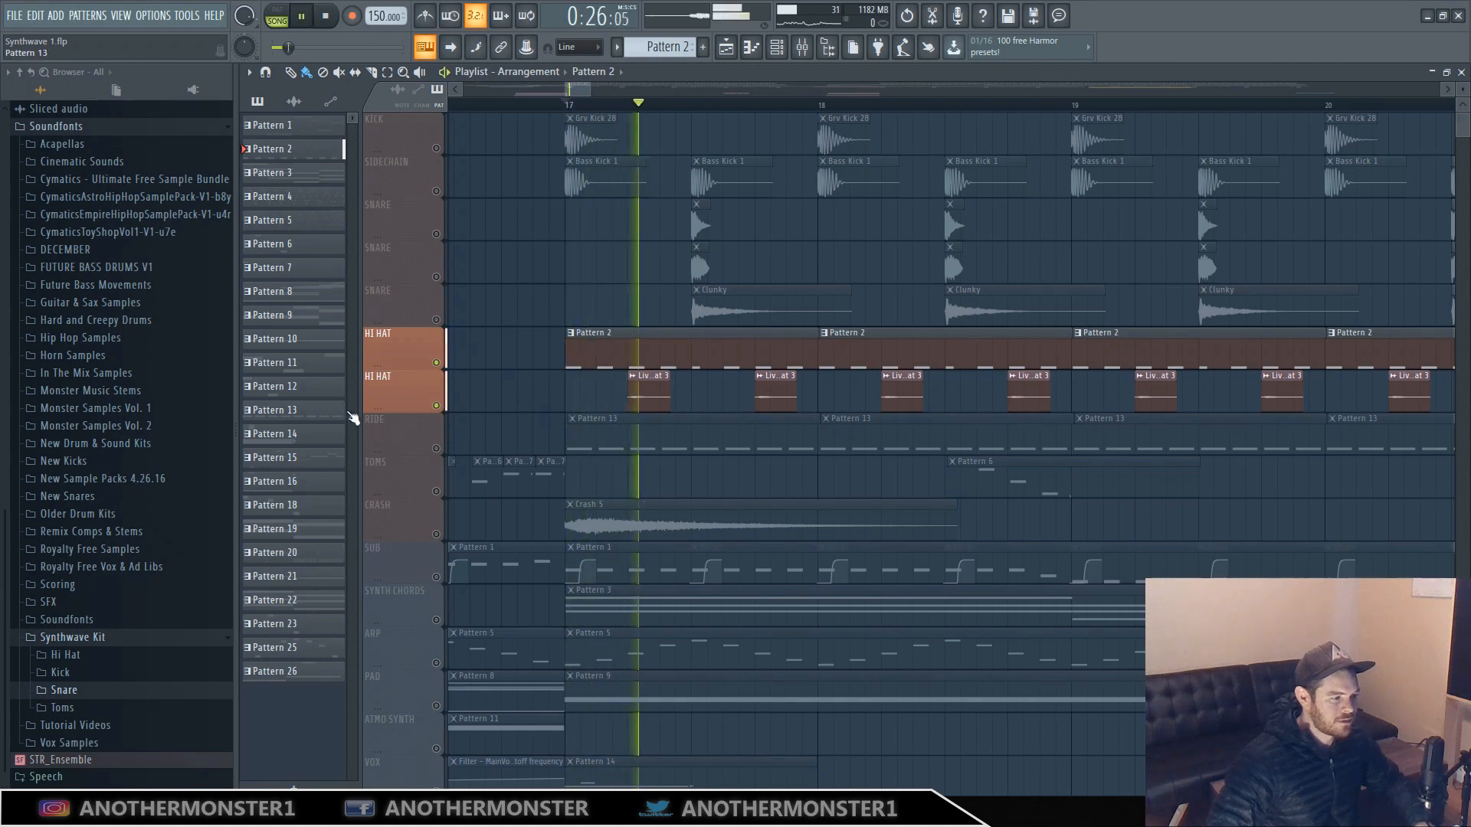
left_click(437, 450)
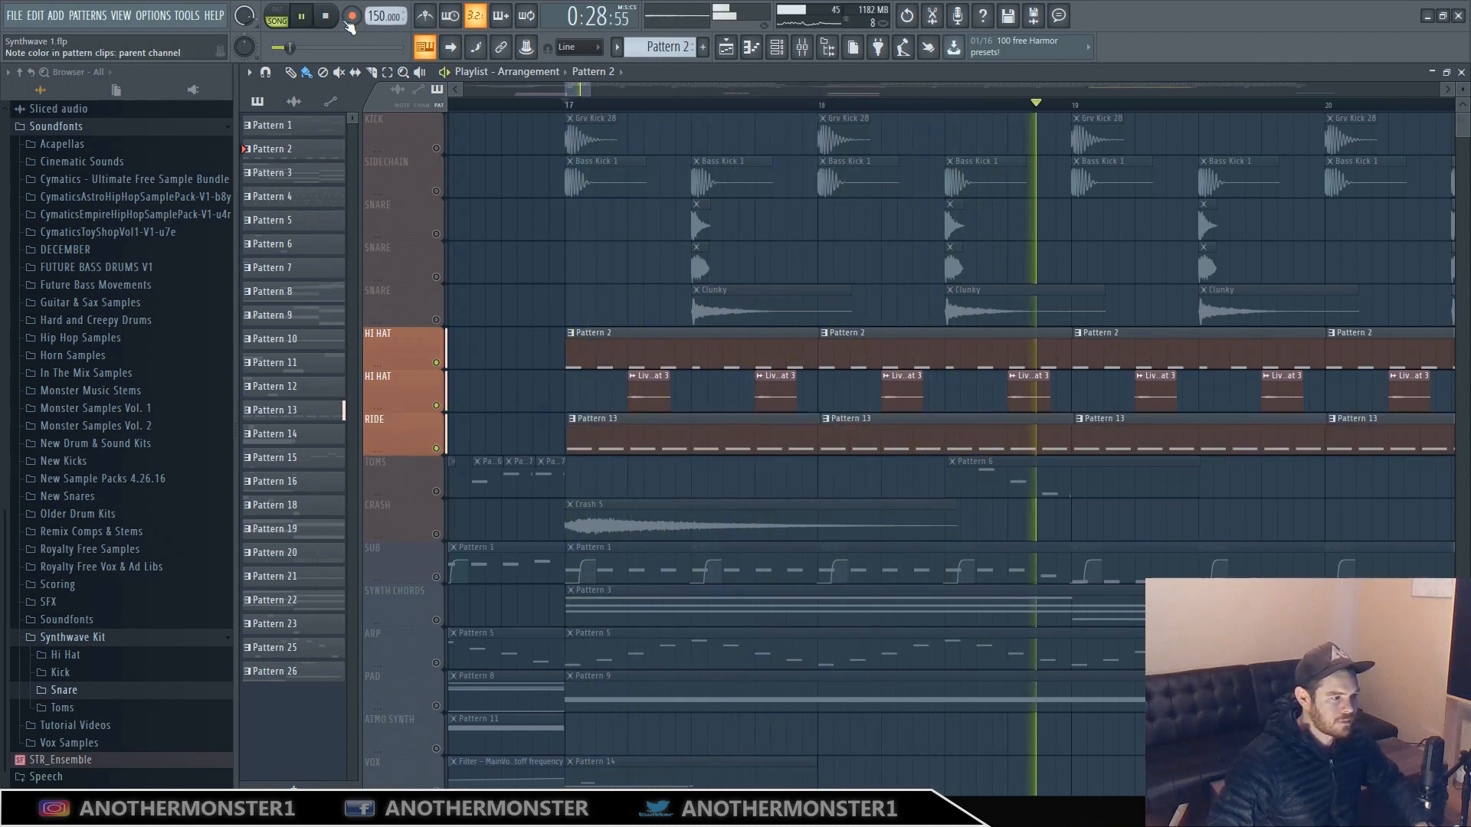
left_click(325, 16)
left_click(566, 104)
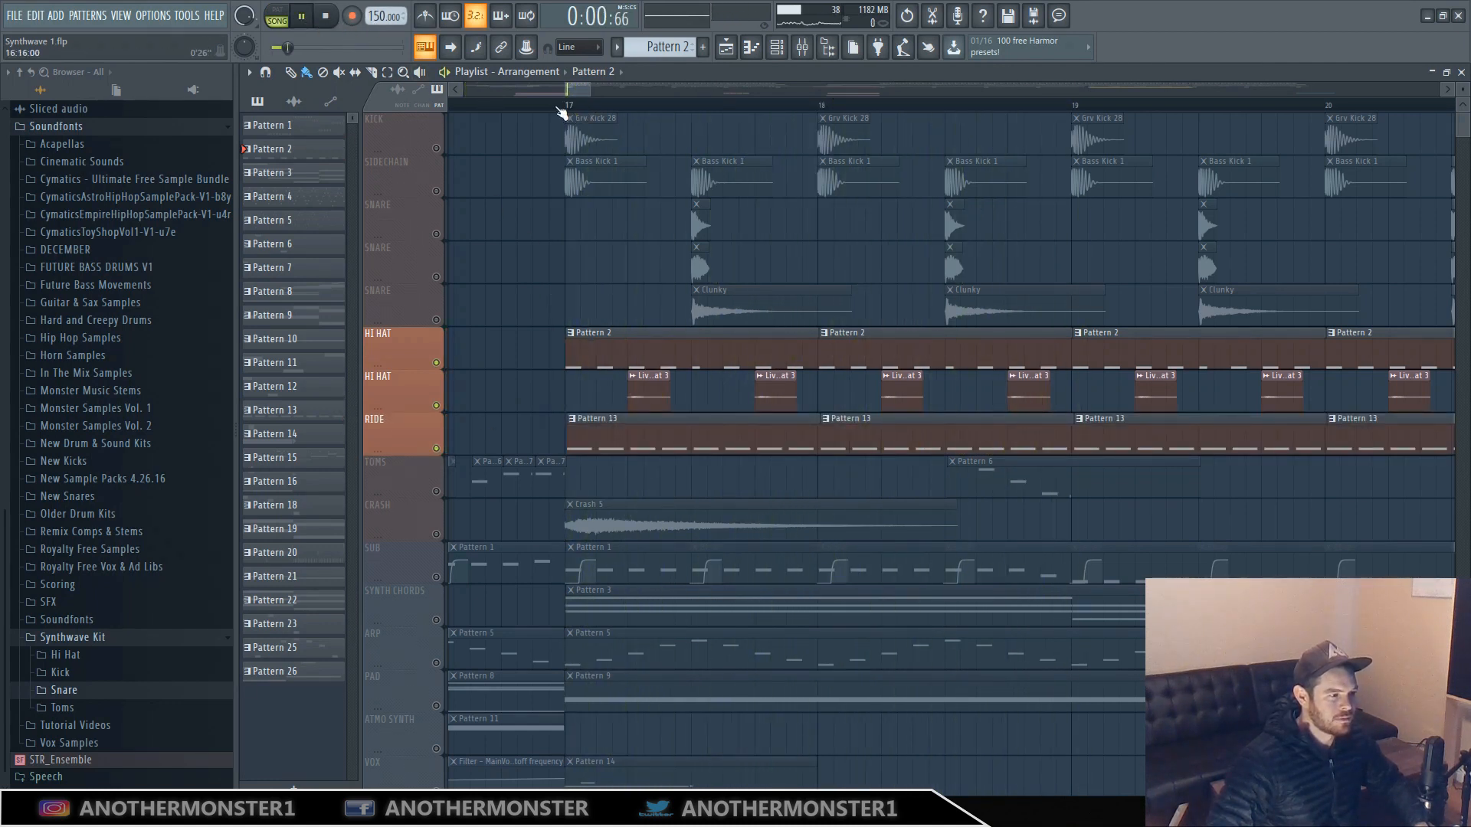
key("space")
Solo the Toms track in the playlist, select its Pattern 6 clip, and show that pattern in the channel rack.
left_click_drag(593, 91, 678, 89)
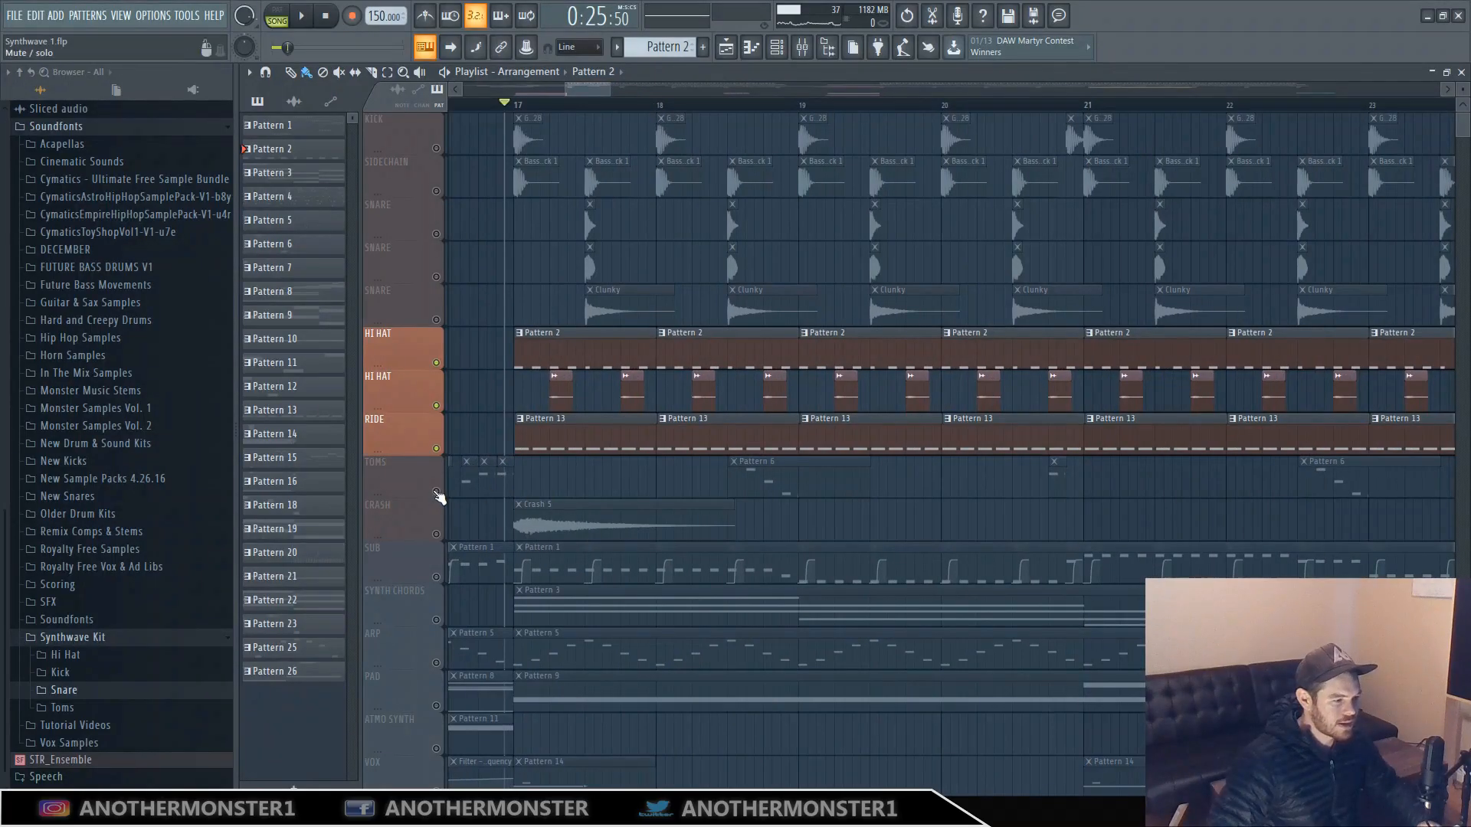
right_click(437, 492)
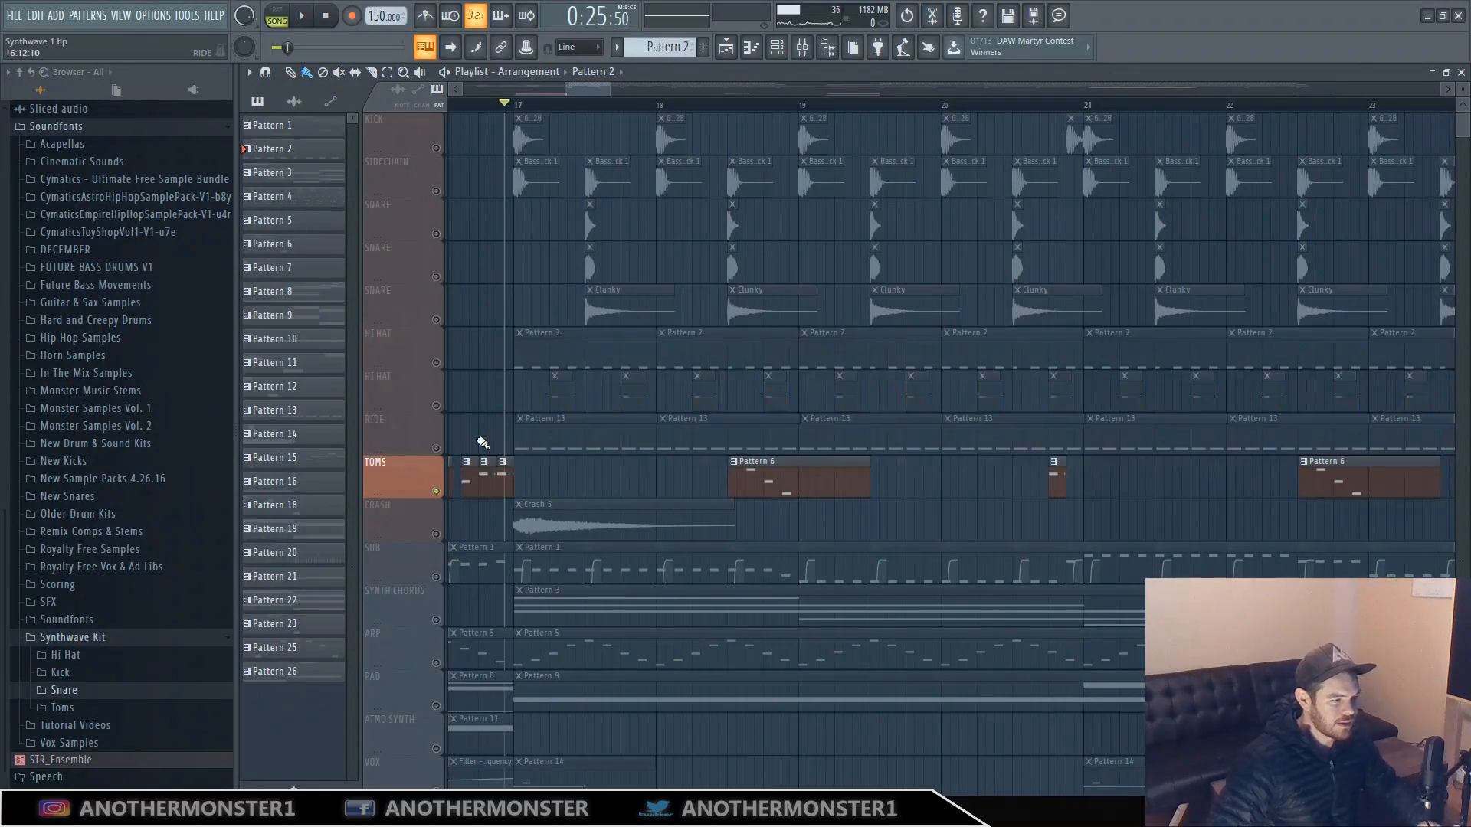
left_click_drag(588, 85, 584, 84)
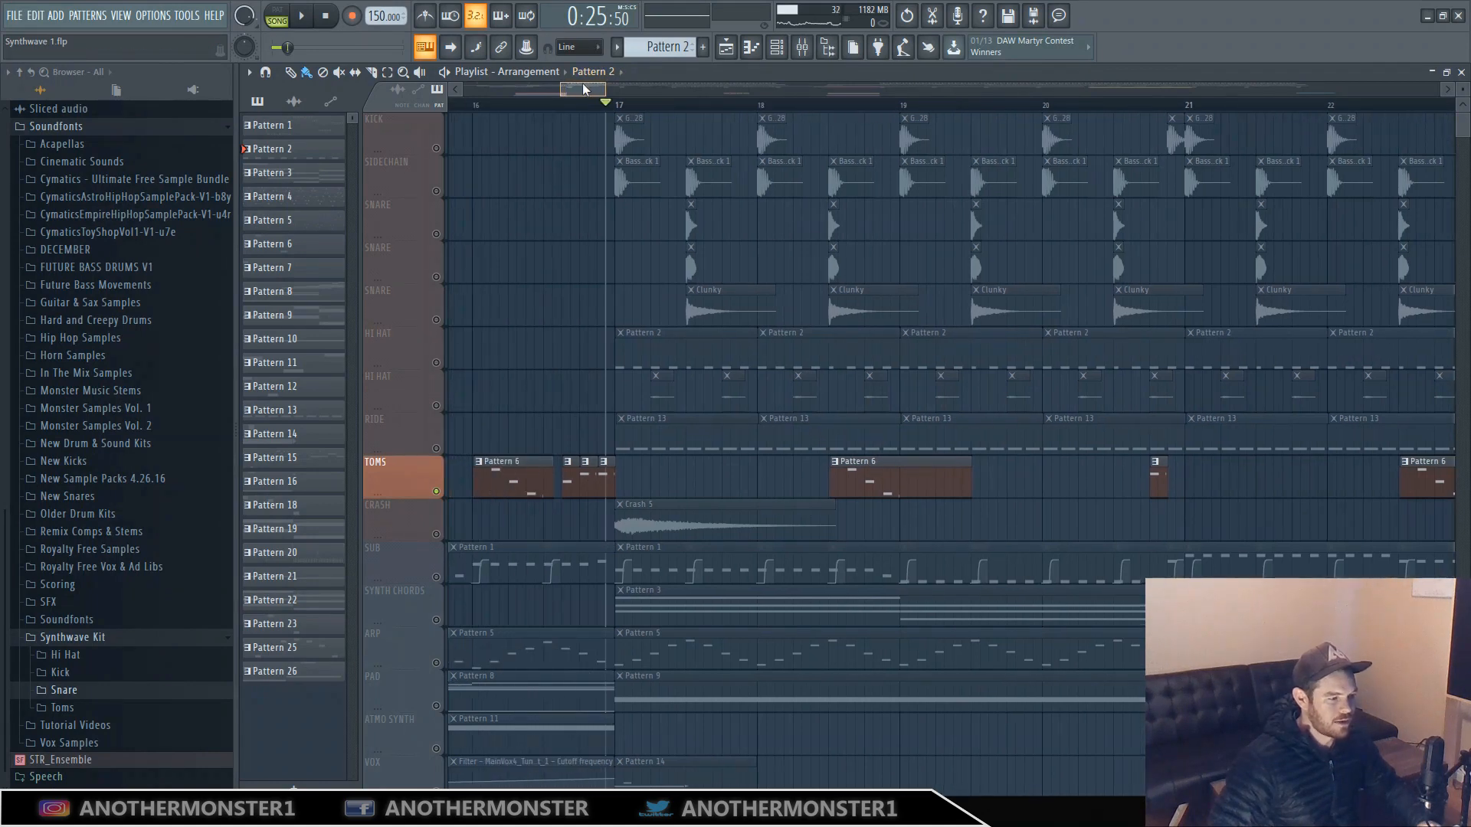
left_click(725, 47)
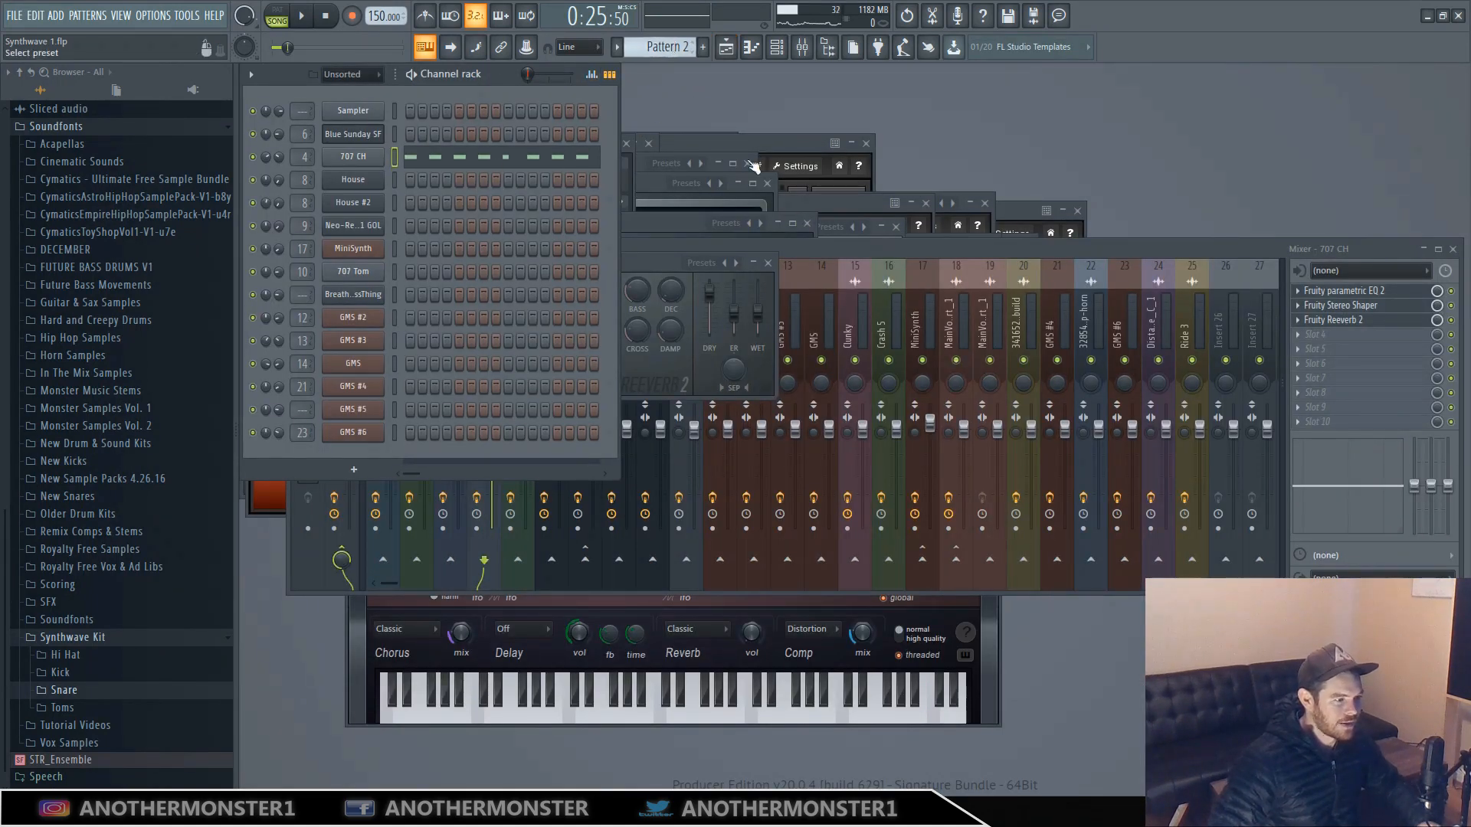
left_click(725, 47)
left_click(870, 481)
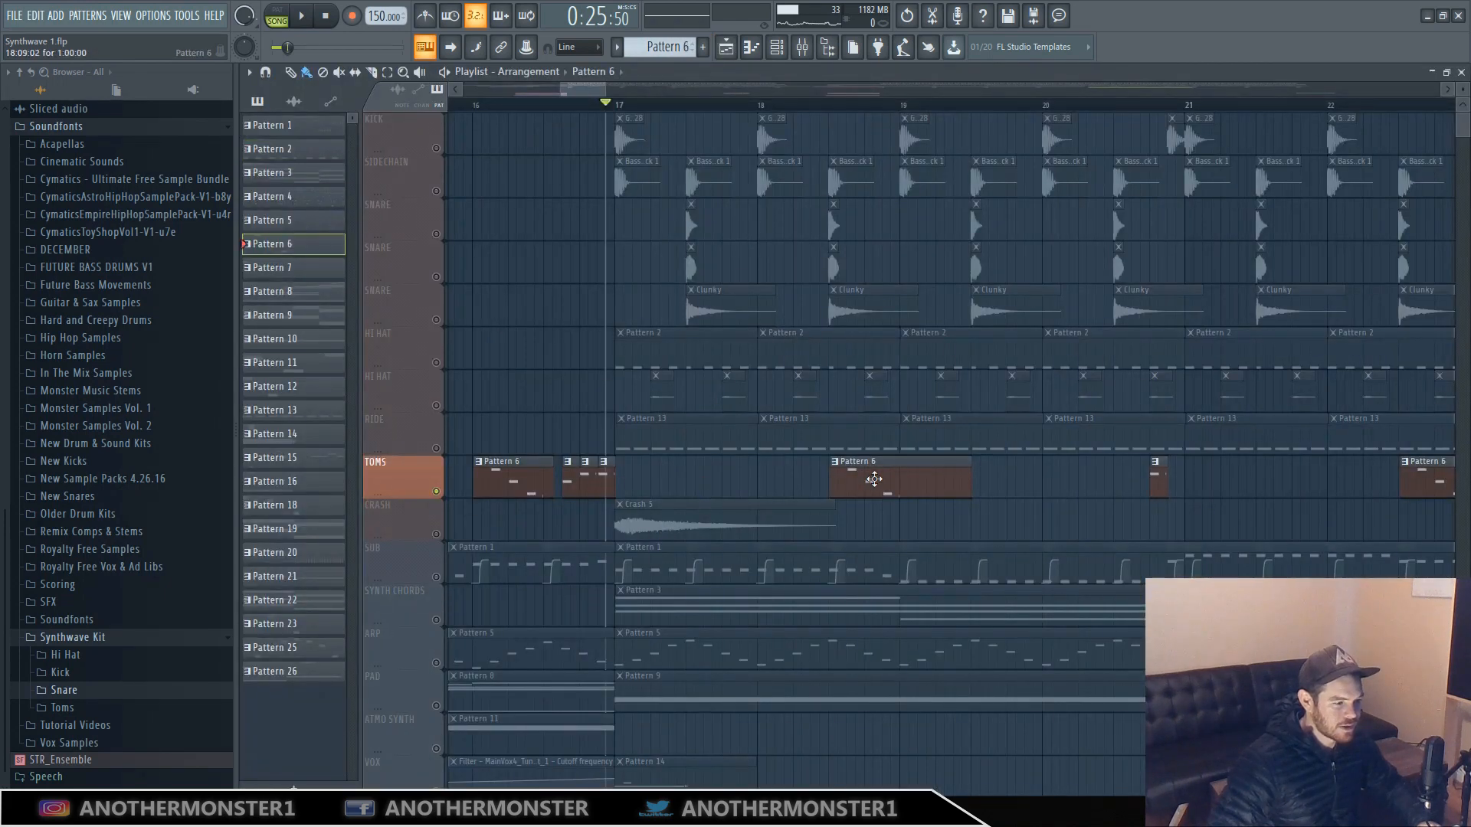
left_click(724, 46)
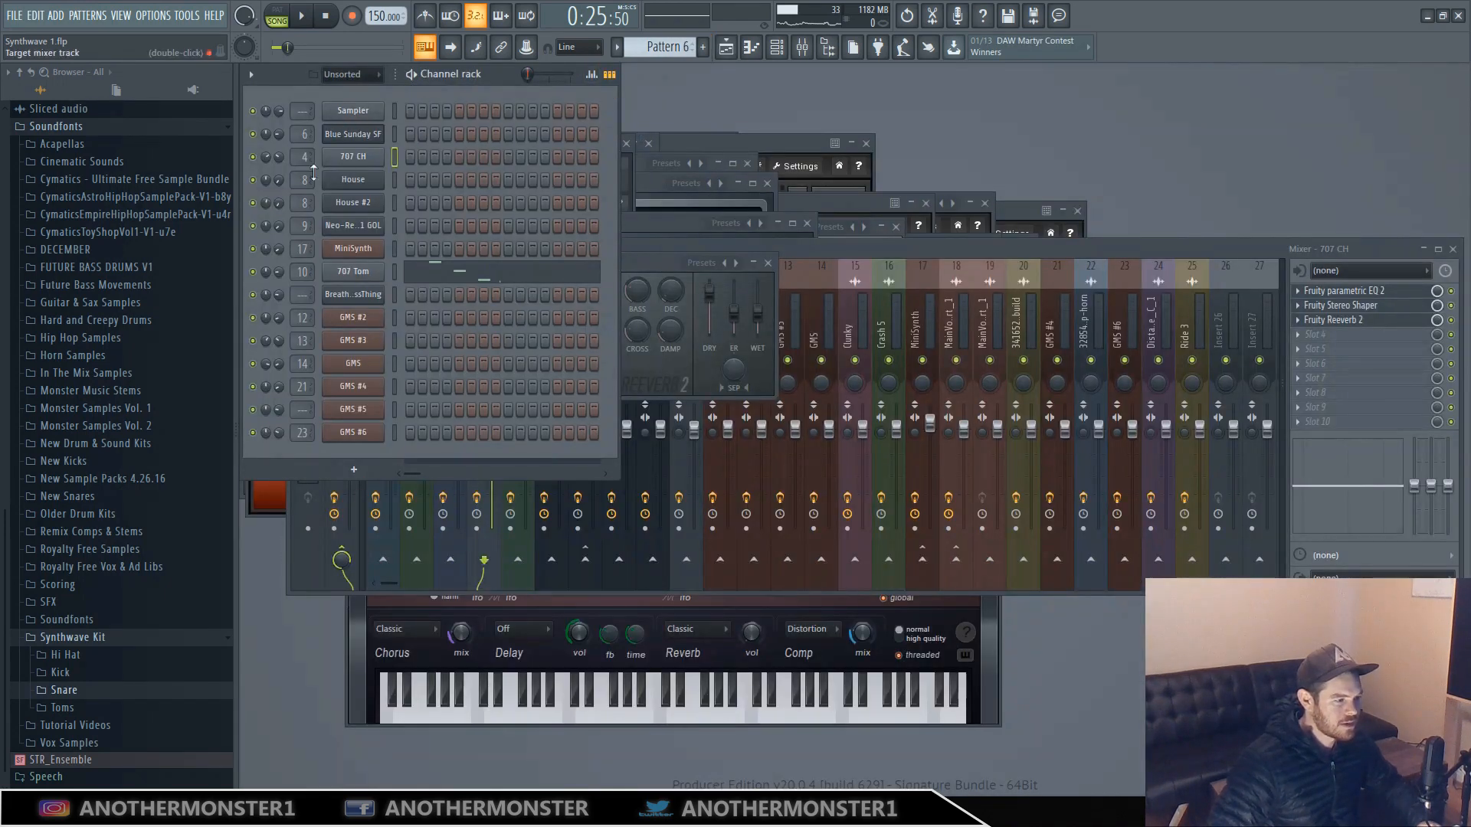
Open the 707 Tom channel's piano roll and audition the three descending tom notes in pattern mode.
right_click(377, 270)
left_click(432, 268)
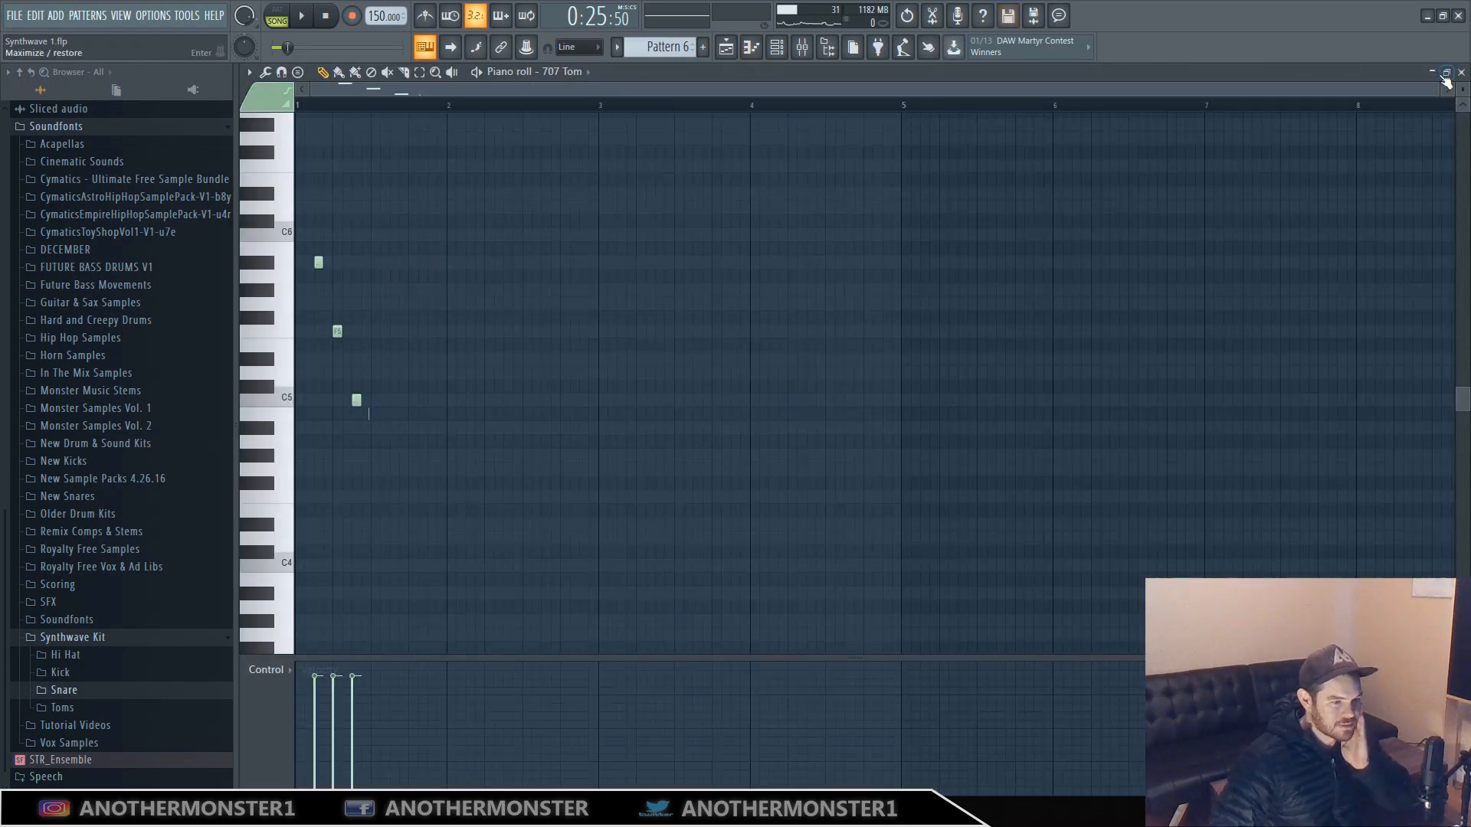
left_click_drag(1438, 89, 847, 95)
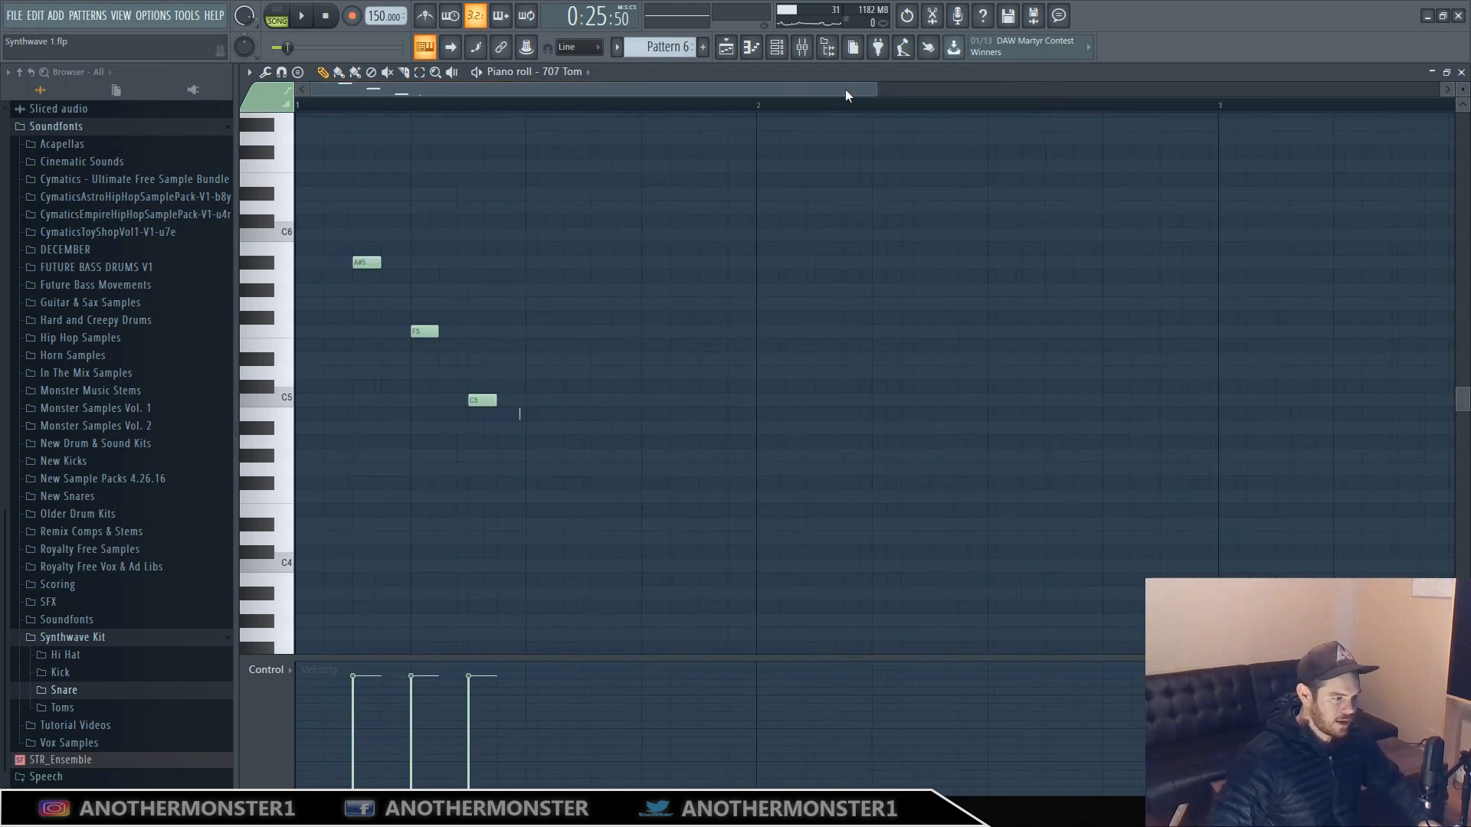
left_click(301, 16)
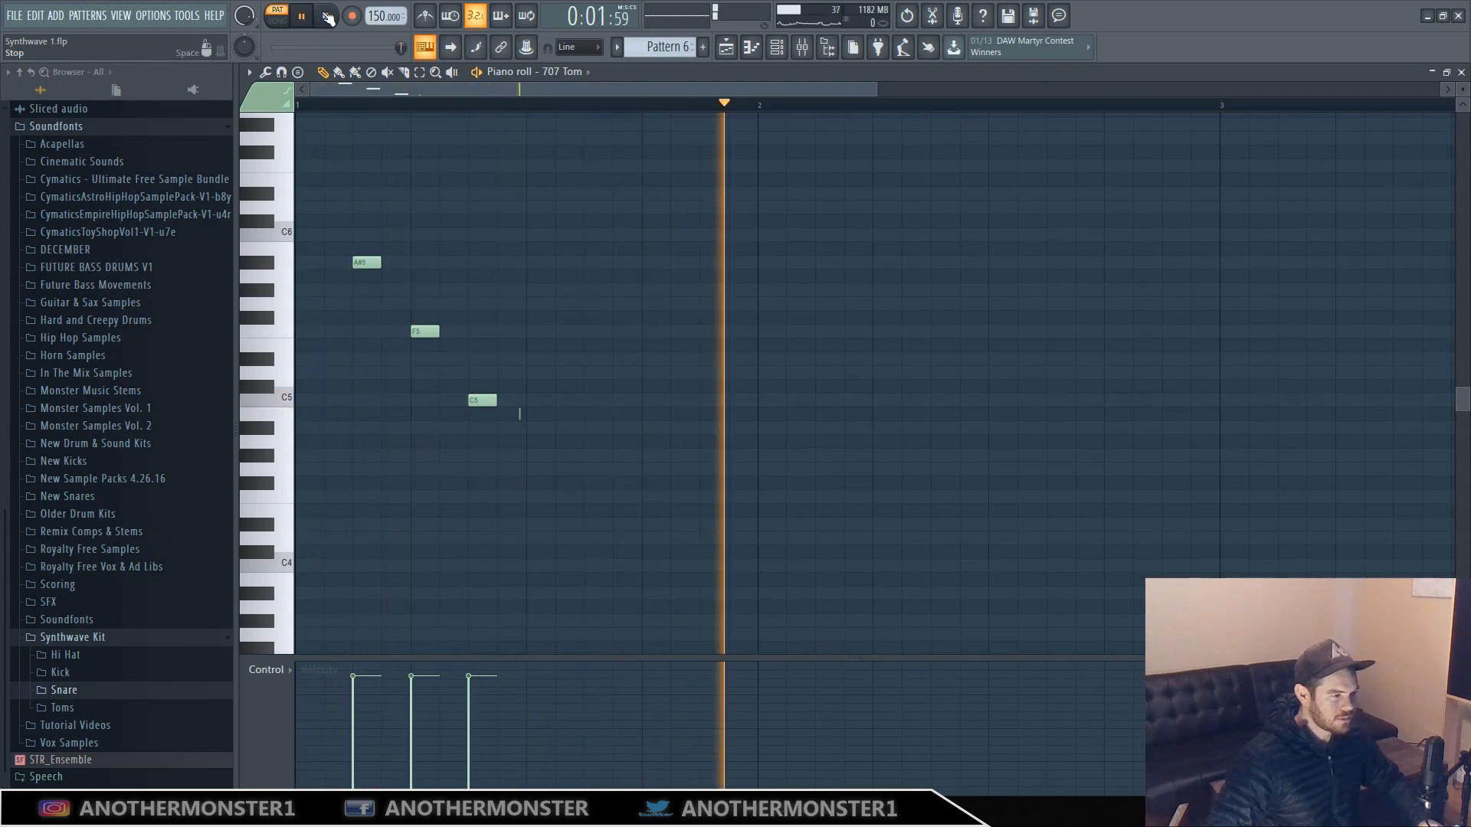
left_click(326, 16)
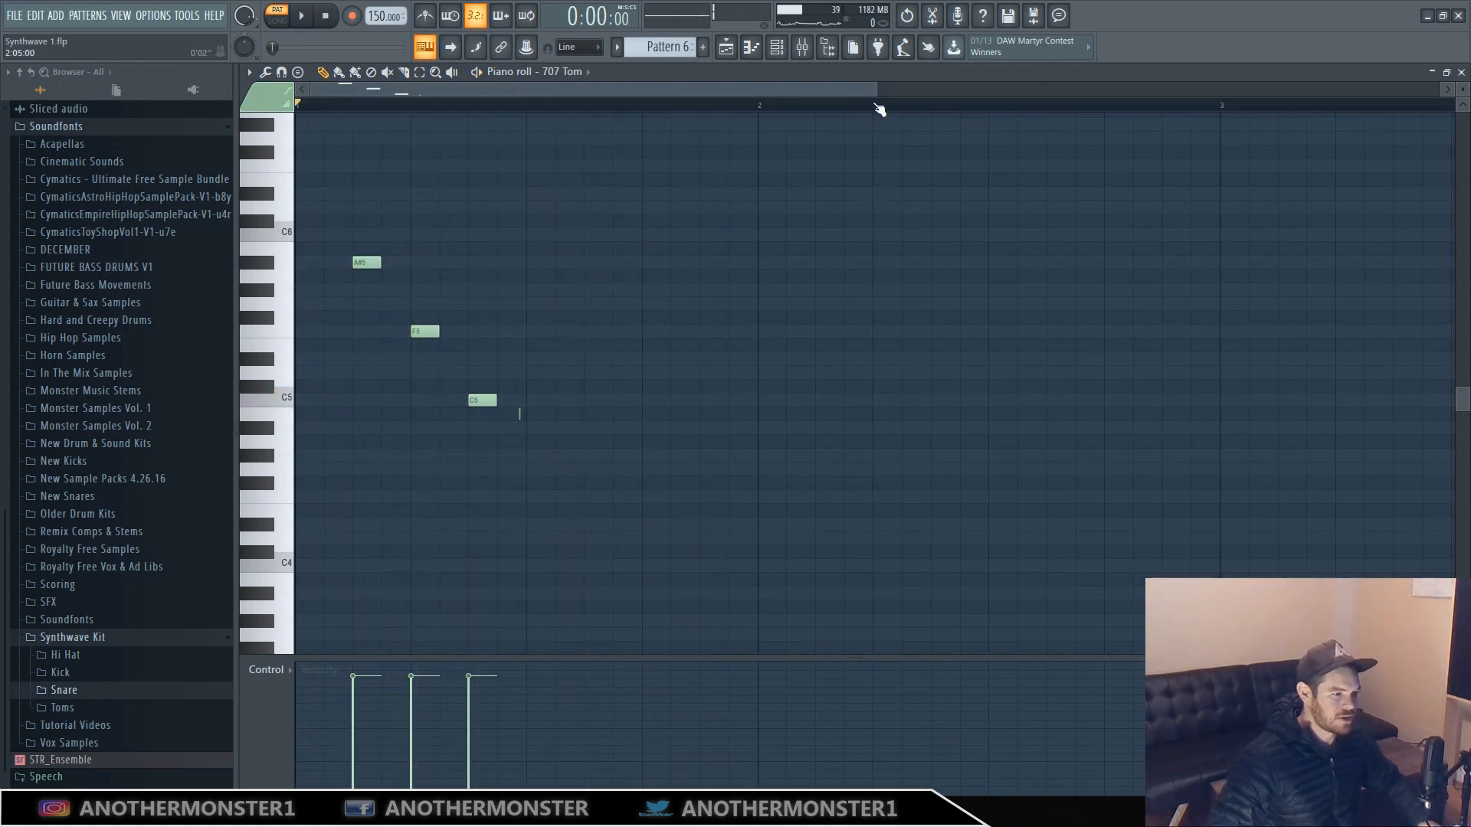
left_click_drag(878, 90, 823, 90)
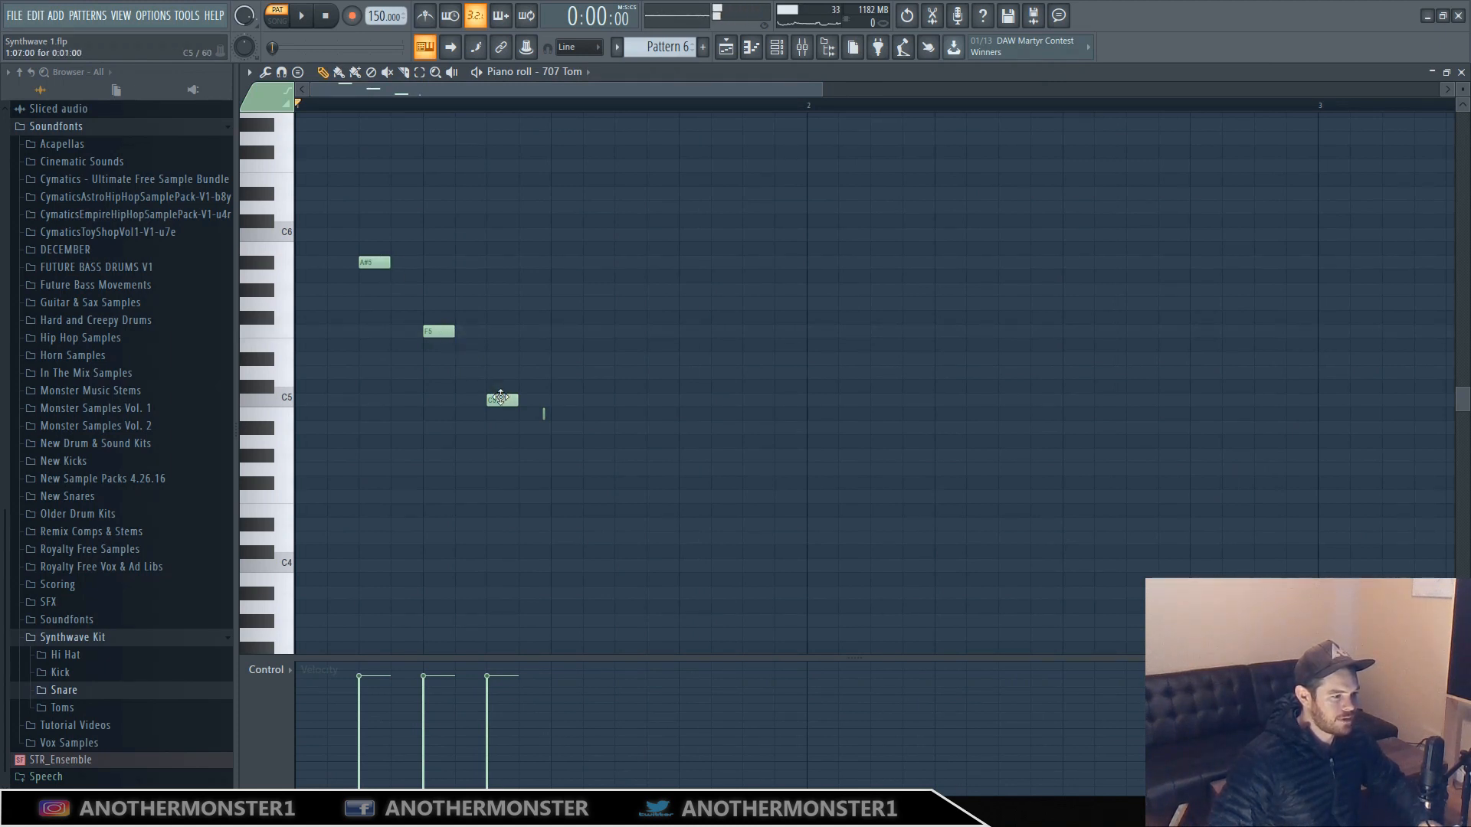
Close the 707 Tom piano roll and switch to Pattern 7 in the channel rack.
left_click(566, 499)
right_click(567, 499)
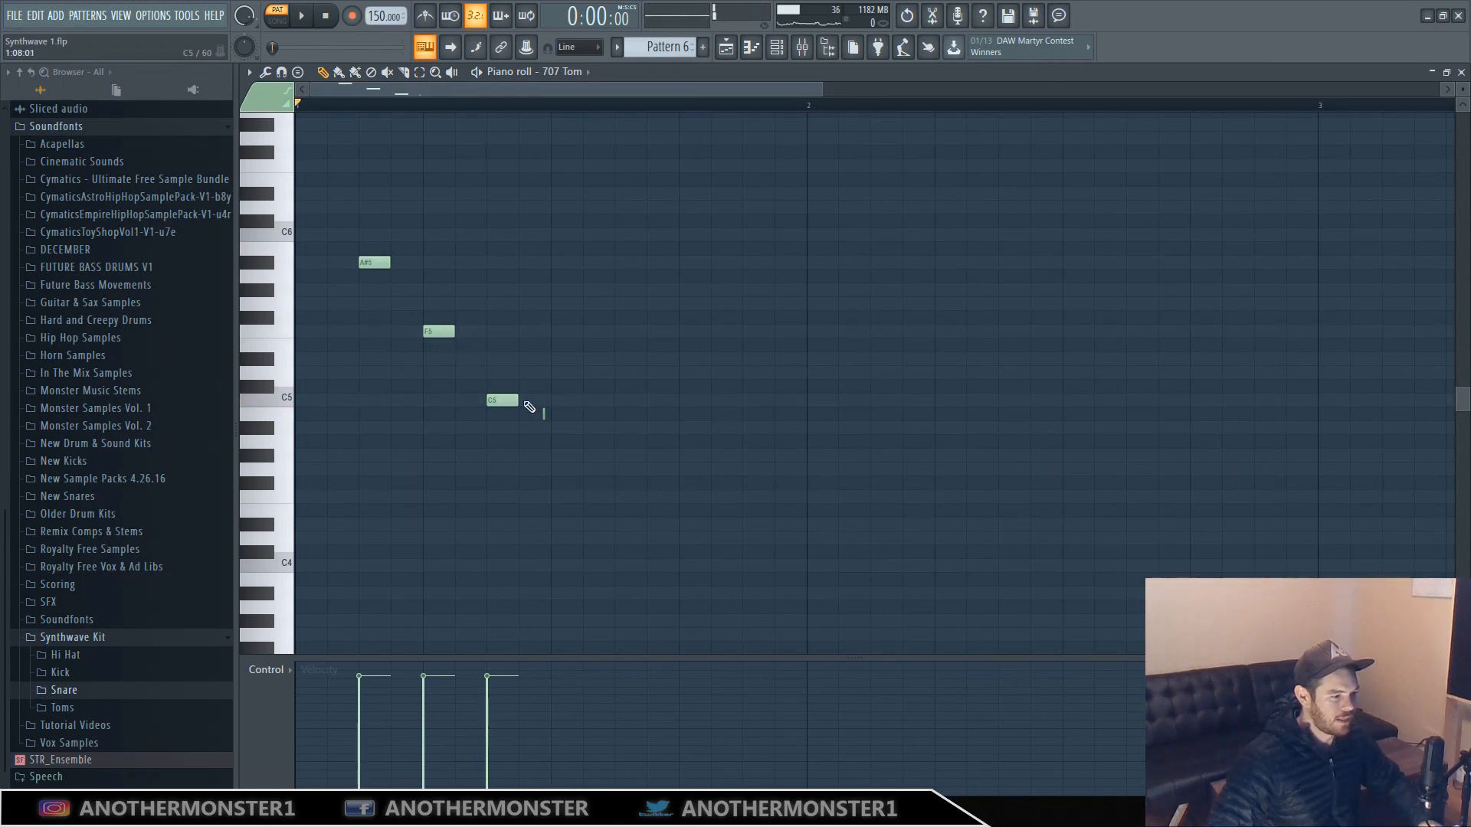
left_click(1462, 72)
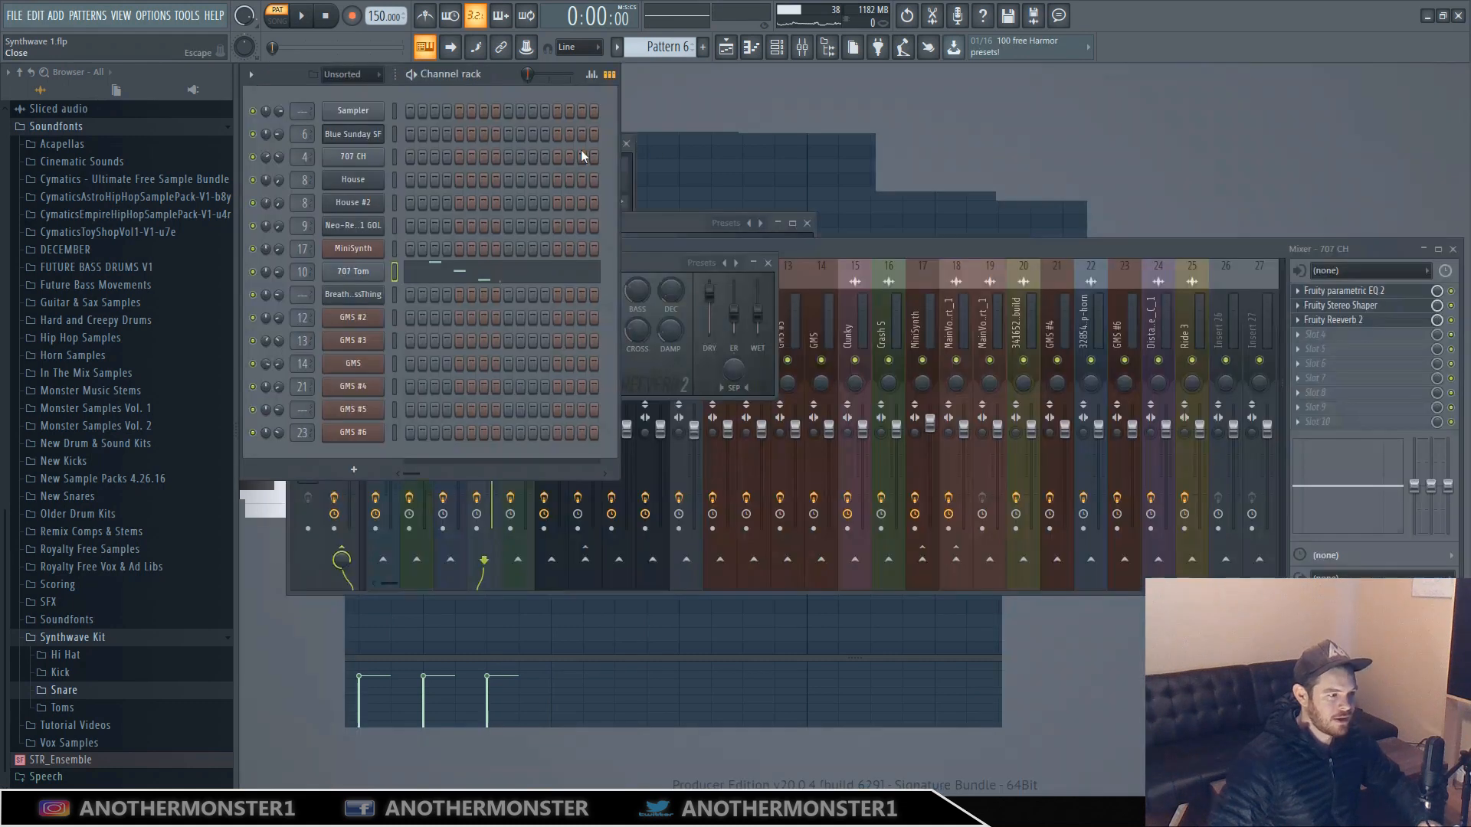
key("KP_Add")
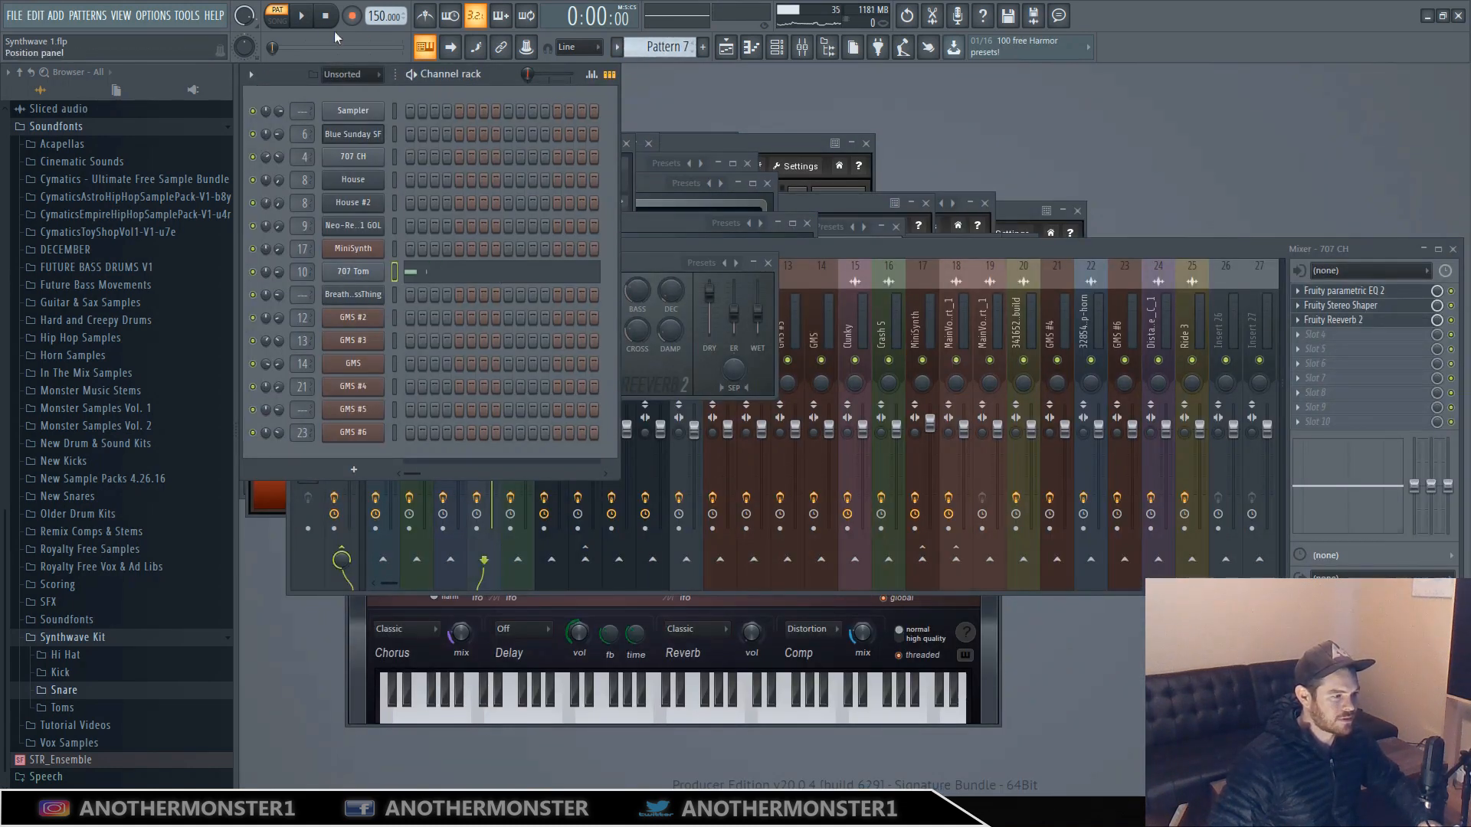
Move the 707 Tom mixer track to slot 5, directly after the 707 CH track.
left_click(867, 250)
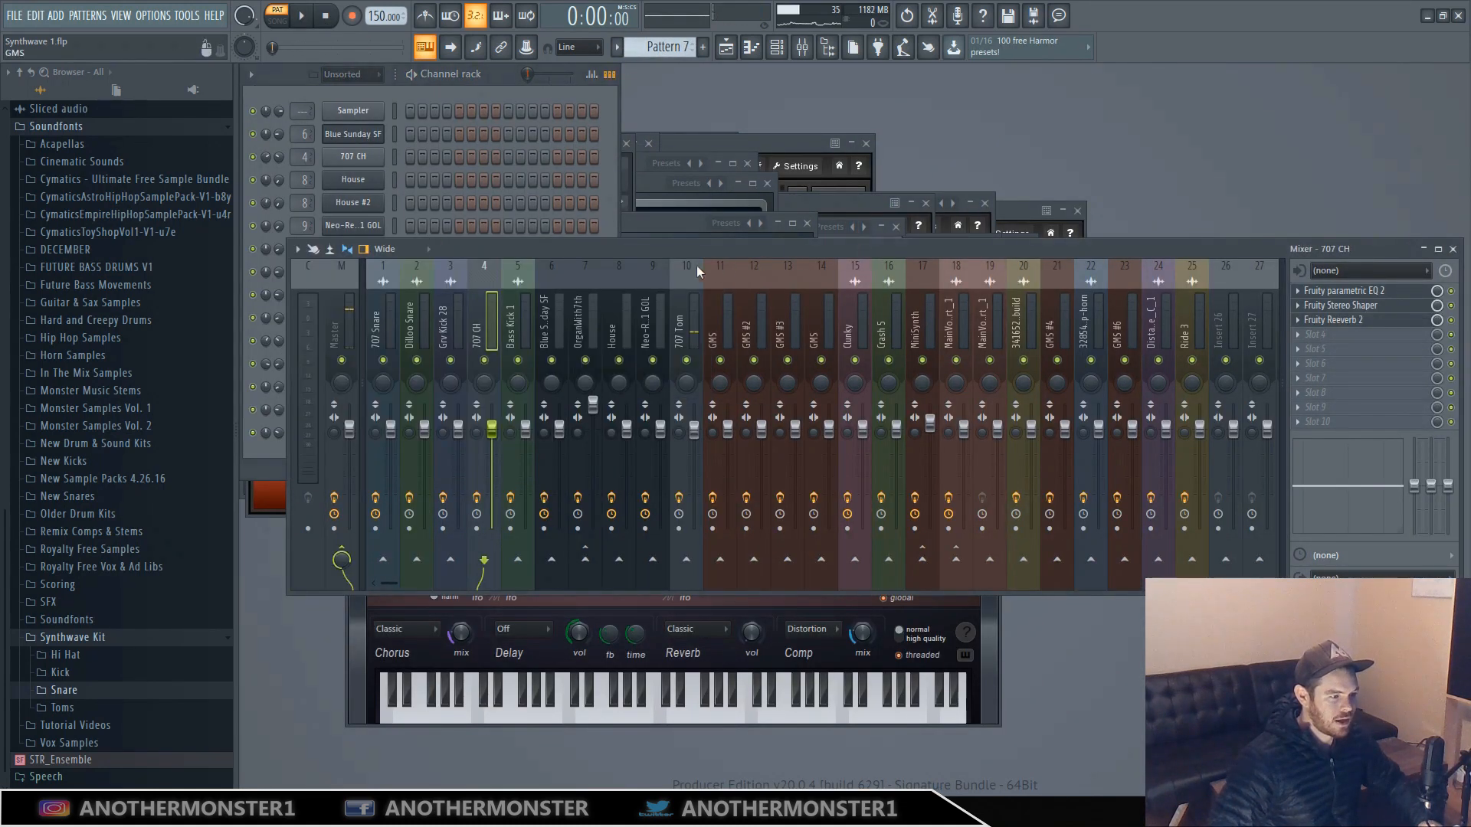
left_click(674, 338)
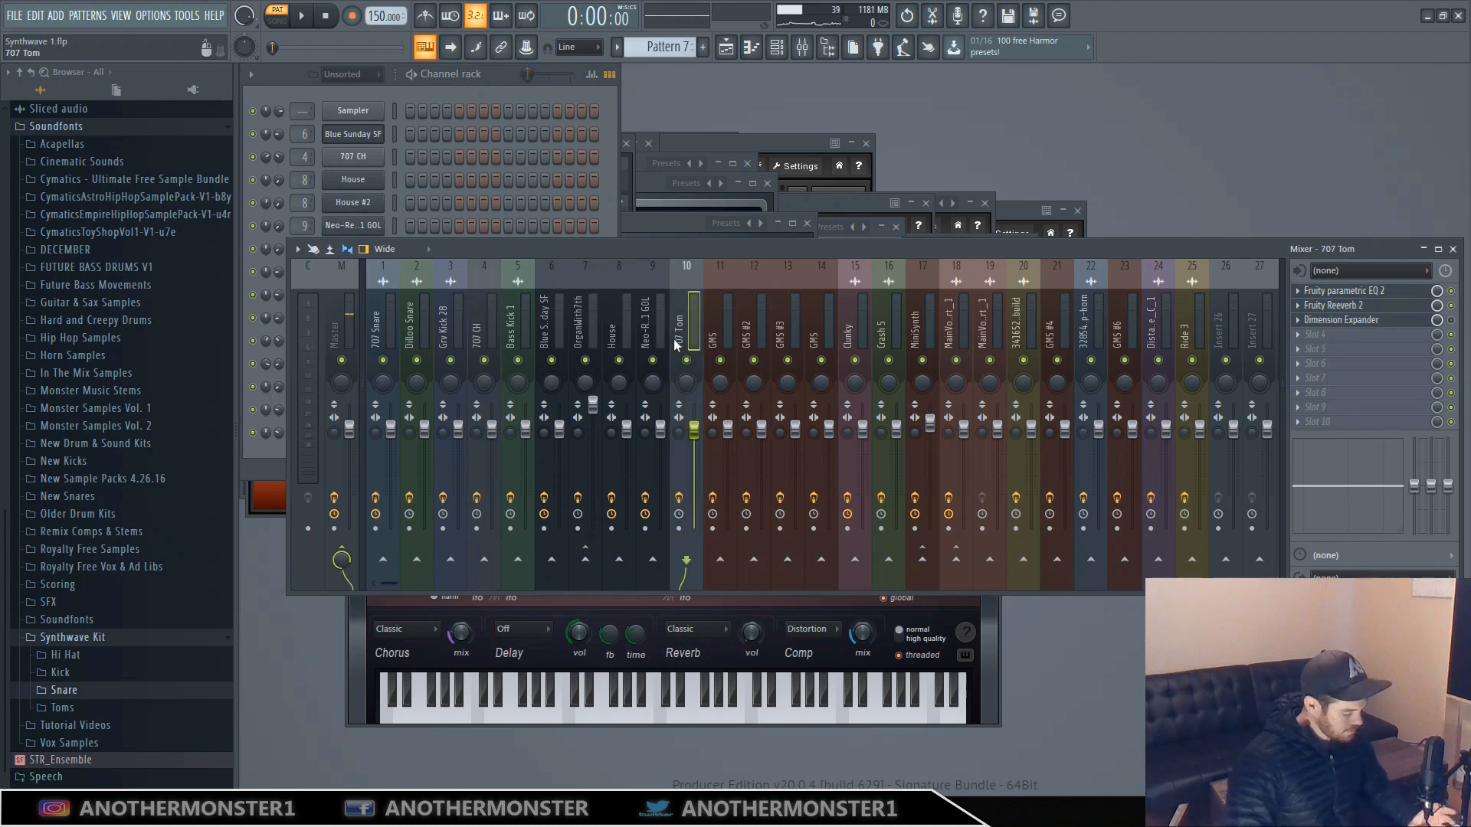
scroll(673, 339, "up", 4)
scroll(674, 339, "up", 1)
scroll(674, 339, "down", 1)
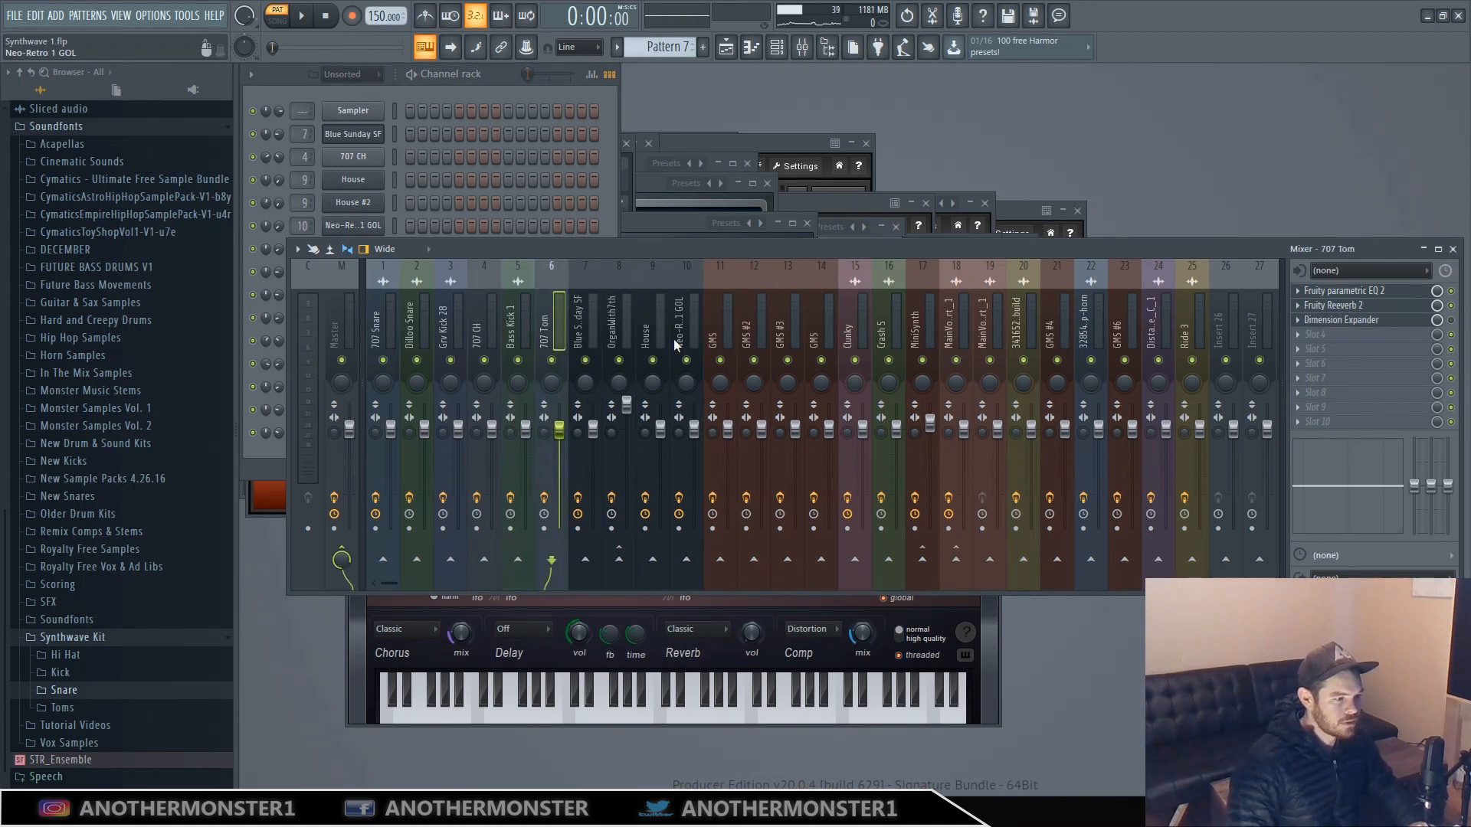
scroll(673, 338, "up", 1)
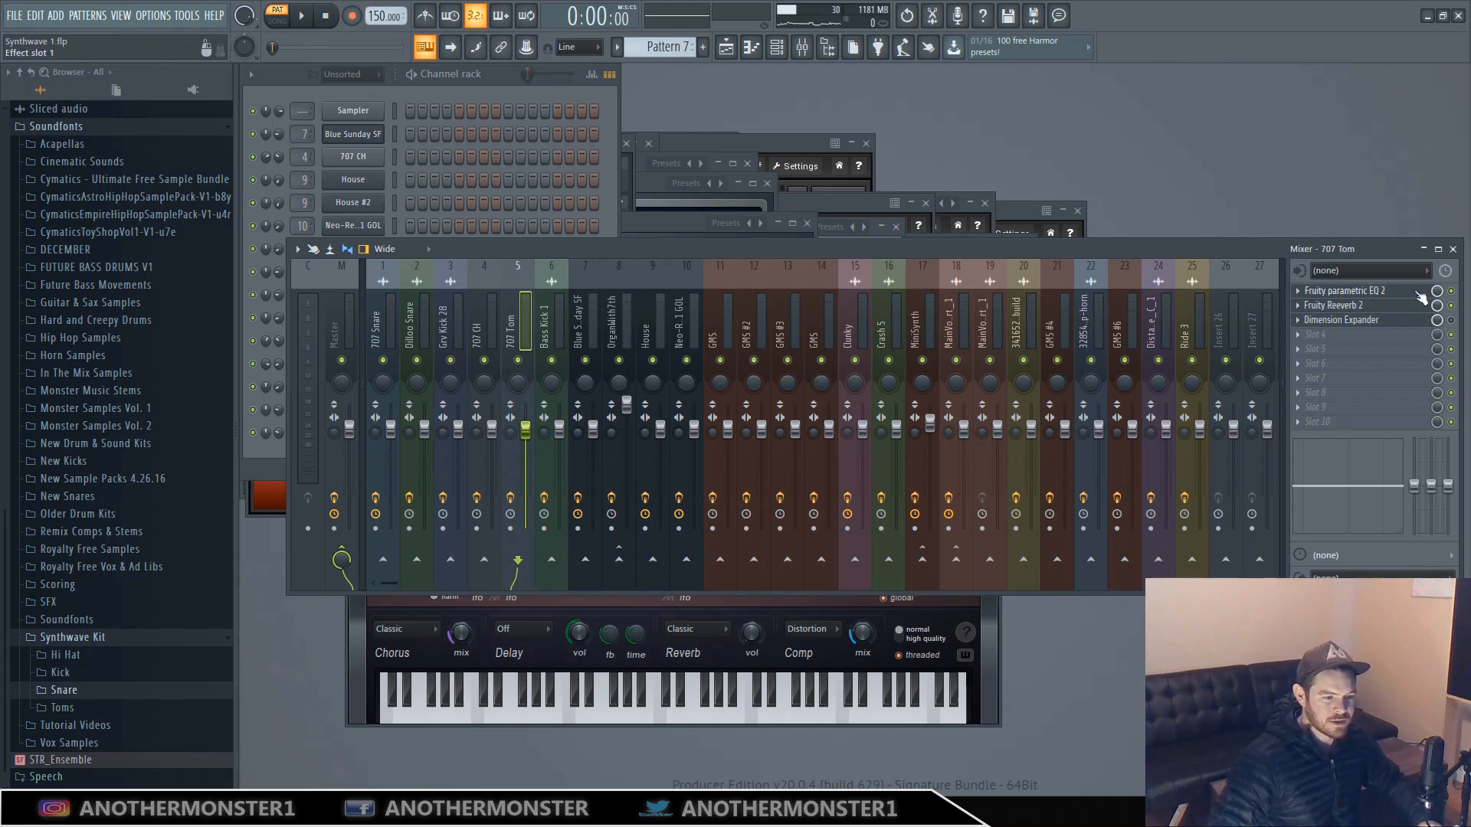
View the Fruity parametric EQ 2, Dimension Expander and Fruity Reeverb 2 on the 707 Tom track while auditioning Pattern 7.
left_click(1377, 295)
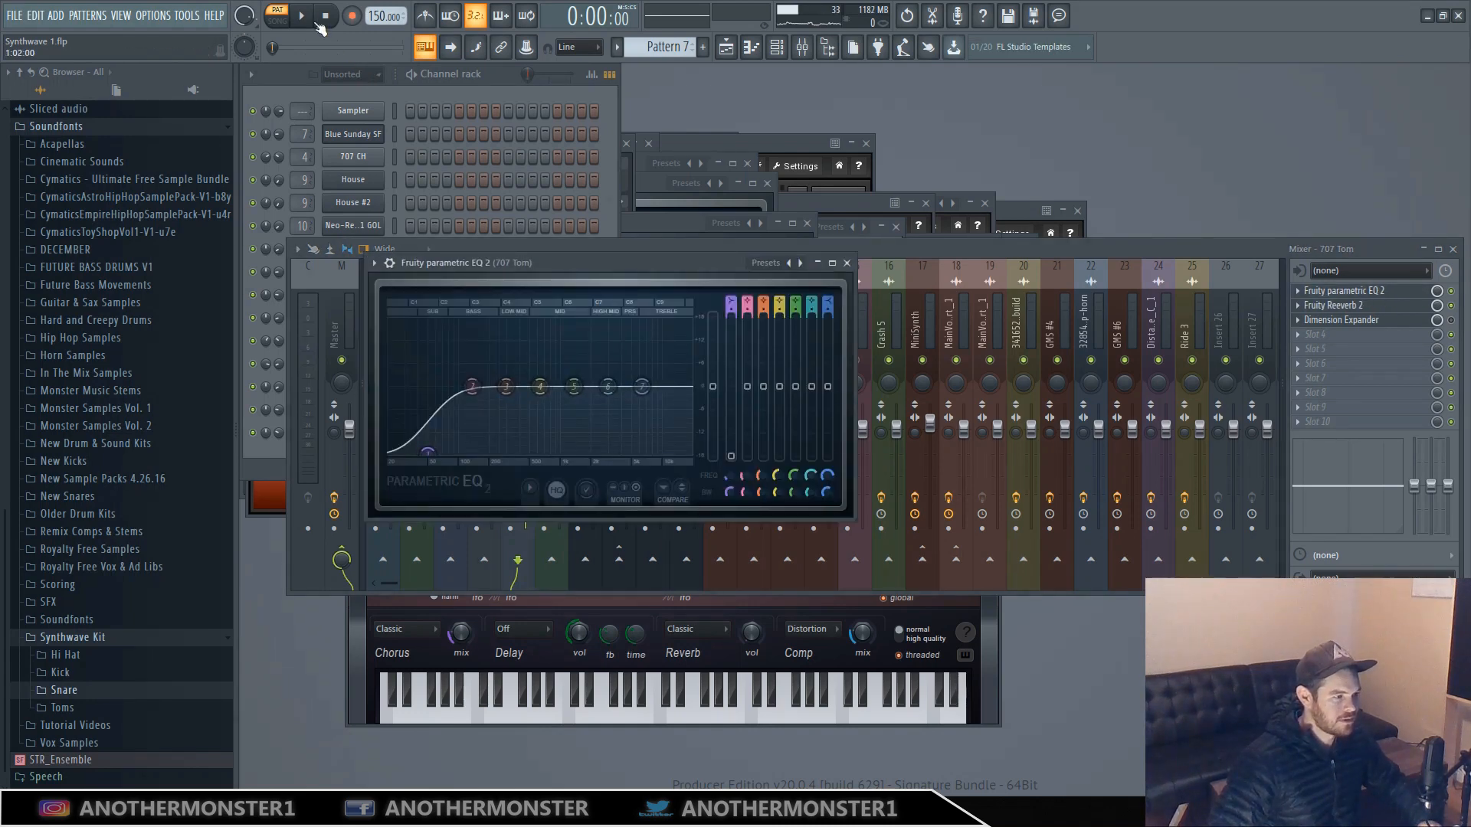
left_click(316, 23)
left_click(1352, 319)
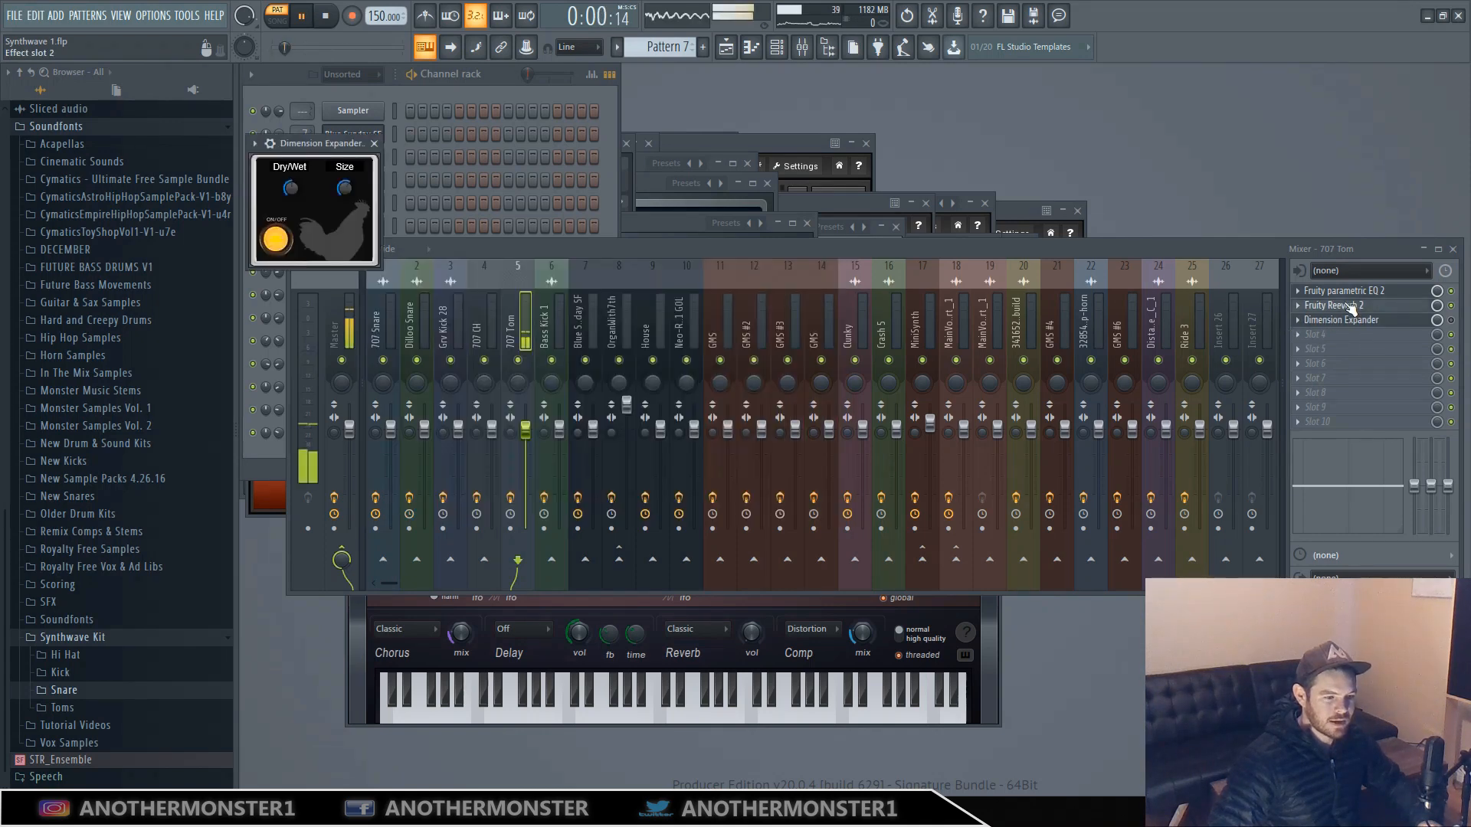
left_click(1352, 306)
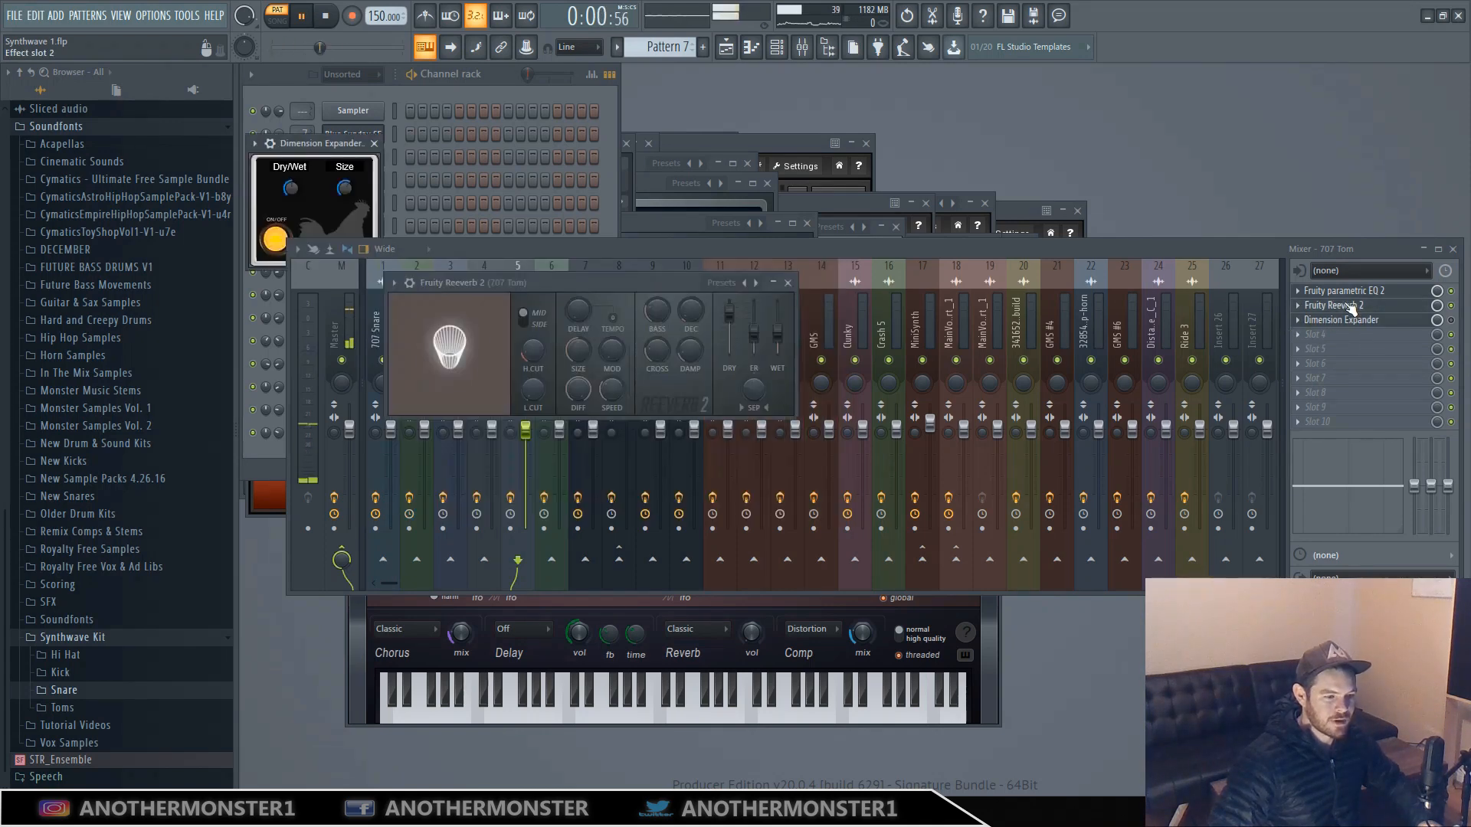
left_click(325, 16)
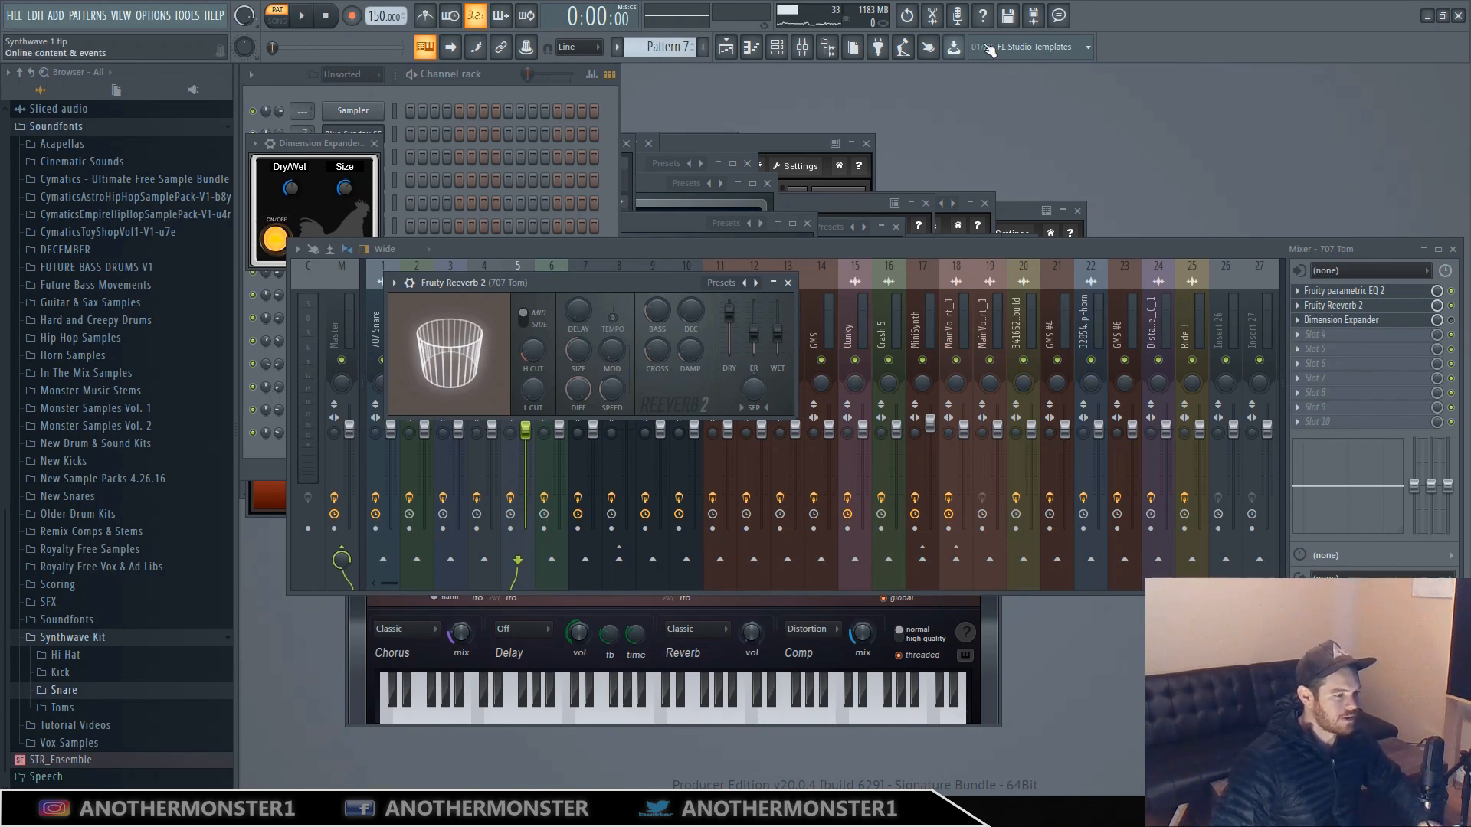
Solo the Crash track in the playlist and select its Crash 5 clip at bar 17.
key("F6")
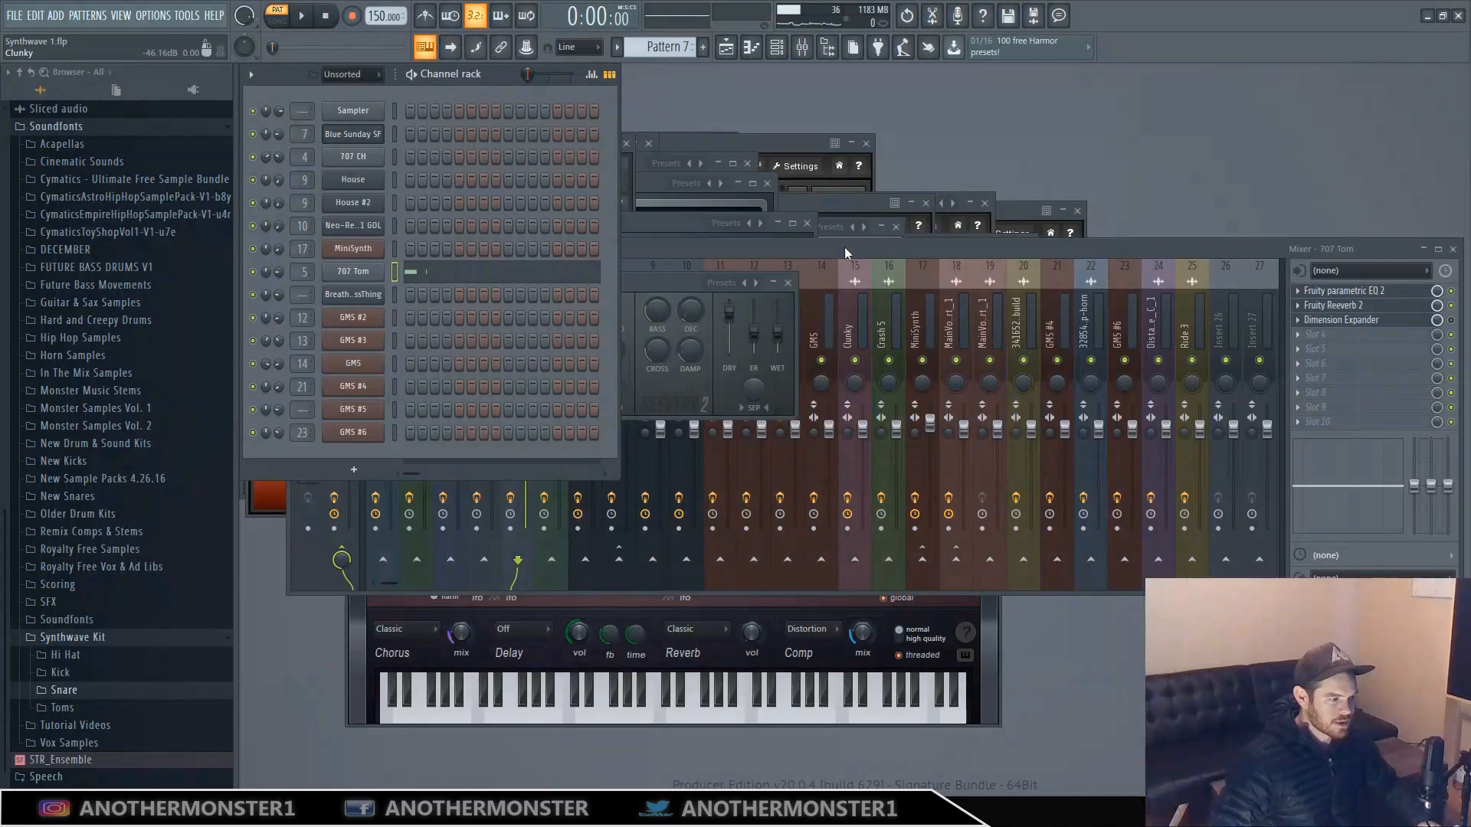
left_click(725, 49)
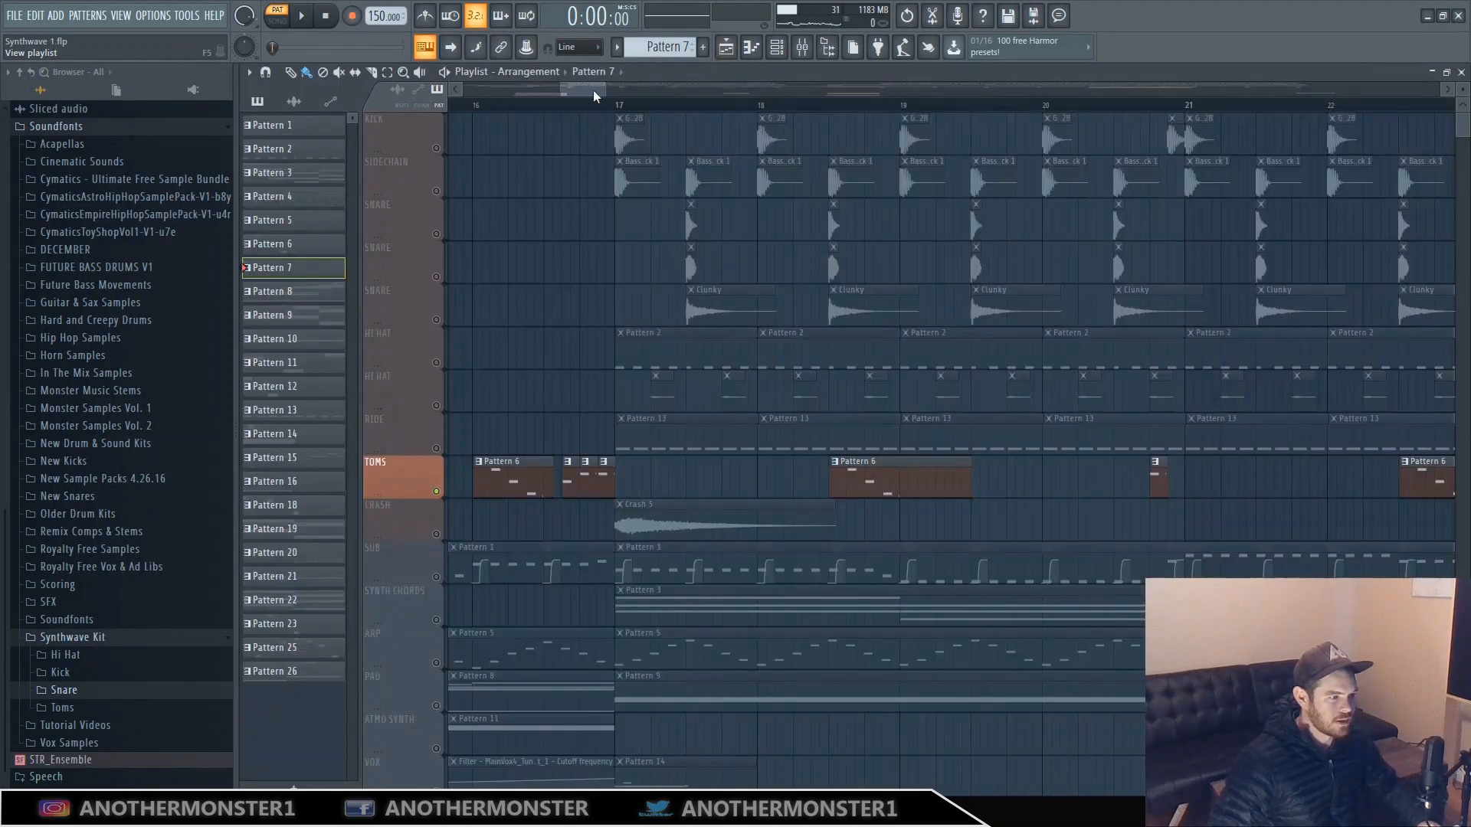
left_click_drag(594, 87, 598, 92)
left_click(438, 521)
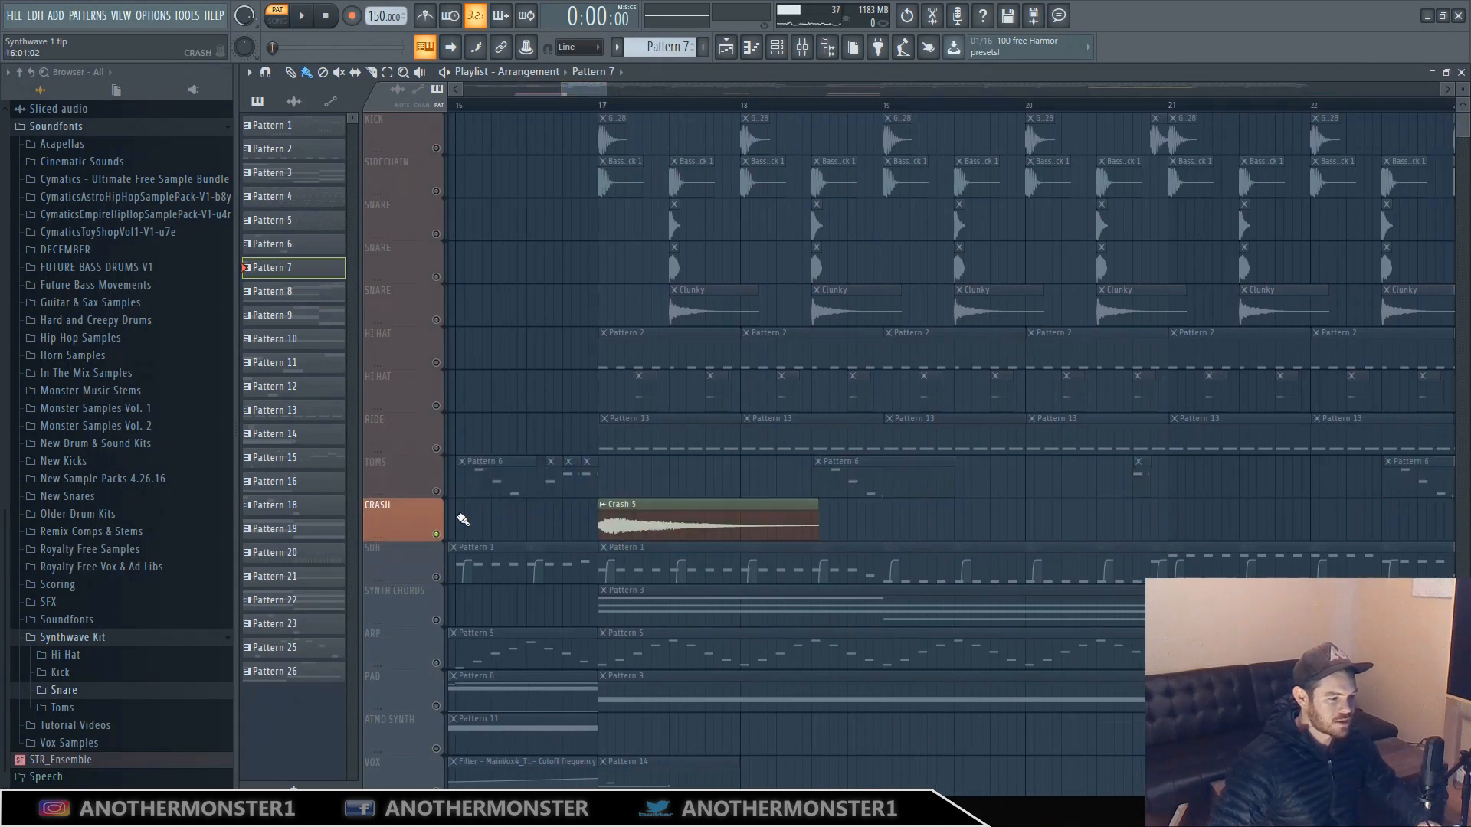
left_click_drag(603, 96, 598, 93)
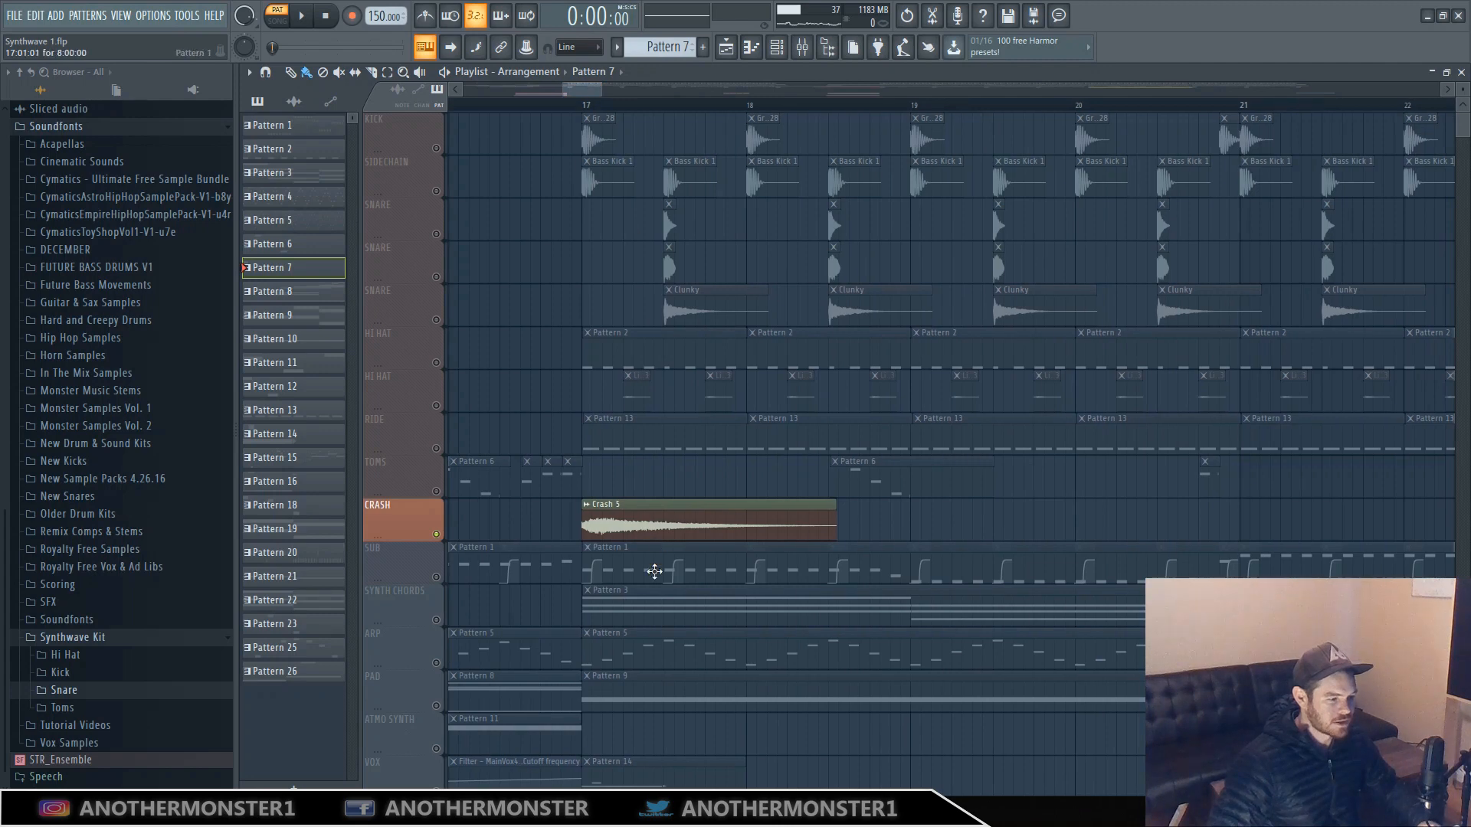
left_click(653, 522)
left_click(802, 48)
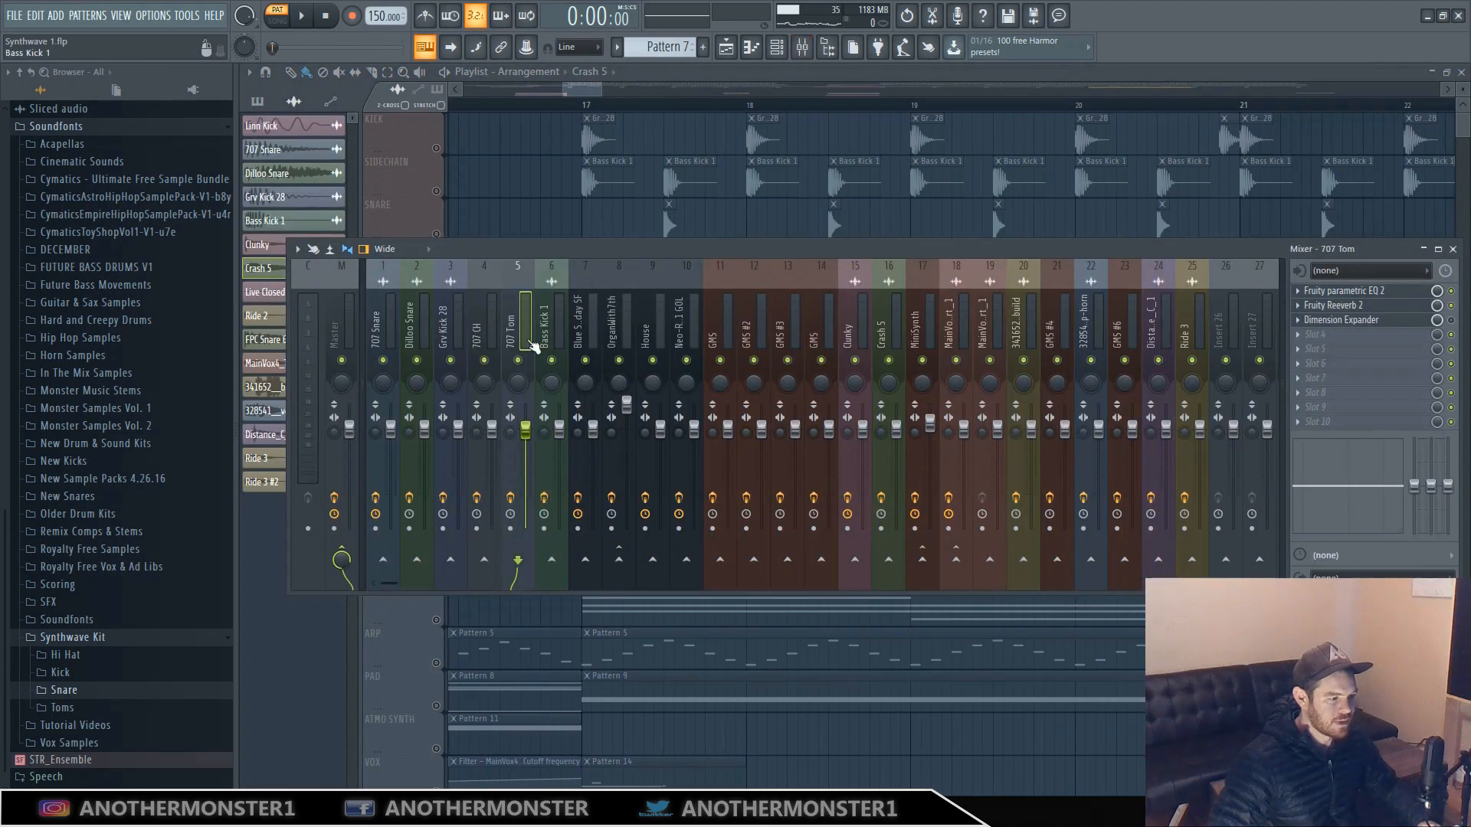
key("F9")
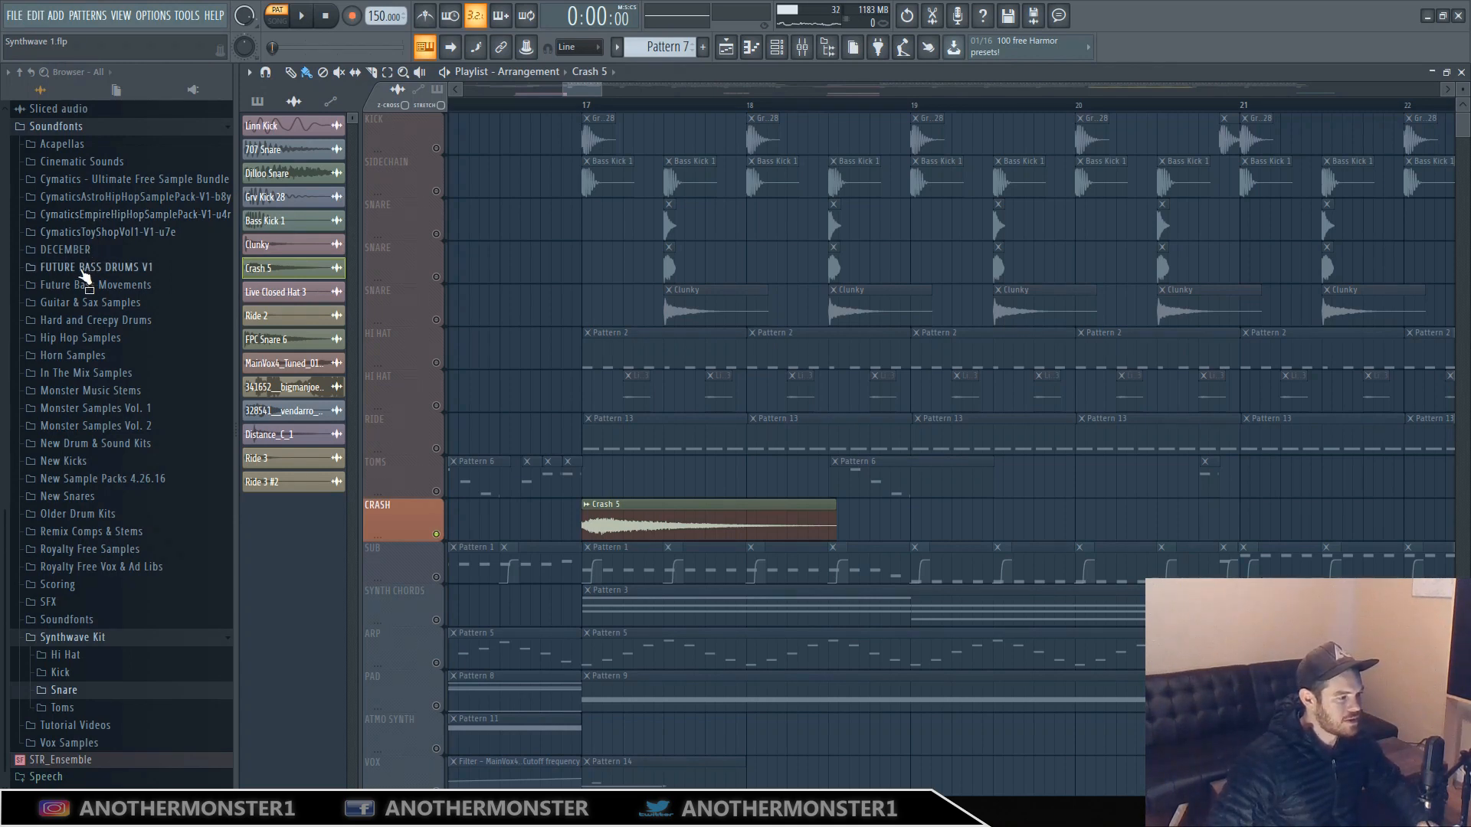
Browse the sample library to Cymbals & Crashes within the Hi Hats & Cymbols folder of Monster Samples Vol. 1.
left_click(84, 392)
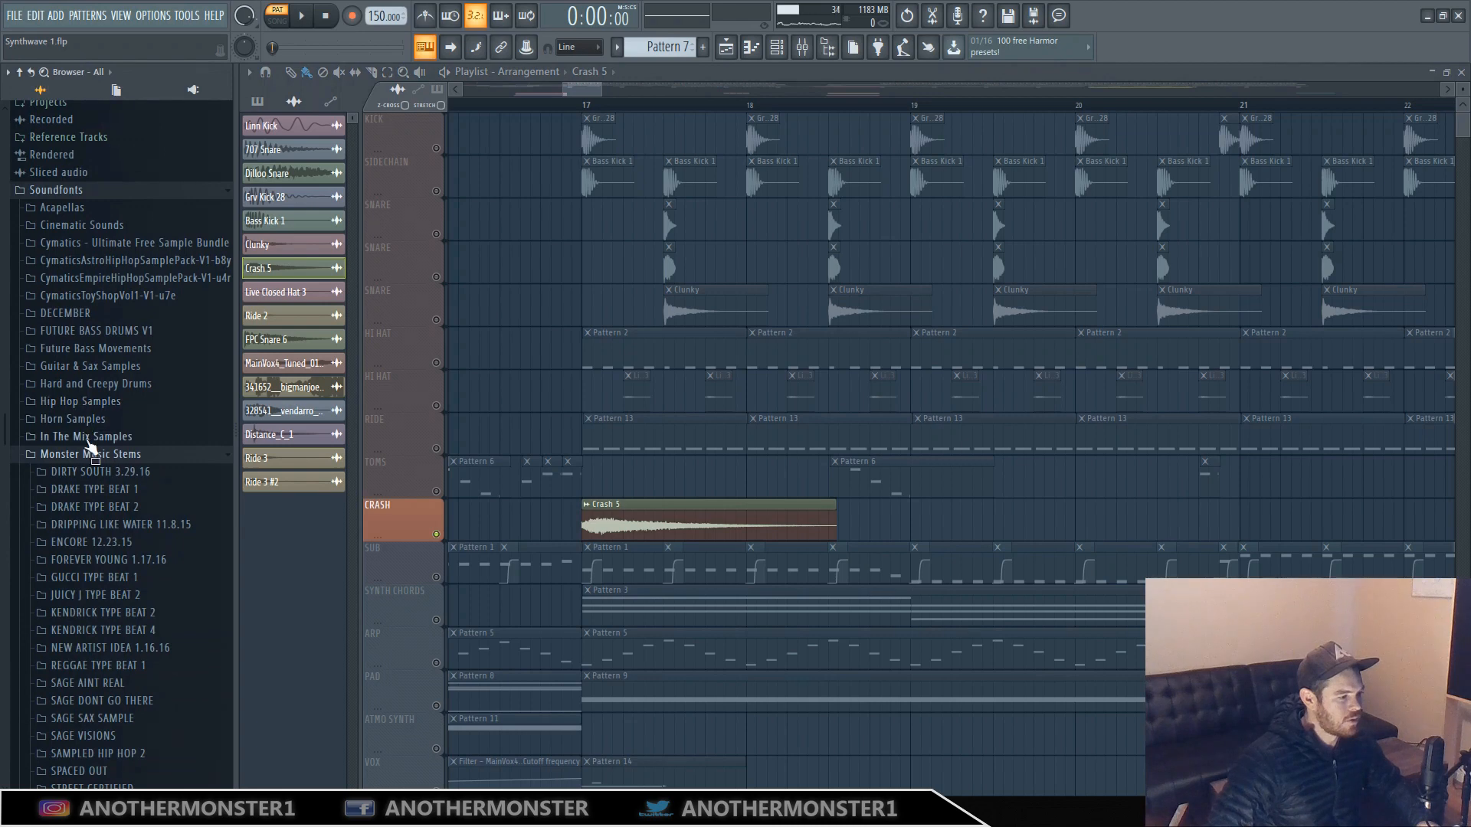
left_click(88, 454)
left_click(88, 471)
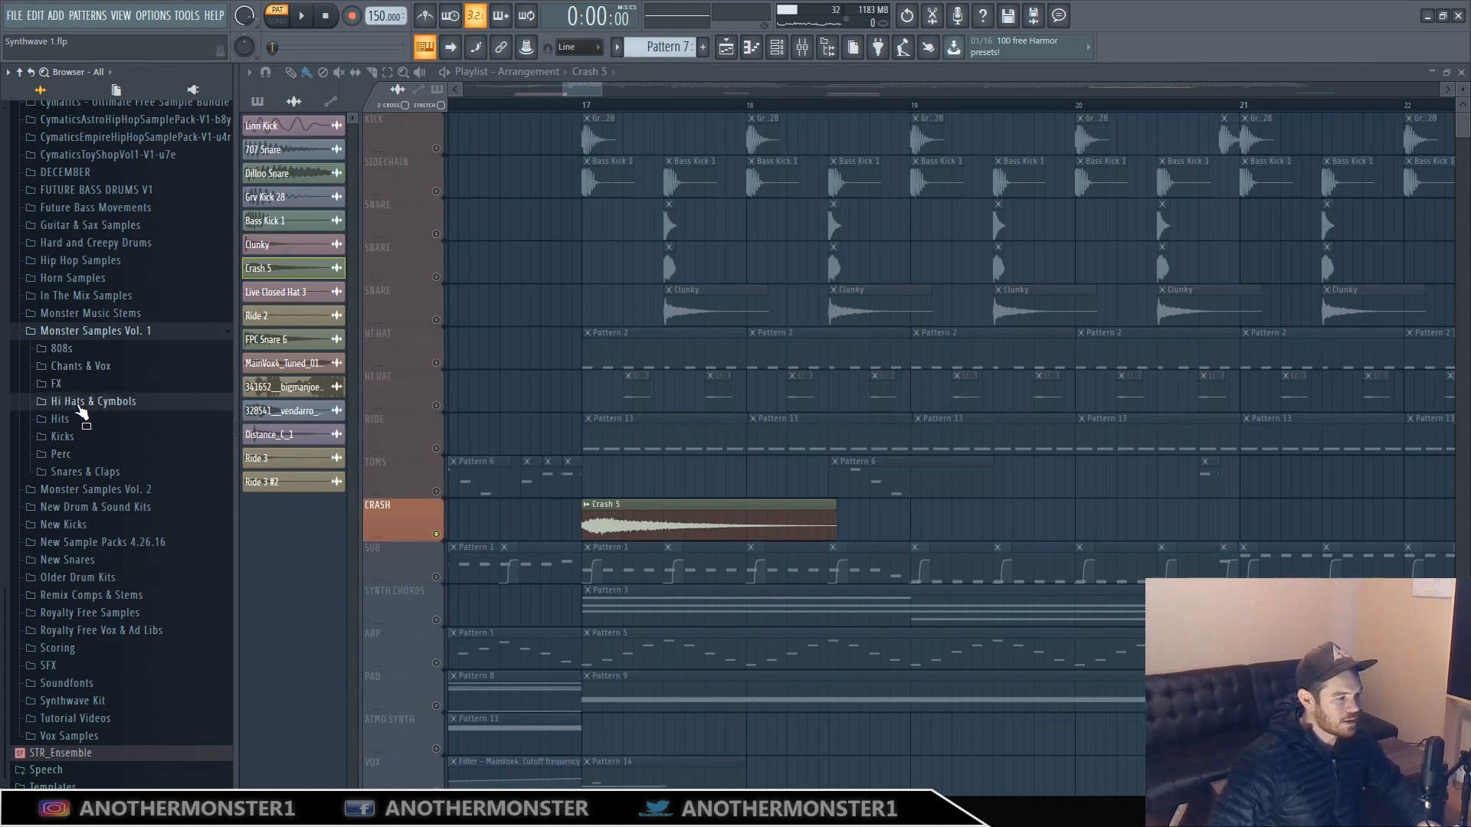
left_click(79, 403)
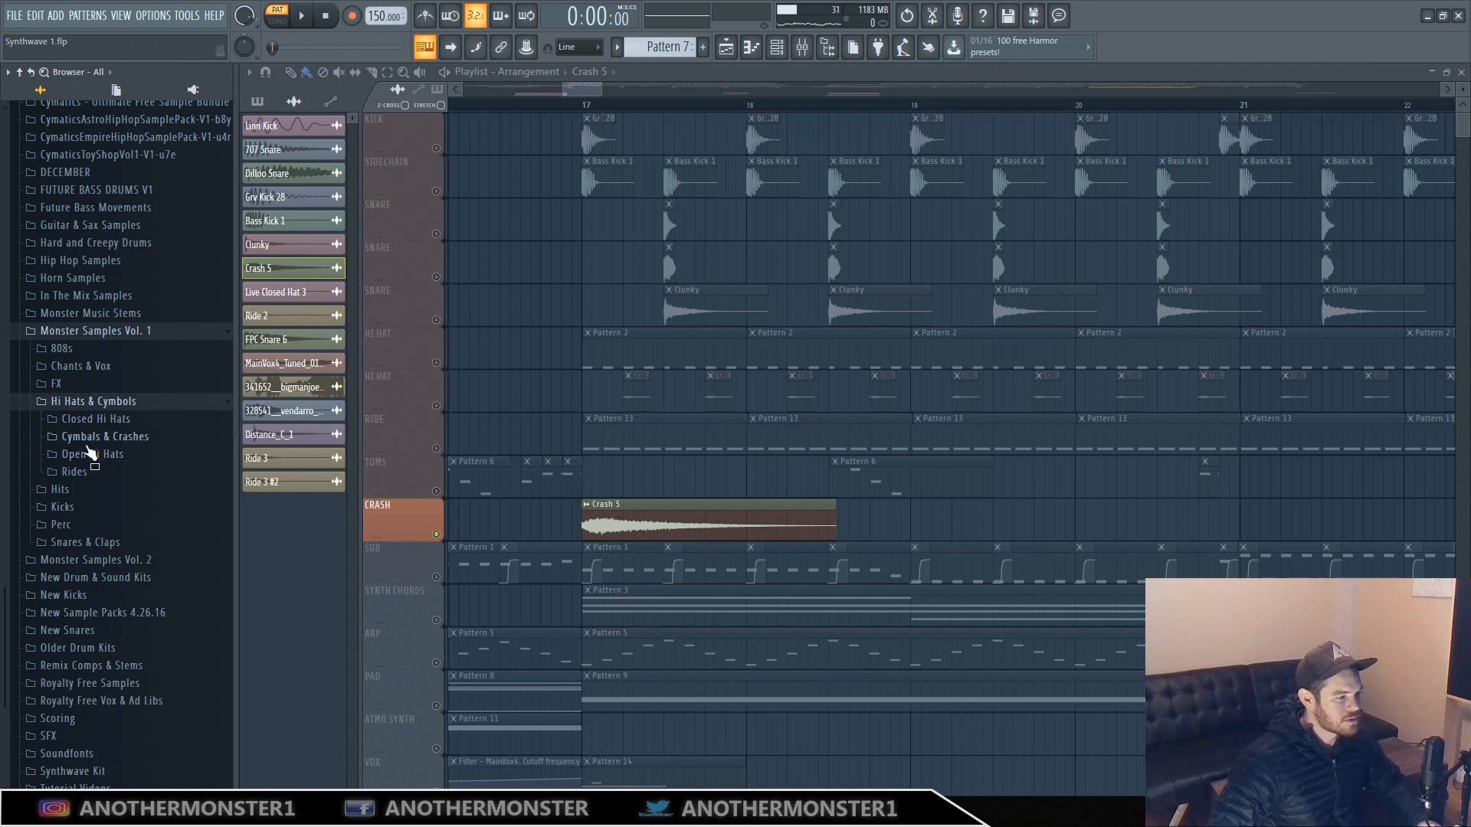
left_click(89, 441)
left_click(93, 455)
scroll(99, 464, "down", 3)
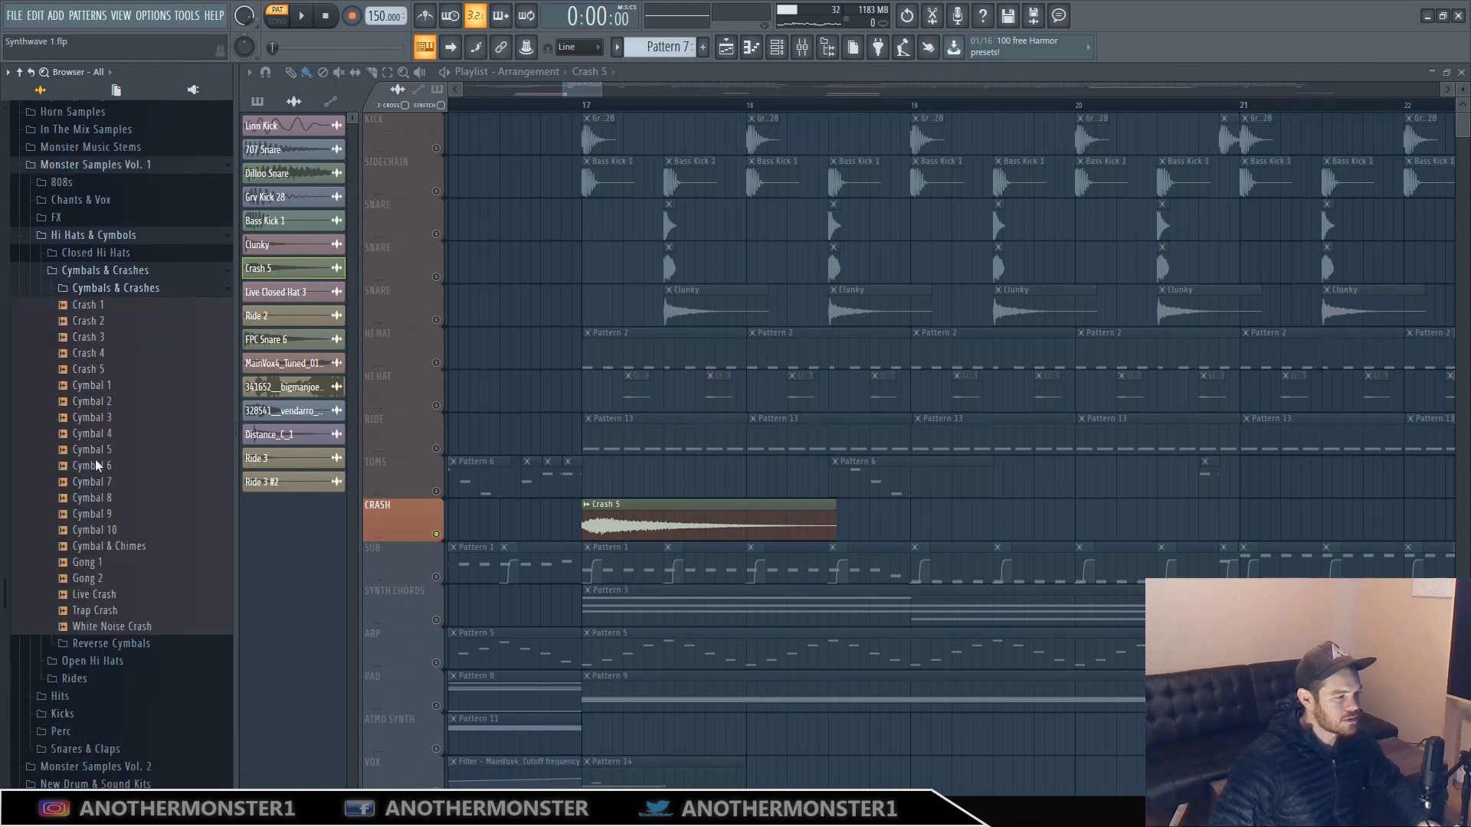
Audition the Cymbal 5 and Crash 5 samples, and collapse the Cymbals & Crashes folder.
left_click(114, 420)
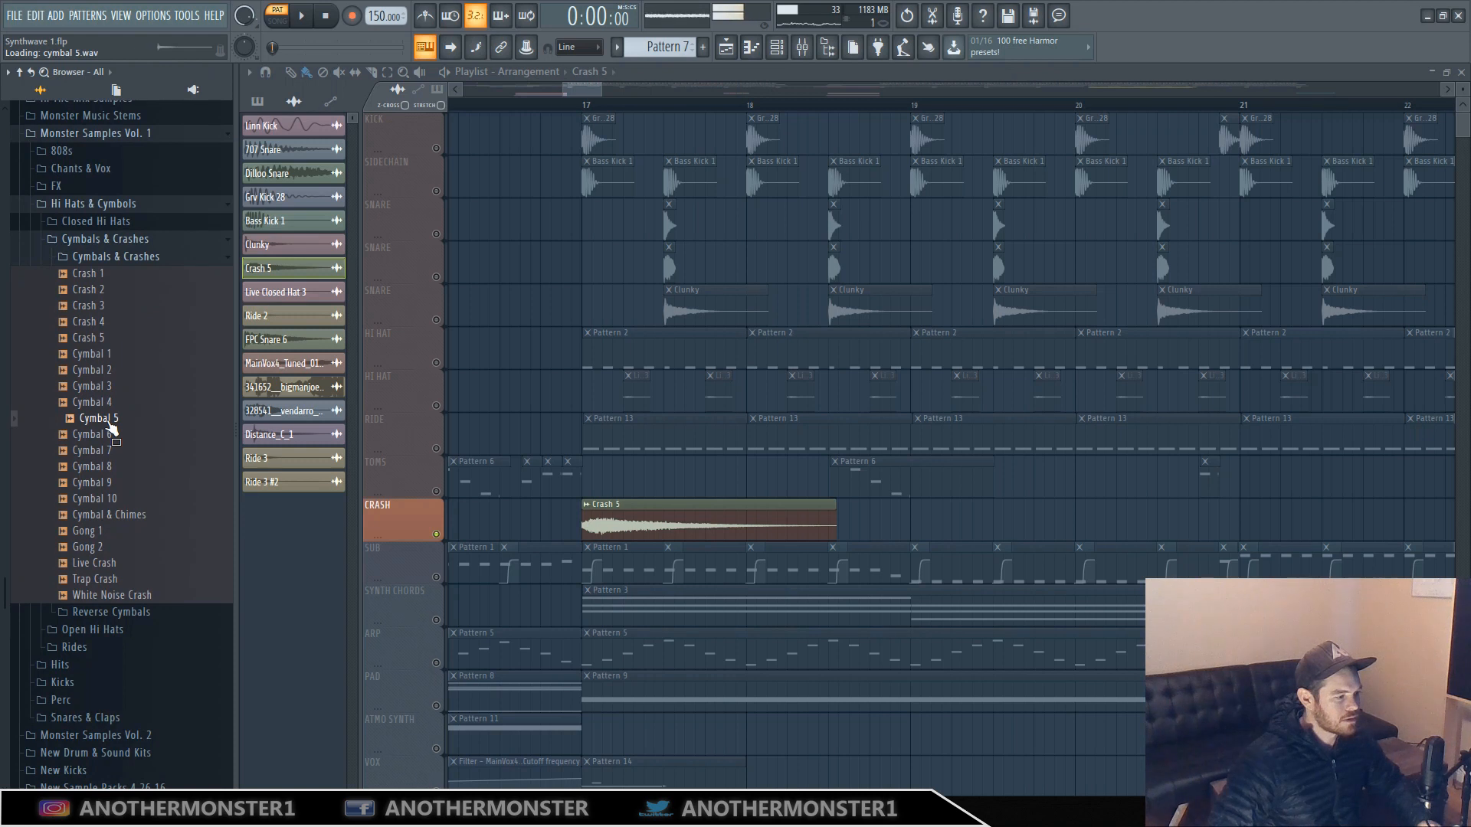
left_click(102, 341)
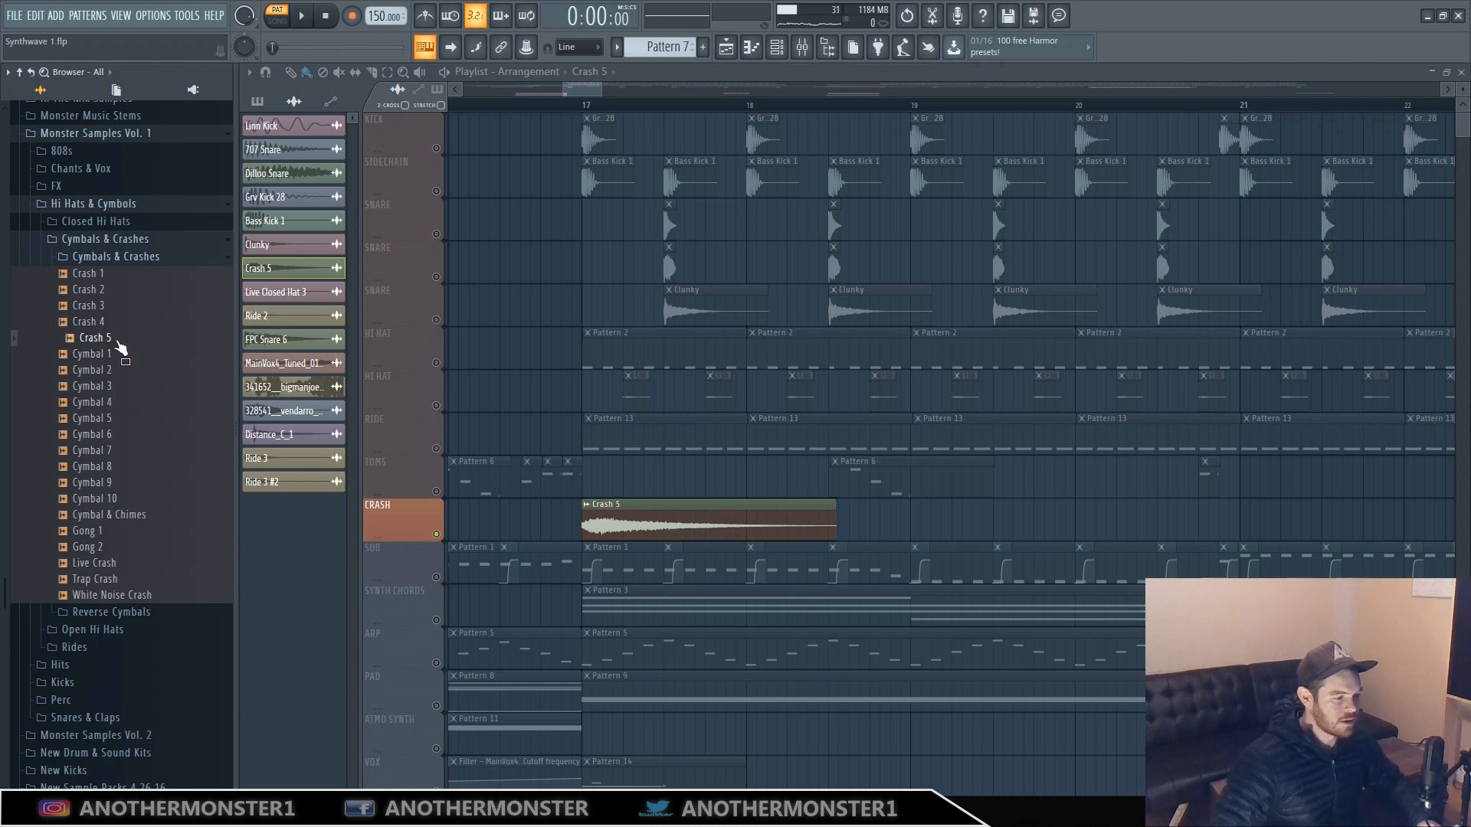
left_click(102, 239)
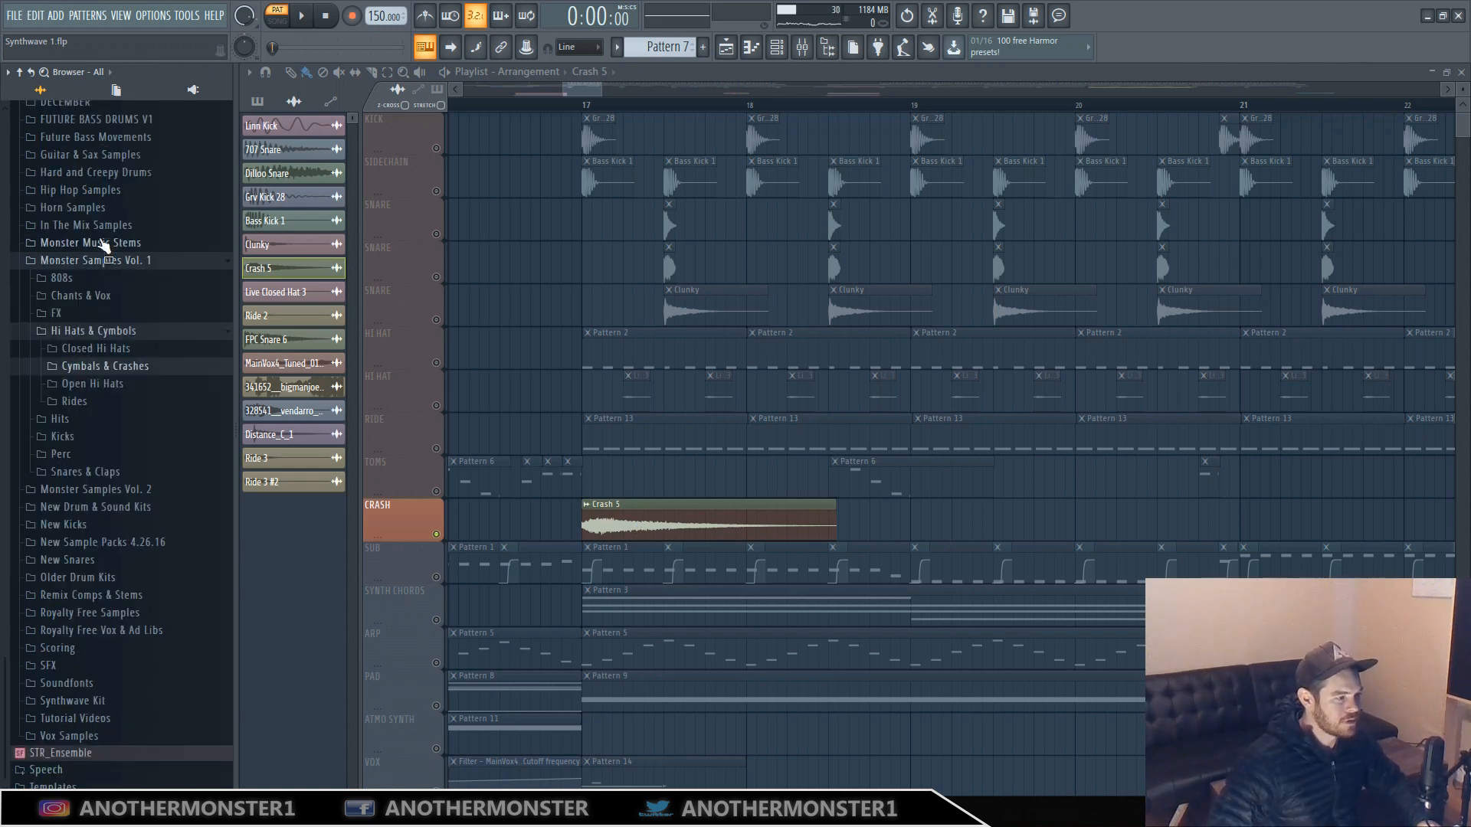
Audition the soloed crash in song mode from just before bar 17 and bring up the mixer.
left_click(575, 103)
key("space")
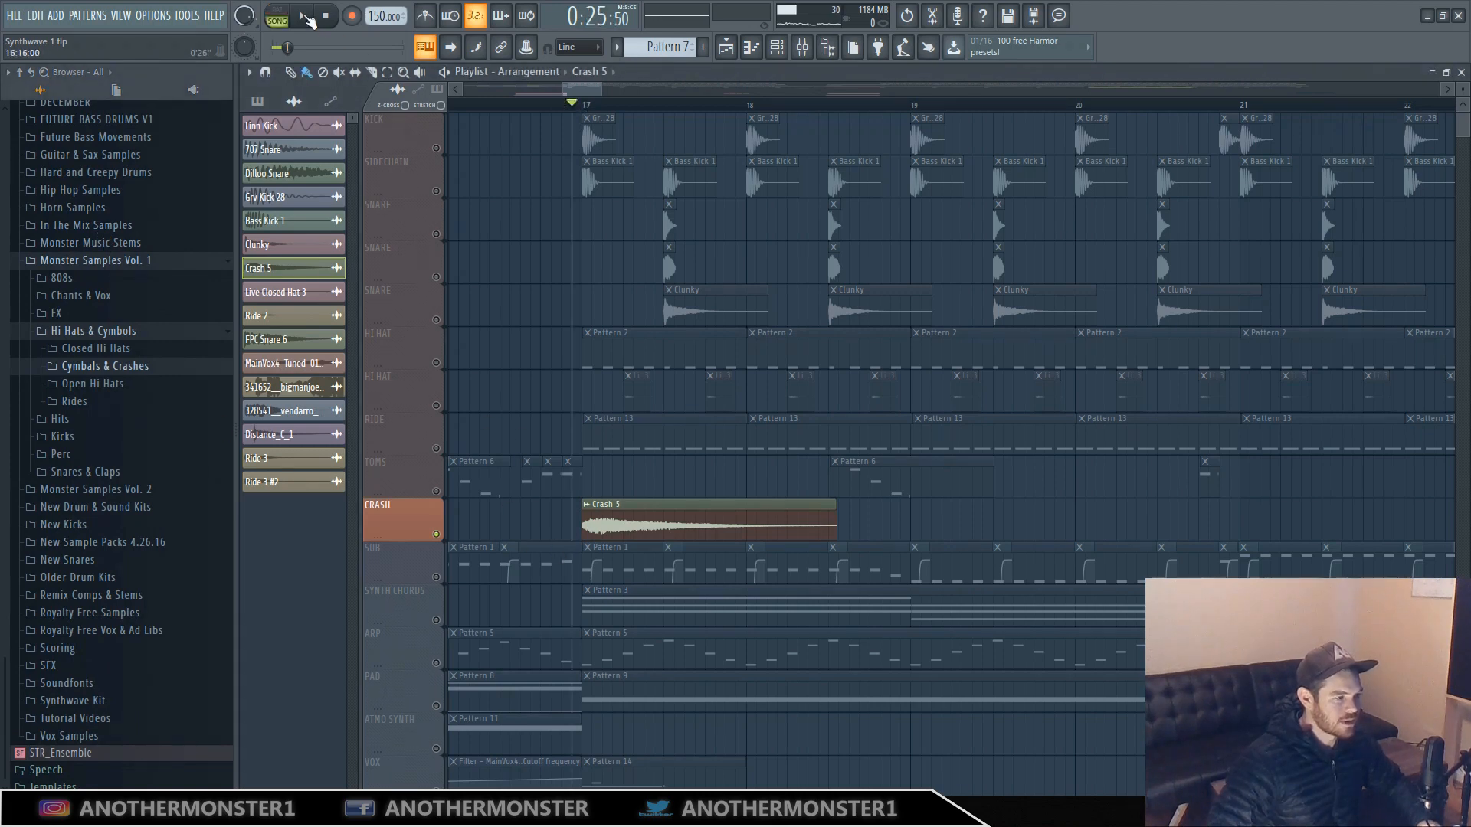
left_click(811, 55)
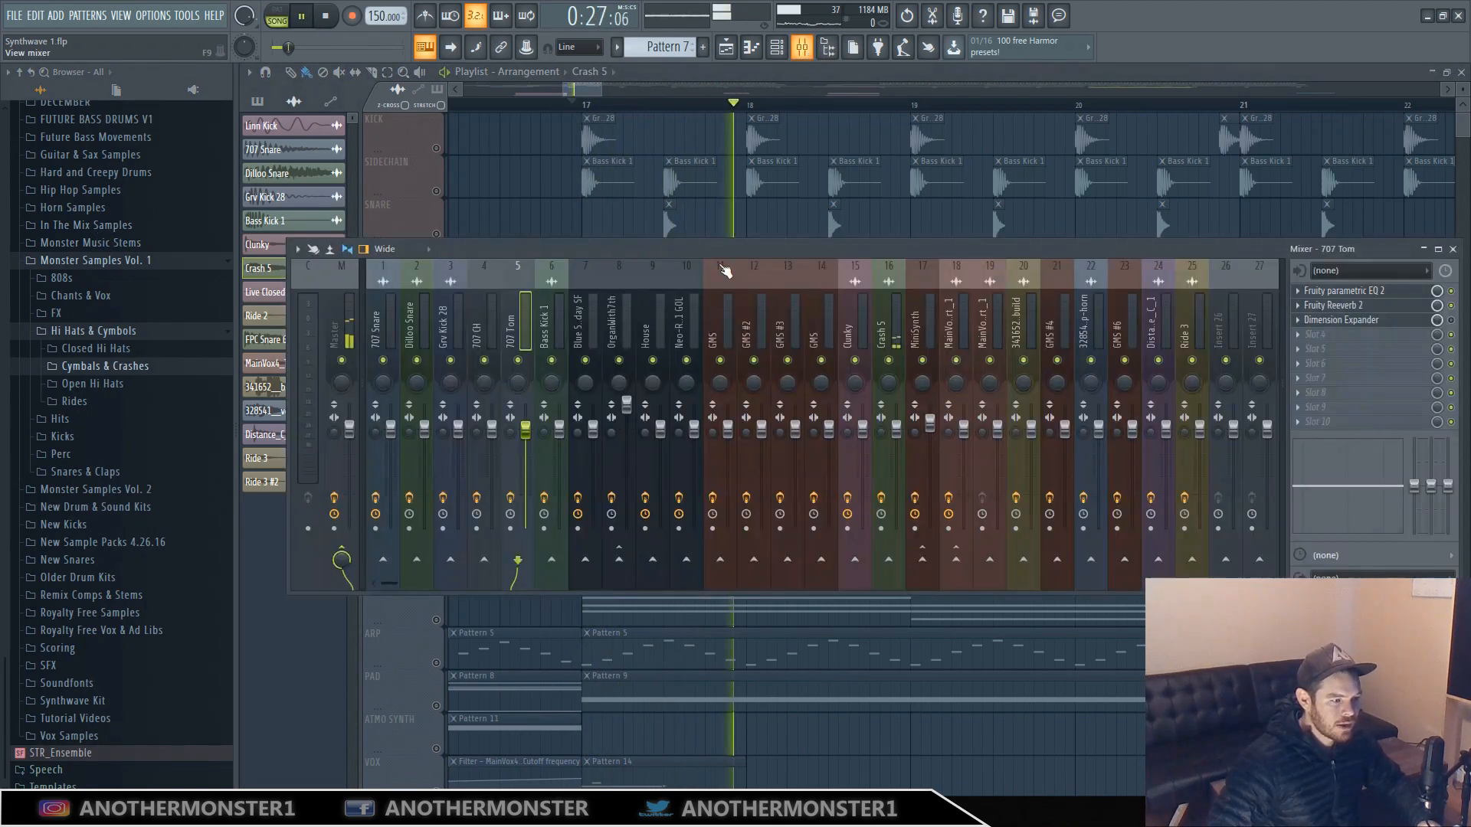
Move the Crash 5 mixer track to slot 7, directly after Bass Kick 1, and stop playback.
left_click(885, 341)
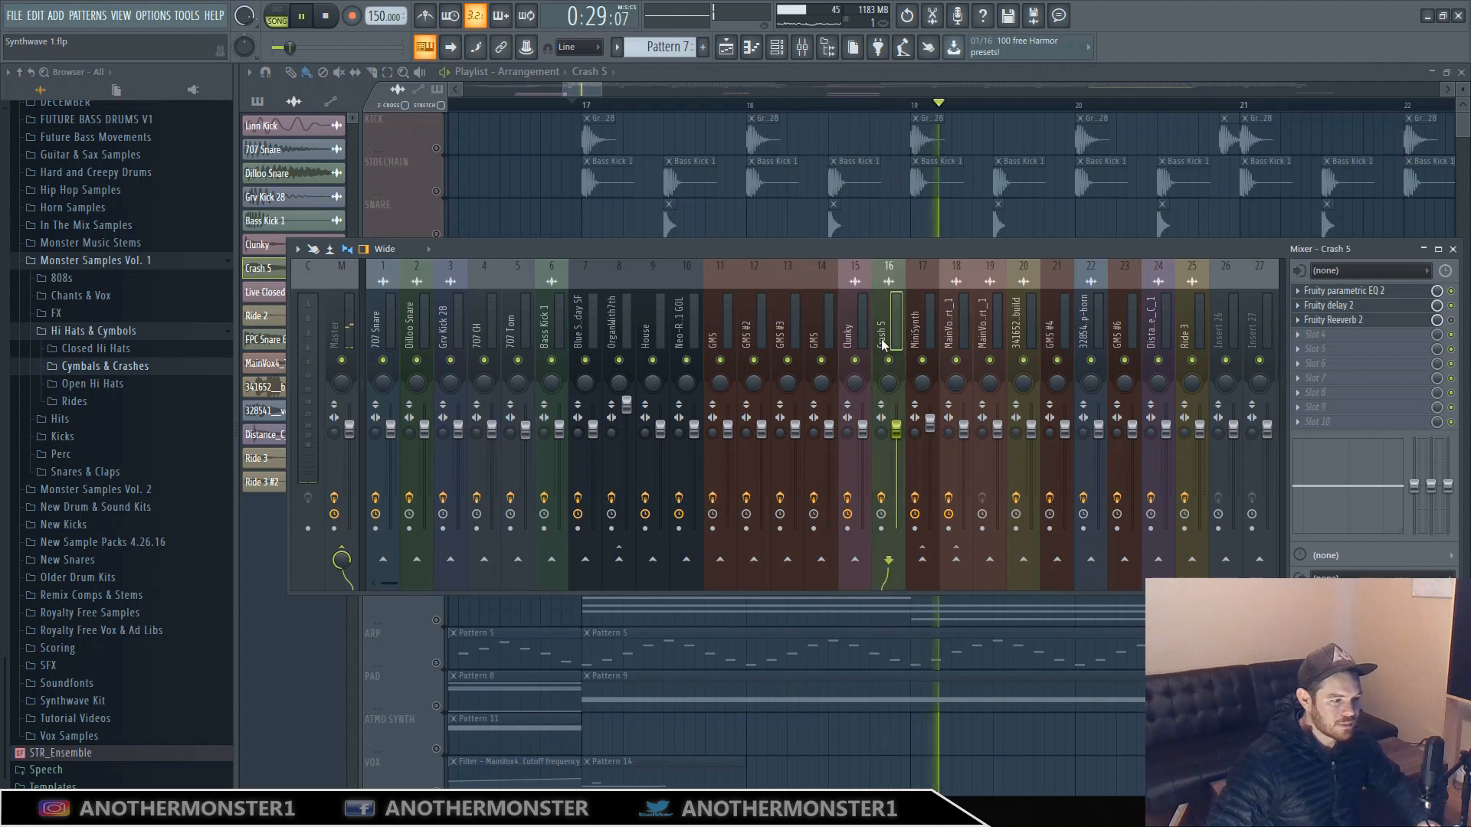
key("alt+Left")
key("alt+Left")
key("alt+Left")
key("alt+Left")
key("alt+Left")
key("alt+Left")
key("alt+Left")
key("alt+Left")
key("alt+Left")
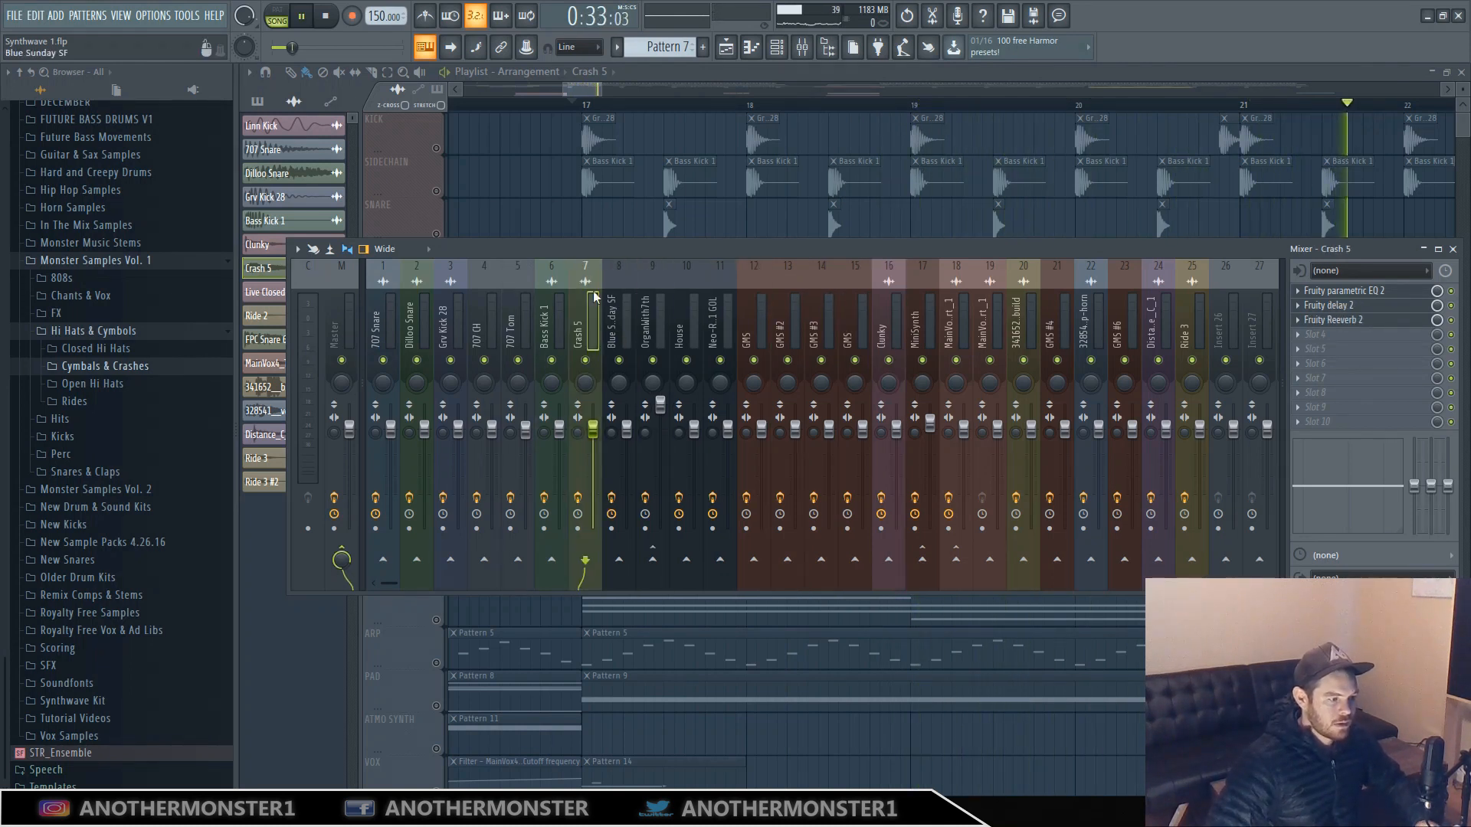
key("space")
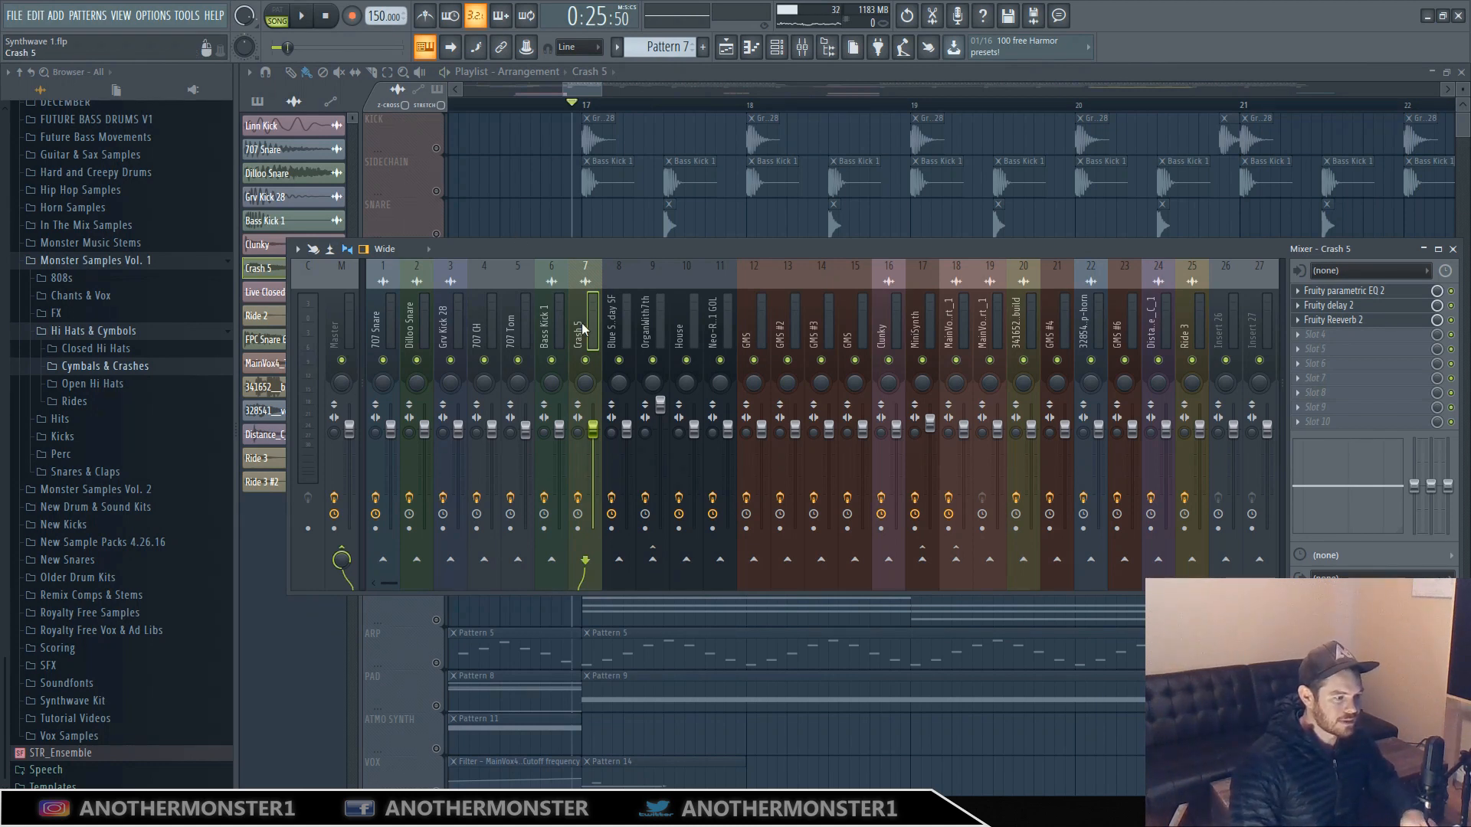
Shift the Crash 5 mixer track one slot ahead of Bass Kick 1 and back again.
key("alt+Left")
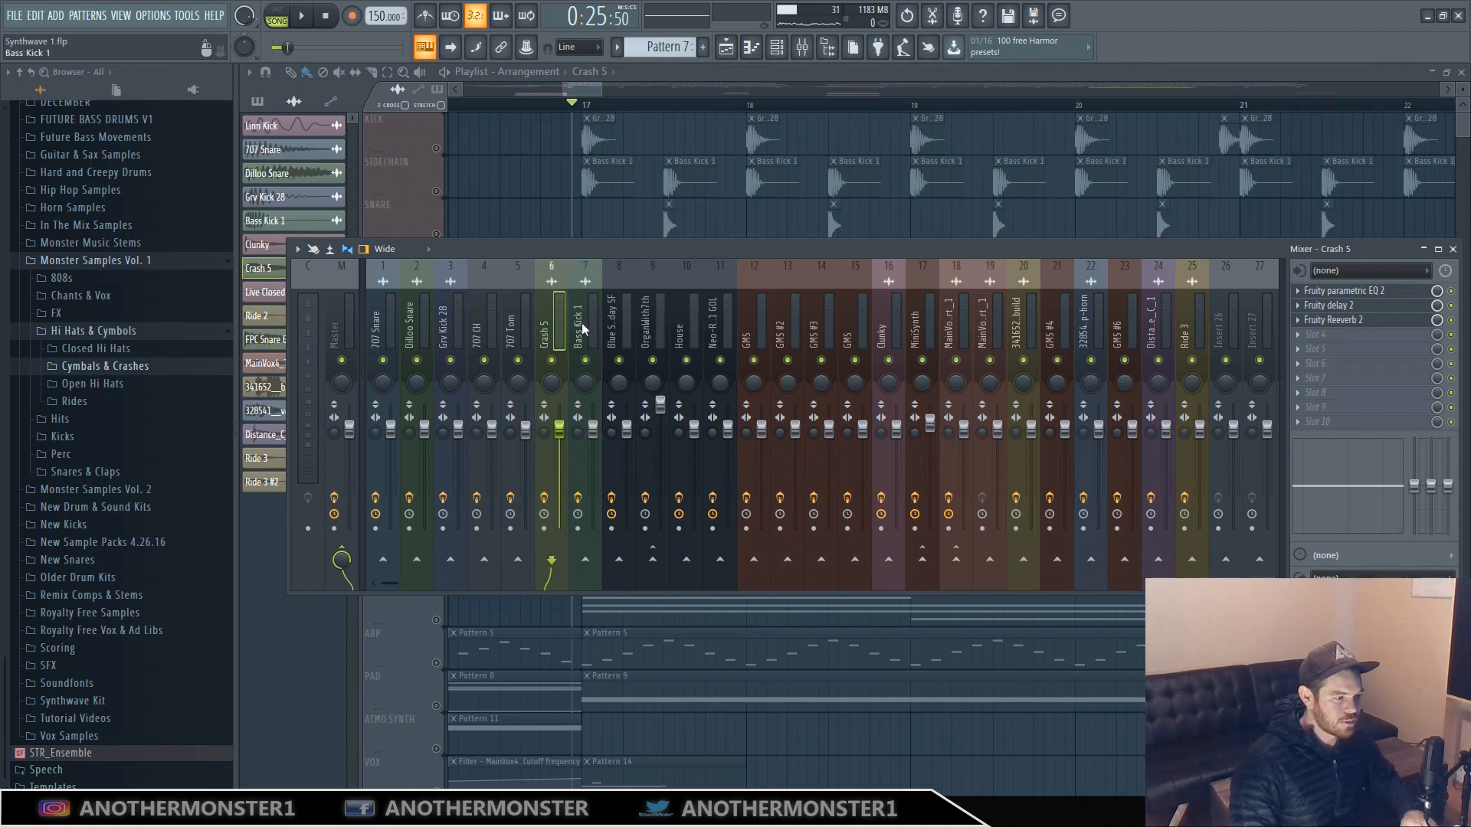
key("alt+Right")
key("alt+Left")
key("alt+Right")
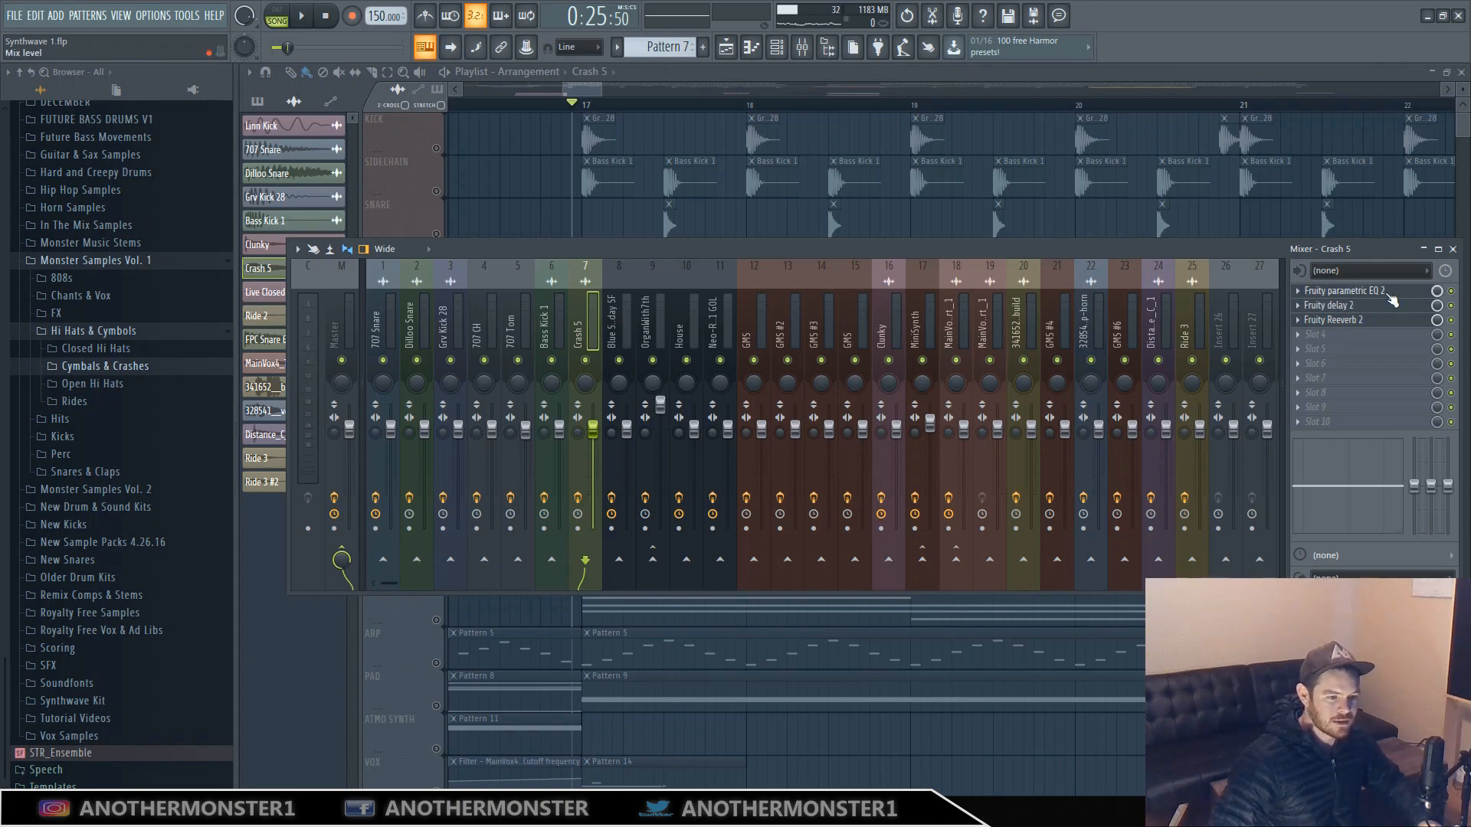
View the Fruity parametric EQ 2, Fruity delay 2 and Fruity Reeverb 2 settings on the Crash 5 track, and return to the playlist.
left_click(1388, 292)
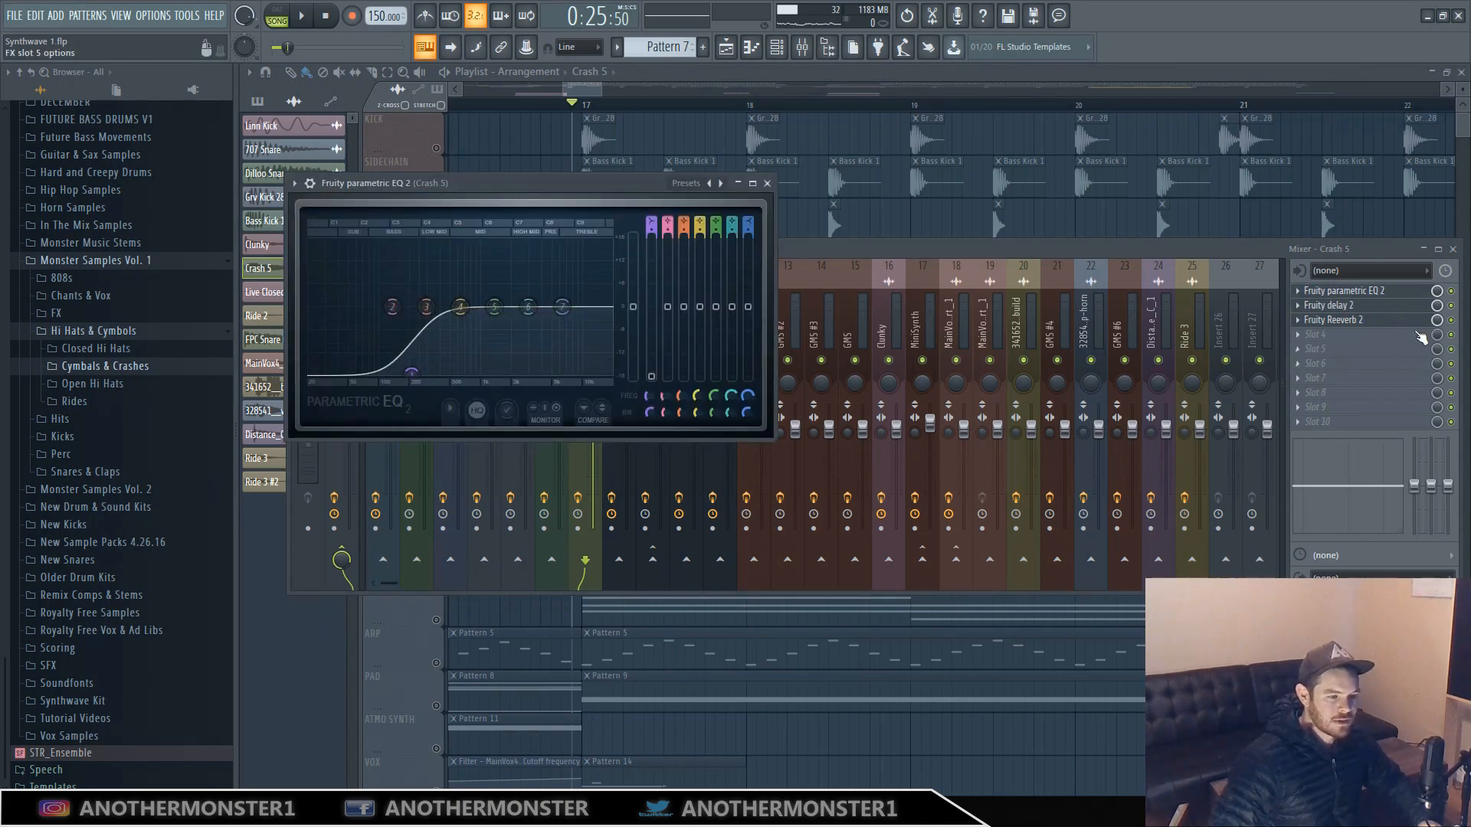
left_click(1365, 308)
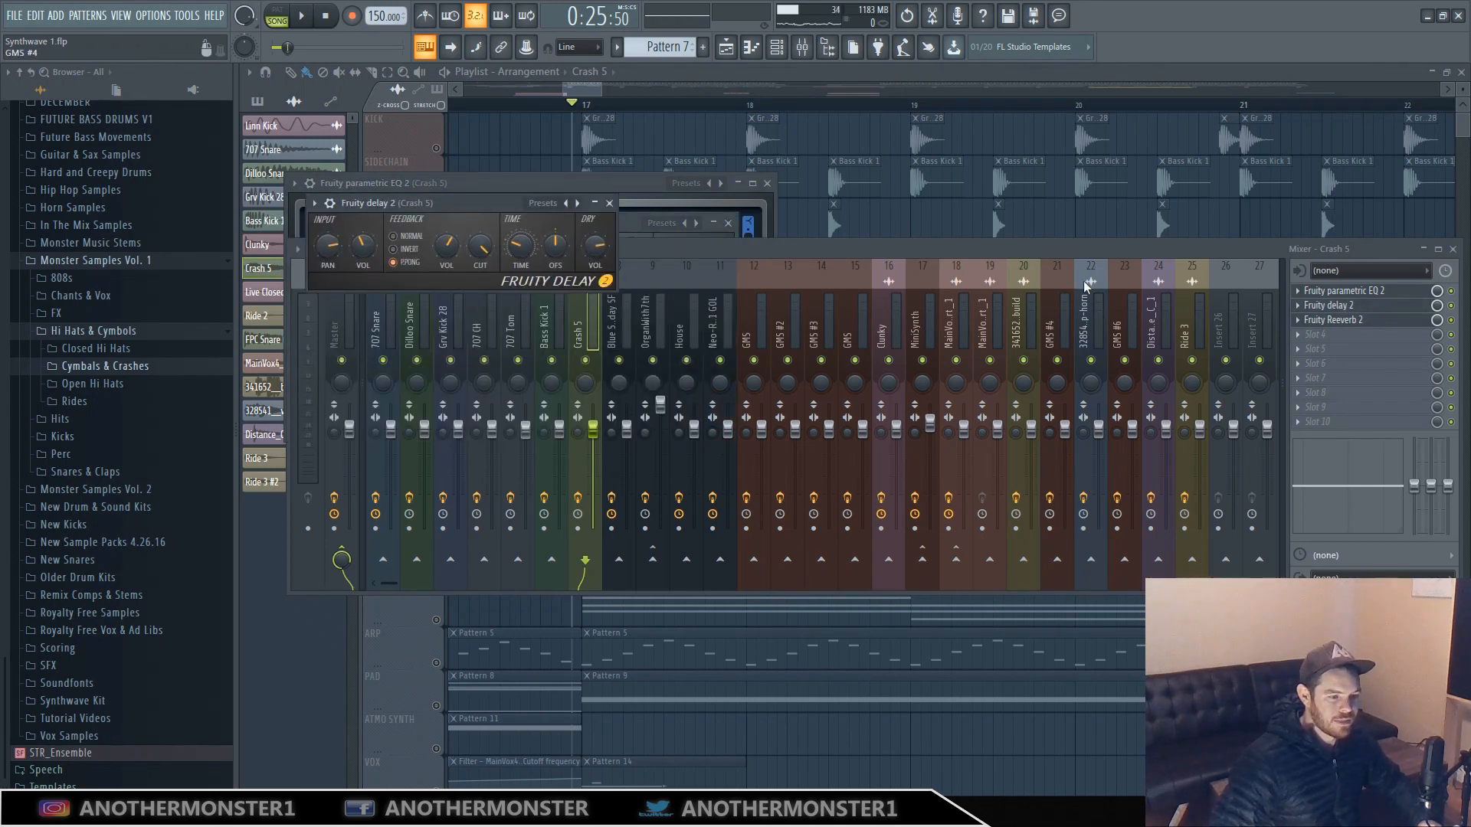
left_click(1367, 321)
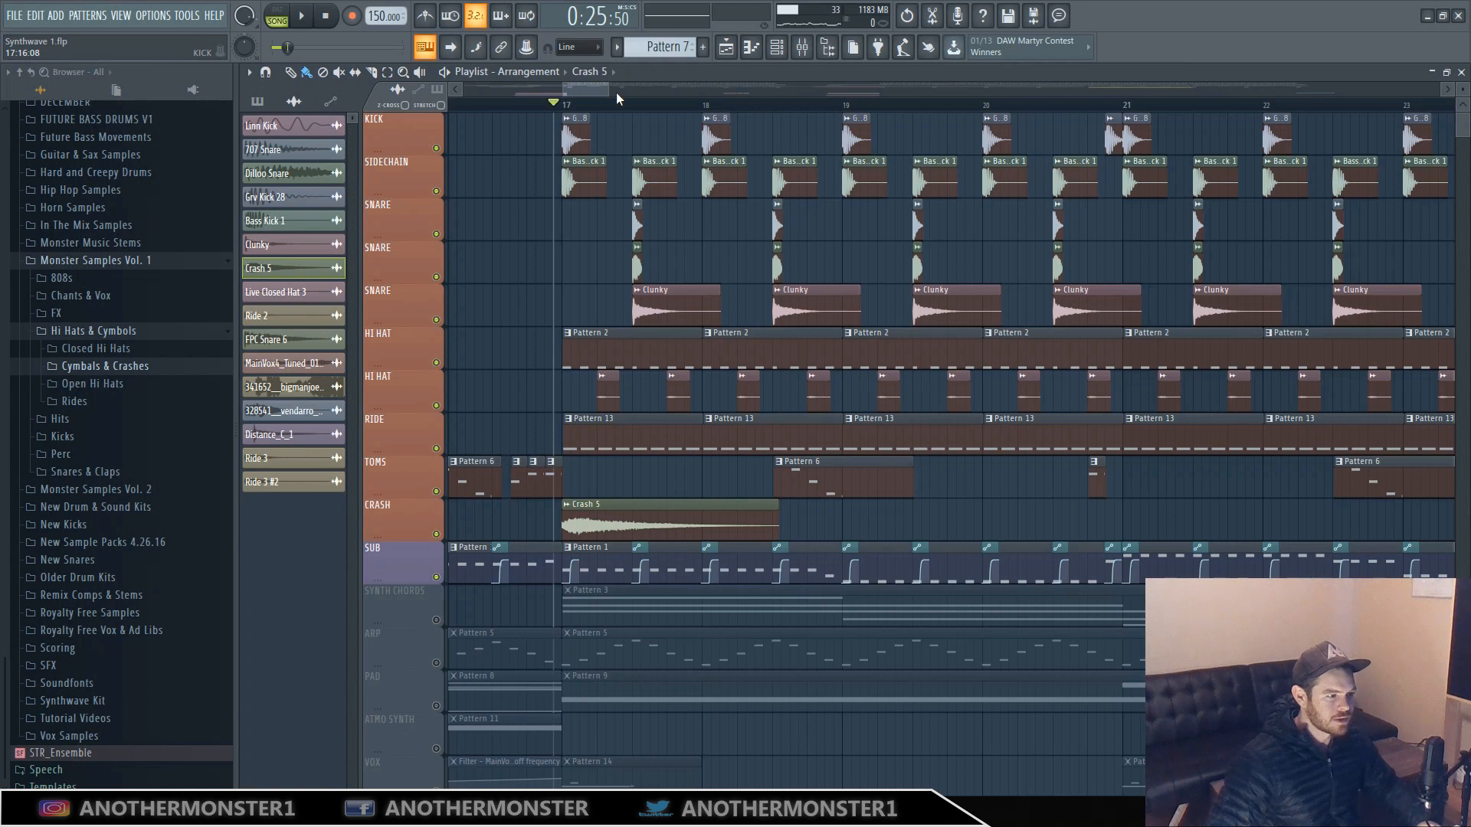
left_click_drag(616, 92, 611, 92)
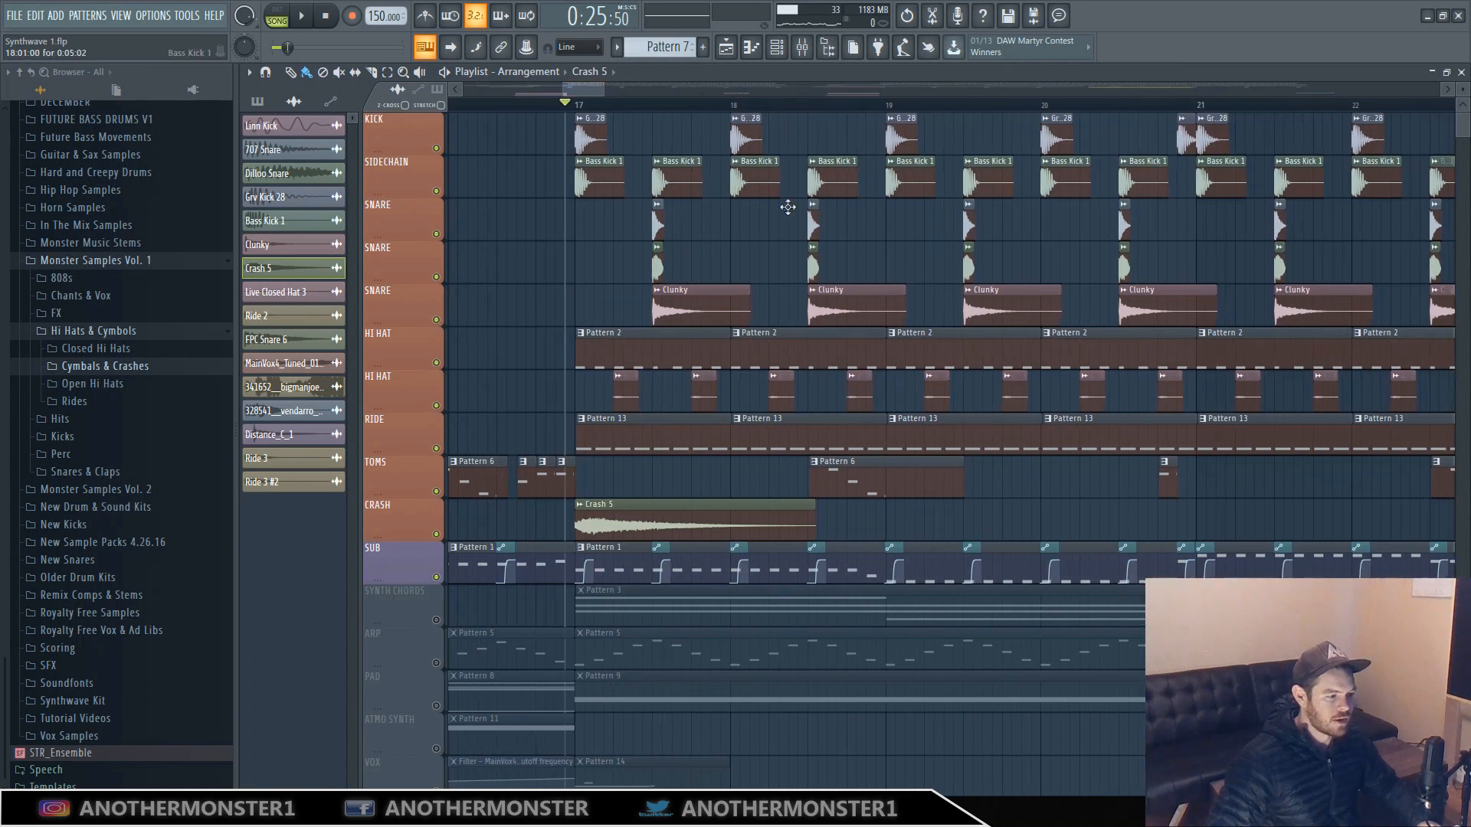
Save the project, then audition the drums and sub together in song mode from just before bar 17.
key("ctrl+s")
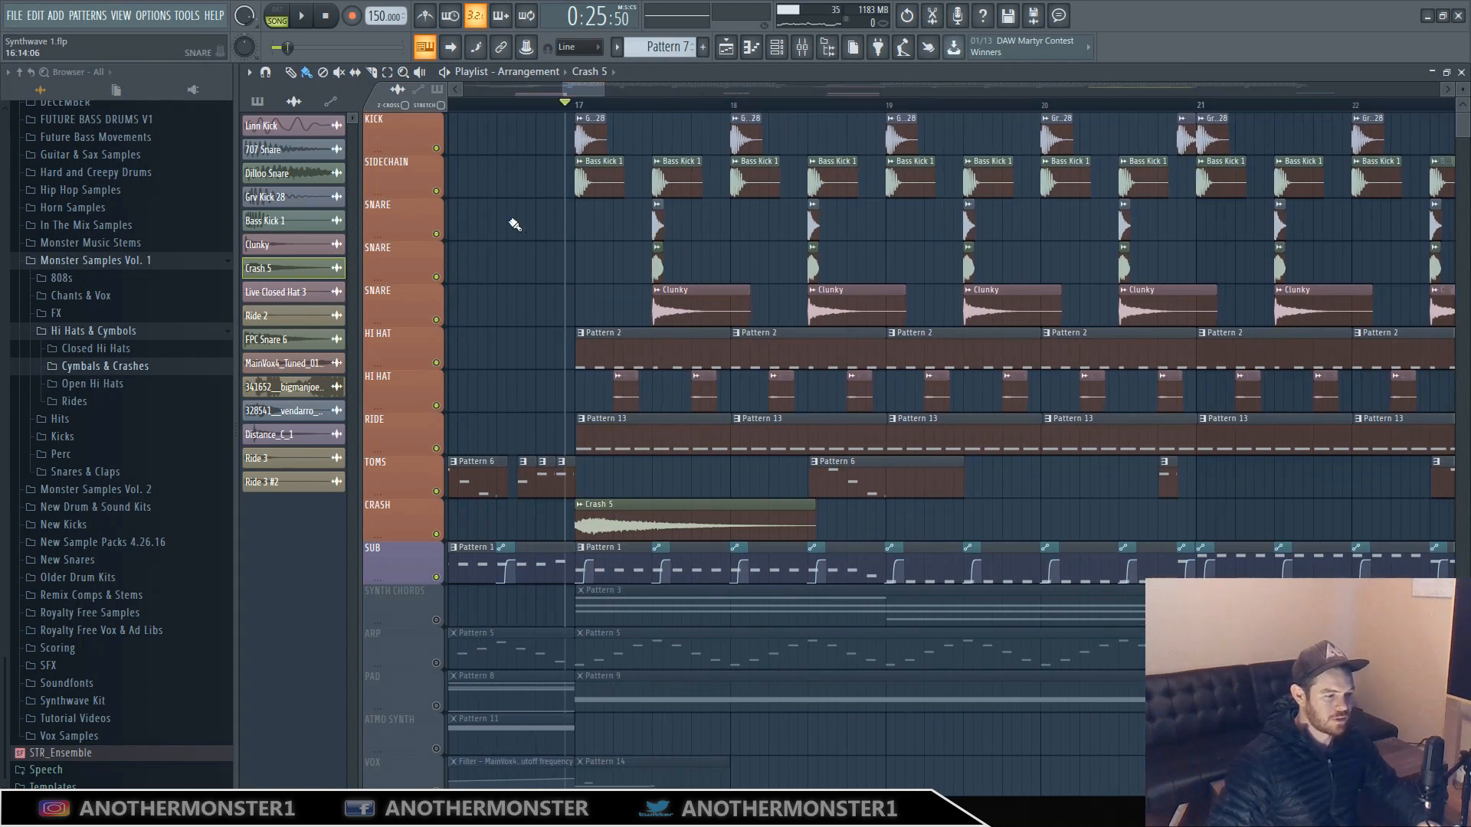
left_click(305, 20)
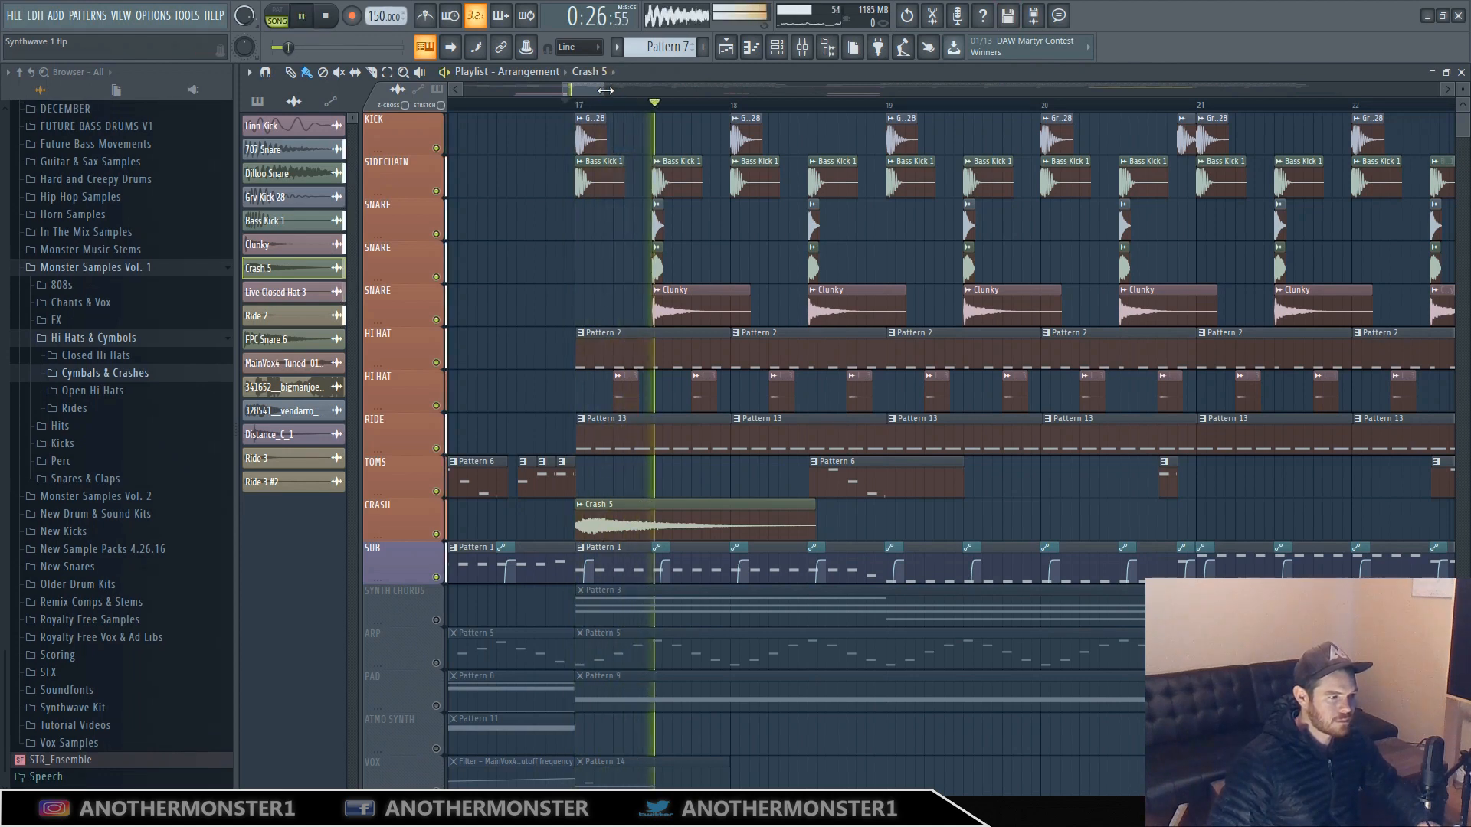
left_click_drag(612, 90, 632, 92)
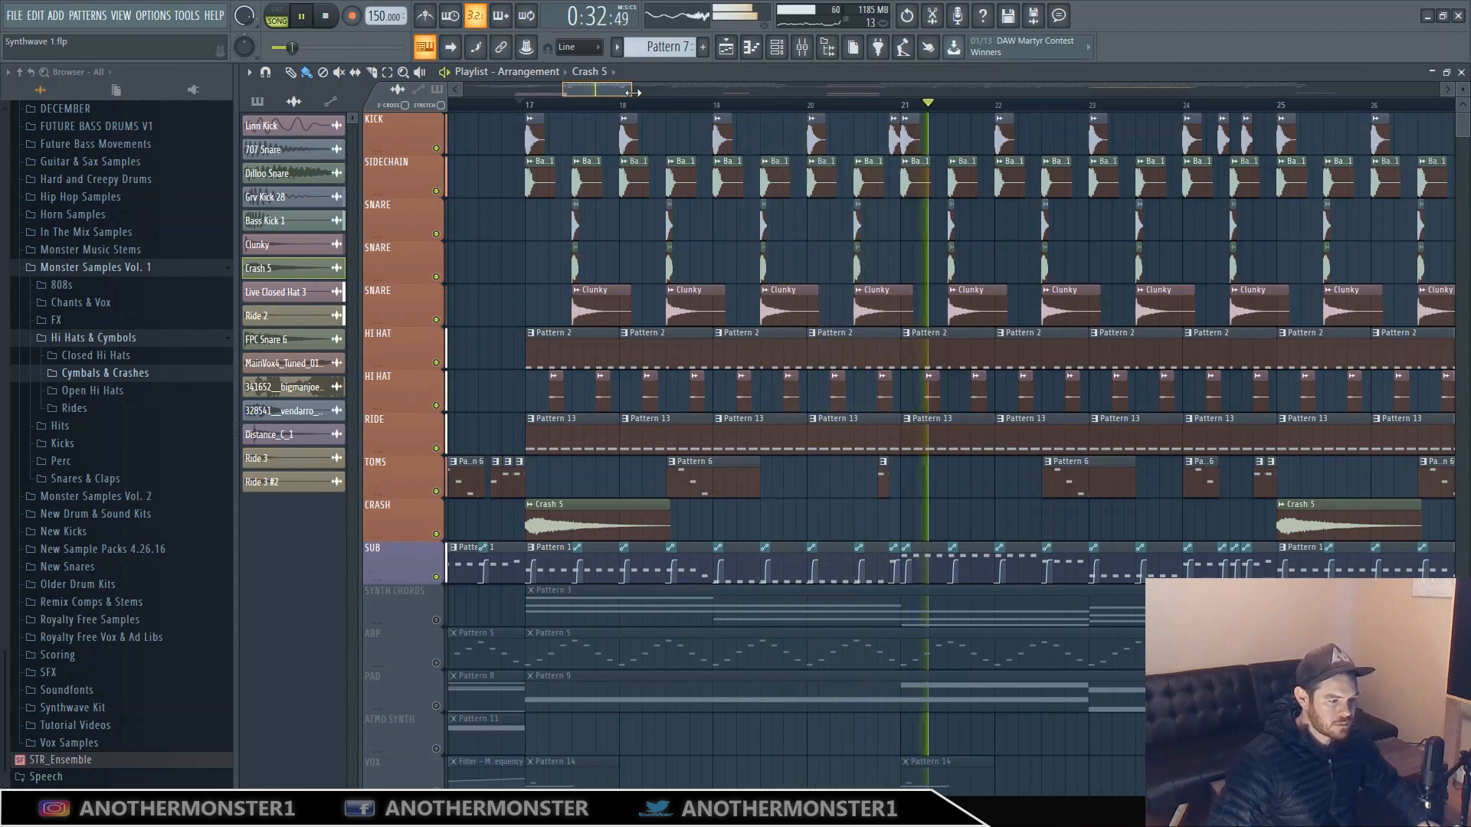
left_click_drag(632, 92, 675, 94)
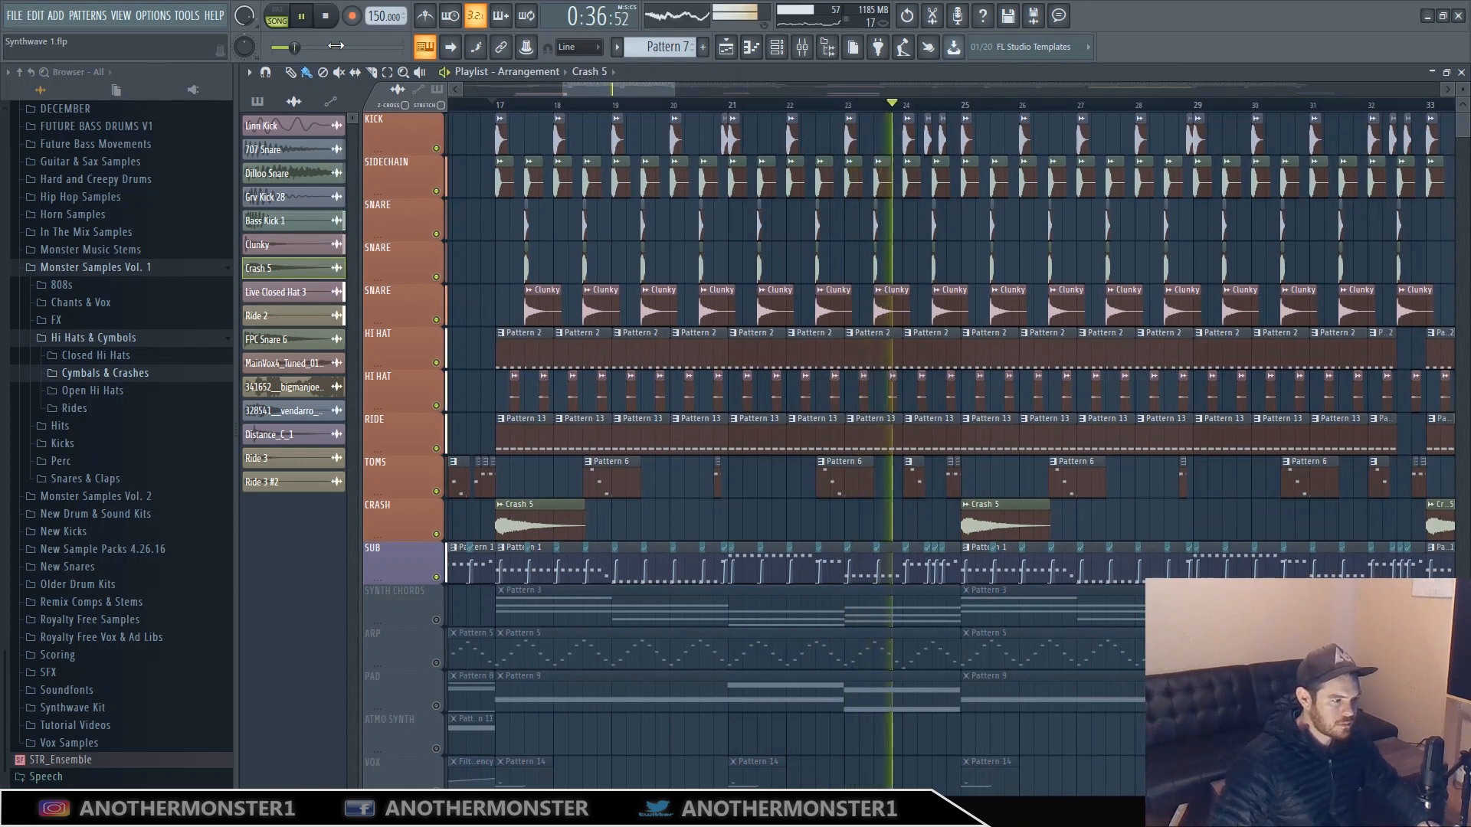
left_click(330, 21)
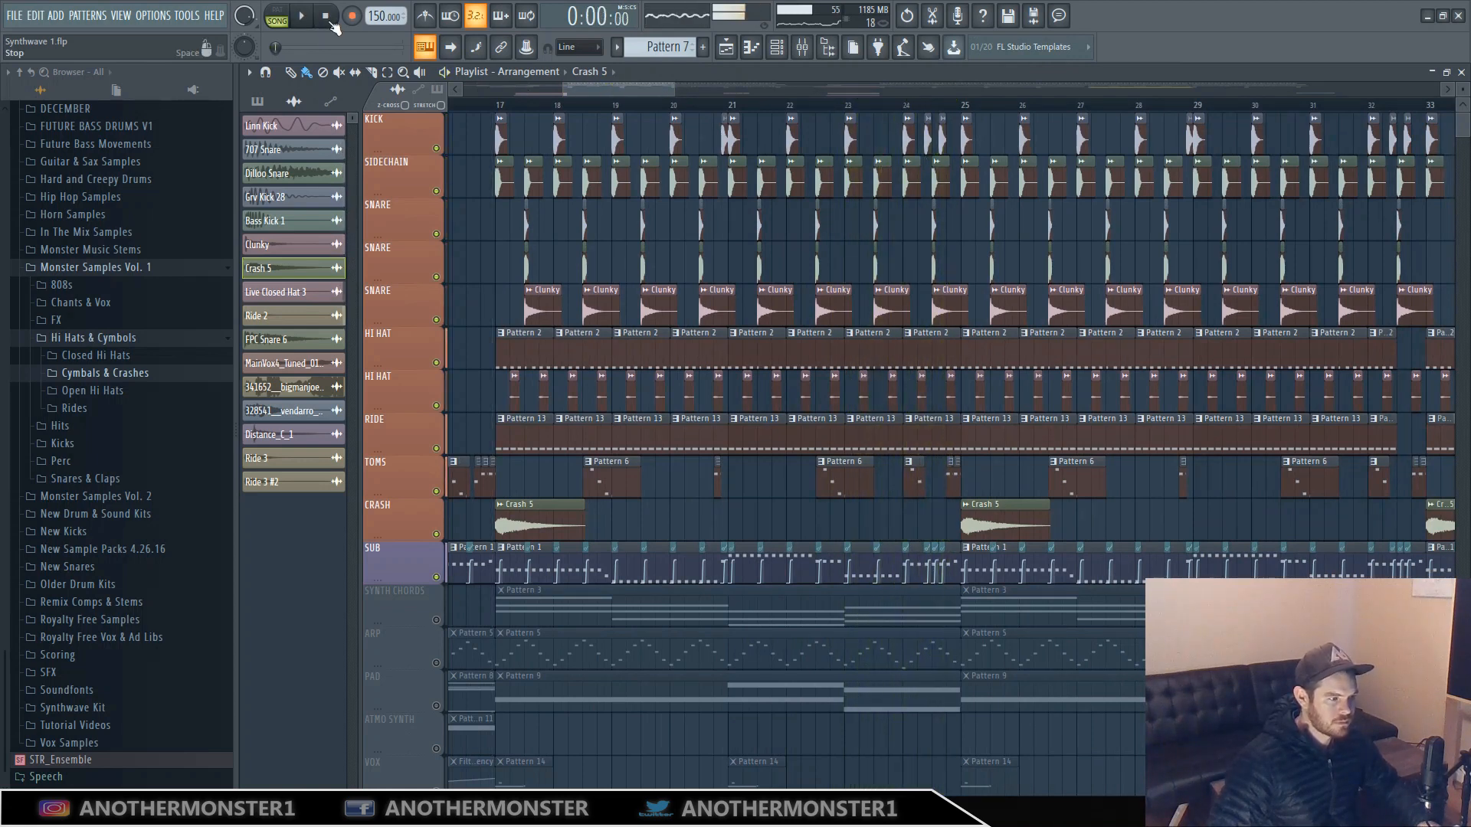
Solo the Synth Chords playlist track, select its Pattern 3 and bring up the channel rack.
left_click_drag(662, 89, 612, 89)
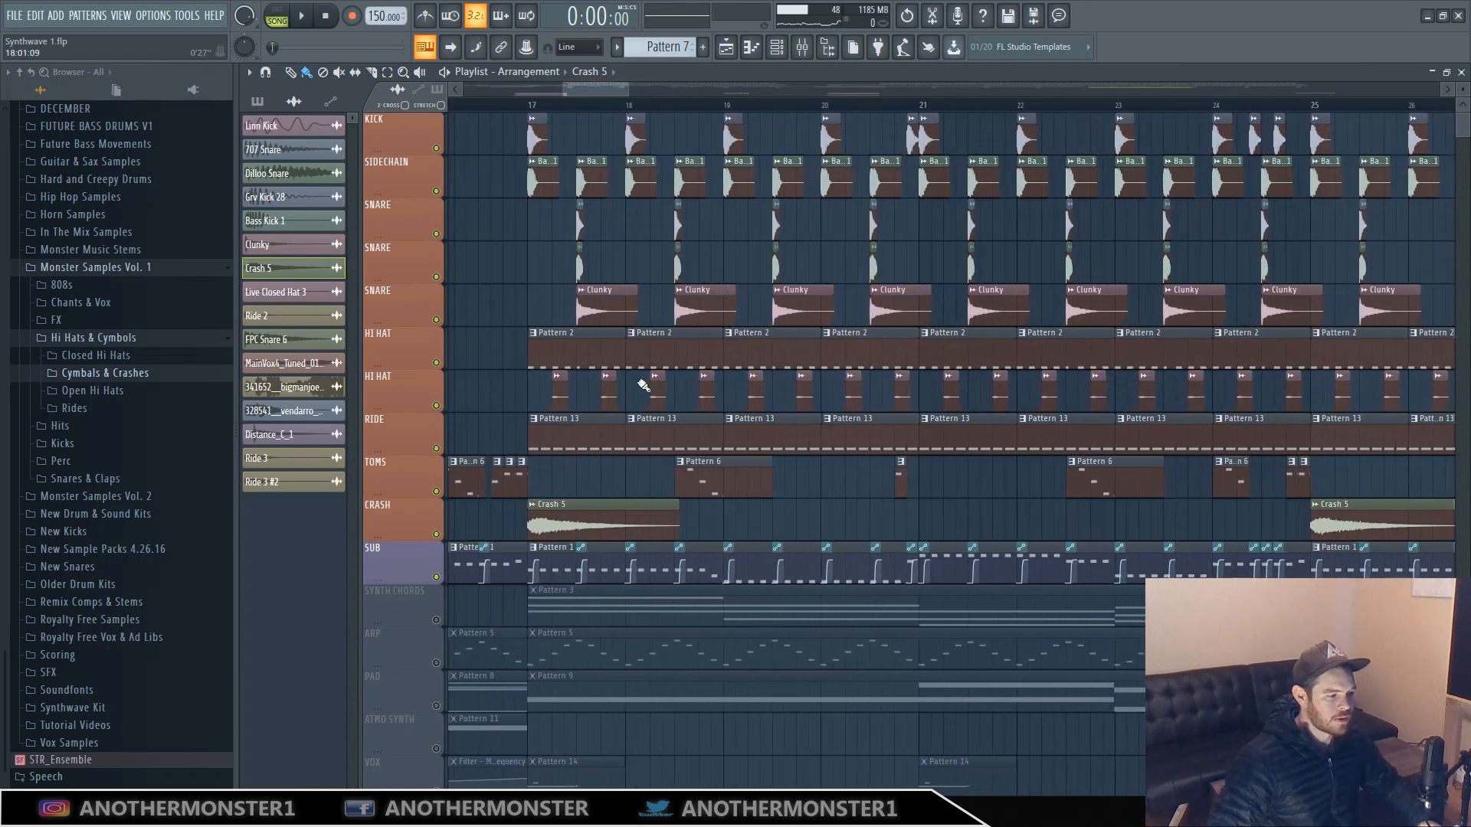
scroll(645, 383, "down", 2)
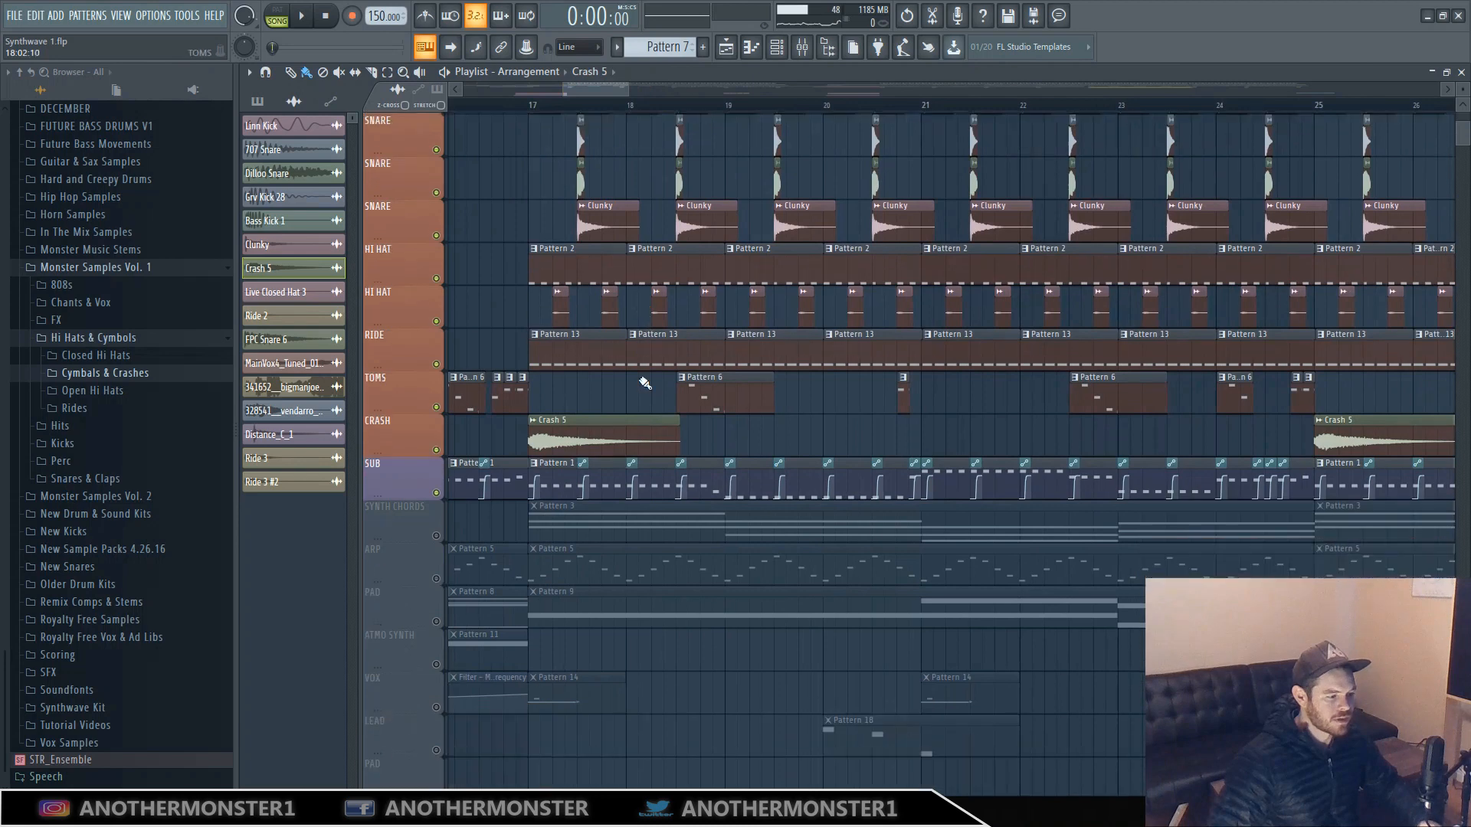
right_click(437, 535)
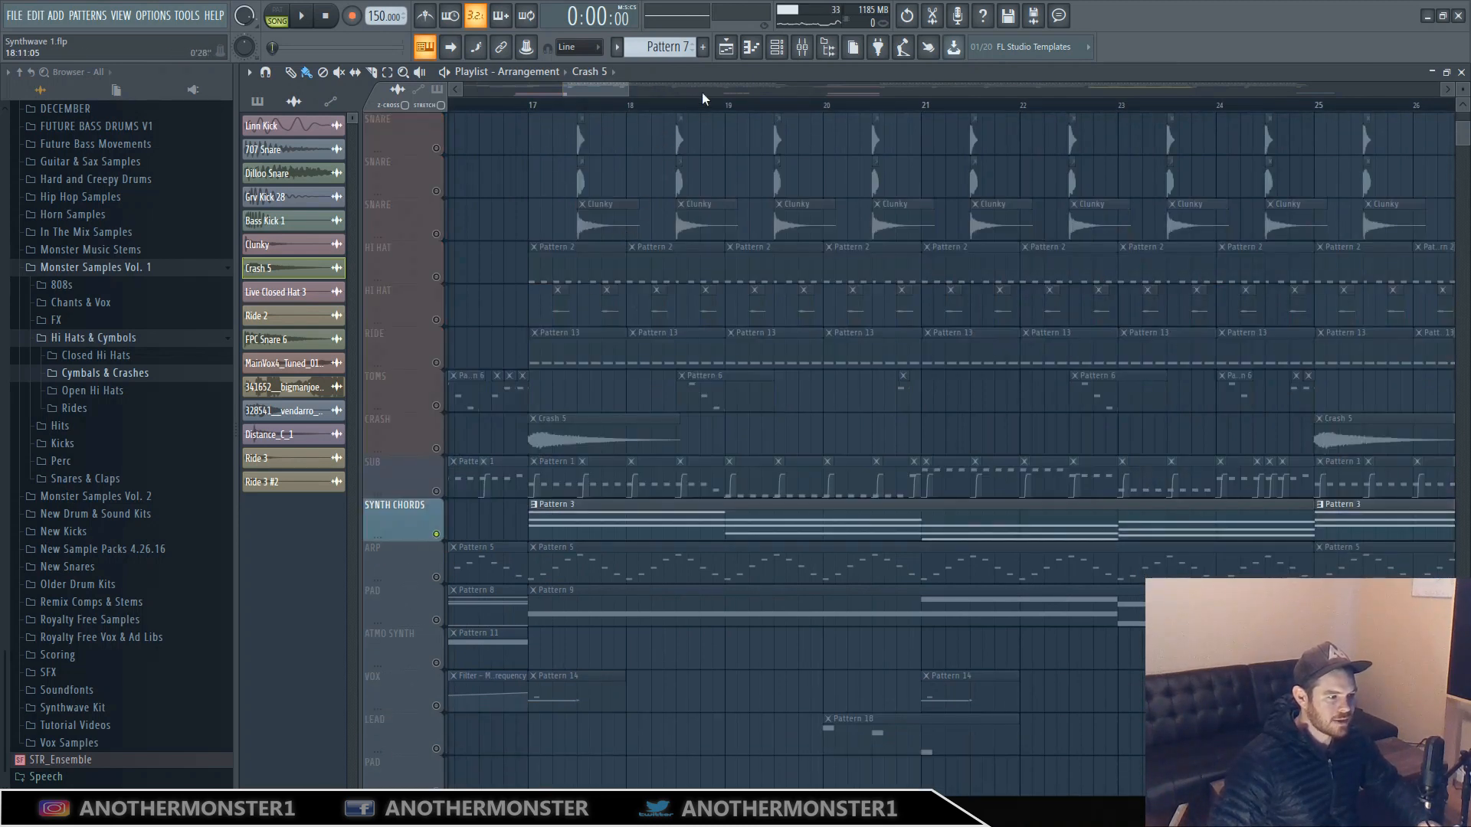
key("F5")
key("F5")
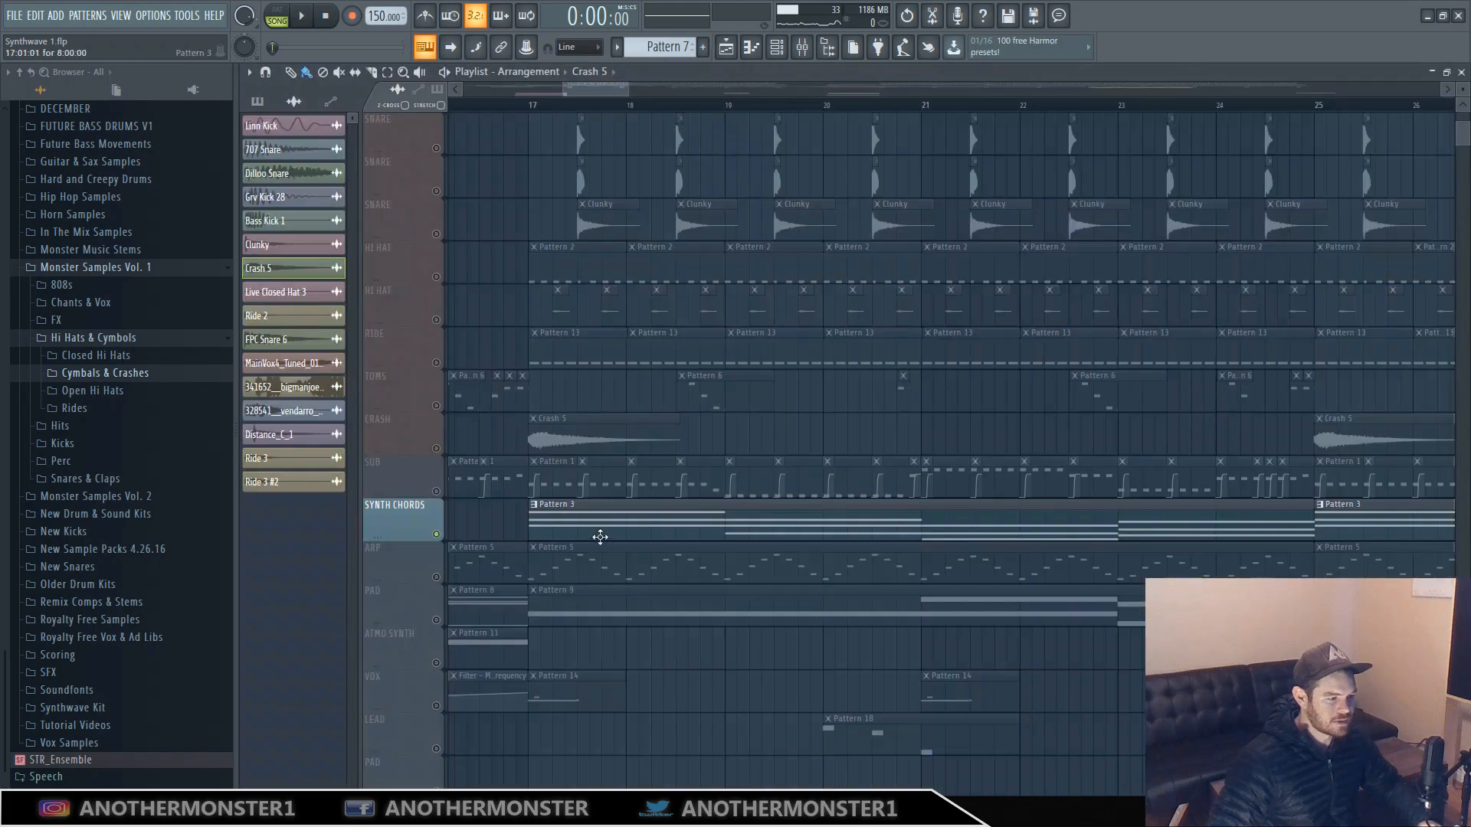
left_click(600, 537)
left_click(725, 47)
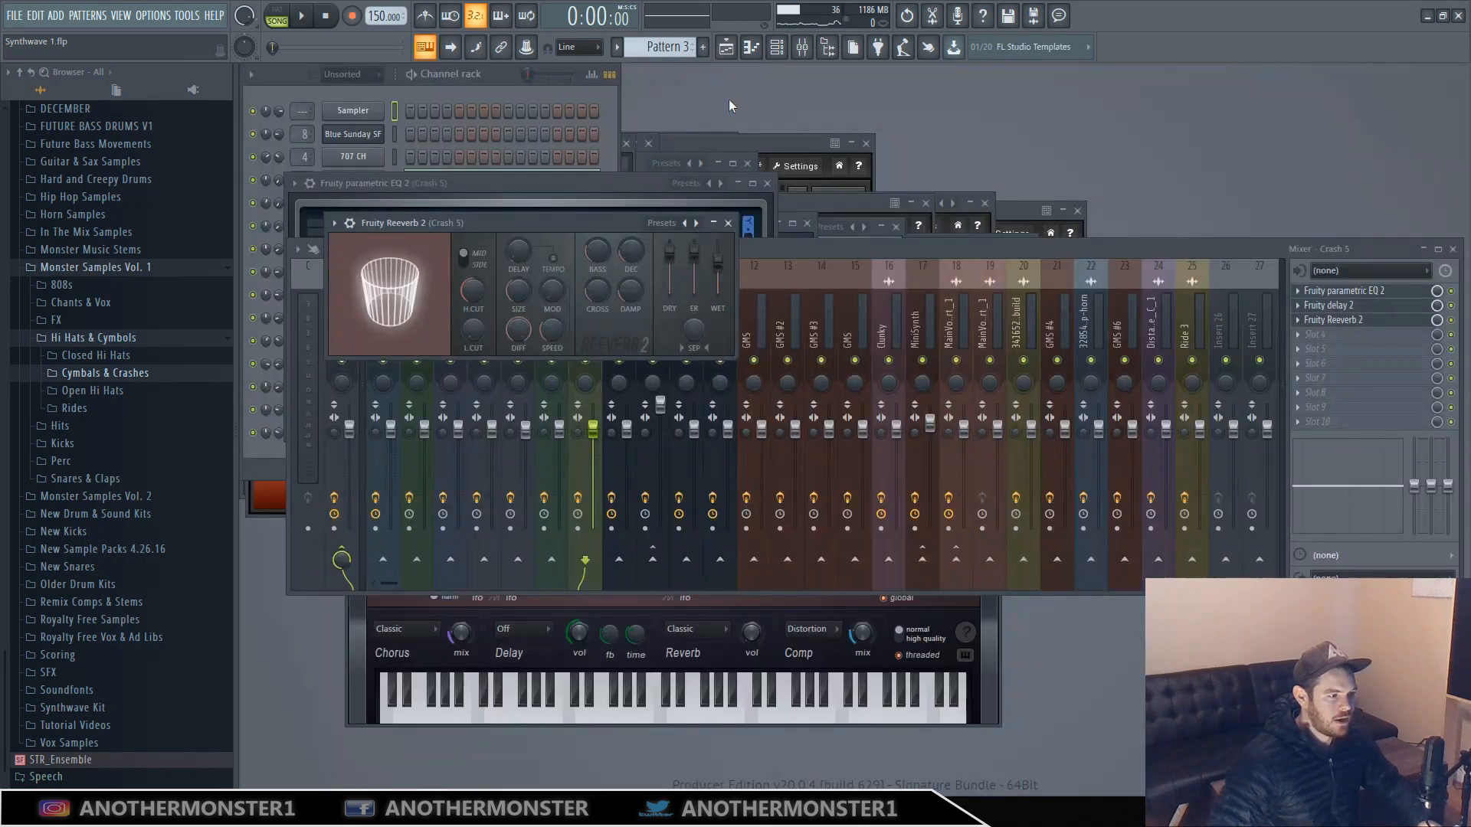
key("F6")
View the SimSynth oscillator settings and plugin options of the House channel.
left_click(353, 180)
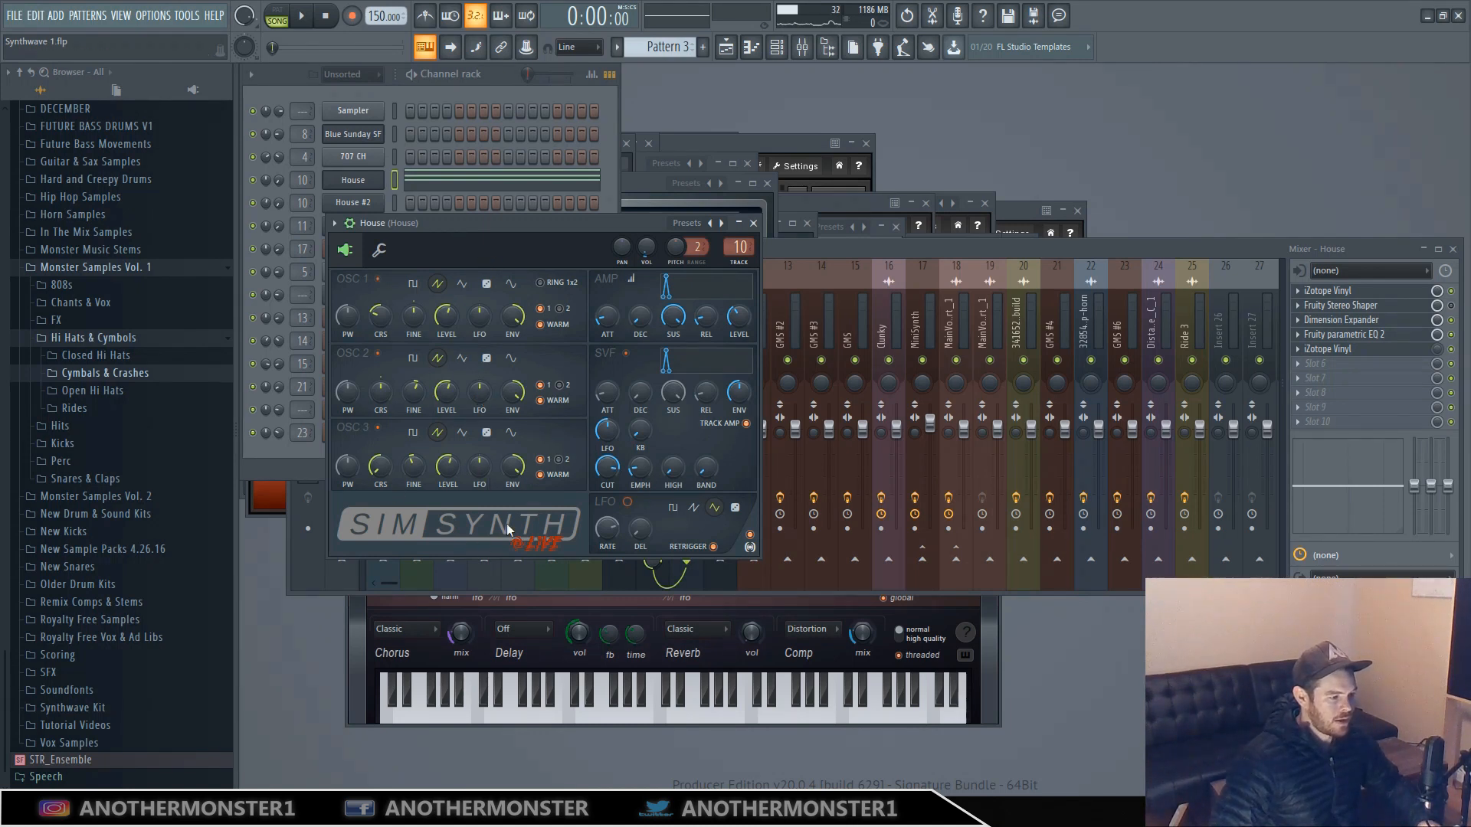
left_click_drag(444, 222, 484, 236)
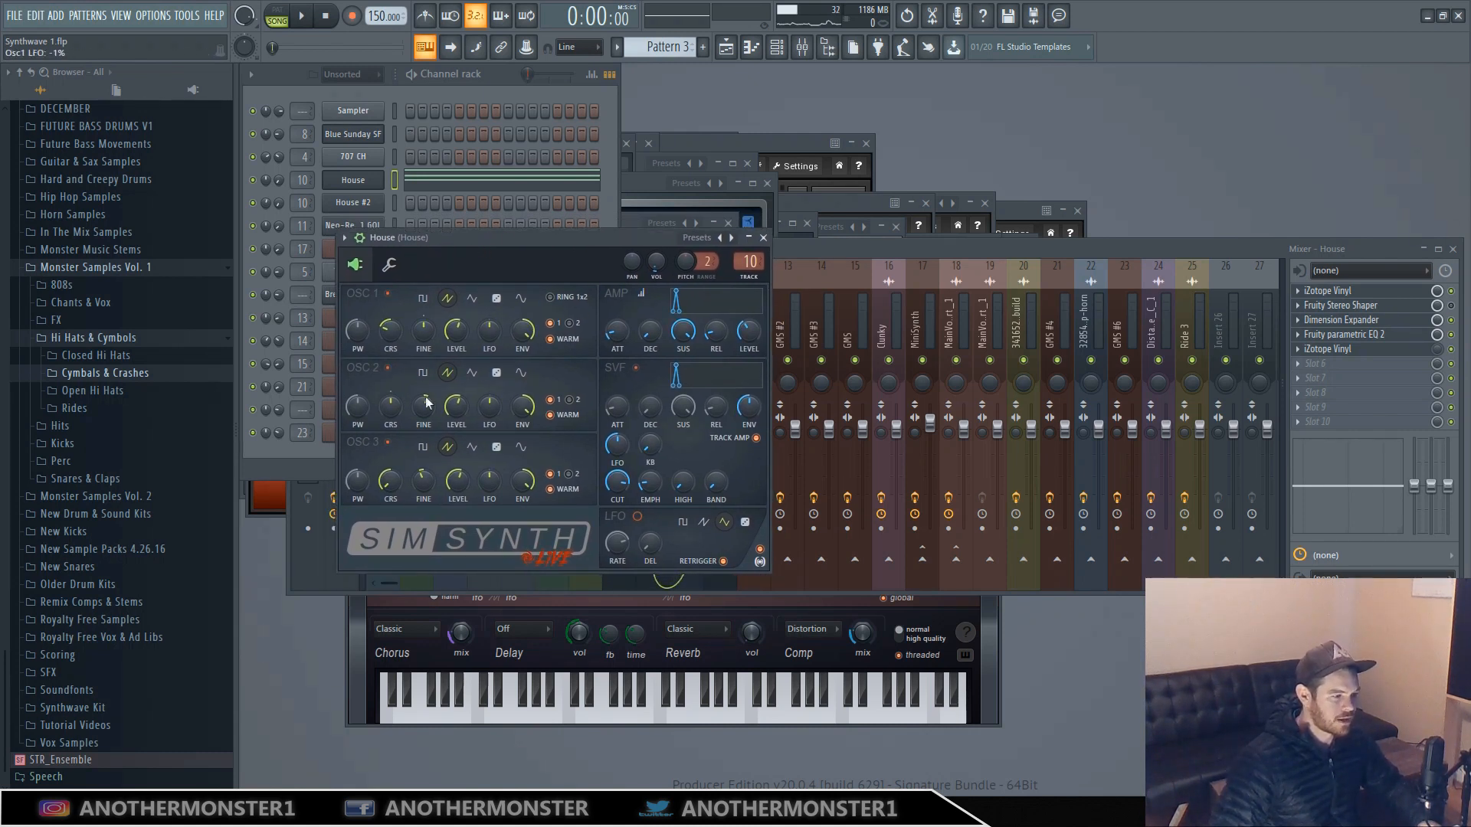
left_click(345, 239)
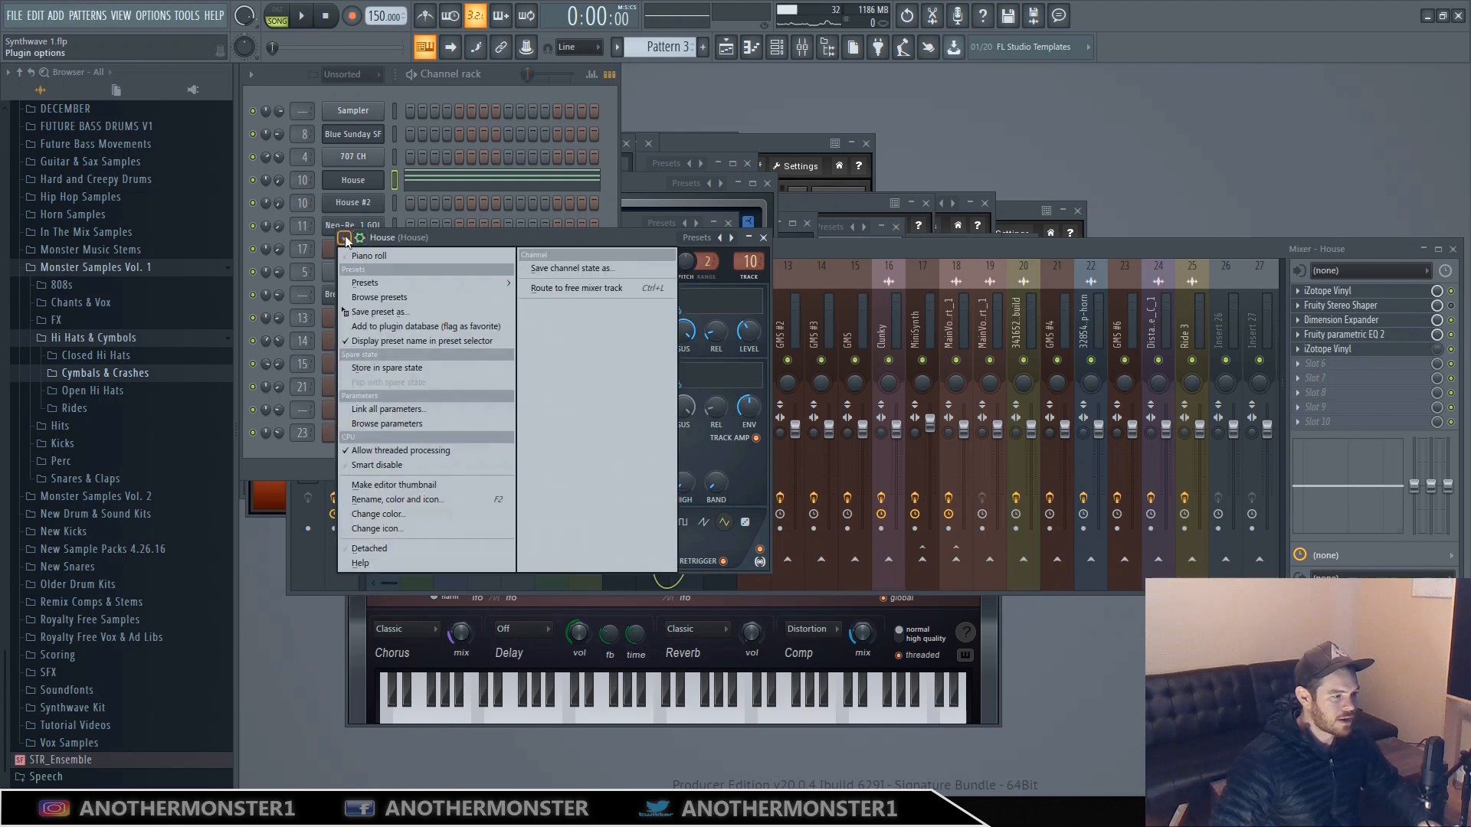
left_click(435, 238)
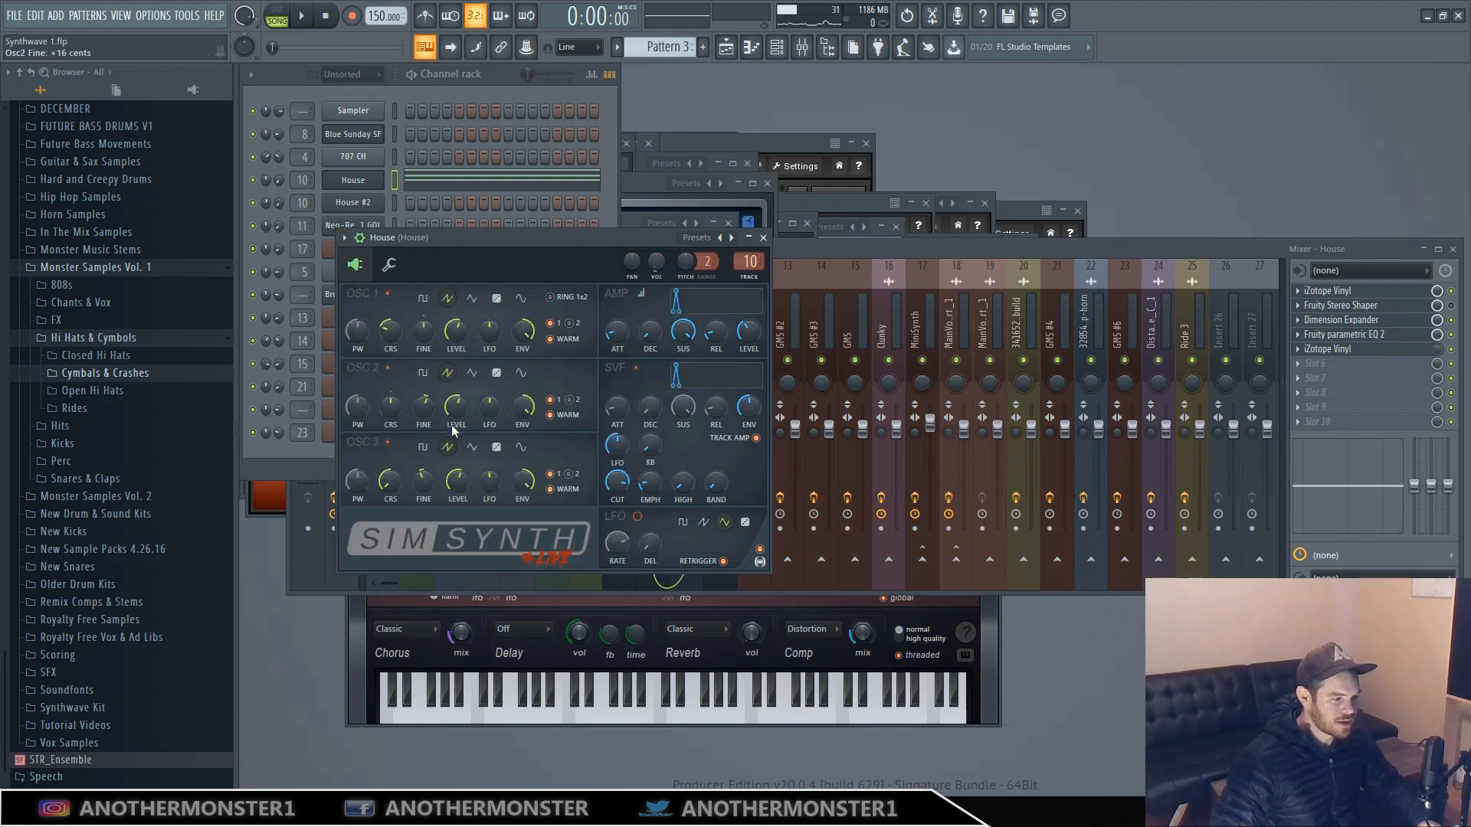
View the Fruity Stereo Shaper and slot 1 iZotope Vinyl settings on the House mixer track.
left_click(861, 245)
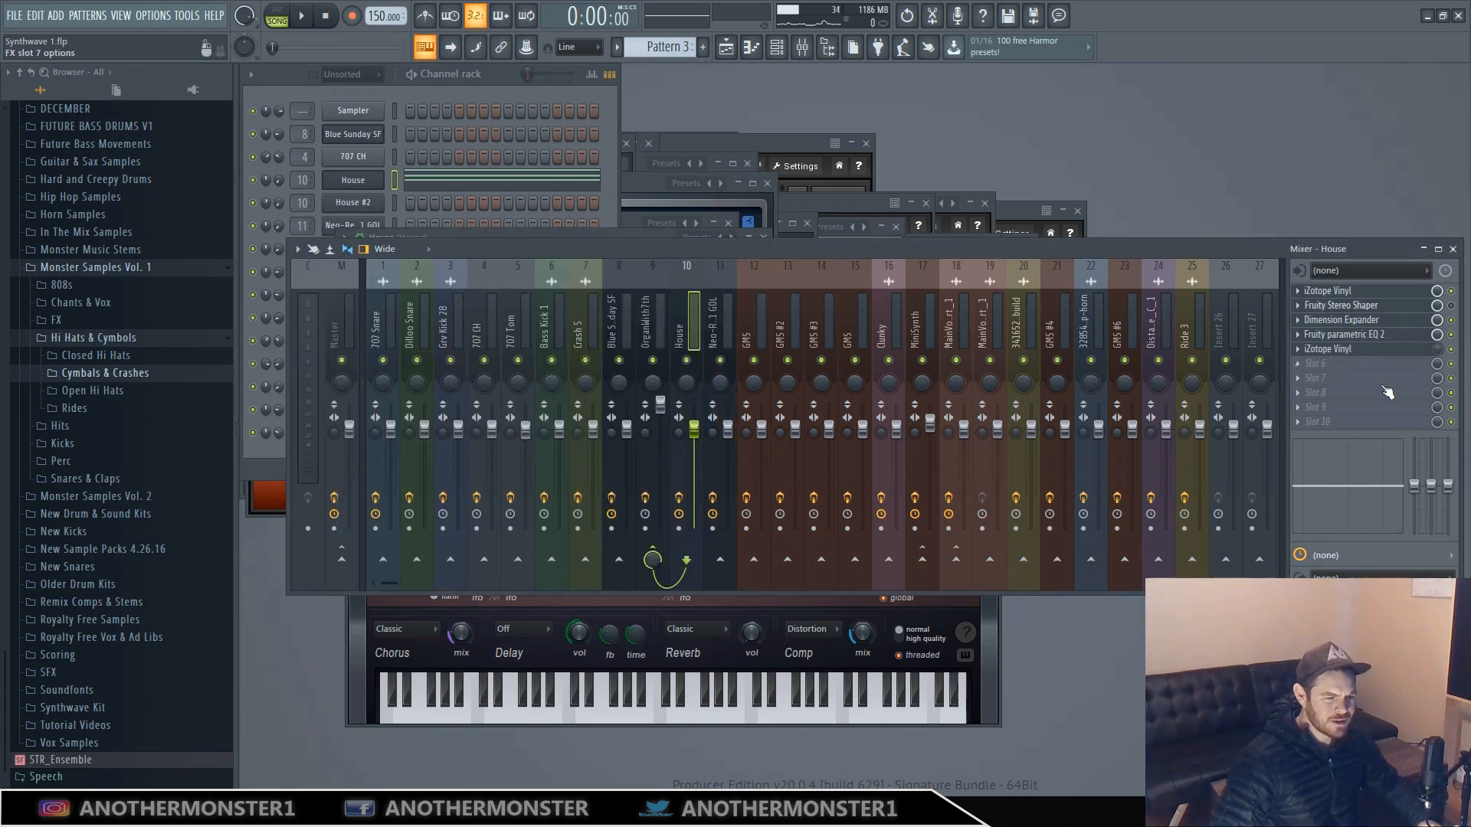
left_click(1370, 304)
left_click(1349, 291)
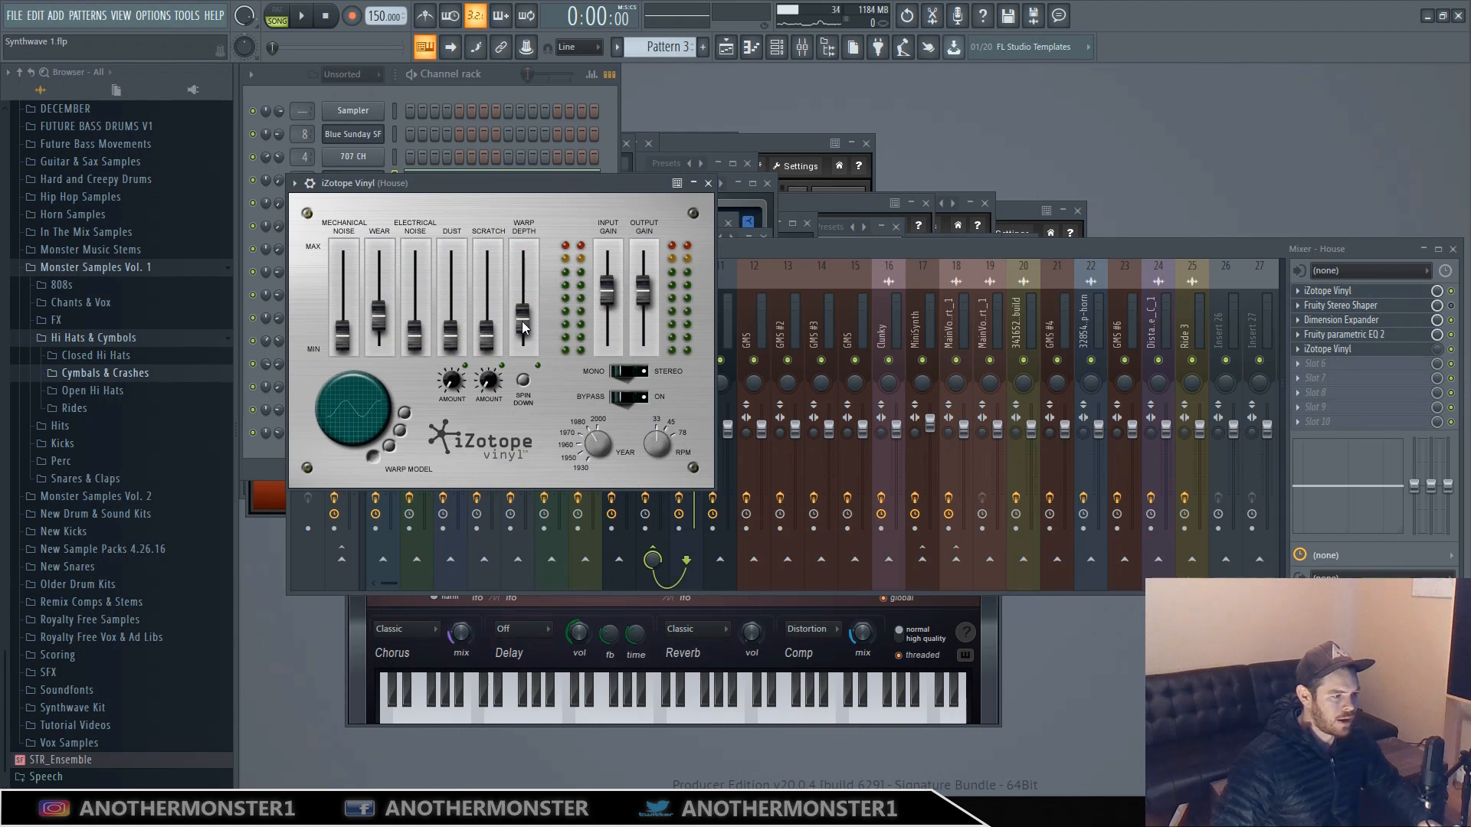
left_click(936, 253)
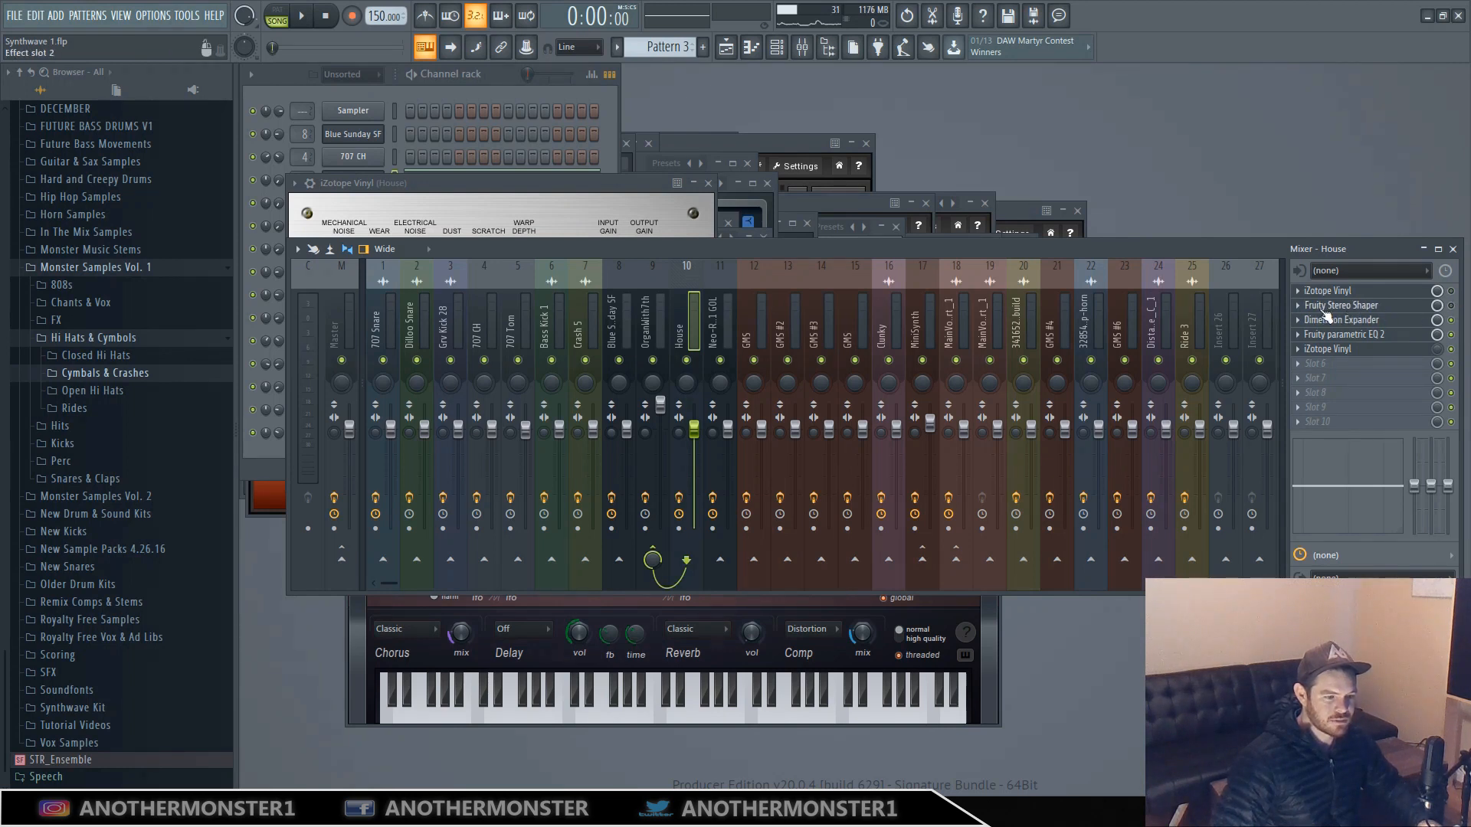
Toggle the slot 5 iZotope Vinyl on the House track and audition Pattern 3 twice in pattern mode.
left_click(1451, 349)
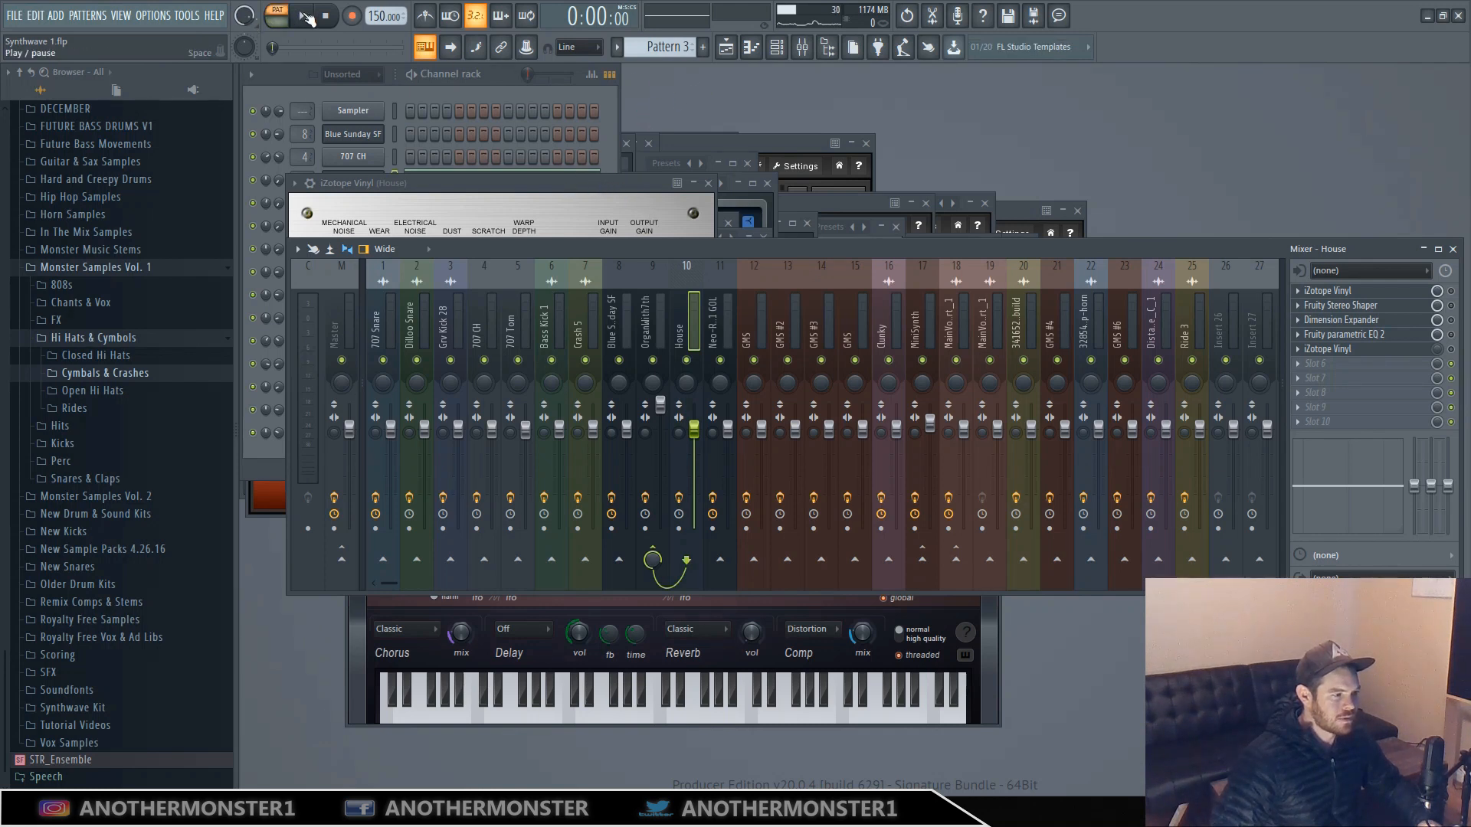
left_click(277, 10)
left_click(306, 18)
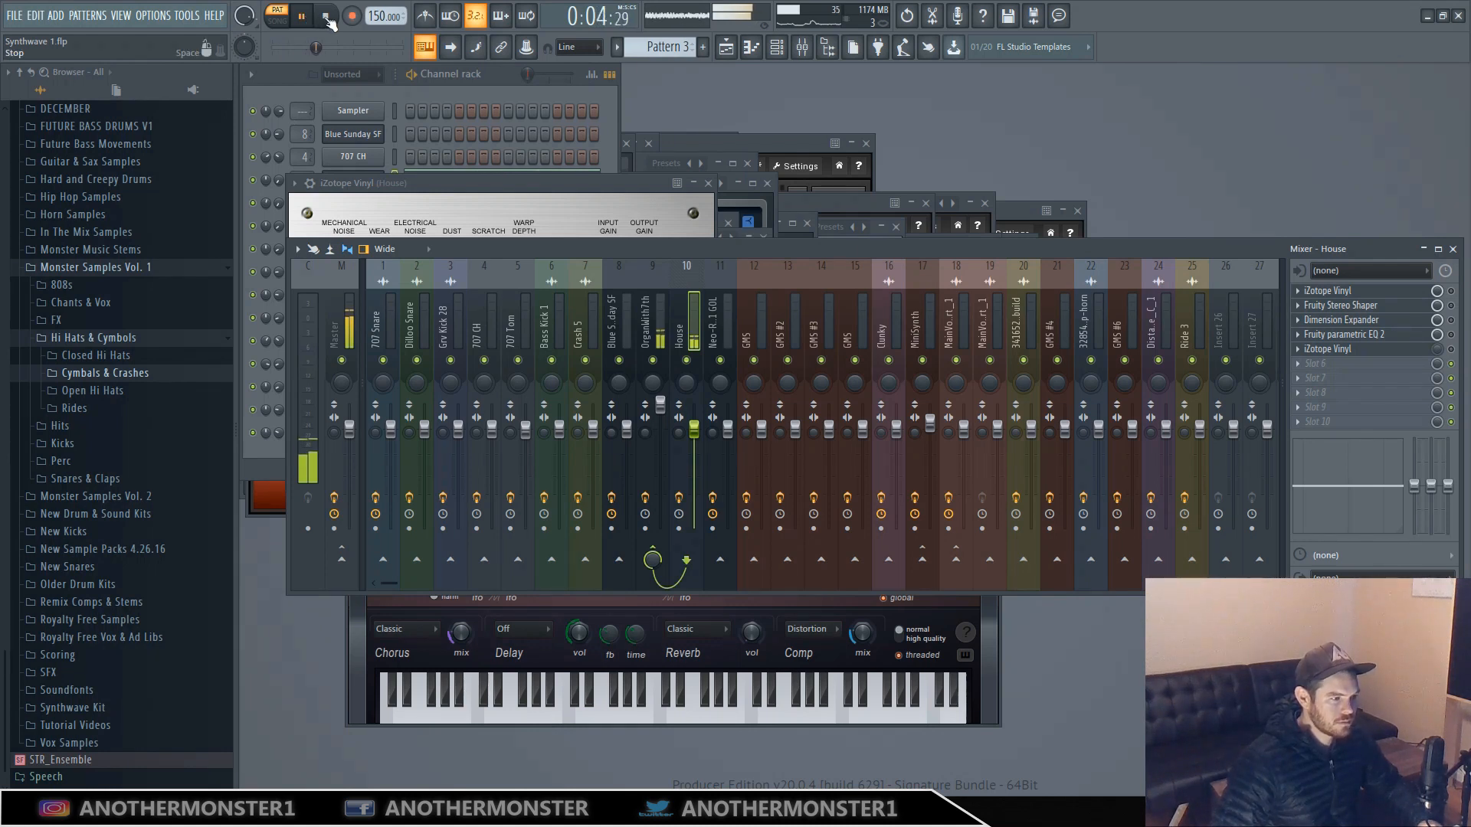
left_click(327, 18)
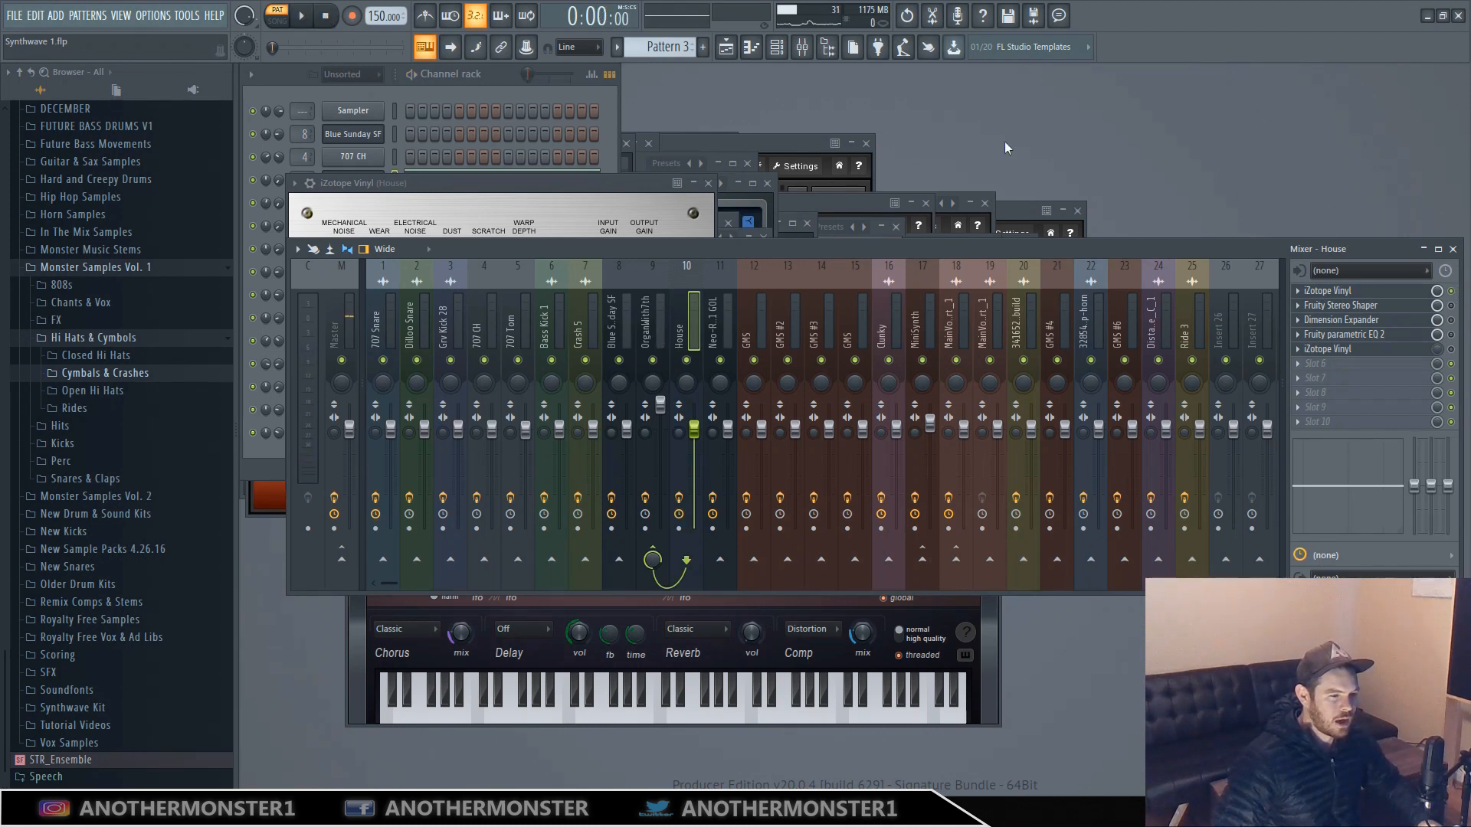
left_click(305, 18)
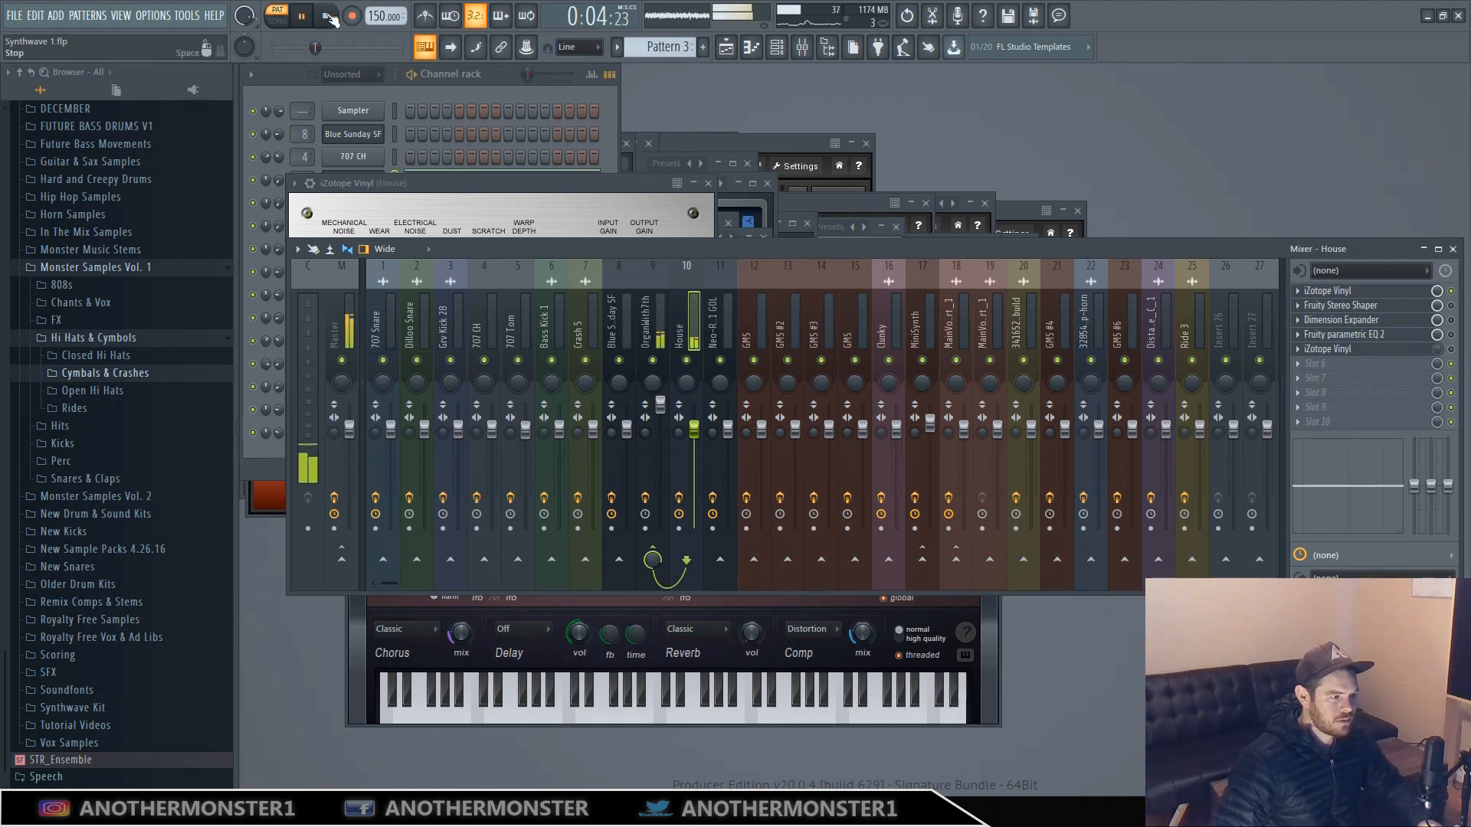
left_click(330, 18)
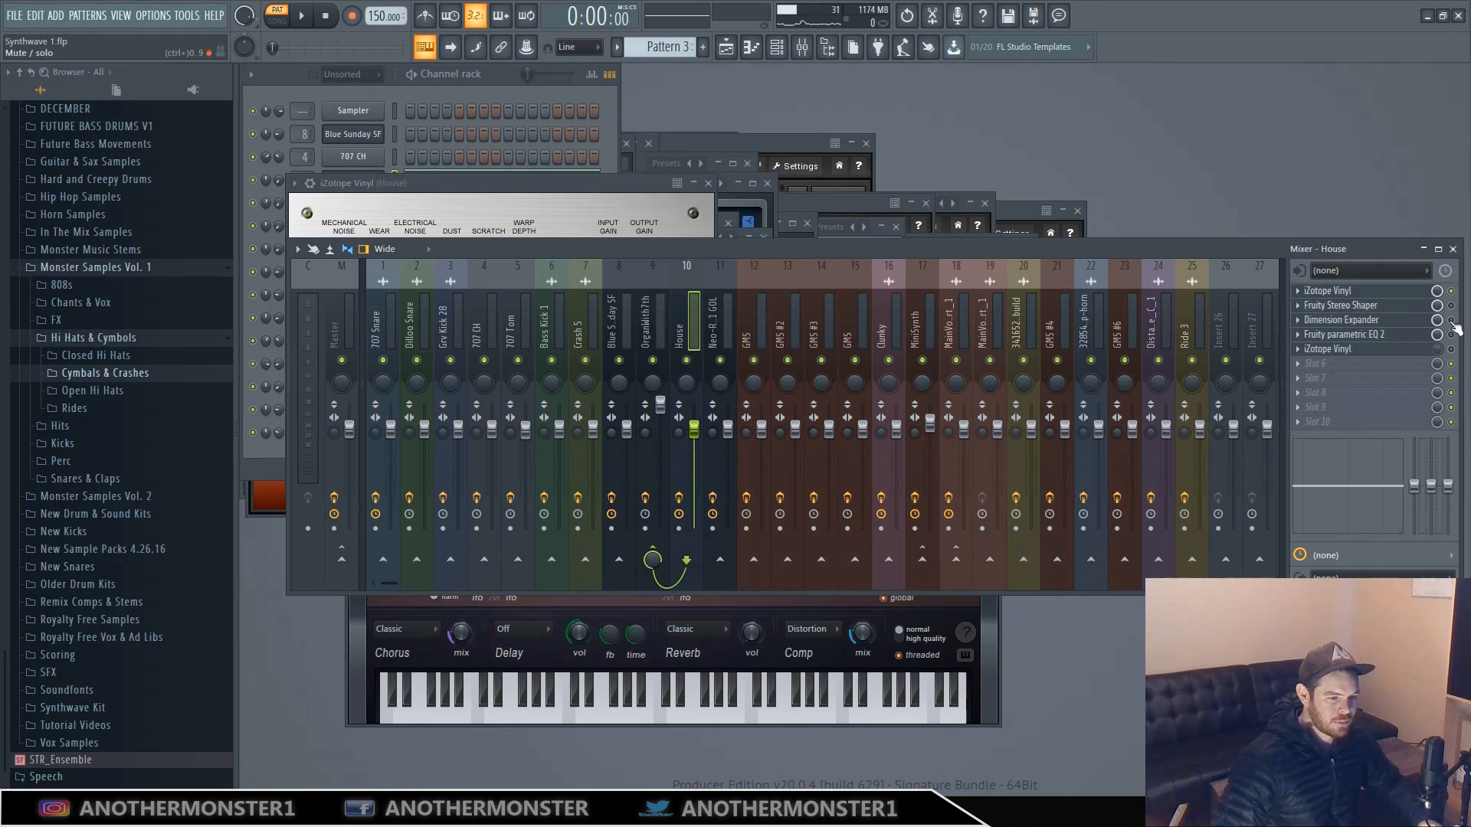
View the House track's Fruity parametric EQ 2 and Dimension Expander settings, and briefly play Pattern 3 again.
left_click(1337, 334)
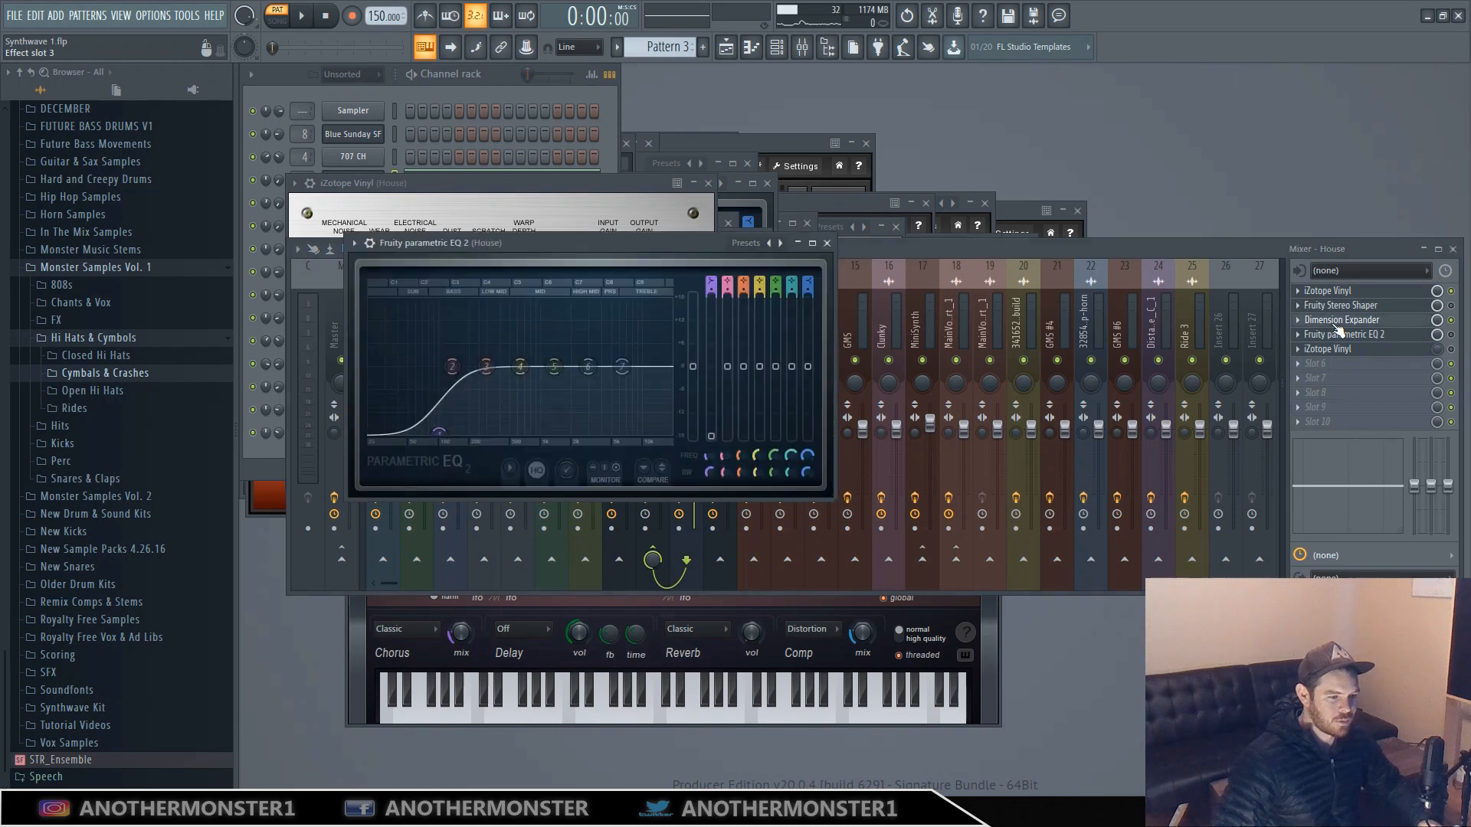
left_click(1339, 319)
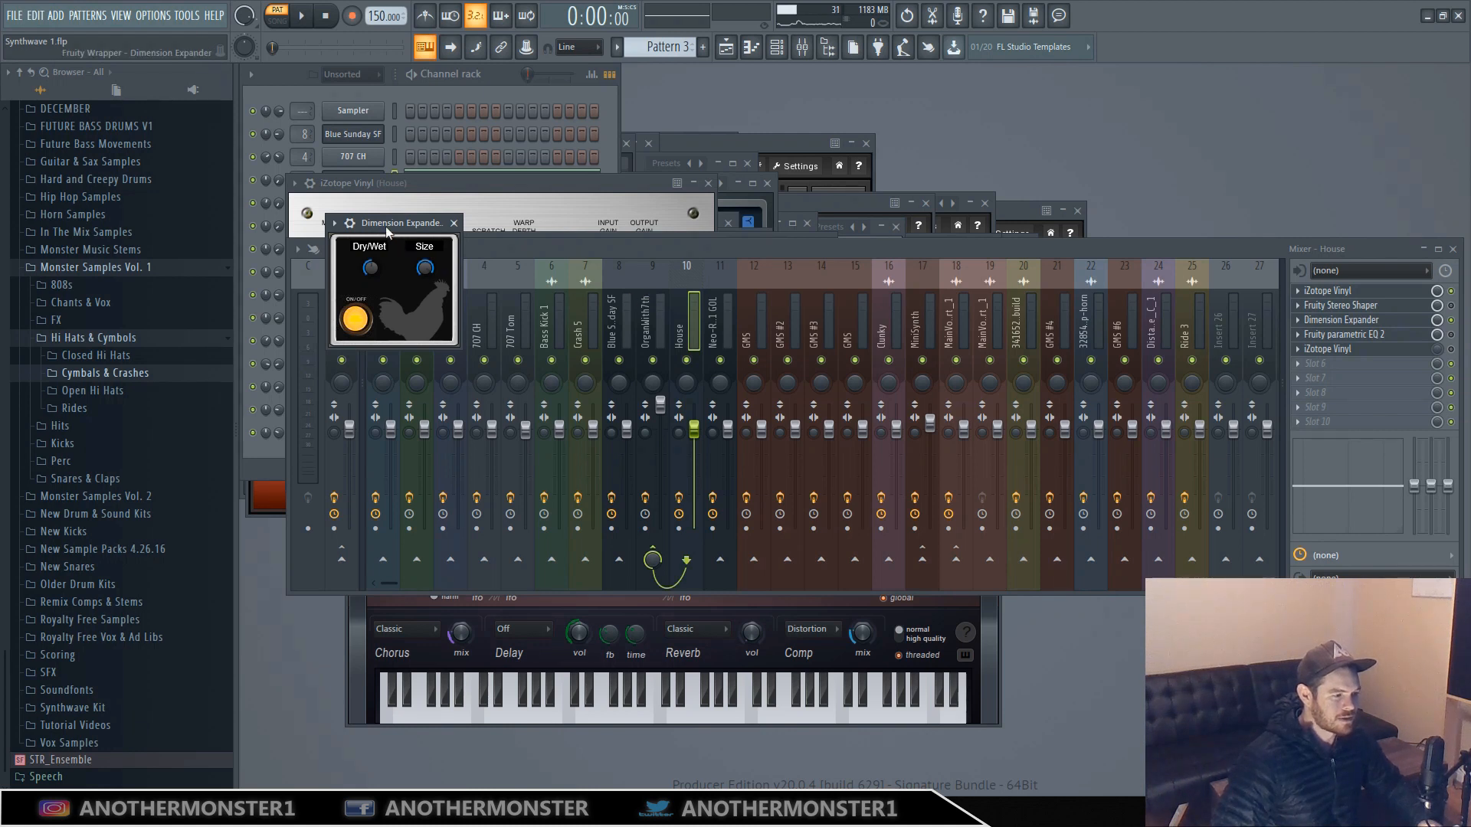
left_click_drag(385, 227, 453, 296)
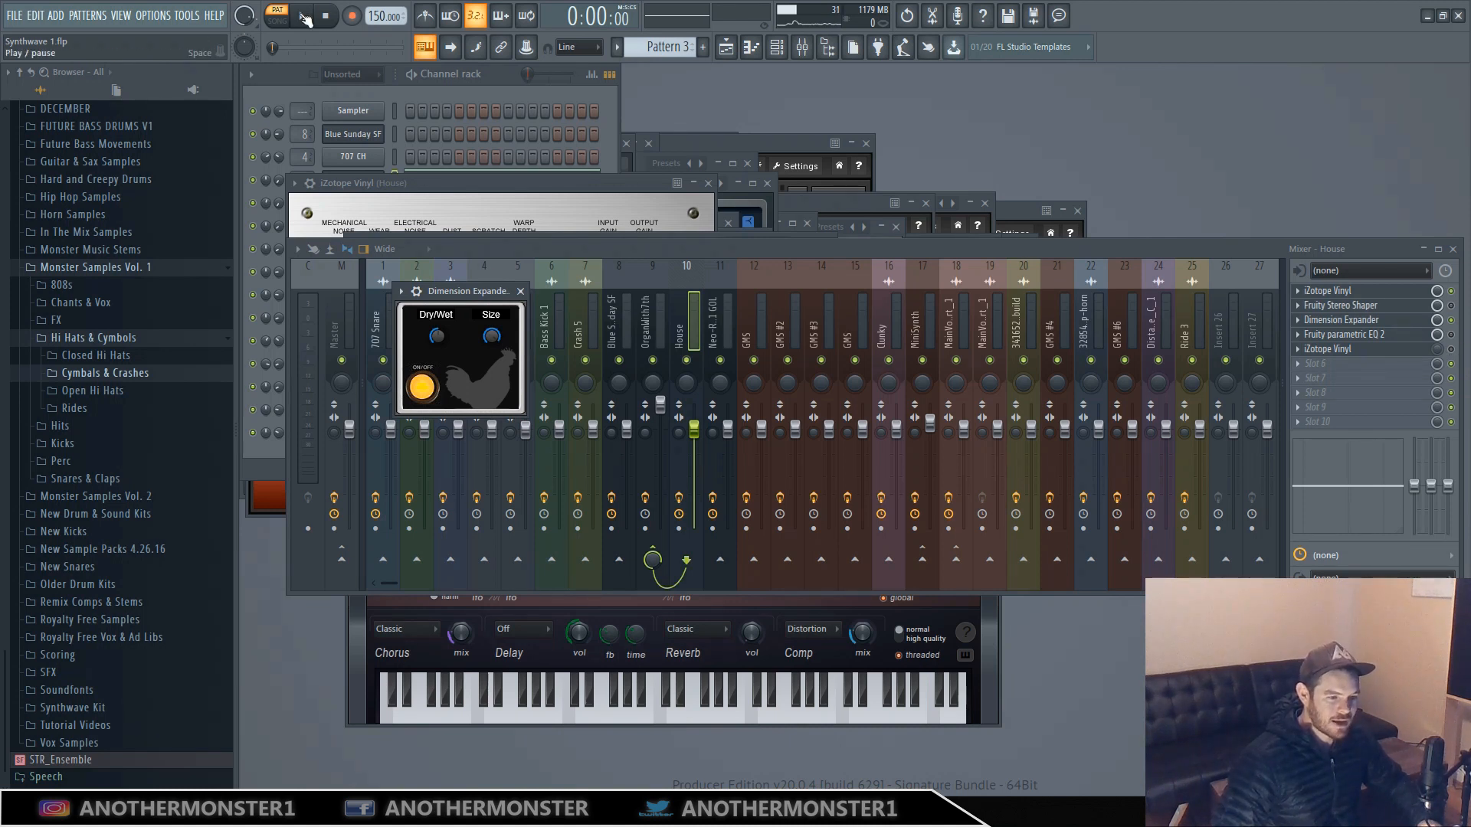
left_click(304, 19)
left_click(328, 17)
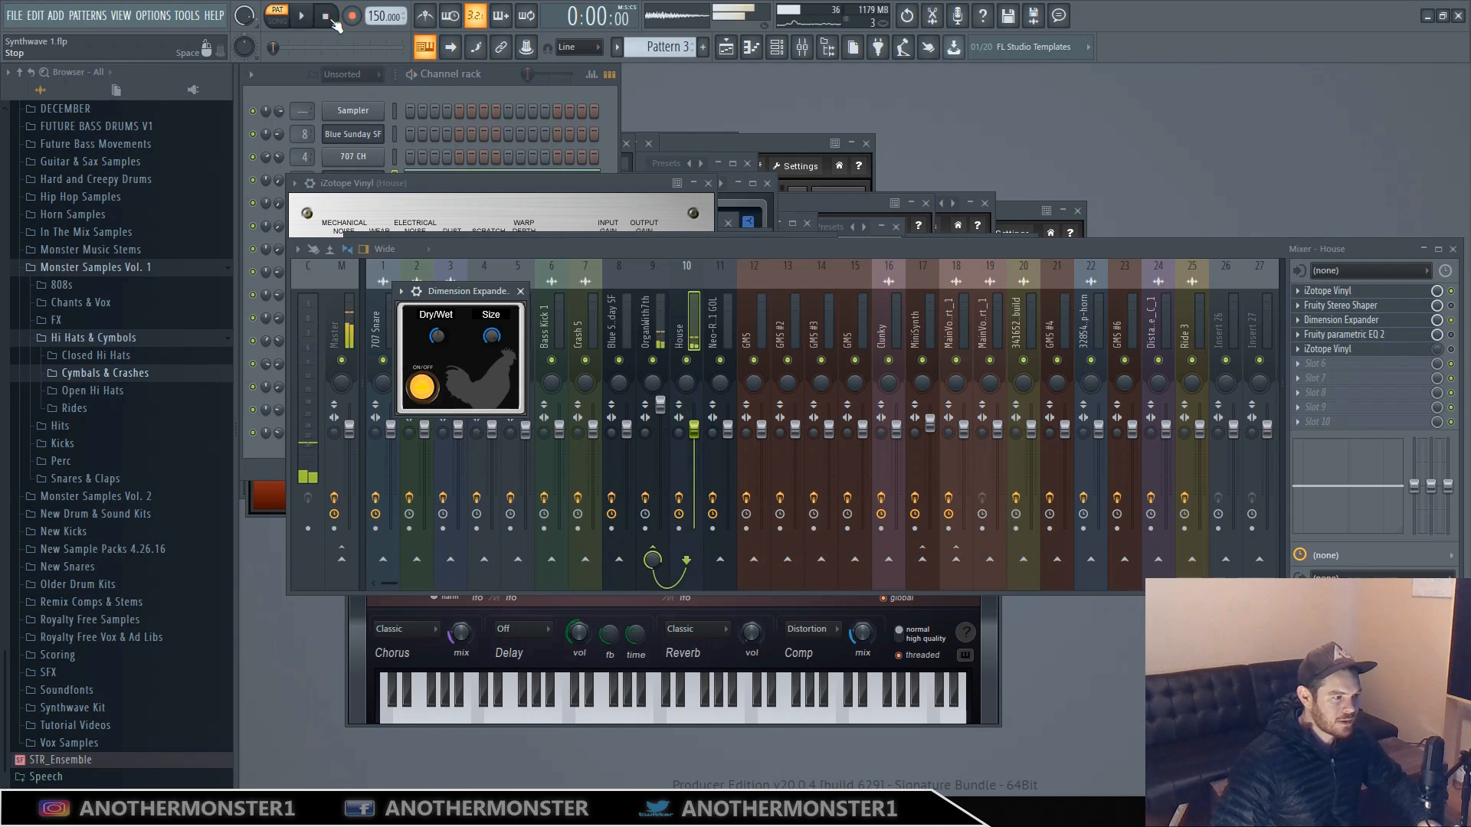
Toggle the House track's Fruity parametric EQ 2, view the slot 5 iZotope Vinyl and the EQ curve, and audition Pattern 3.
left_click(1451, 336)
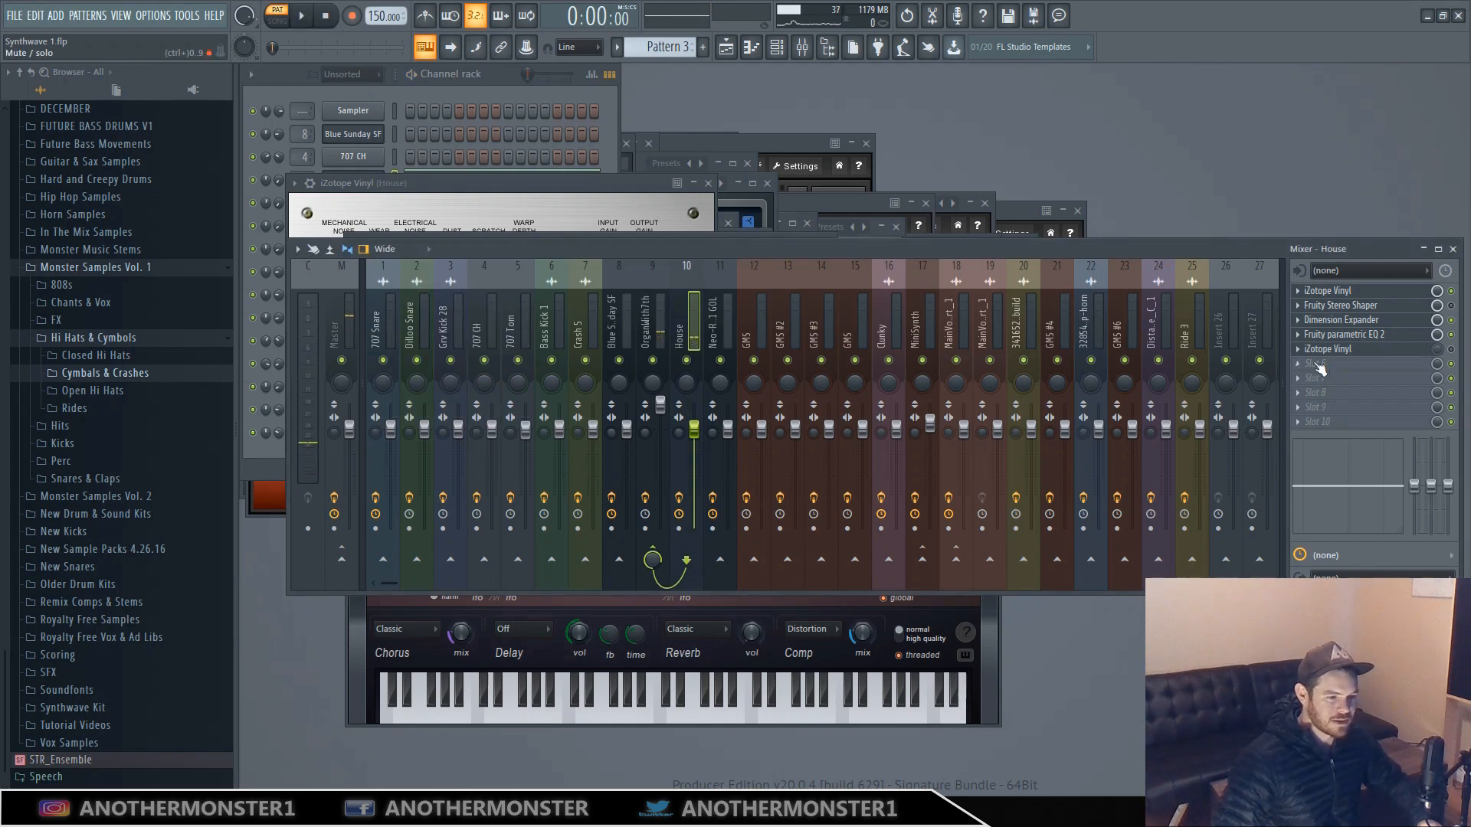
left_click(1340, 349)
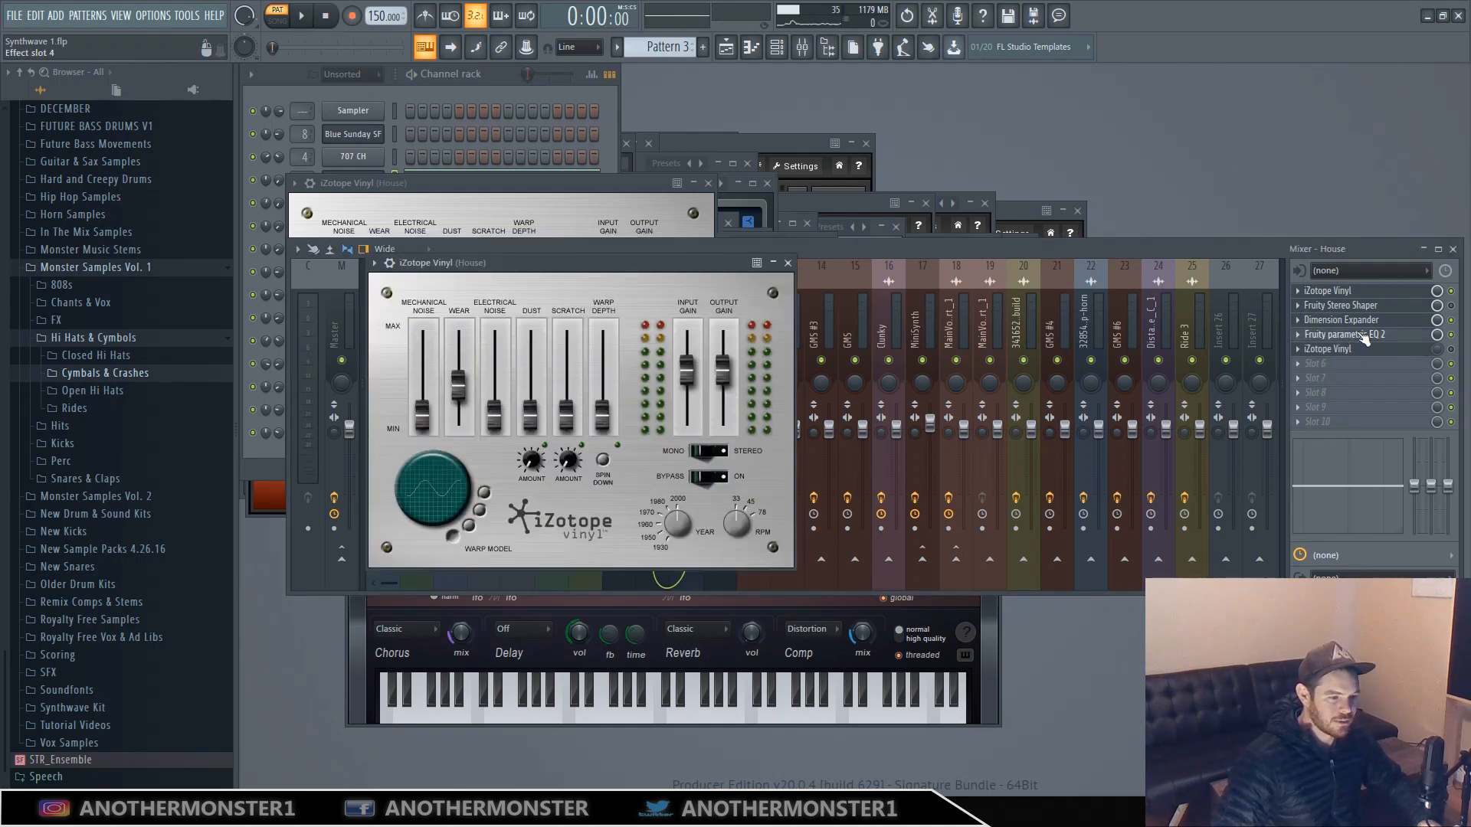
left_click(1342, 335)
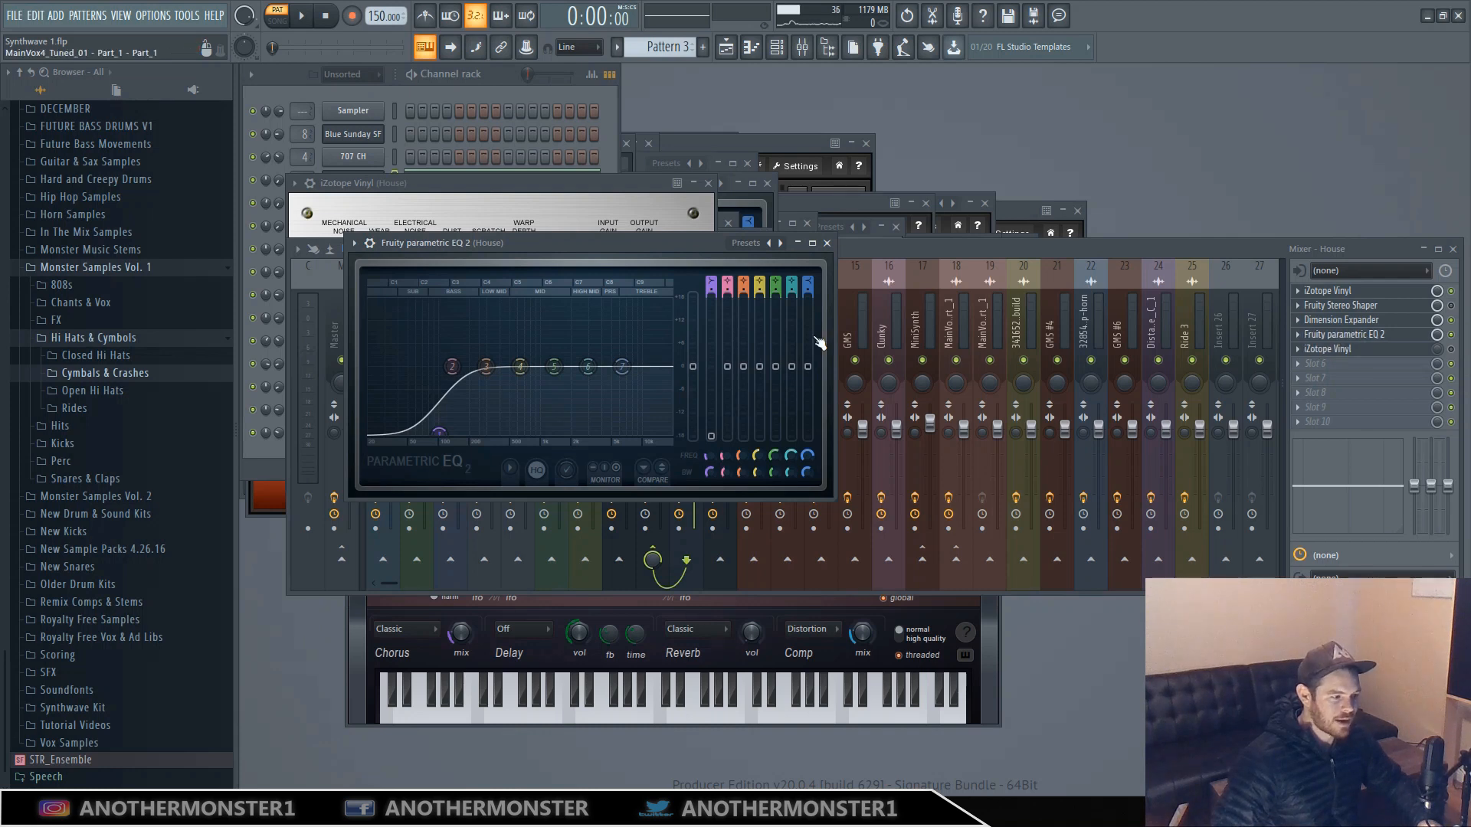
key("space")
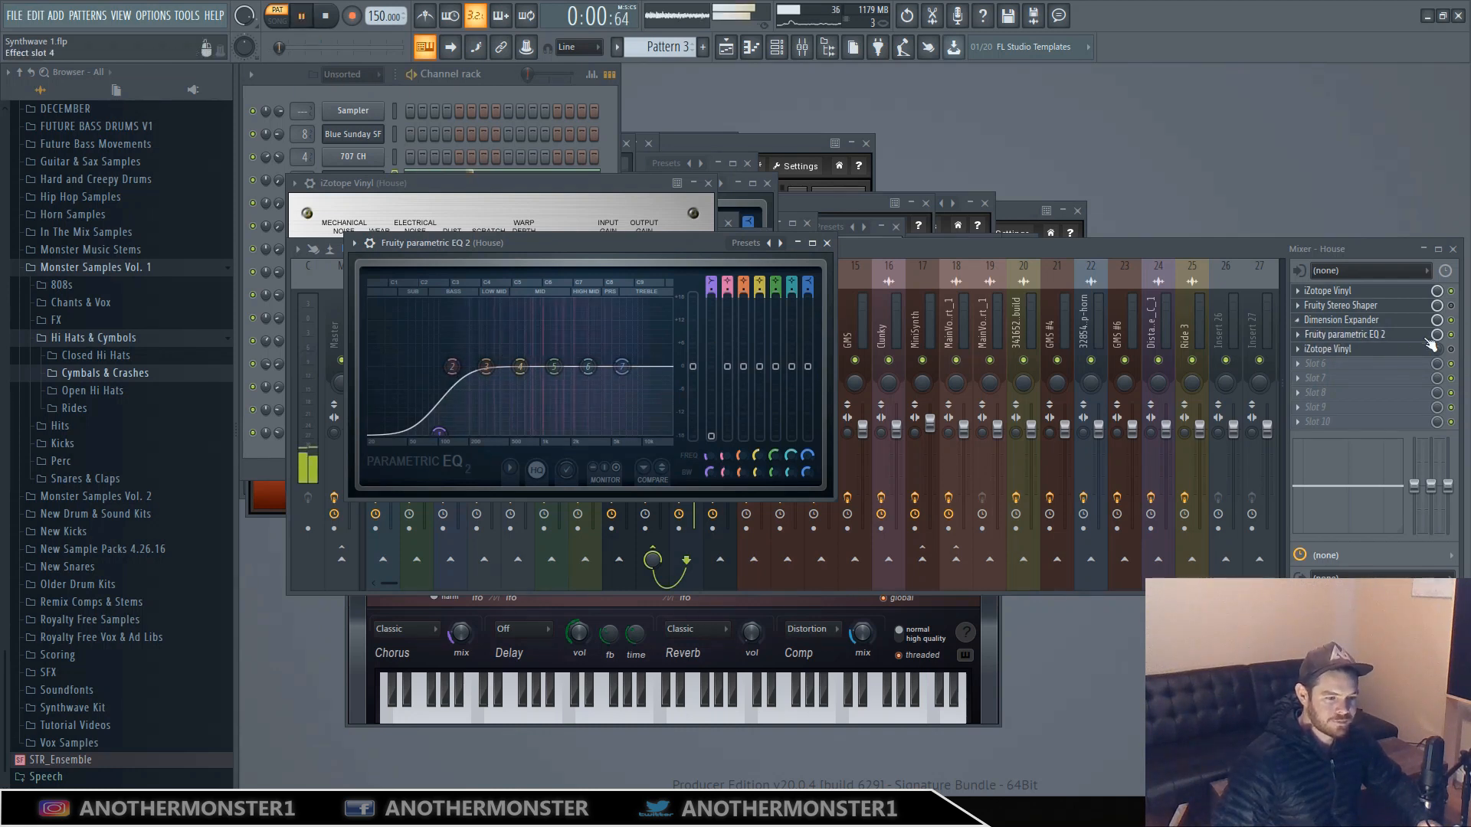
key("space")
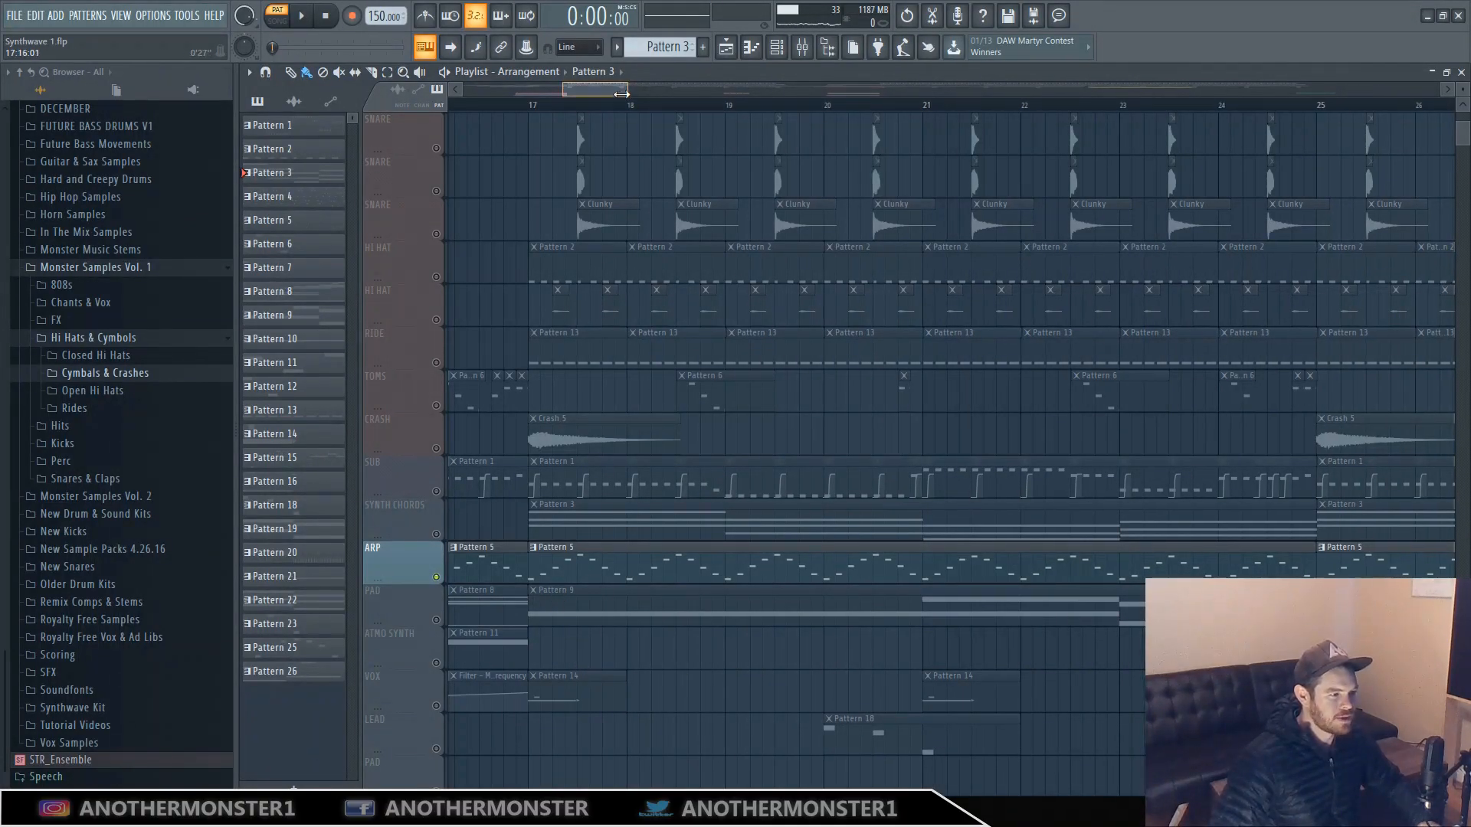
Select Pattern 5 from the soloed Arp track, play it in pattern mode and bring up the channel rack.
mouse_move(624, 93)
left_mouse_down()
mouse_move(589, 95)
mouse_move(619, 95)
mouse_move(605, 90)
left_mouse_up()
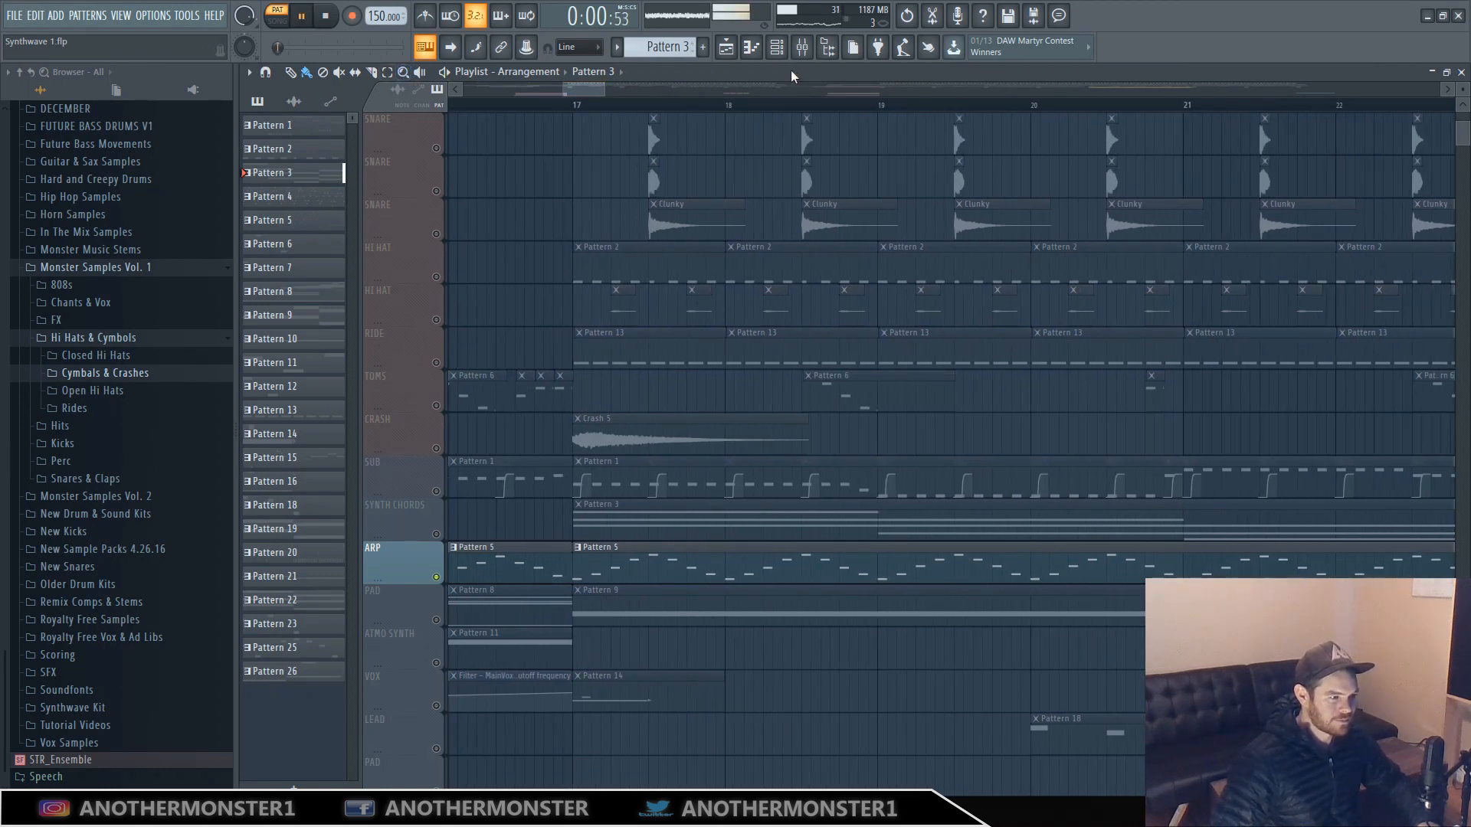
left_click(611, 558)
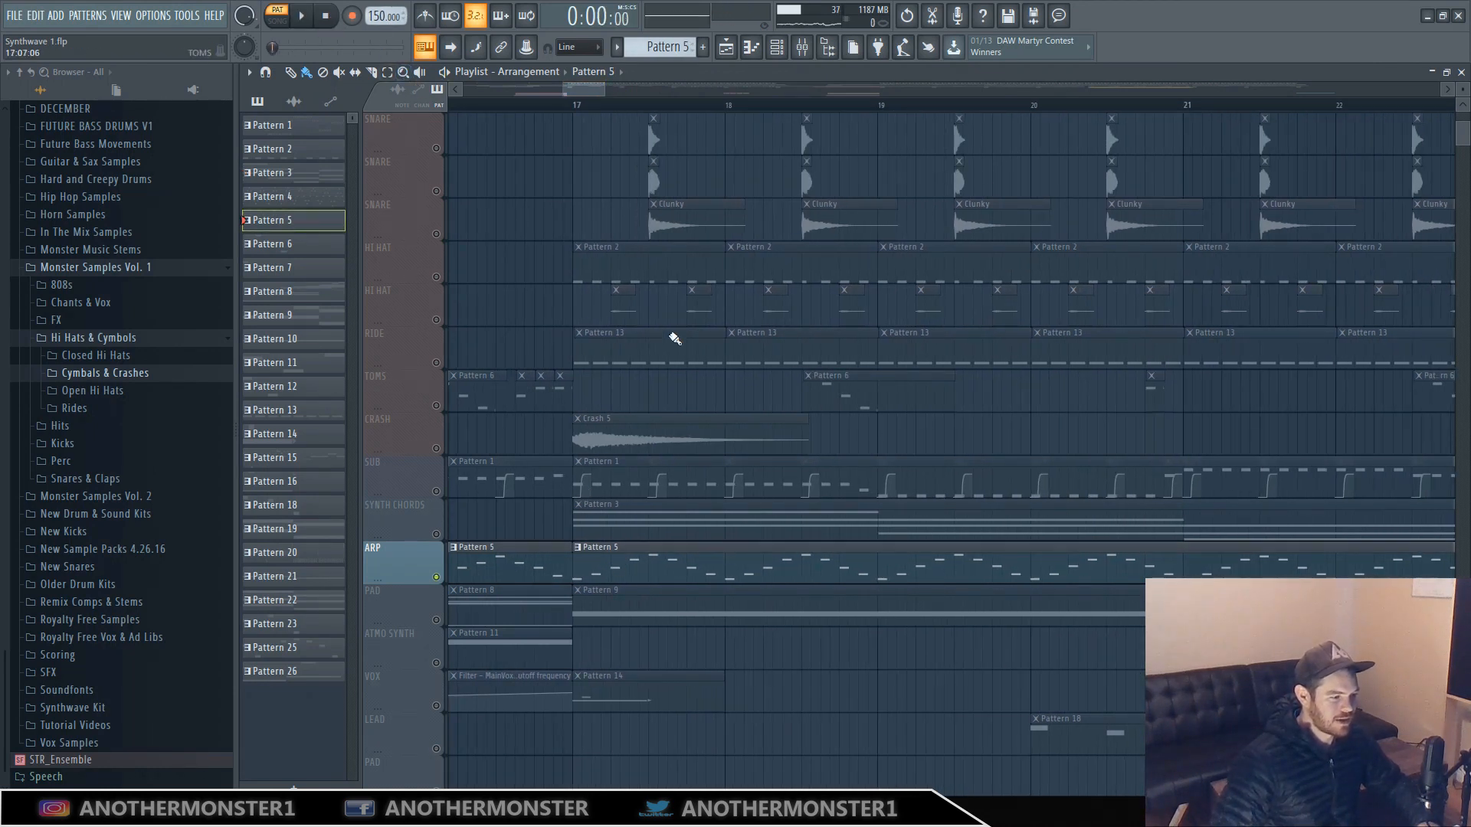
left_click(303, 17)
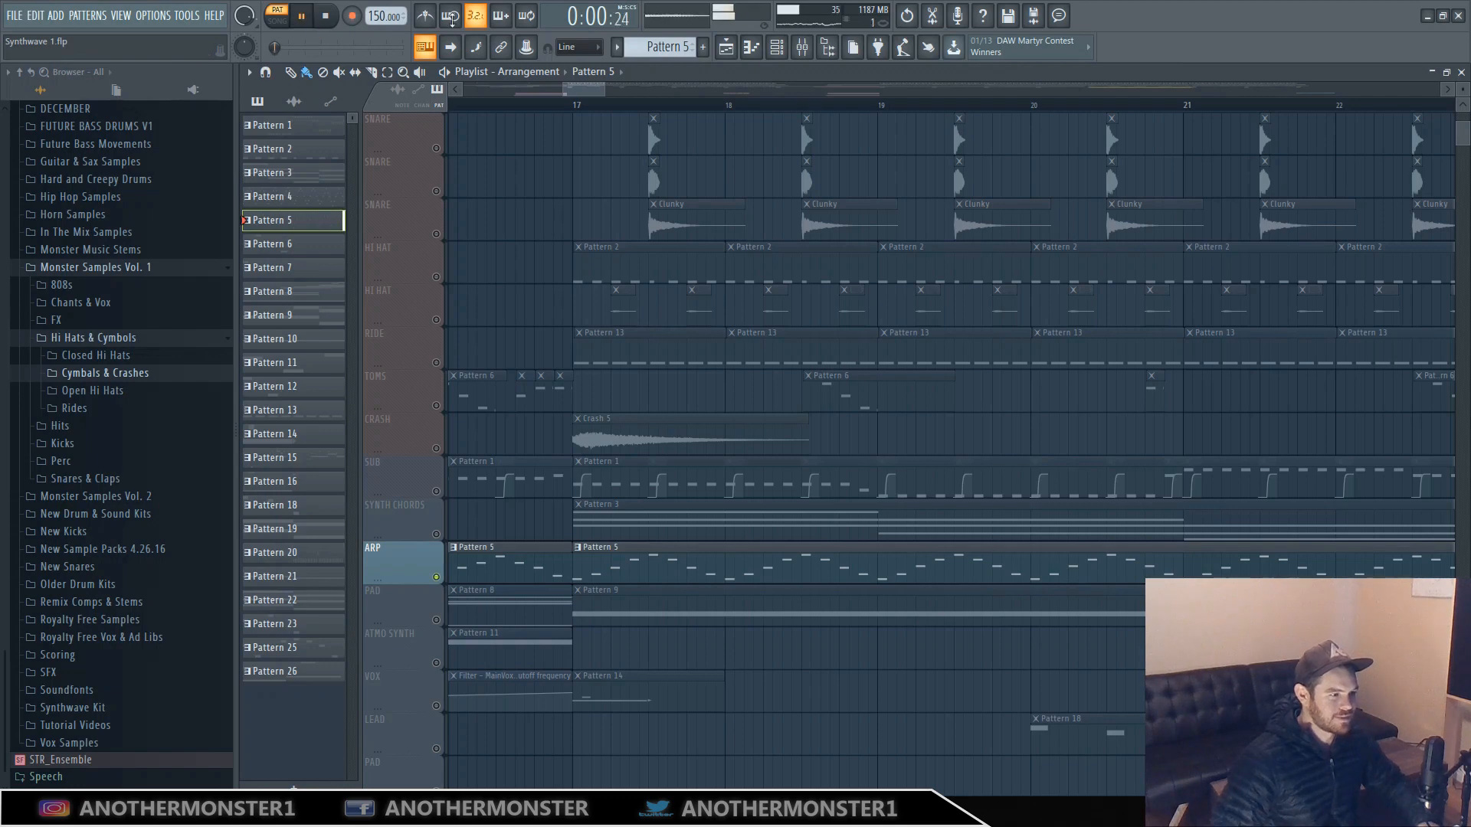
left_click(728, 48)
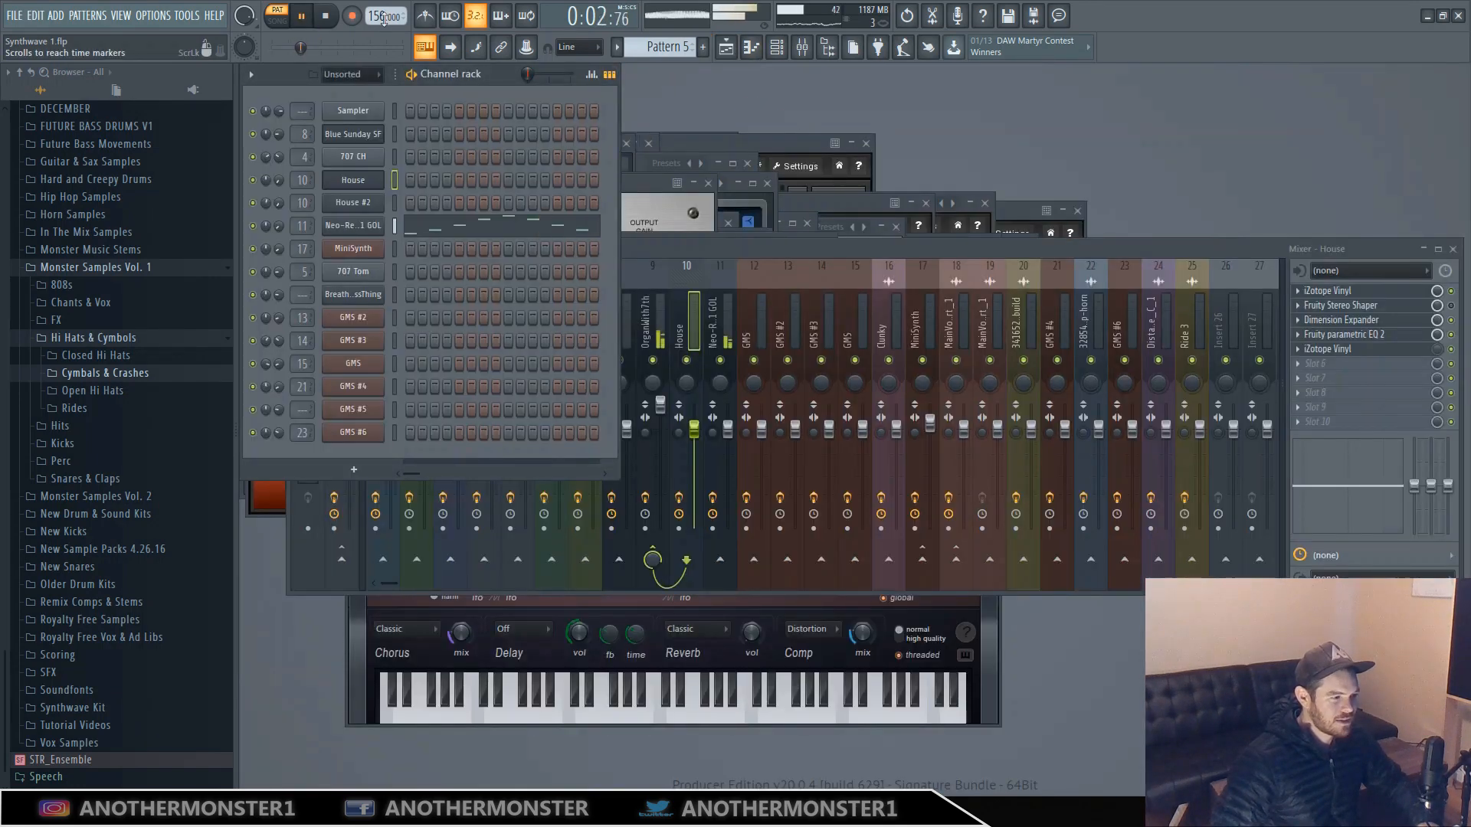
Stop playback and open the Neo-Retro 1 GOL channel's Harmless synth interface to examine its settings.
left_click(326, 16)
left_click(357, 226)
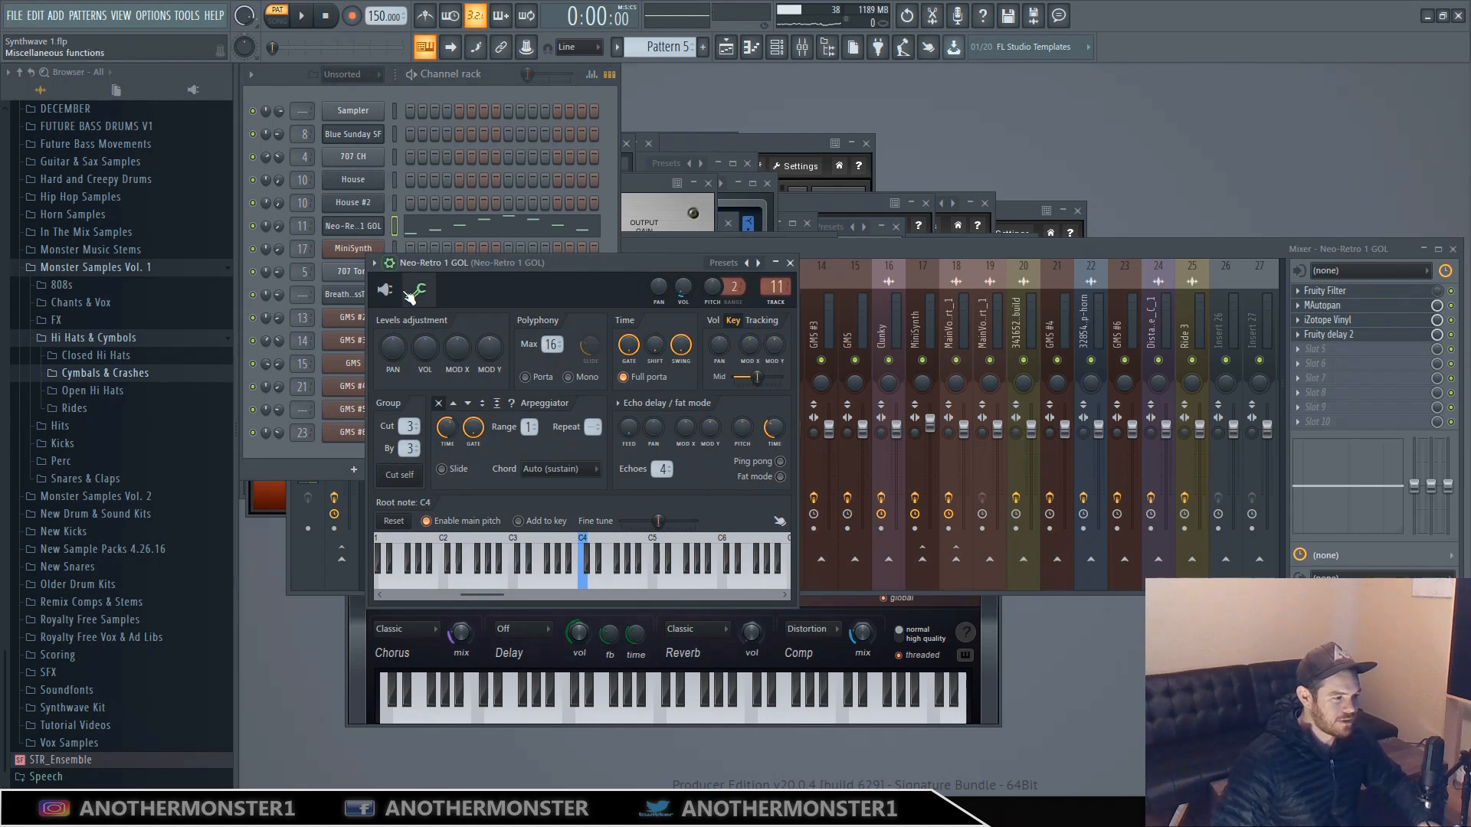
left_click(386, 290)
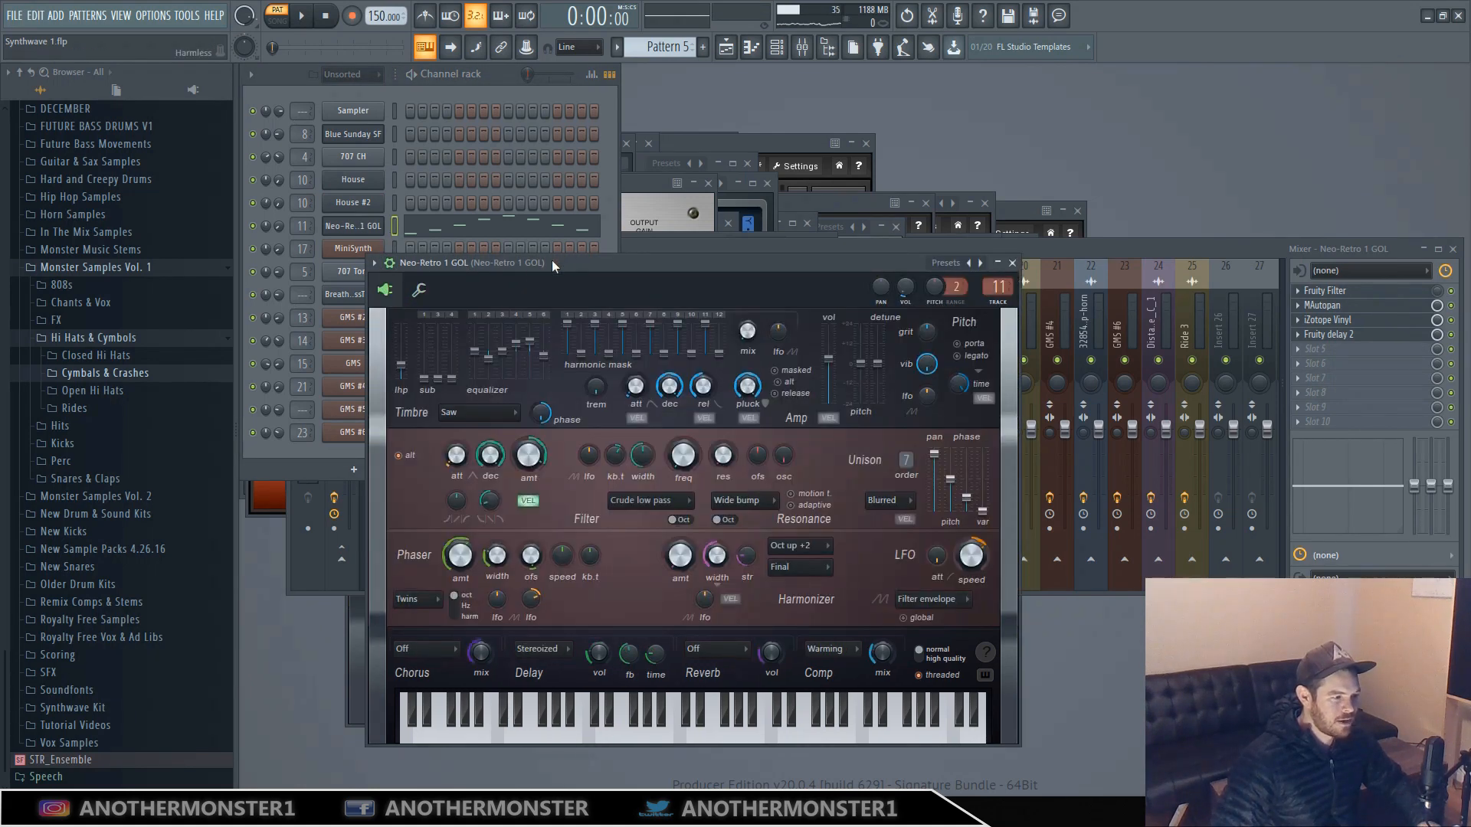
left_click_drag(552, 260, 524, 260)
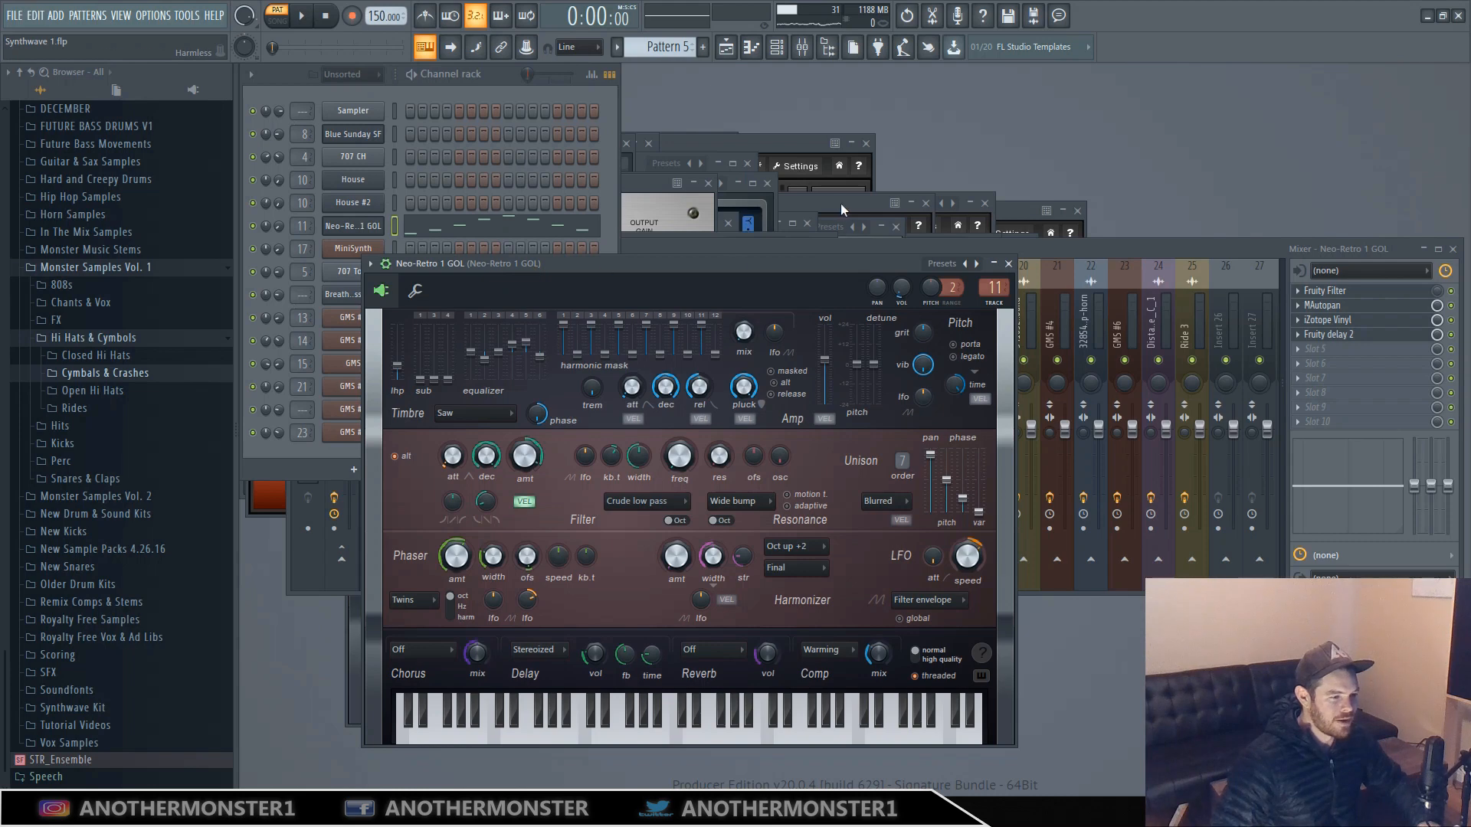
View the MAutopan, iZotope Vinyl and Fruity delay 2 settings on the Neo-Retro 1 GOL mixer track, and audition Pattern 5.
left_click(1082, 245)
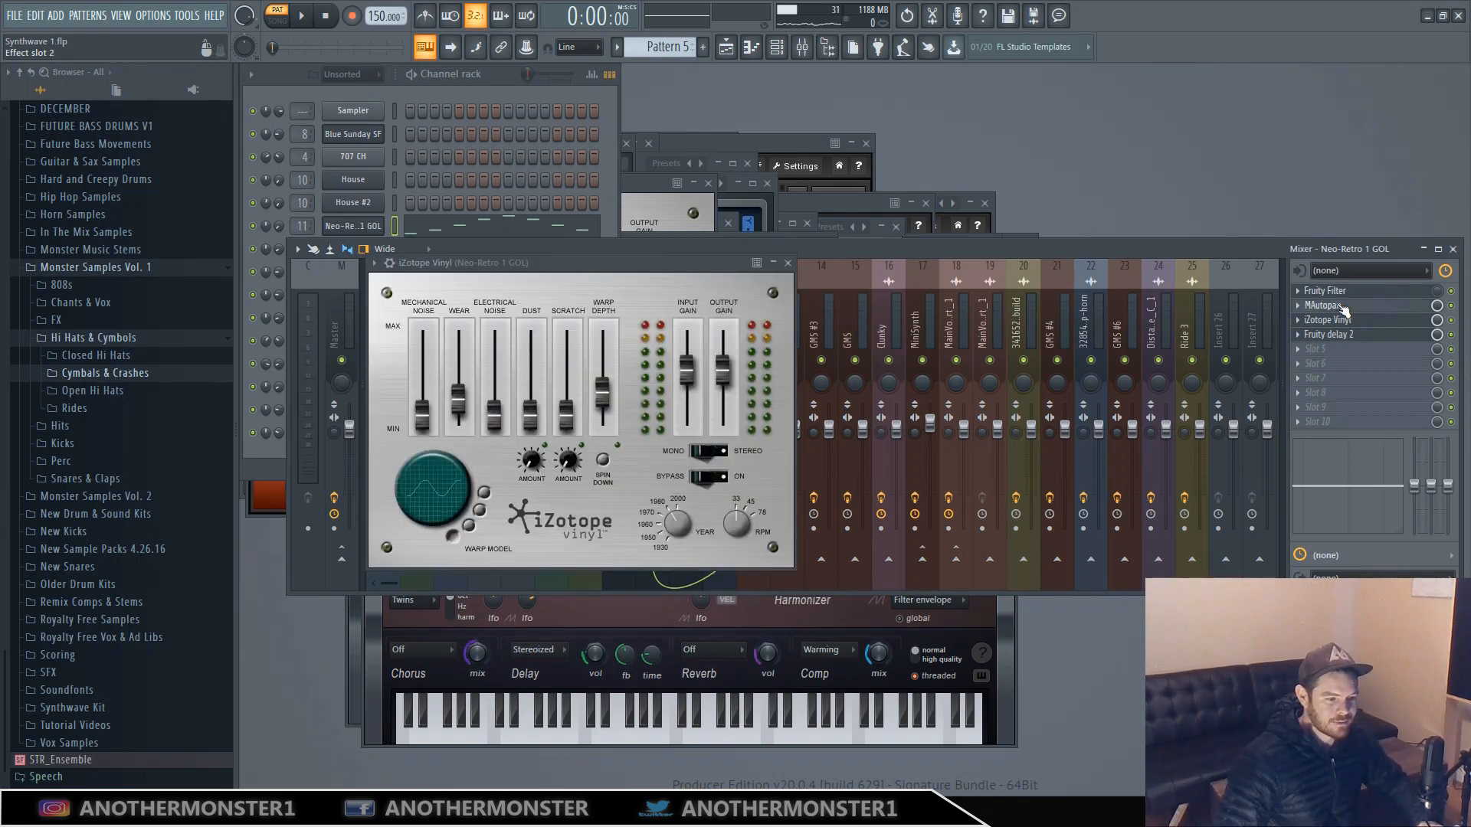
left_click(1340, 305)
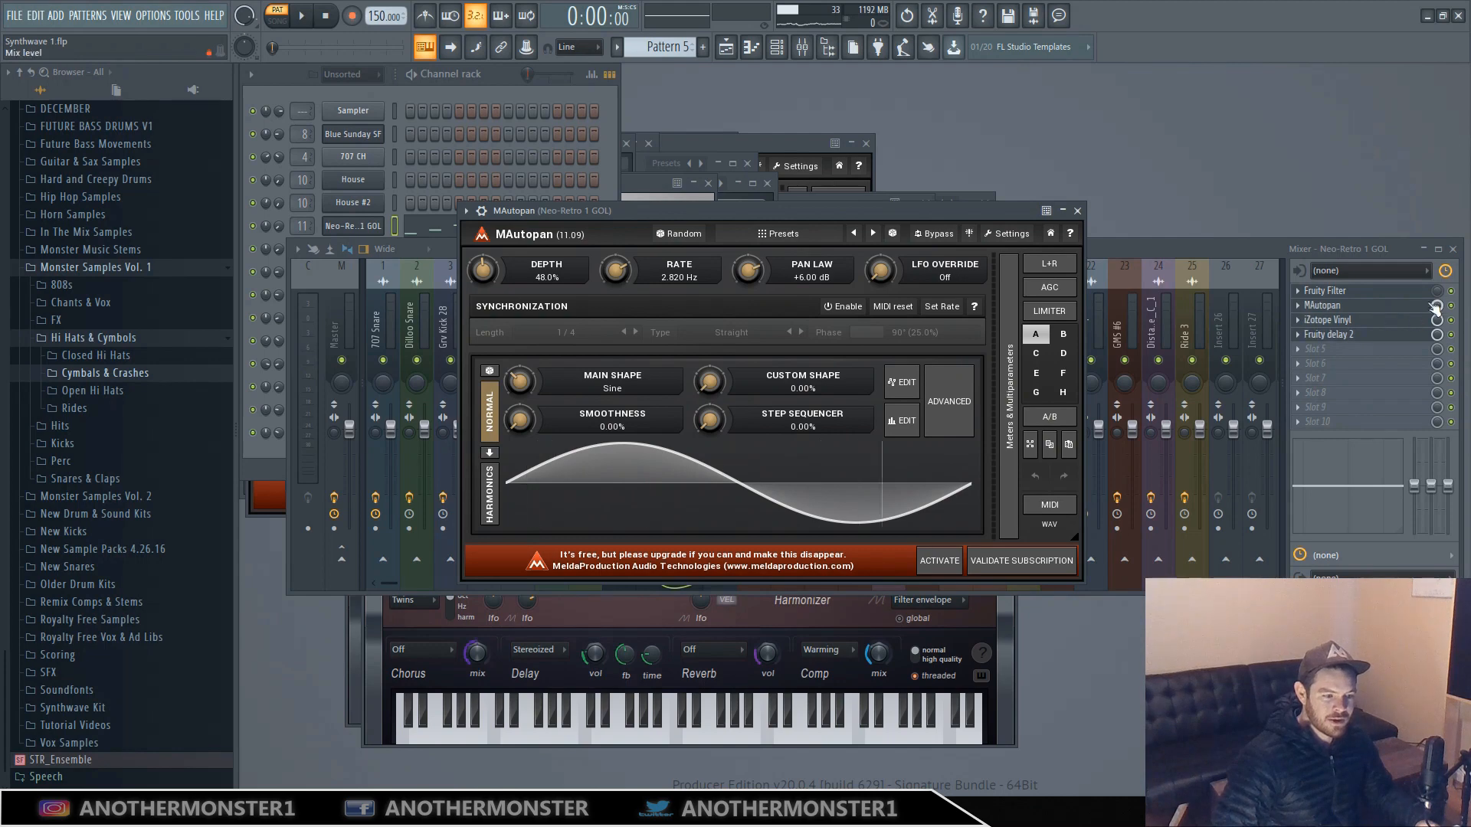
left_click(1366, 332)
left_click(1356, 319)
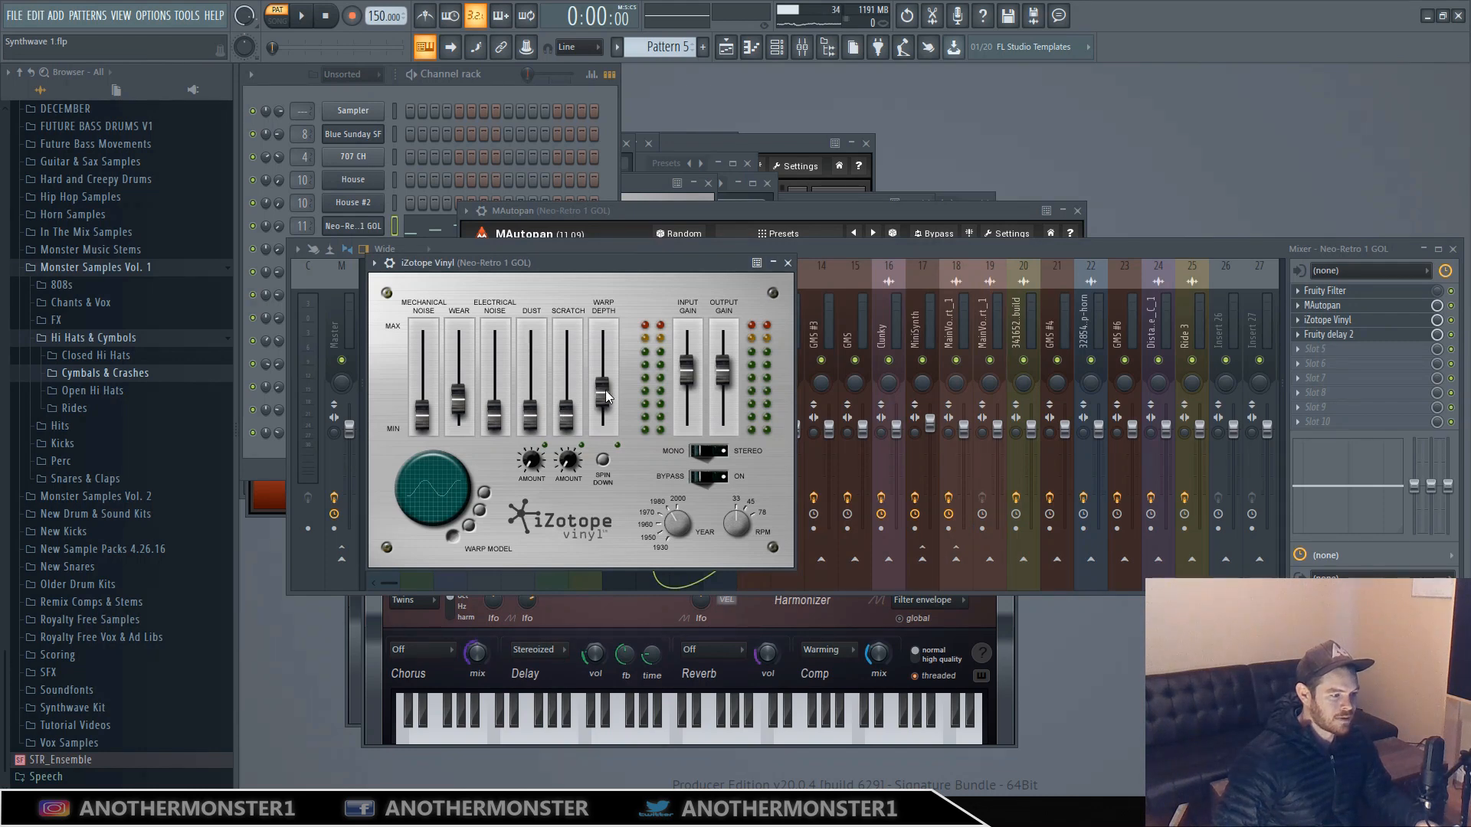
left_click(1365, 335)
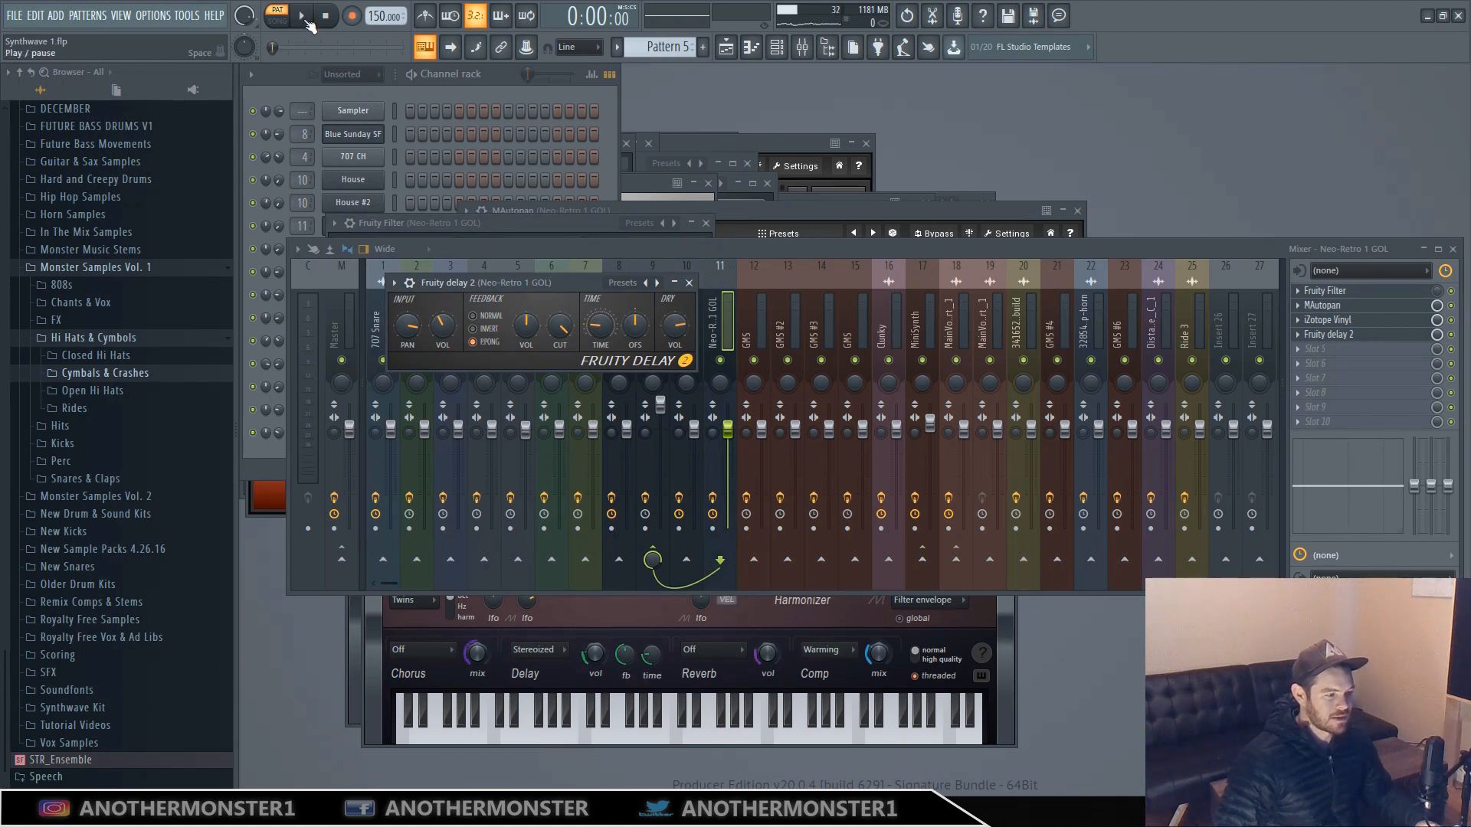
left_click(306, 22)
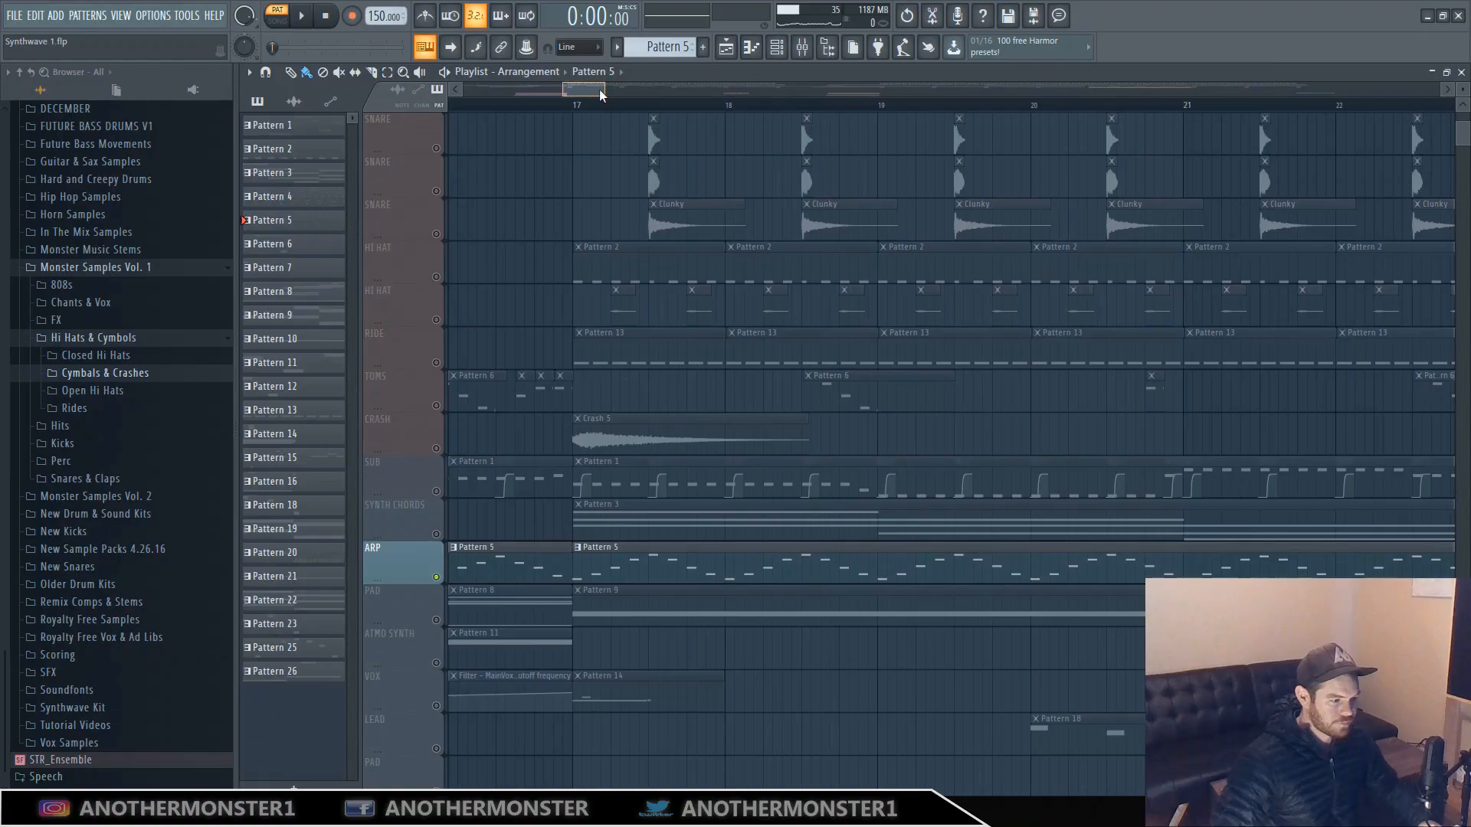
Return to the start of the playlist, select Pattern 8 from the Pad track and unsolo the Arp track so all tracks are active.
left_click_drag(625, 90, 591, 90)
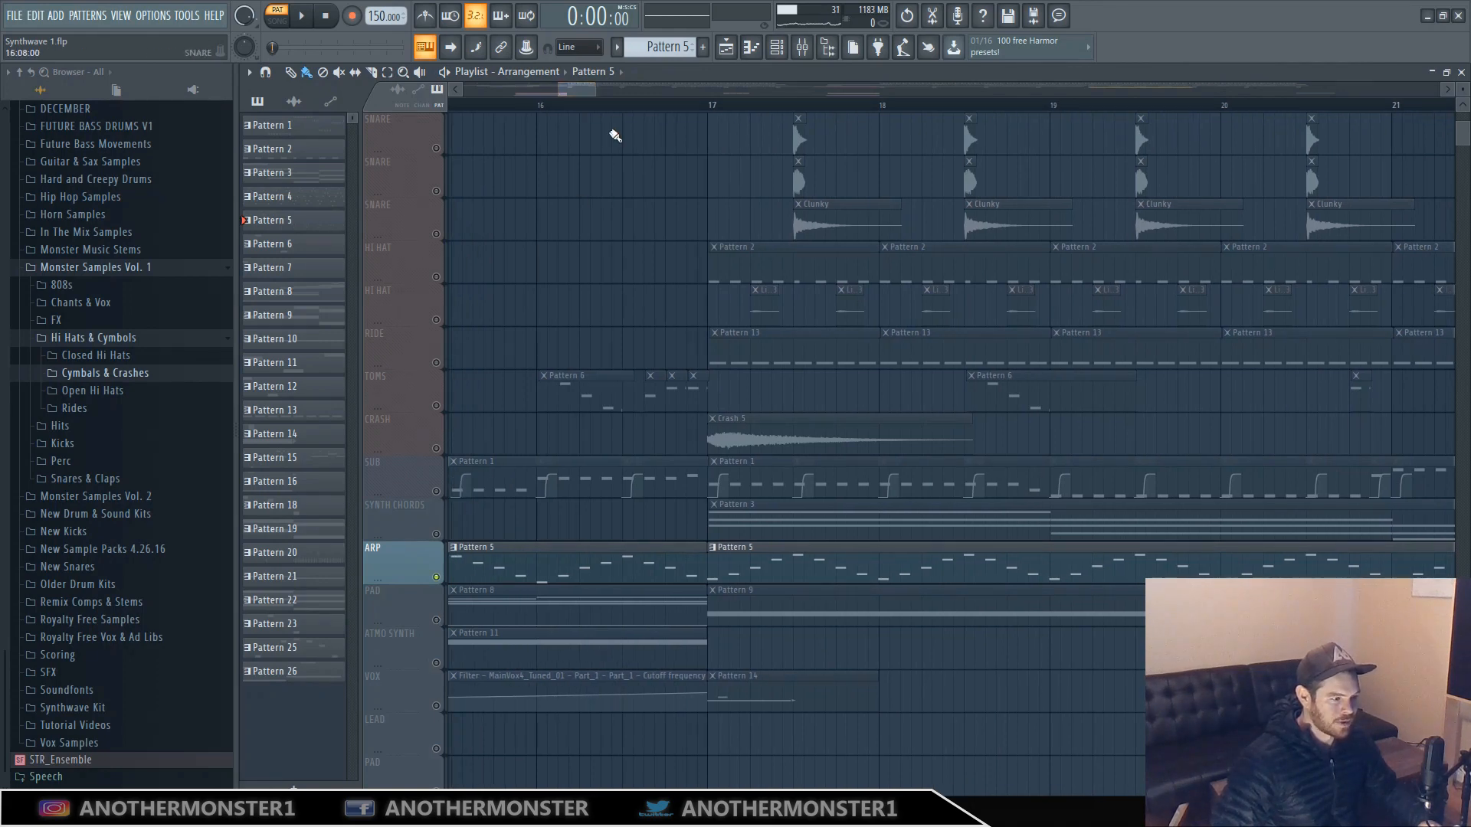
left_click_drag(593, 92, 791, 90)
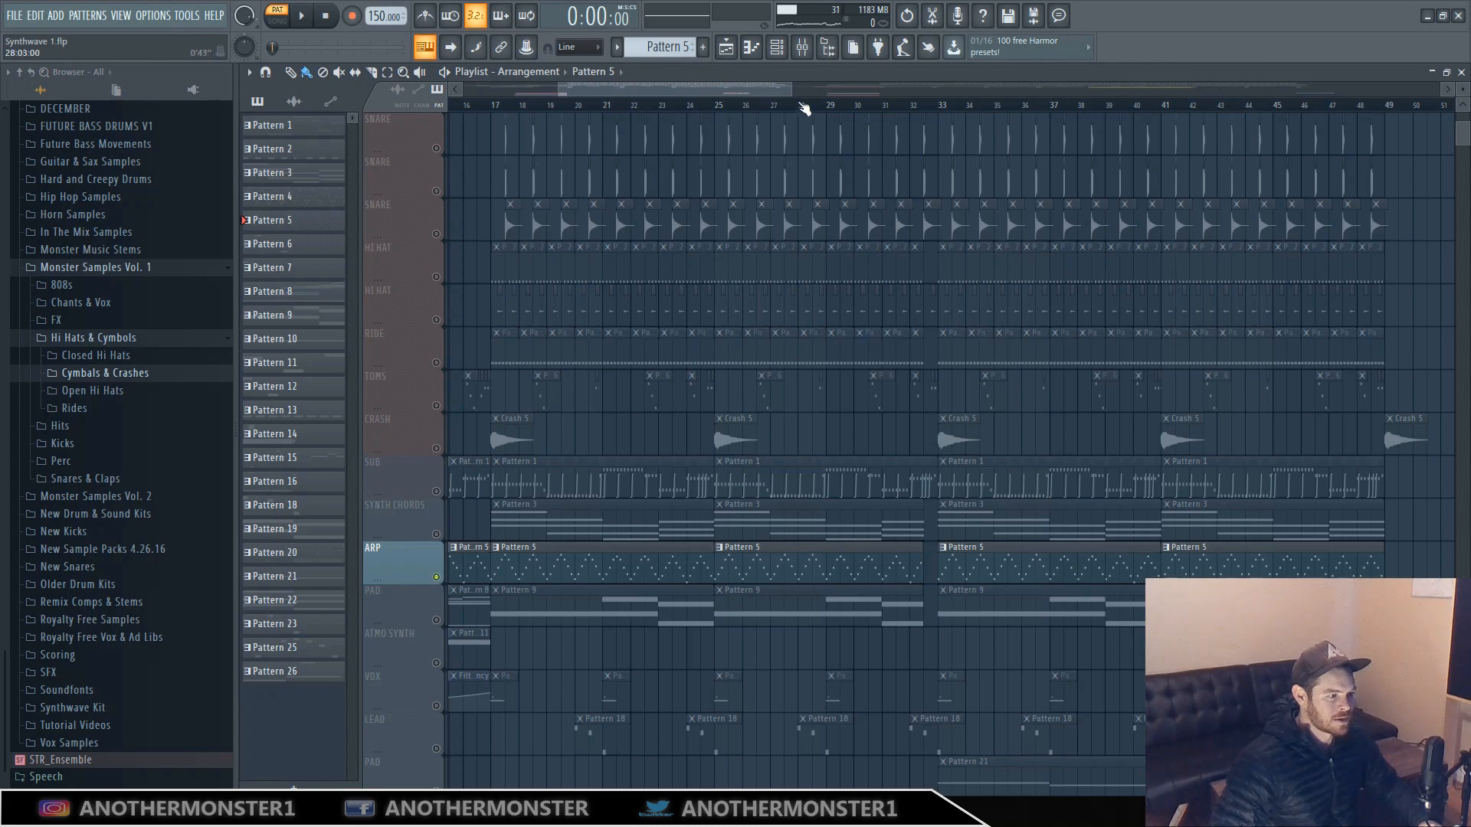
left_click_drag(804, 88, 517, 94)
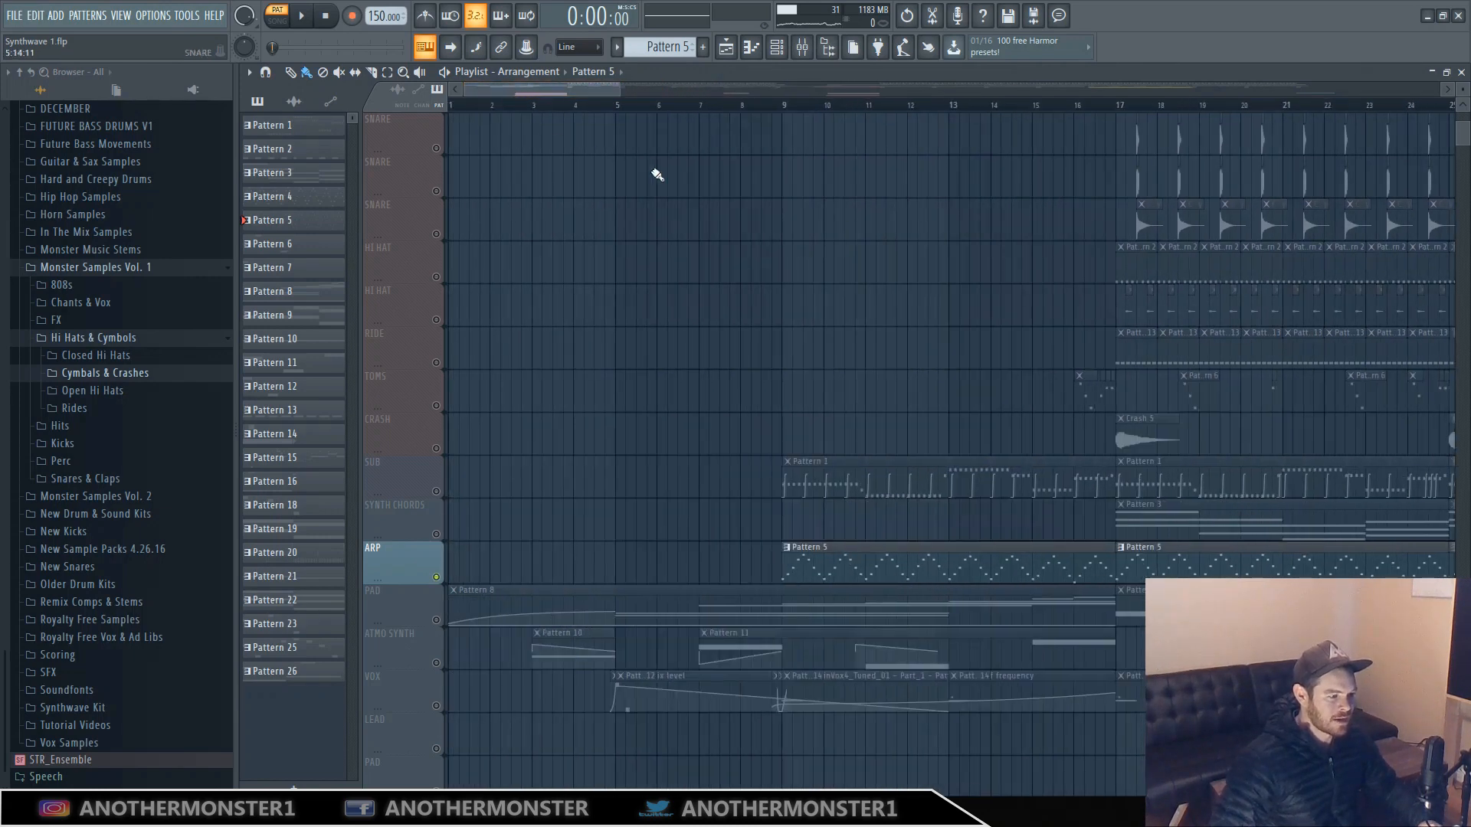
left_click(584, 601)
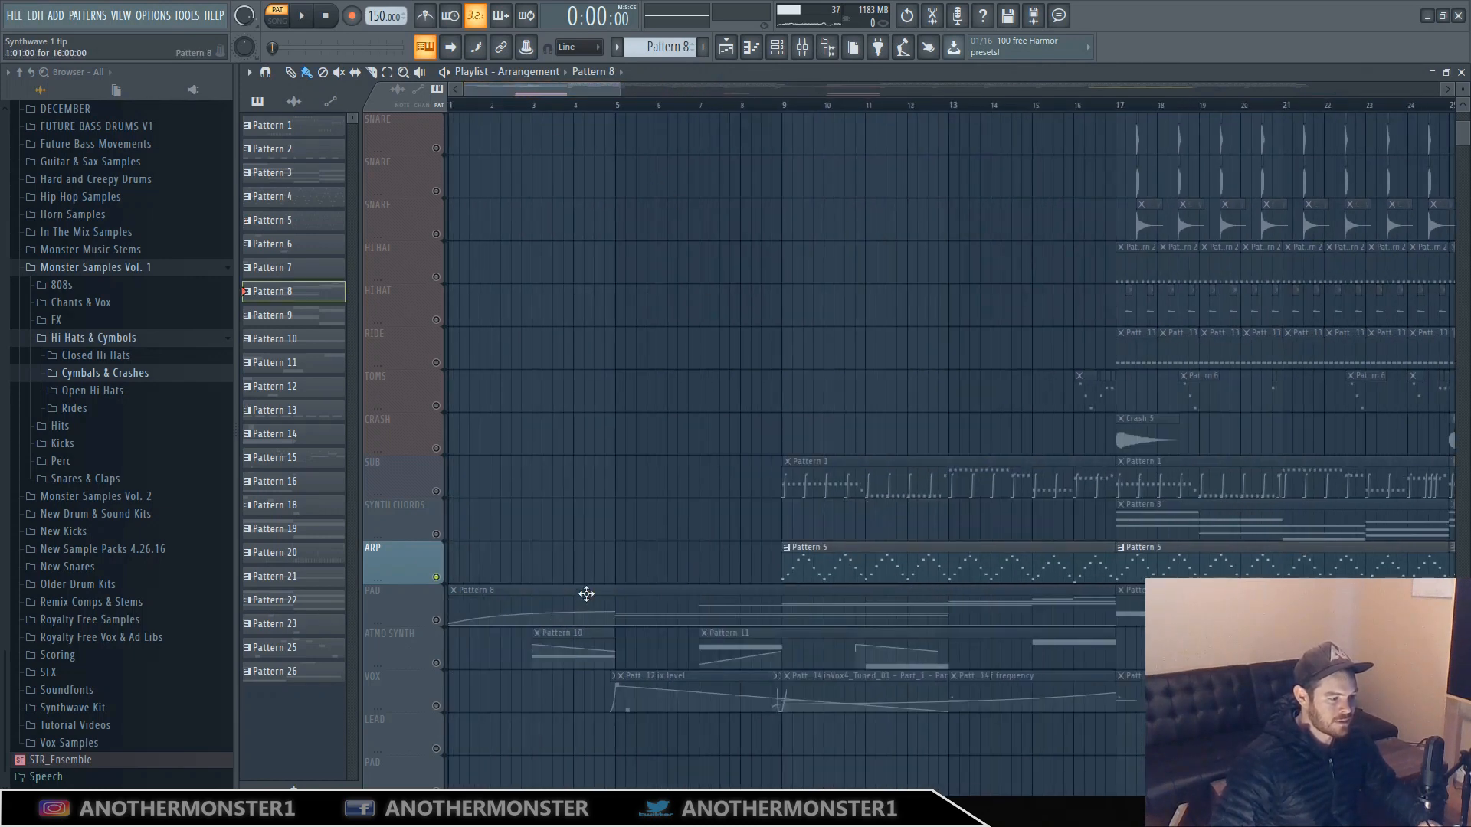
right_click(436, 621)
left_click(437, 621)
left_click(436, 621)
right_click(437, 621)
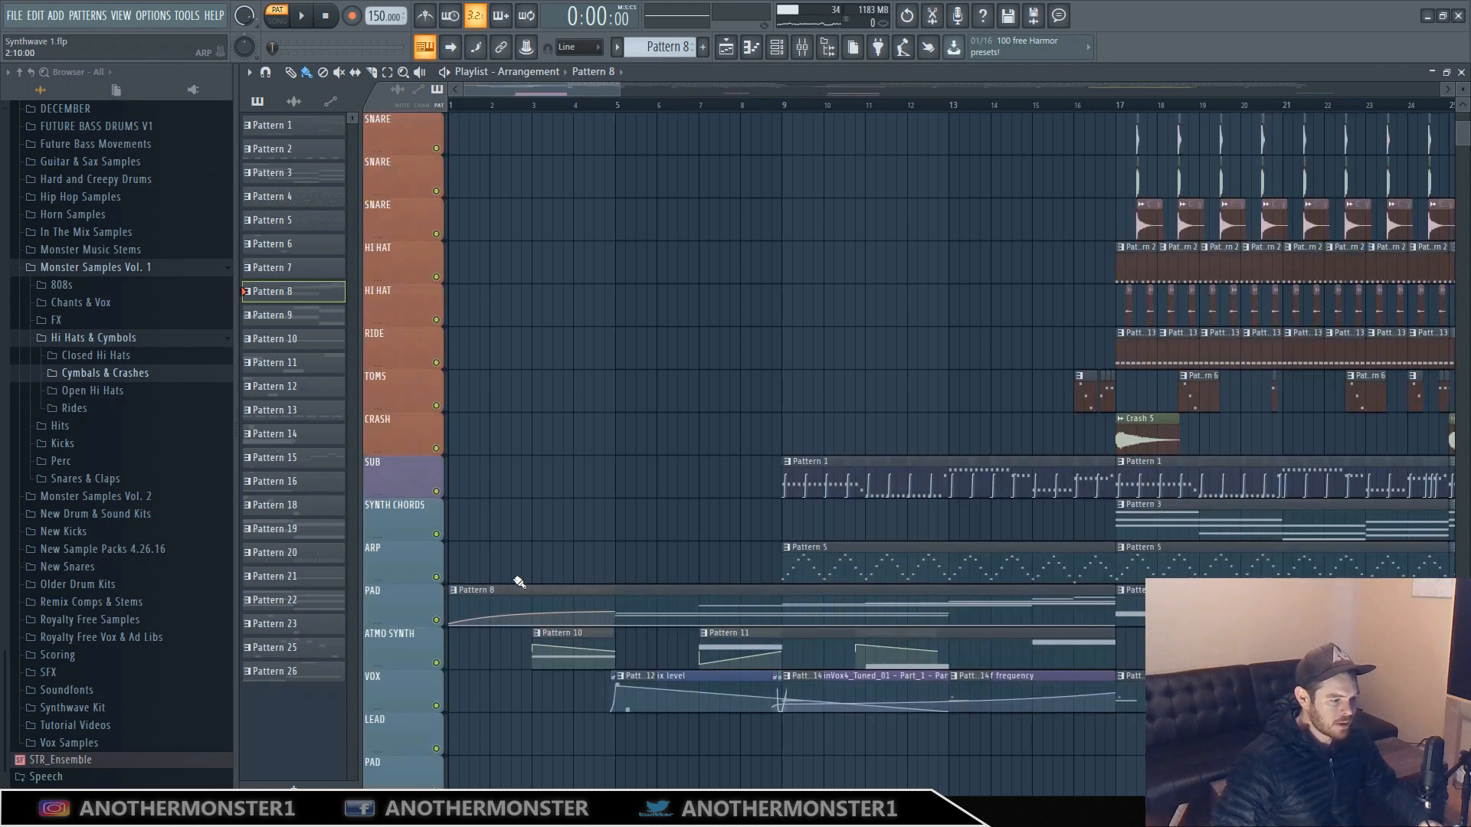
Play the song from bar 1, open the GMS #2 channel's synth from the channel rack, and stop playback.
left_click(470, 107)
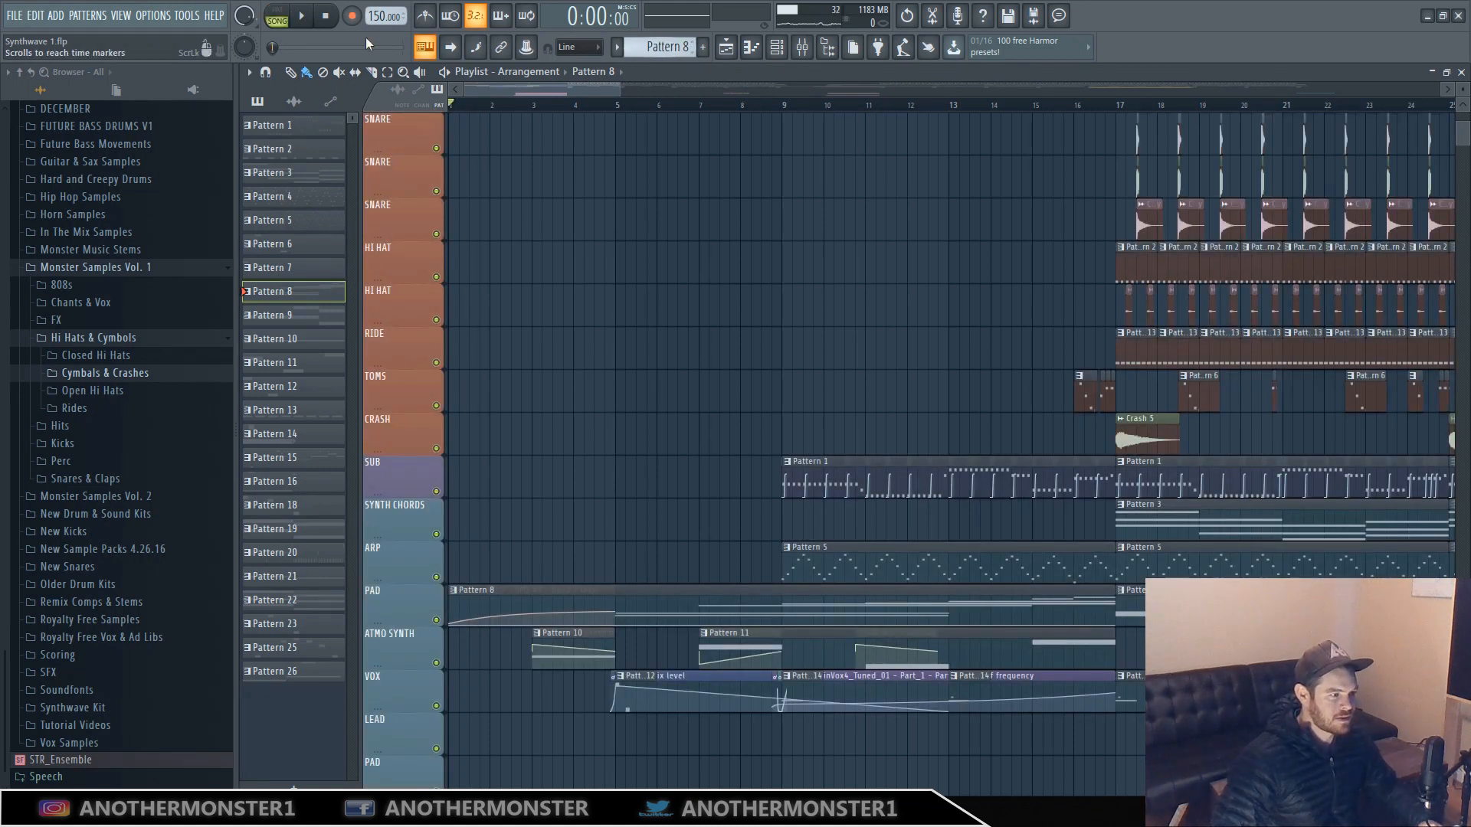
key("space")
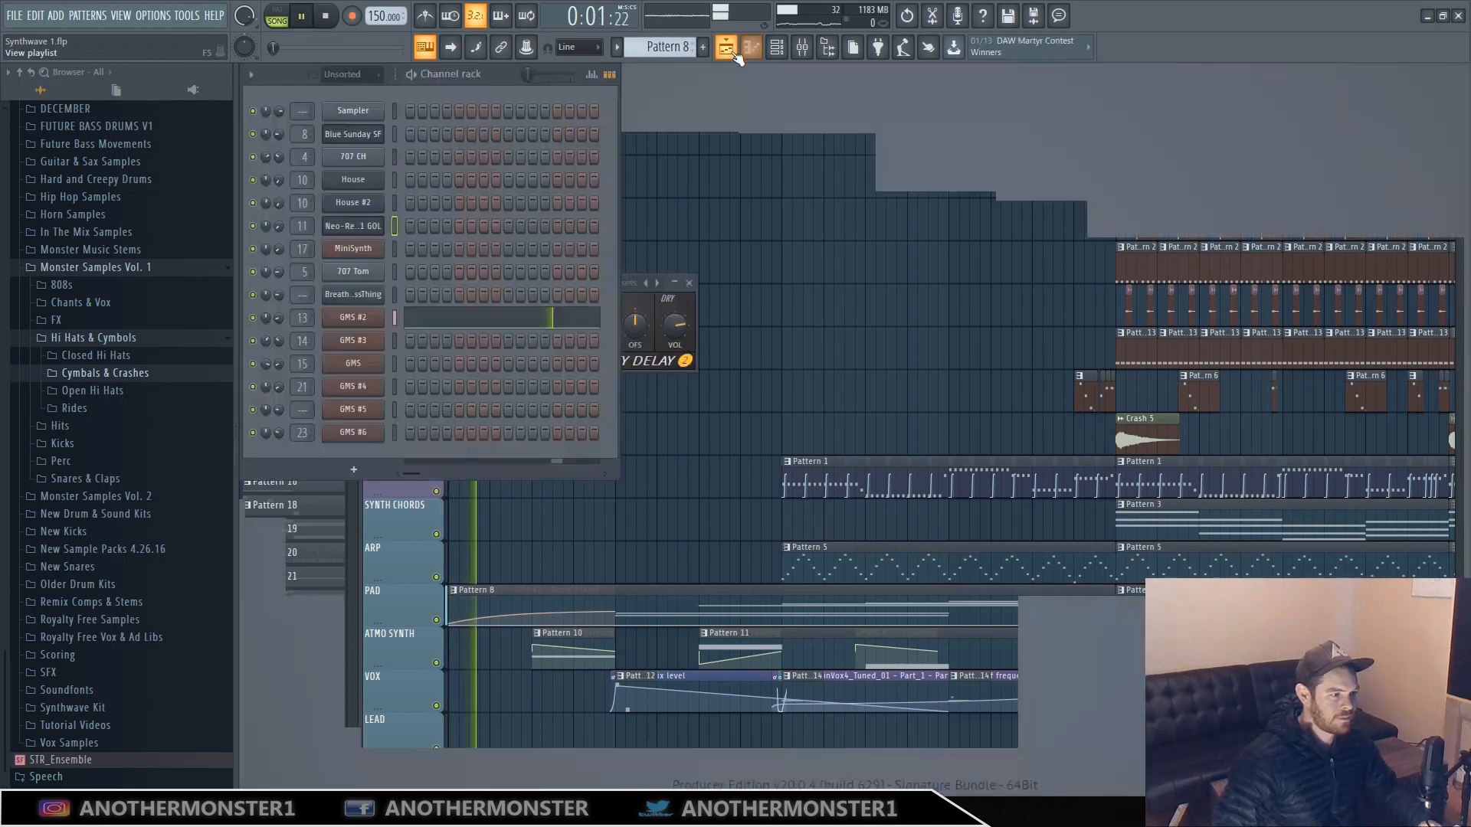
key("F5")
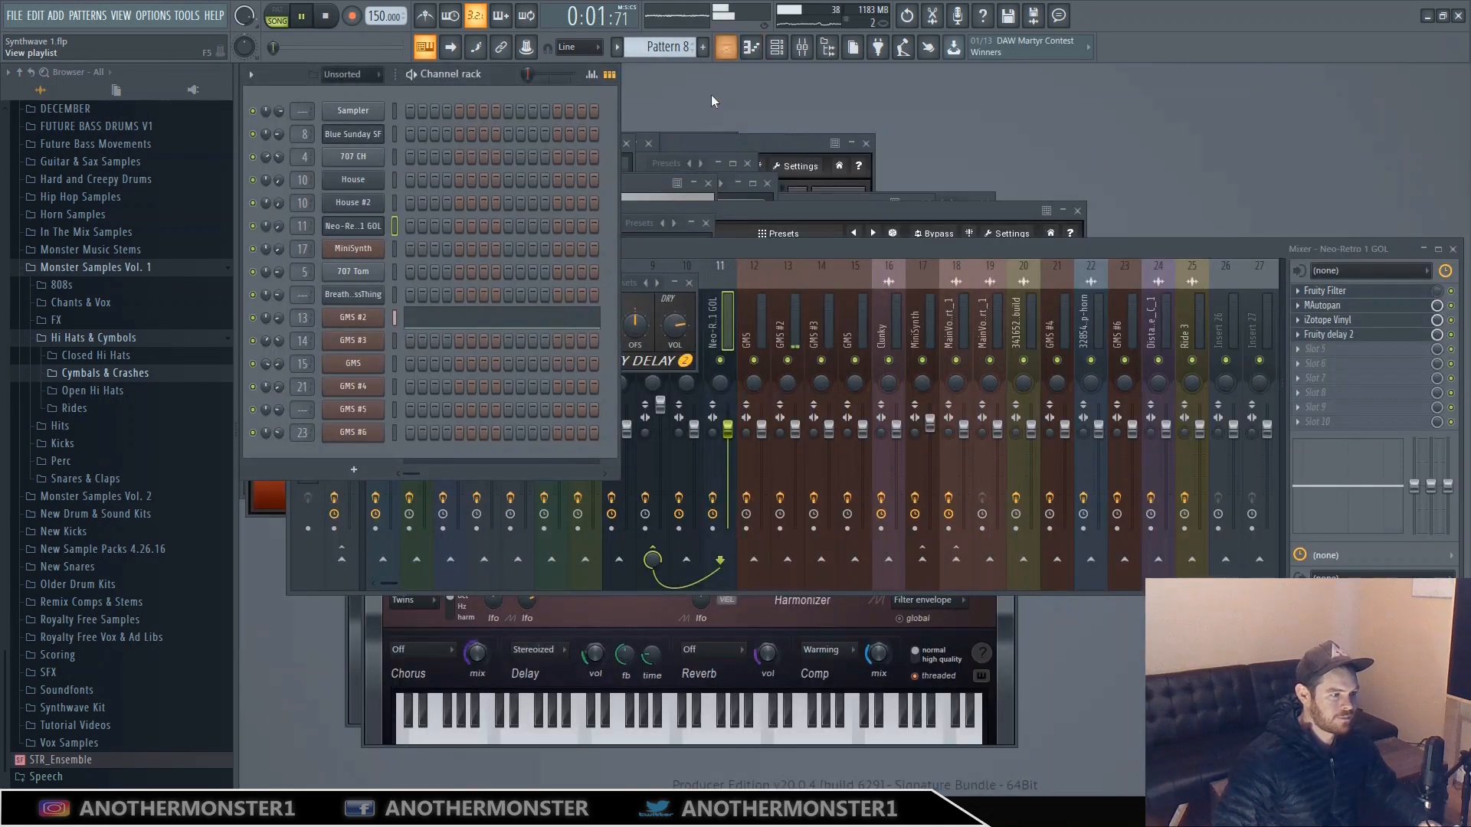
left_click(351, 318)
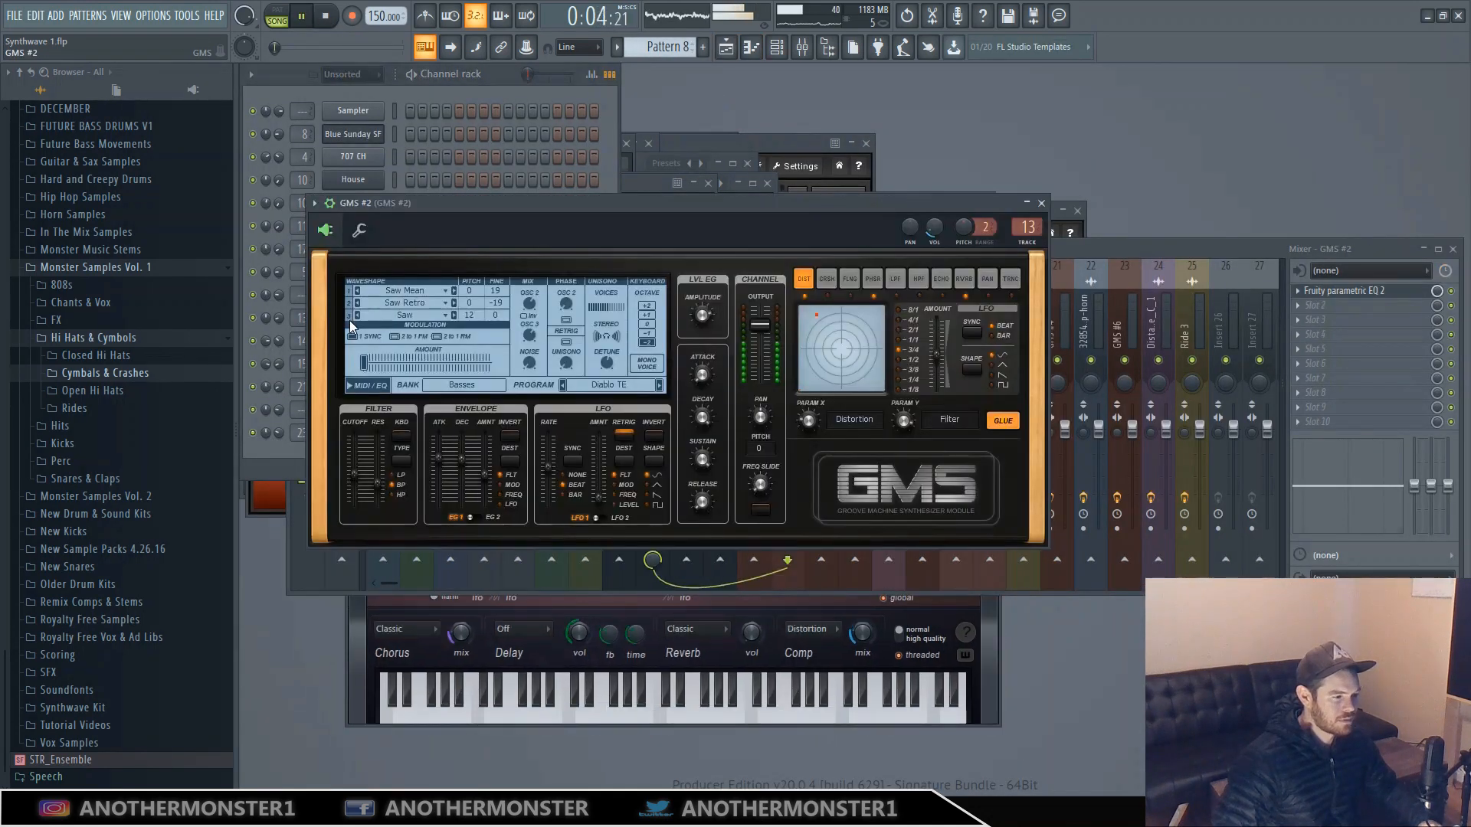
left_click(327, 16)
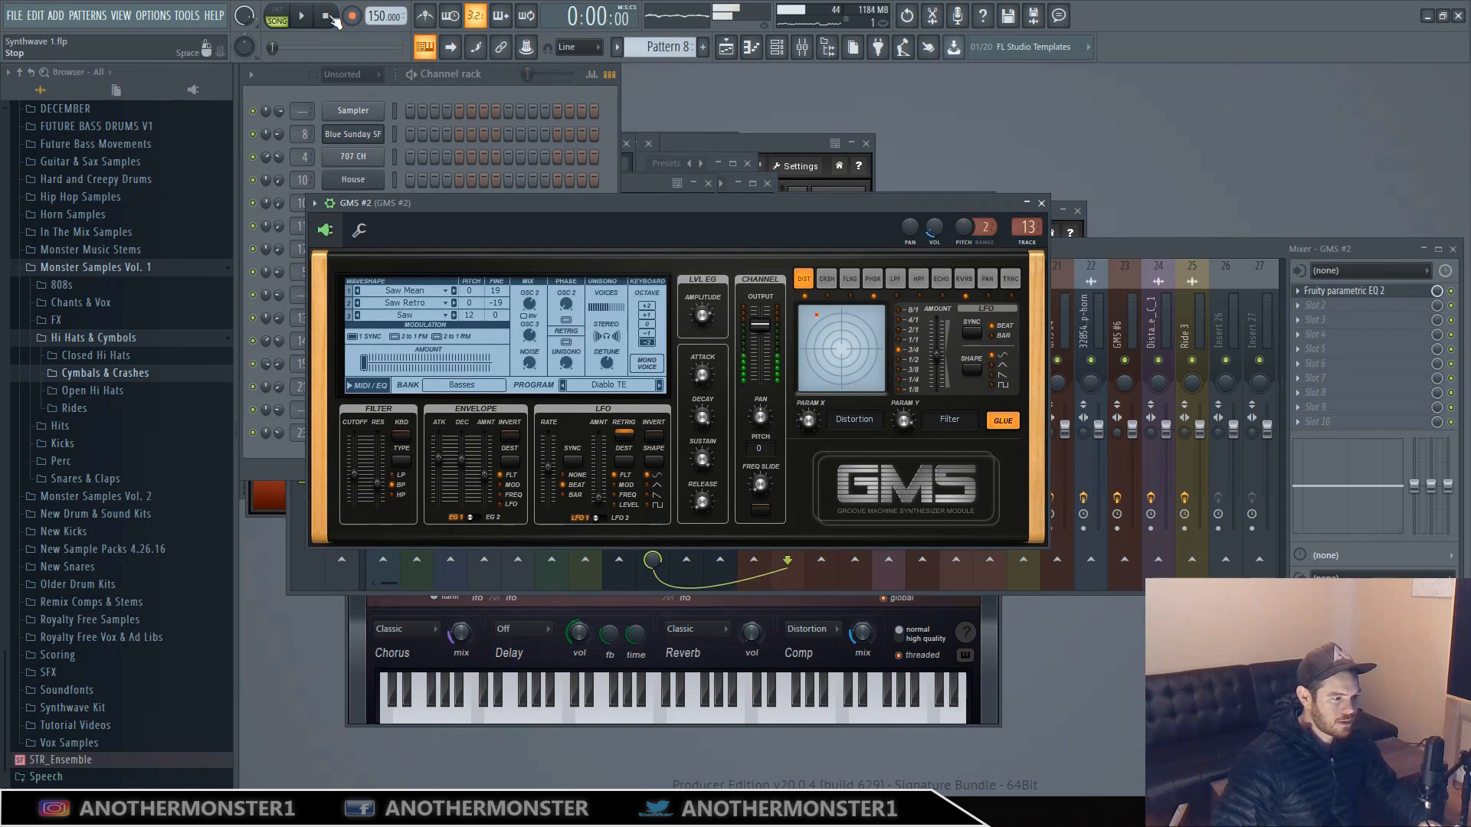
Audition Pattern 8 in pattern mode and examine the GMS #2 synth's Diablo TE program settings.
left_click(278, 10)
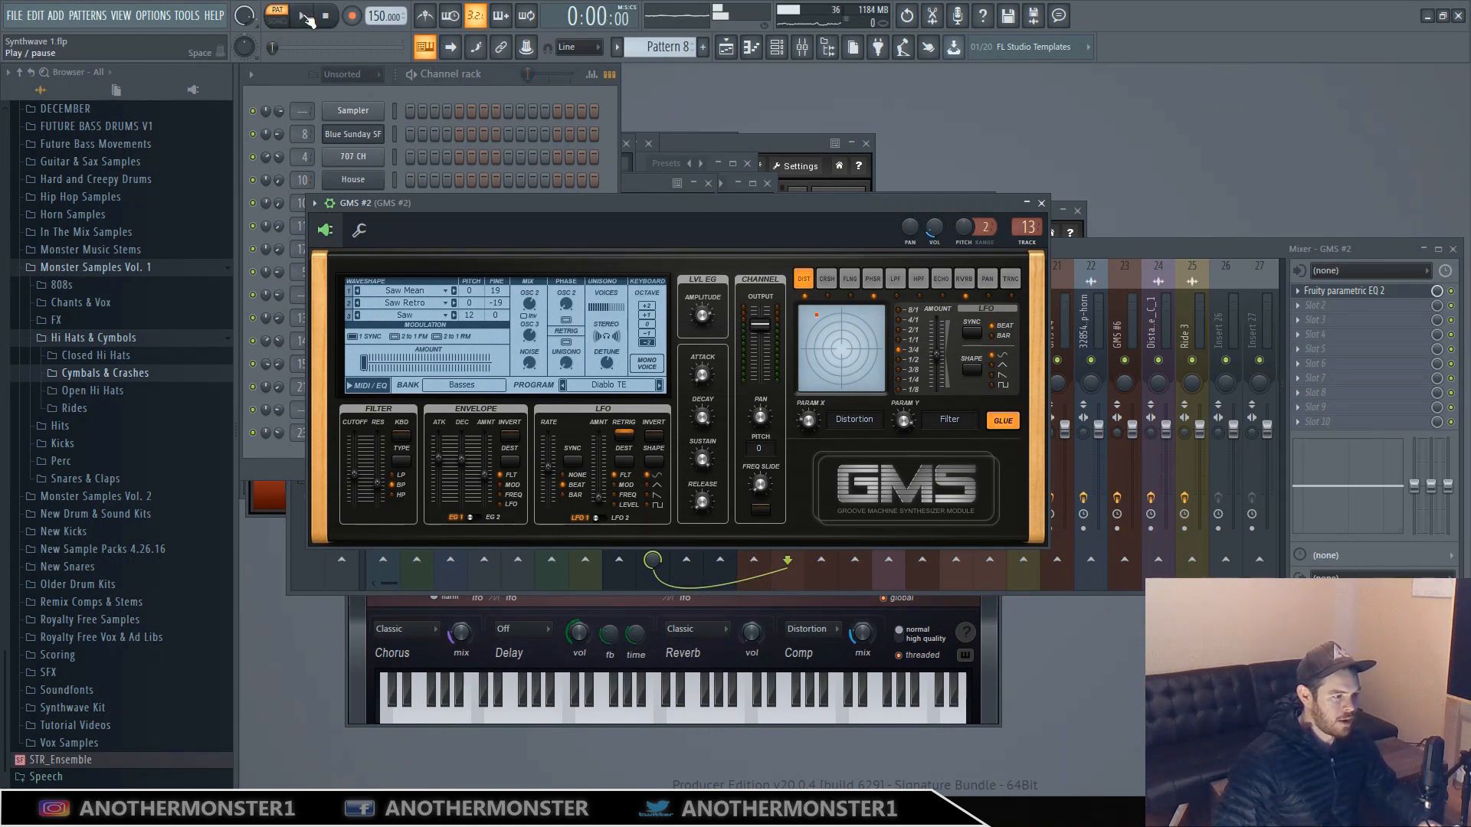
left_click(307, 18)
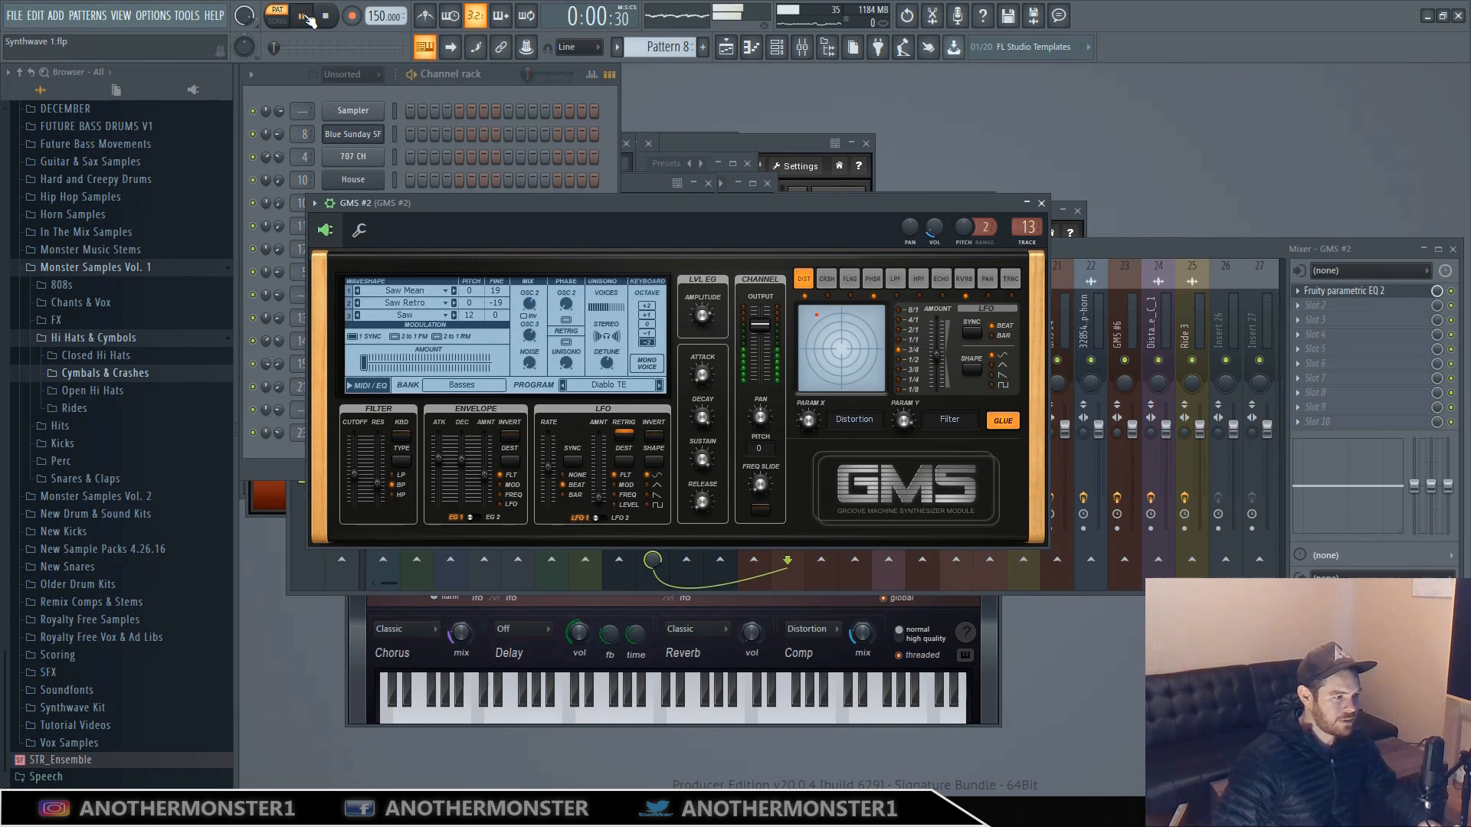
left_click(325, 16)
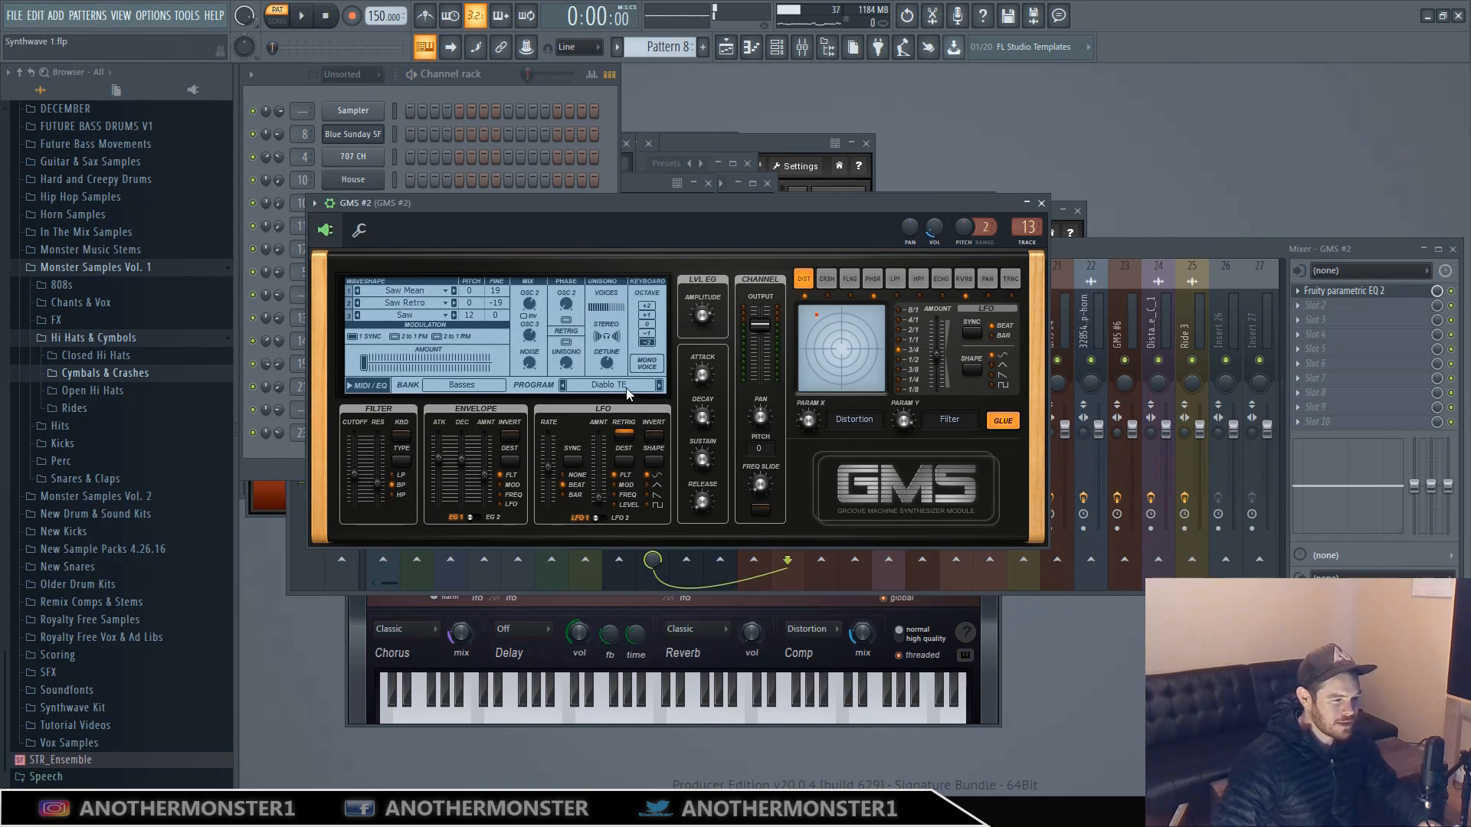
left_click_drag(582, 204, 595, 204)
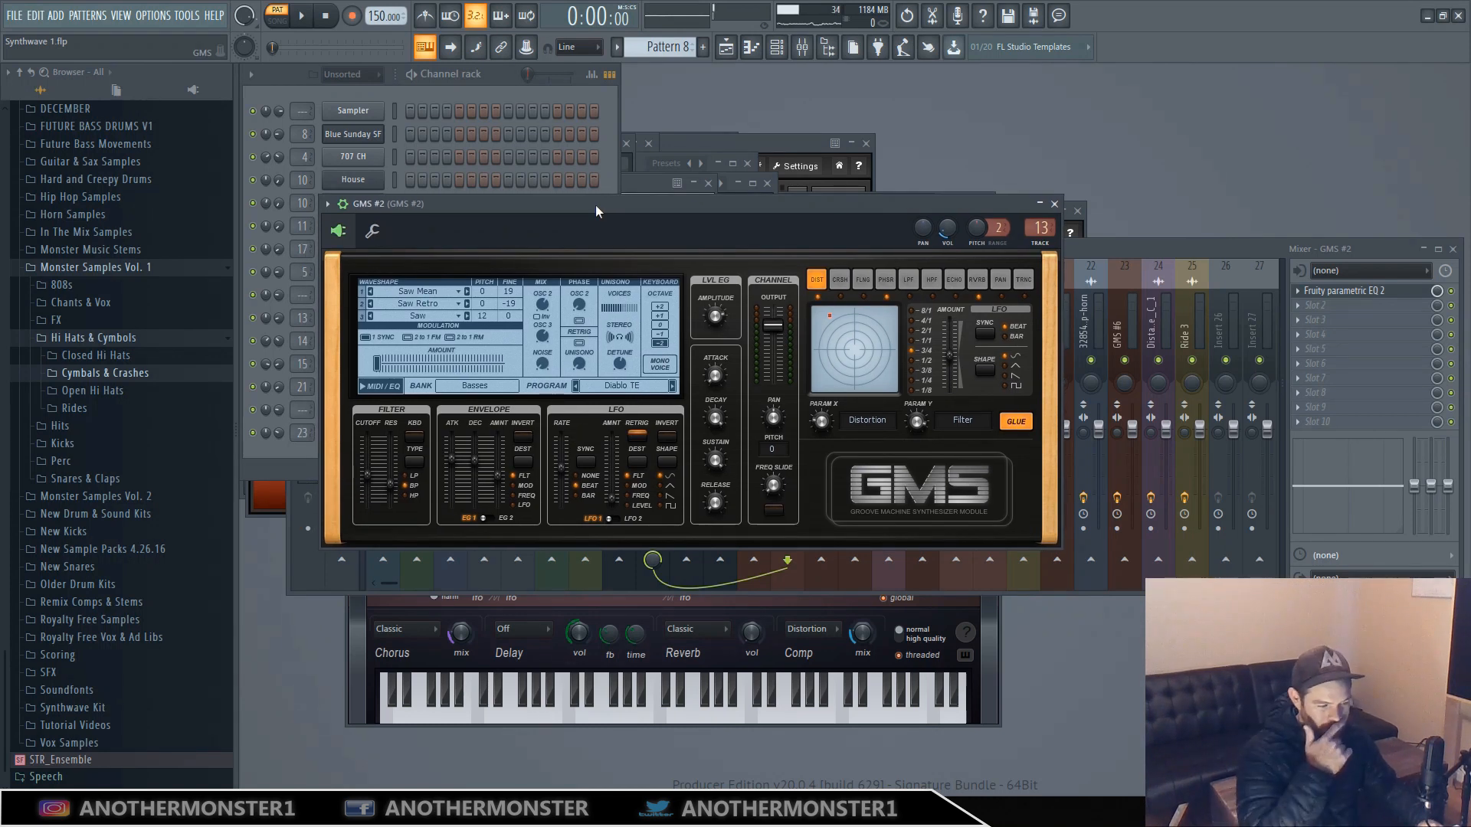
mouse_move(595, 204)
left_mouse_down()
mouse_move(585, 219)
mouse_move(617, 219)
mouse_move(600, 219)
left_mouse_up()
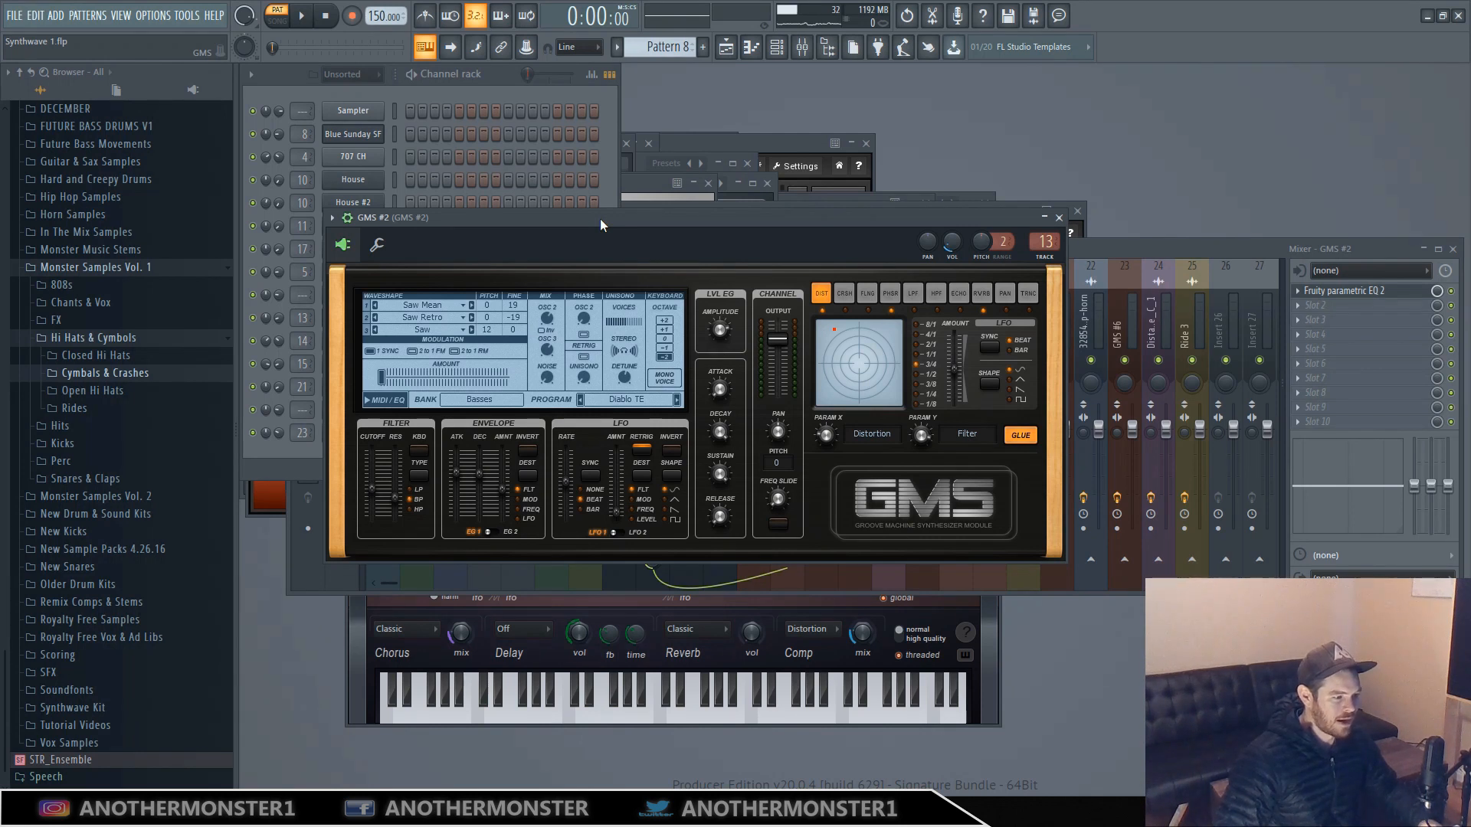
left_click_drag(599, 218, 597, 220)
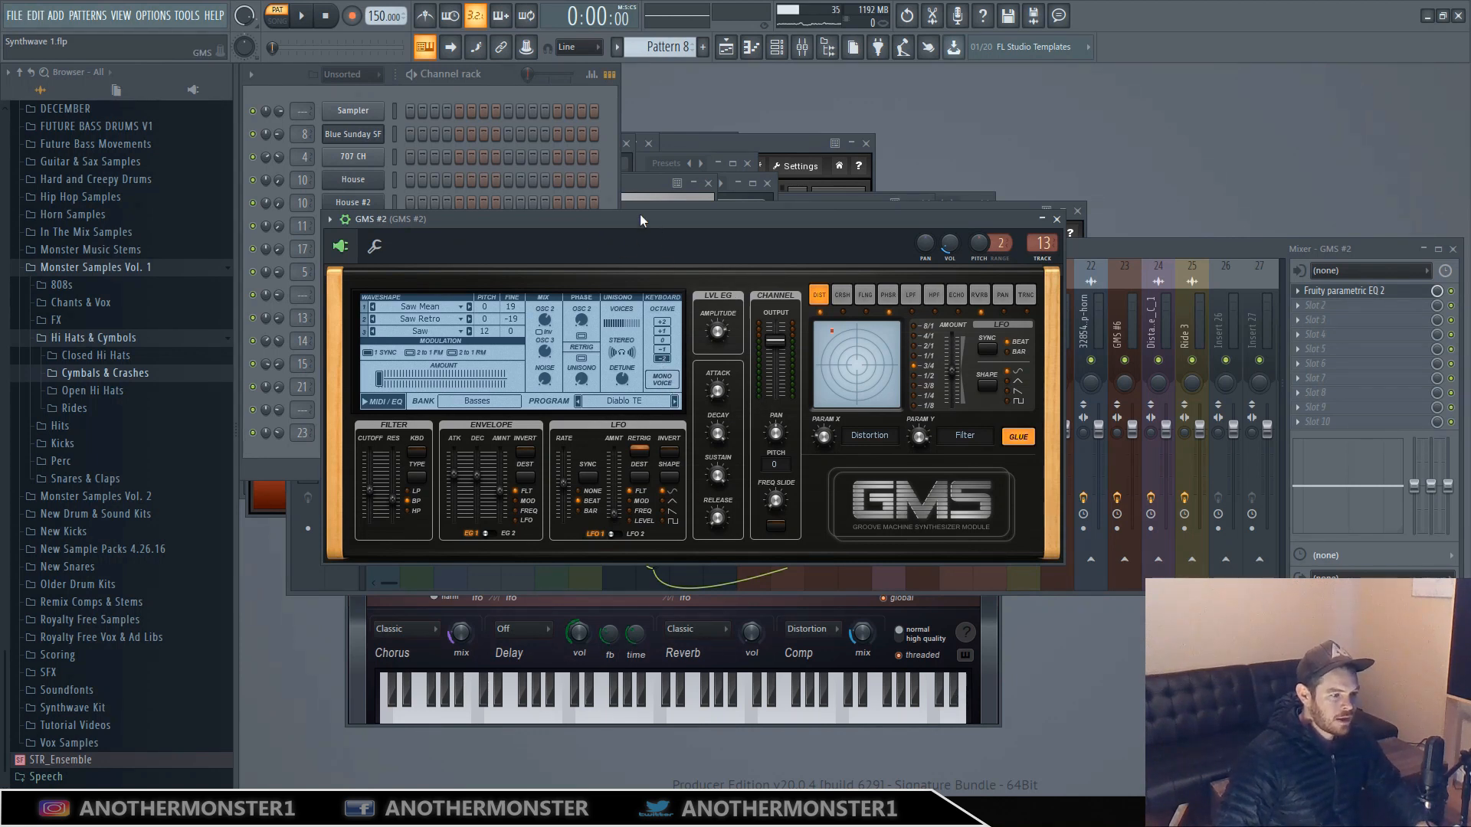
View the Fruity parametric EQ 2 on the GMS #2 mixer track and play Pattern 8 again briefly.
left_click(1148, 245)
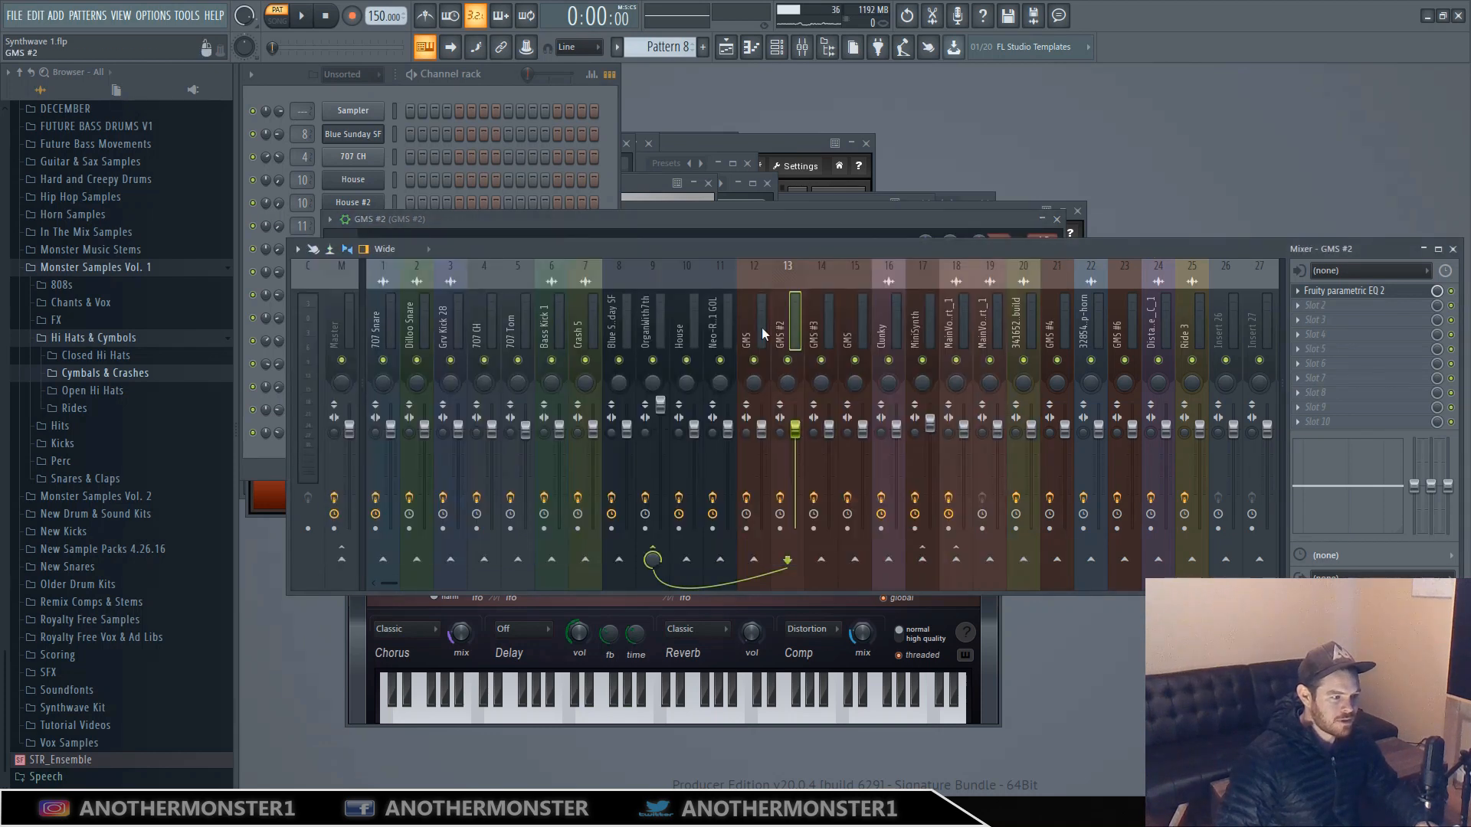
left_click(1348, 291)
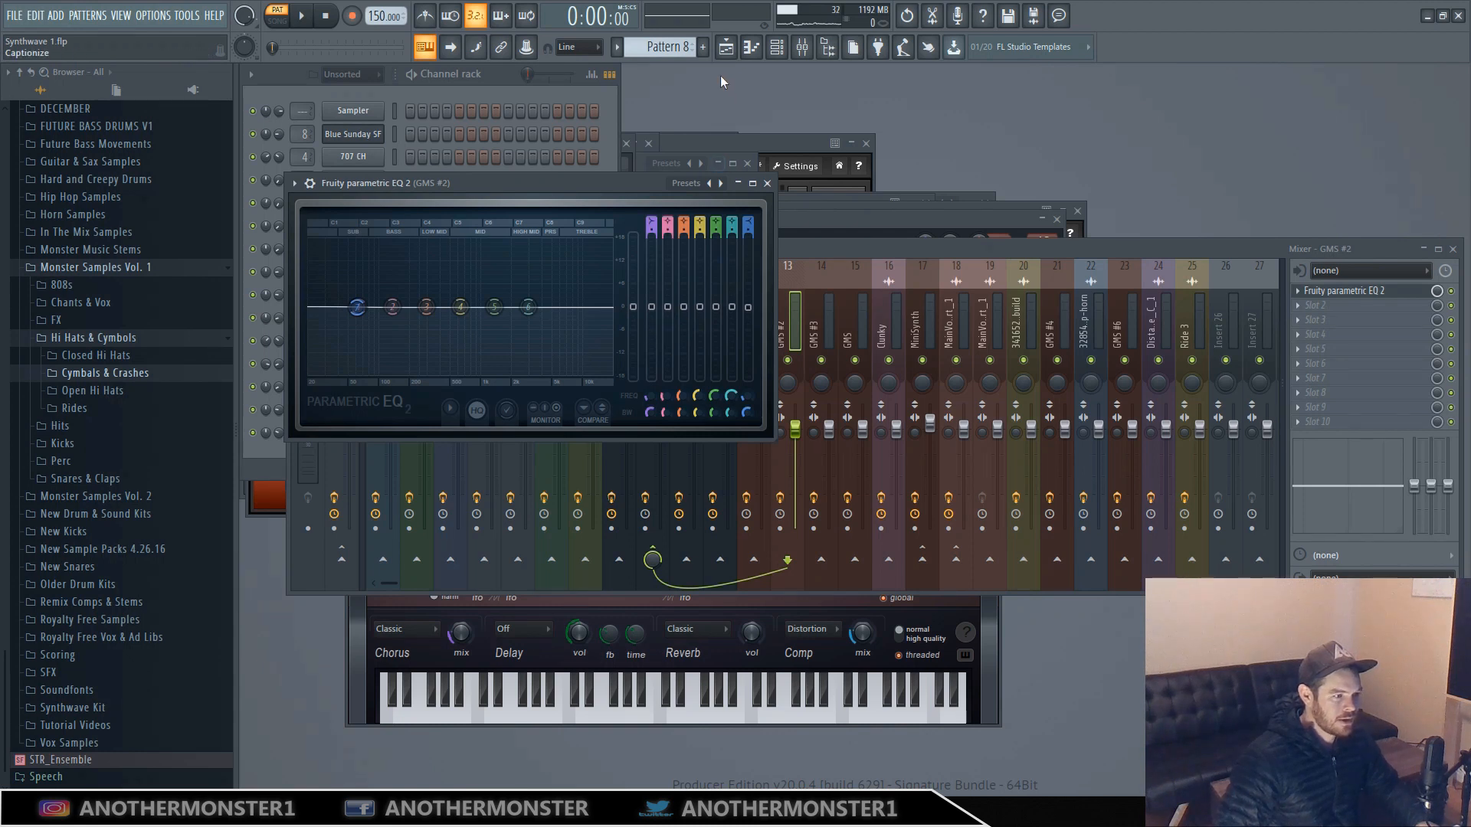
left_click(795, 349)
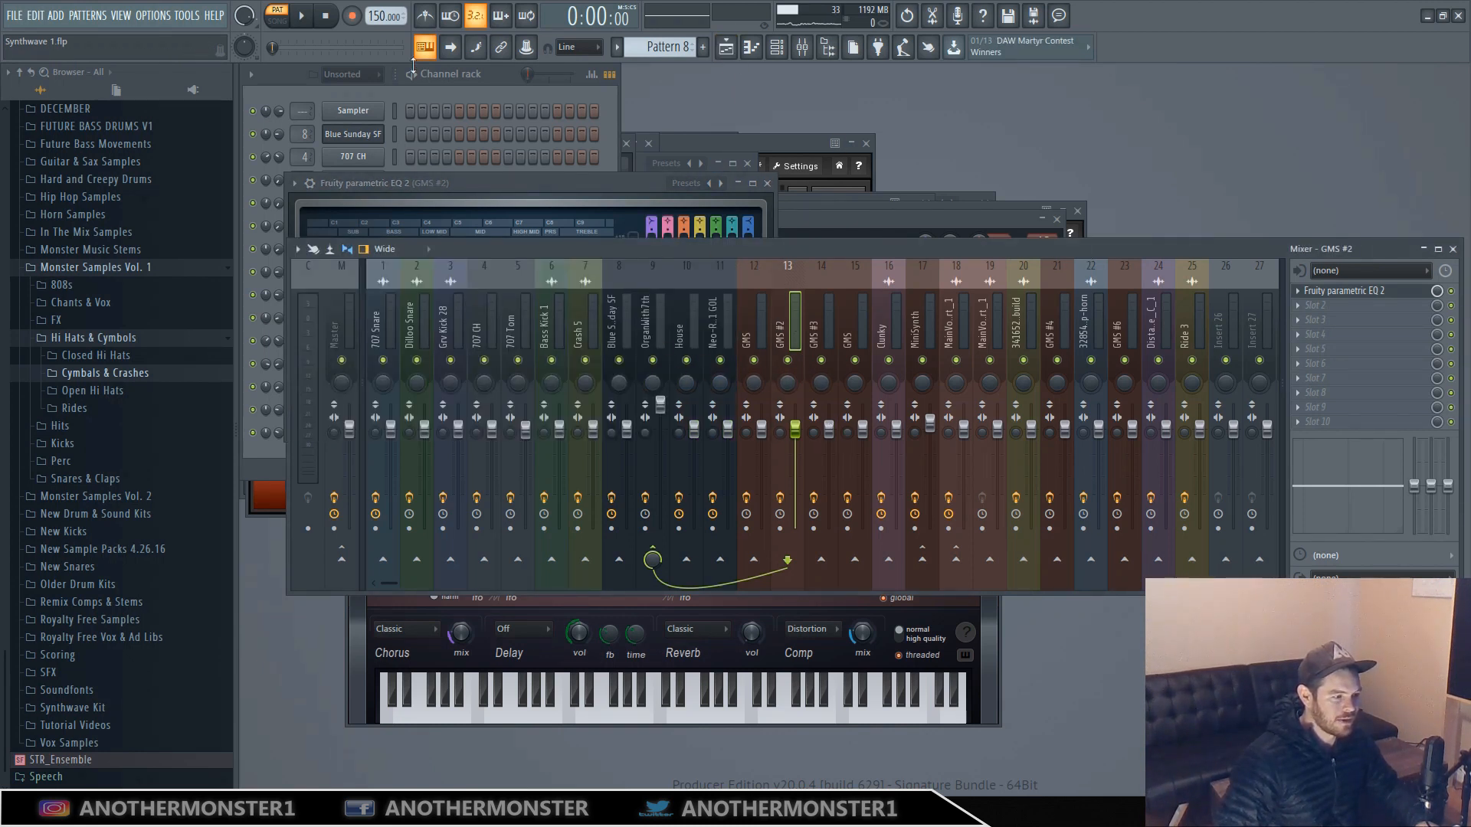
left_click(302, 17)
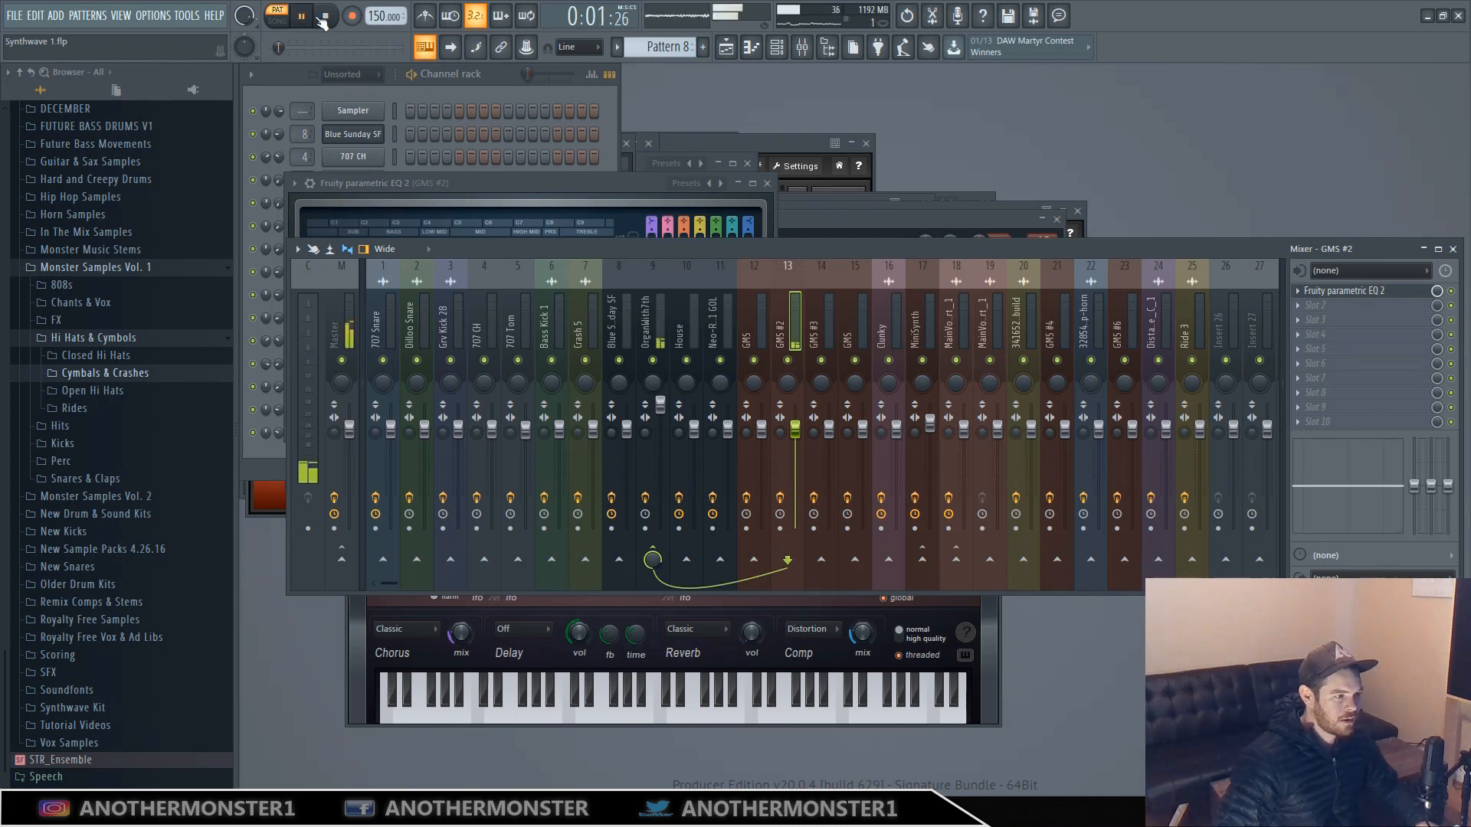
left_click(325, 15)
Solo the Atmo Synth track in the playlist and audition it in song mode from bar 3.
left_click(726, 48)
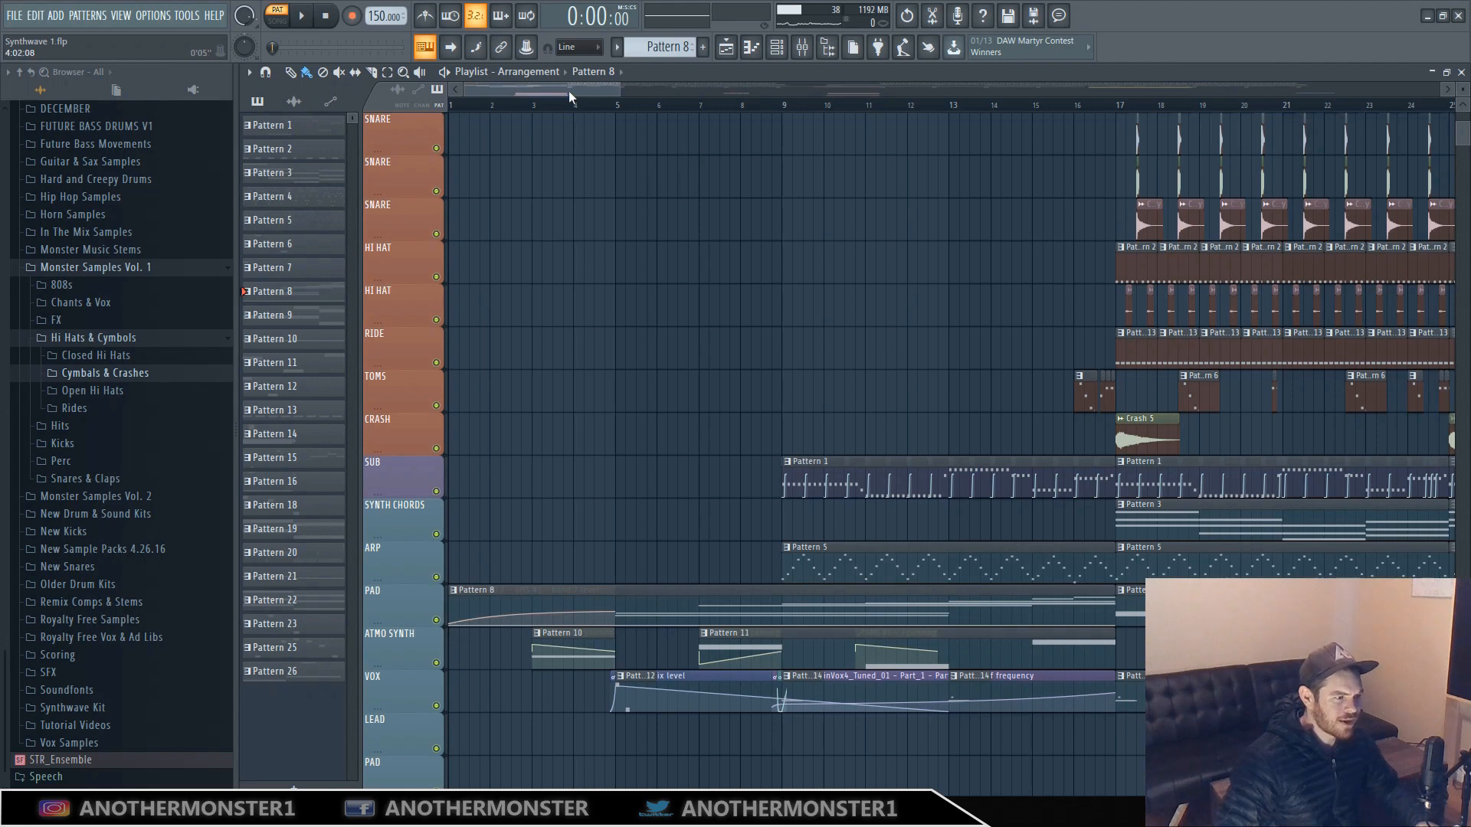
left_click_drag(615, 90, 564, 90)
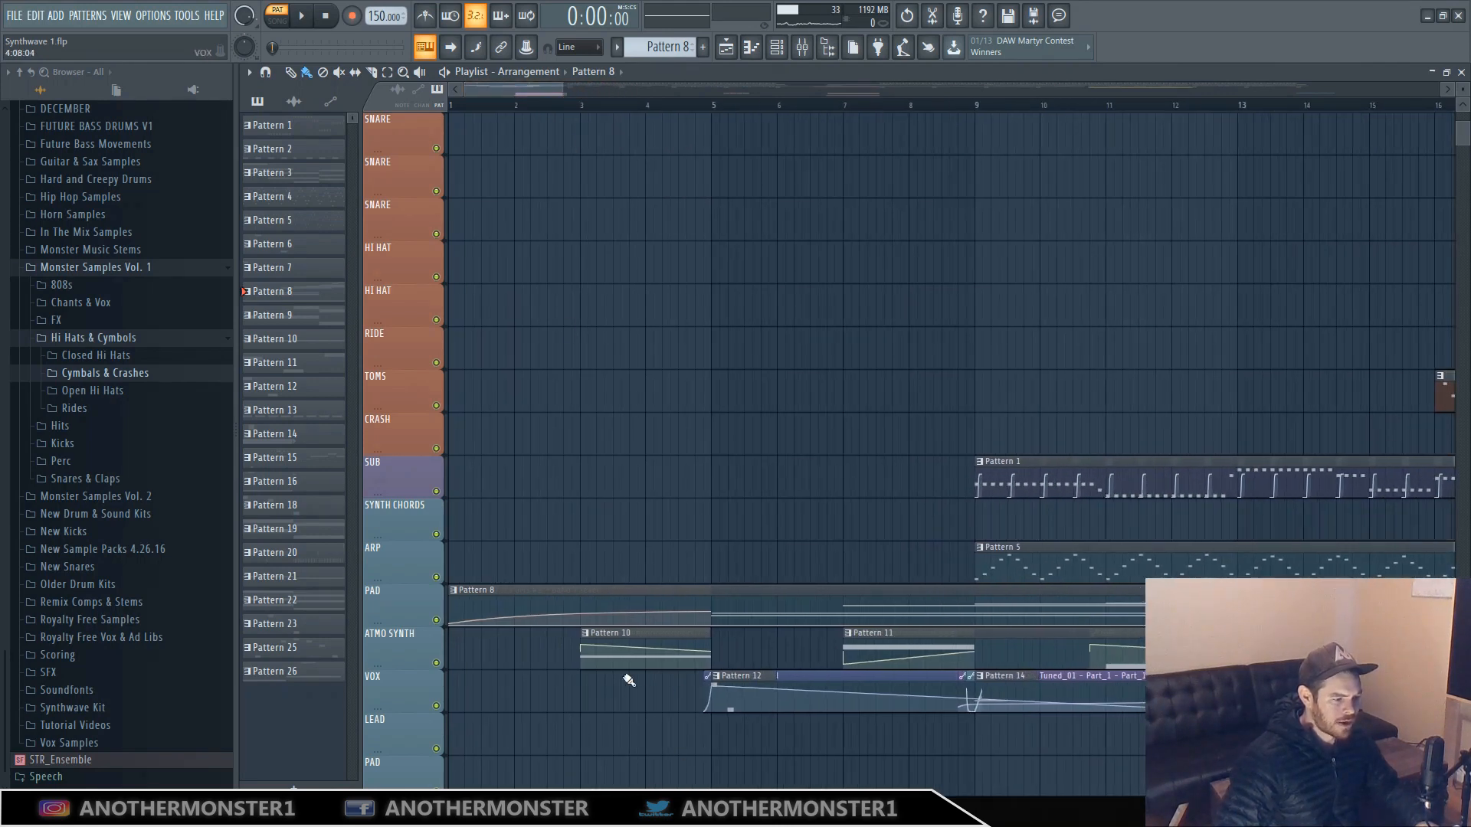
right_click(437, 663)
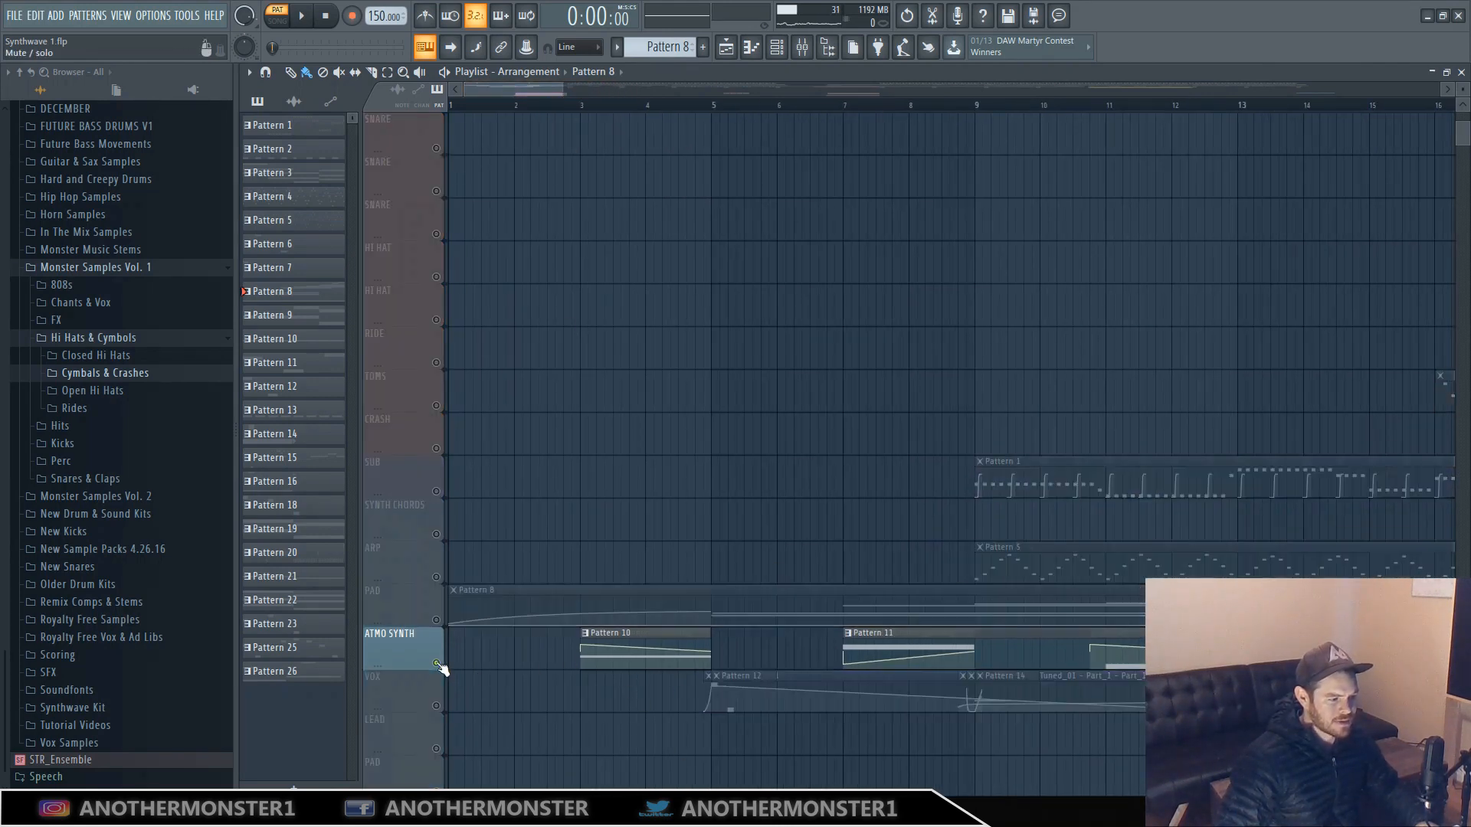
left_click(572, 105)
left_click(304, 17)
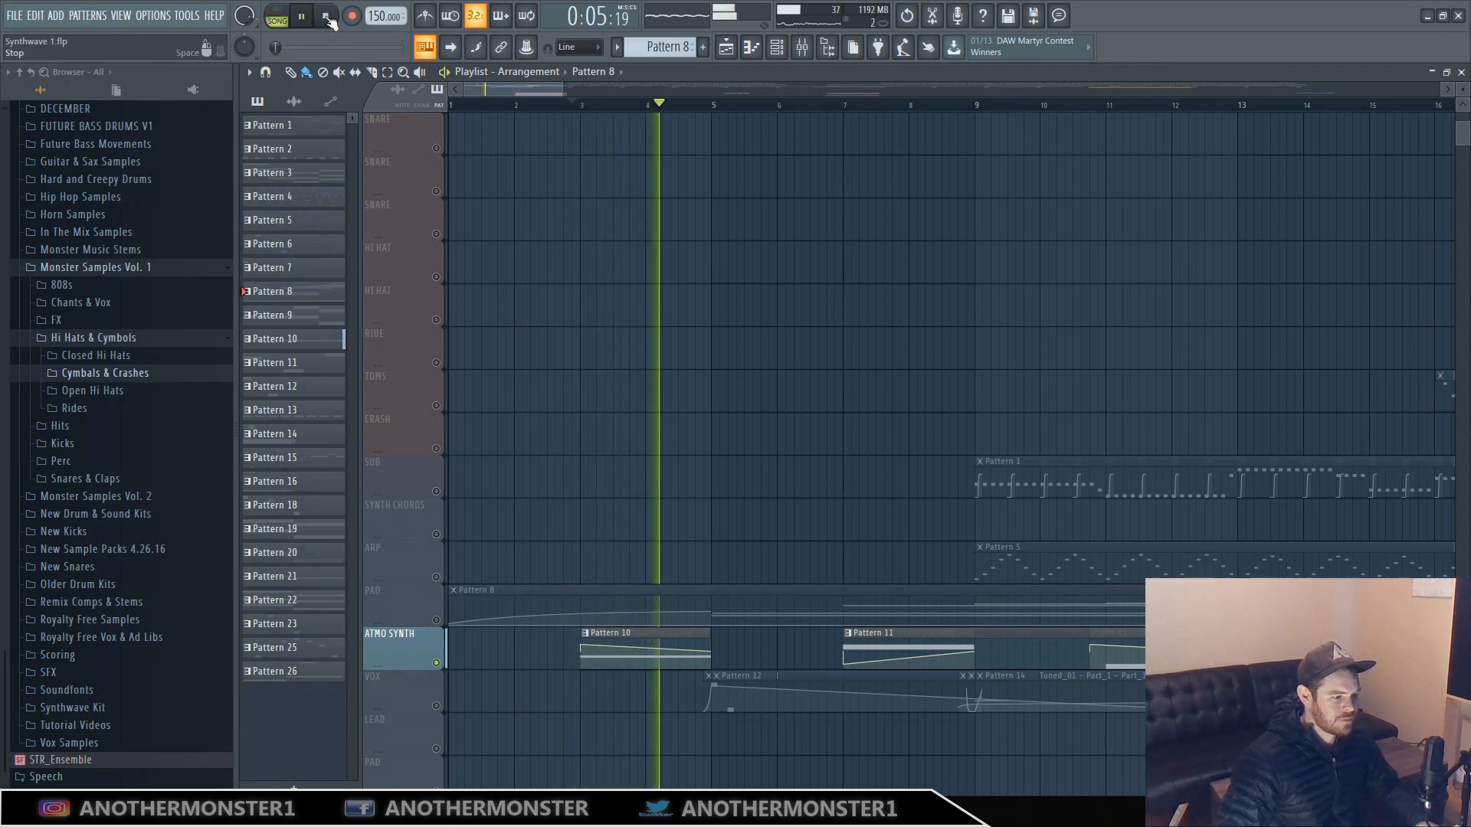
left_click(325, 16)
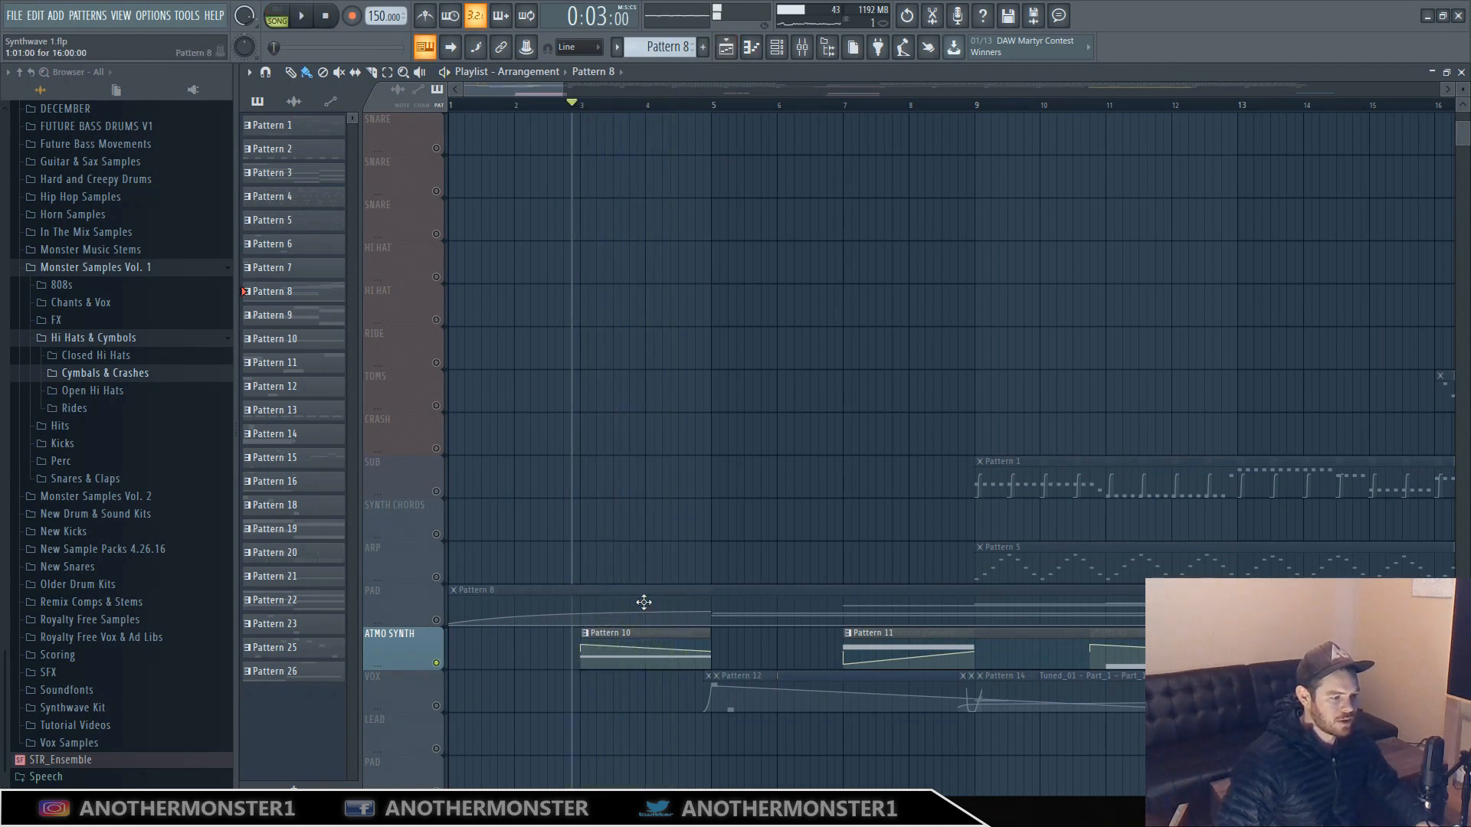
Select Pattern 10 from the Atmo Synth track and display the GMS #3 mixer track's effects.
left_click(644, 636)
left_click(726, 48)
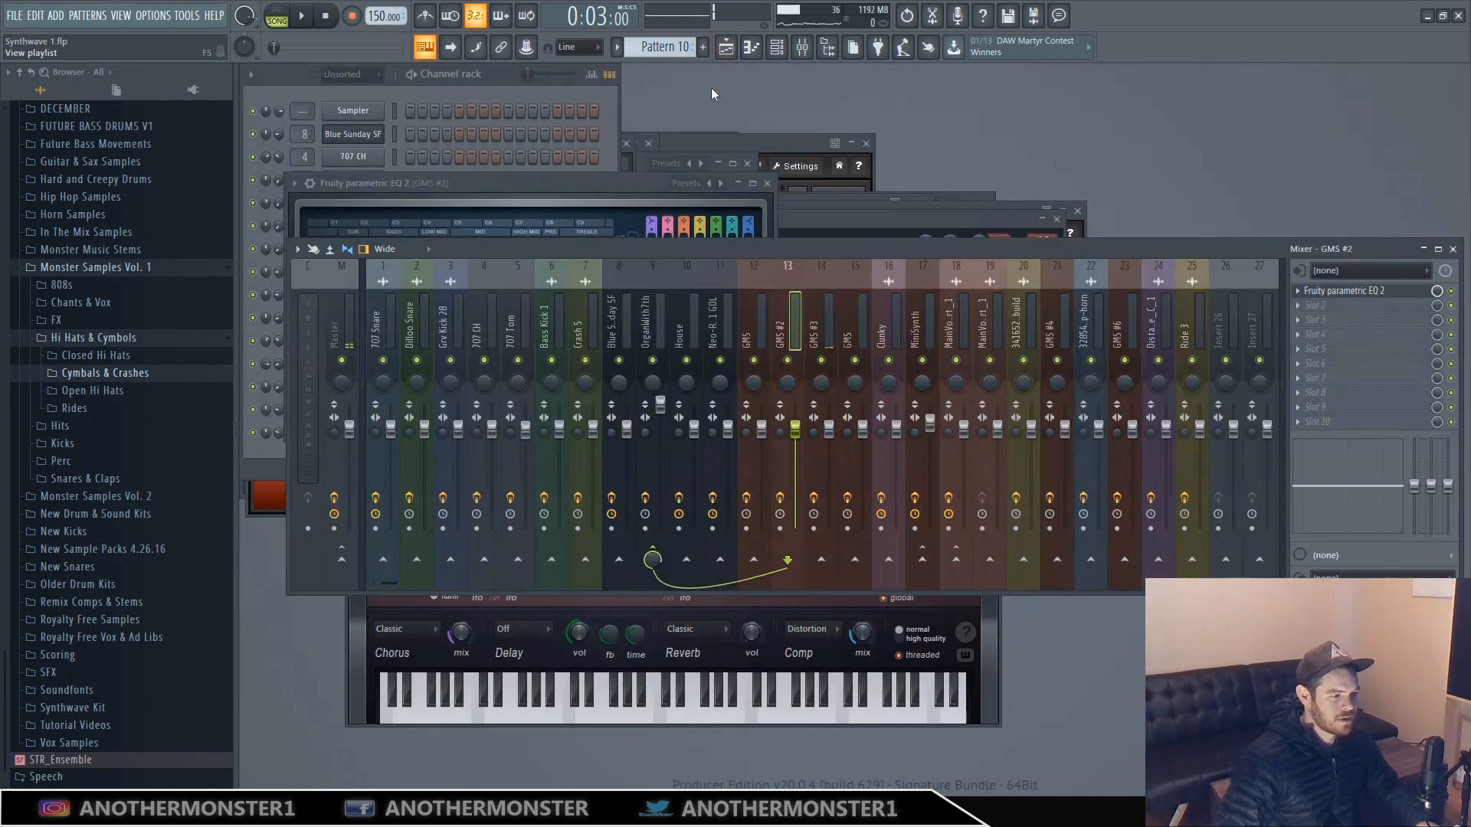
left_click(819, 316)
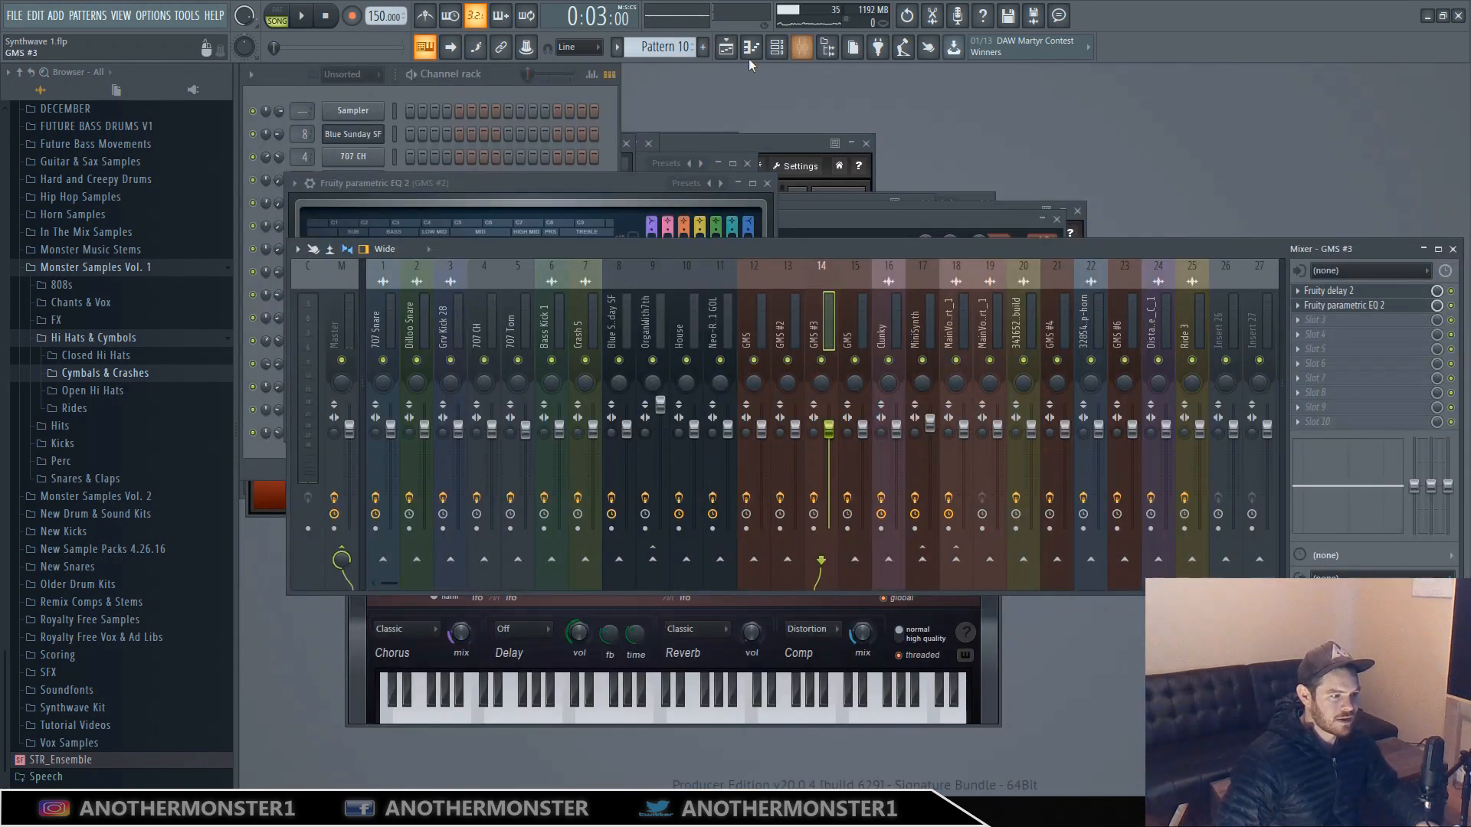
Examine the GMS #3 synth's Landing TE program settings and audition Pattern 10 in pattern mode.
left_click(607, 139)
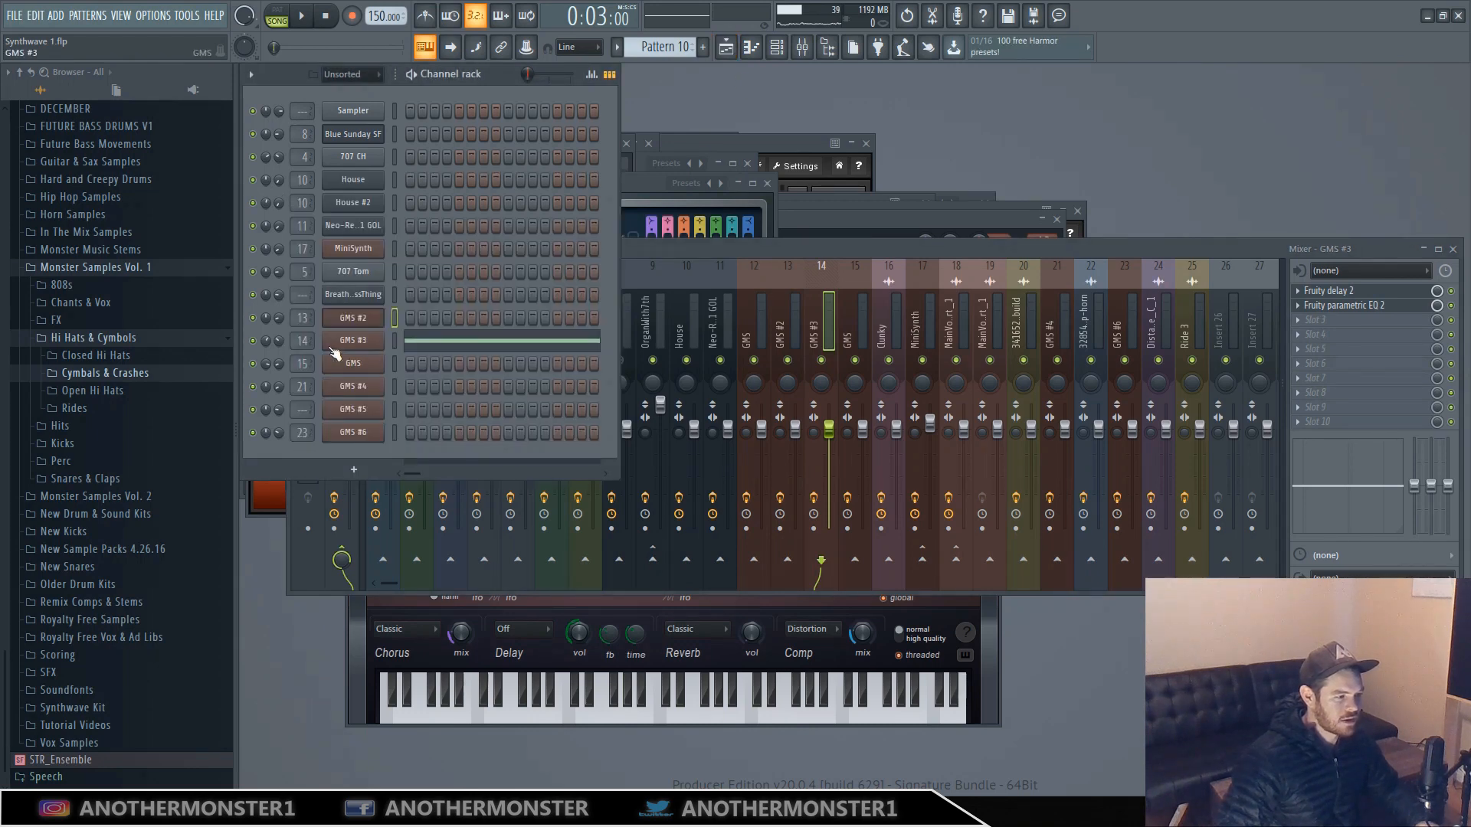
left_click(361, 343)
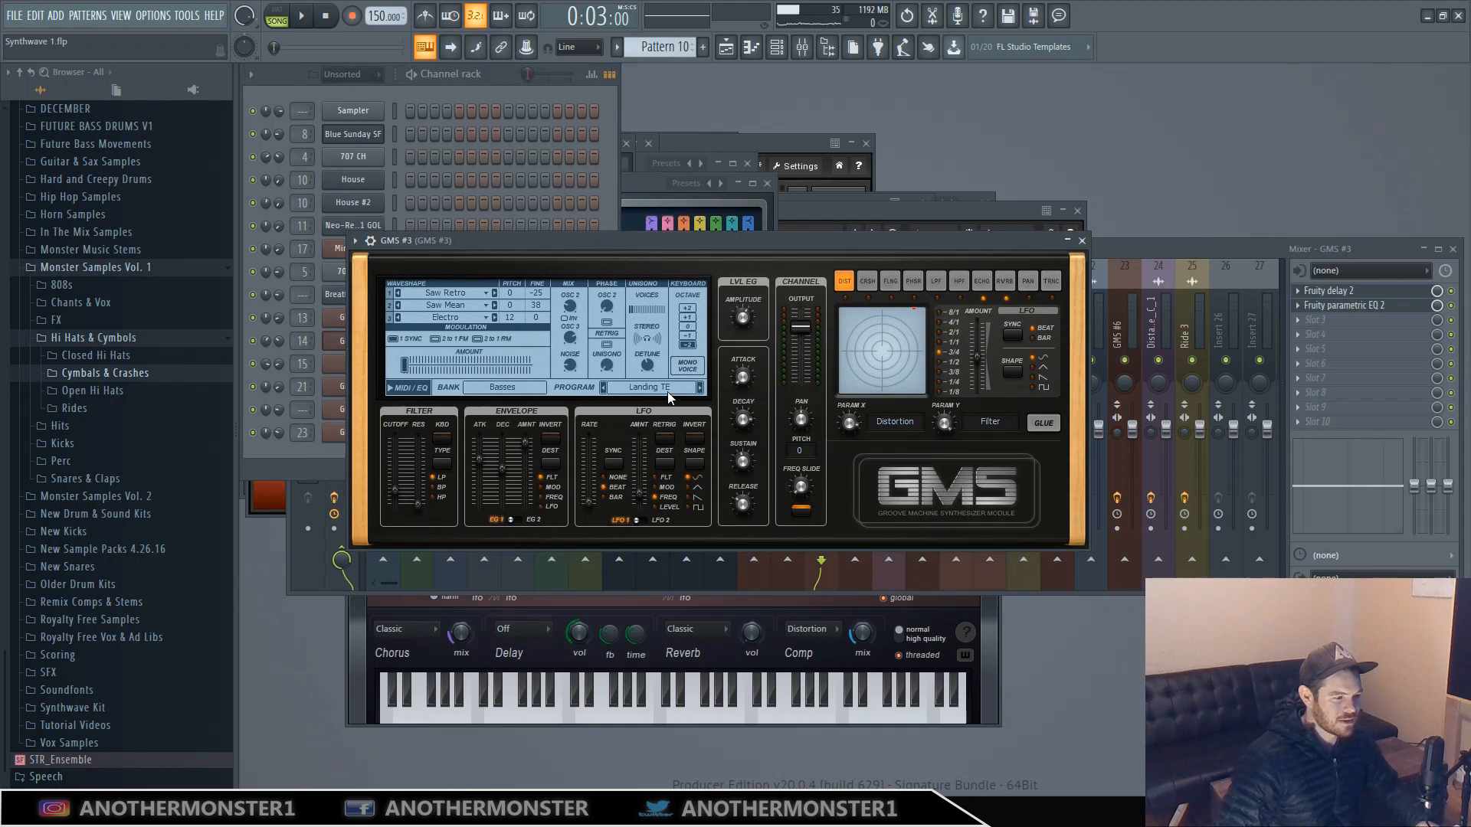
left_click(571, 88)
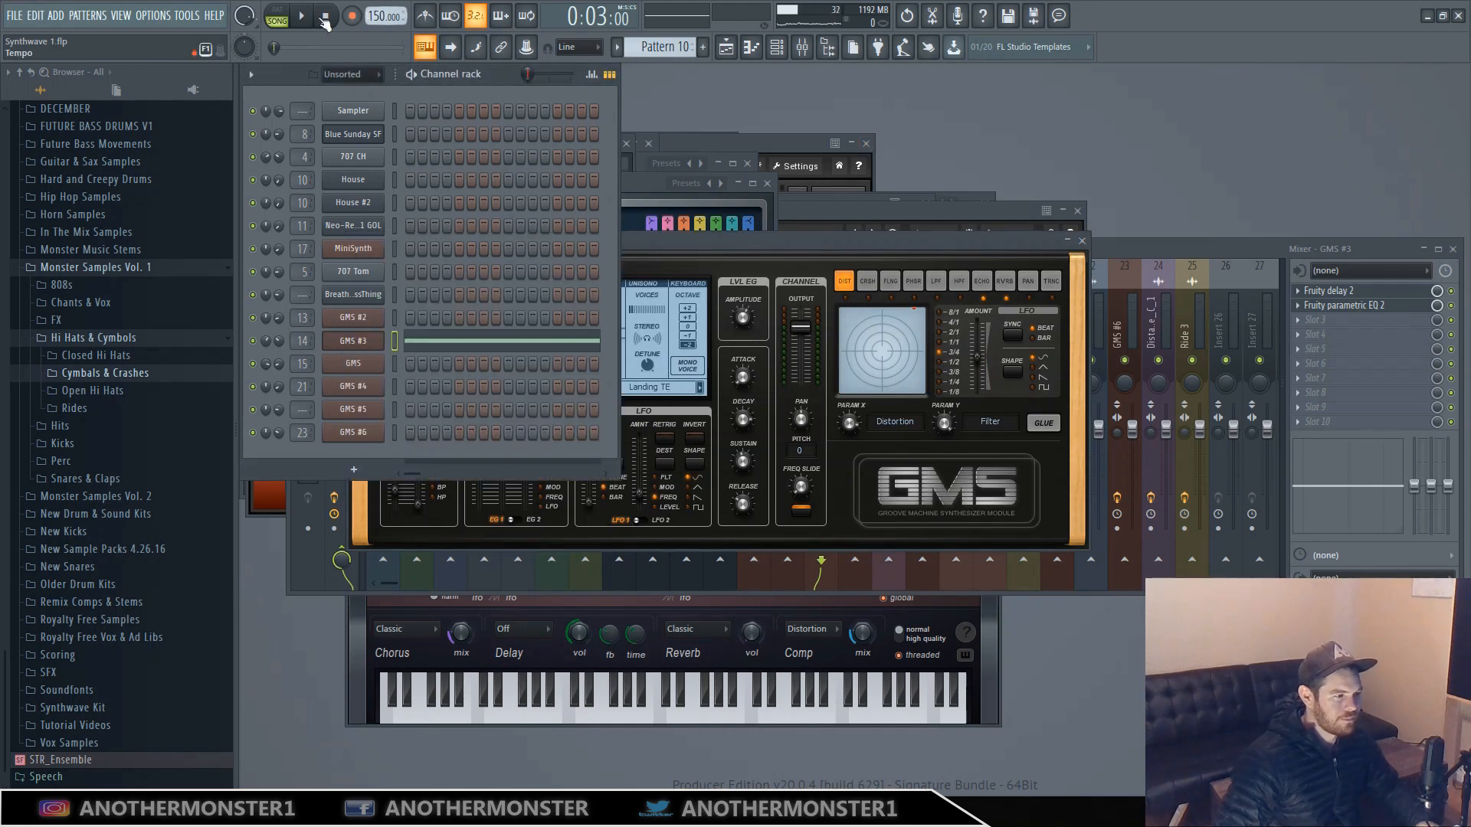
left_click(282, 21)
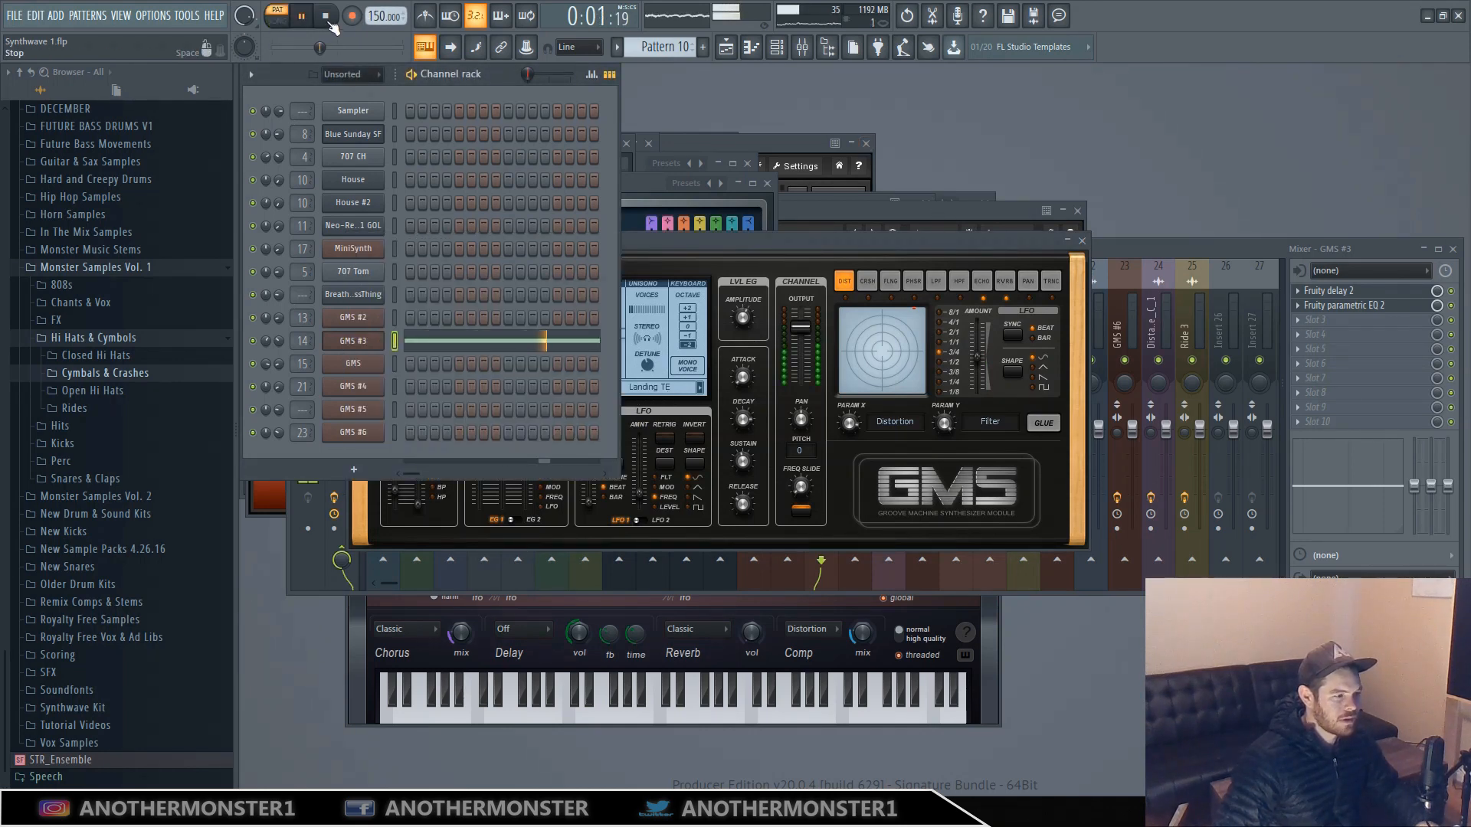
Select Pattern 11, the second Atmo Synth pattern in the playlist, and audition it in pattern mode.
left_click(725, 46)
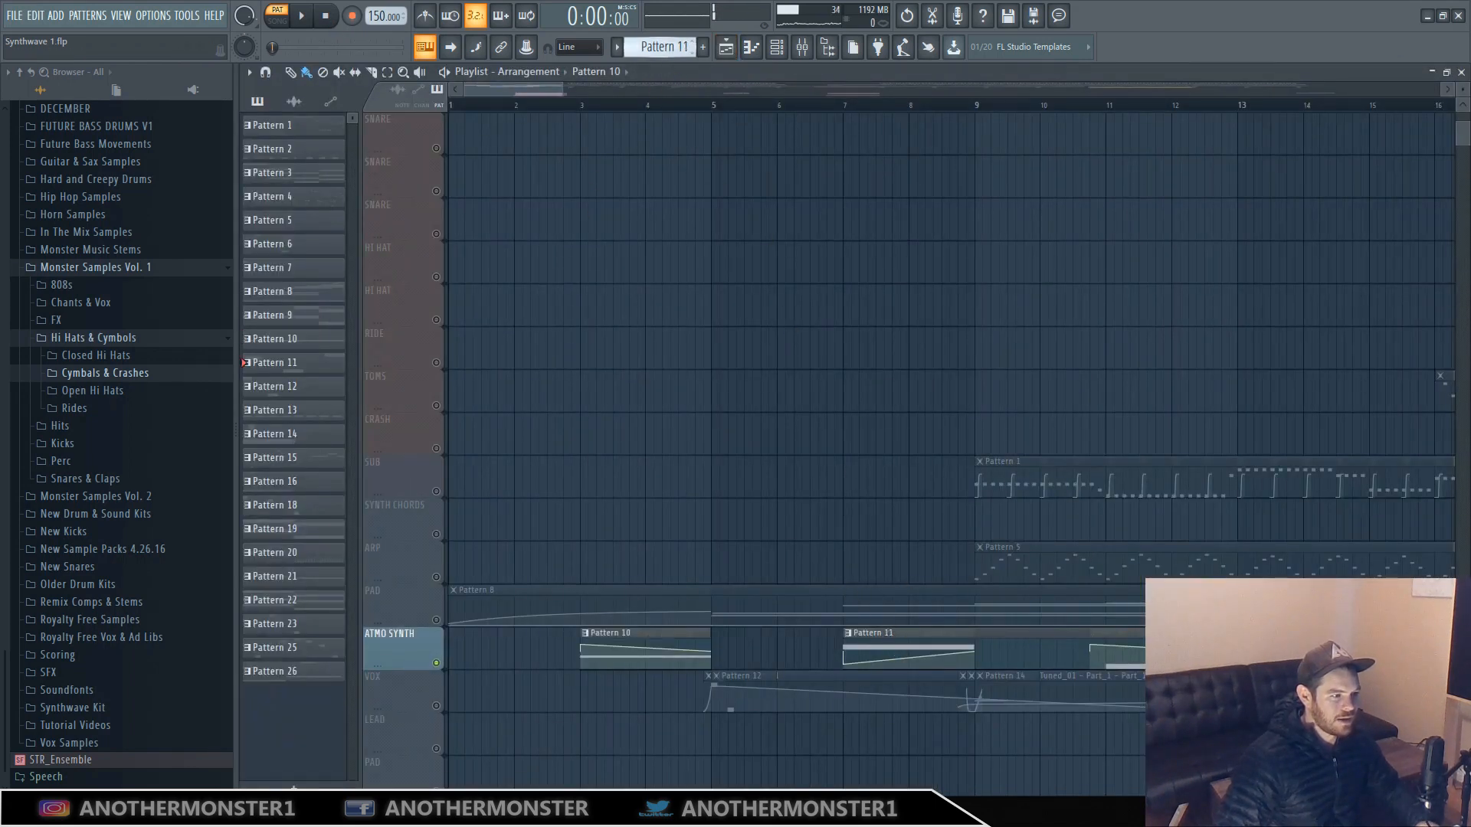
scroll(659, 47, "up", 1)
left_click(301, 15)
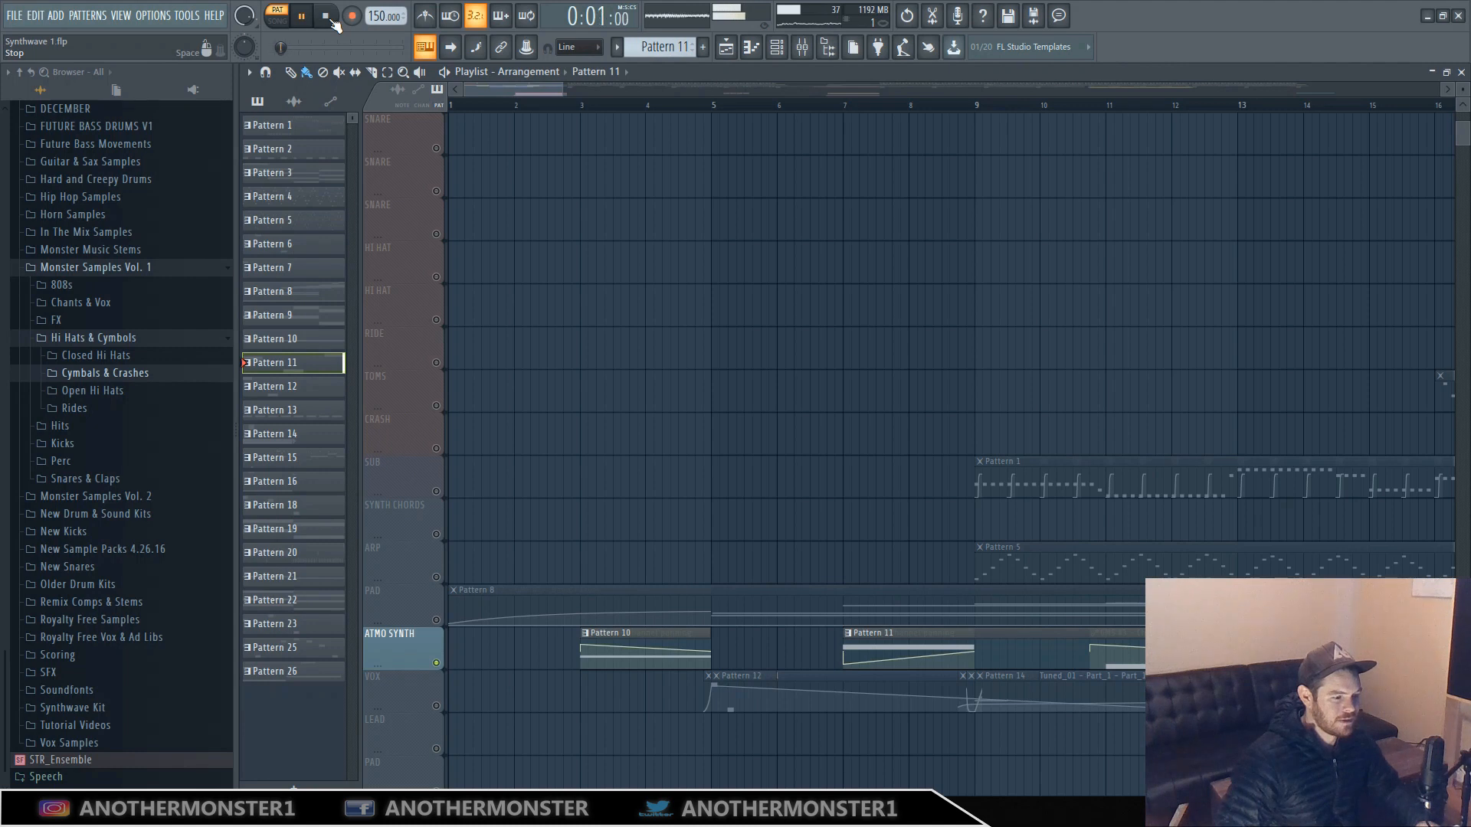
left_click(329, 17)
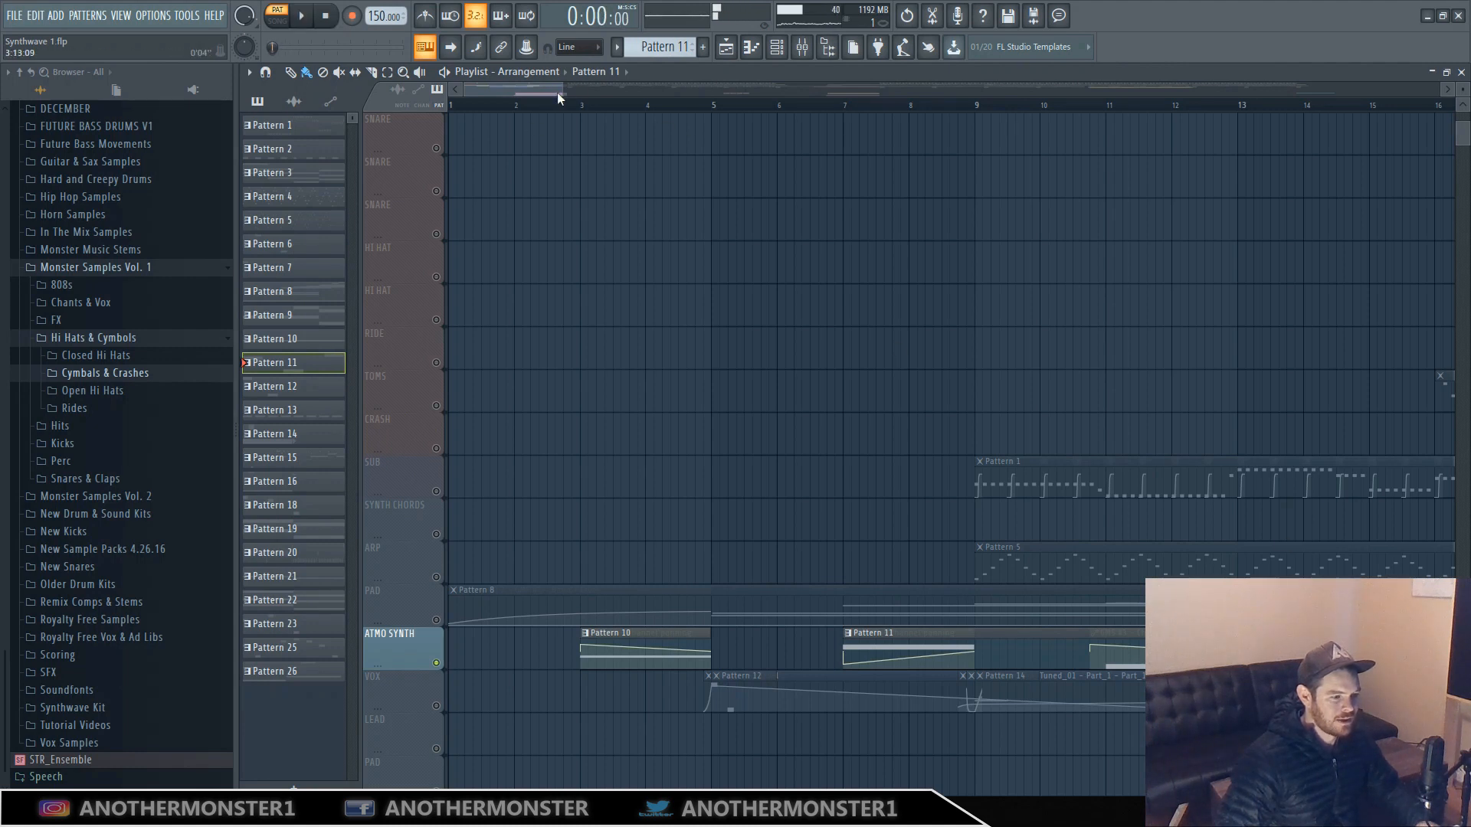
Solo the Vox track in the playlist and select its Pattern 14 at bar 17.
left_click_drag(558, 92, 588, 93)
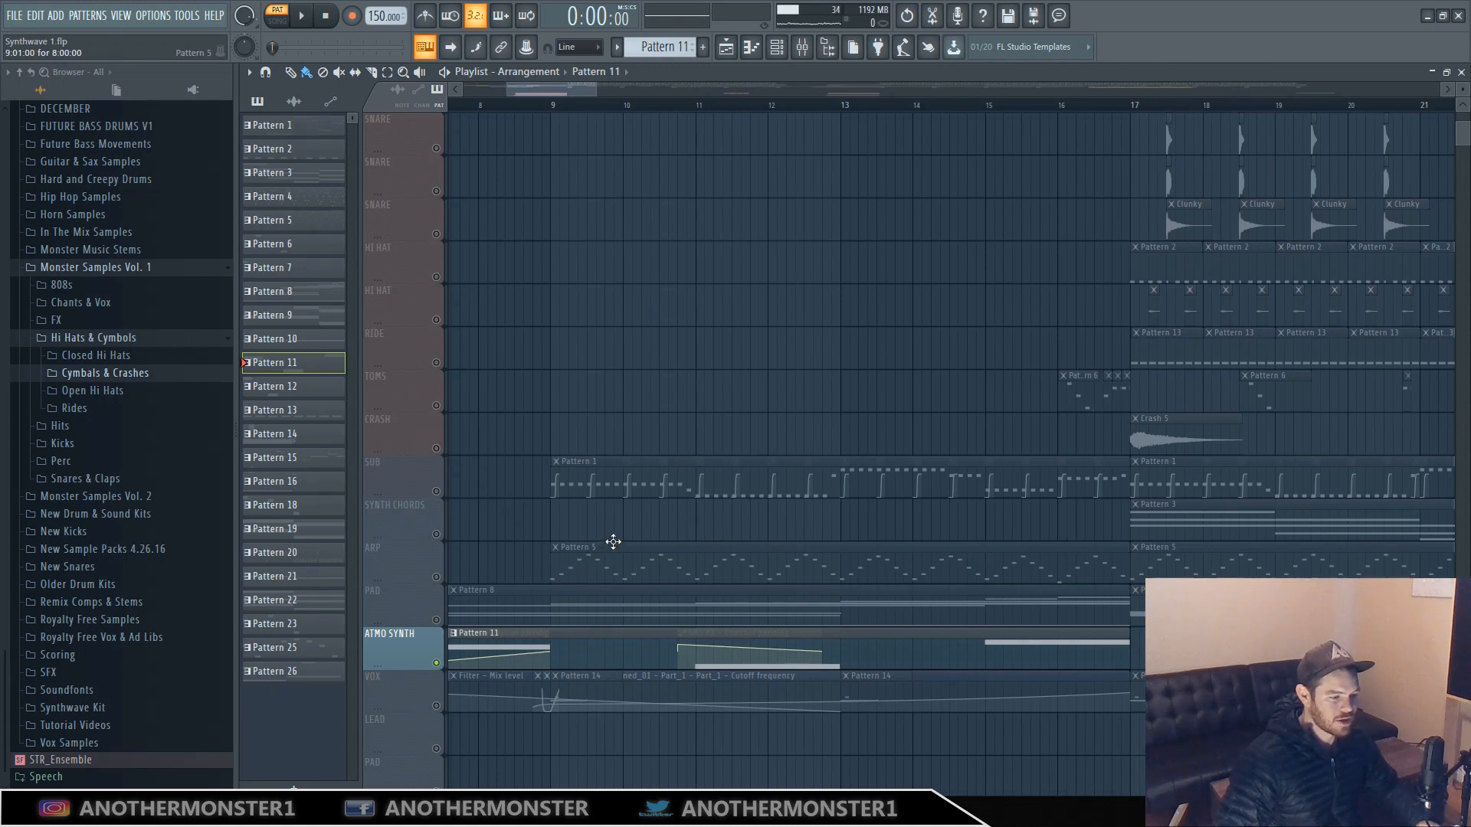
scroll(605, 536, "down", 2)
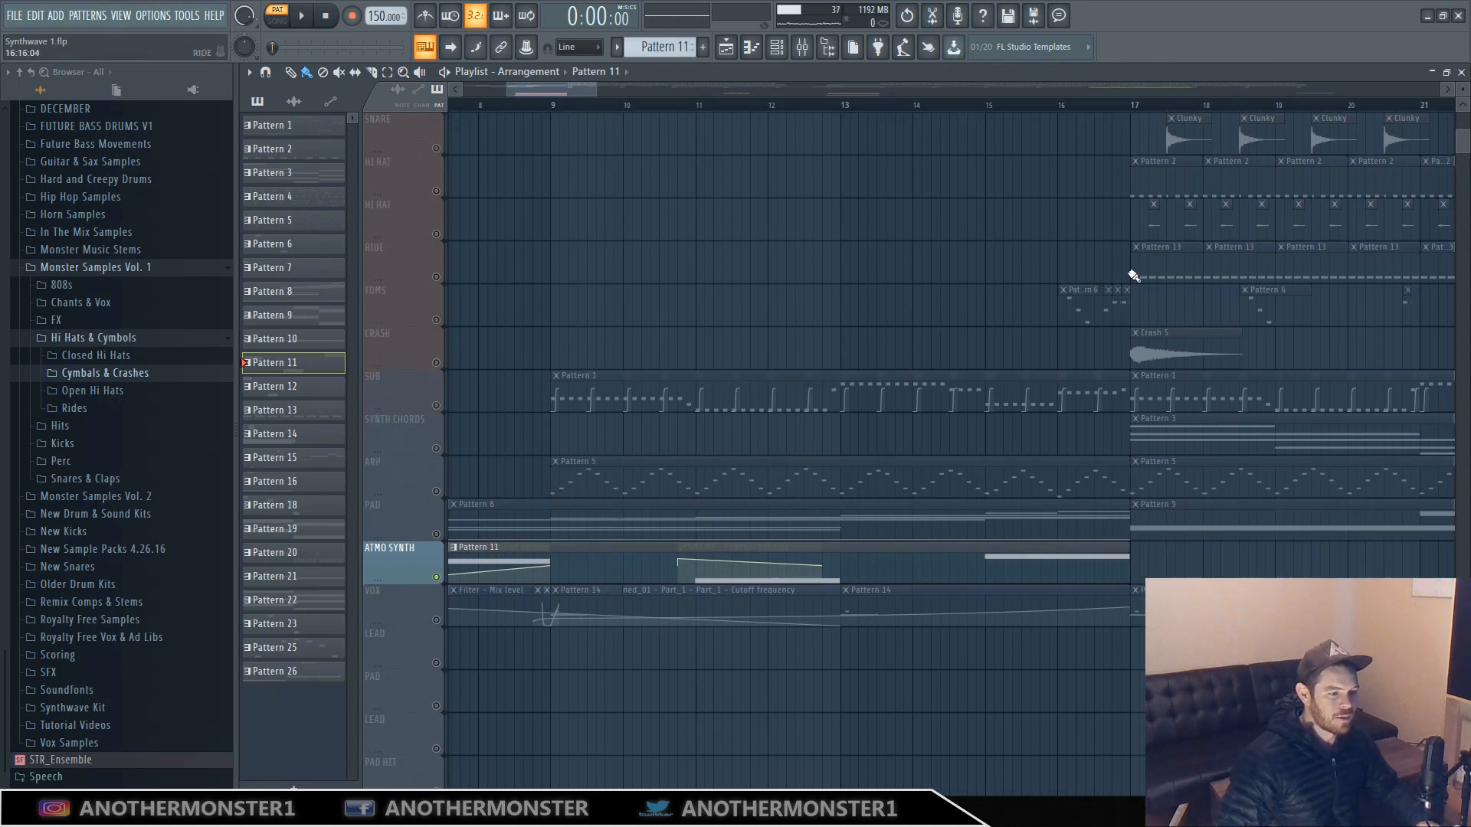
scroll(728, 696, "down", 1)
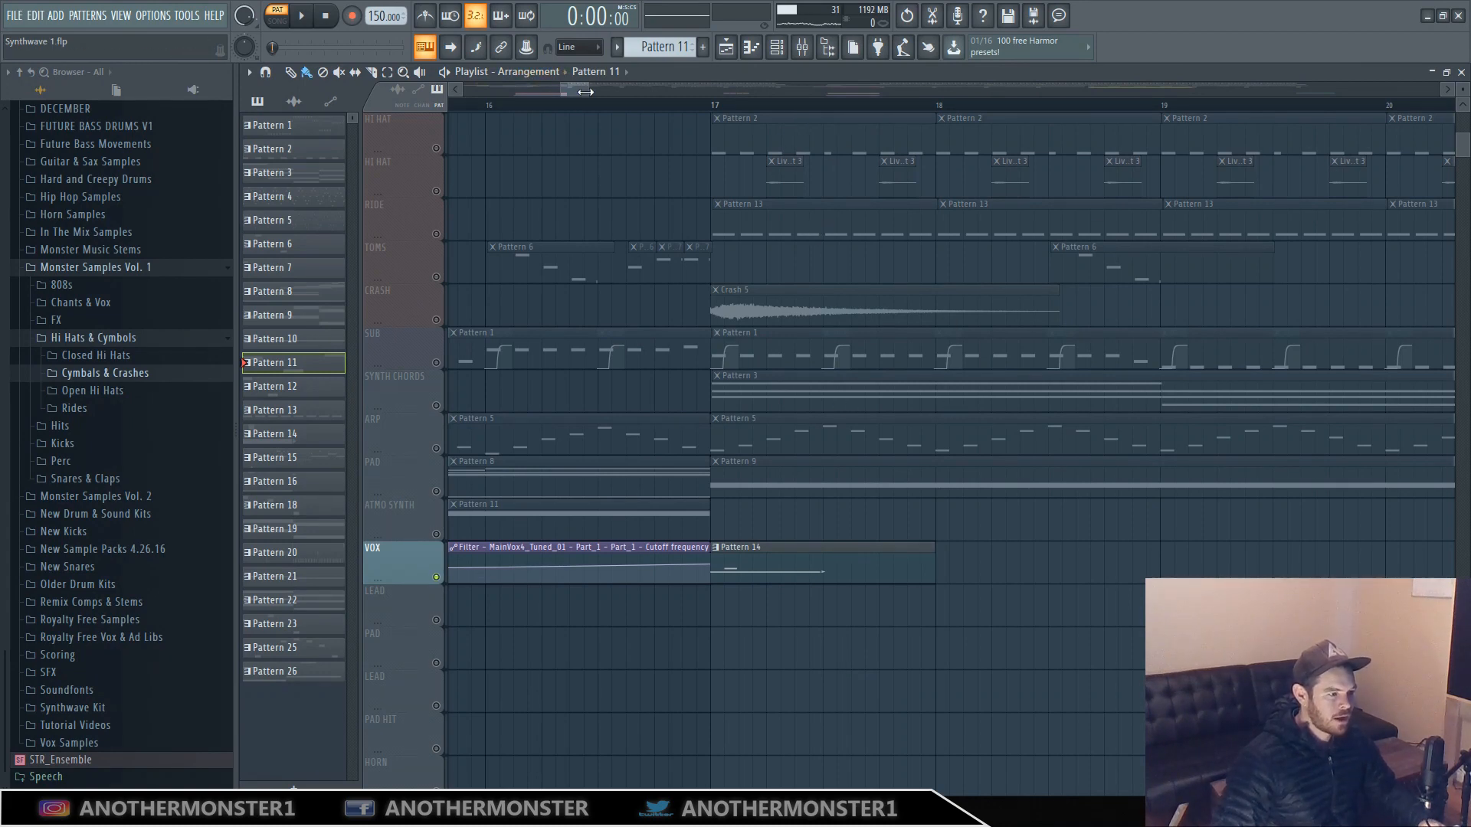
mouse_move(584, 92)
left_mouse_down()
mouse_move(695, 90)
mouse_move(590, 92)
left_mouse_up()
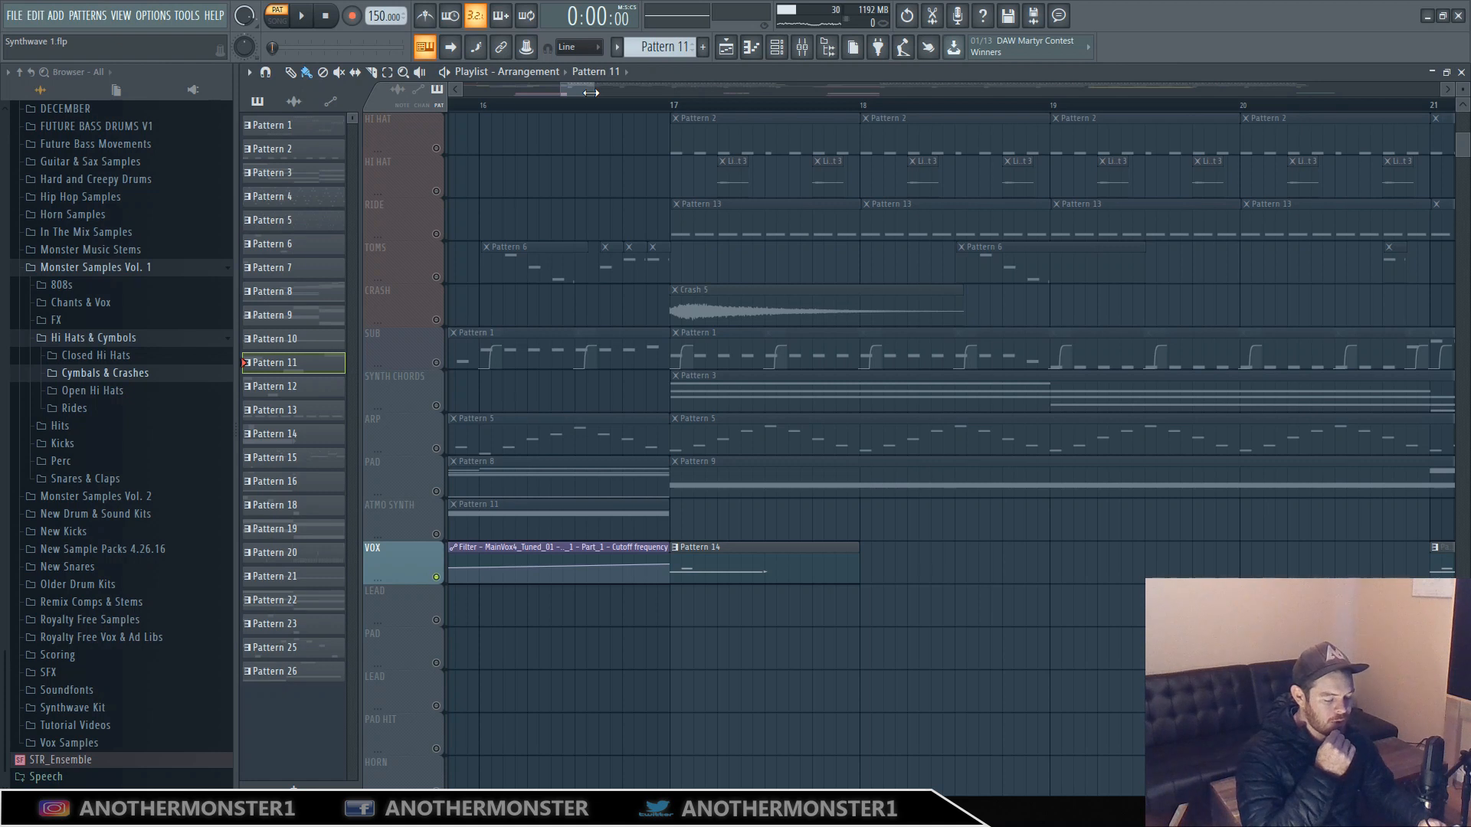
left_click_drag(591, 92, 582, 92)
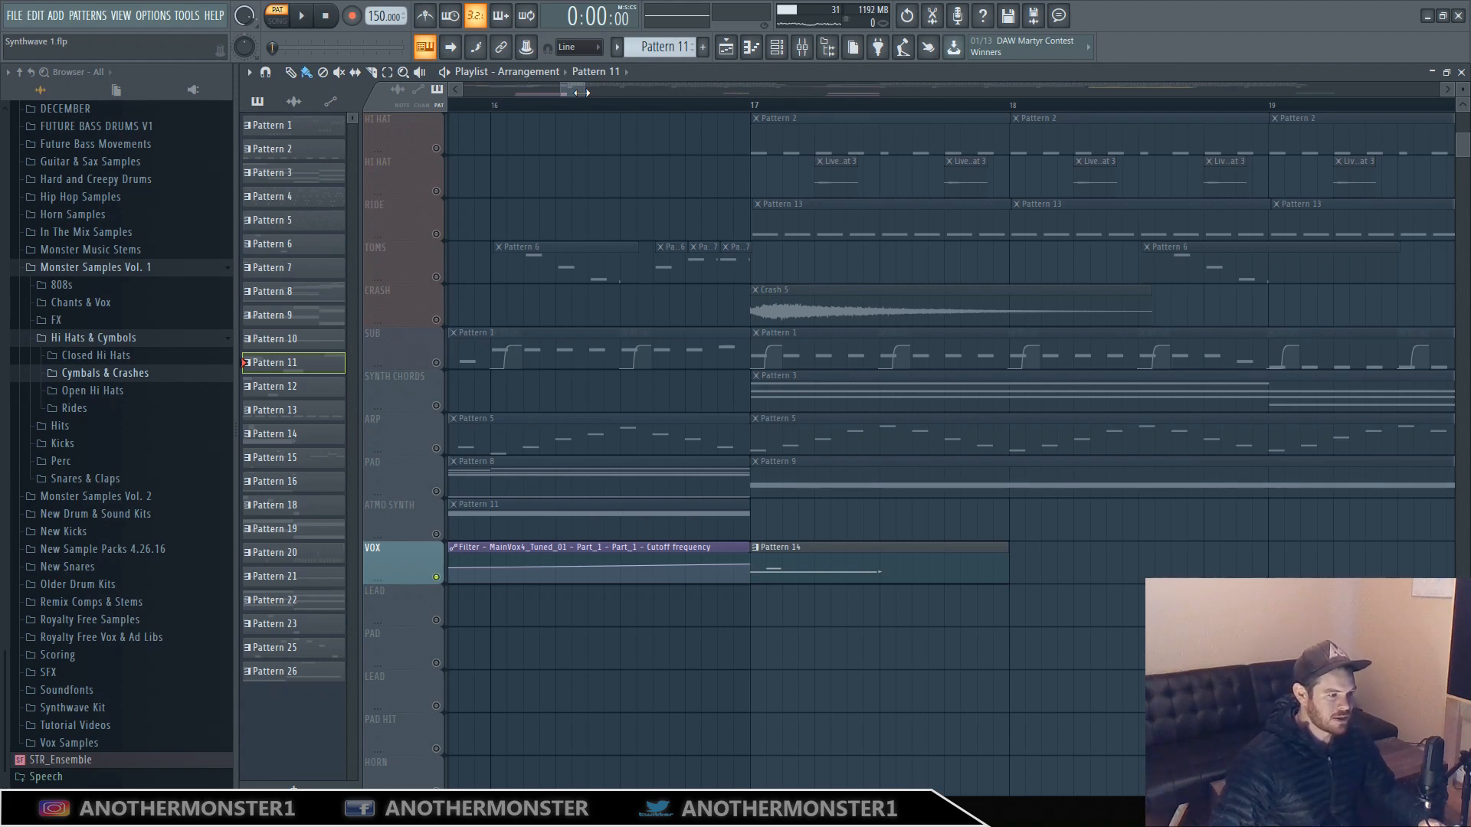
left_click_drag(586, 92, 591, 89)
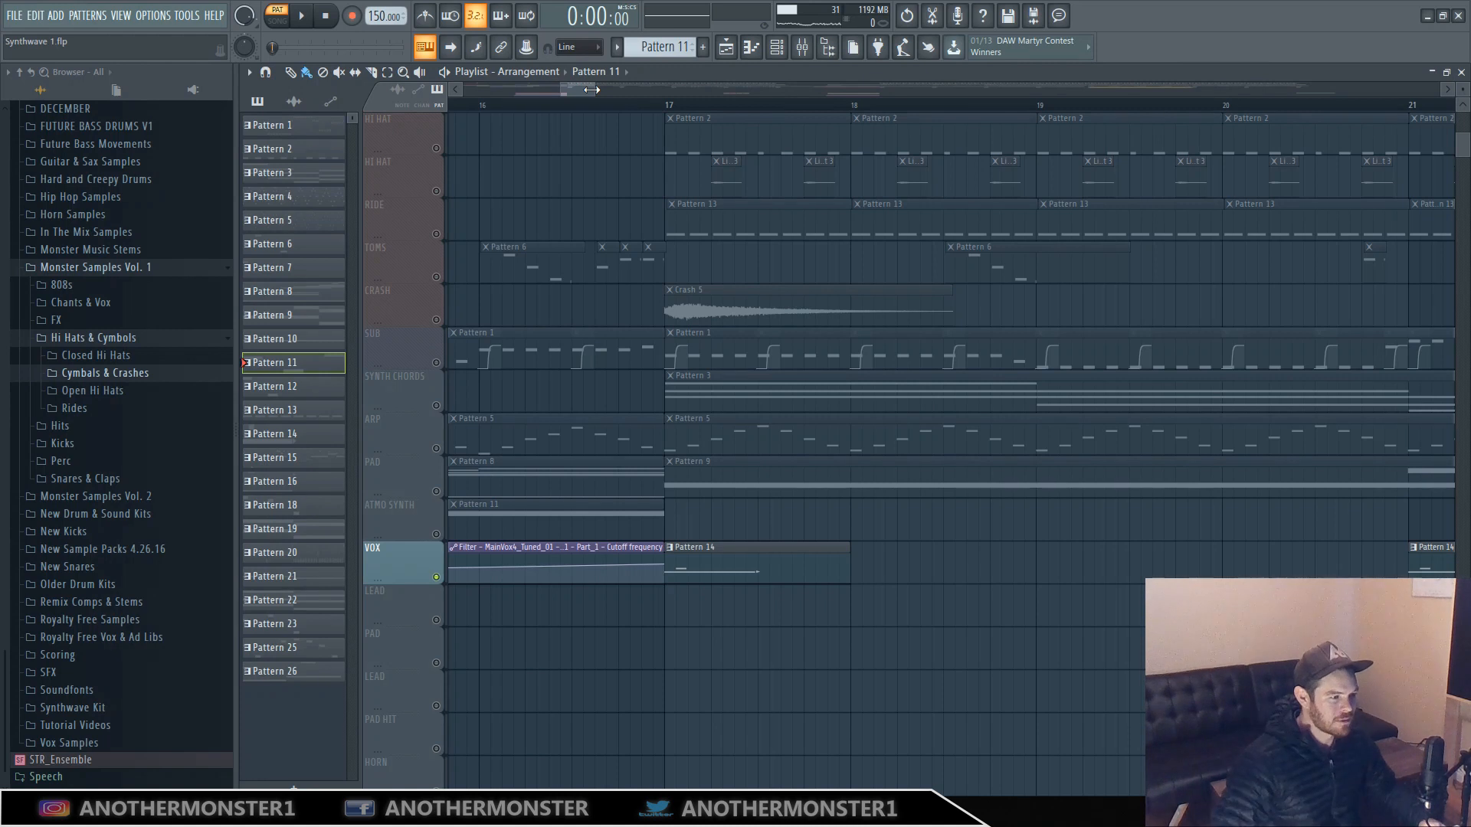
left_click_drag(591, 89, 582, 90)
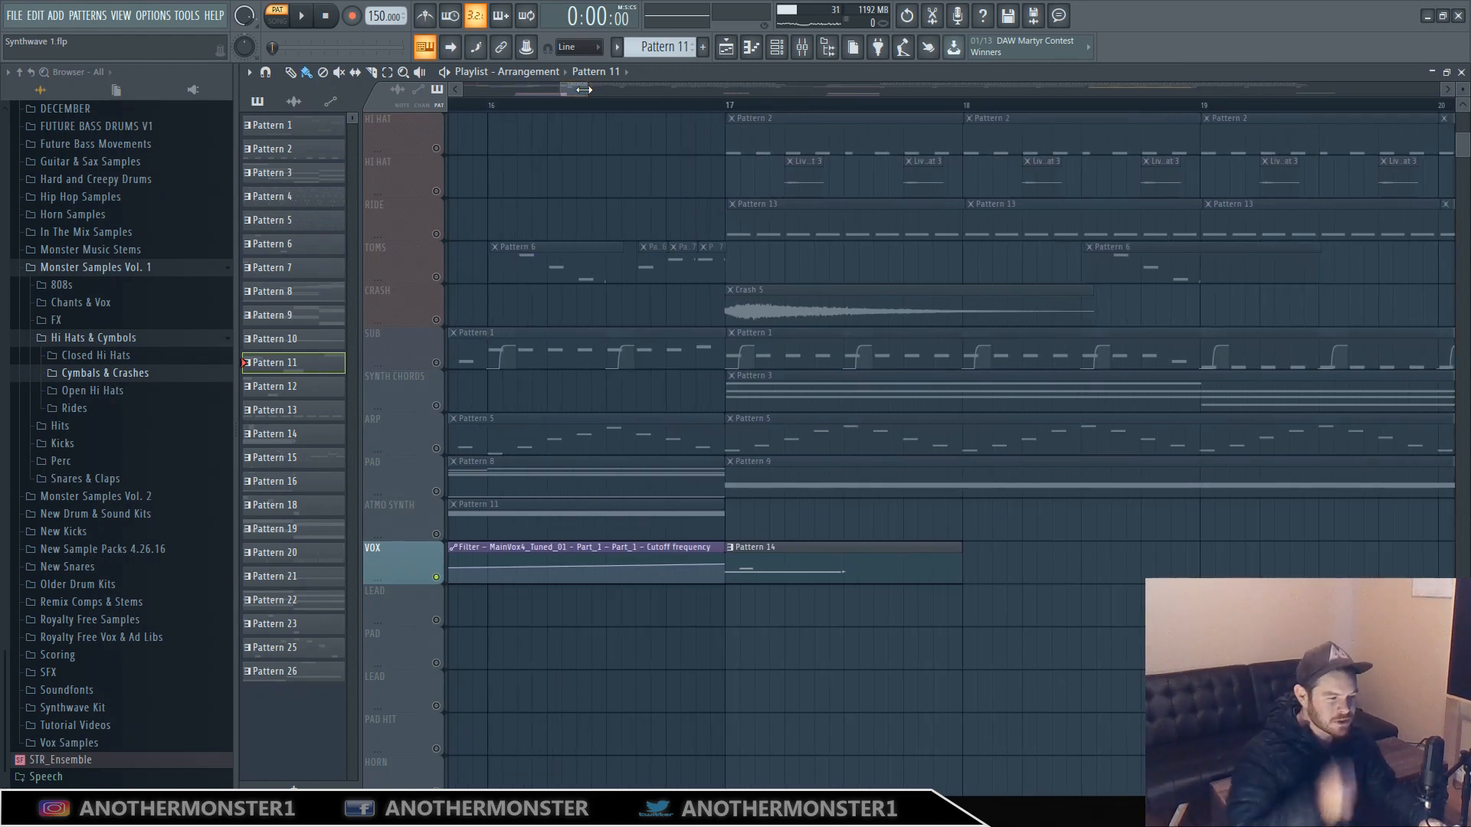
left_click_drag(584, 90, 580, 90)
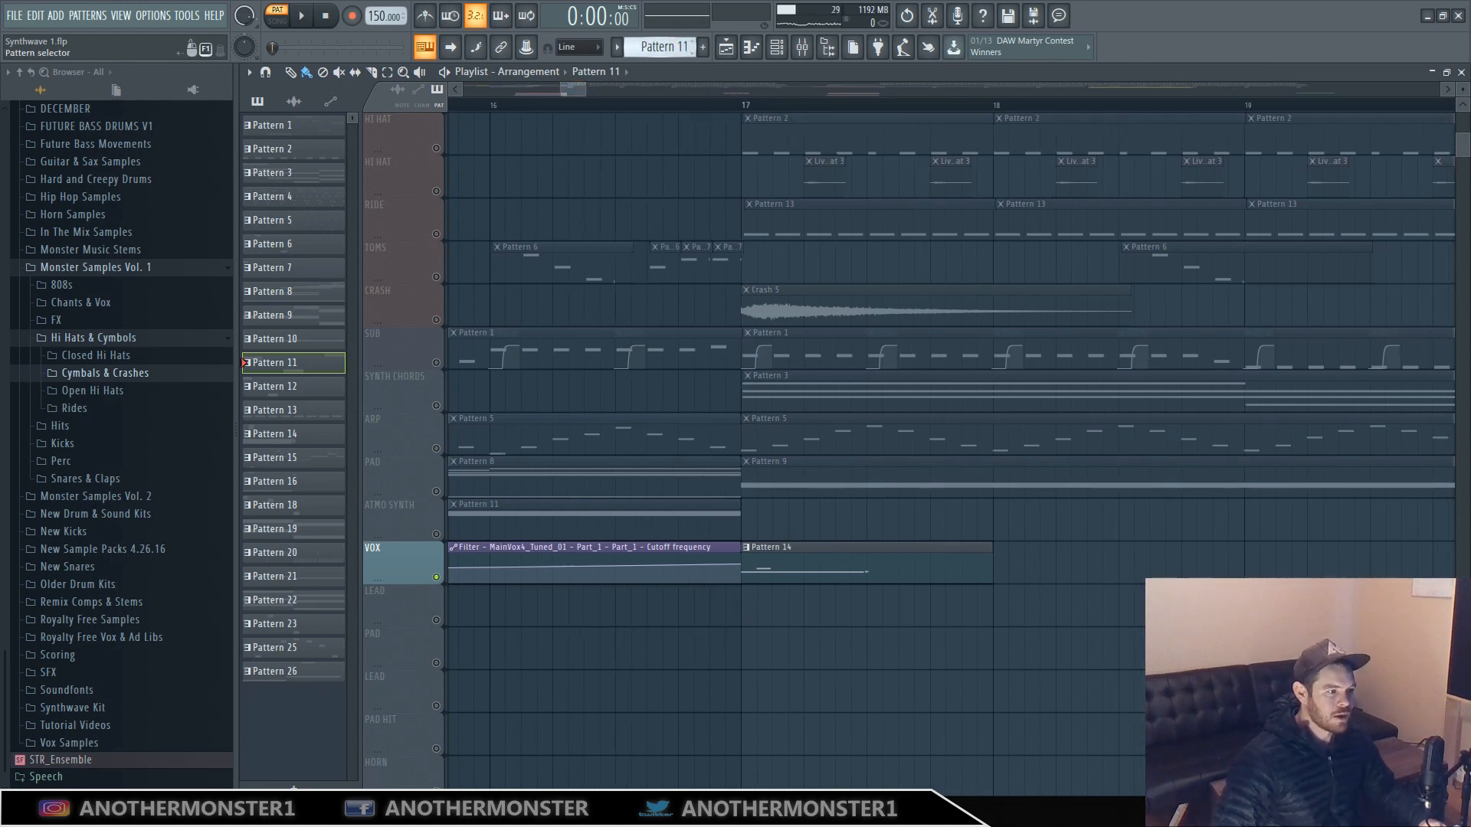
scroll(675, 46, "down", 3)
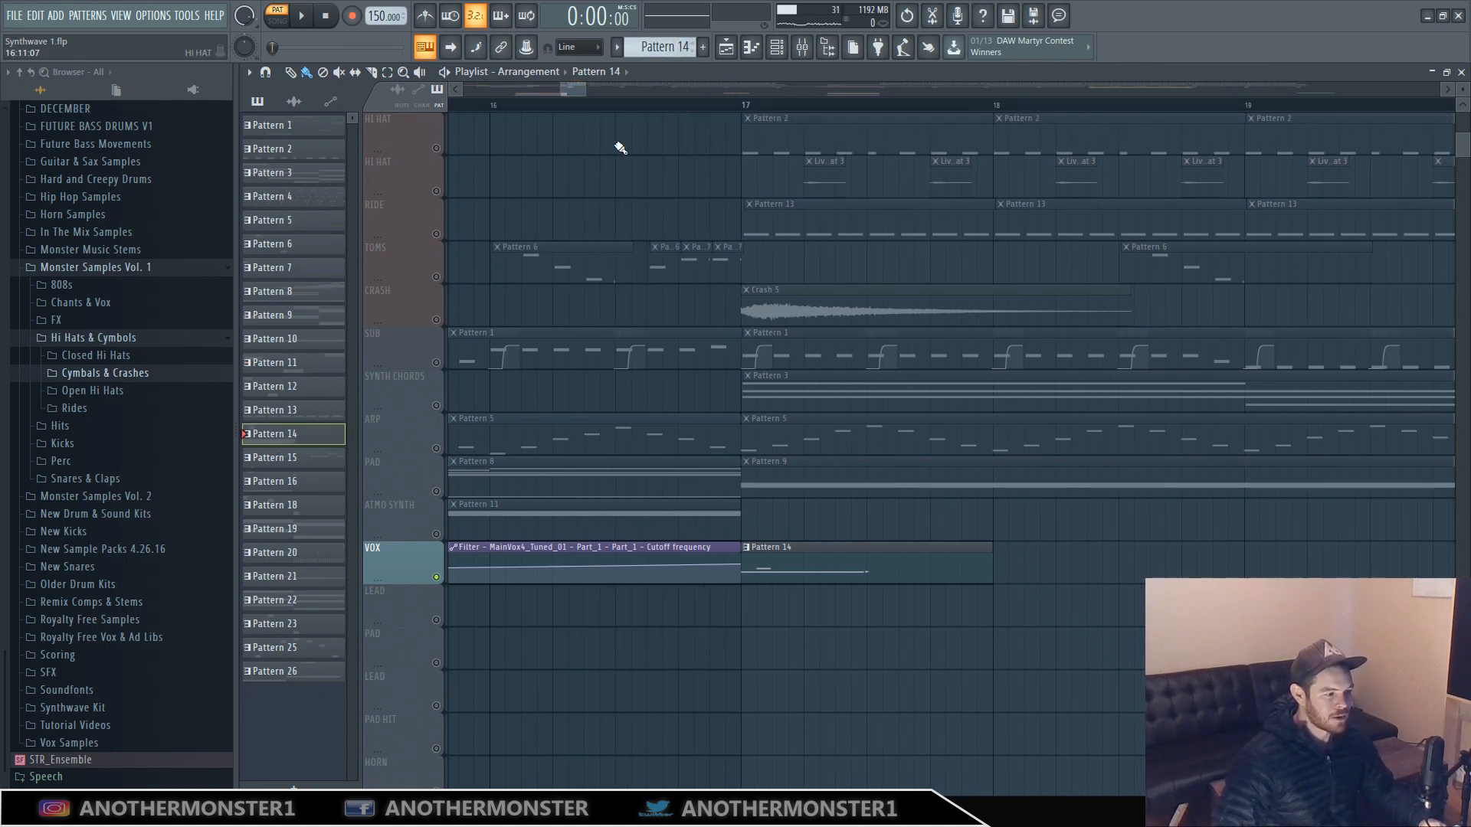
Bypass the effects on the MainVox4_Tuned_01 mixer track and audition Pattern 14.
left_click(802, 47)
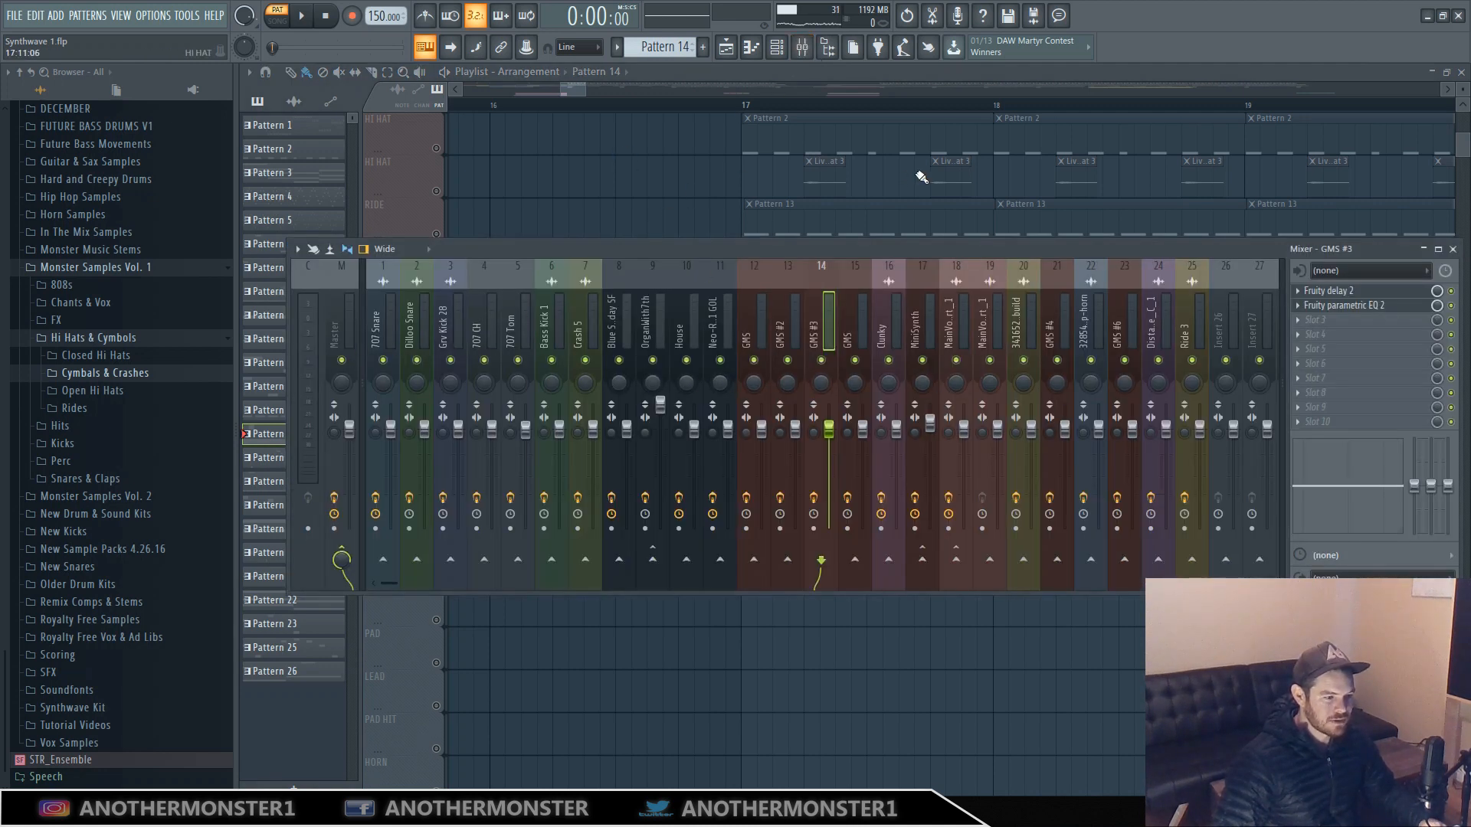
left_click(956, 321)
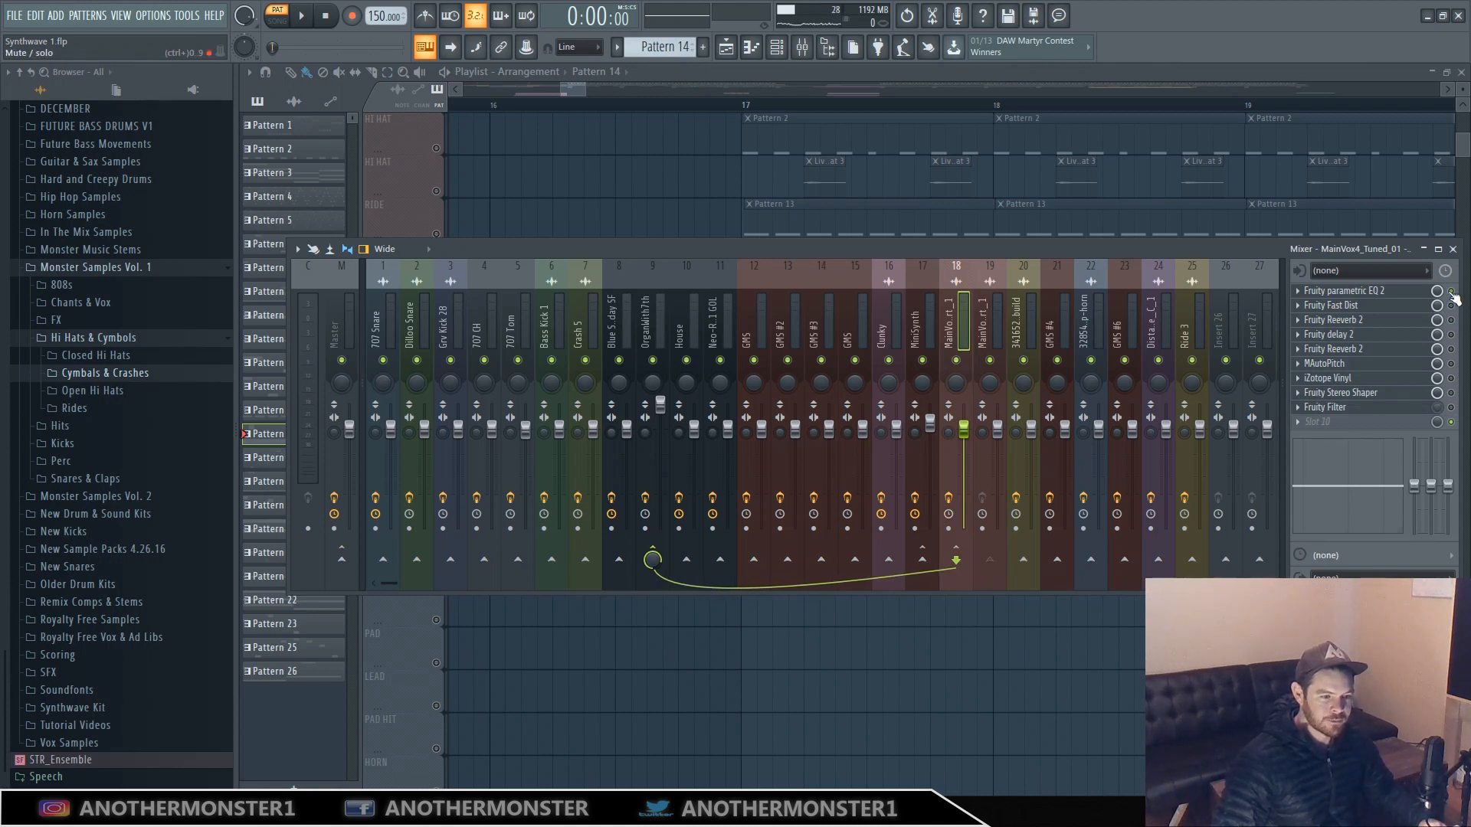
left_click(303, 16)
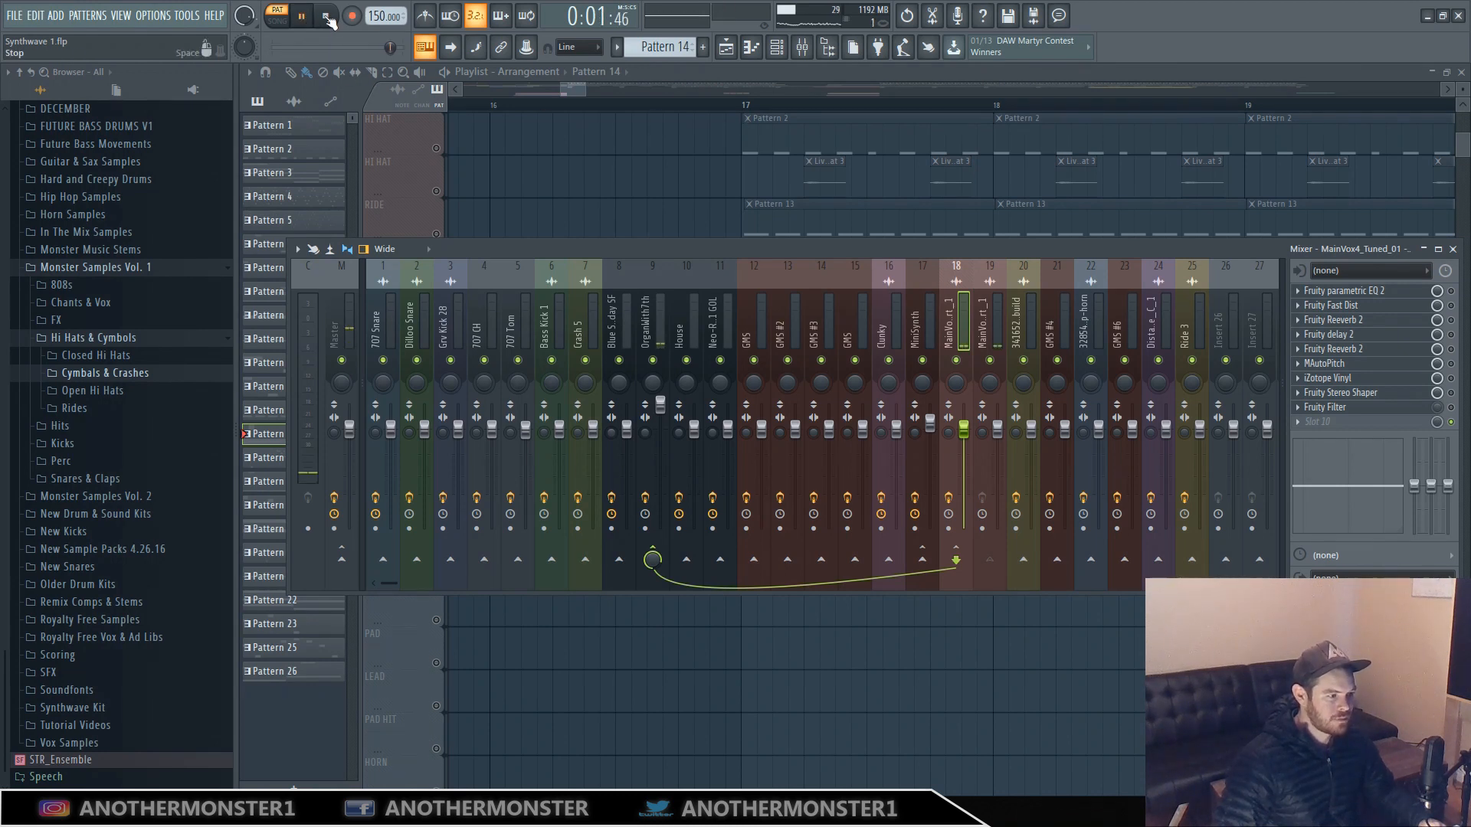
left_click(328, 17)
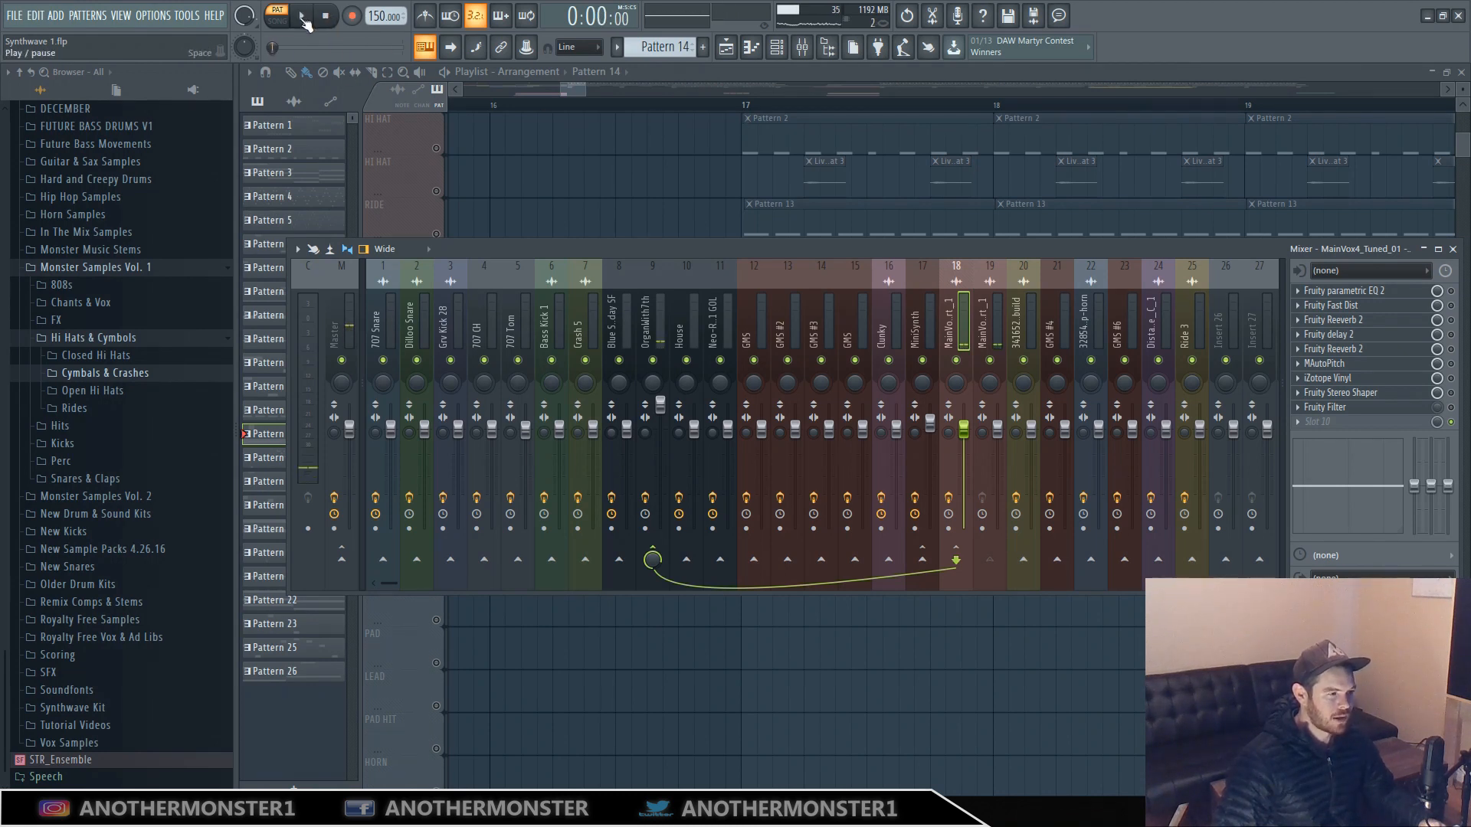
Display the MainVox4_Tuned_01 audio channel's Pattern 14 notes in the piano roll.
left_click(726, 46)
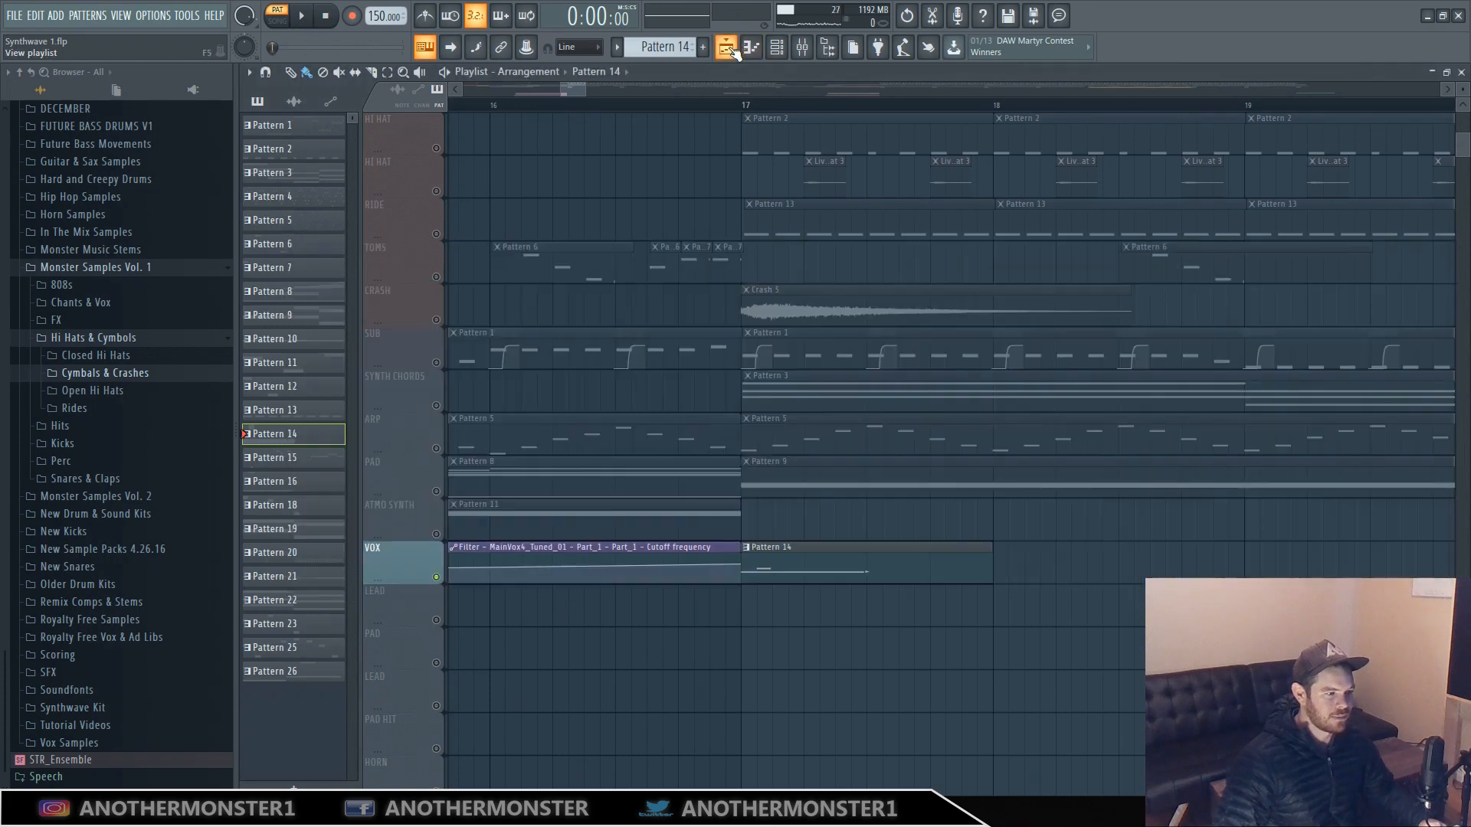
left_click(726, 47)
key("F6")
right_click(384, 340)
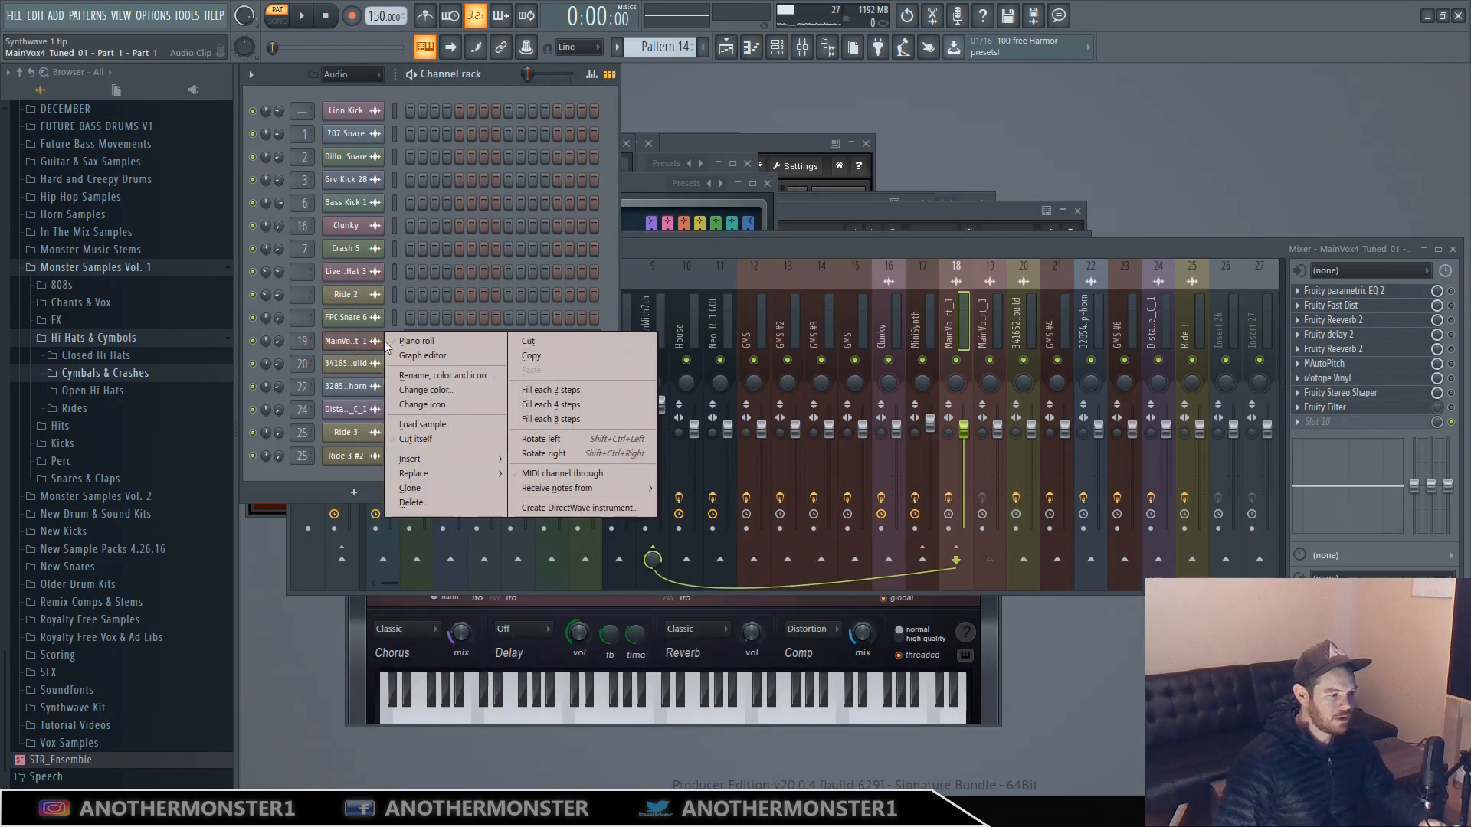
left_click(403, 340)
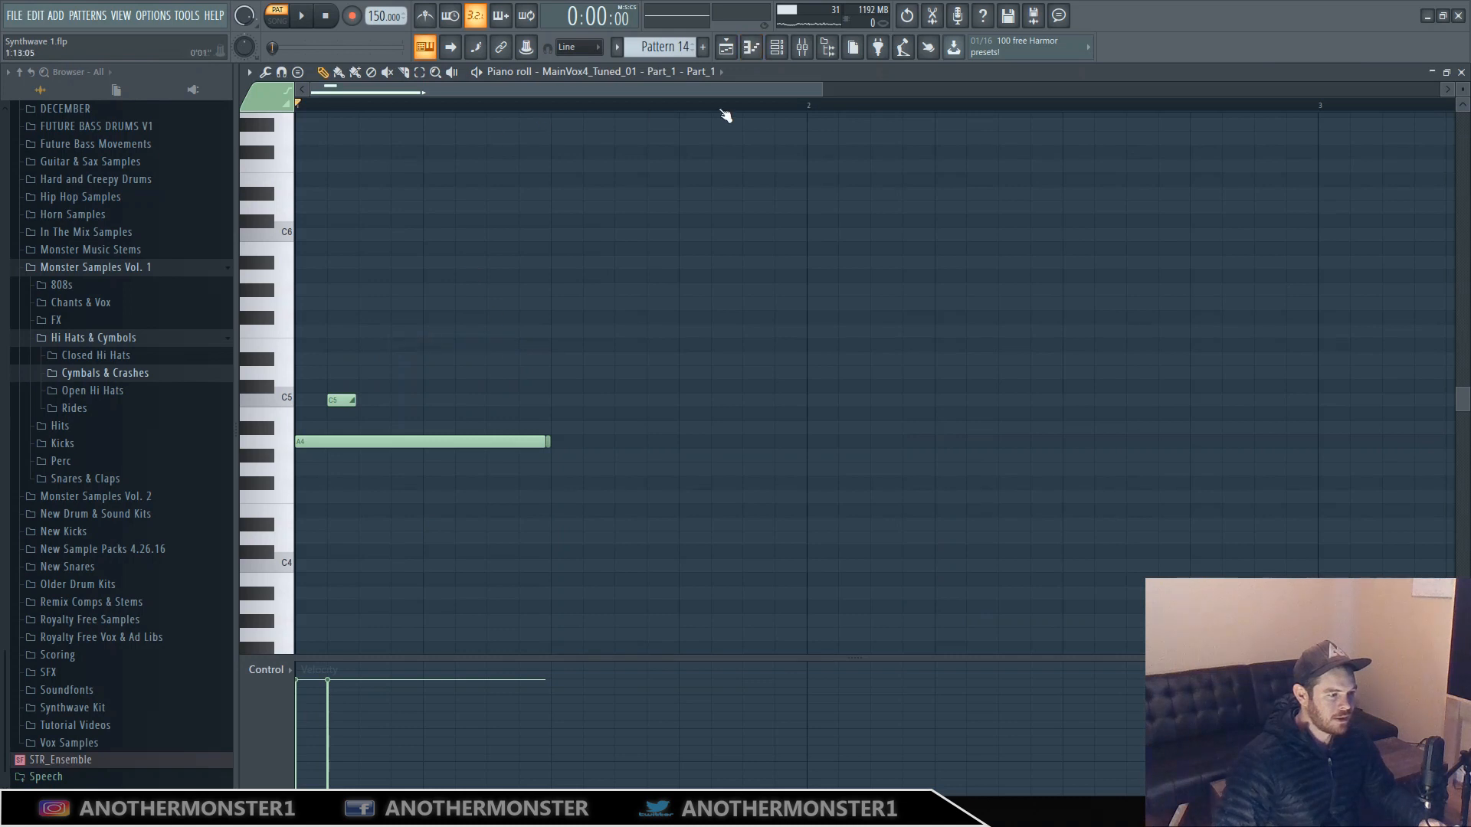
left_click_drag(818, 94, 761, 93)
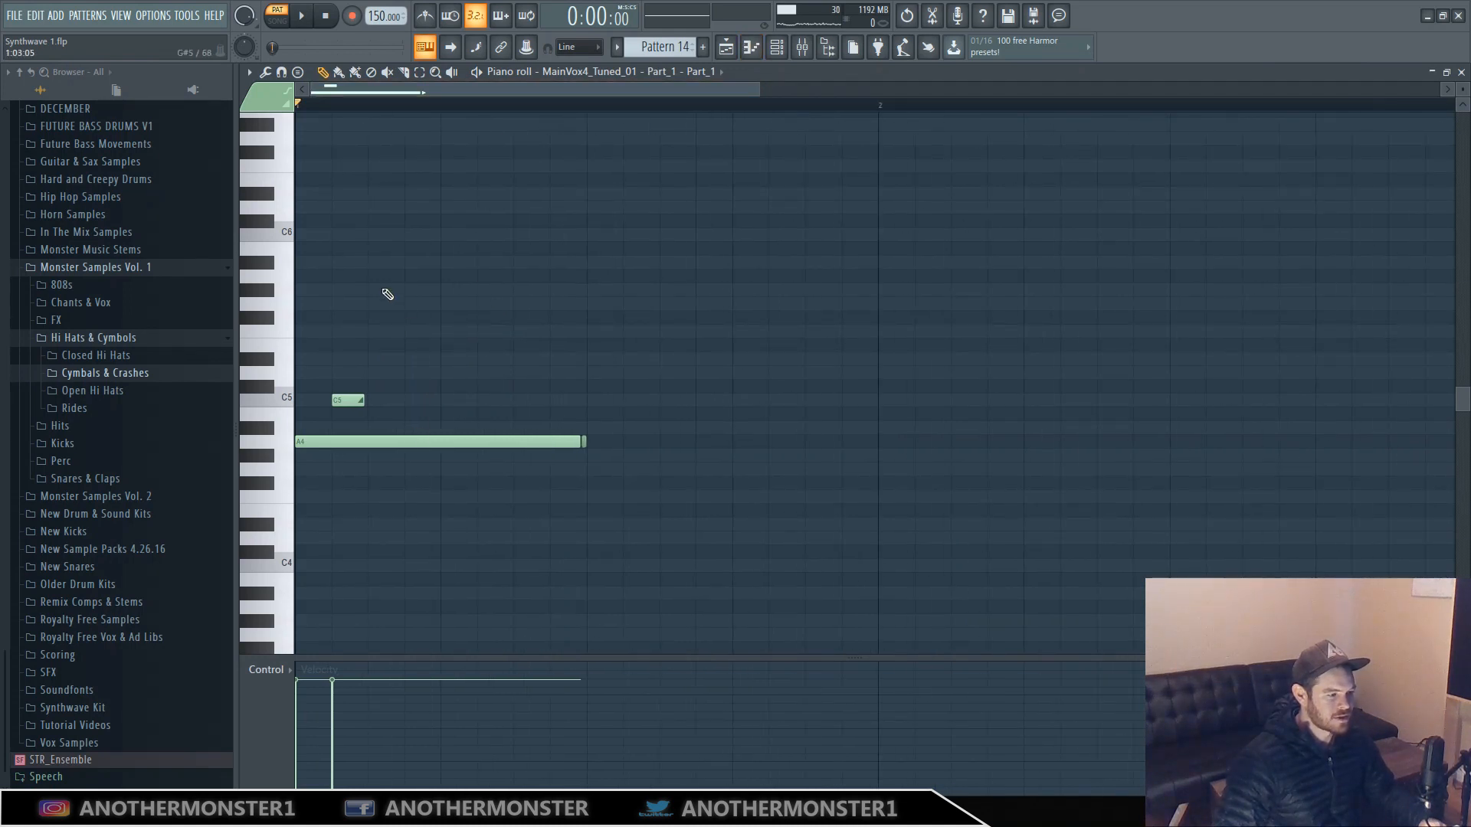
Place trial notes at C4 and C5 at the start of bar 1 to hear the vocal sample, deleting each one.
left_click(309, 568)
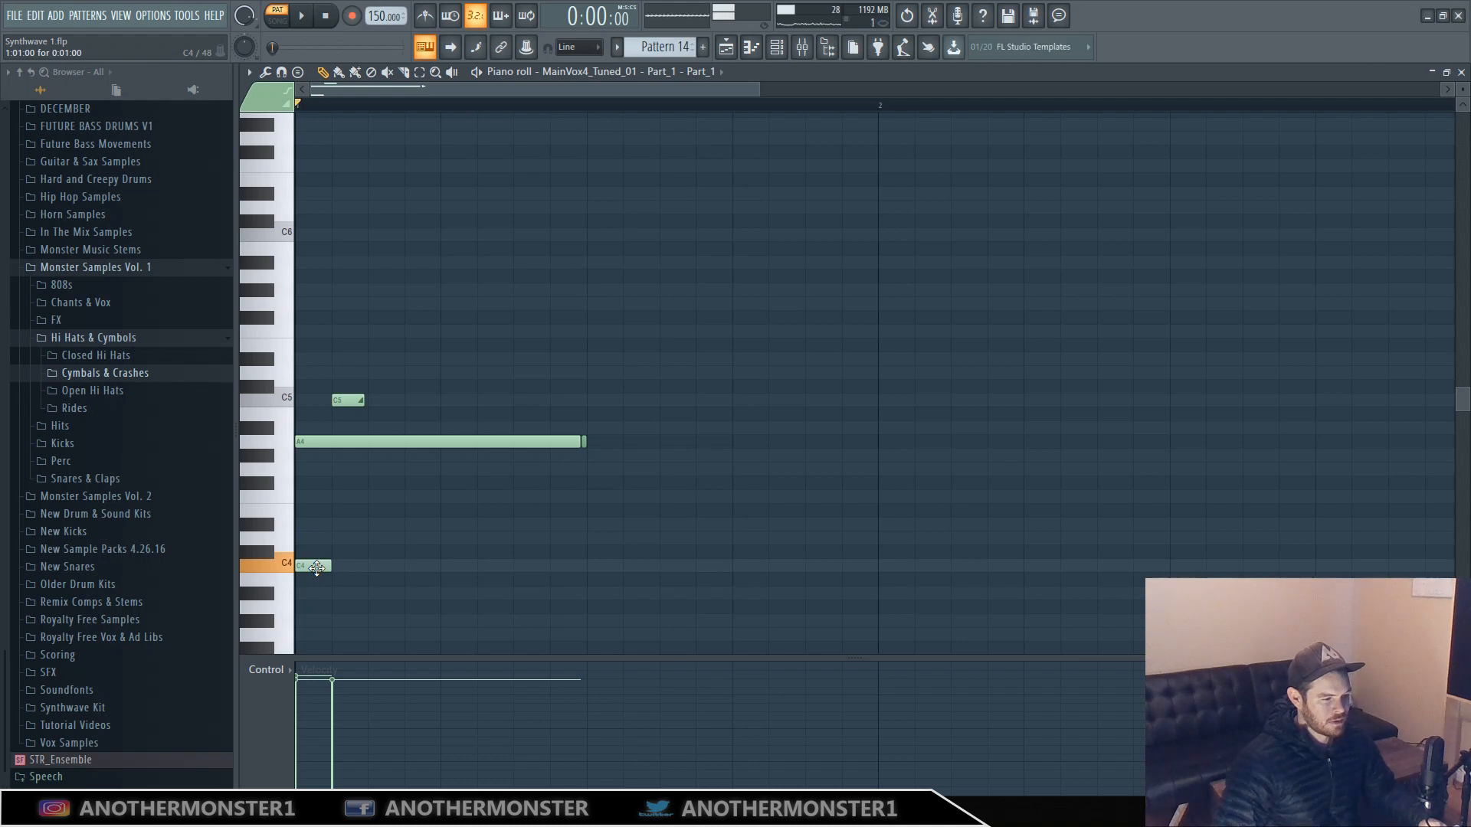
right_click(316, 567)
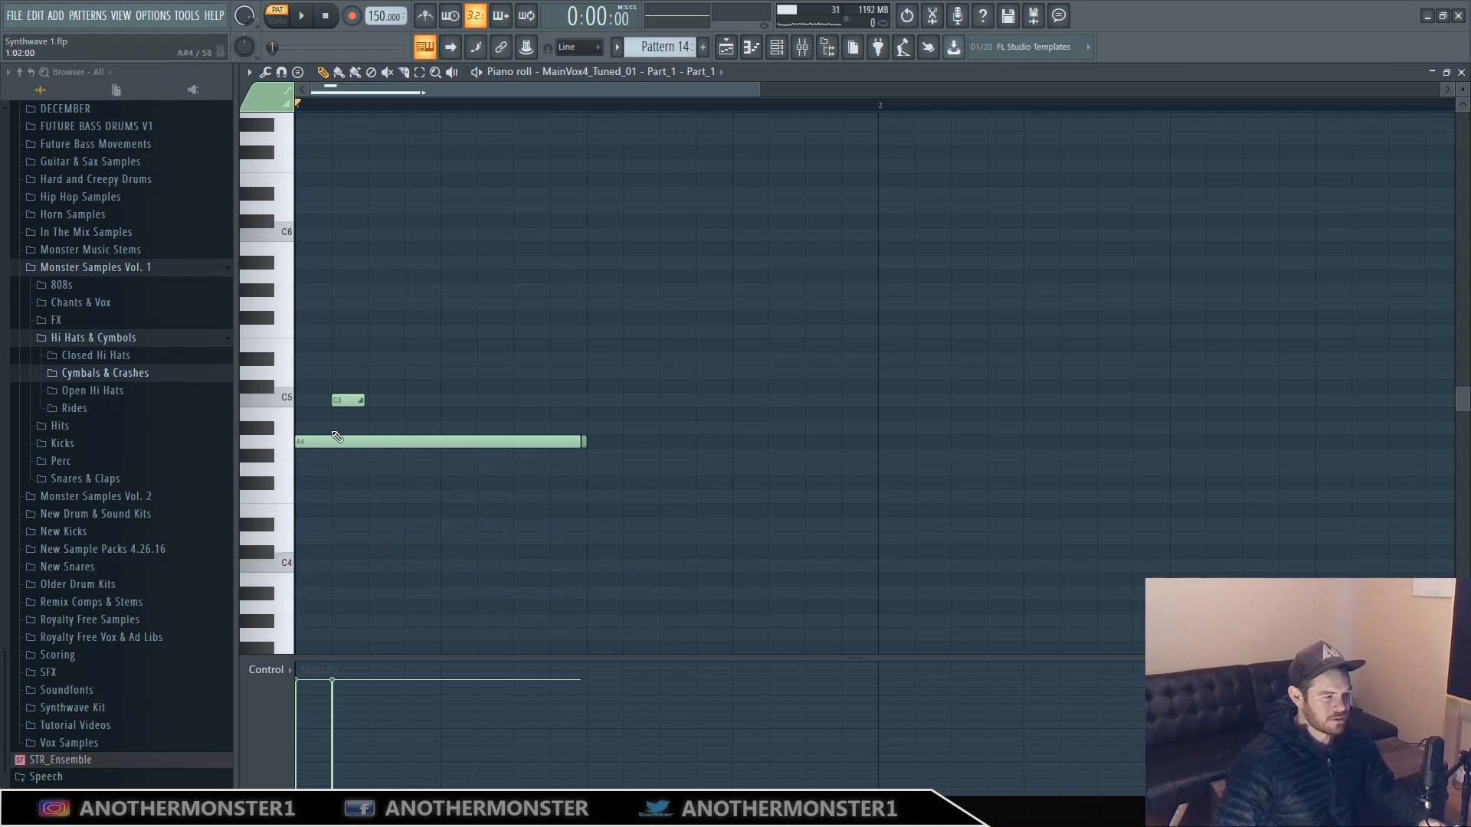
left_click(310, 401)
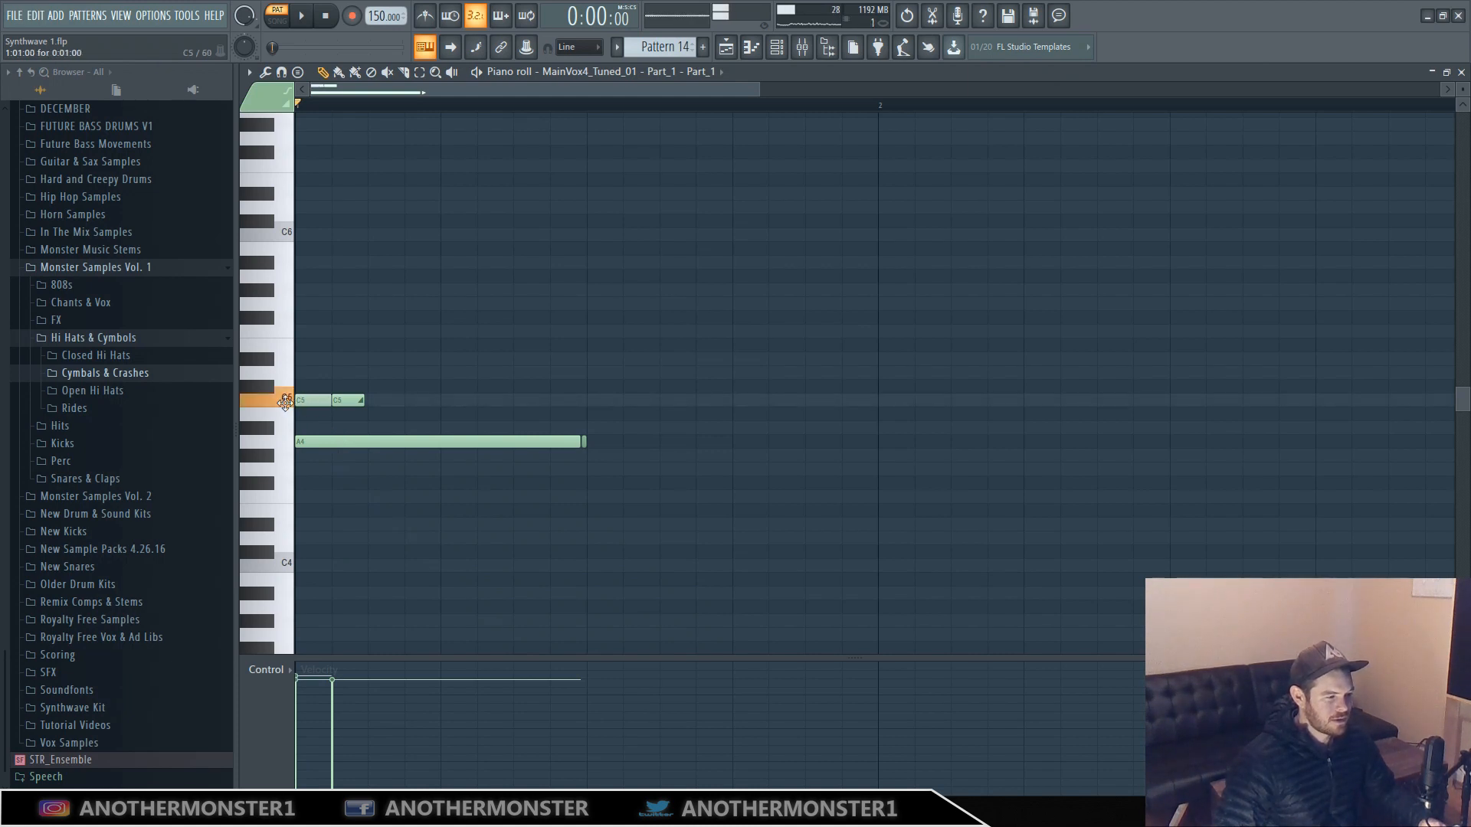
right_click(308, 400)
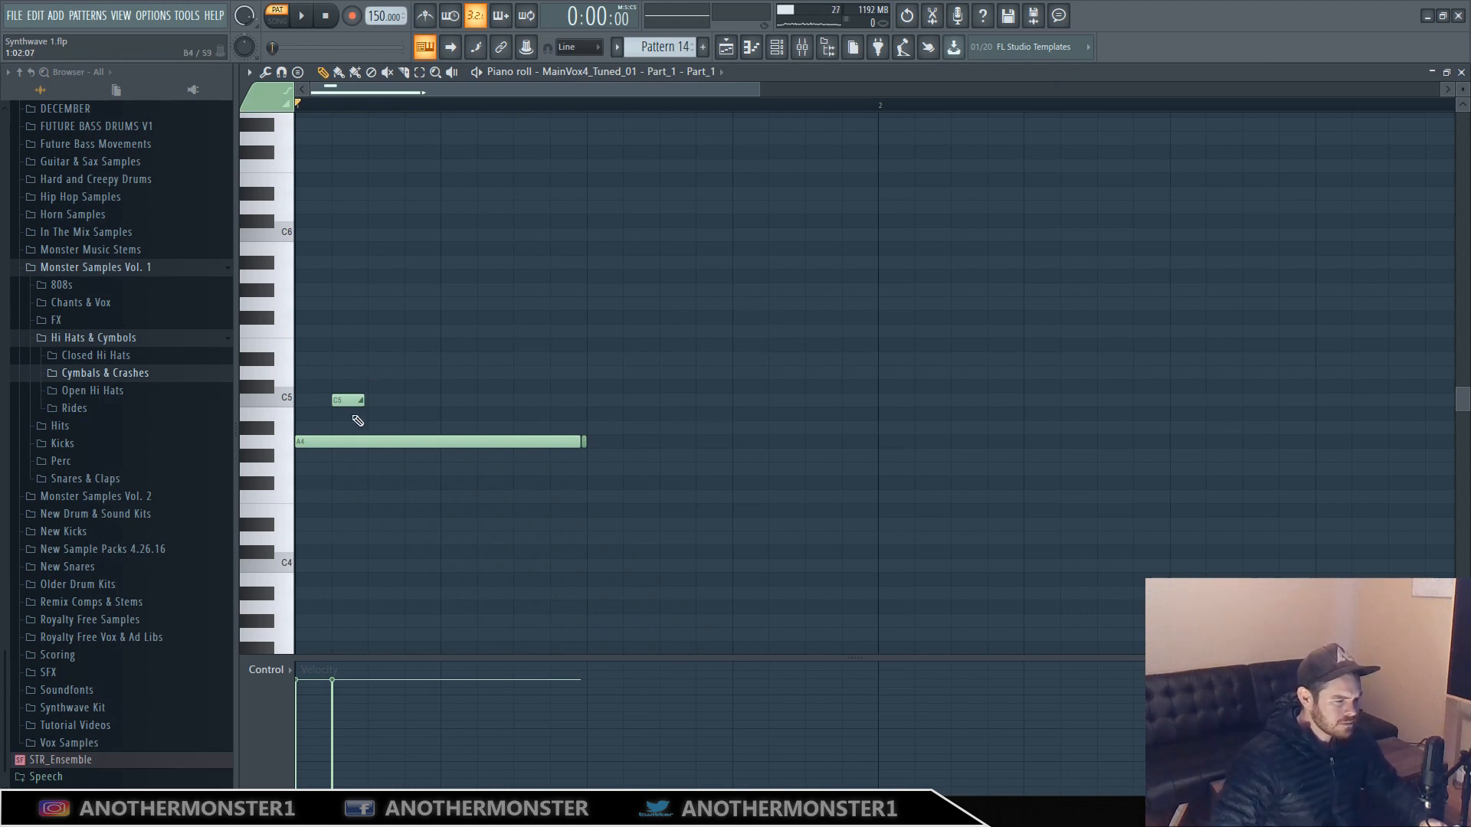
Audition Pattern 14's long A4 and short C5 vocal notes in the piano roll.
left_click(316, 442)
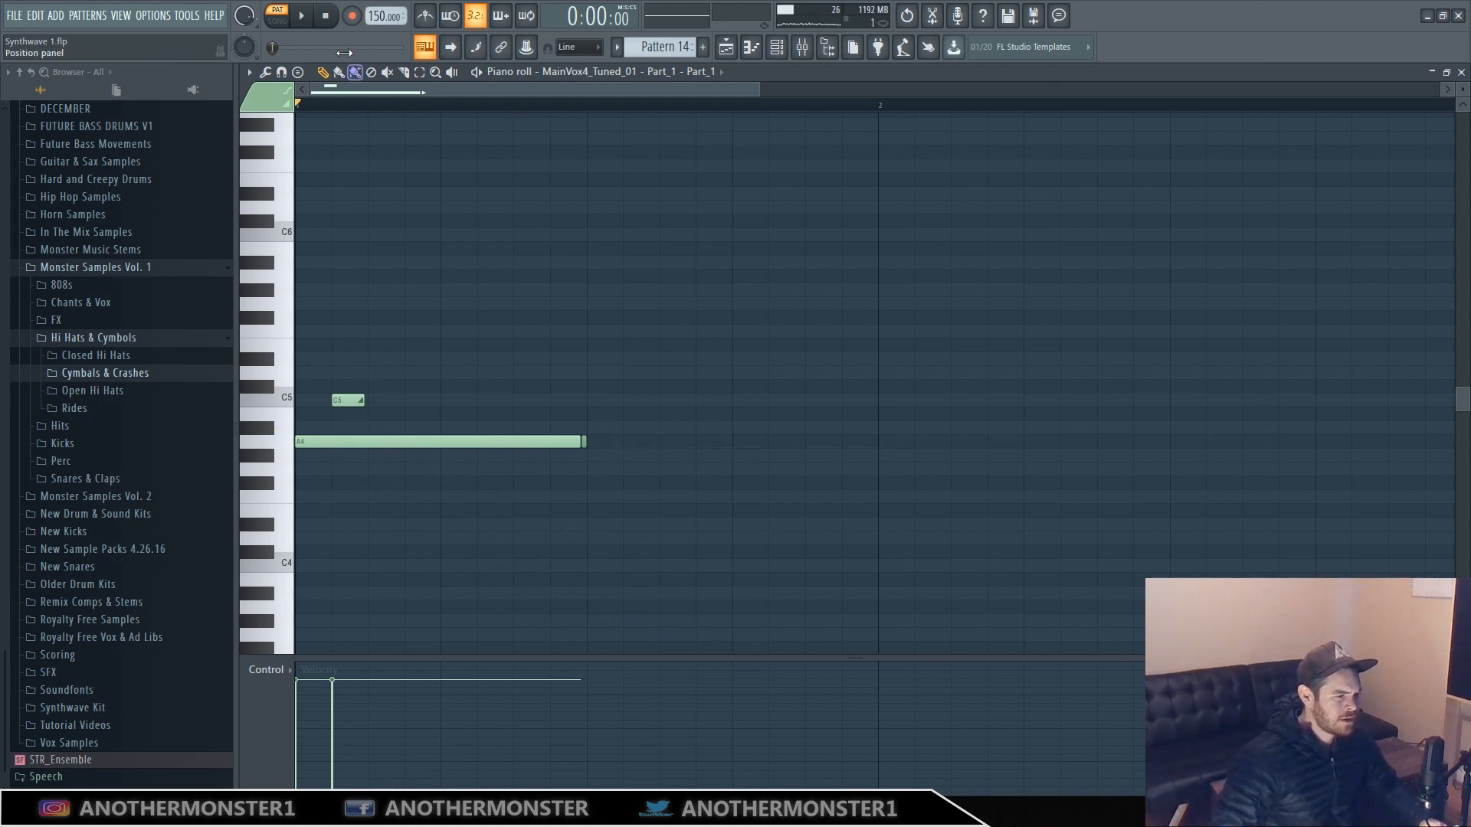
left_click(314, 446)
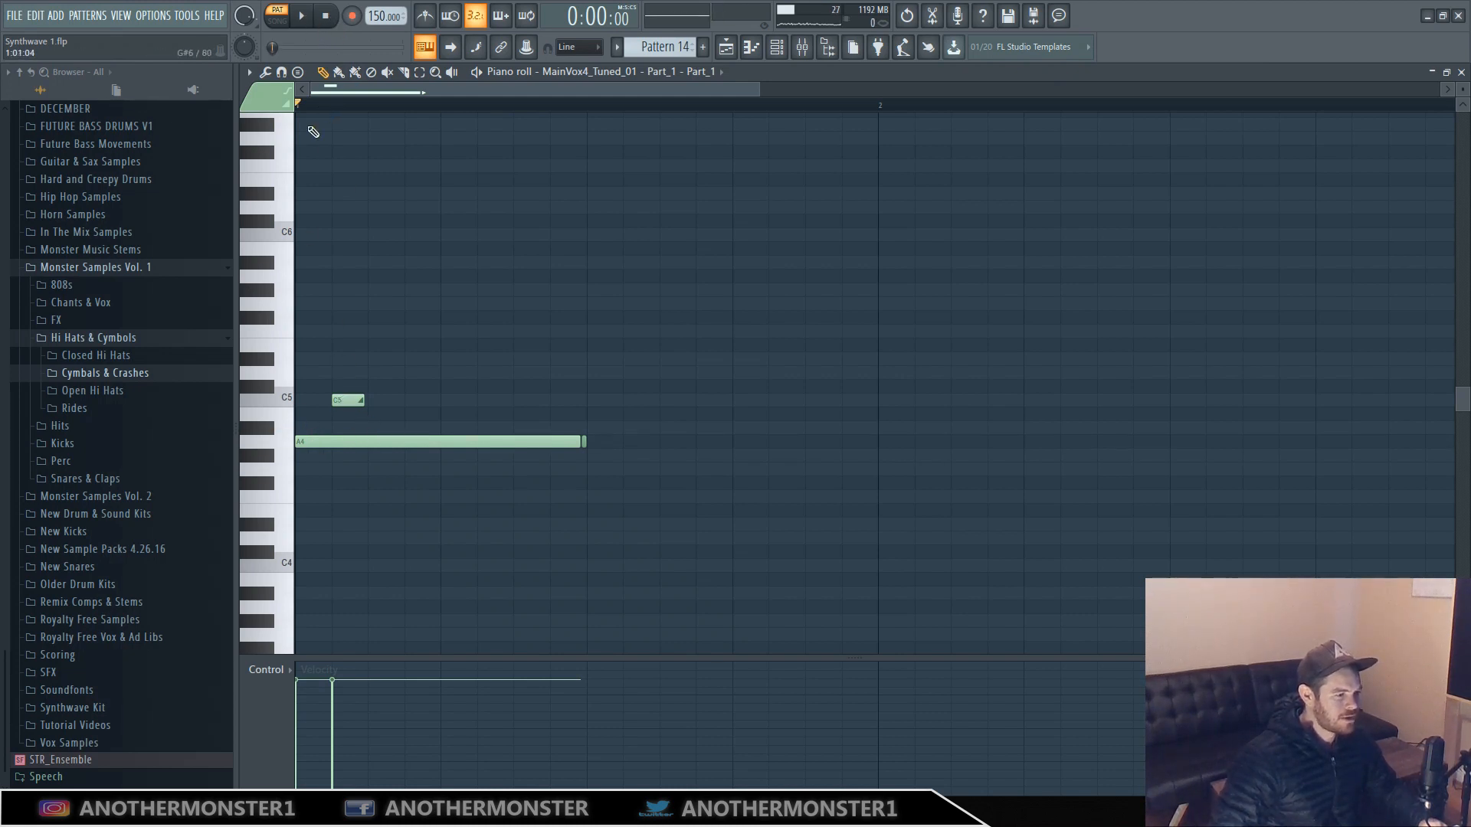
left_click(304, 17)
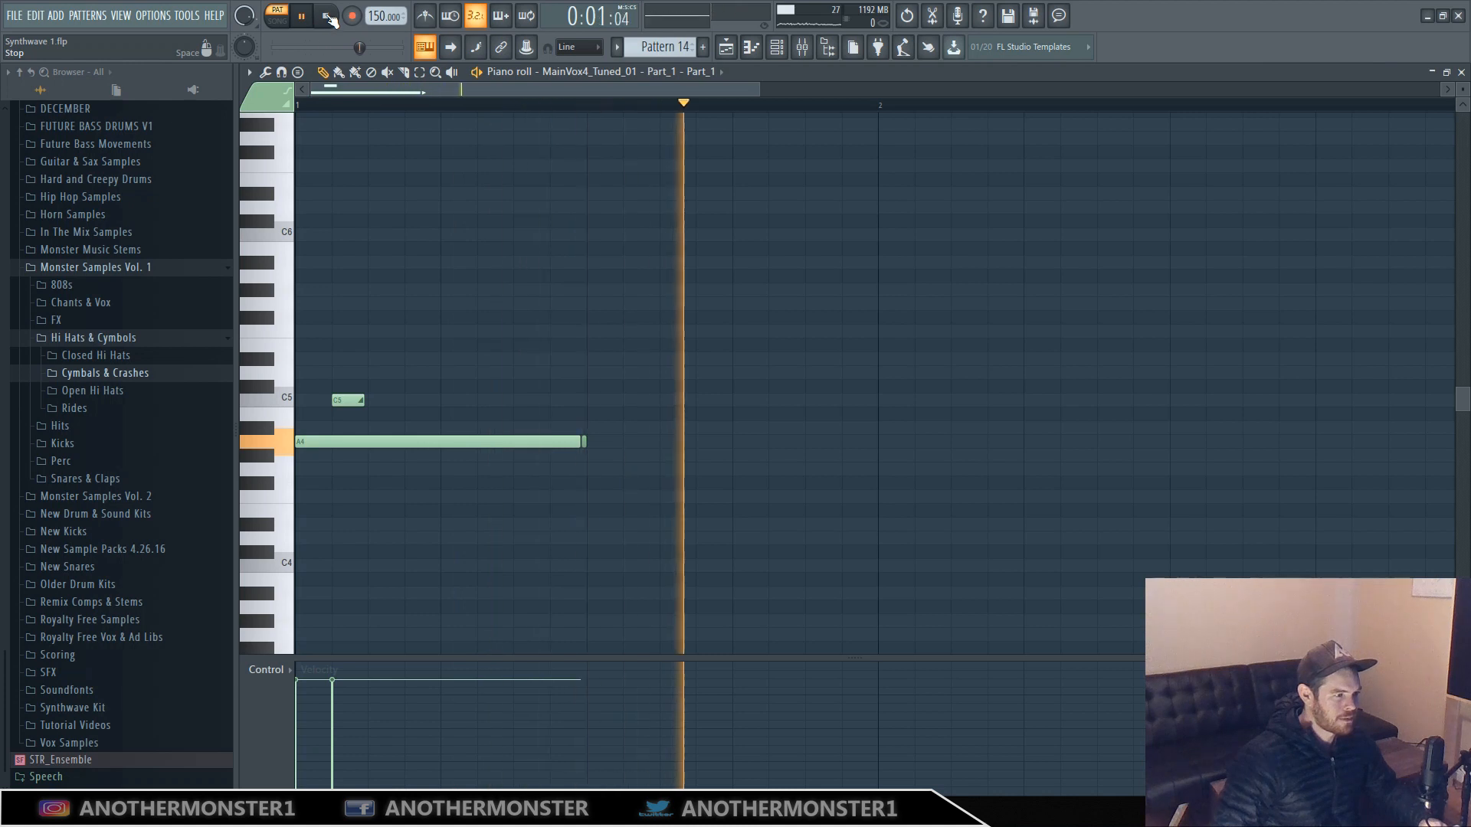
Close the playlist and piano roll, and re-enable and display the Fruity parametric EQ 2 on the MainVox4_Tuned_01 mixer track.
key("F5")
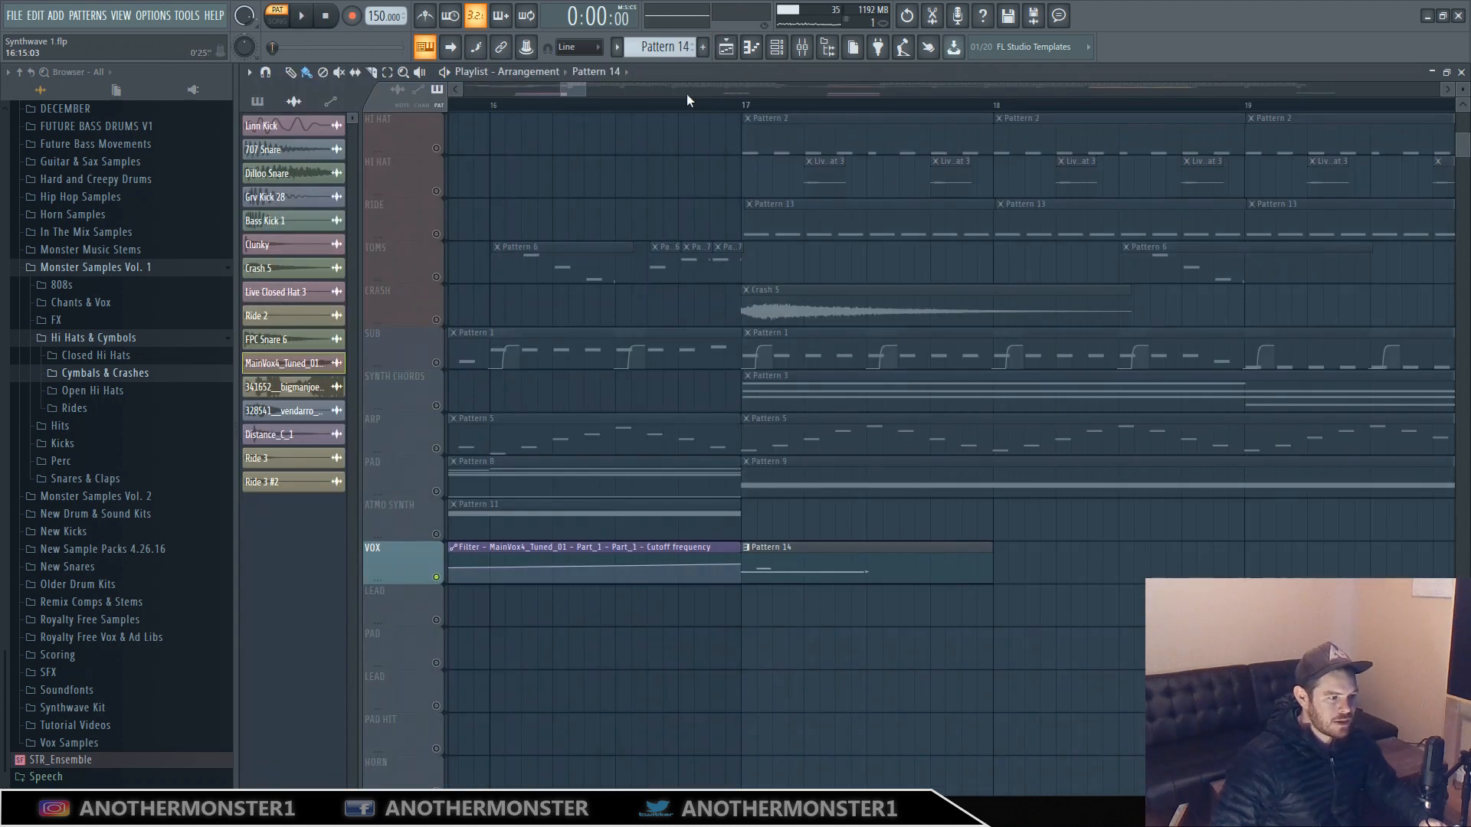
left_click(1461, 72)
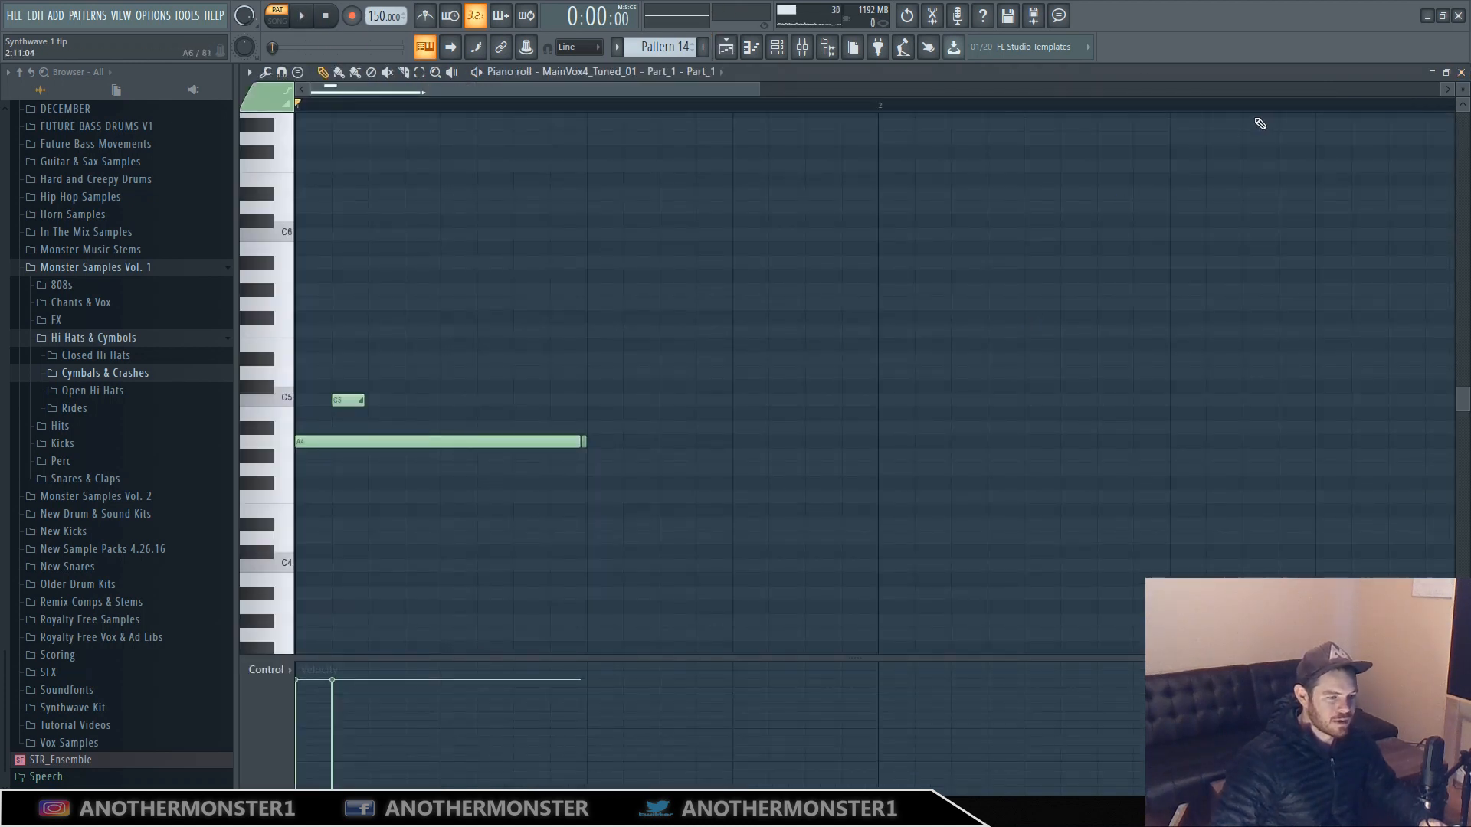
left_click(1460, 72)
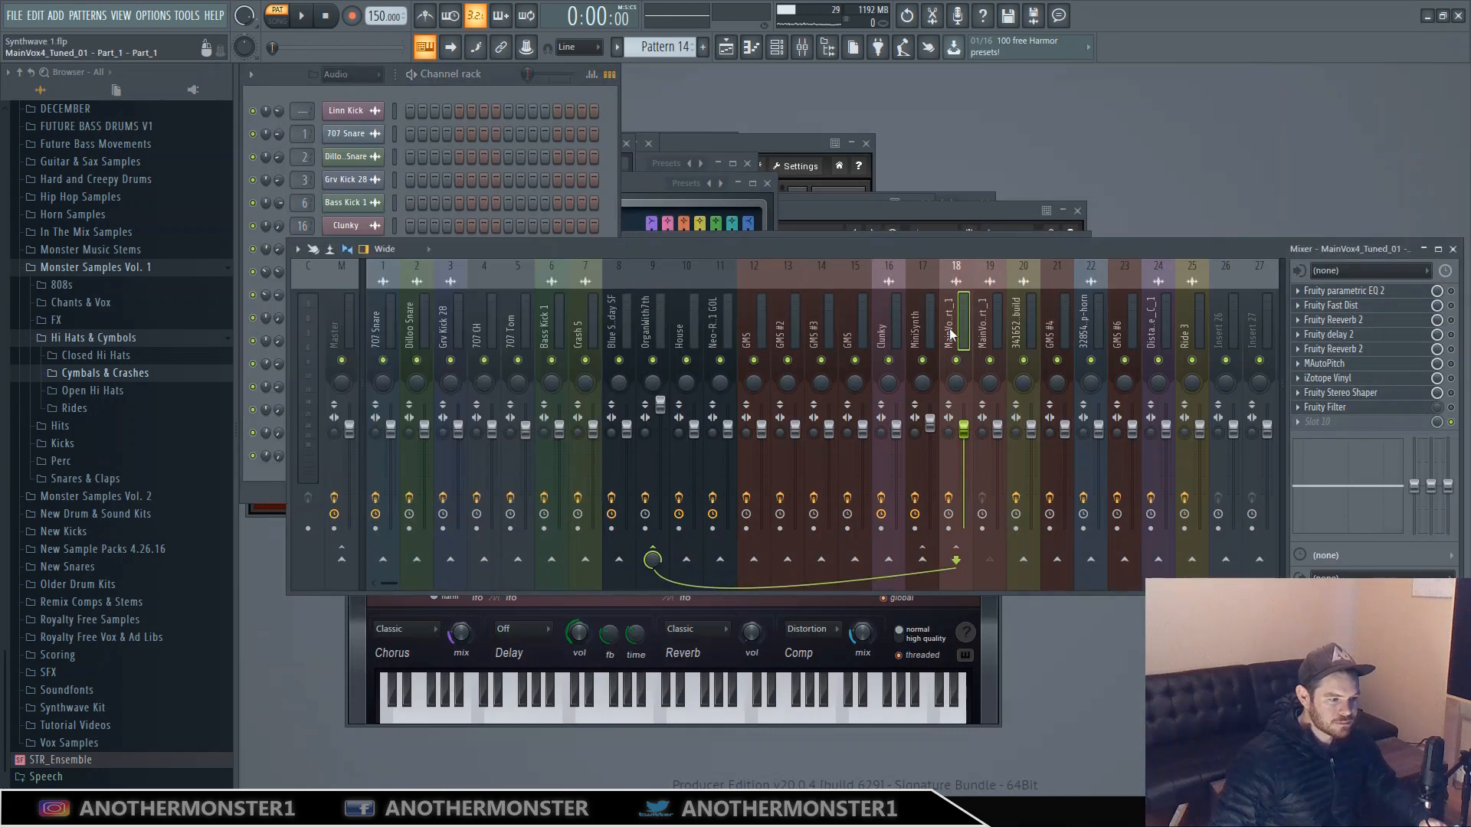
left_click(1352, 292)
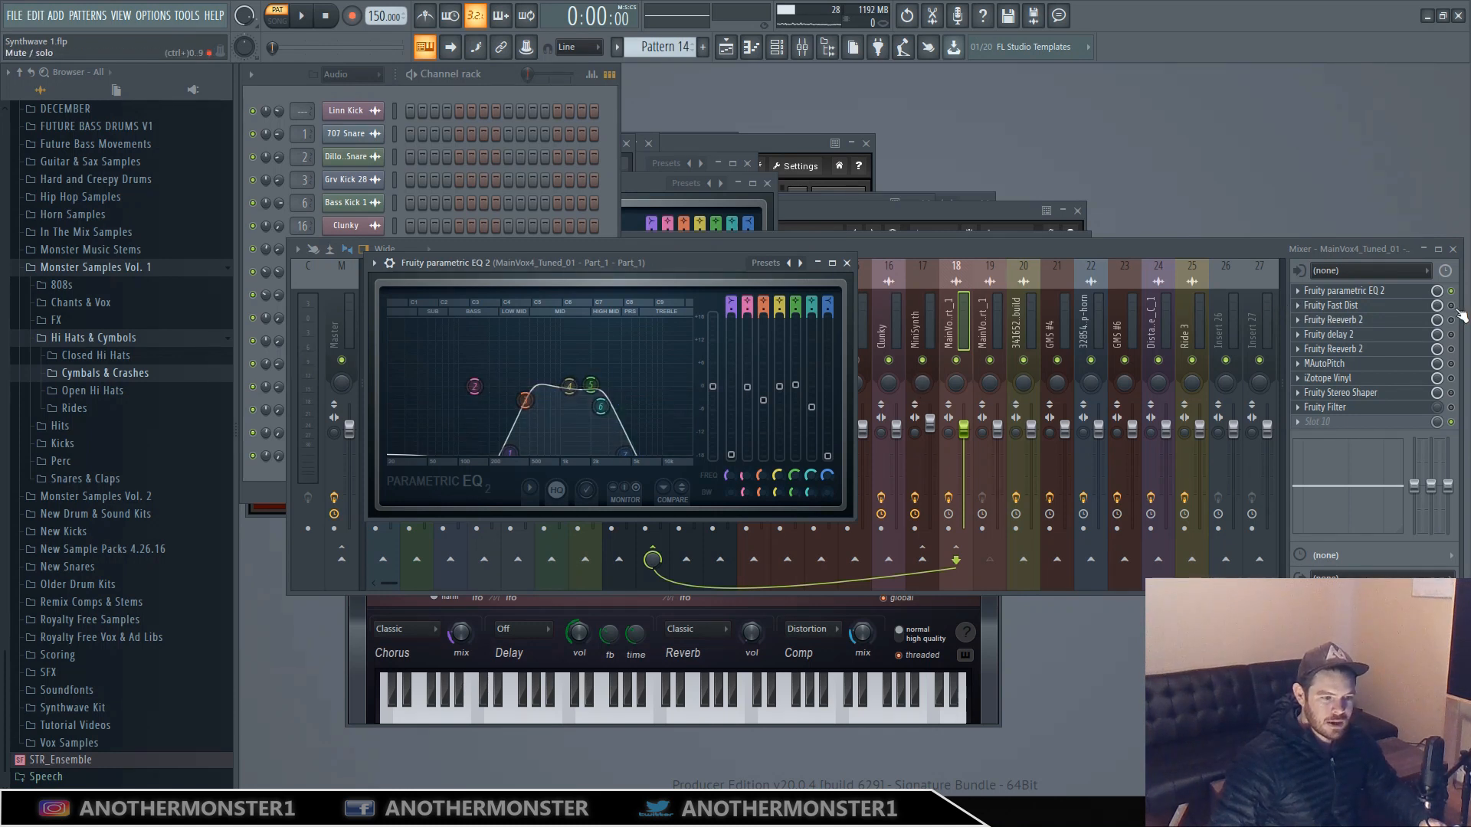
Audition the vocal through the parametric EQ, and enable and display Fruity Fast Dist on the MainVox4_Tuned_01 mixer track.
left_click(305, 19)
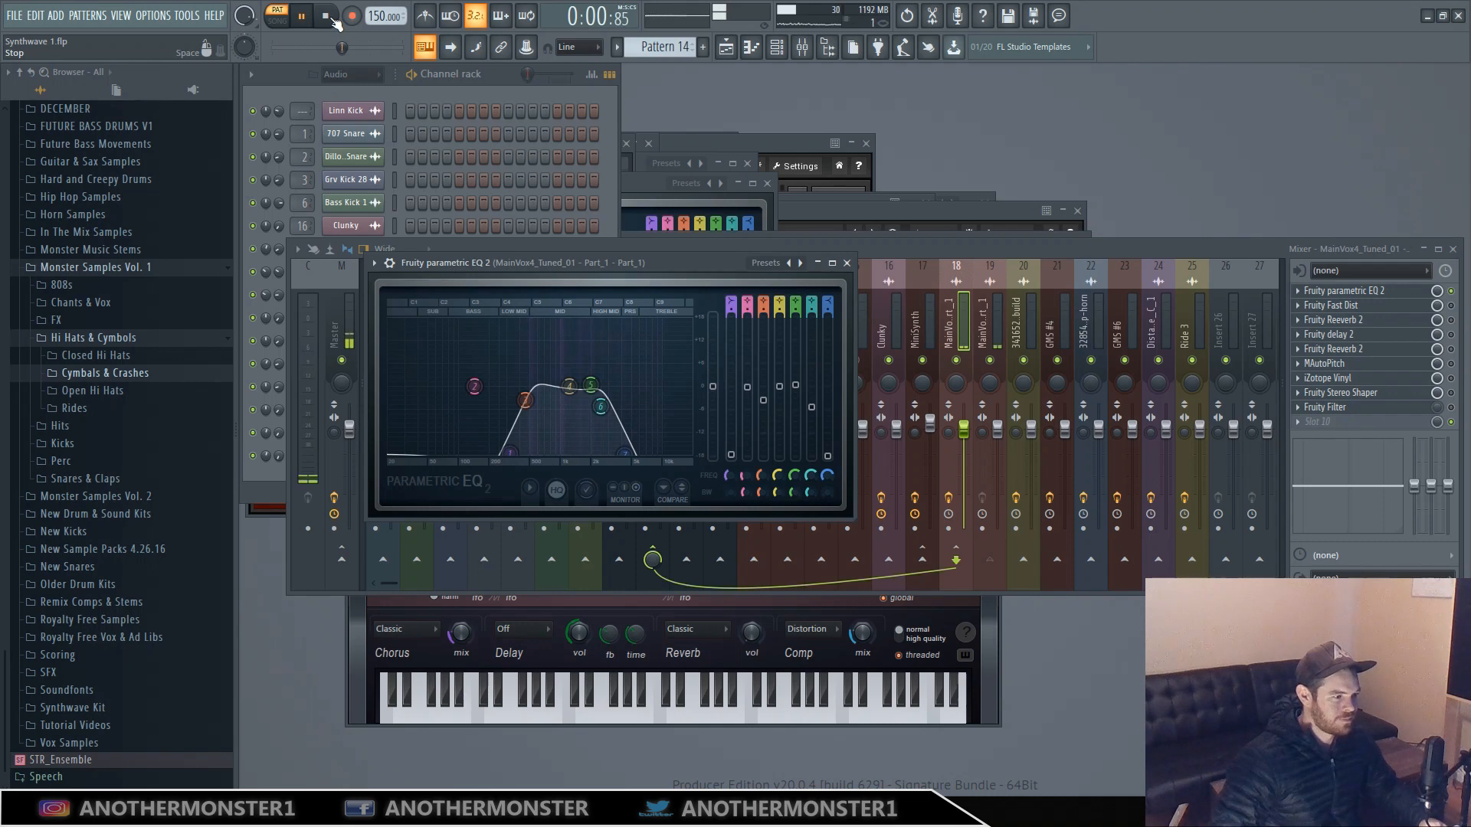
left_click(325, 16)
left_click(1453, 311)
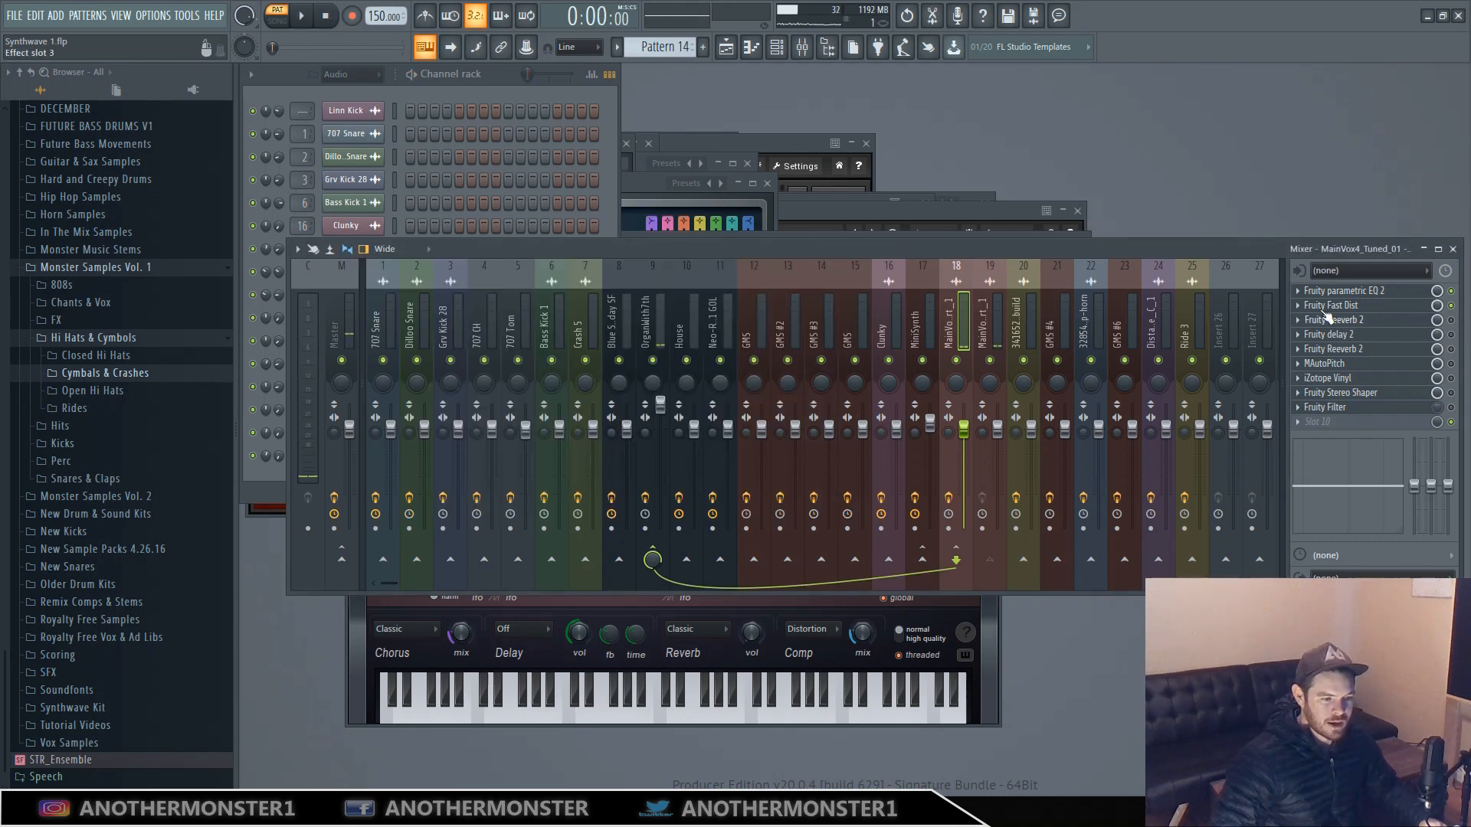
left_click(1330, 304)
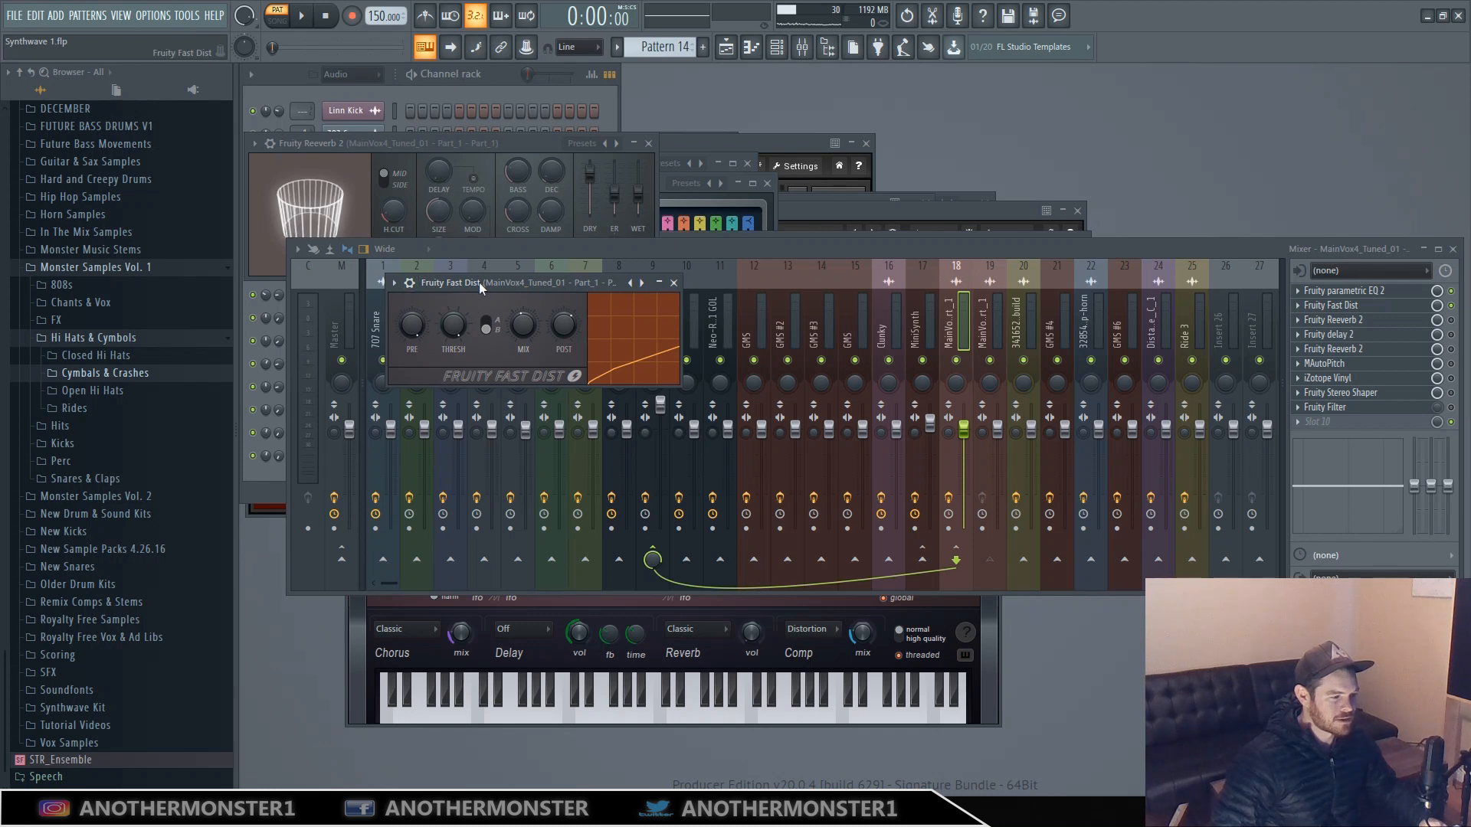
Look through the Fruity Fast Dist presets without choosing one, and audition the vocal with the distortion.
left_click(394, 282)
mouse_move(414, 342)
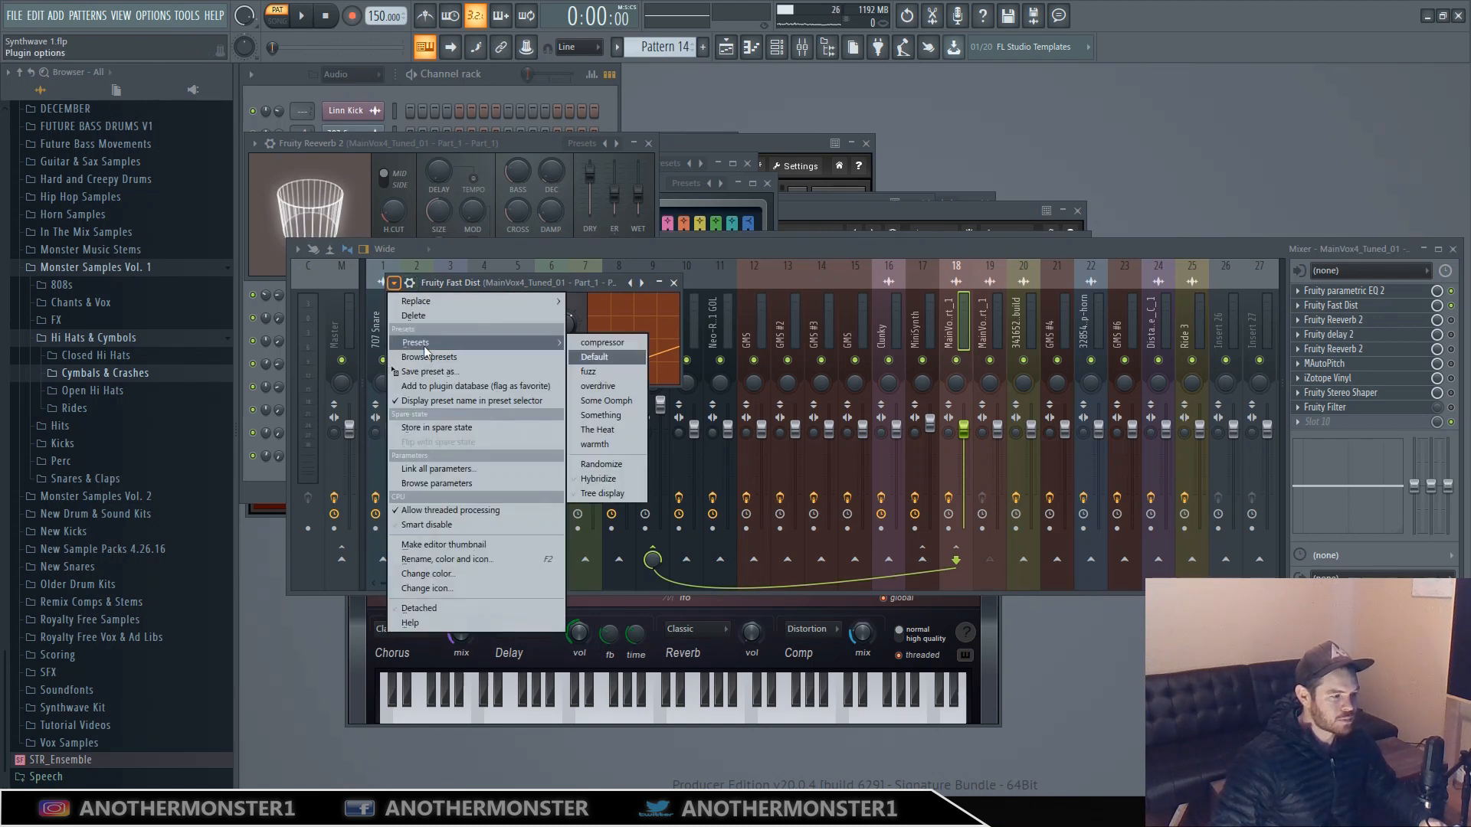
left_click(579, 281)
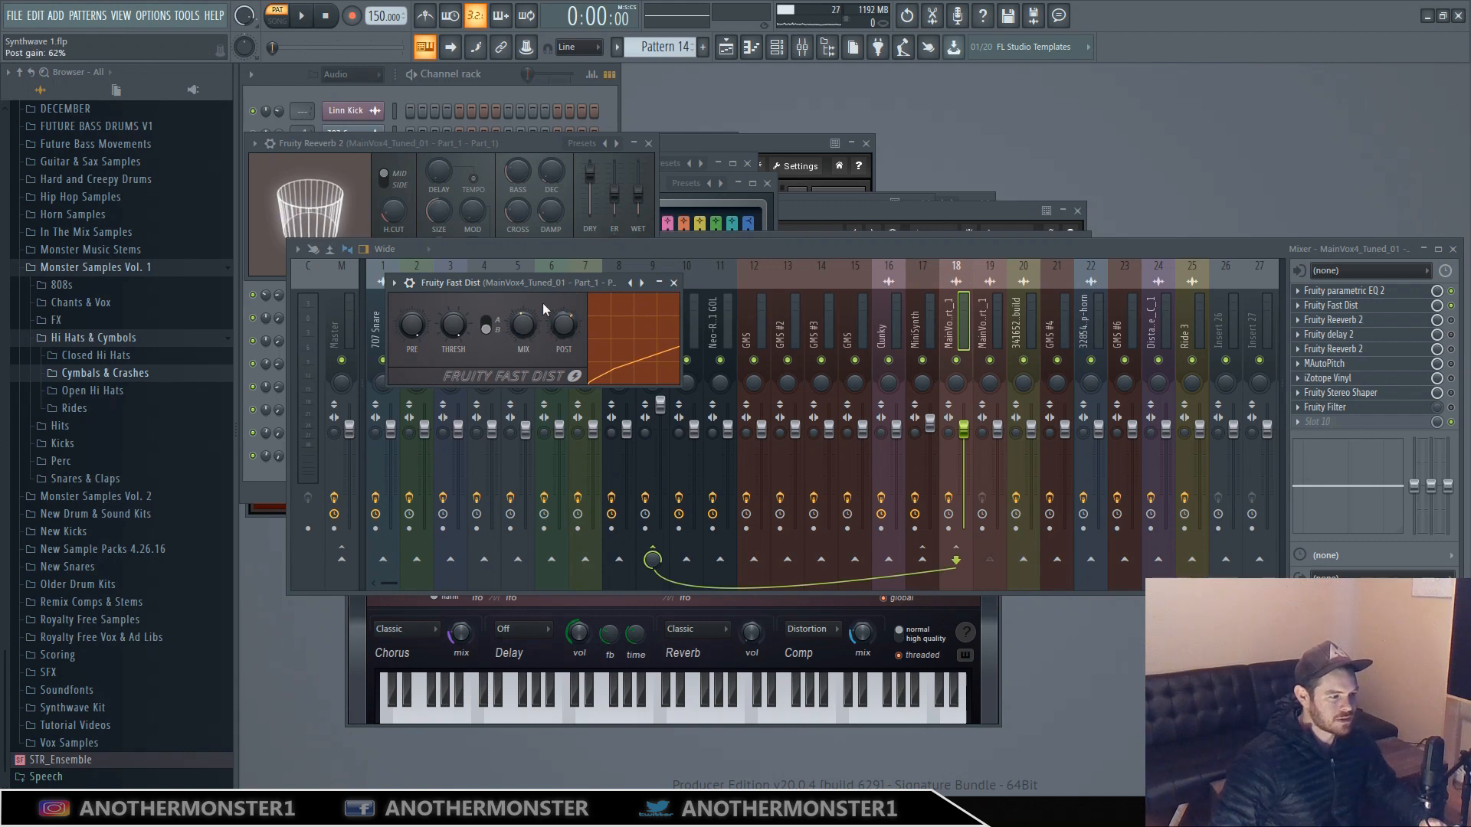
left_click(306, 22)
left_click(326, 16)
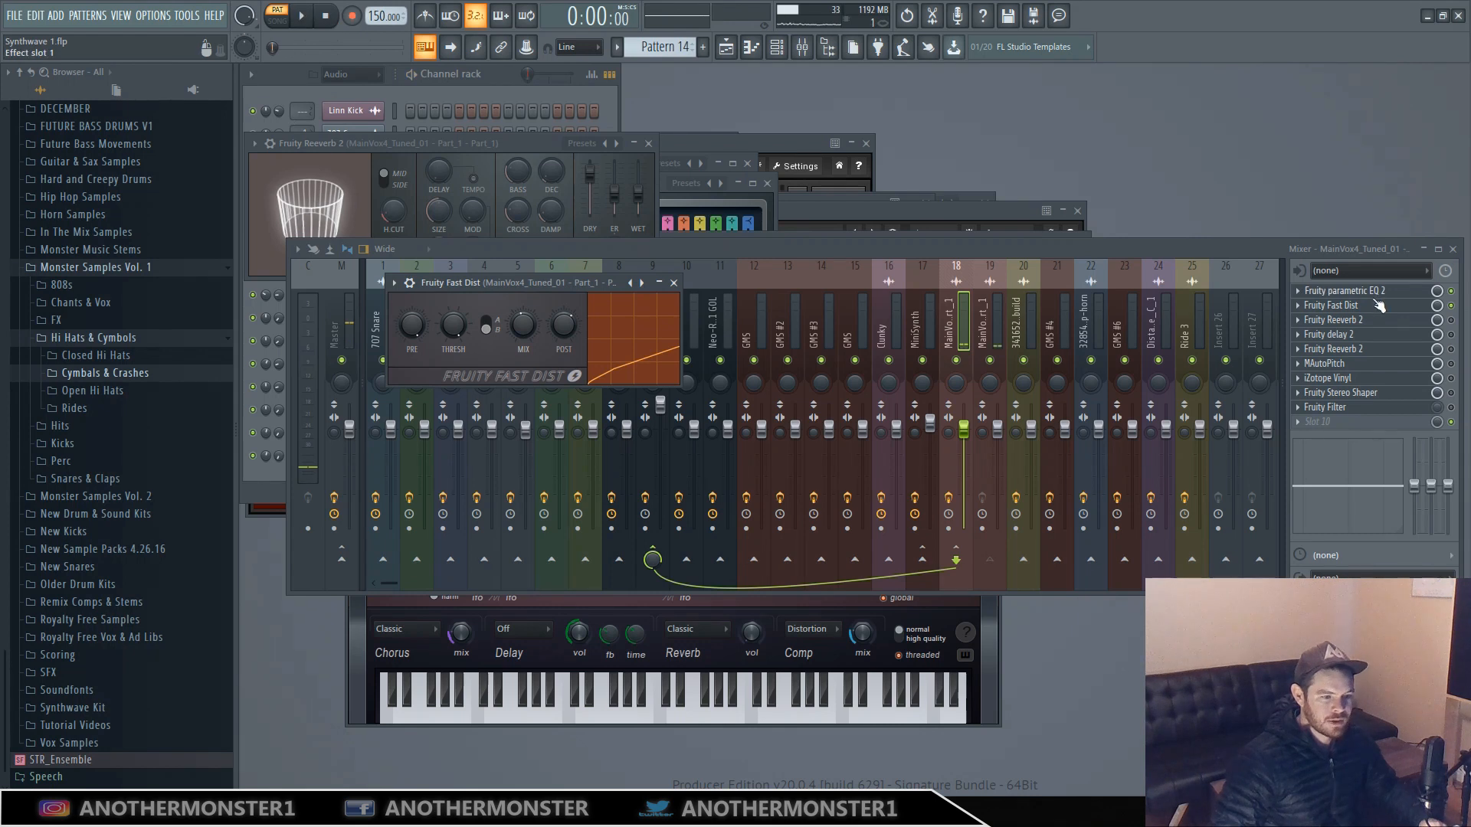
Close Fruity Fast Dist, display the Fruity Reeverb 2 in effect slot 3, and audition the vocal.
left_click(1337, 305)
left_click(1348, 321)
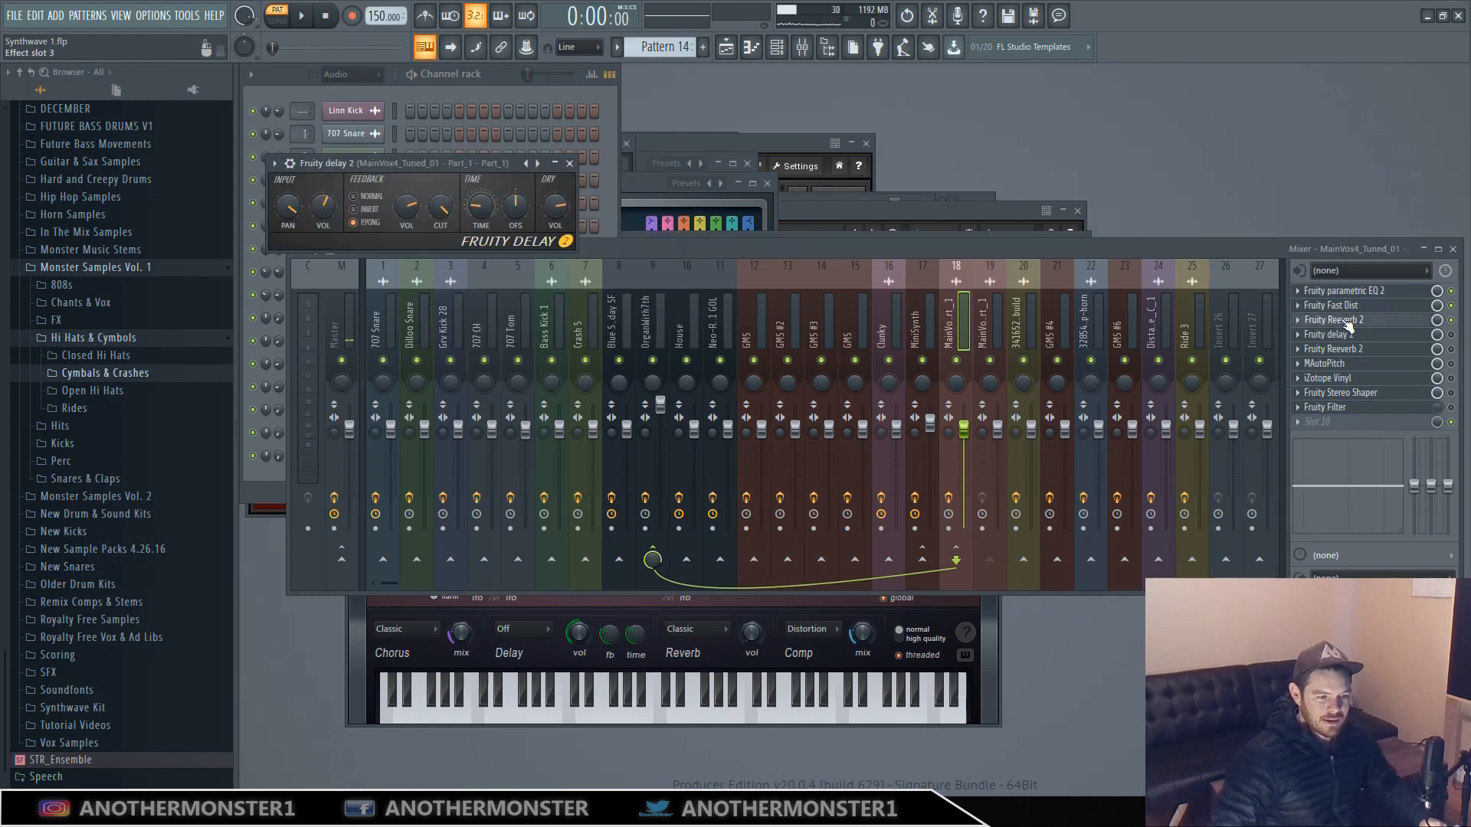
left_click(1348, 321)
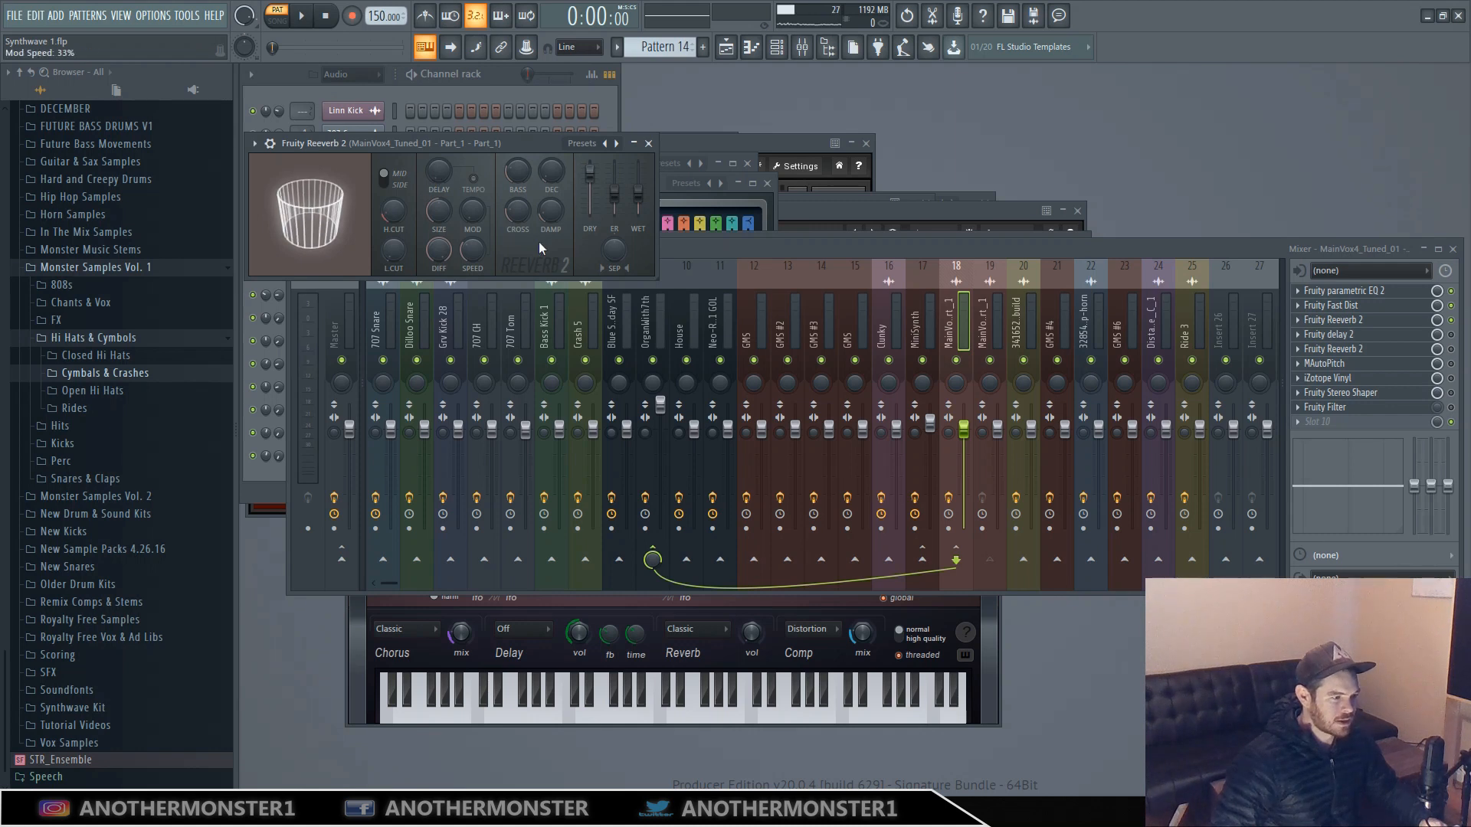
left_click(301, 16)
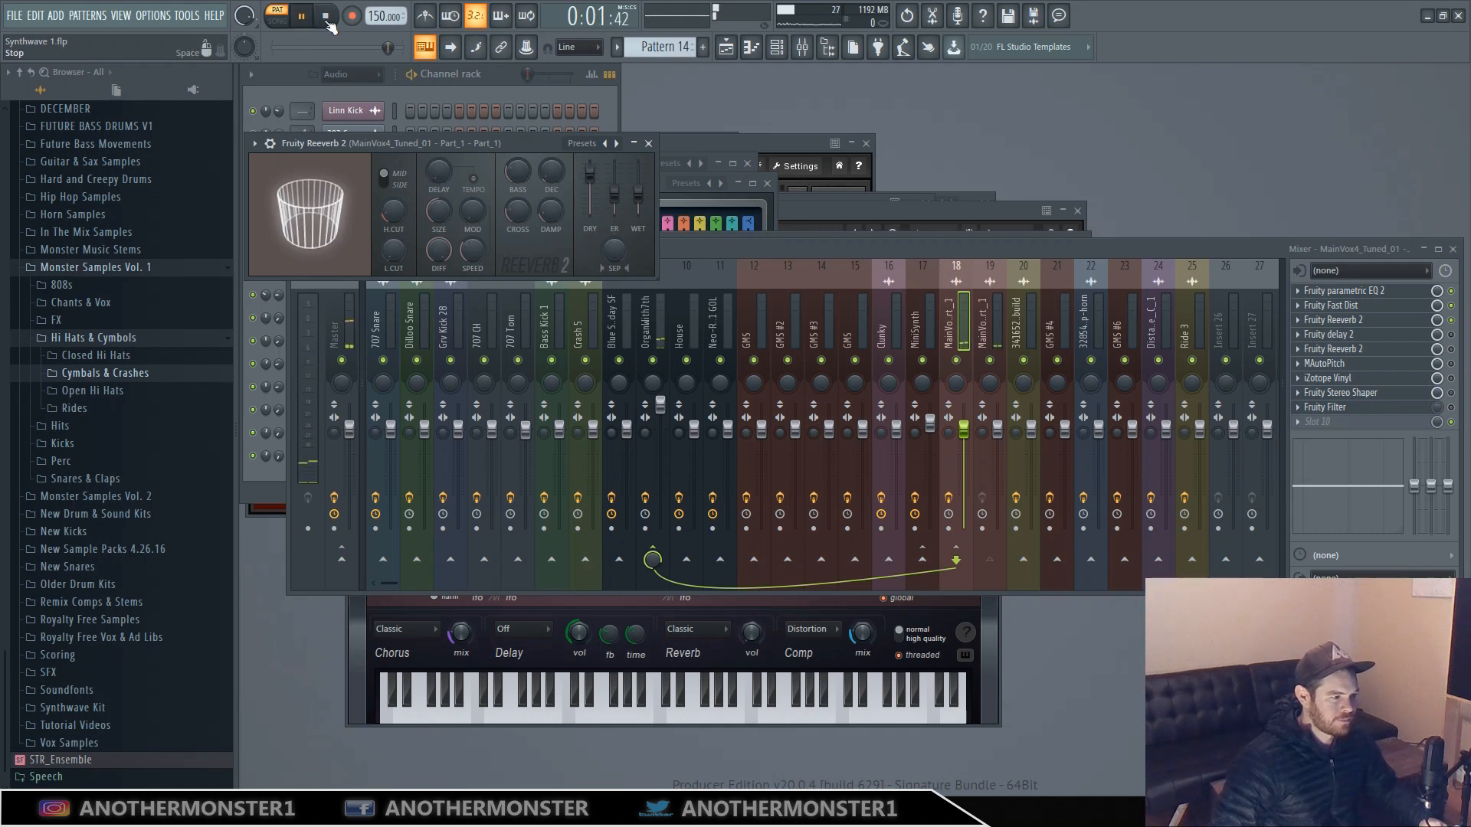
left_click(325, 17)
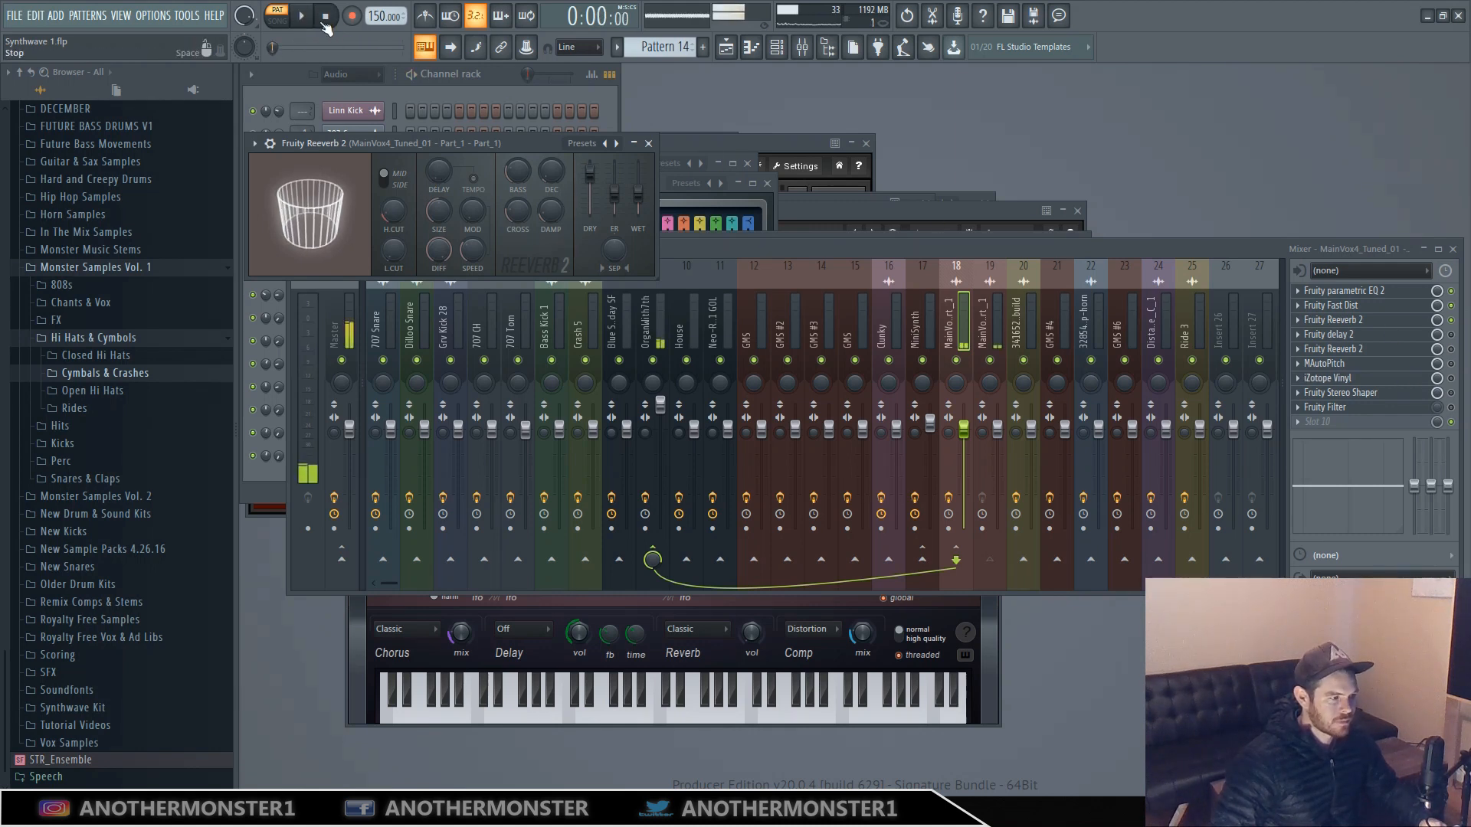
Enable Fruity delay 2 on the vocal track, save the project, and audition the vocal with the delay.
left_click(1451, 335)
key("ctrl+s")
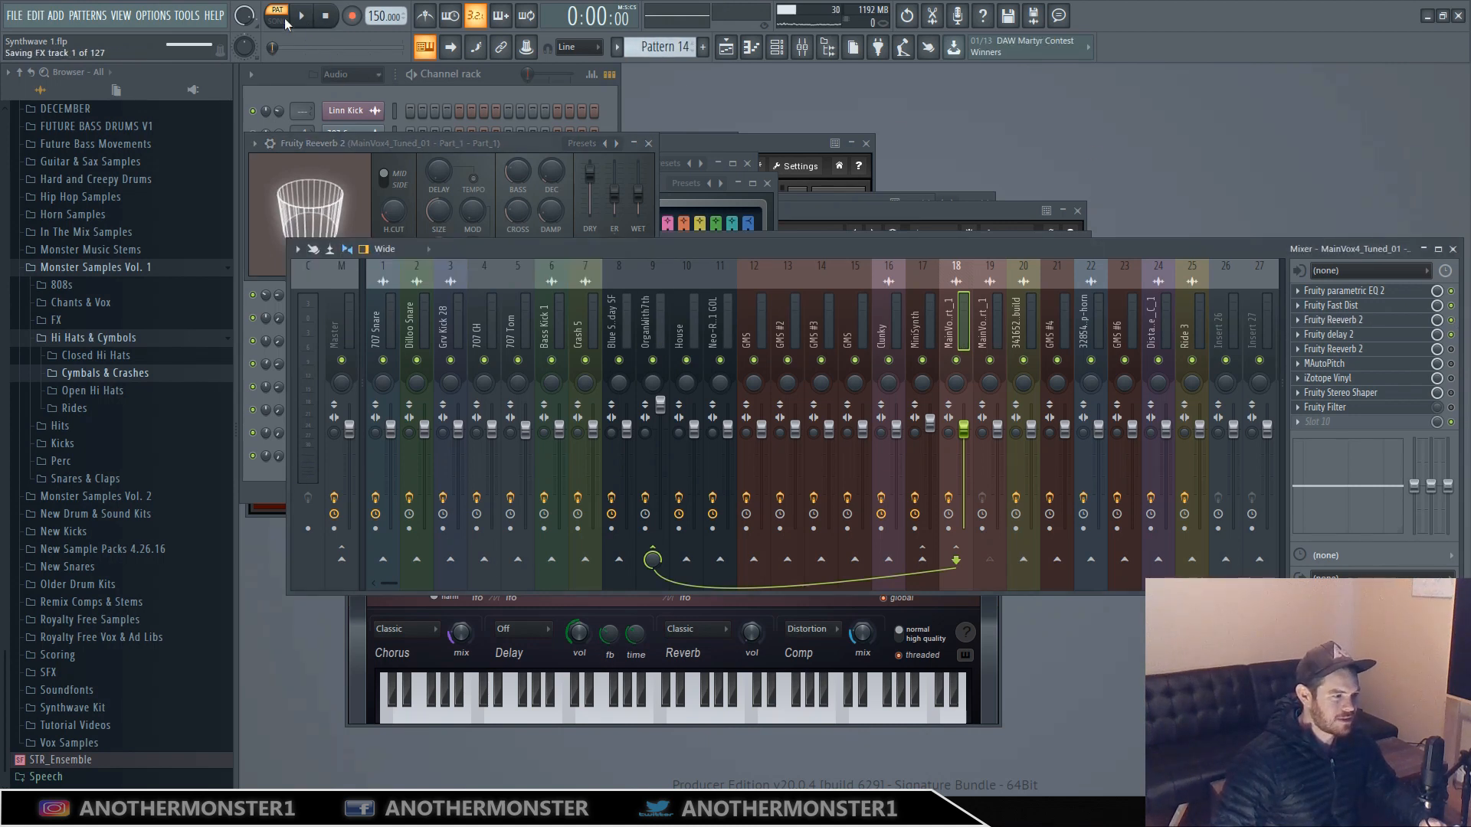
left_click(303, 16)
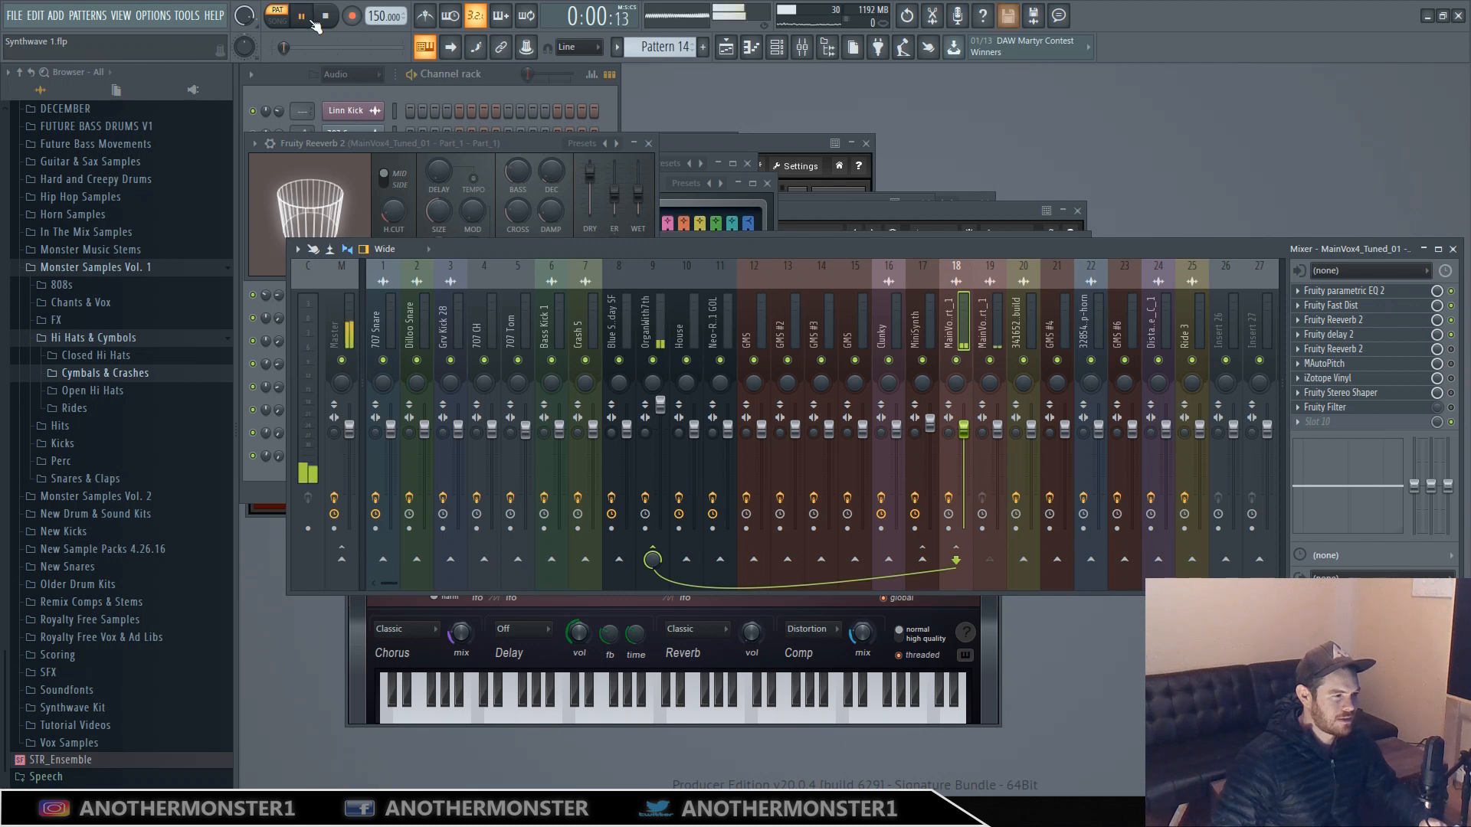
left_click(331, 20)
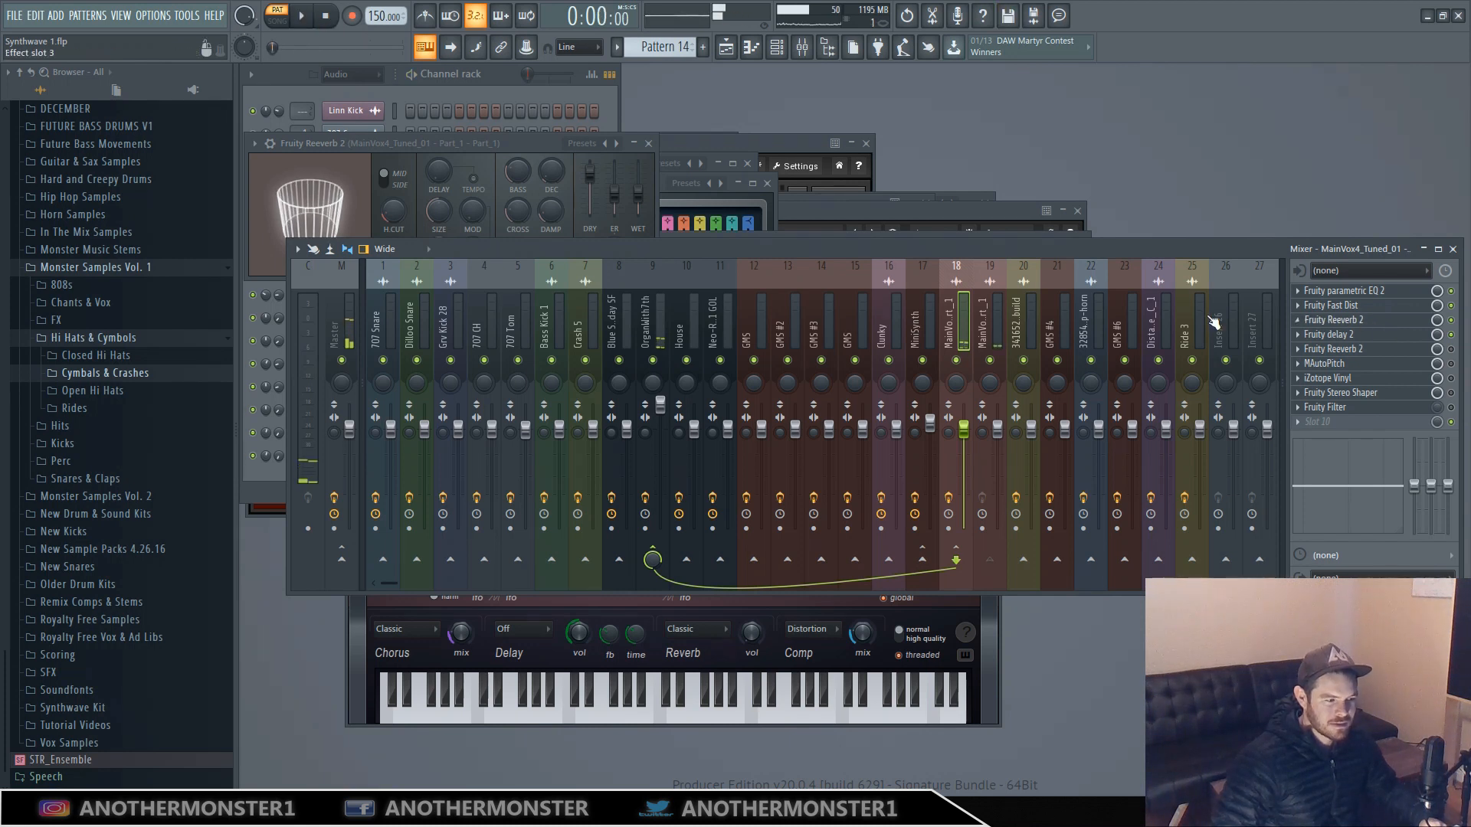
Display the vocal track's Fruity delay 2 and slot 5 Fruity Reeverb 2 settings, and audition the vocal.
left_click(1349, 335)
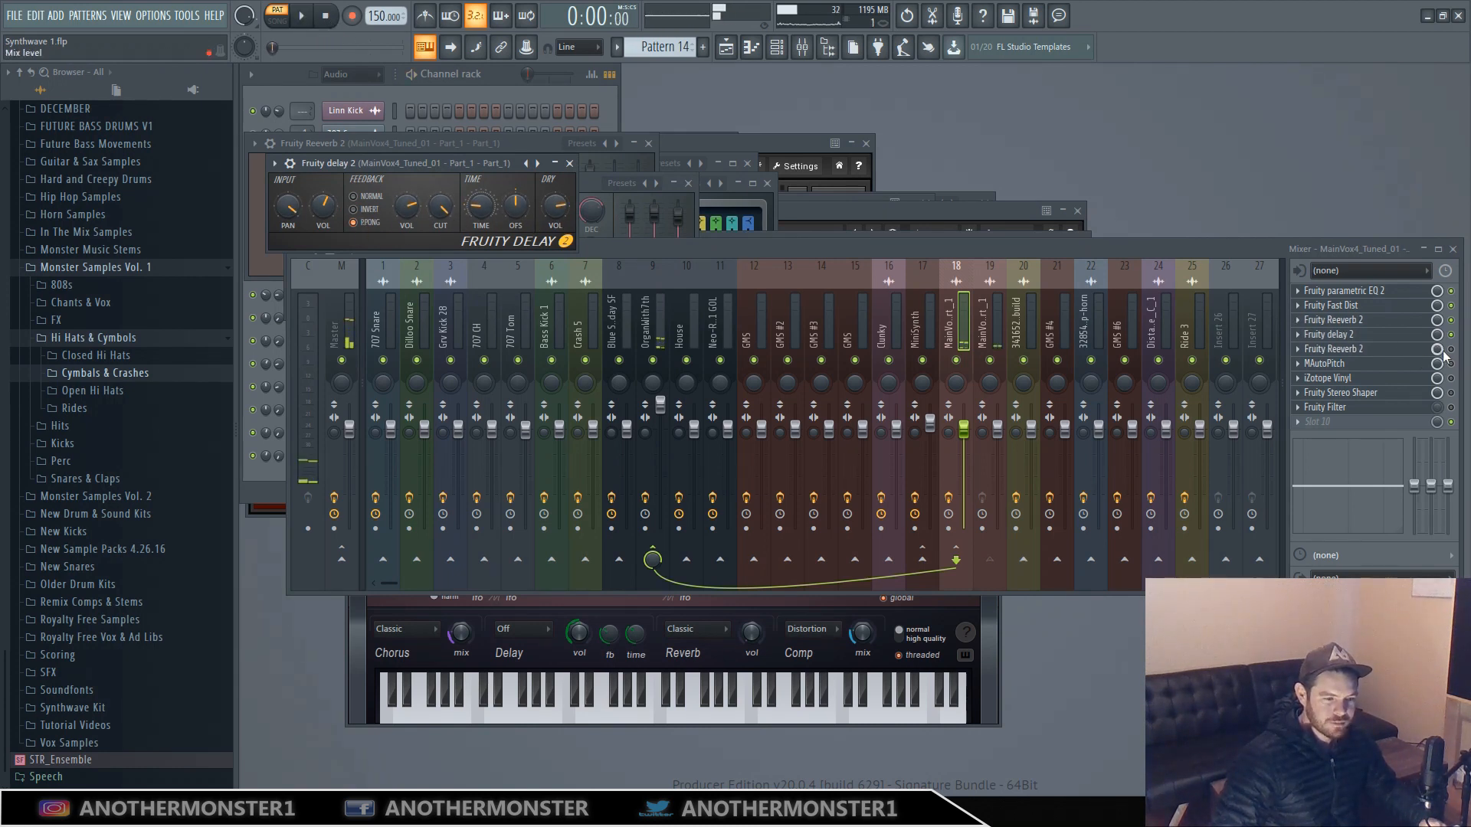
left_click(1366, 362)
left_click(1365, 350)
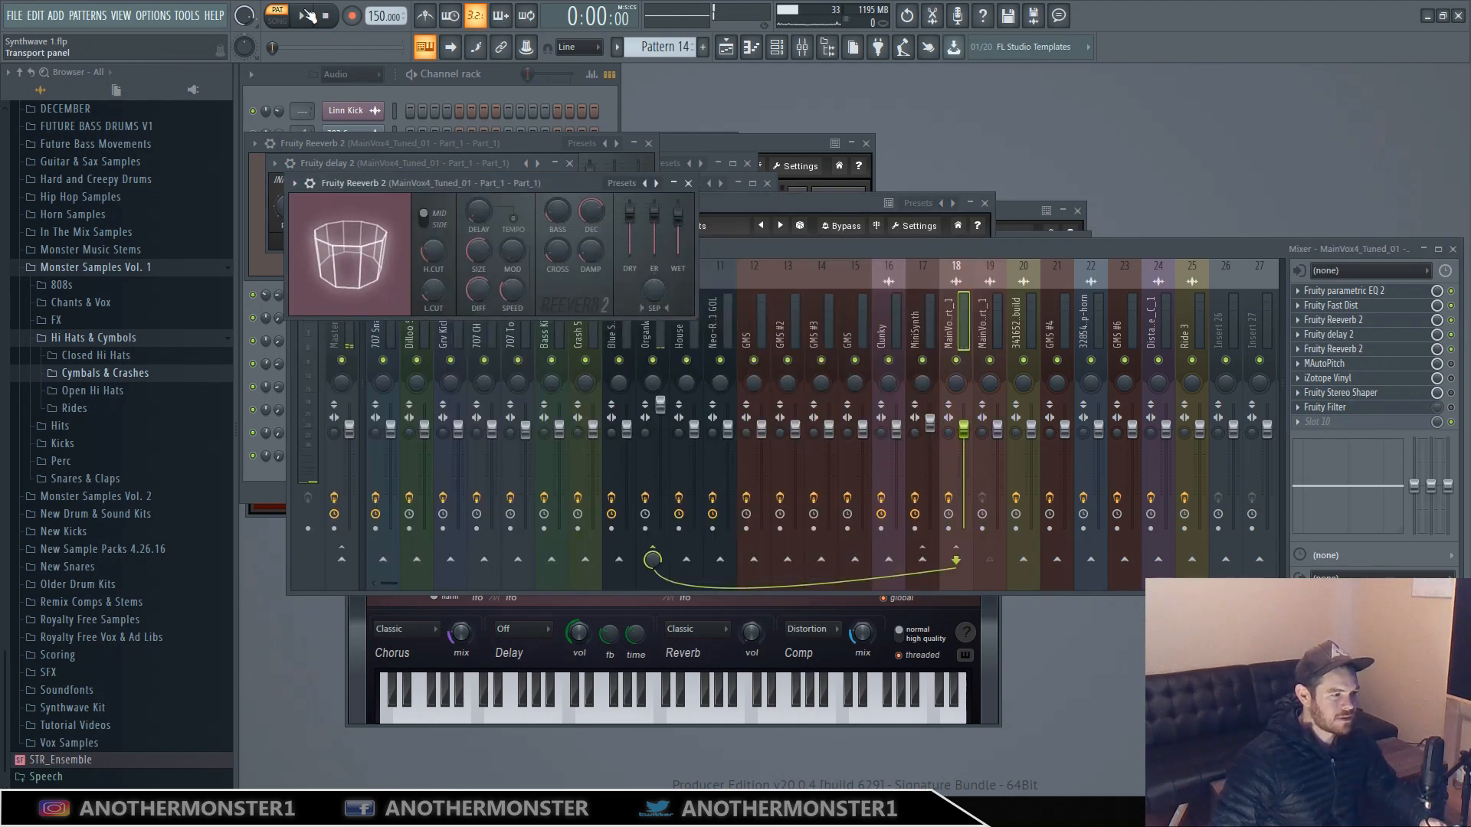
key("space")
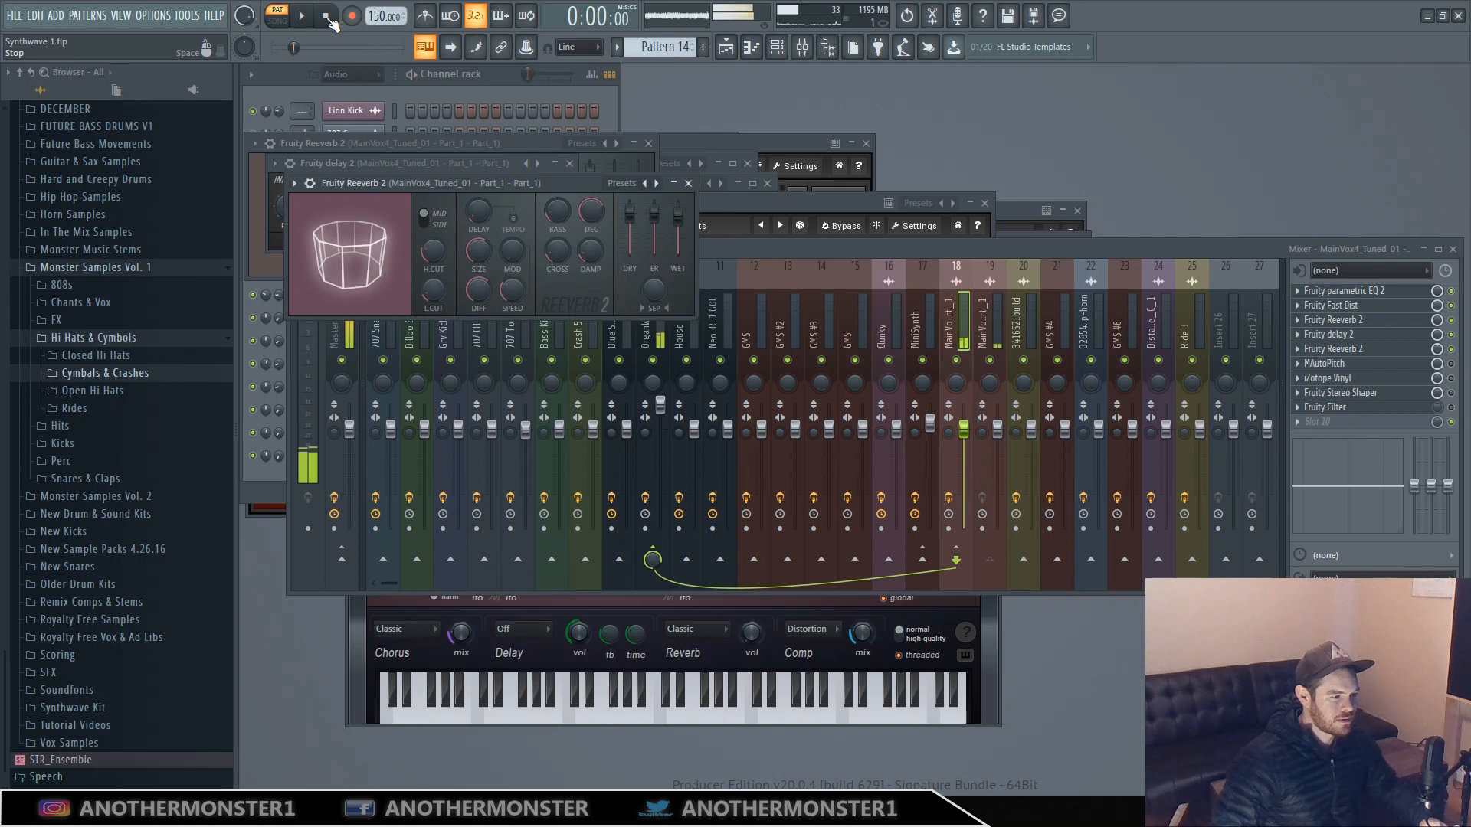
left_click(328, 16)
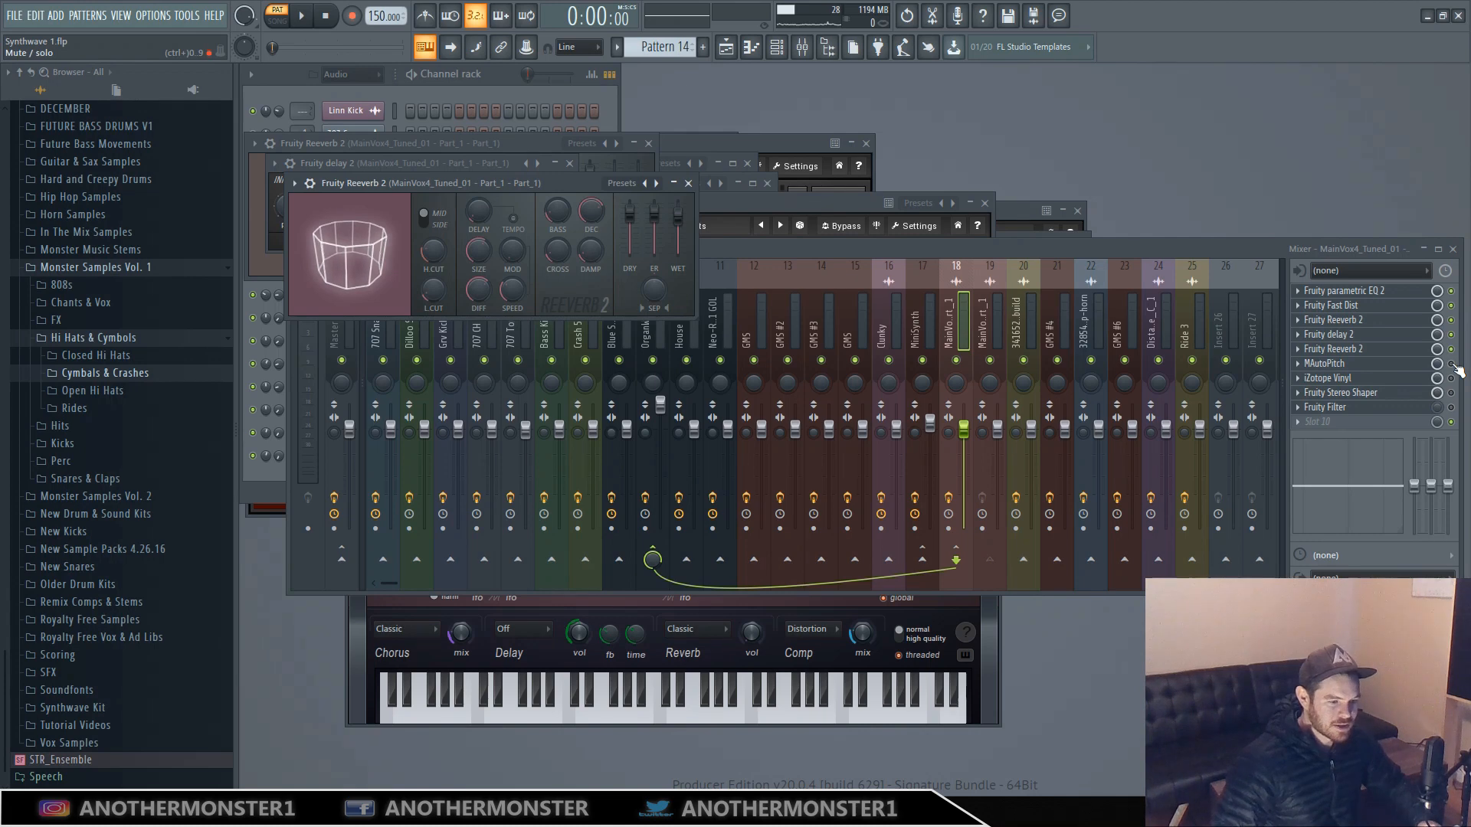
Examine the MAutoPitch tuning, effects and scale settings on the vocal track, and close the plugin window.
left_click(1330, 377)
left_click(1337, 365)
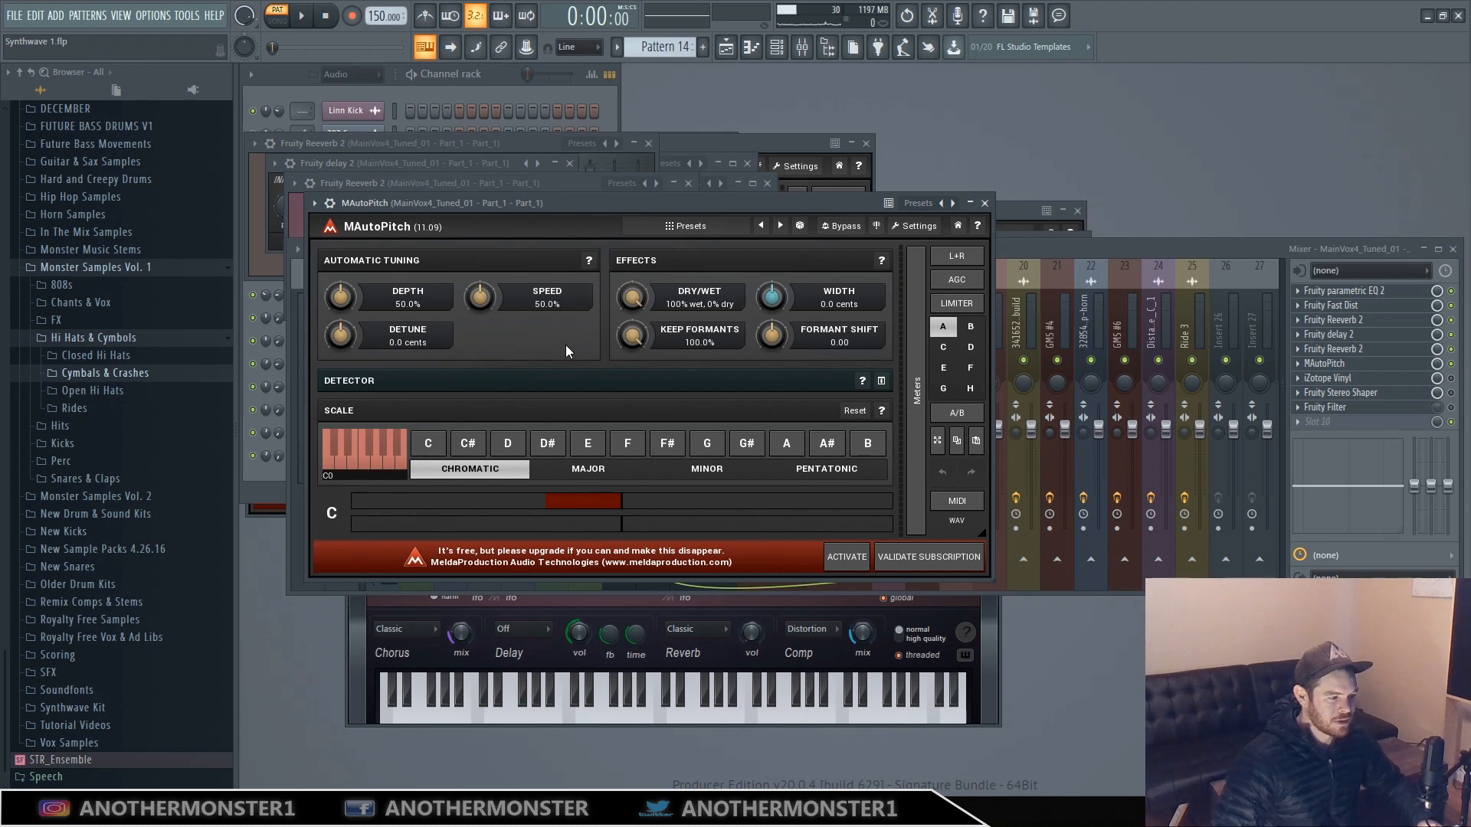
left_click(986, 204)
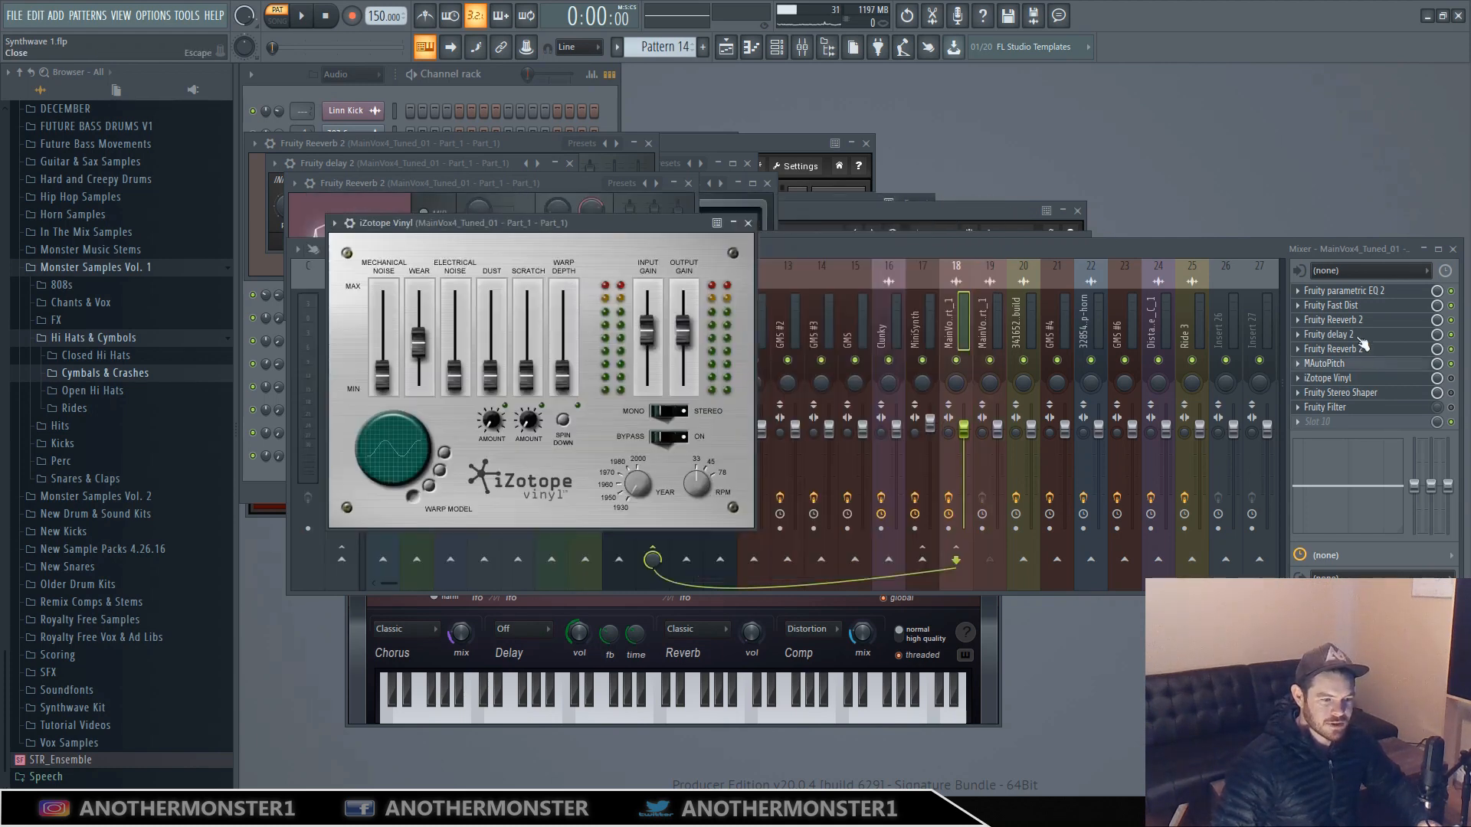
Display iZotope Vinyl and audition the vocal through it, and enable Fruity Stereo Shaper on the same mixer track.
left_click(1419, 389)
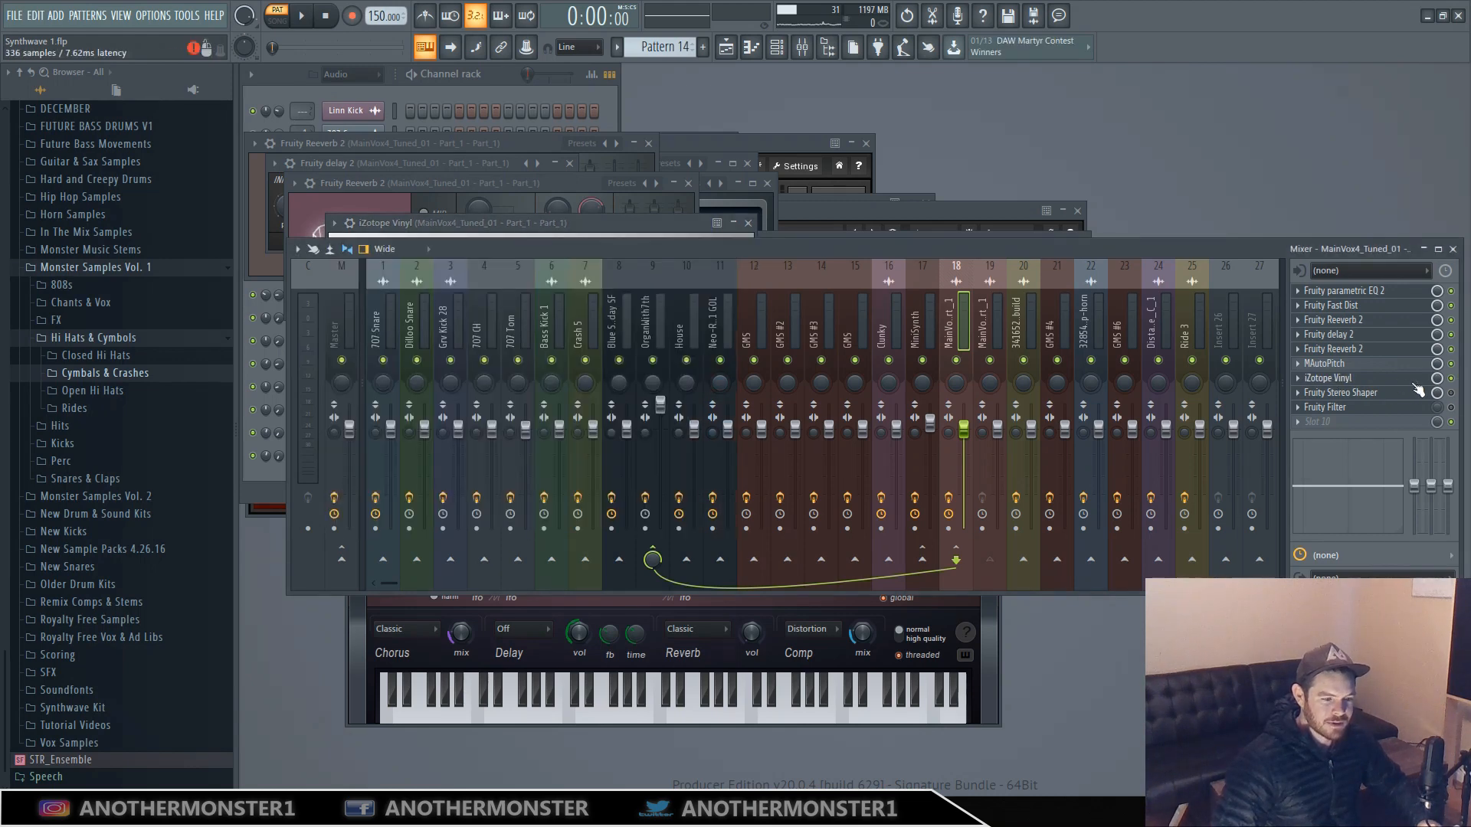
left_click(1385, 390)
left_click(1380, 379)
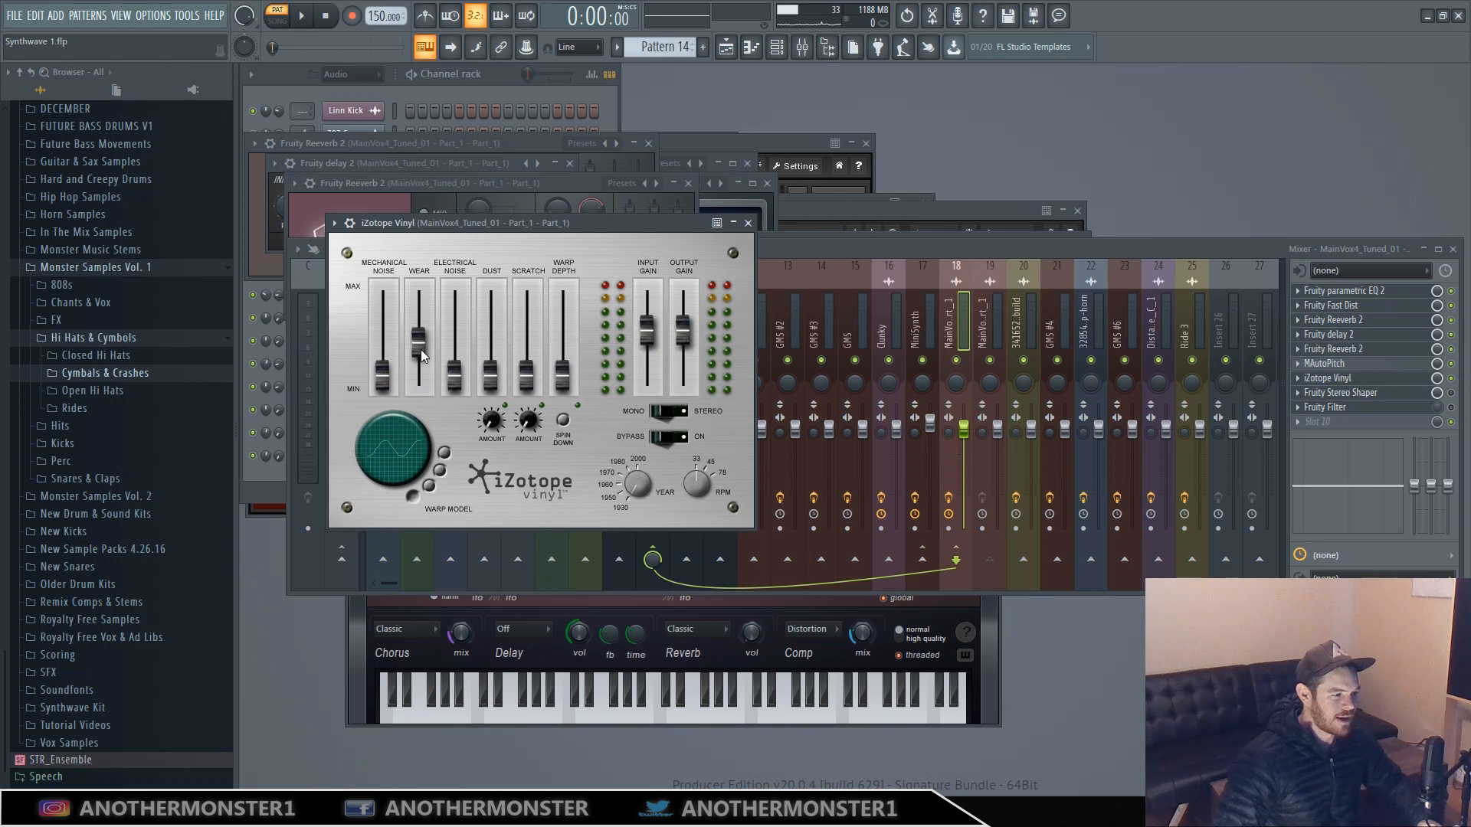
left_click(307, 20)
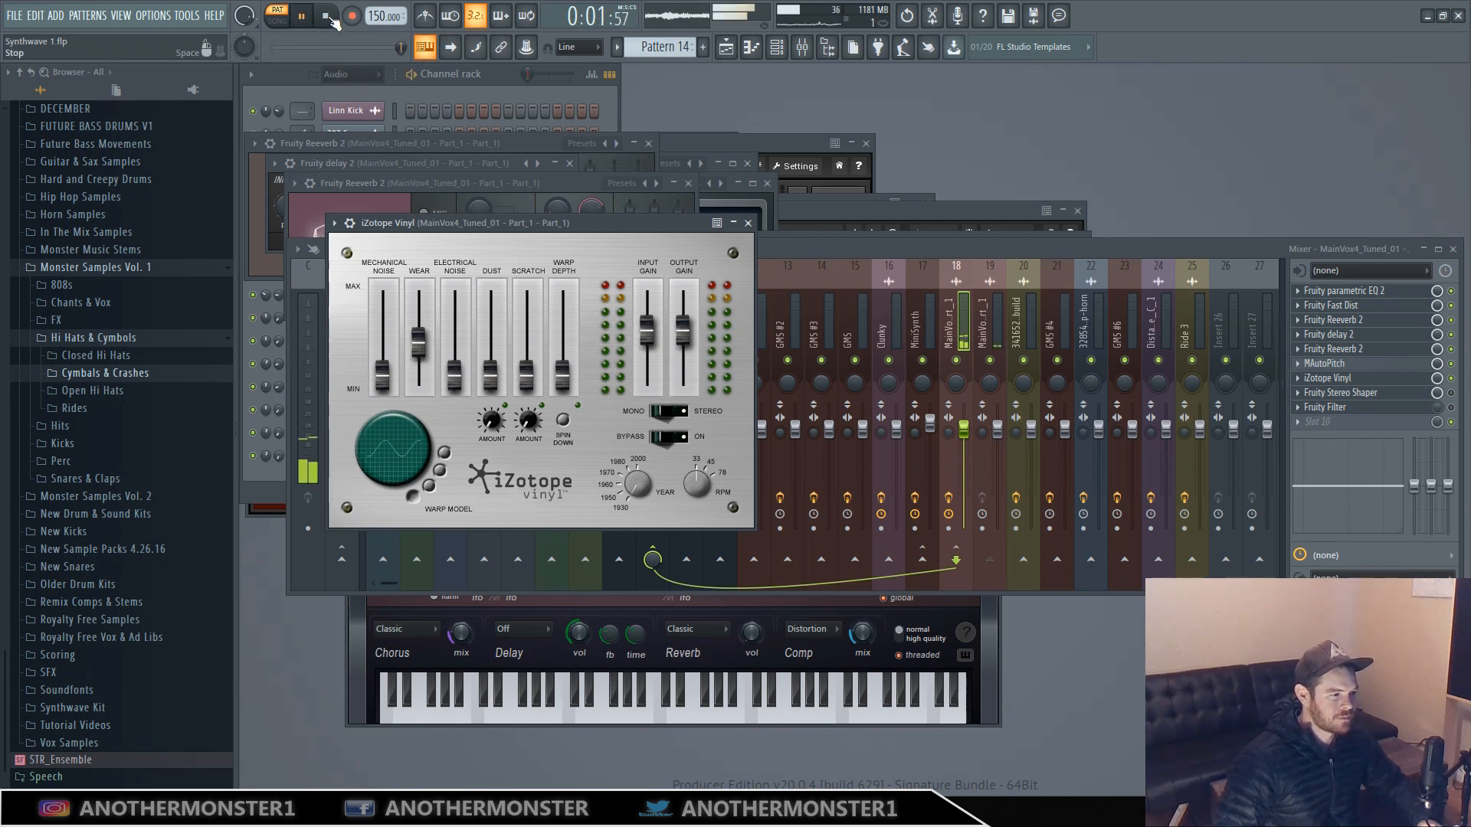
left_click(328, 16)
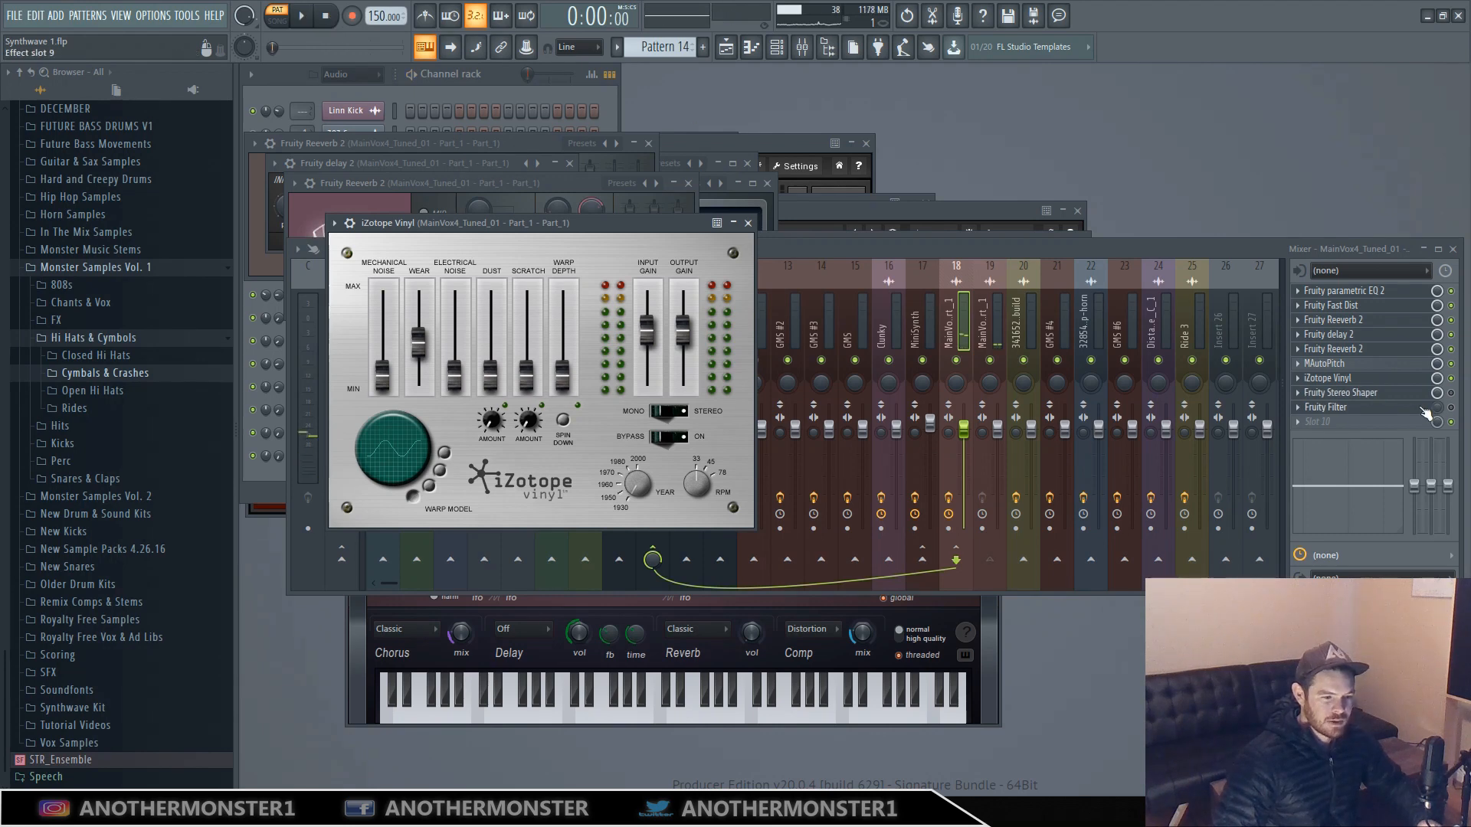
left_click(1453, 401)
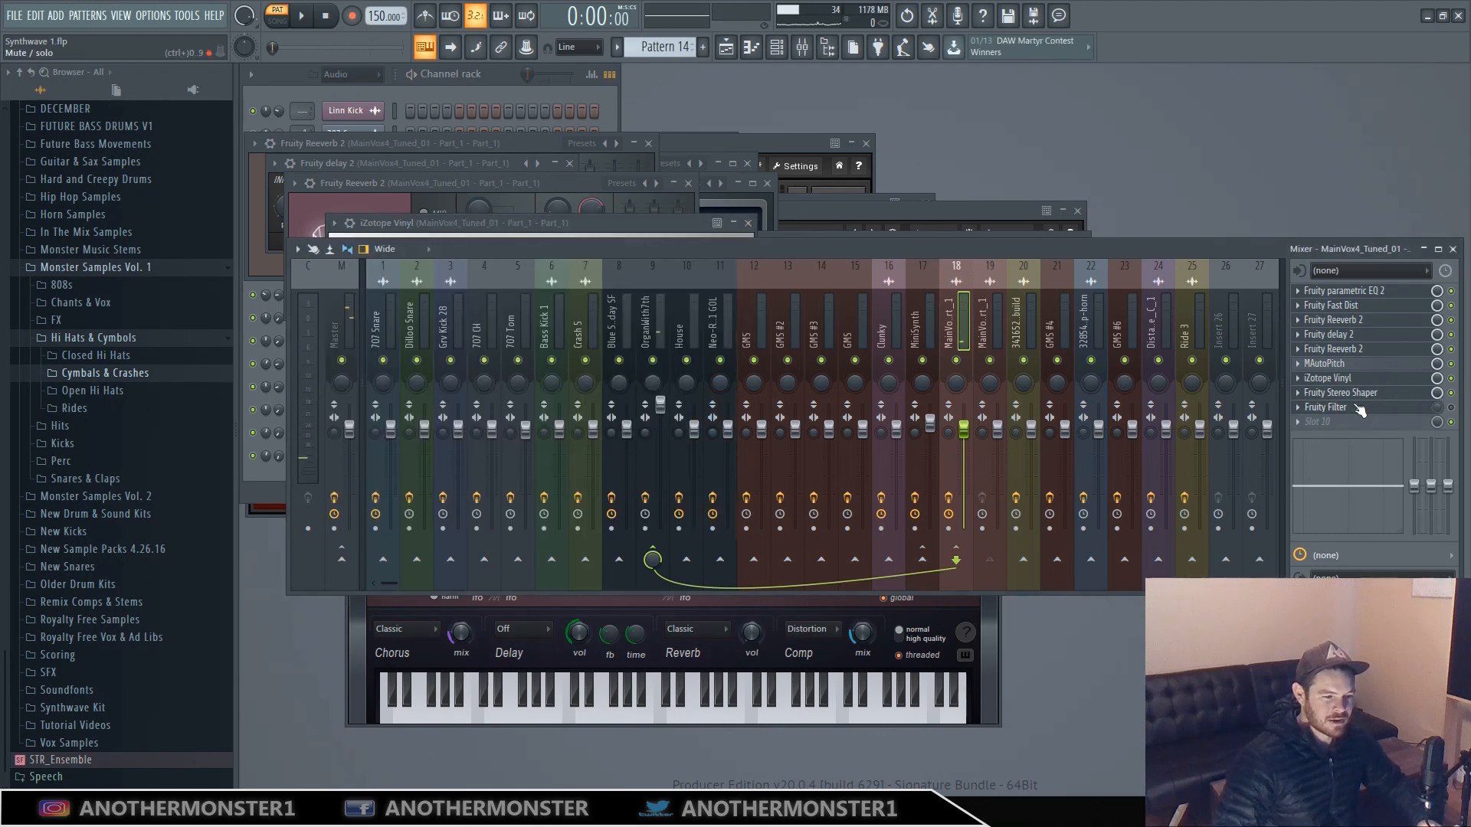
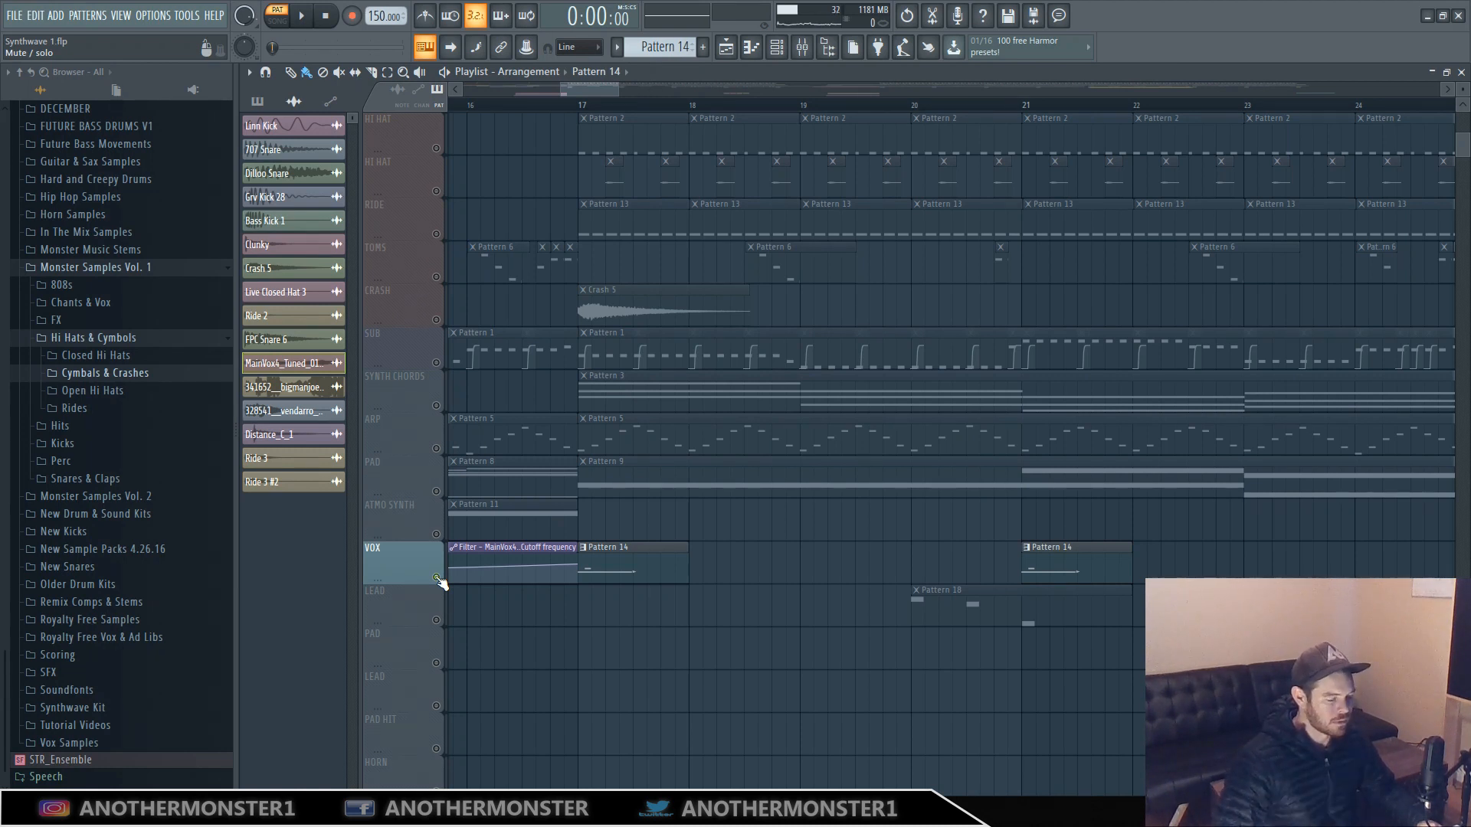
Solo the LEAD track in the playlist and audition its Pattern 18 clip from just before bar 20.
left_click(436, 621)
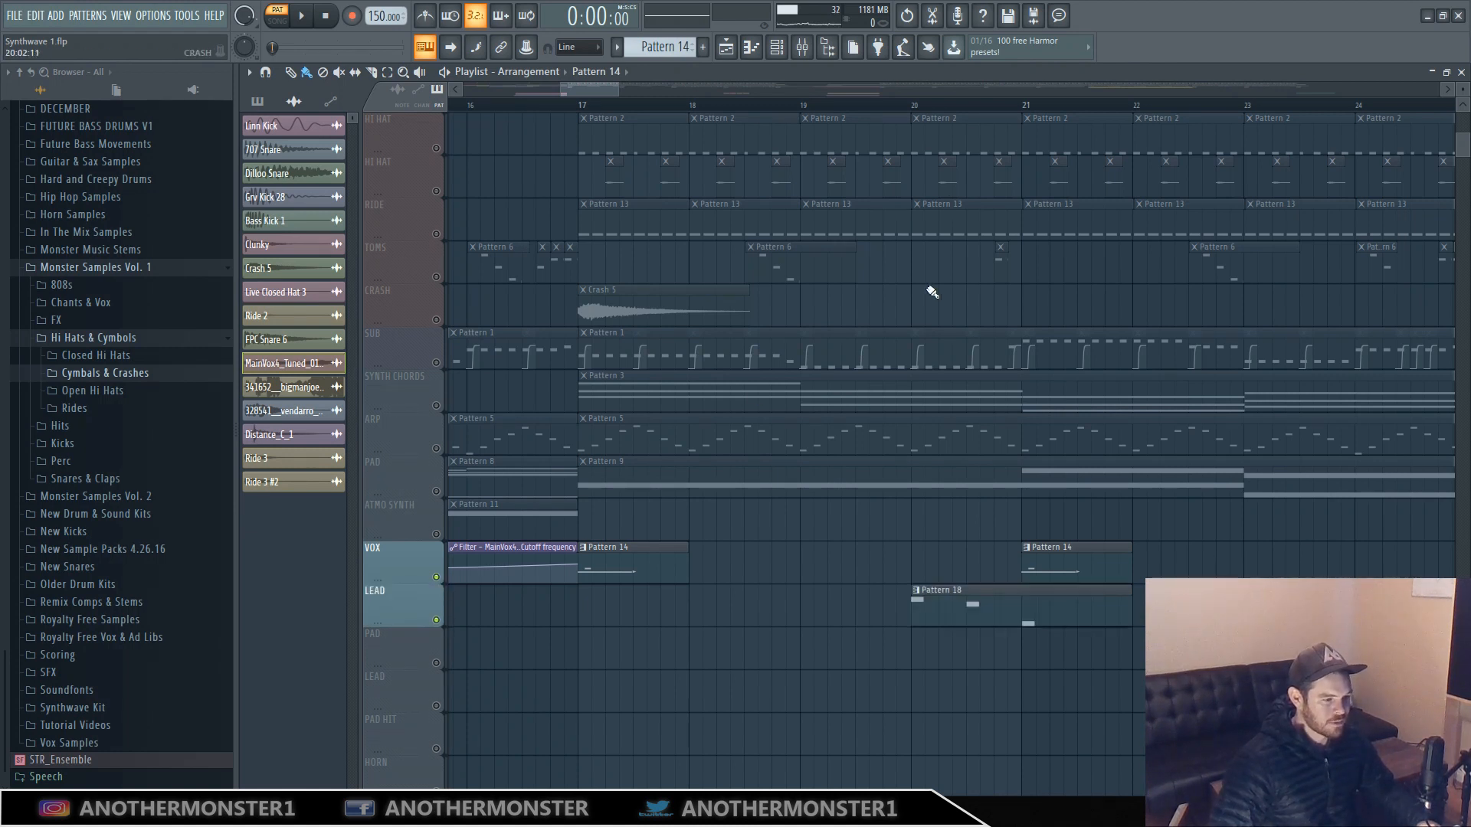
left_click(896, 106)
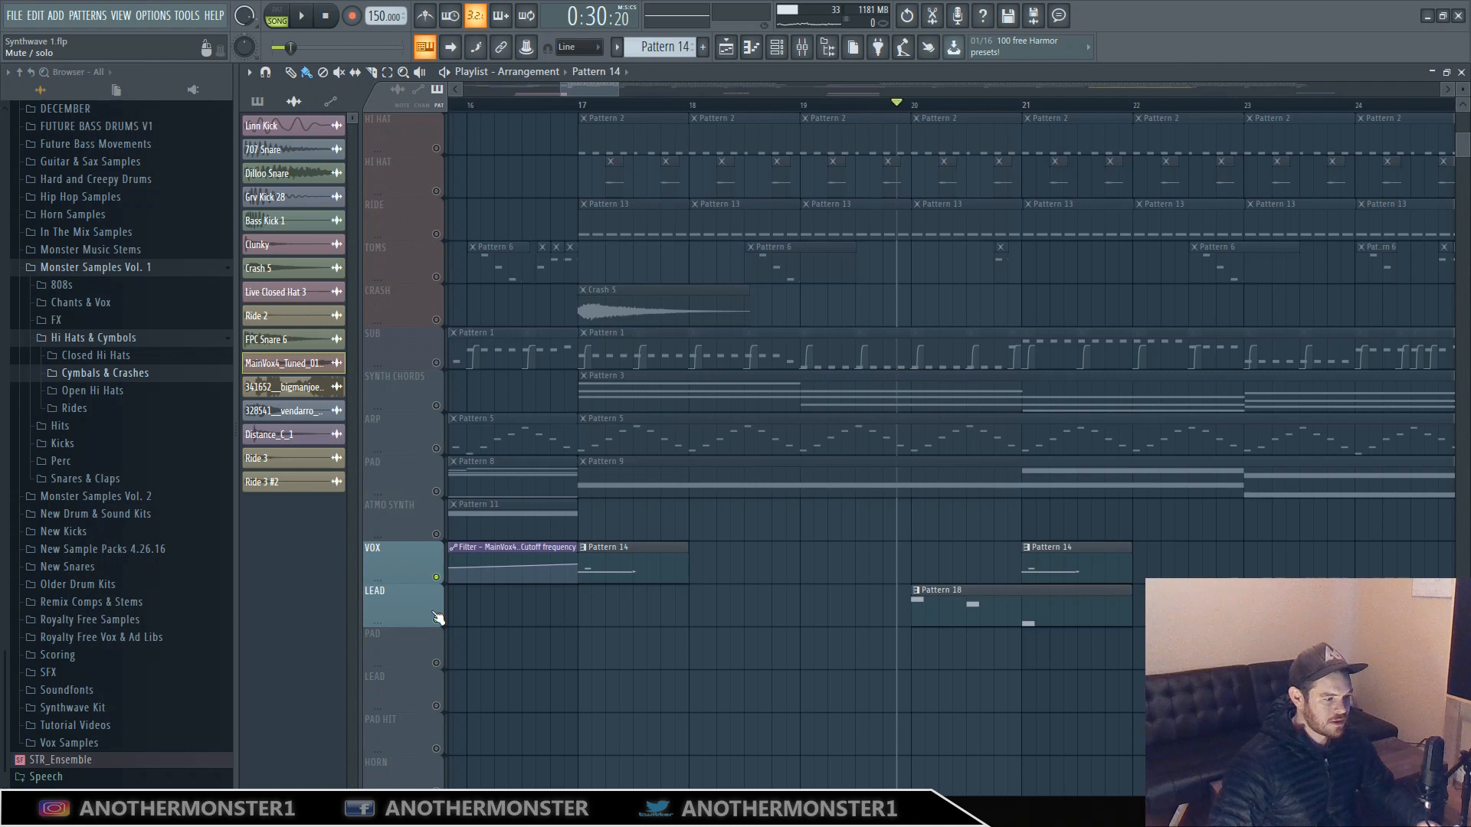
left_click(437, 619, "ctrl")
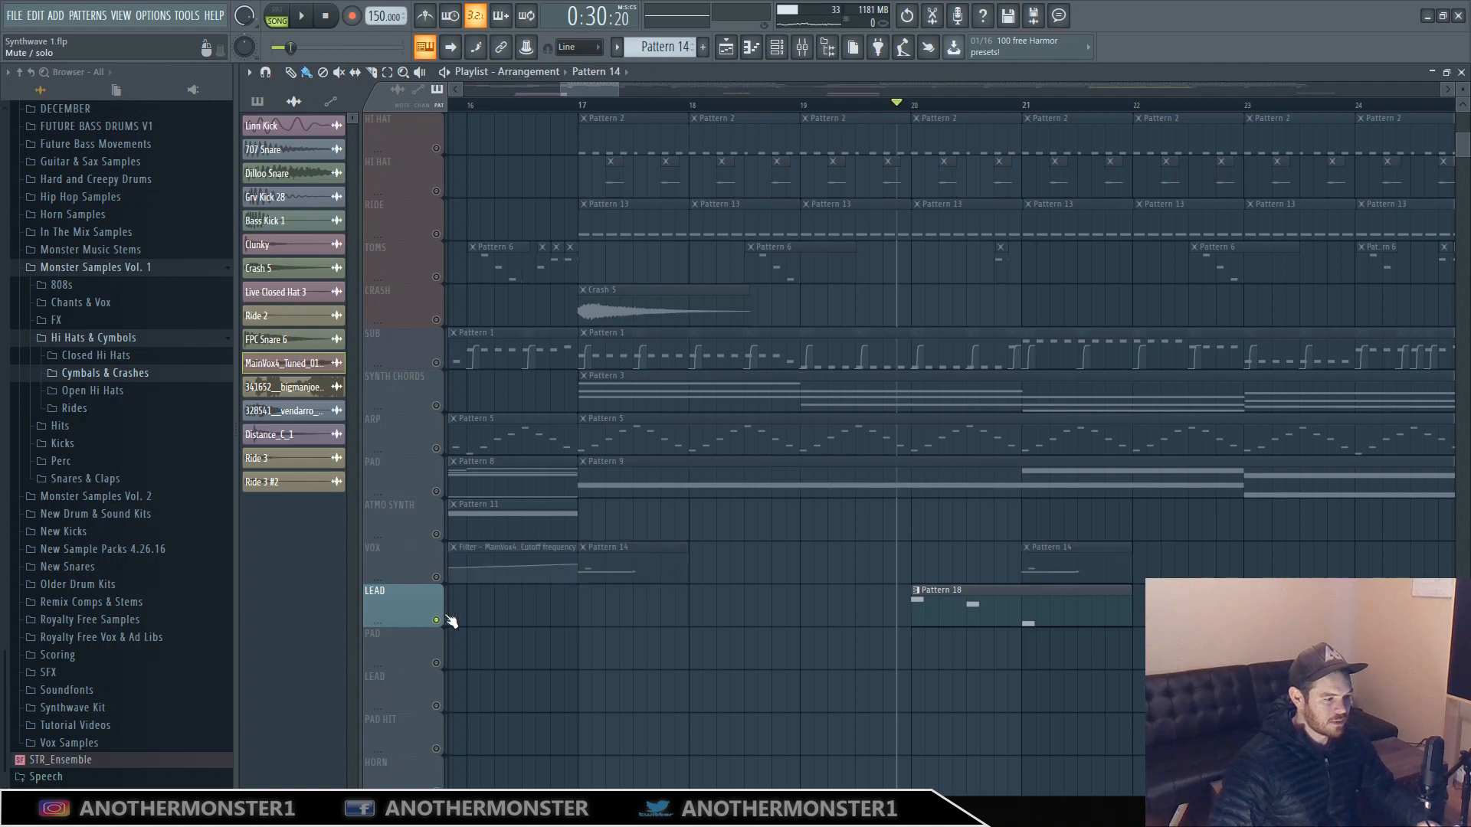
left_click(303, 18)
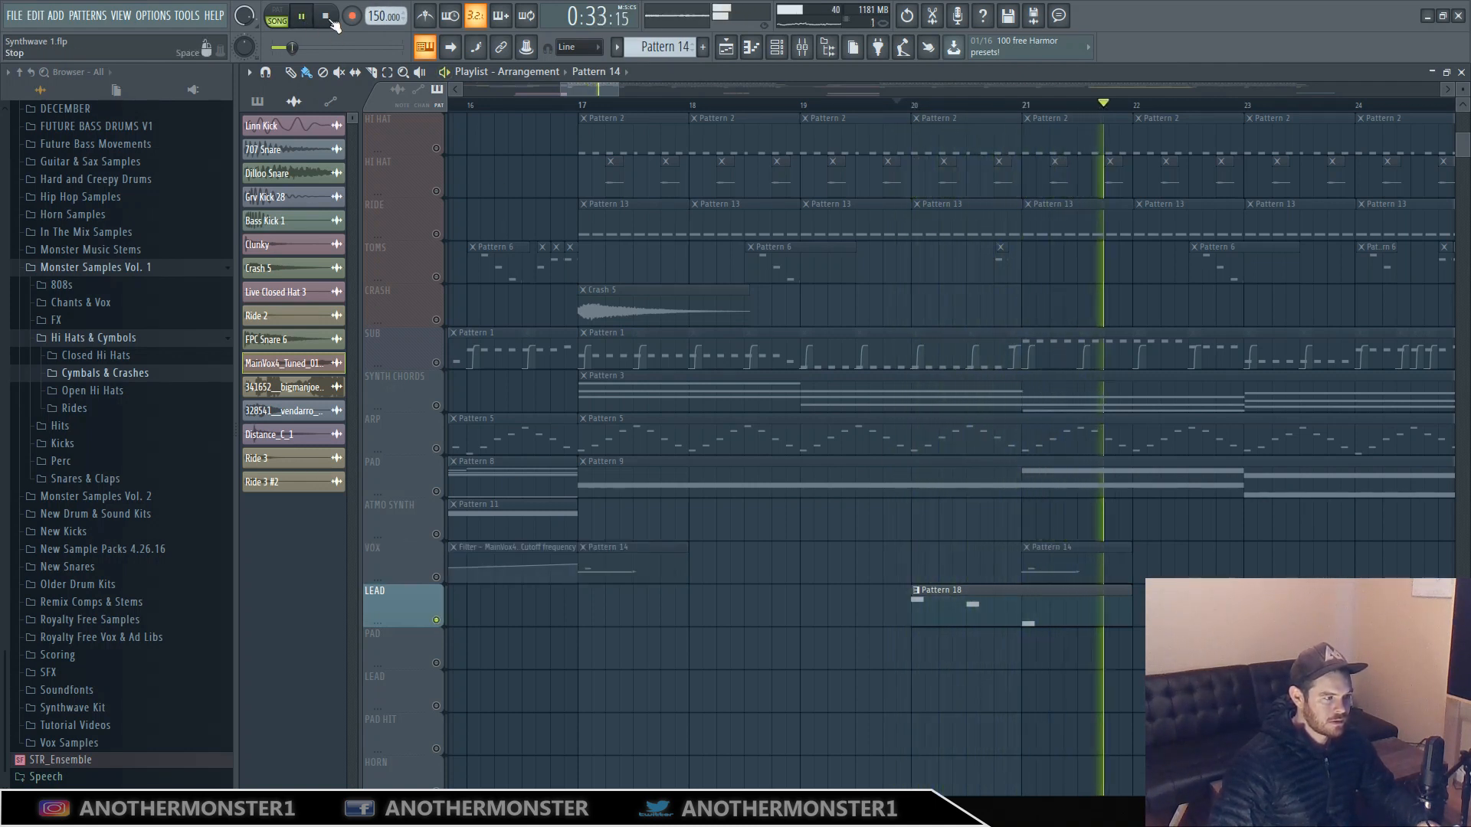
left_click(327, 17)
Select Pattern 18, switch from the playlist to its channels, and display the GMS #4 synth.
left_click(927, 591)
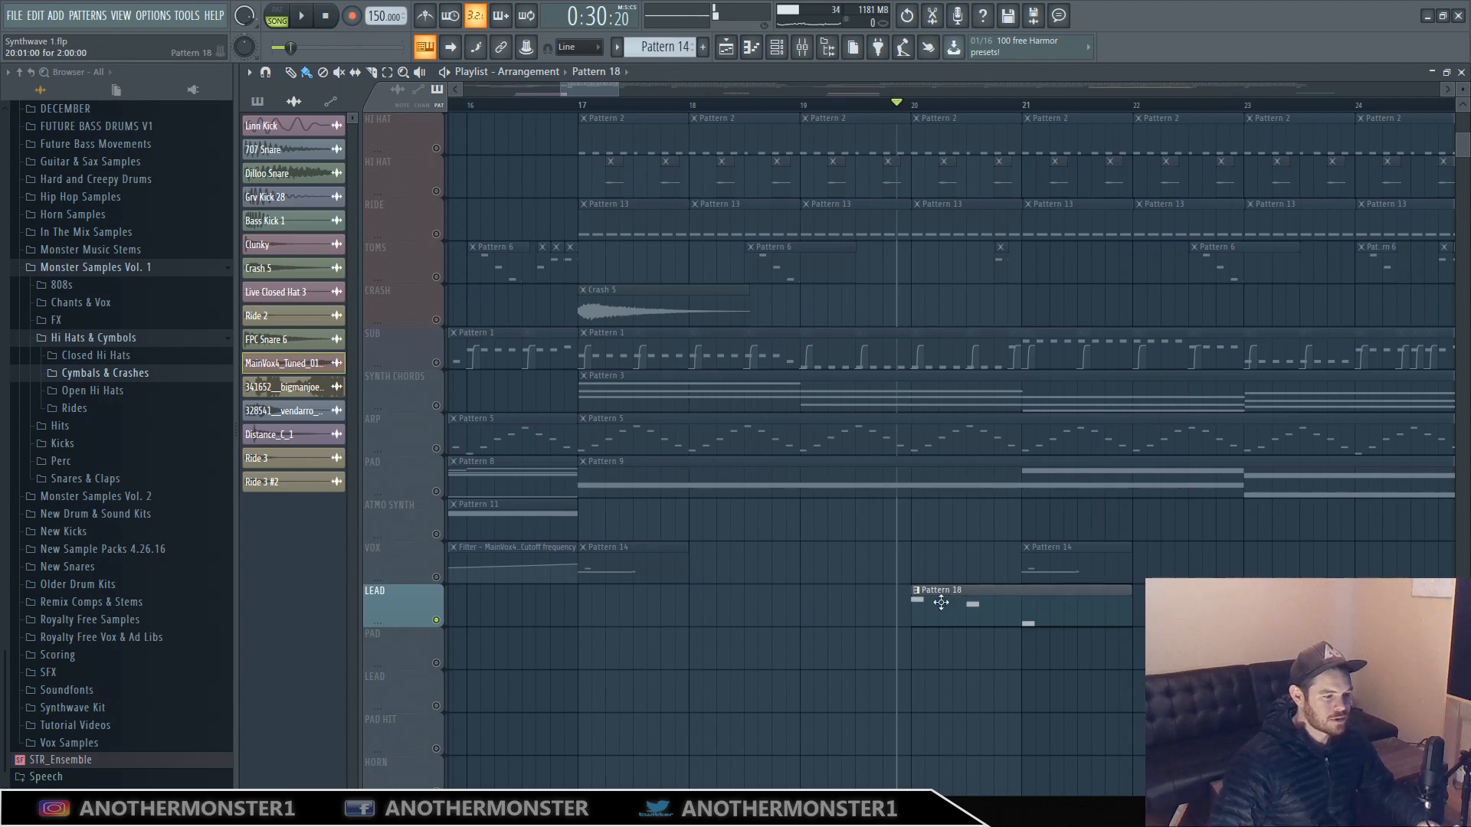
left_click(783, 47)
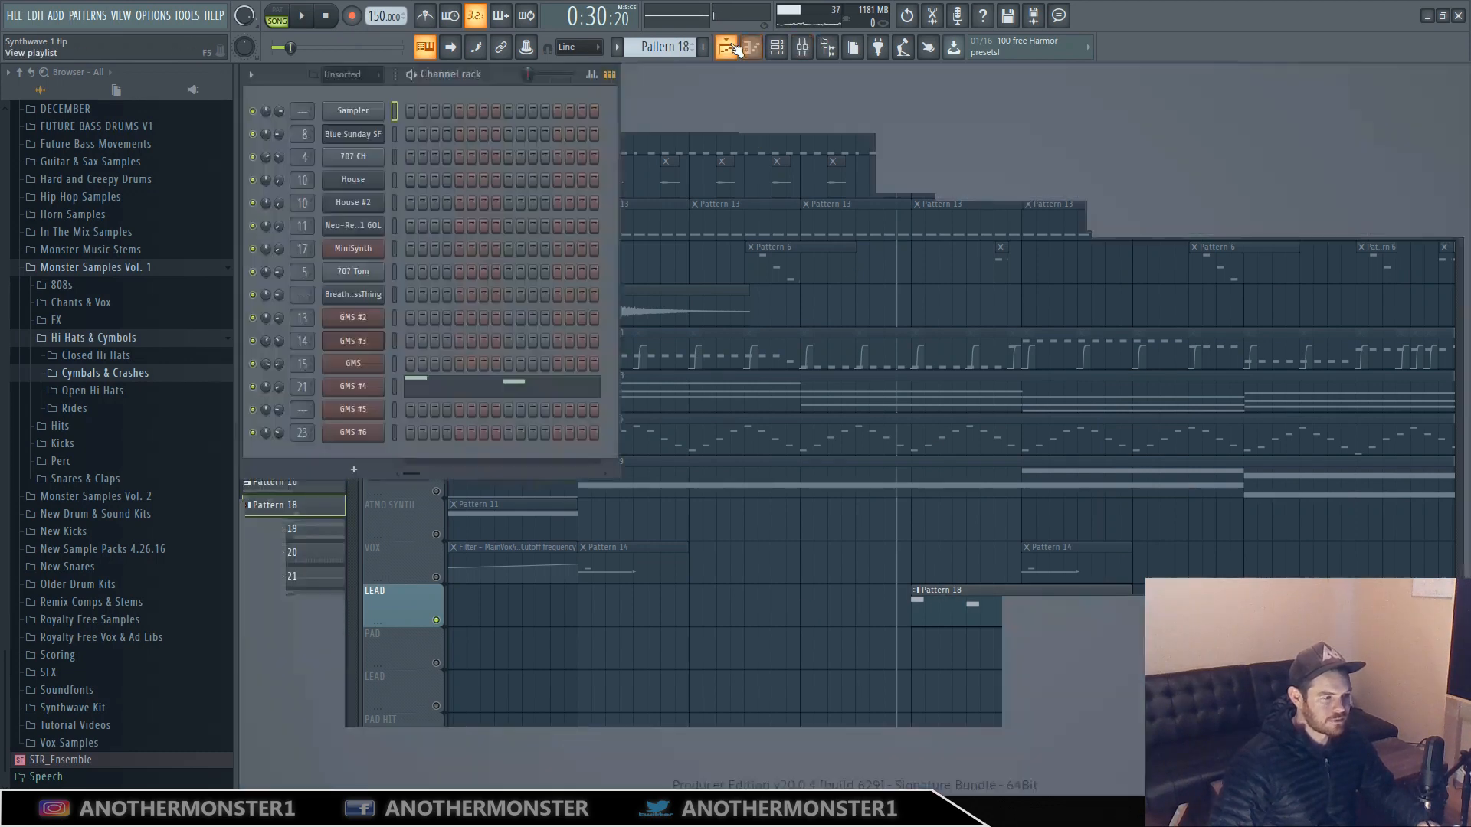
left_click(350, 391)
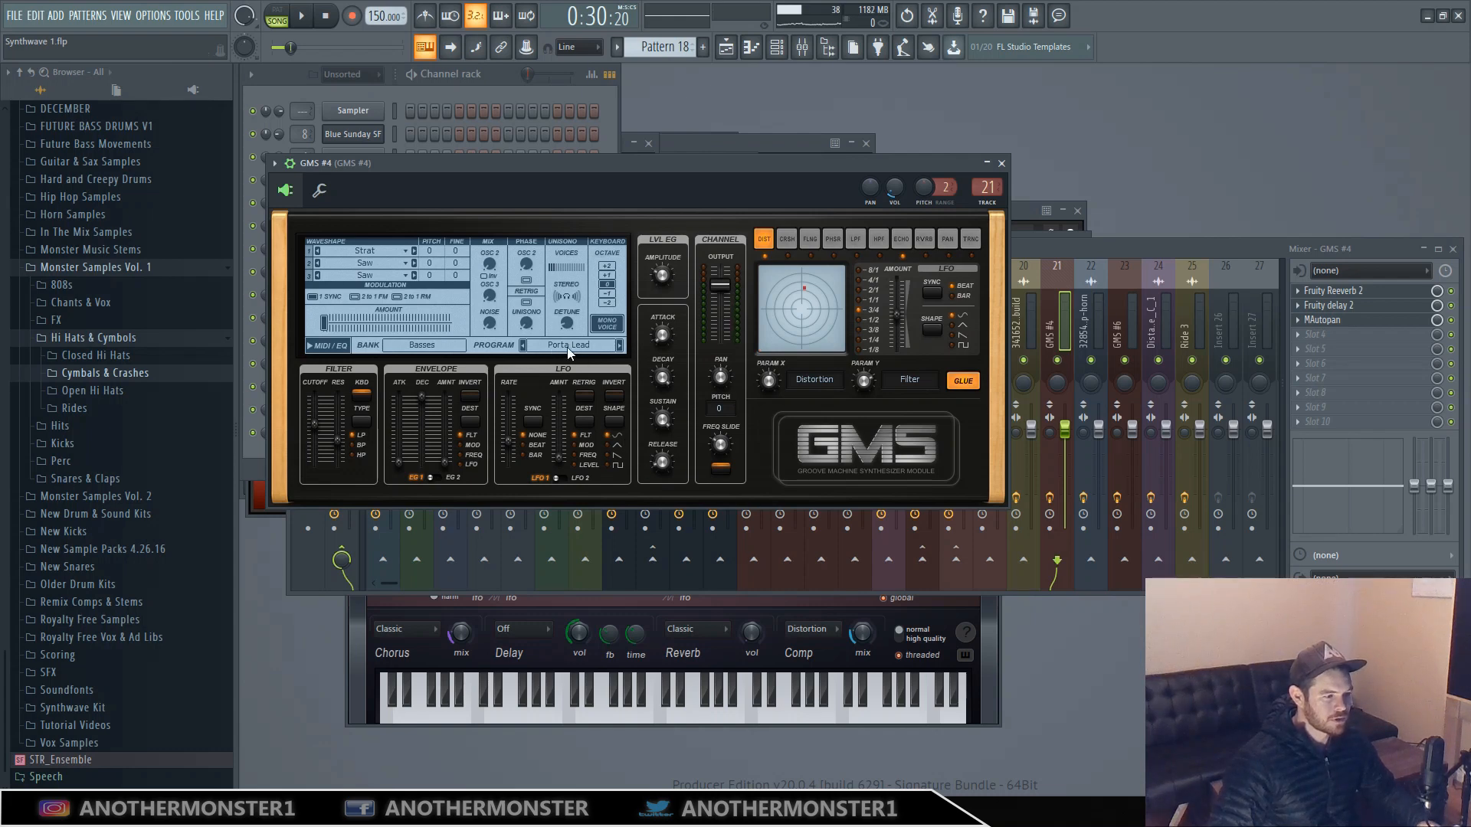
Display Fruity delay 2 and Fruity Reeverb 2 on the GMS #4 mixer track.
left_click(1113, 281)
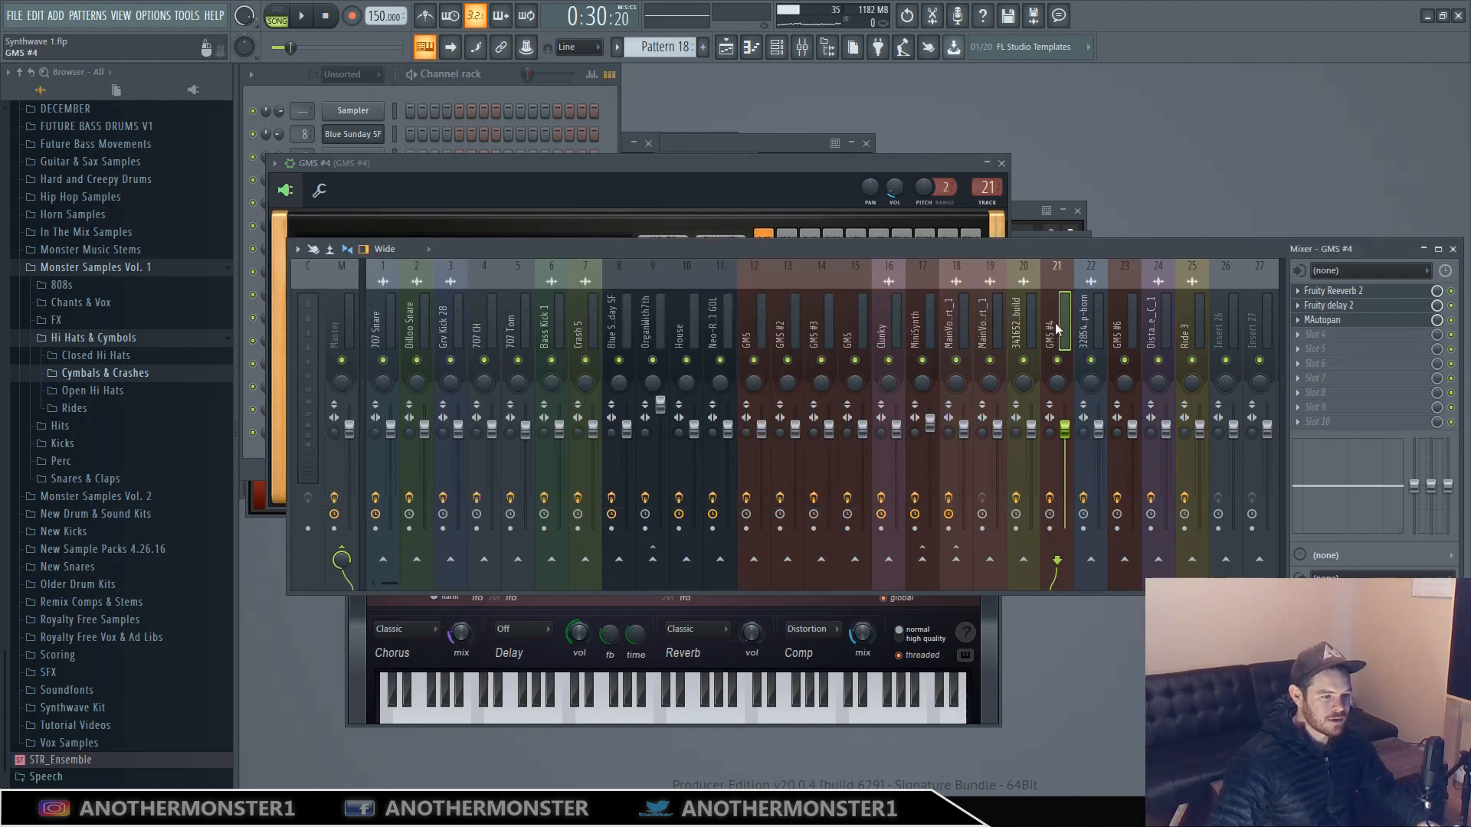
left_click(1377, 303)
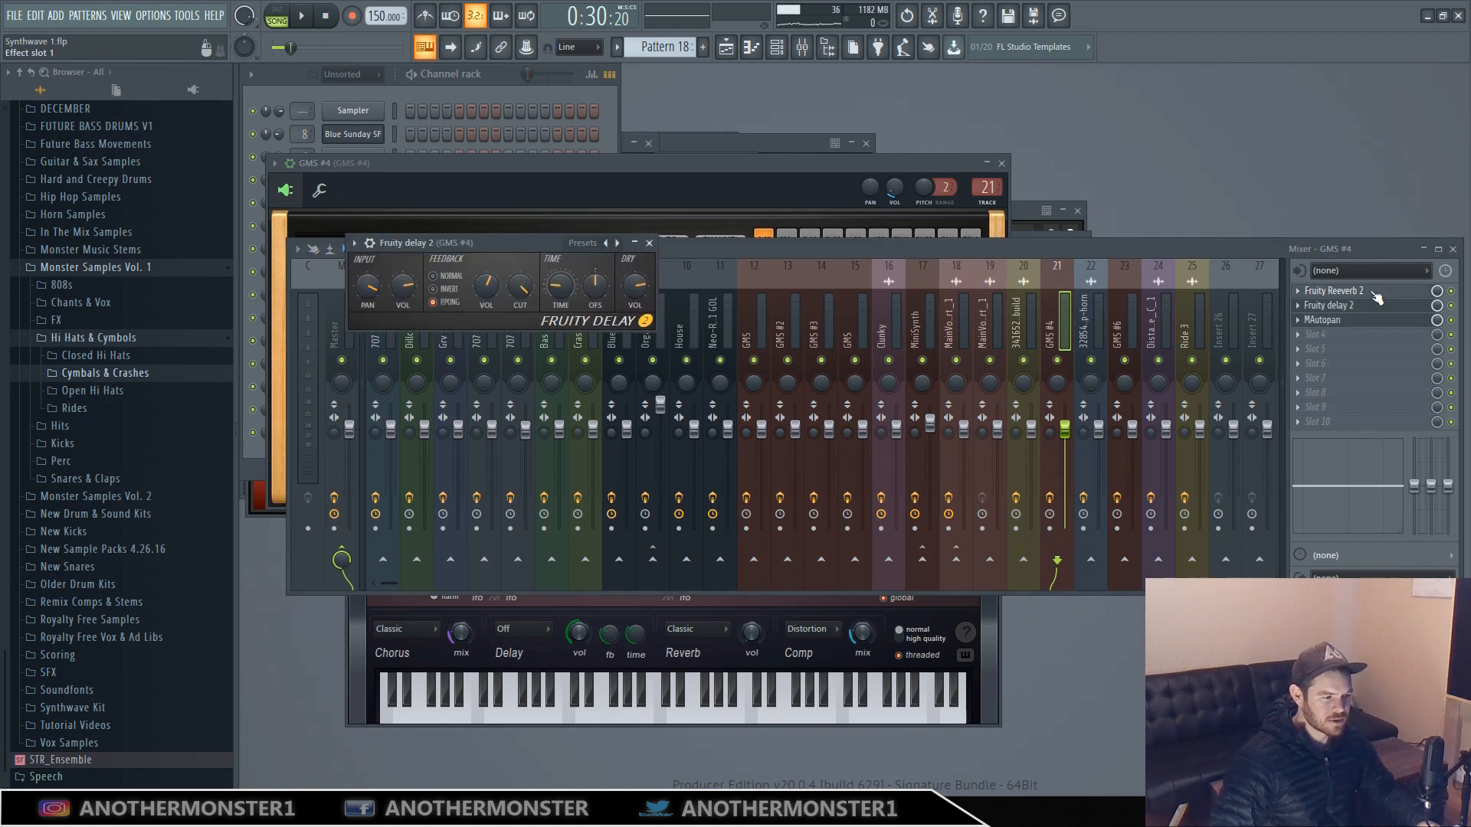
left_click(1375, 292)
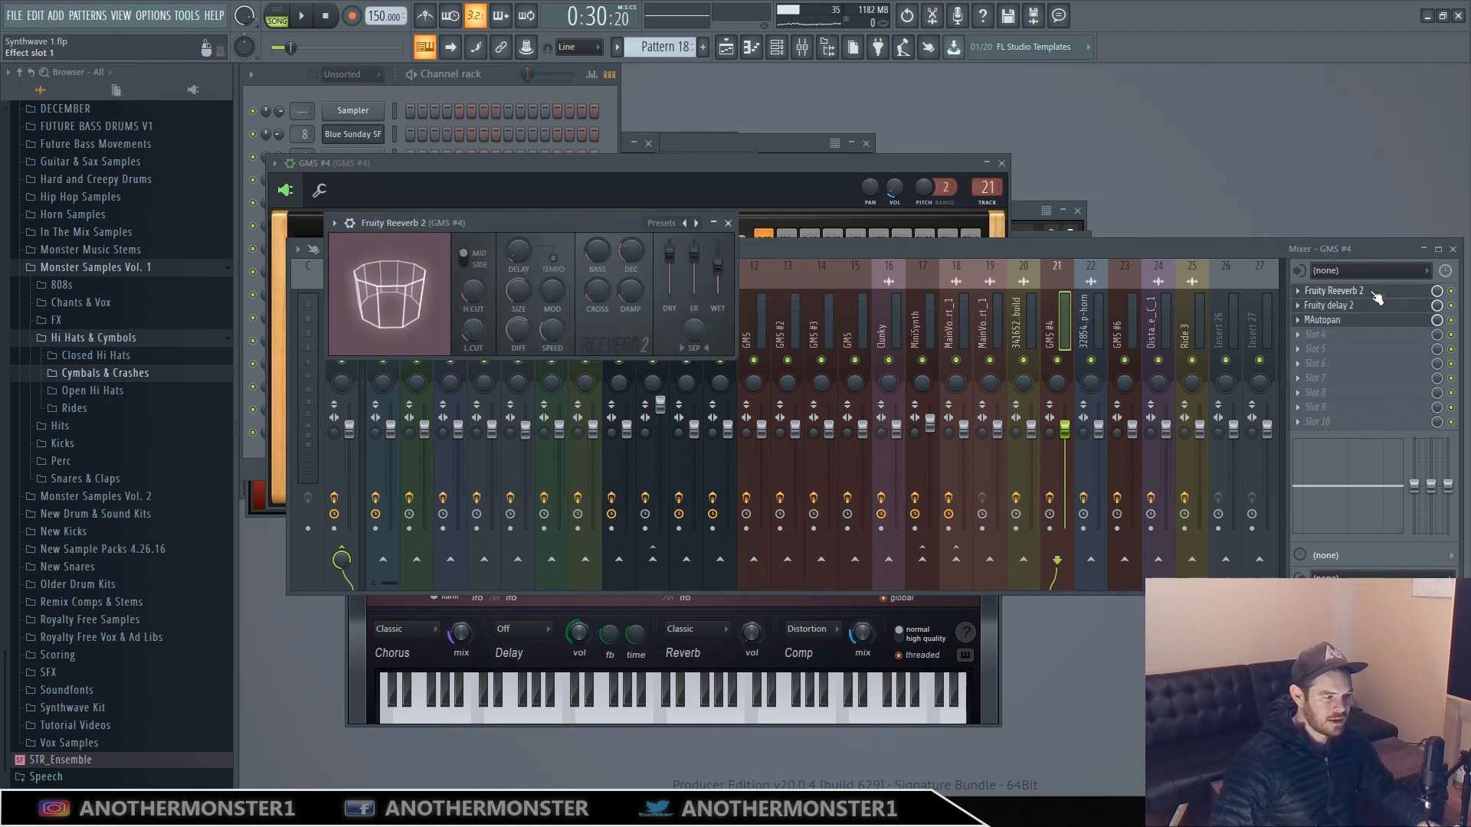
Examine the MAutopan settings on the GMS #4 mixer track, alongside Fruity delay 2.
left_click(1348, 319)
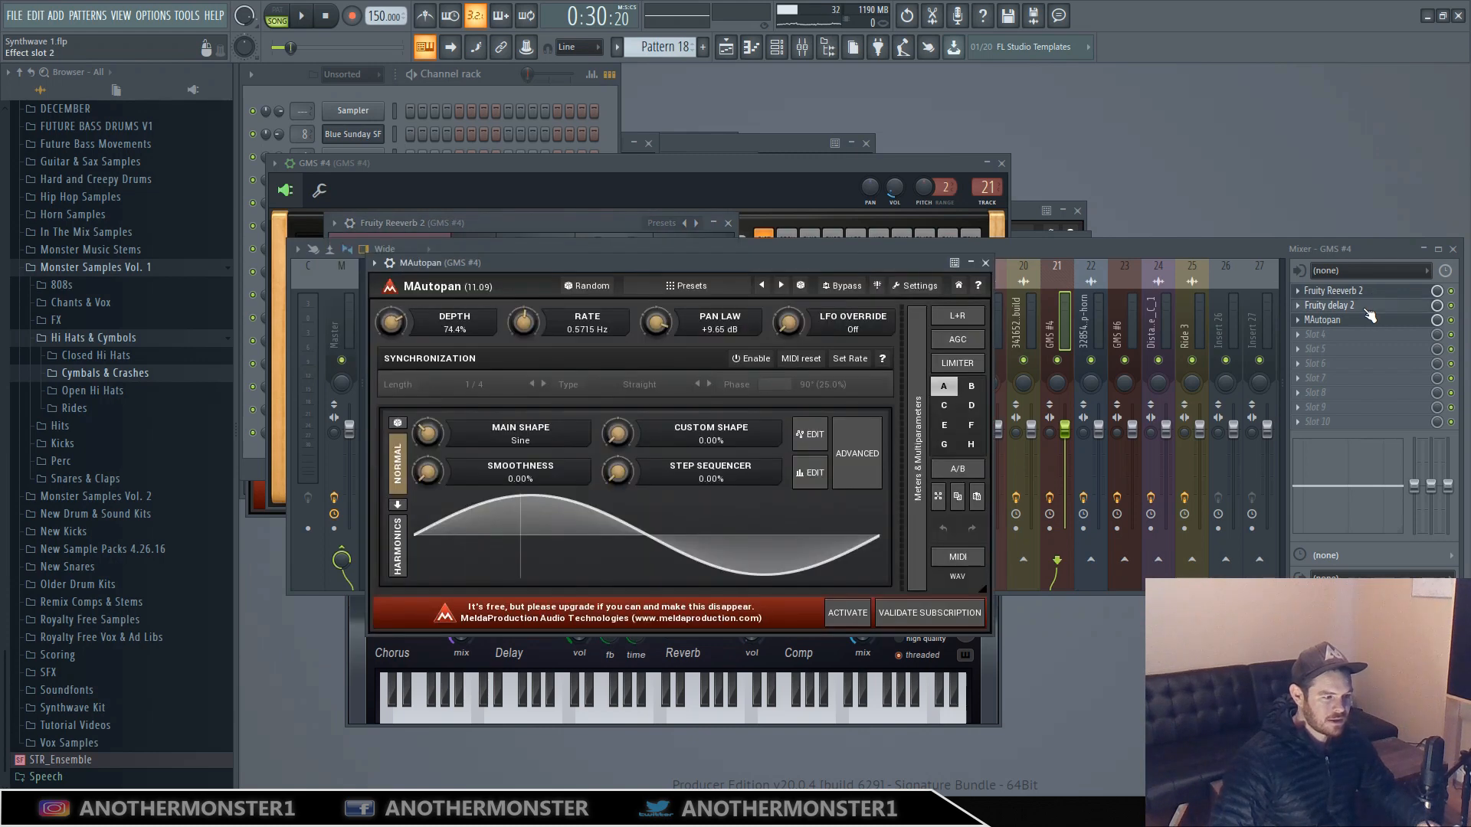
left_click(1348, 305)
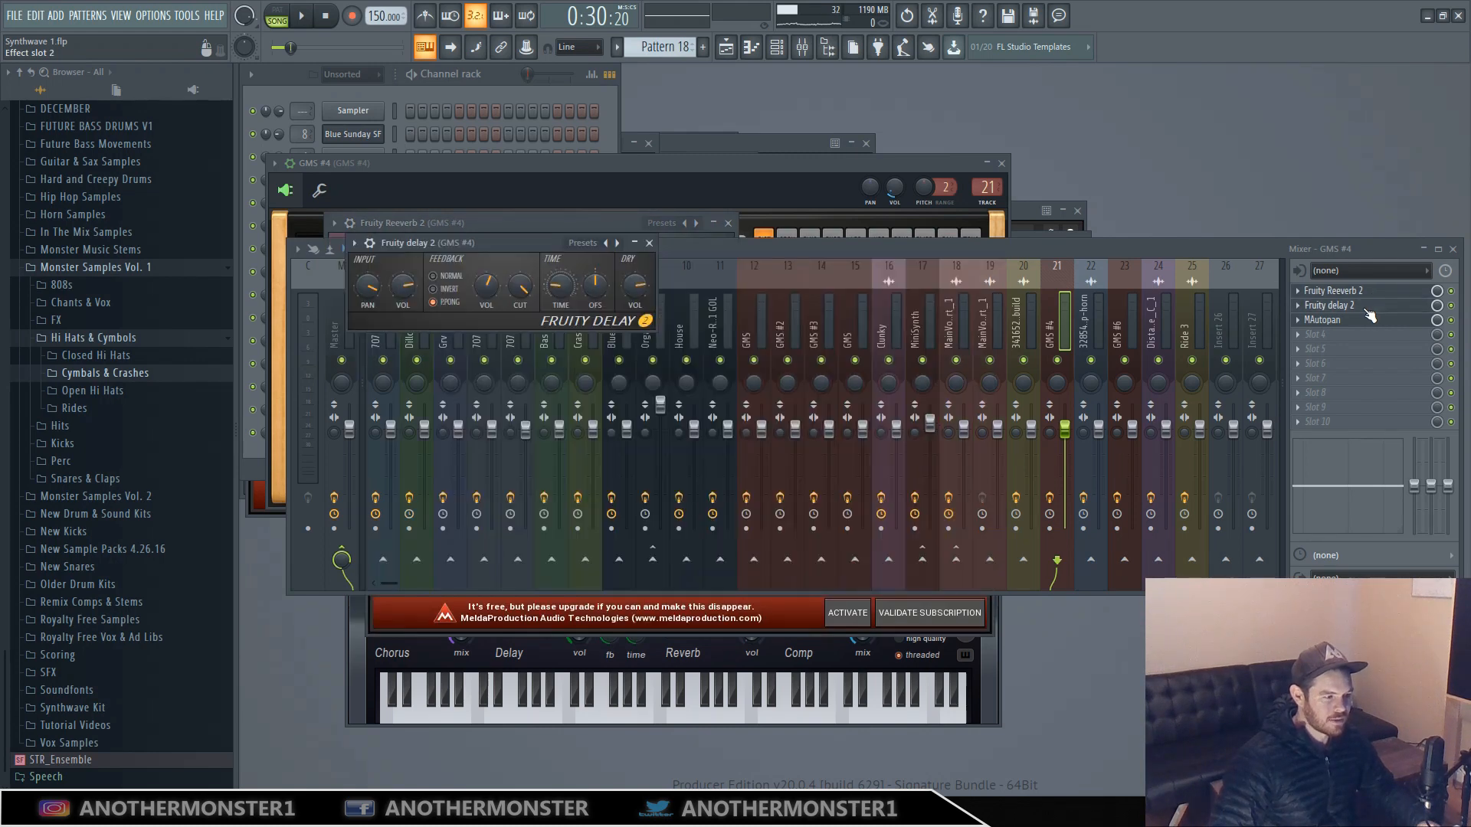
left_click(1342, 322)
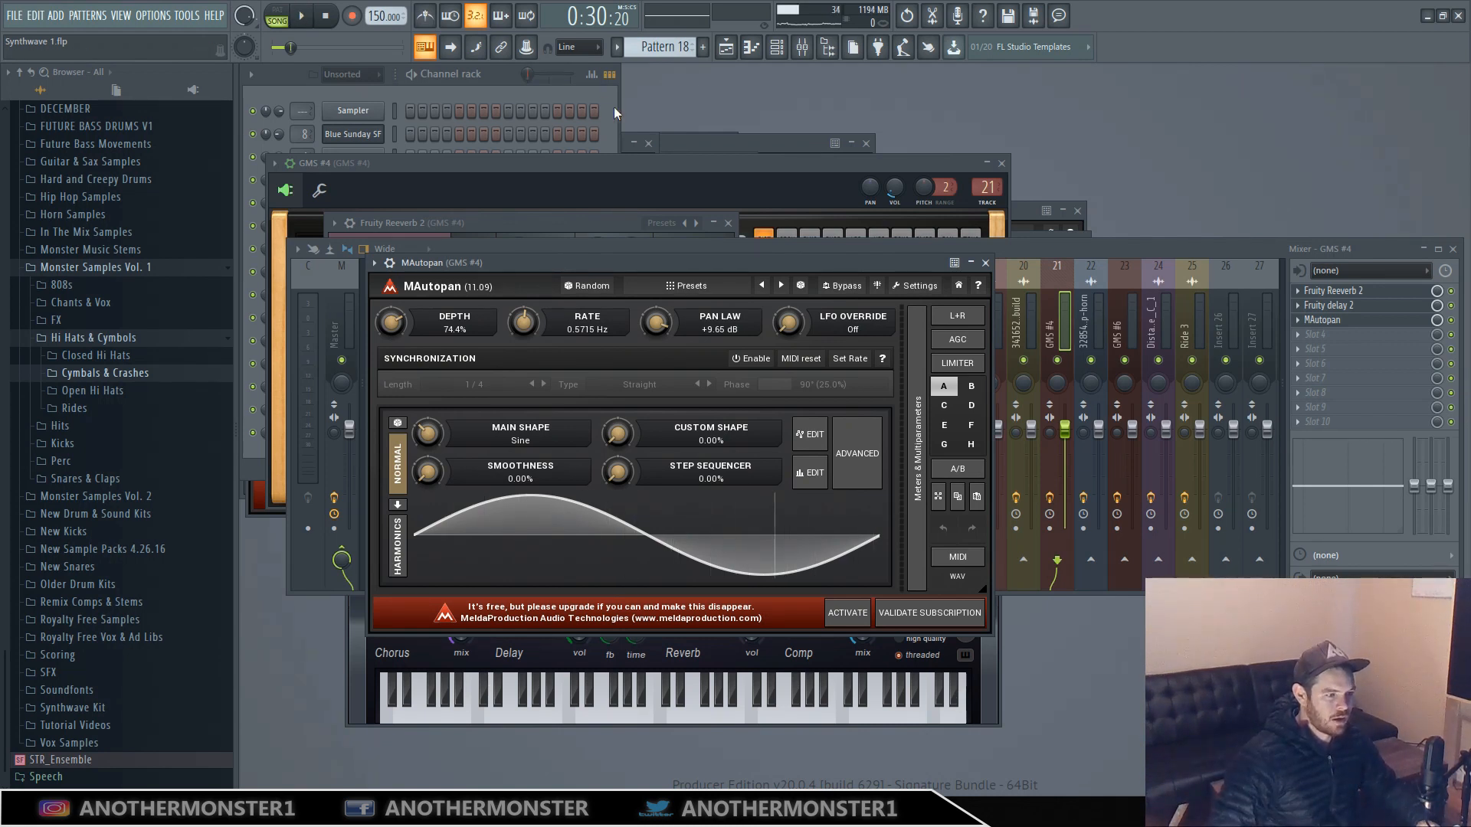
Return to the playlist, solo the PAD and LEAD tracks holding Patterns 21 and 25, and audition them from just before bar 33.
left_click(726, 47)
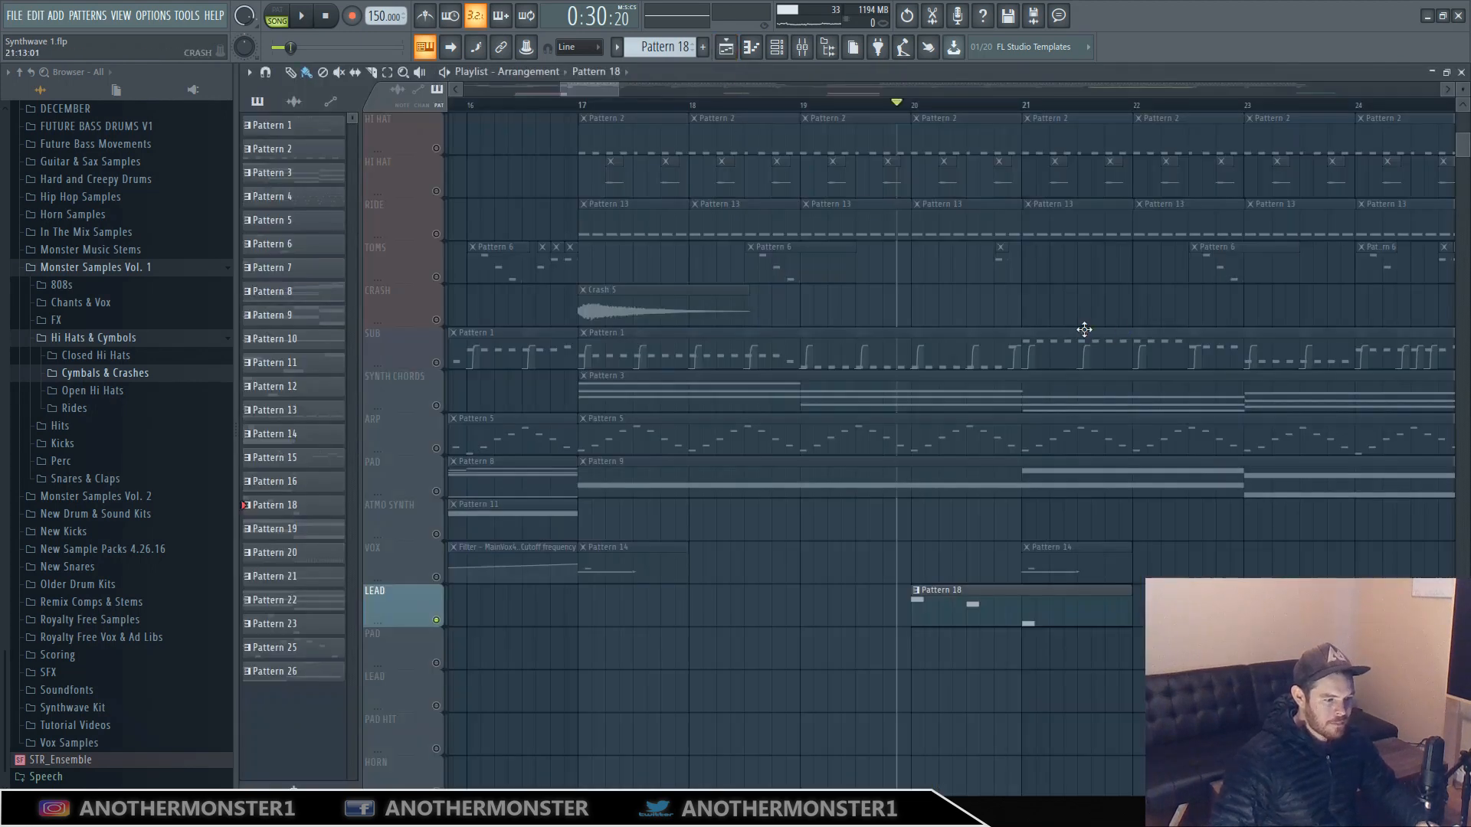
left_click_drag(618, 82, 622, 92)
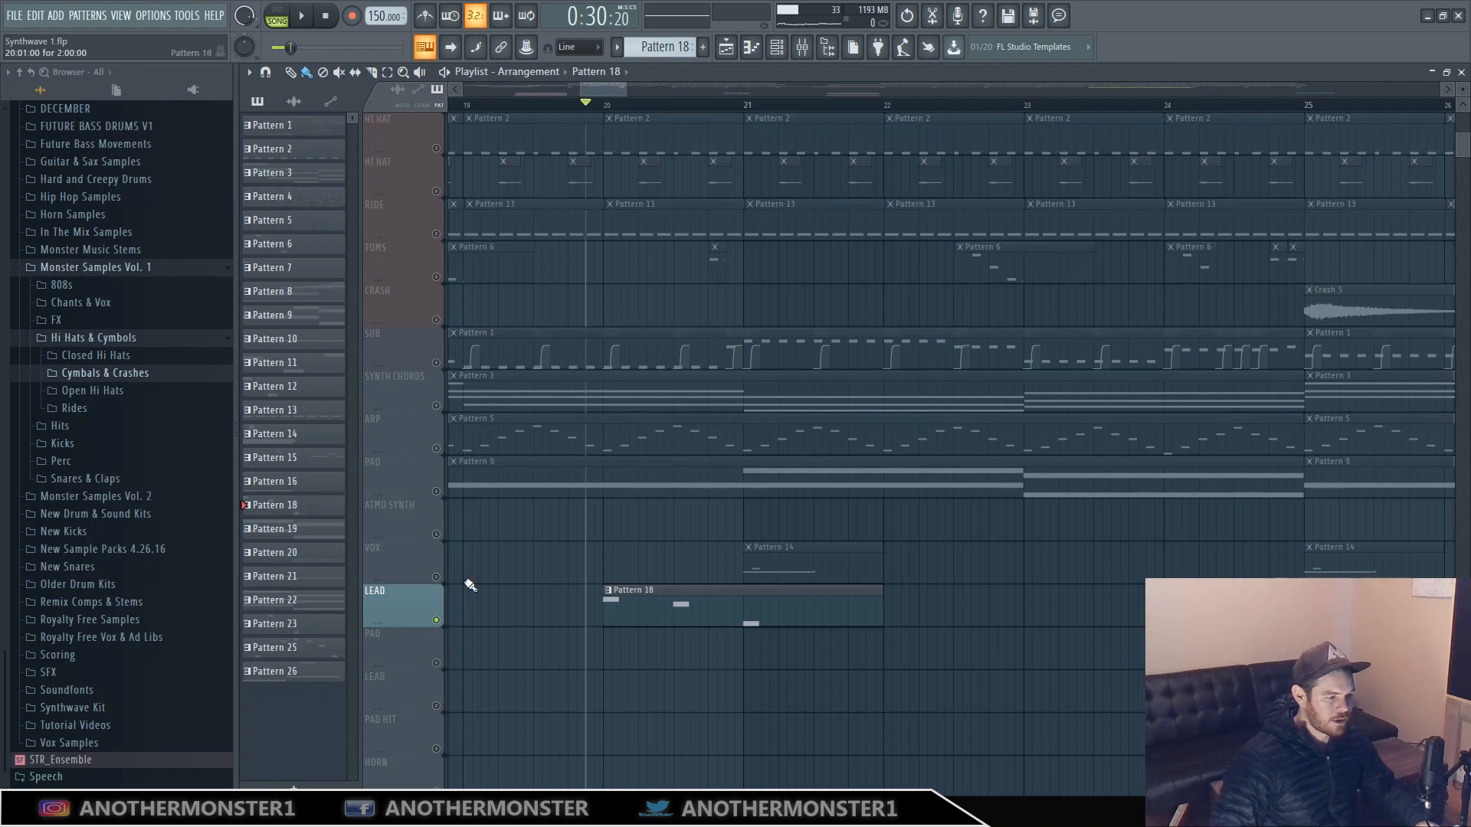
left_click(440, 579, "ctrl")
left_click(301, 17)
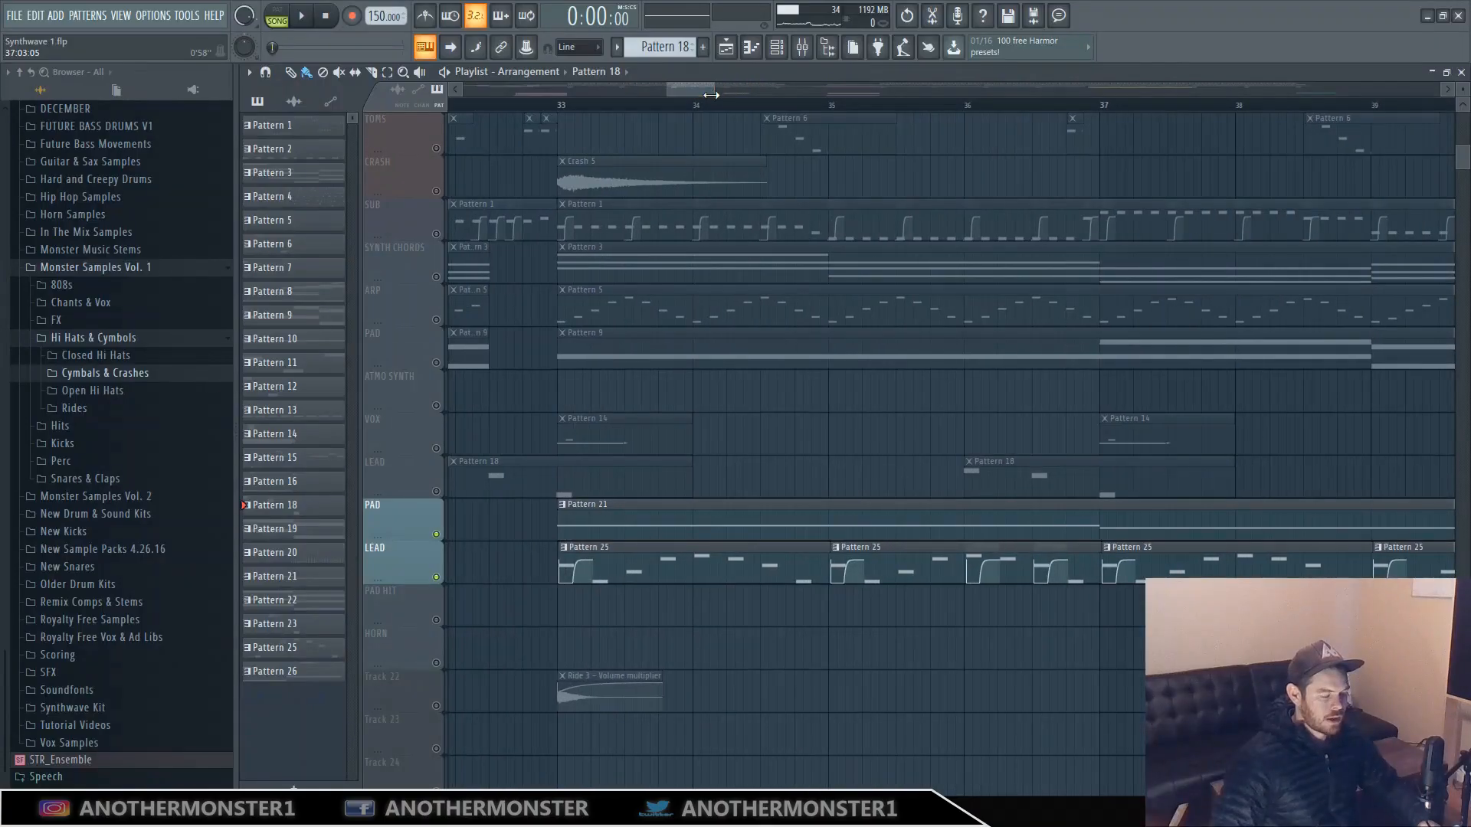
left_click_drag(711, 94, 699, 94)
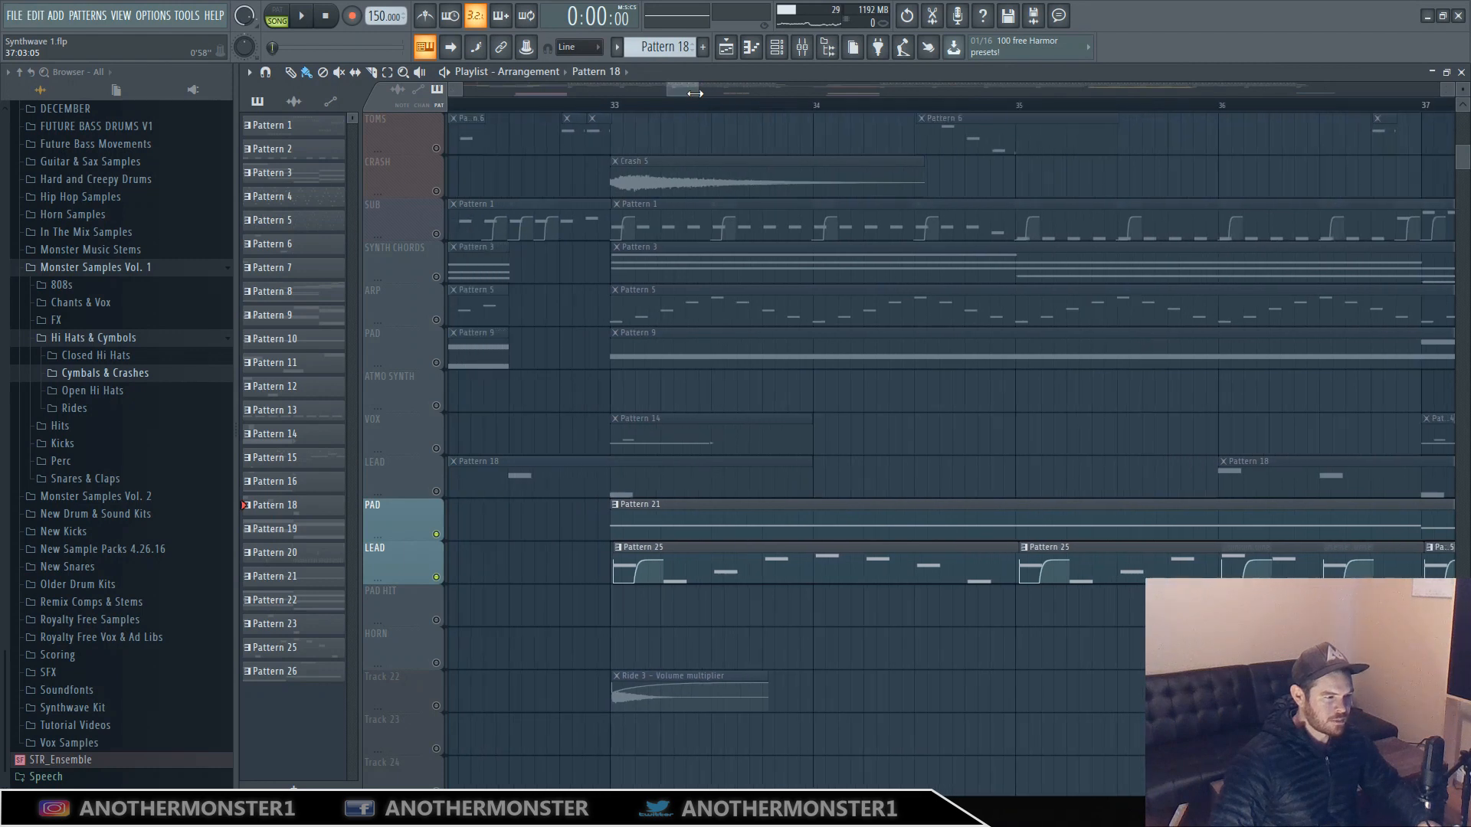
scroll(610, 612, "down", 2)
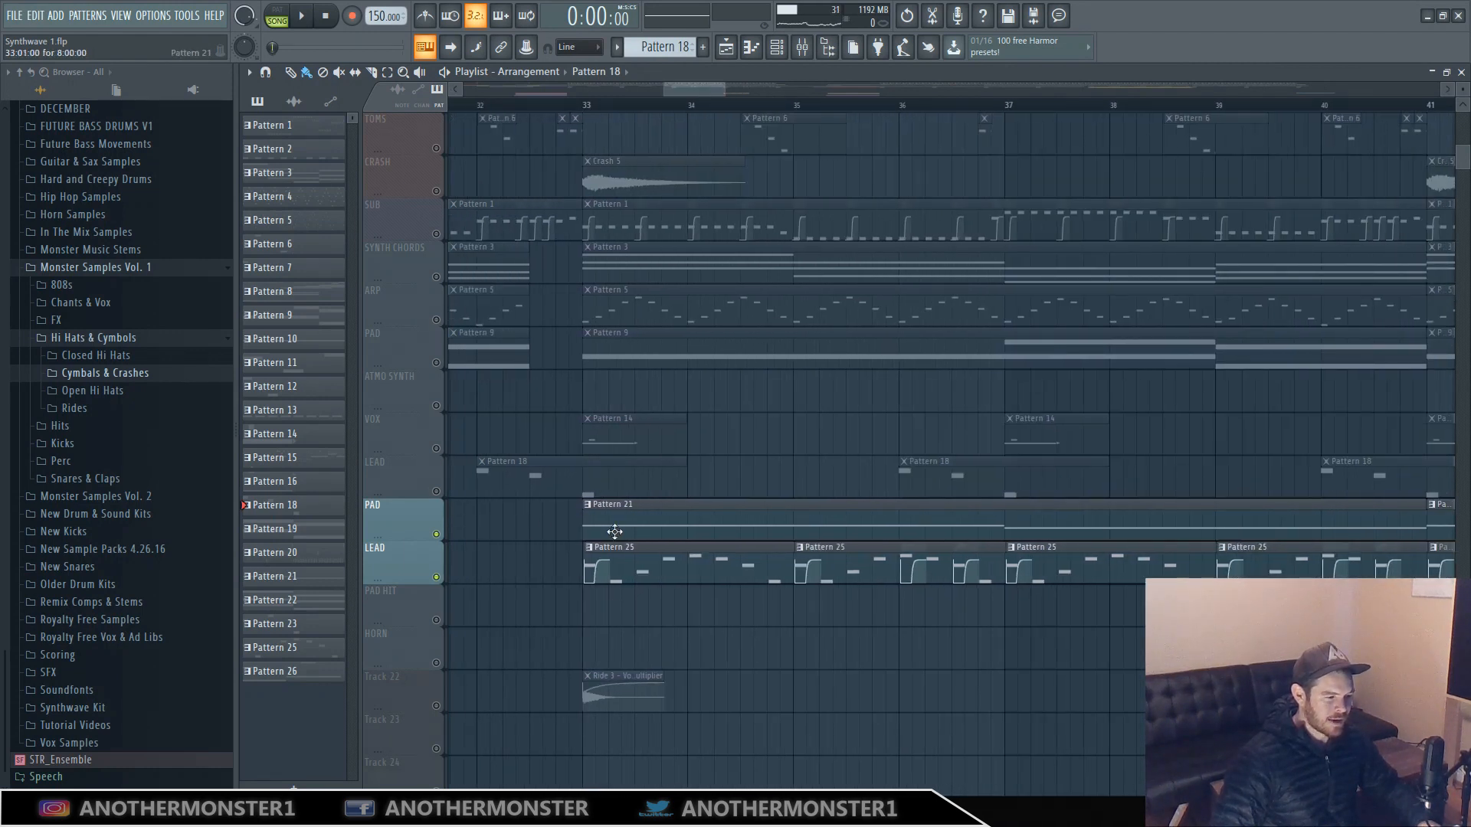
left_click(568, 105)
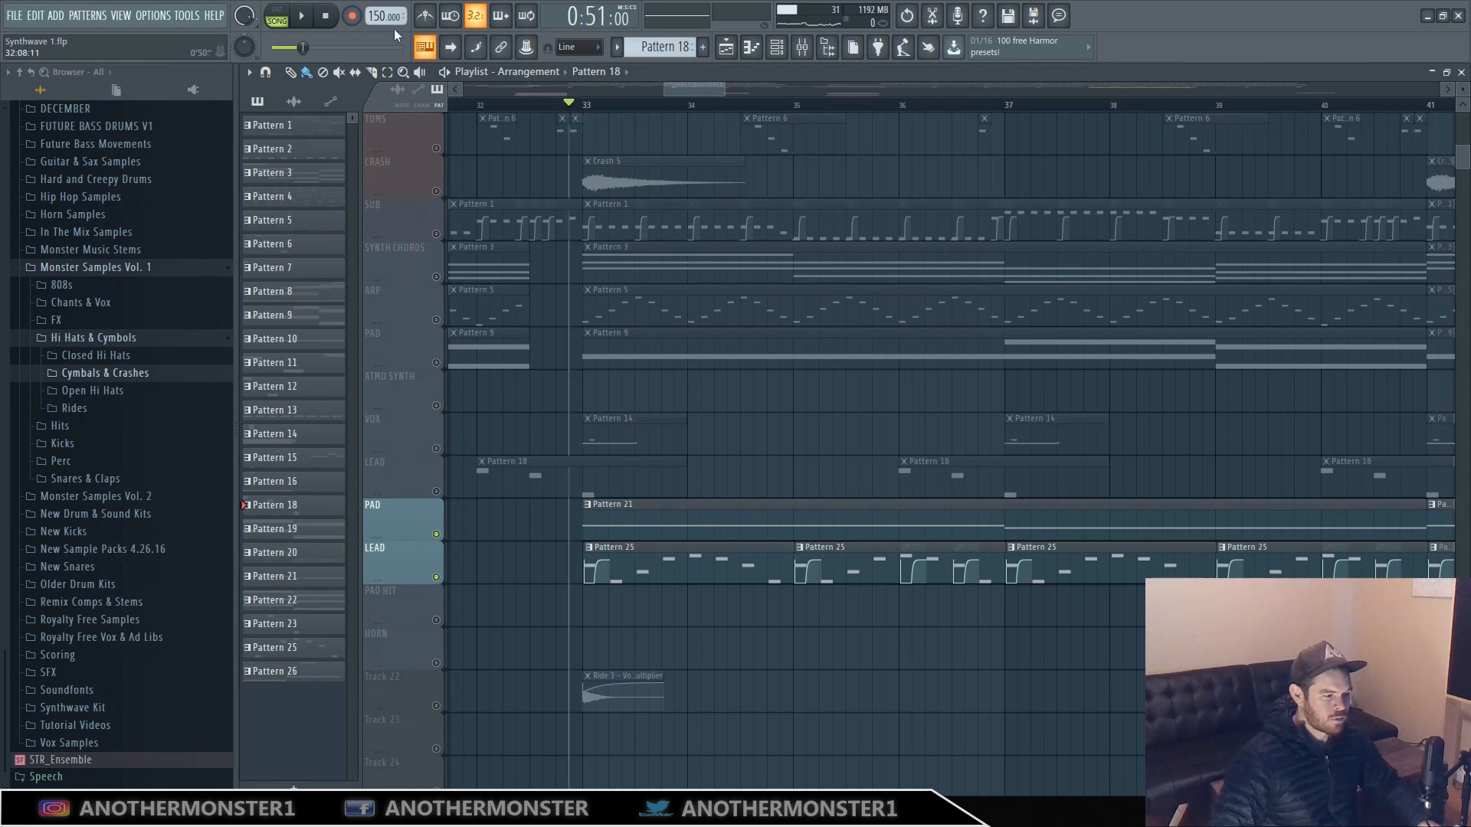
left_click(310, 20)
scroll(822, 84, "down", 2)
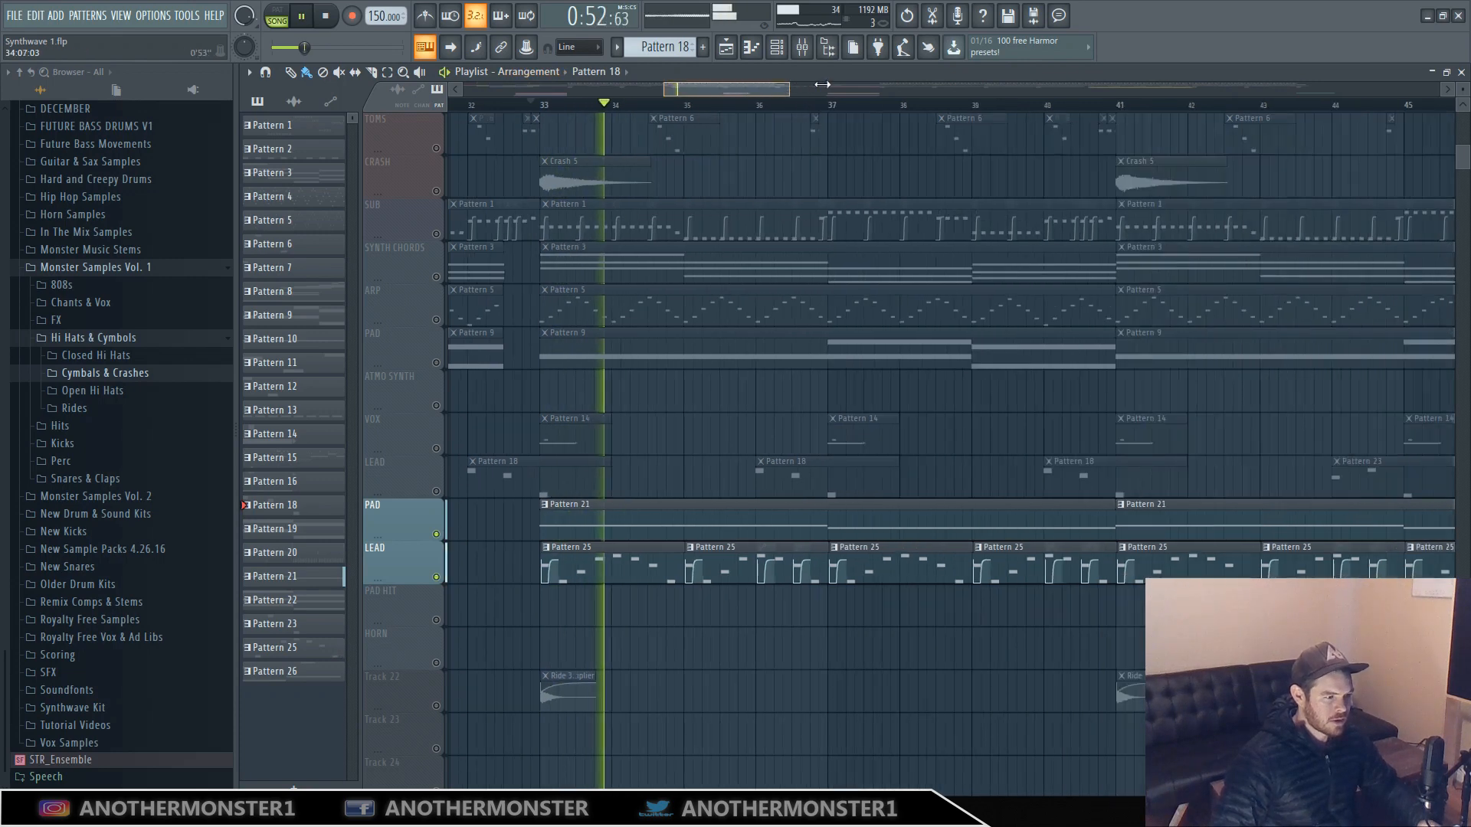
left_click_drag(822, 84, 890, 92)
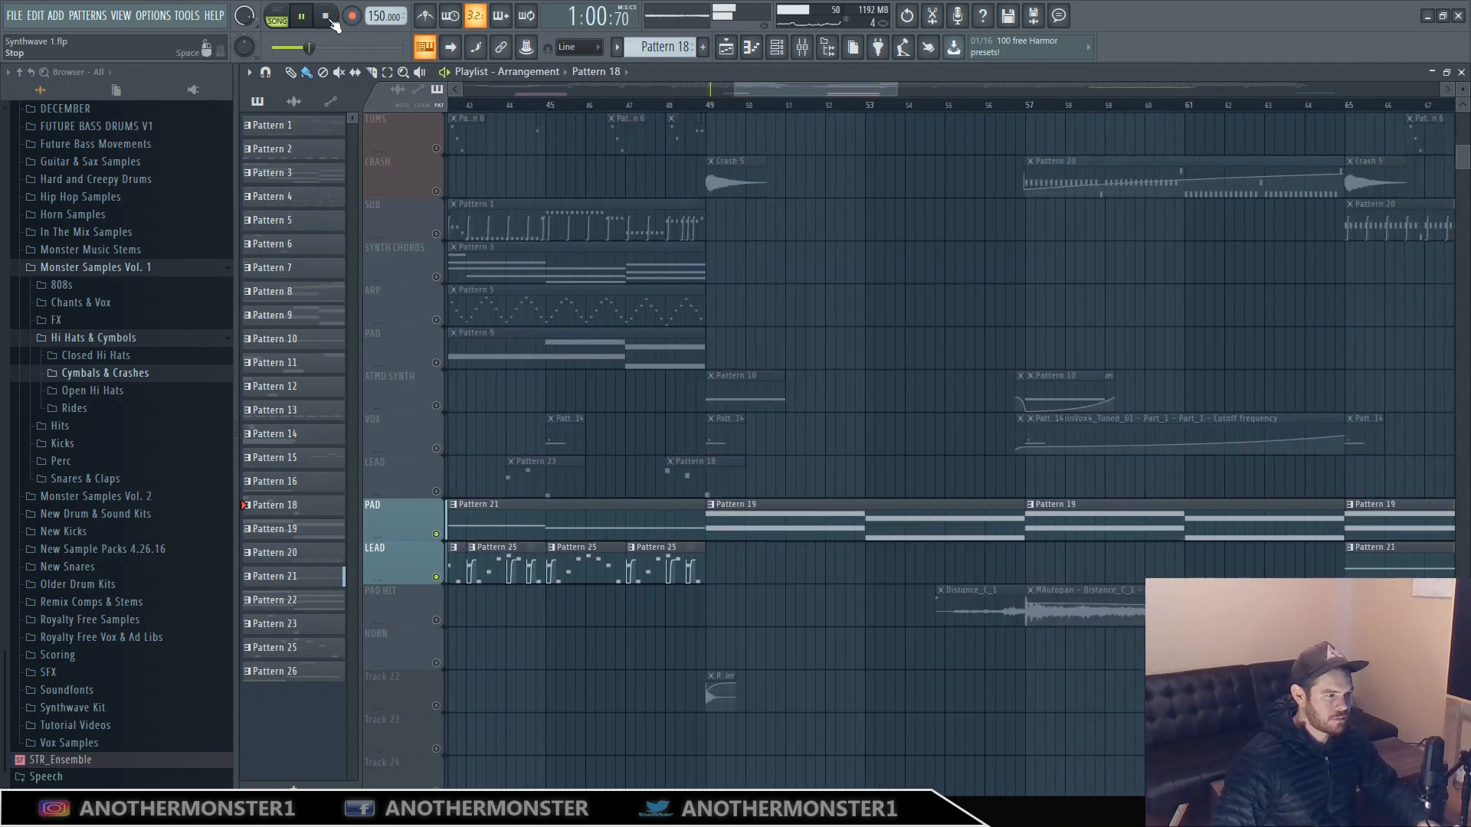
left_click(328, 16)
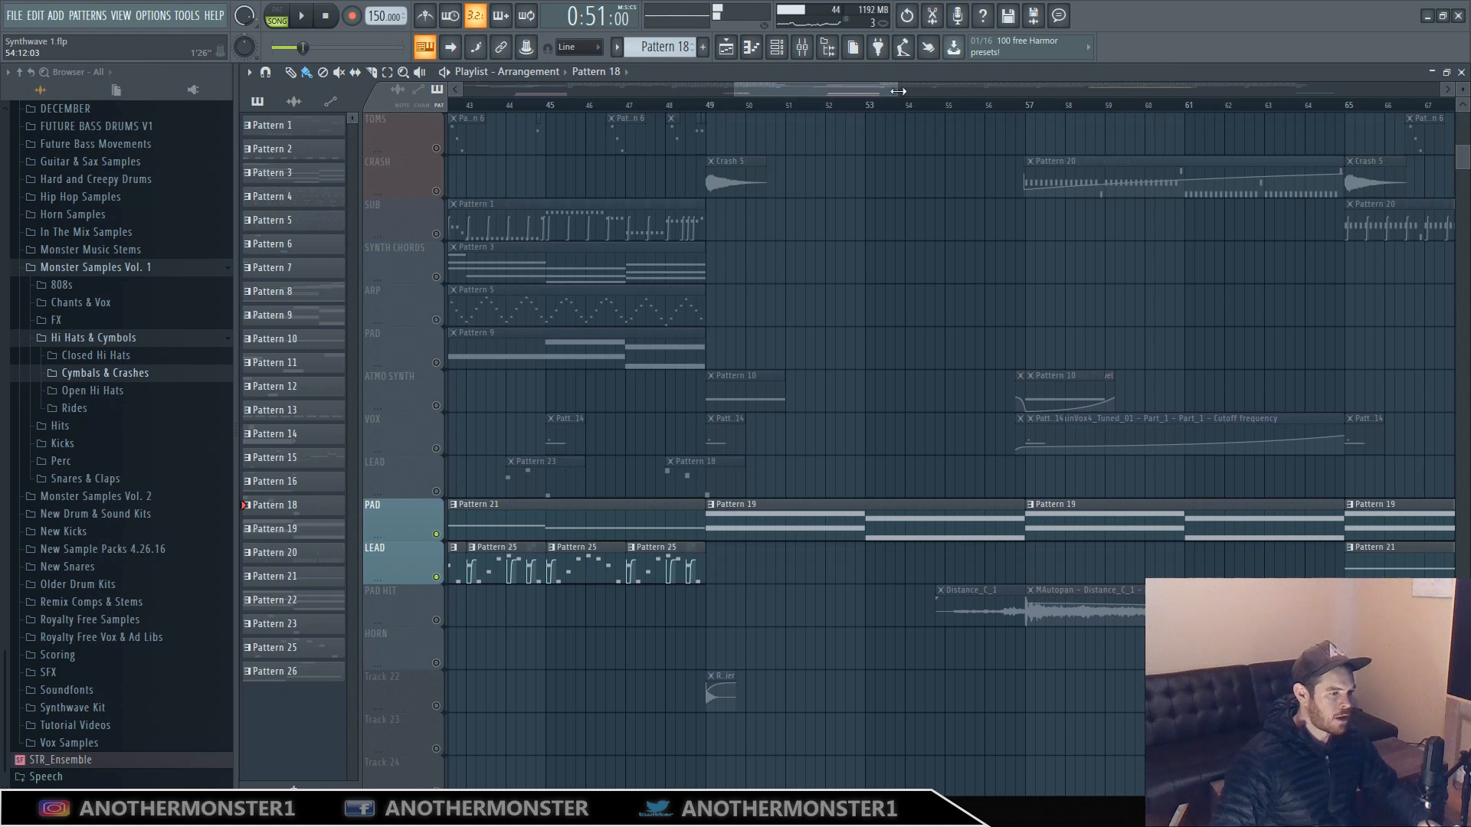
Look over the breakdown between bars 49 and 65, solo only the PAD track, and audition Pattern 19 from just before bar 49.
left_click_drag(898, 91, 847, 90)
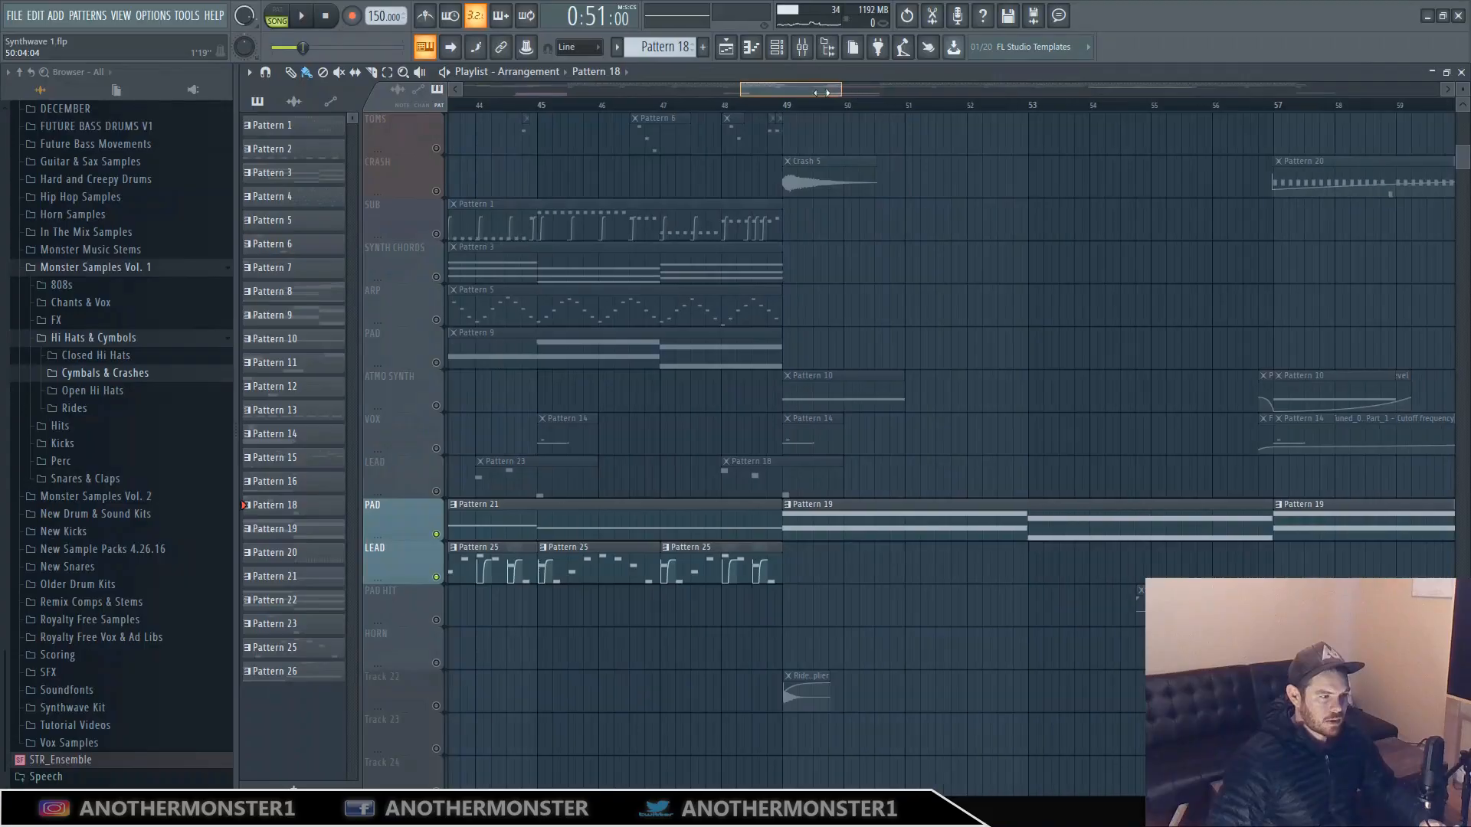
left_click_drag(810, 90, 830, 90)
scroll(760, 336, "up", 5)
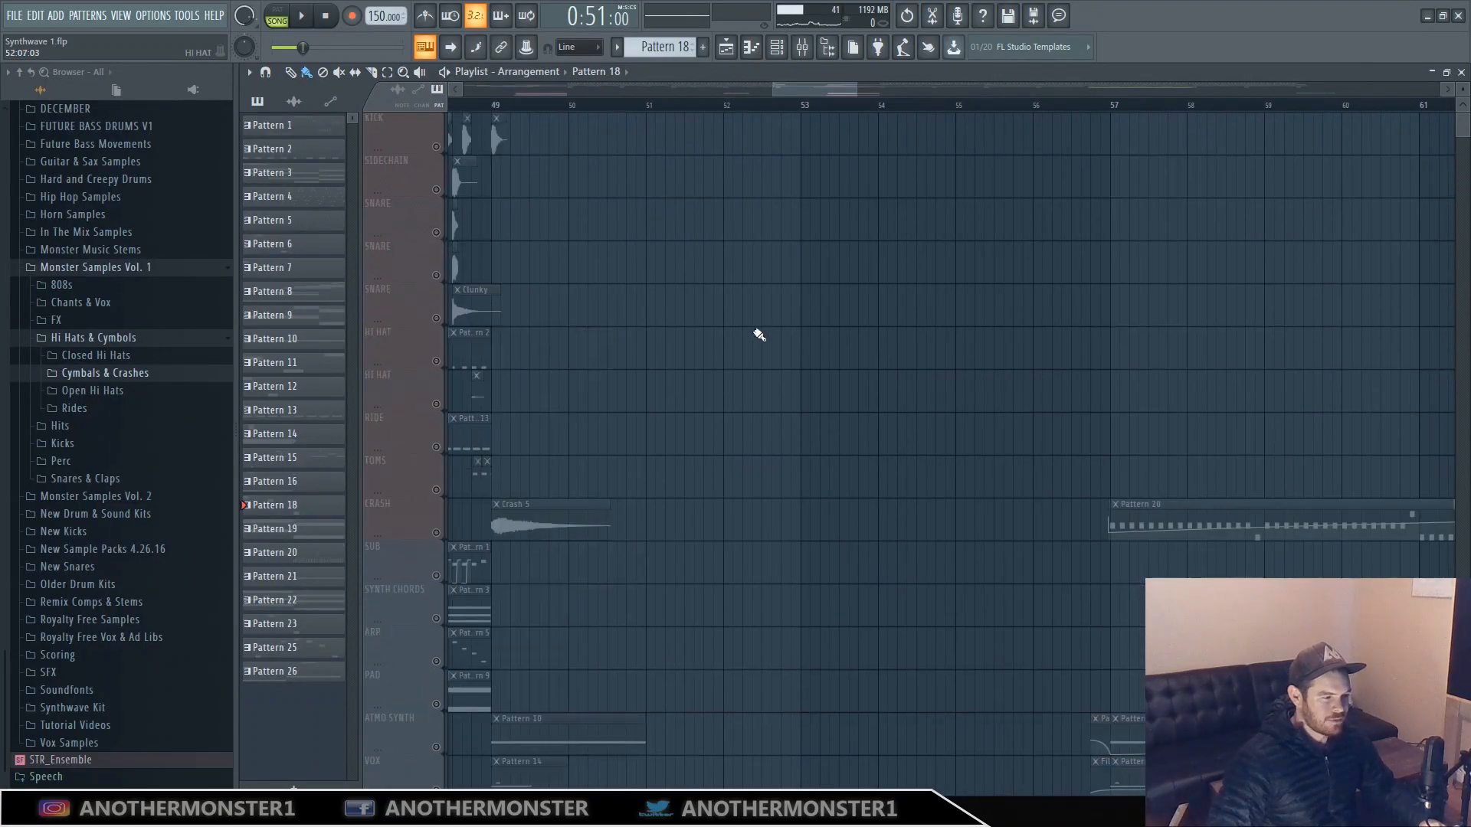
scroll(655, 268, "down", 3)
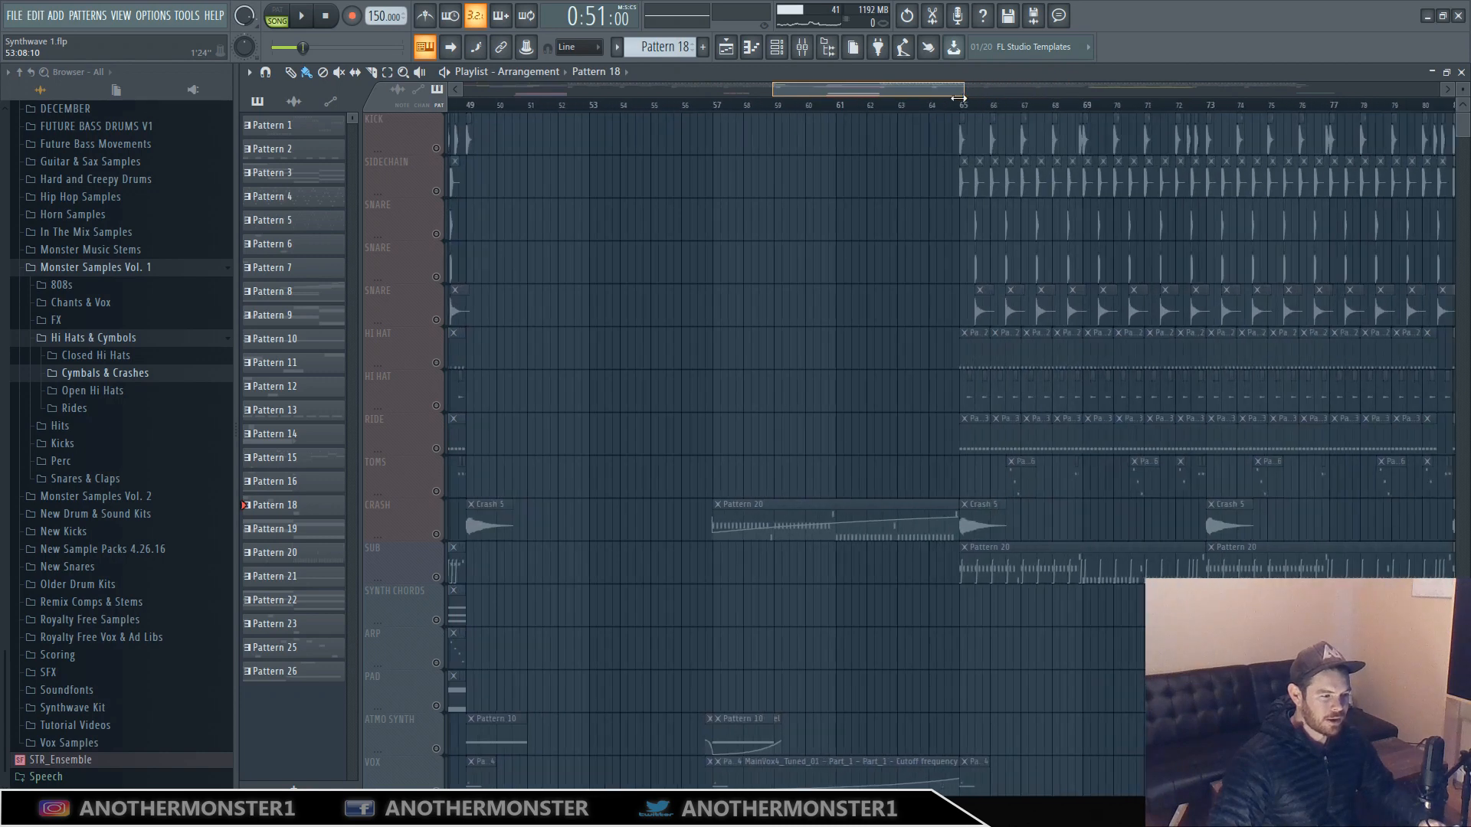
scroll(655, 268, "down", 2)
scroll(659, 264, "down", 5)
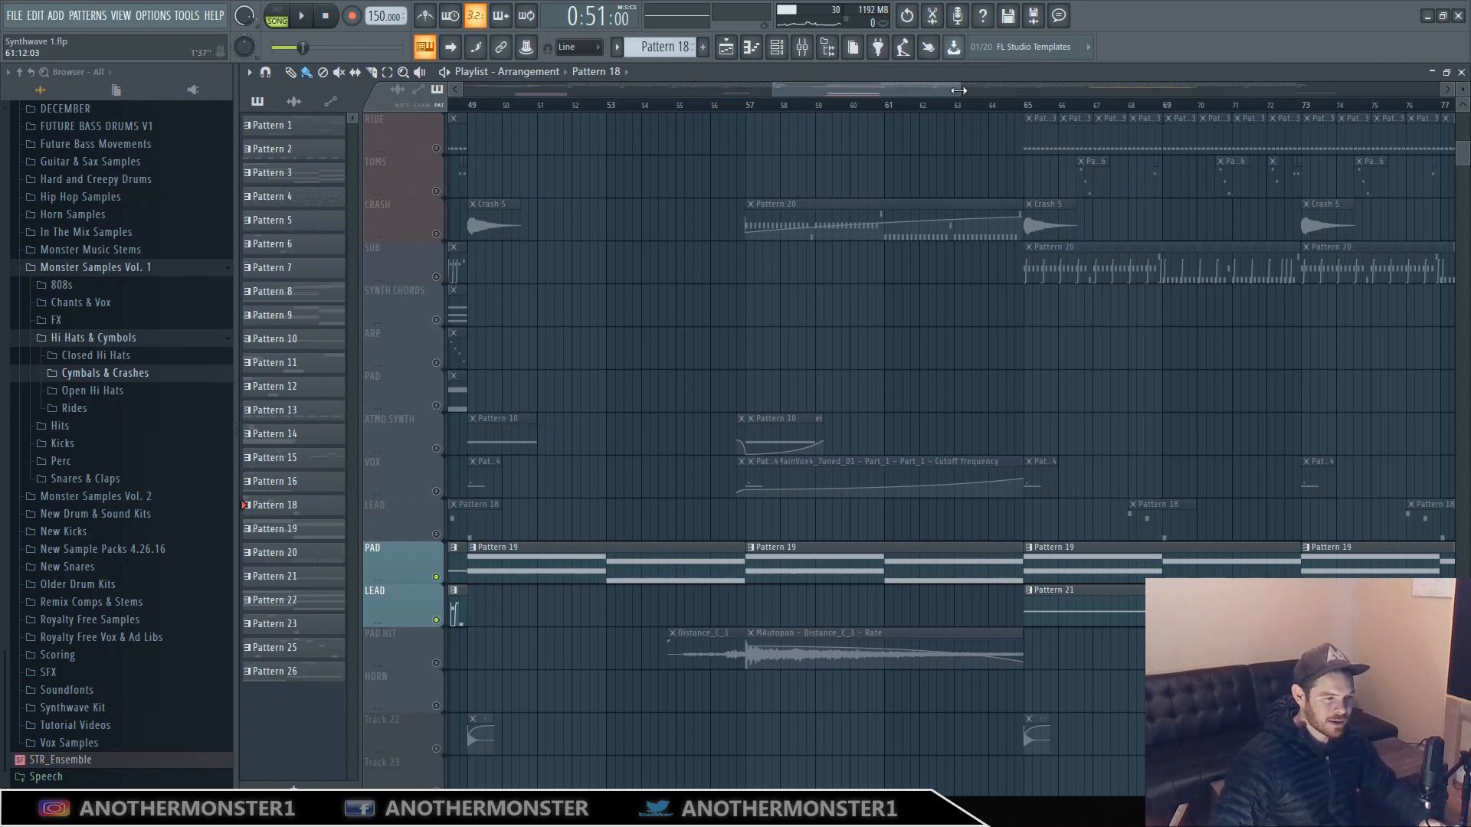
left_click_drag(958, 90, 892, 90)
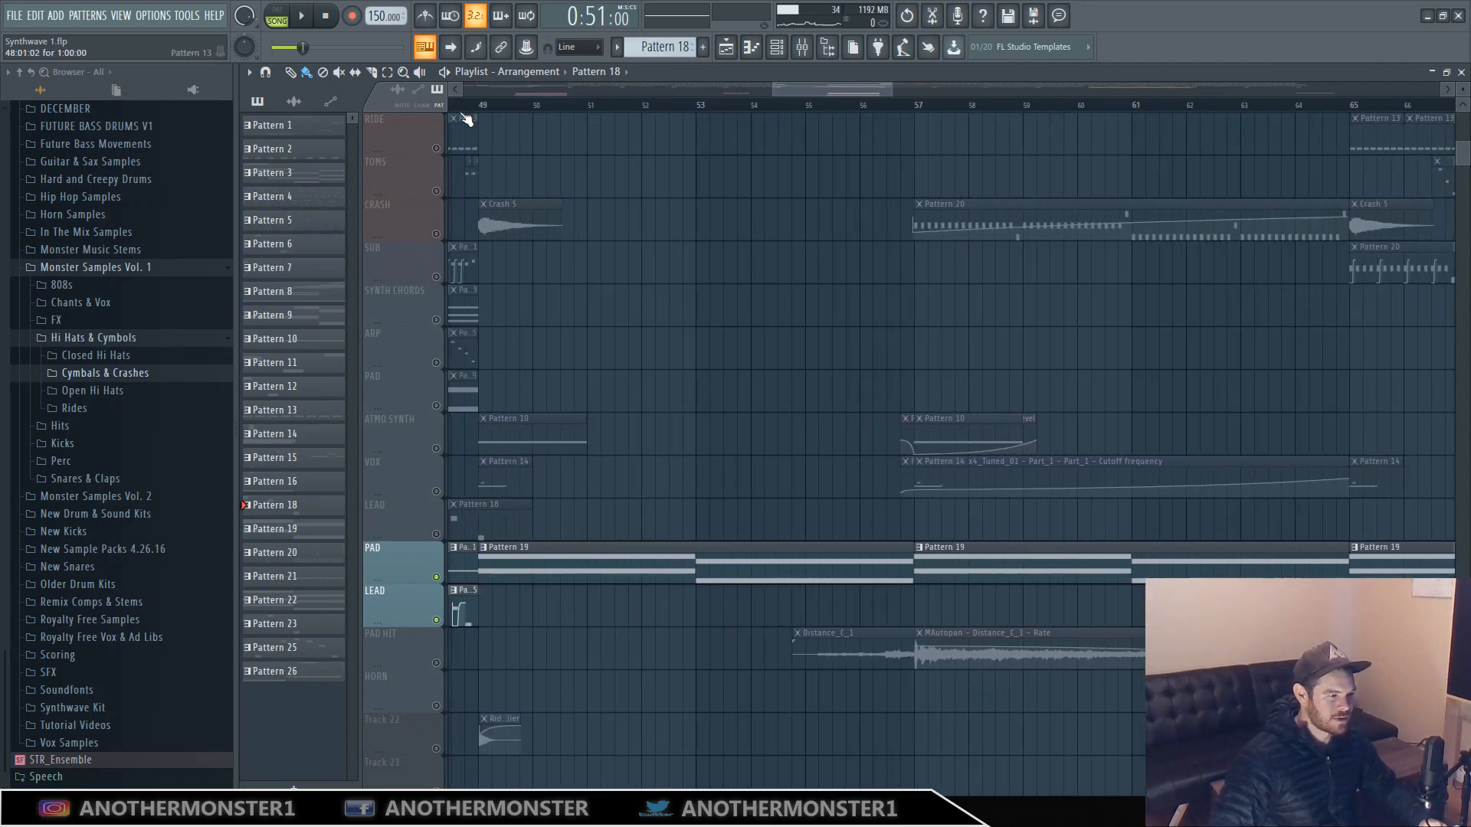
left_click(465, 108)
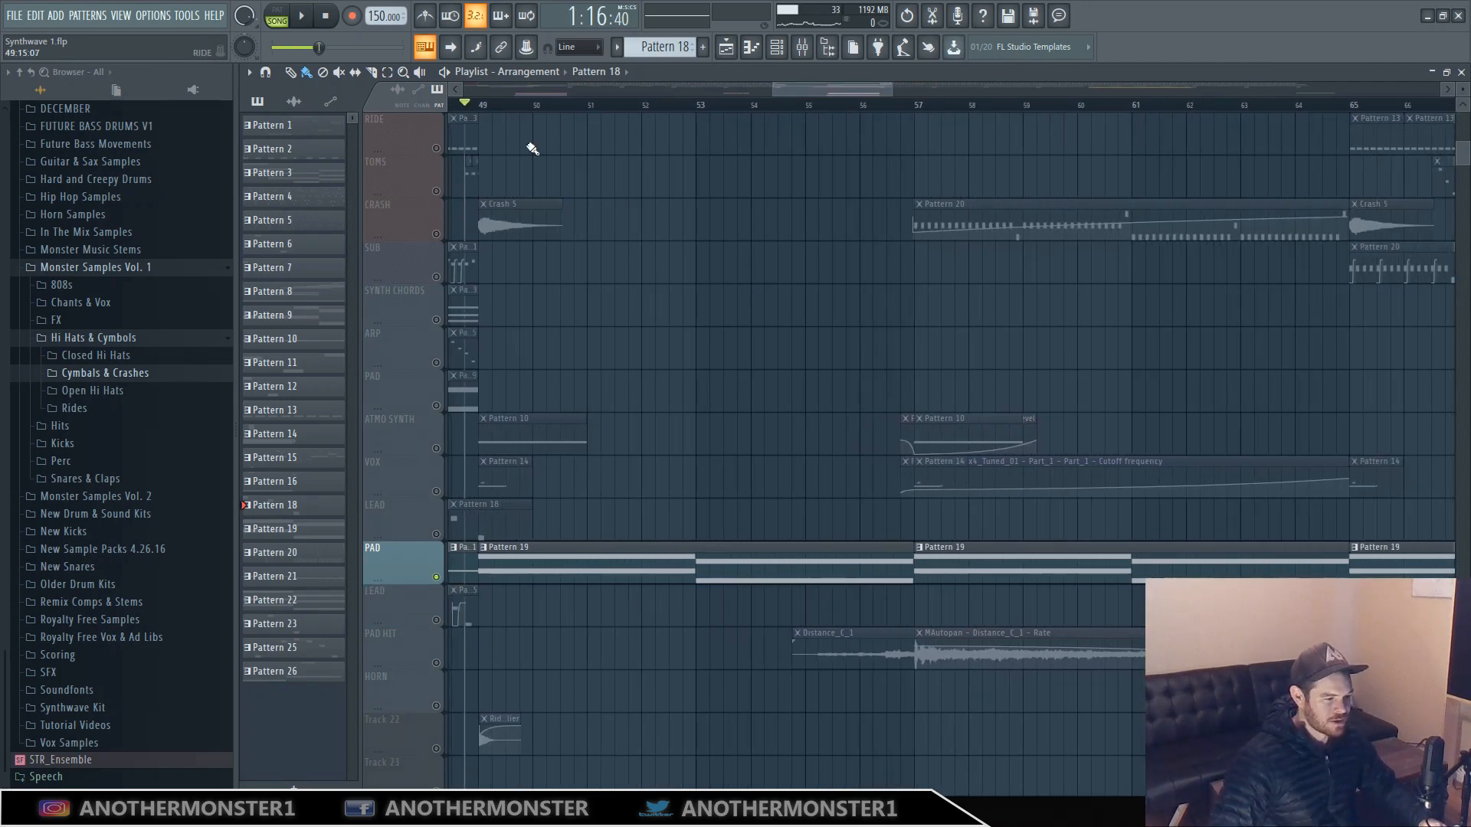
left_click(301, 18)
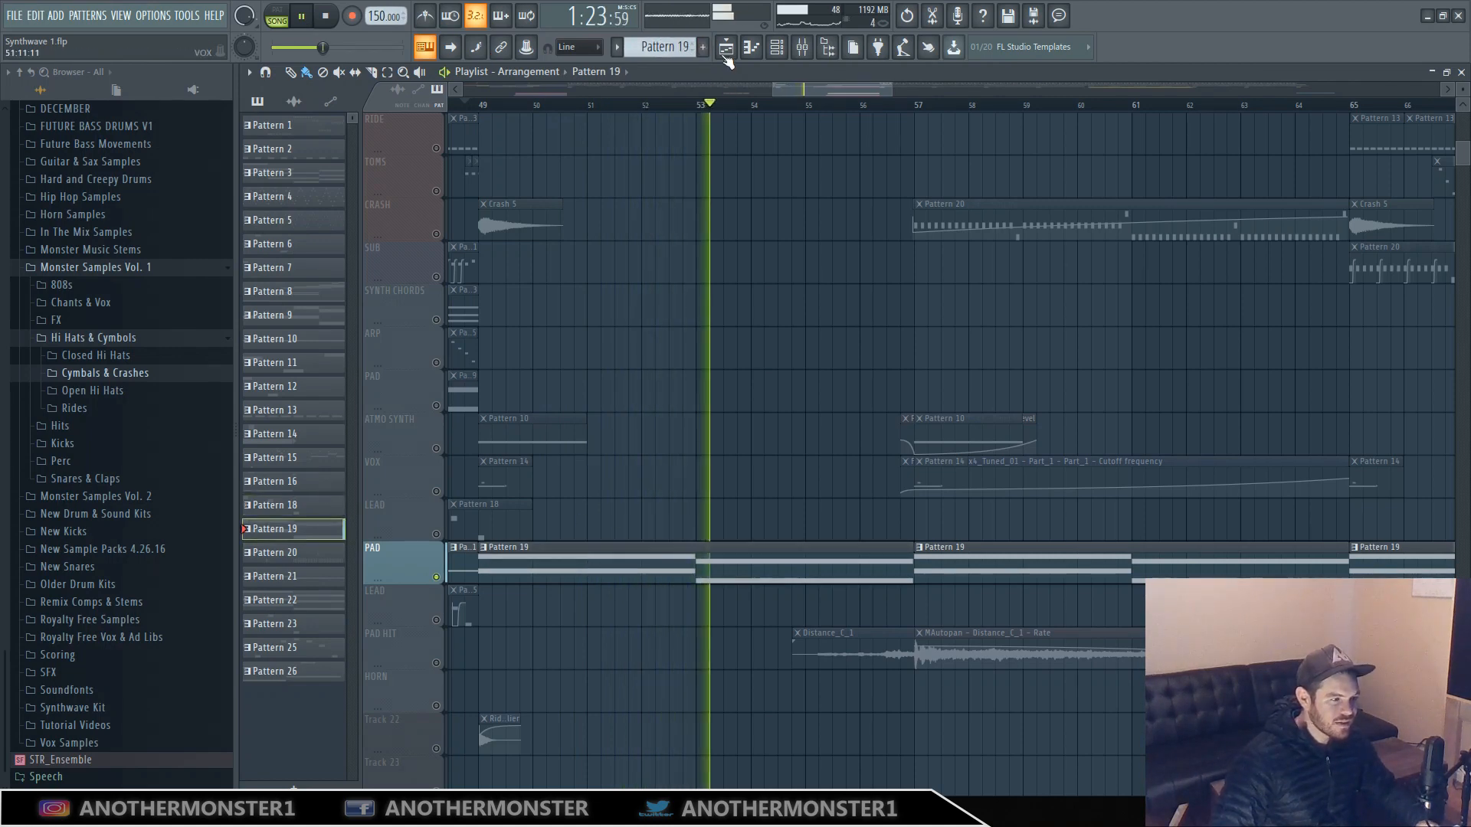
Switch from the playlist to Pattern 19's channels, display the GMS #5 synth, and stop playback.
left_click(725, 47)
key("F5")
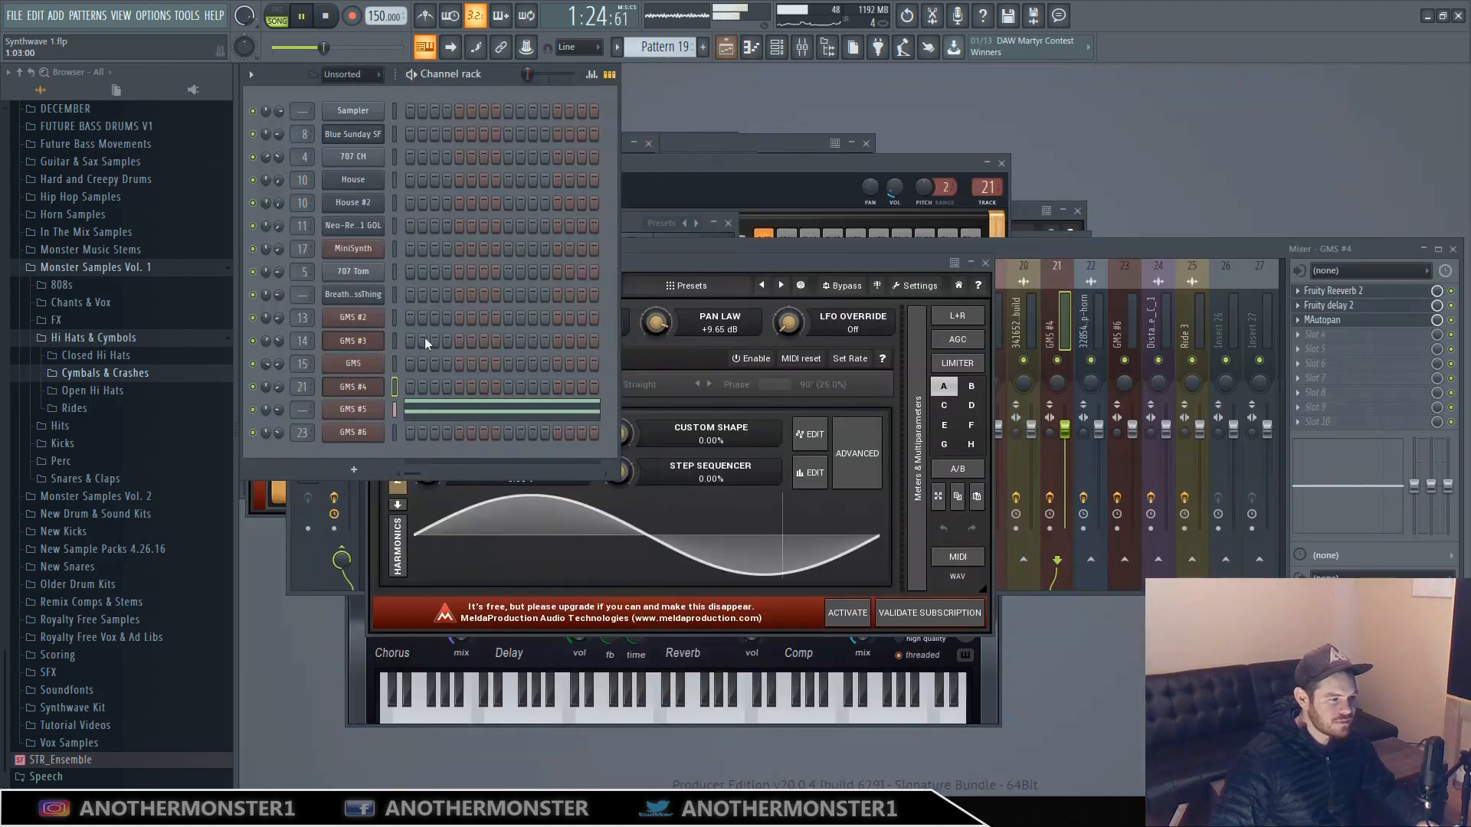
left_click(353, 409)
left_click(325, 16)
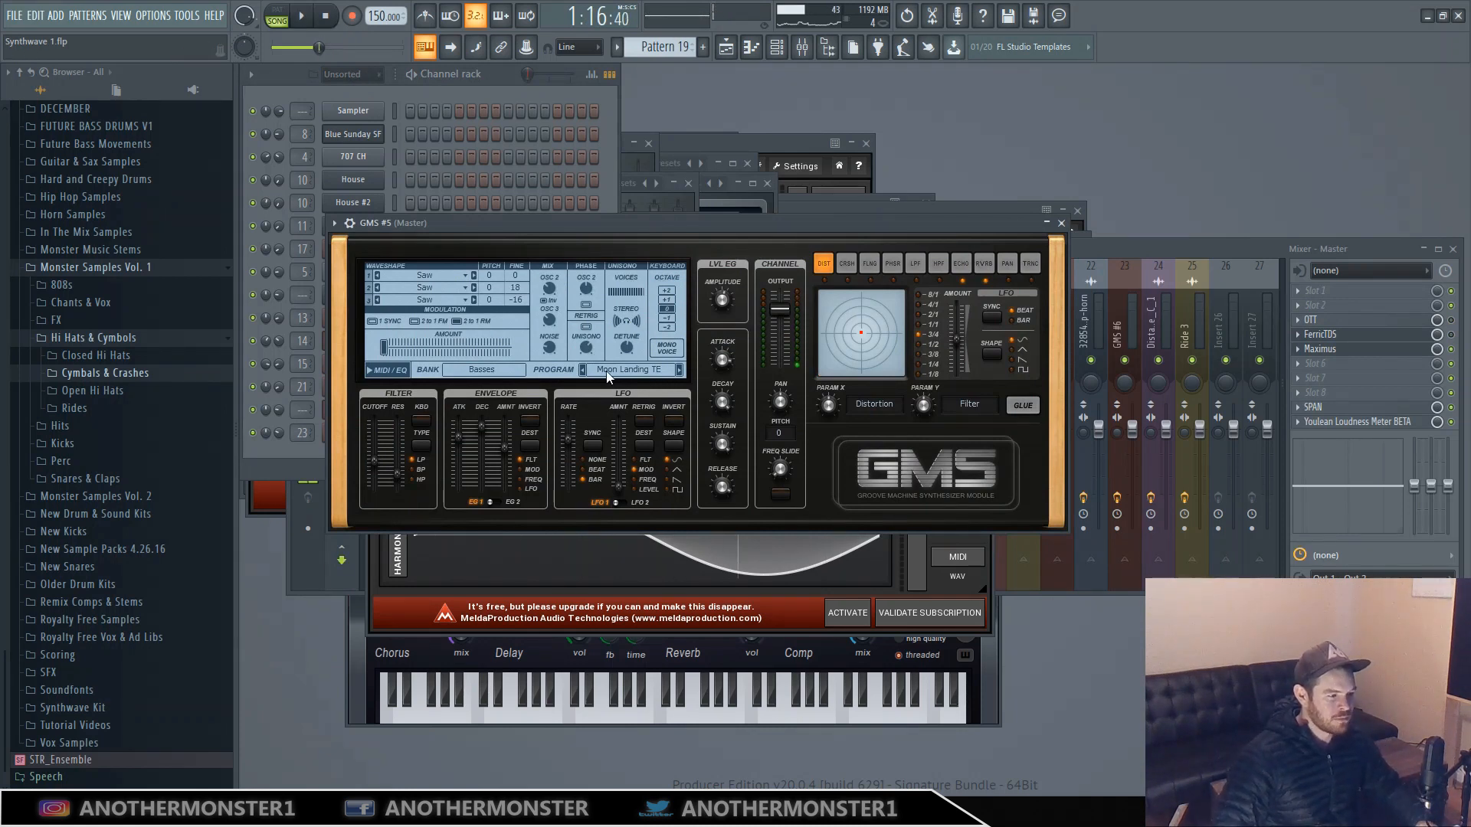
Bring the mixer forward, play Pattern 19 on its own to check its mixer routing, and return to its channels.
left_click(1196, 251)
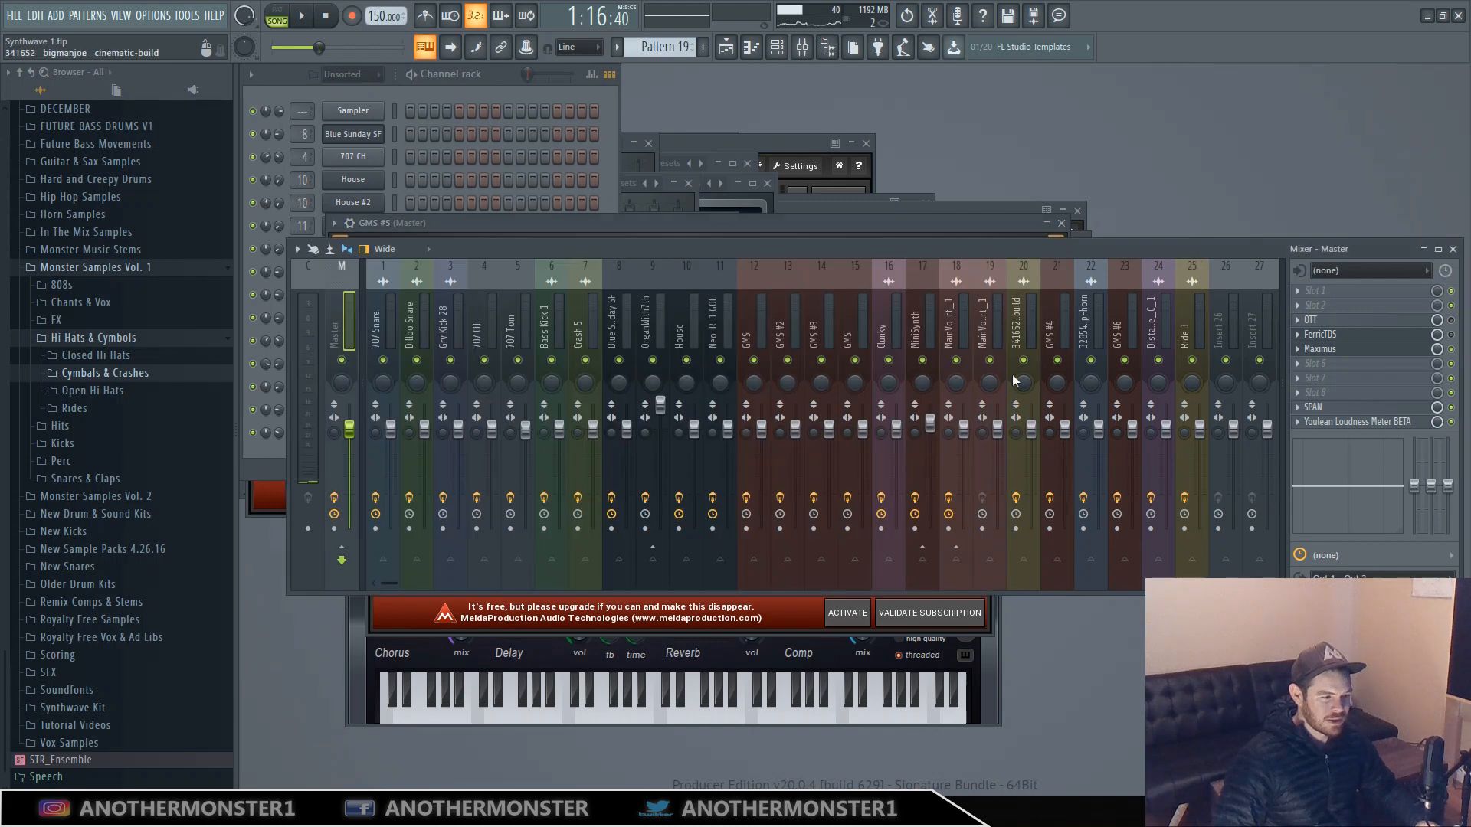
left_click(301, 15)
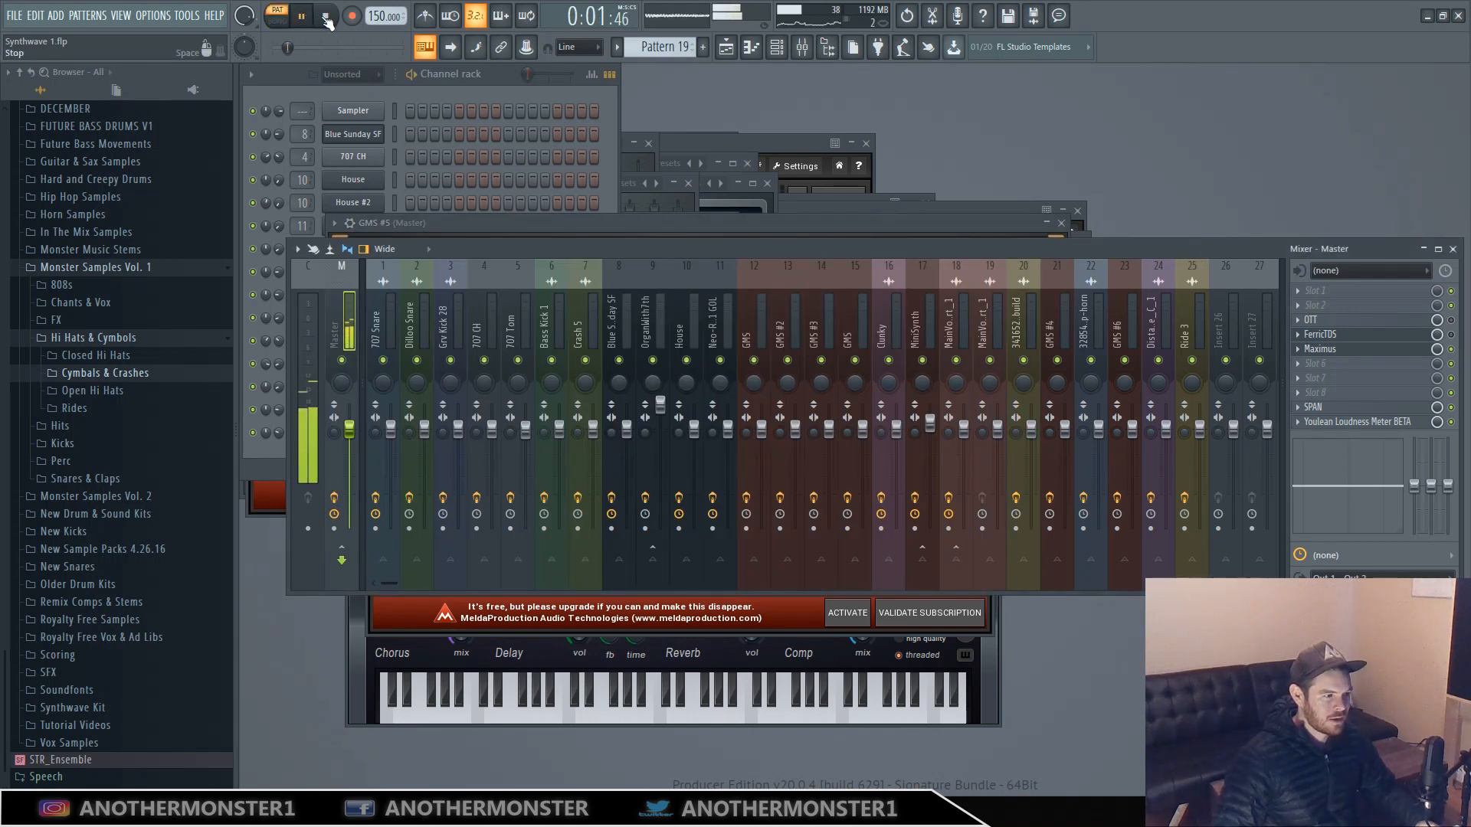
left_click(328, 17)
key("F6")
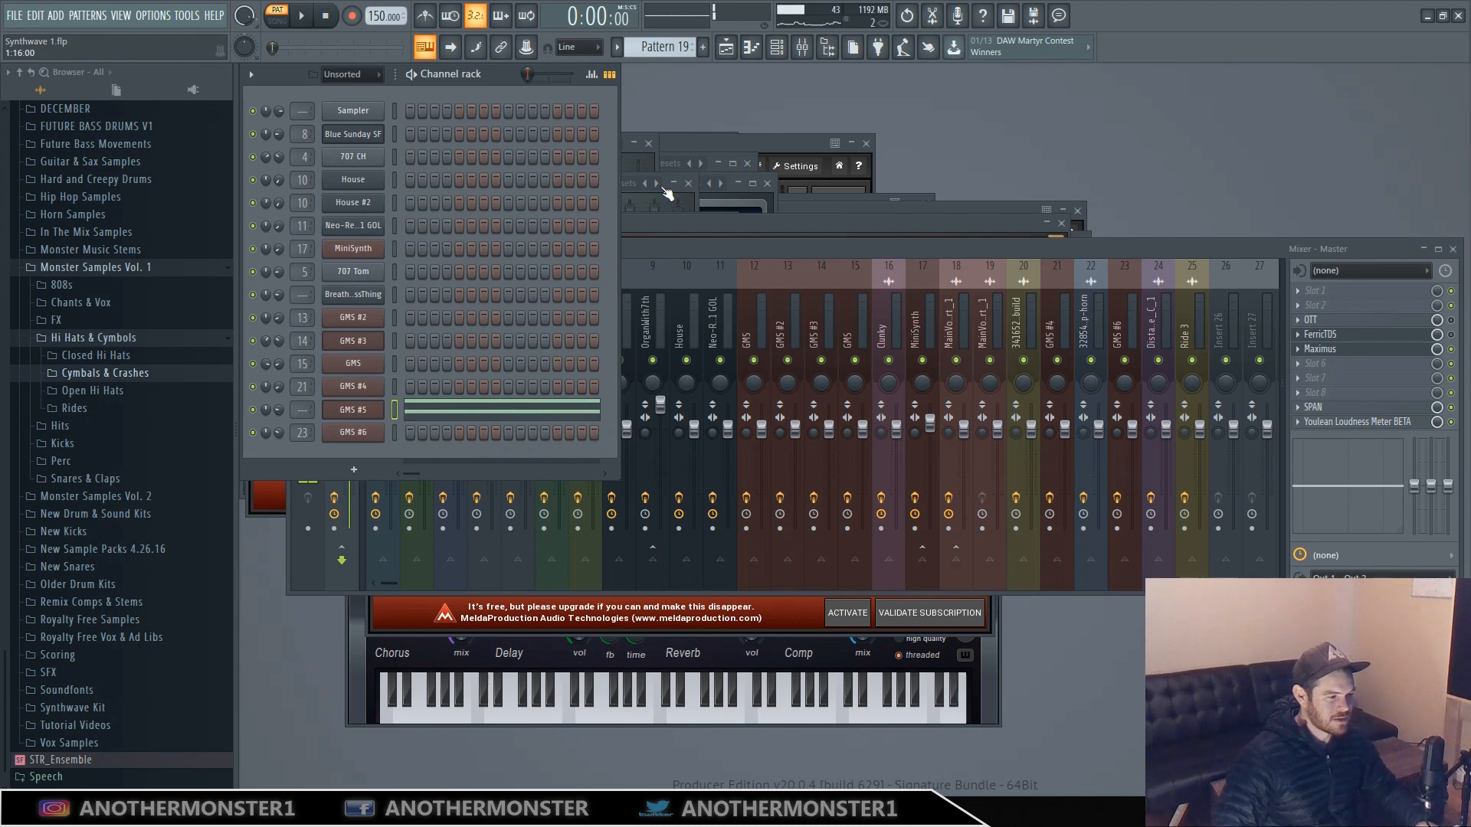
Solo the PAD HIT track in the playlist and audition its Distance_C_1 clip in song mode from just before bar 55.
left_click(725, 49)
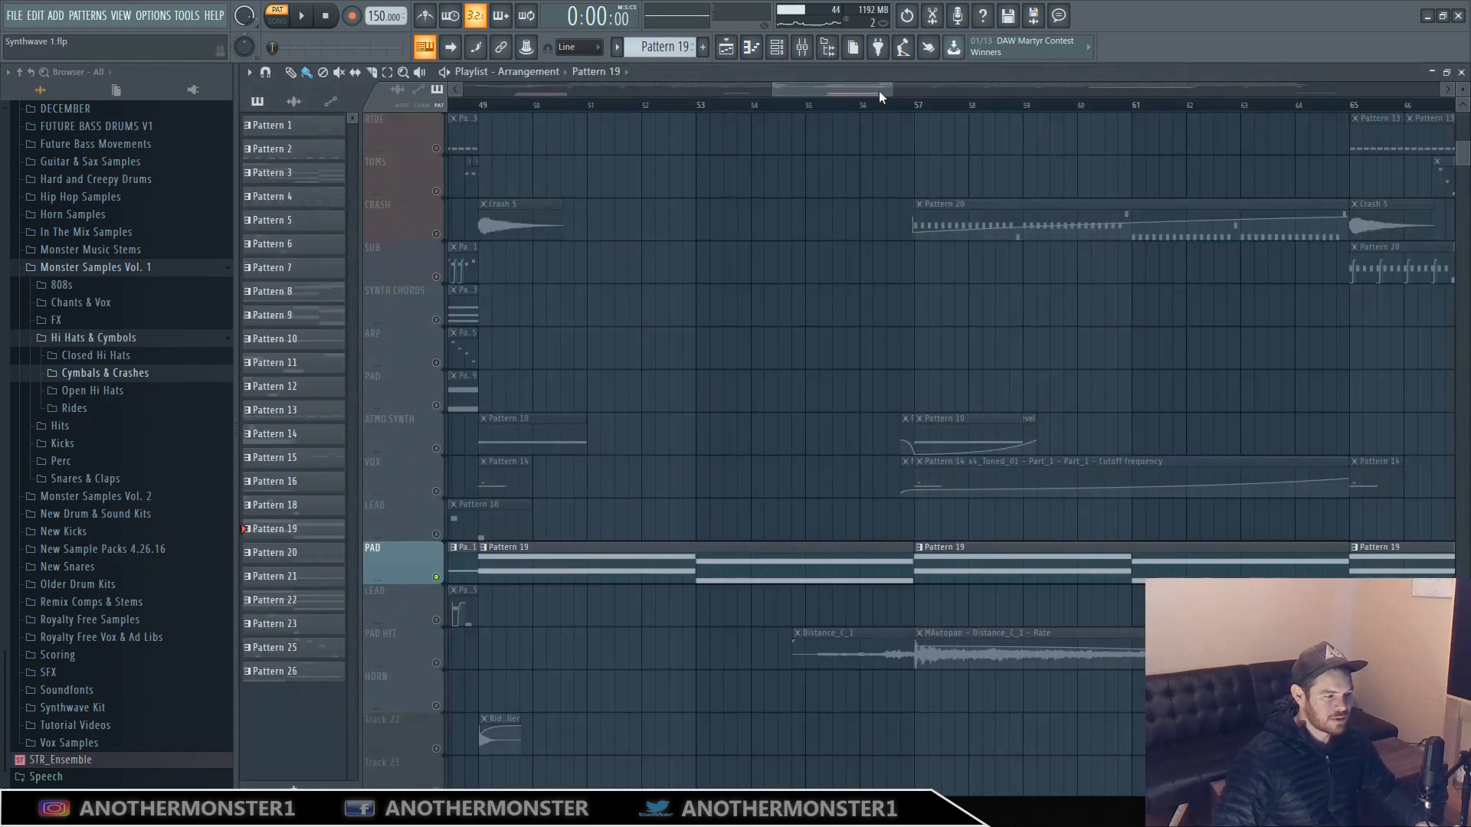
mouse_move(889, 89)
left_mouse_down()
mouse_move(911, 90)
mouse_move(876, 96)
left_mouse_up()
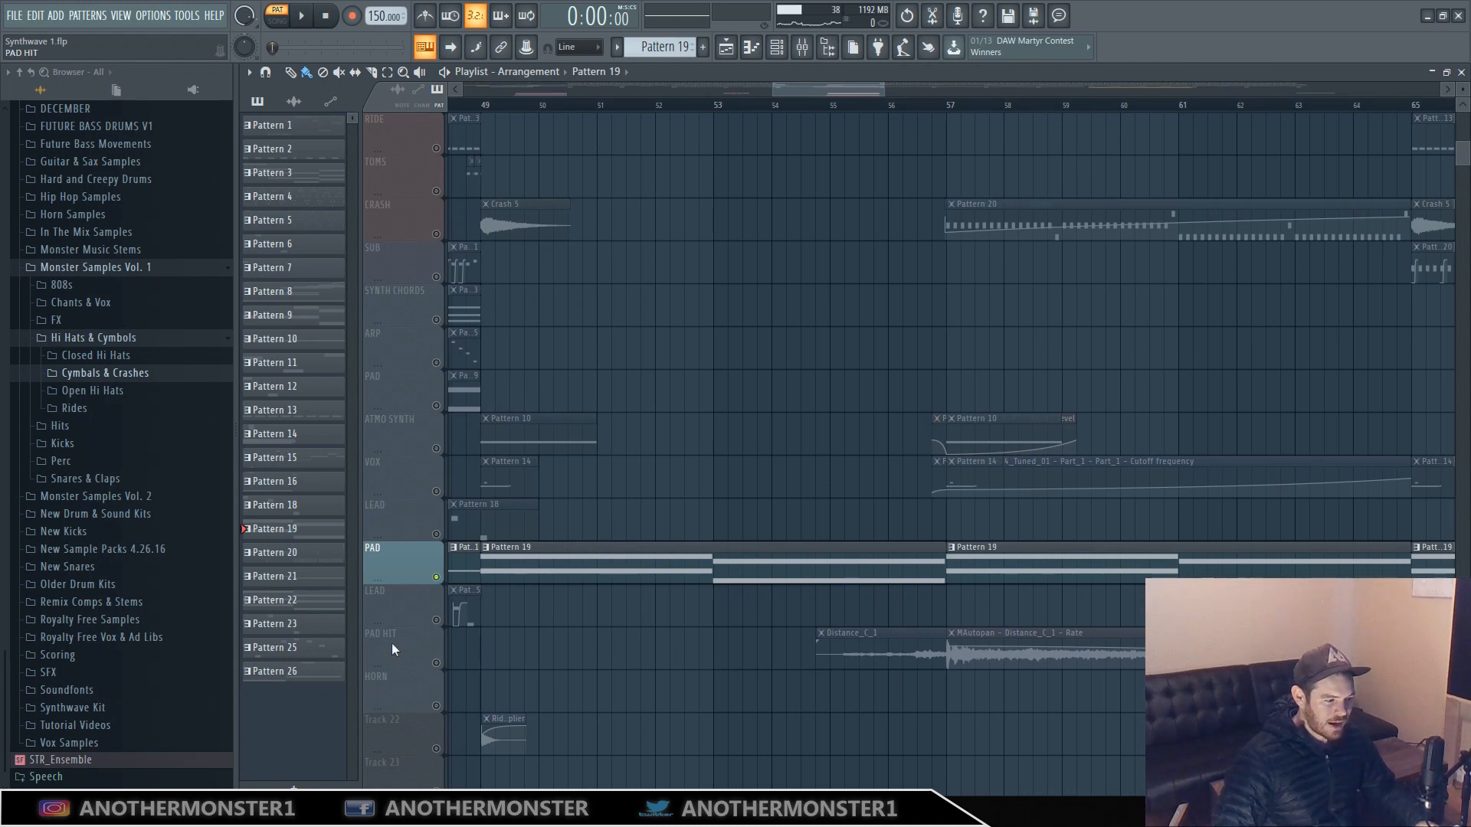
left_click(440, 666)
left_click(439, 665)
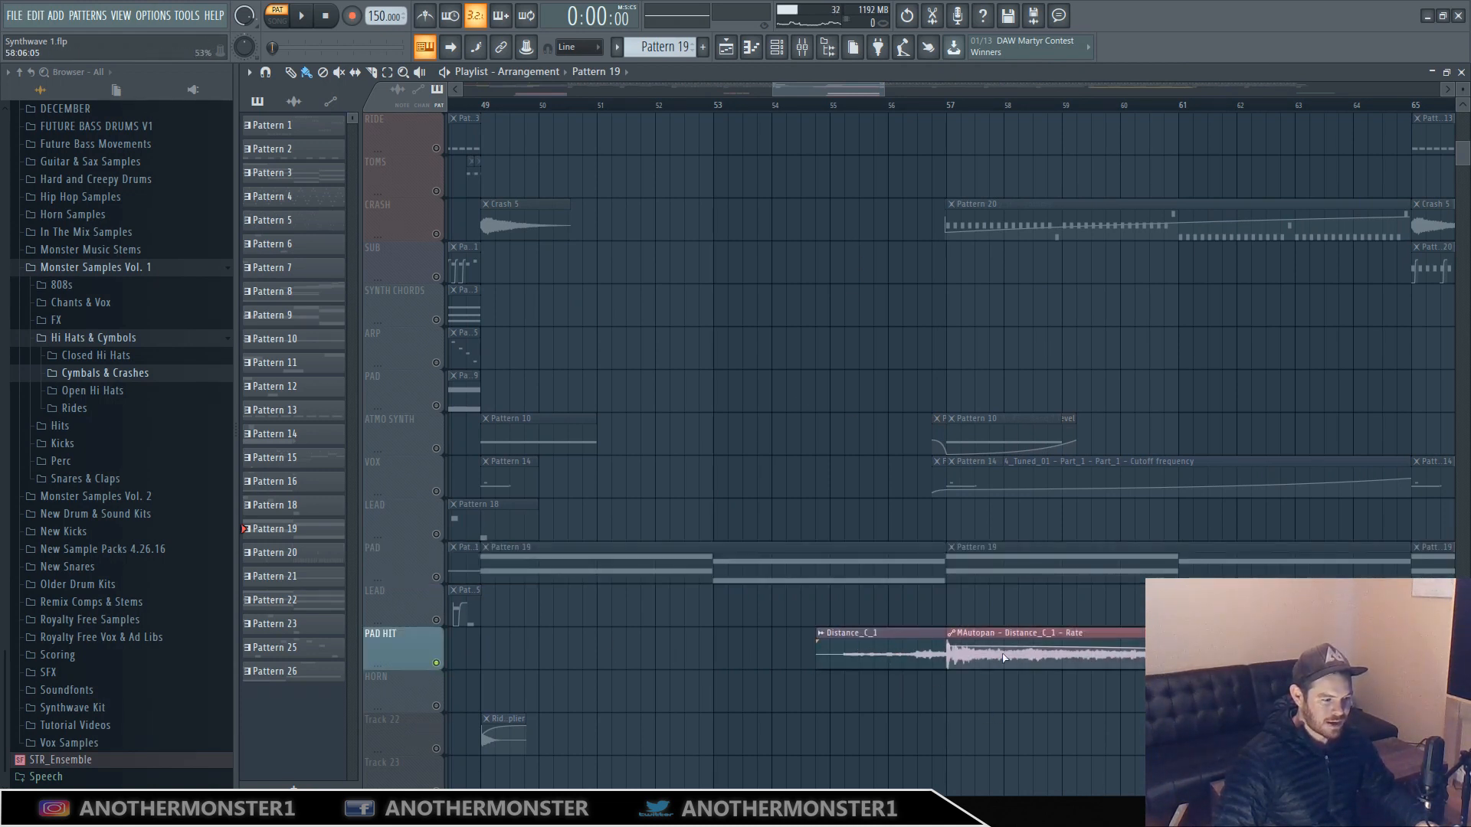
left_click(828, 112)
left_click(301, 15)
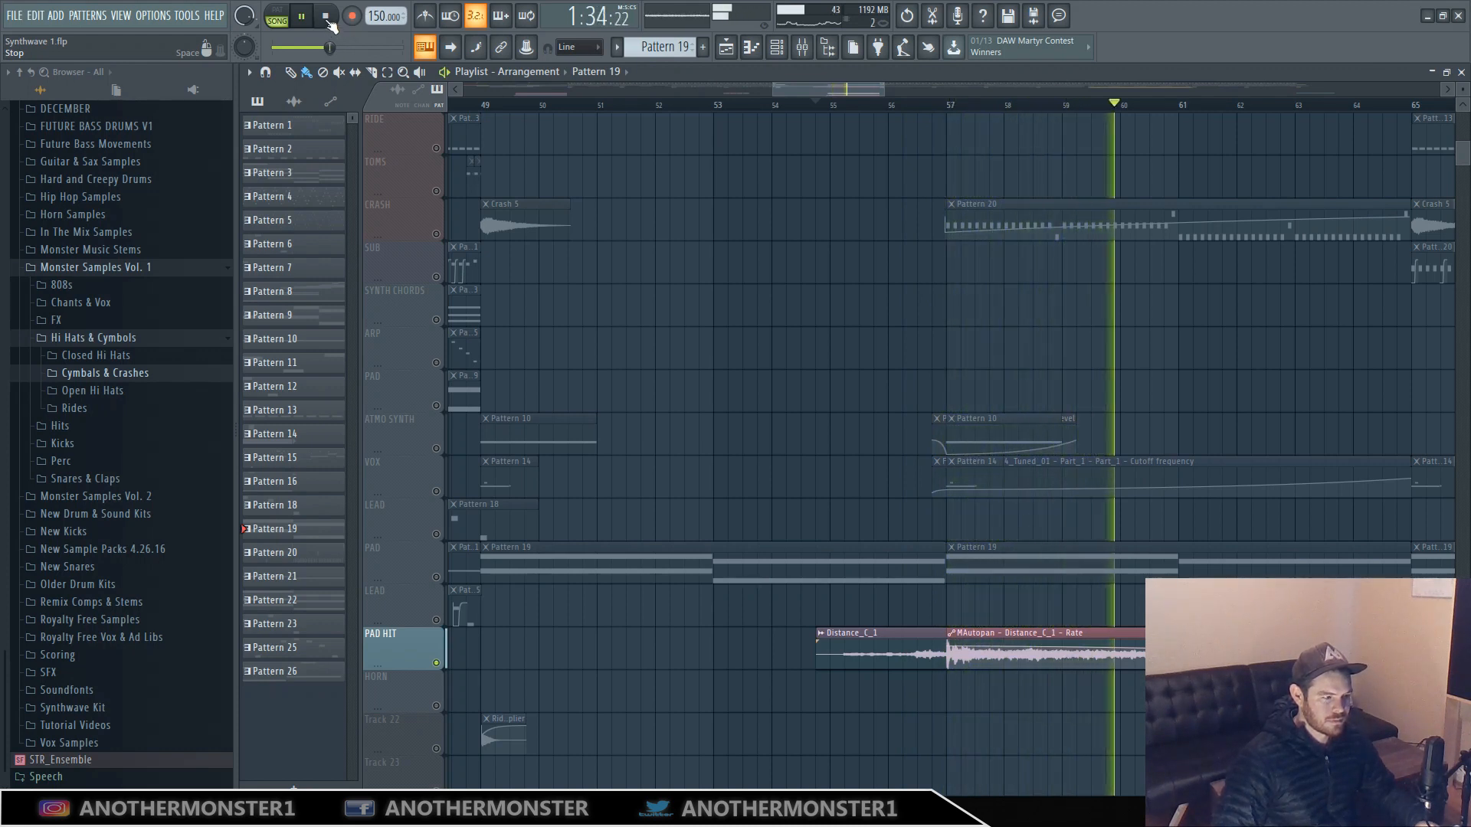
left_click(327, 18)
Select the Distance_C_1 clip and display Fruity delay 2 and MAutopan on its mixer track.
left_click_drag(818, 94, 821, 90)
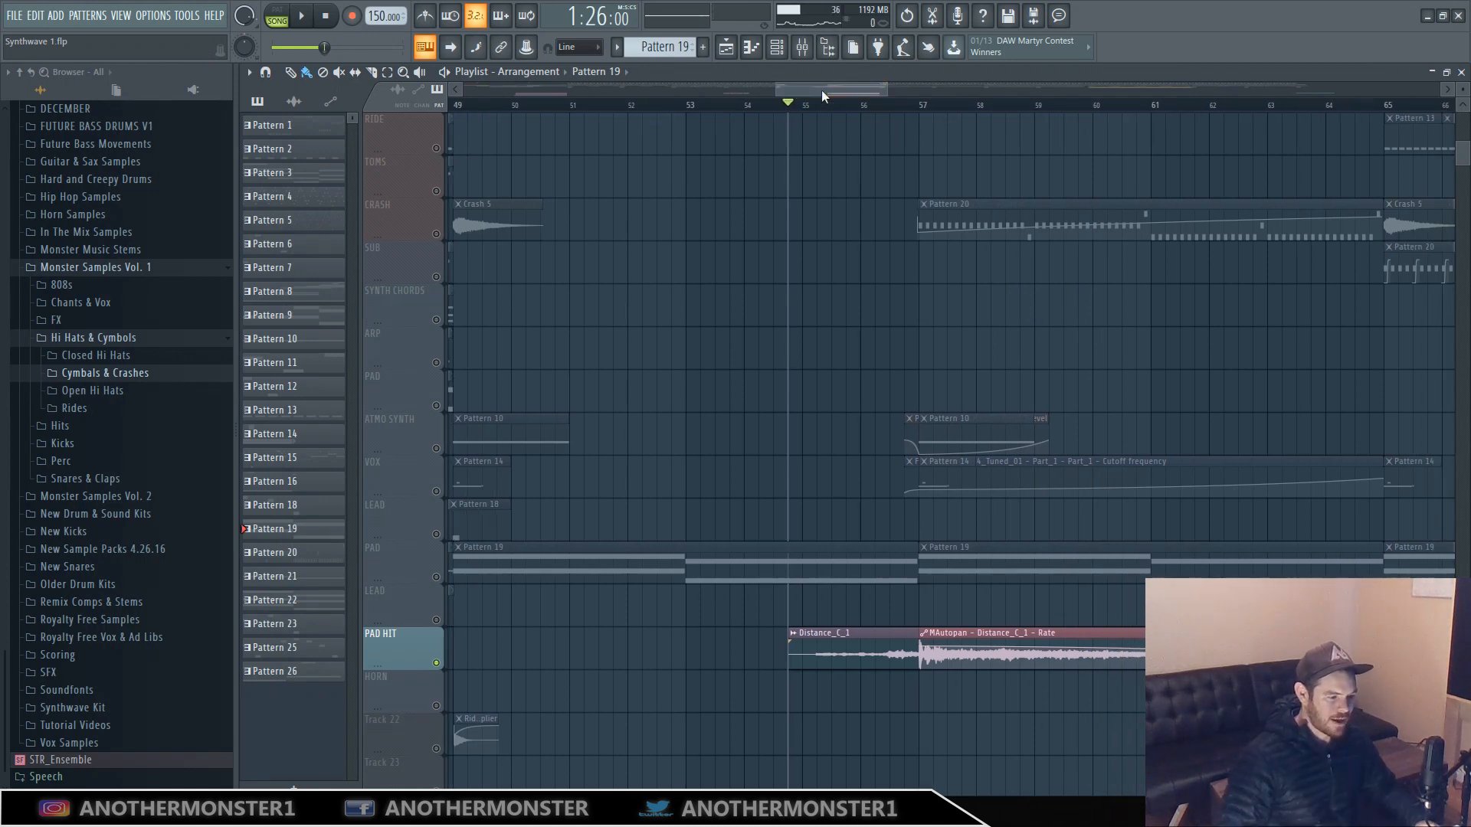
left_click(892, 636)
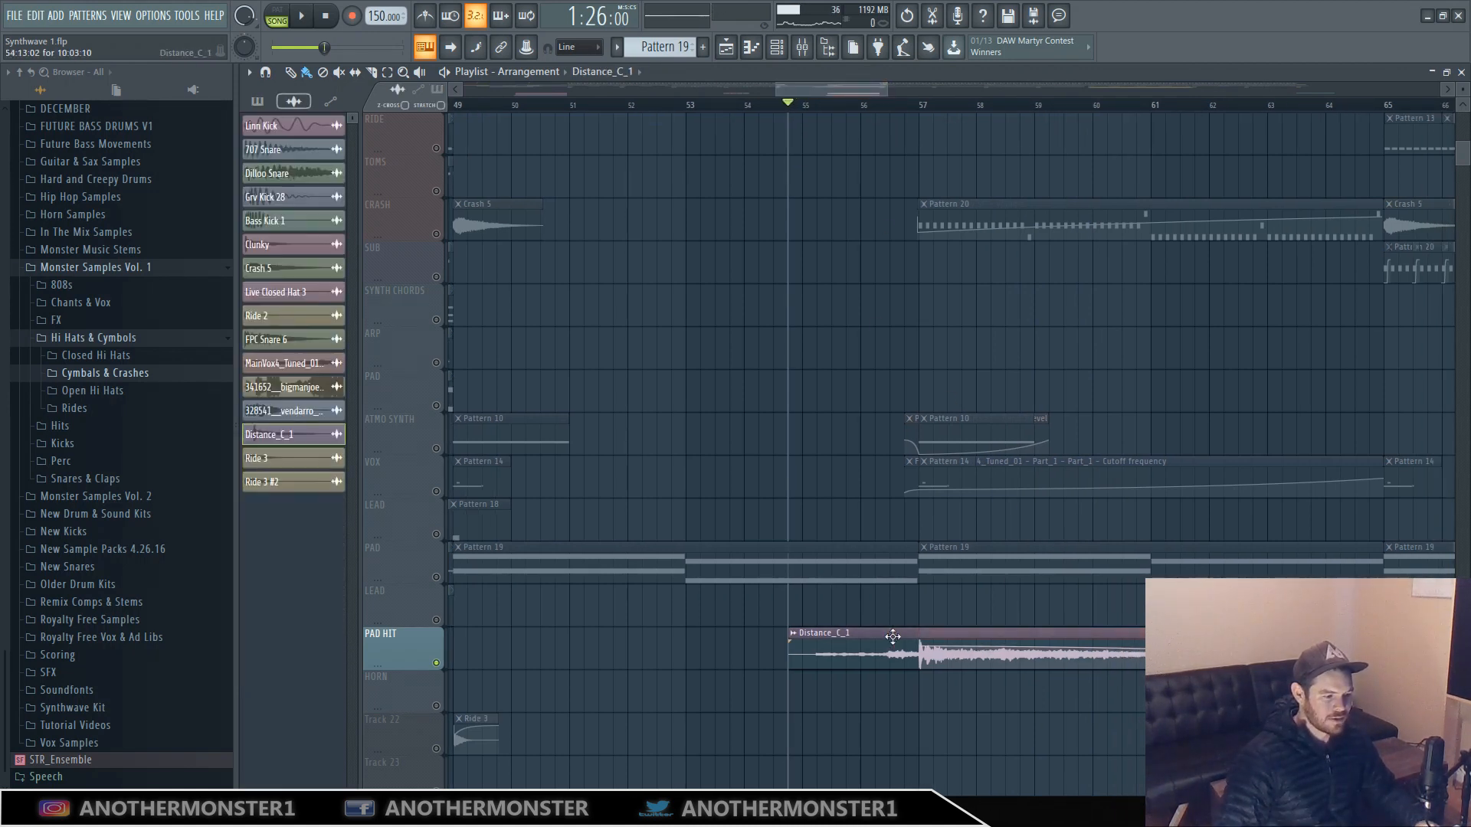
left_click(802, 48)
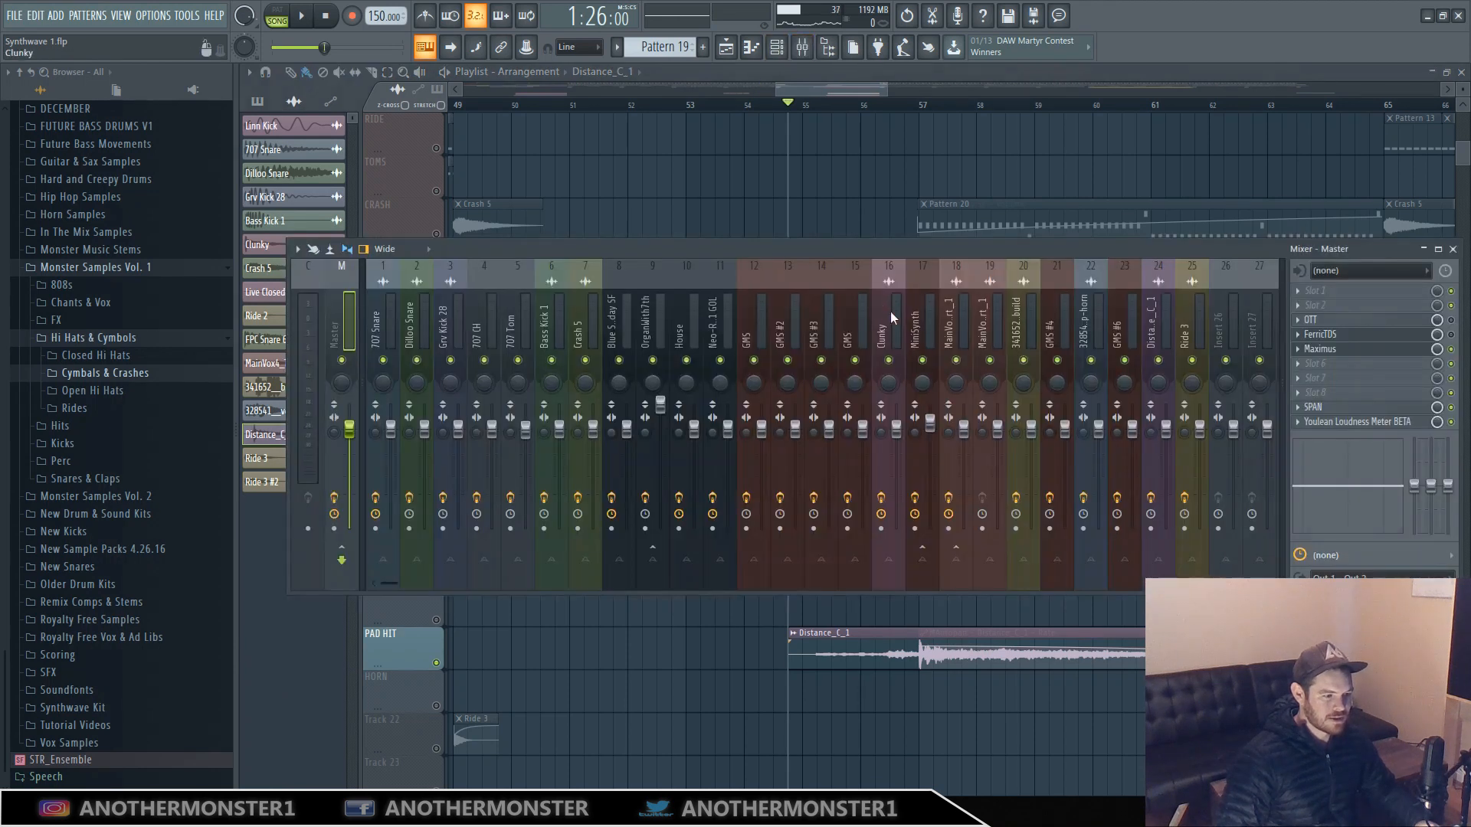
left_click(1157, 331)
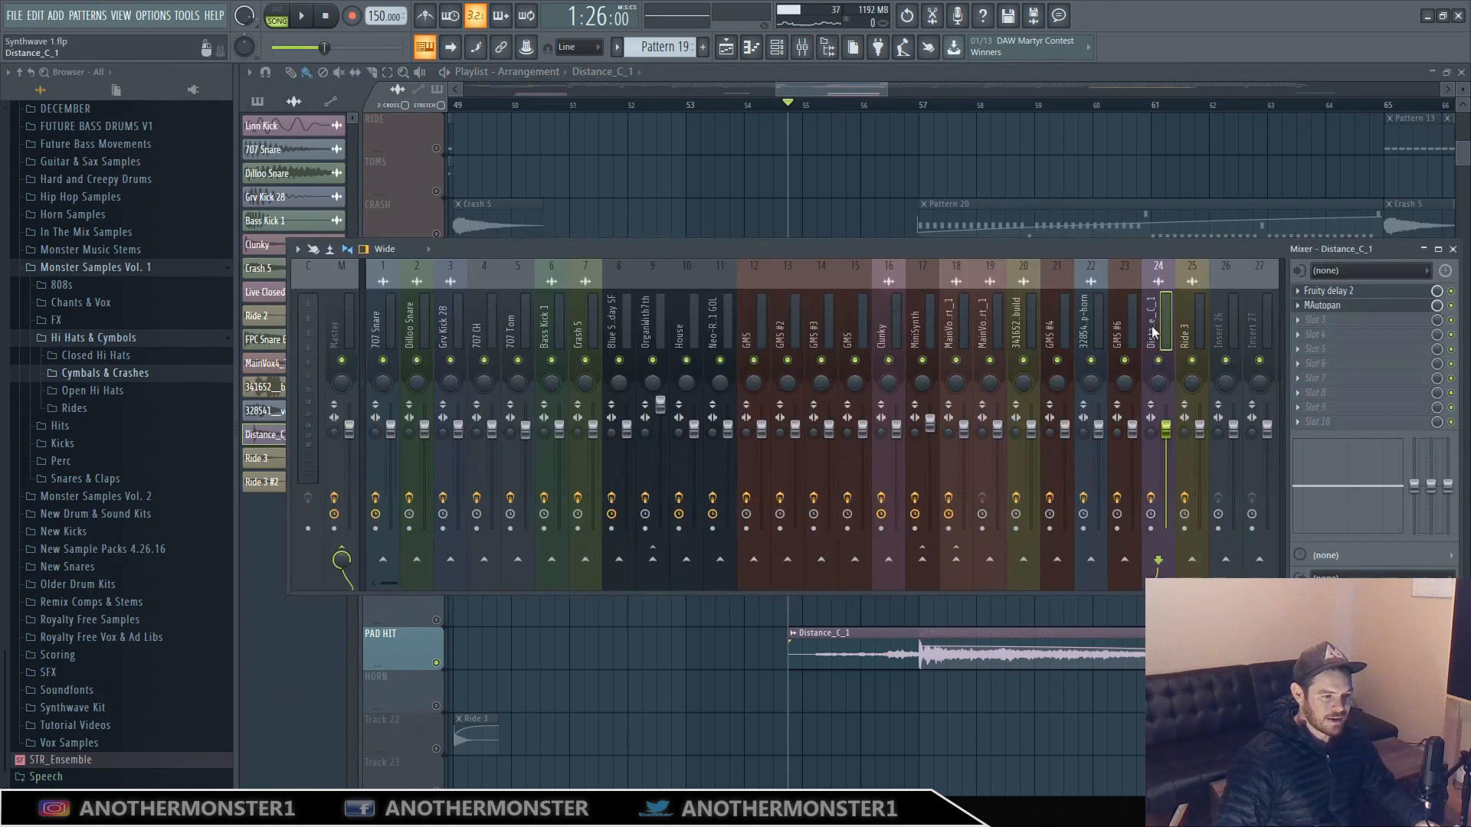
left_click(1351, 310)
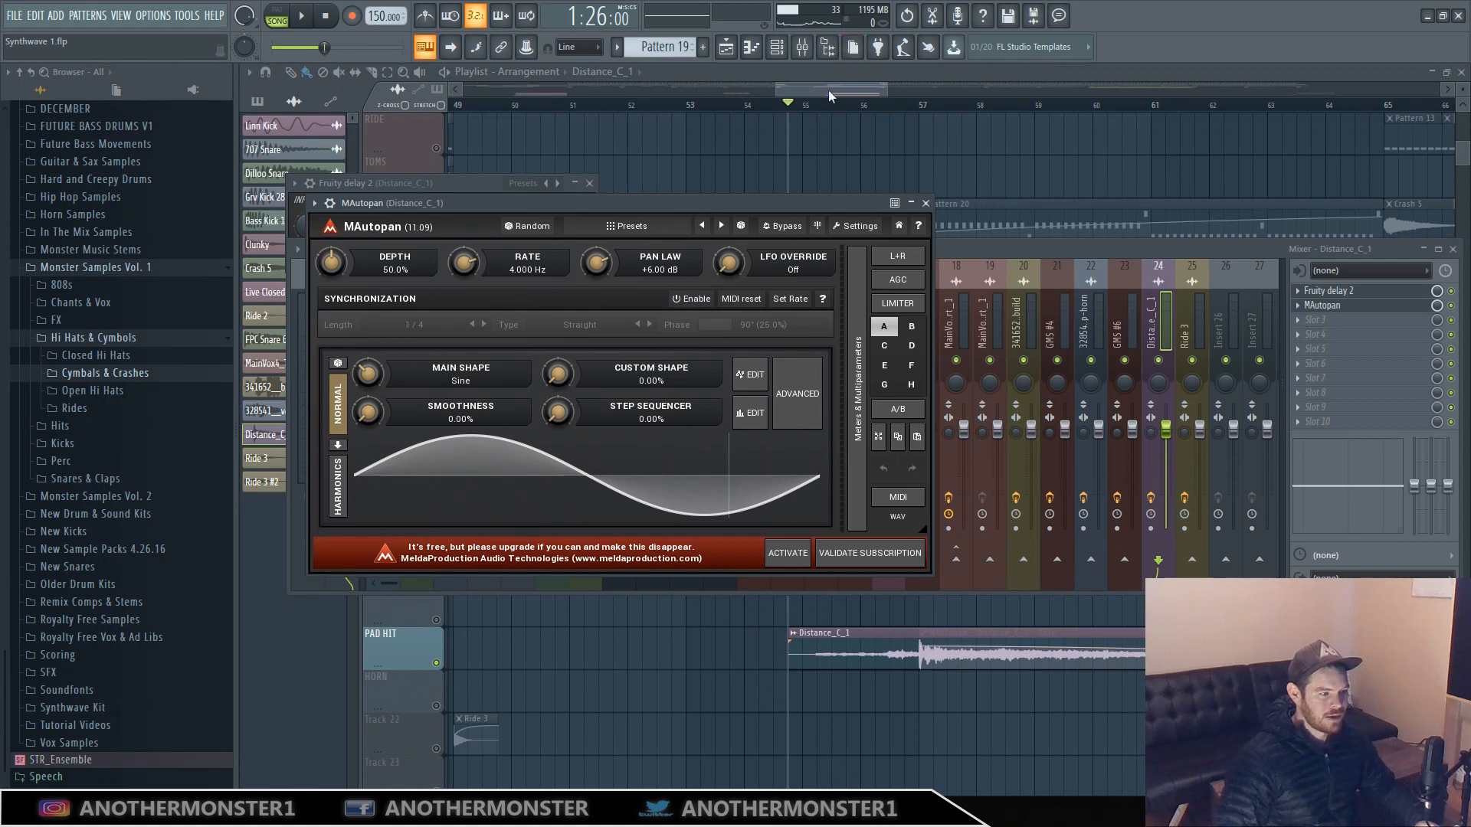
Place the playhead just before bar 57, then solo the SUB track around bar 65 and re-enable all playlist tracks.
left_click_drag(829, 90, 844, 87)
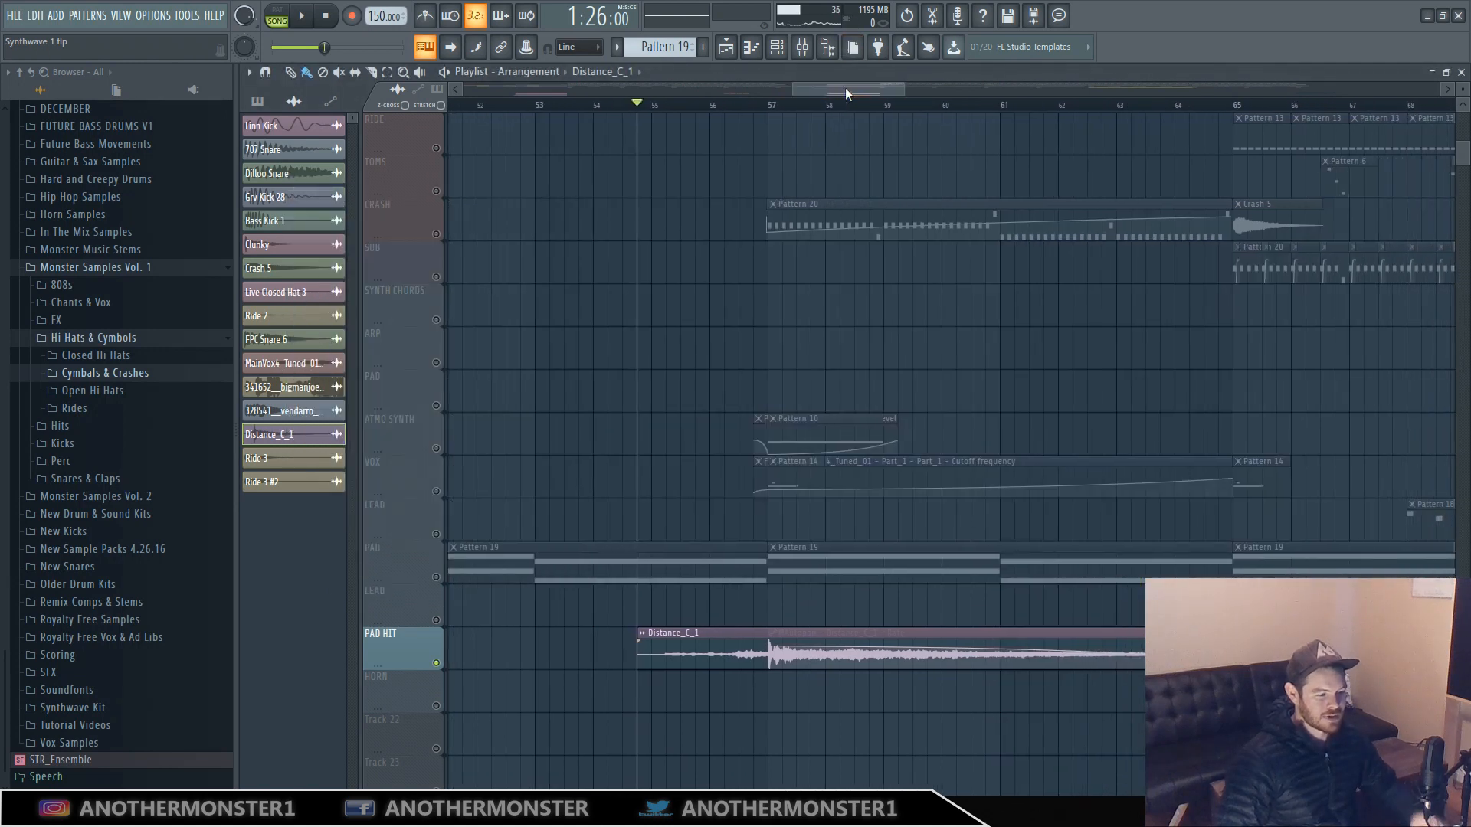
left_click(761, 107)
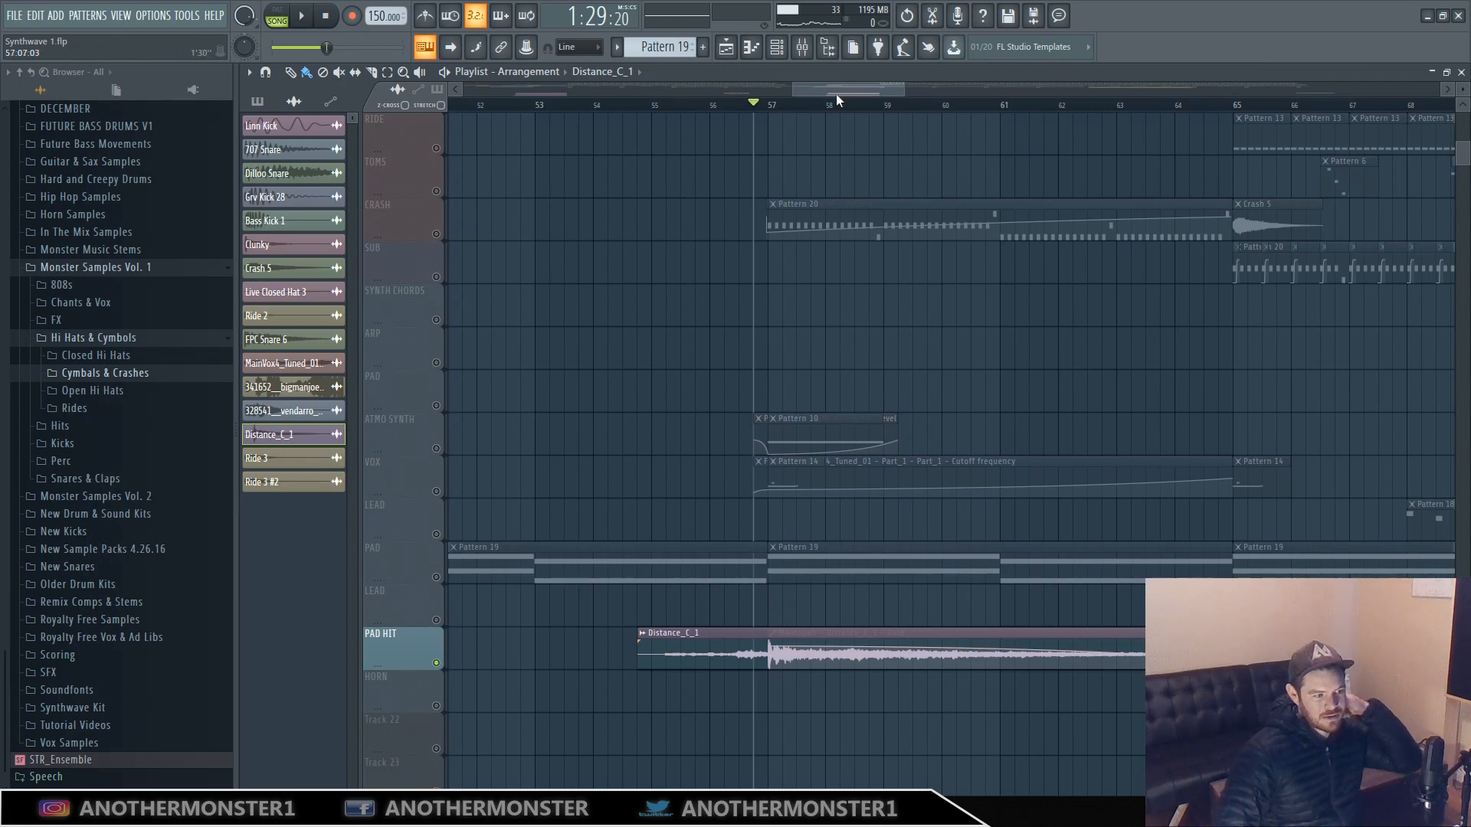
left_click_drag(836, 94, 850, 96)
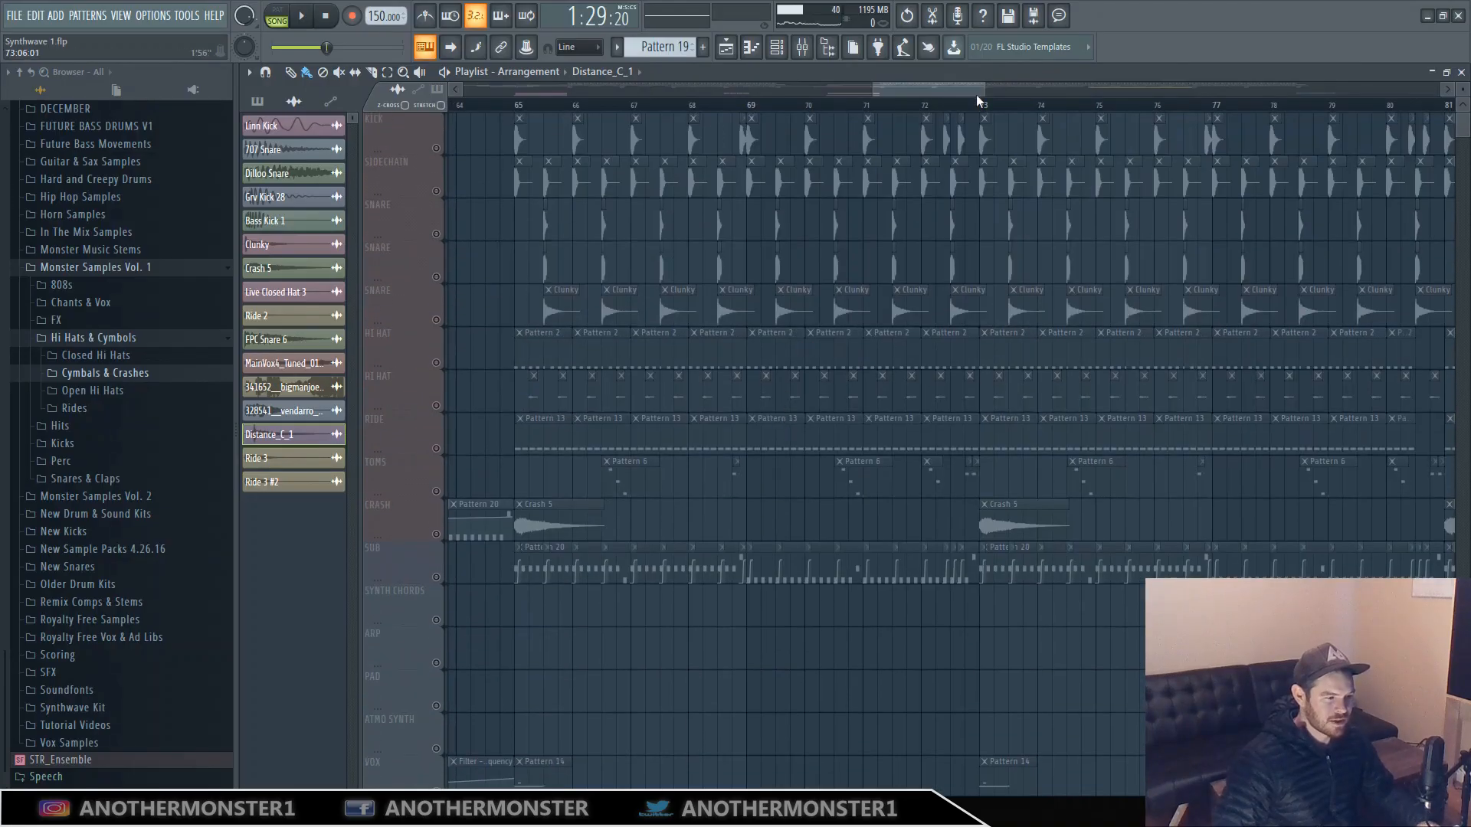
left_click_drag(983, 92, 981, 91)
left_click(437, 577)
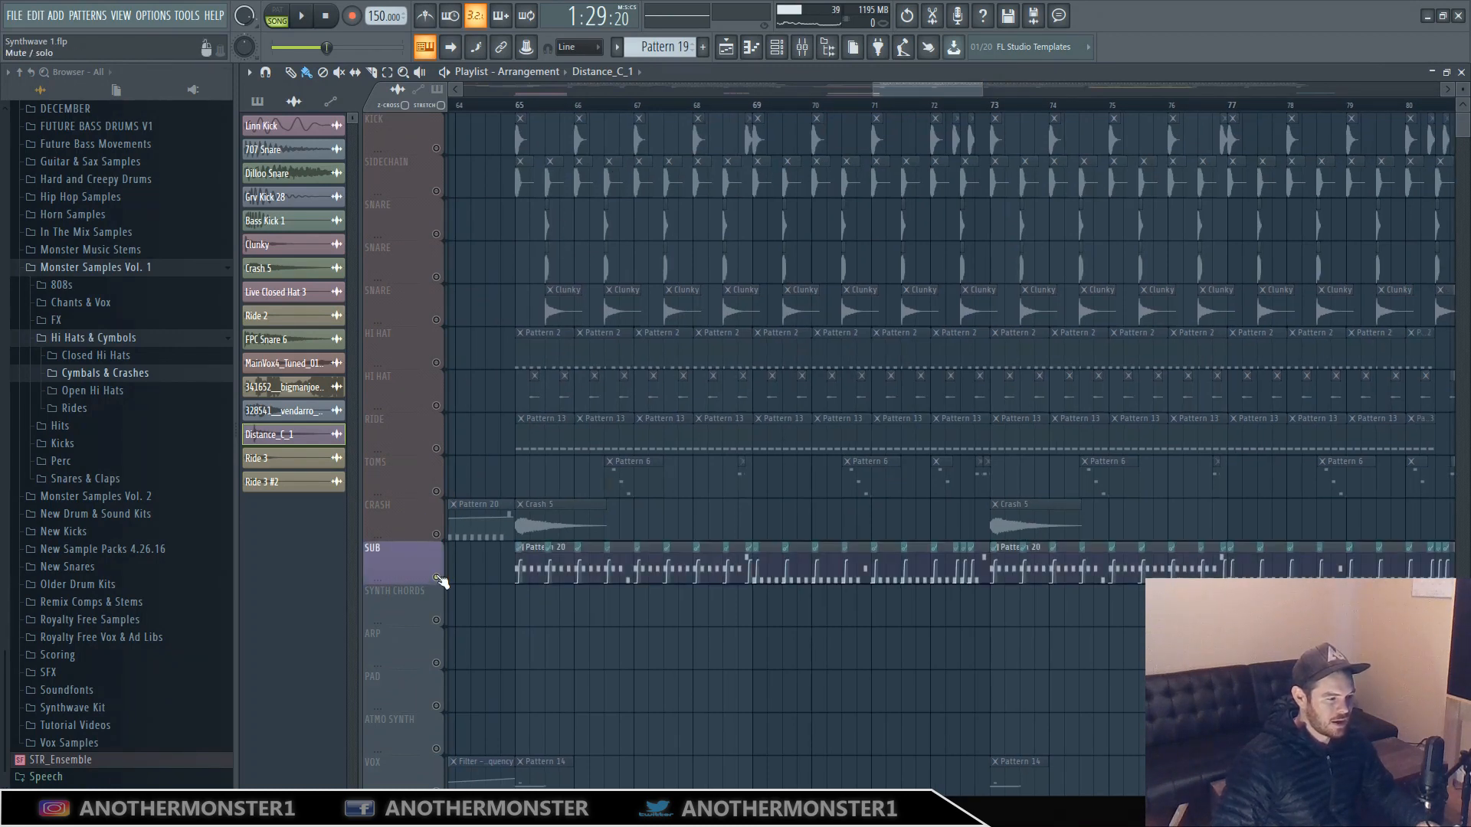
right_click(436, 577)
Move the Pattern 20 clip that starts at bar 57 from the CRASH track down to the SUB track.
left_click_drag(980, 94, 967, 94)
scroll(573, 360, "down", 2)
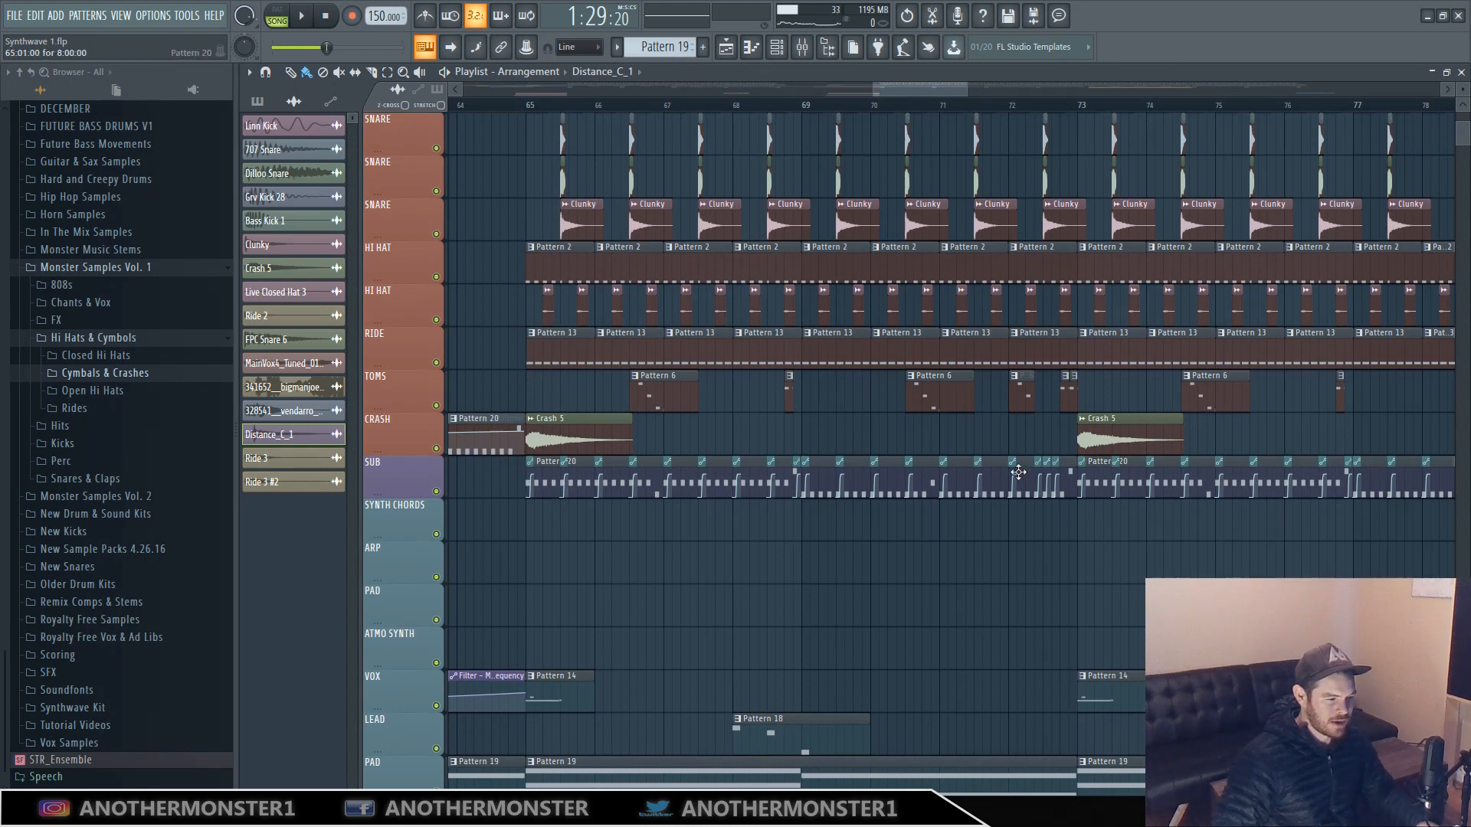
scroll(828, 474, "down", 2)
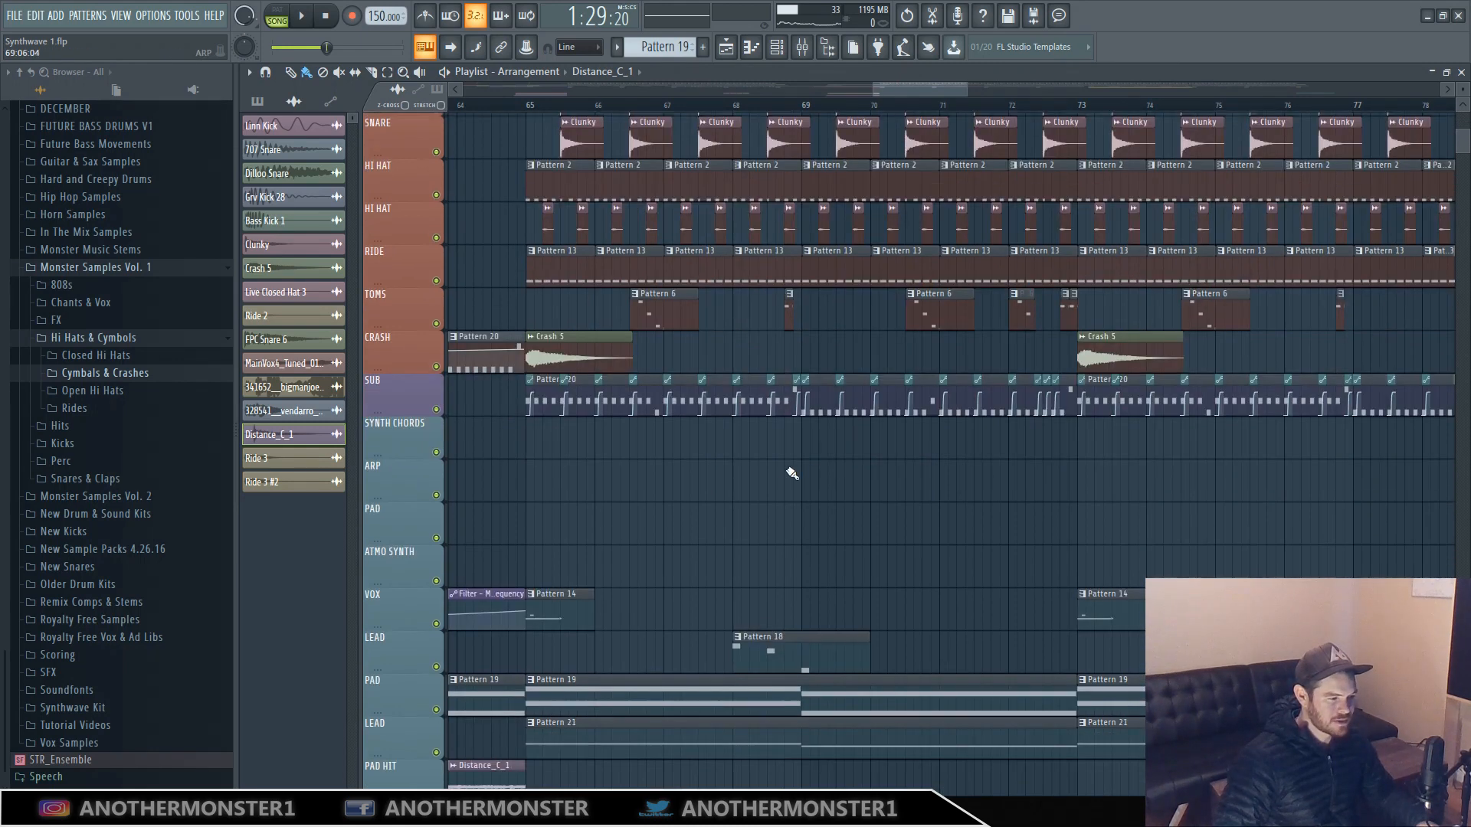
left_click_drag(904, 89, 858, 88)
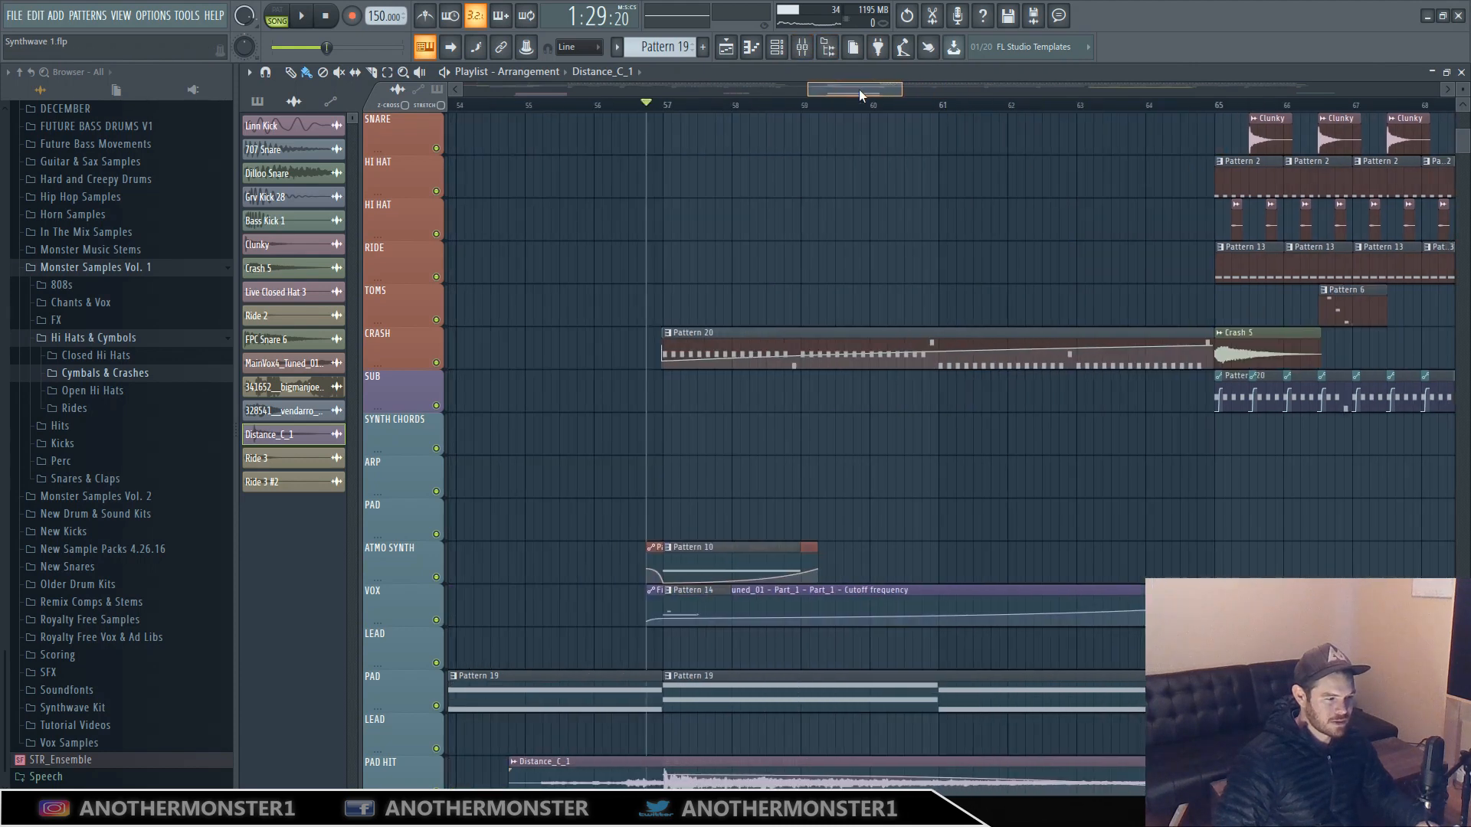
left_click(389, 74)
left_click_drag(624, 347, 1217, 376)
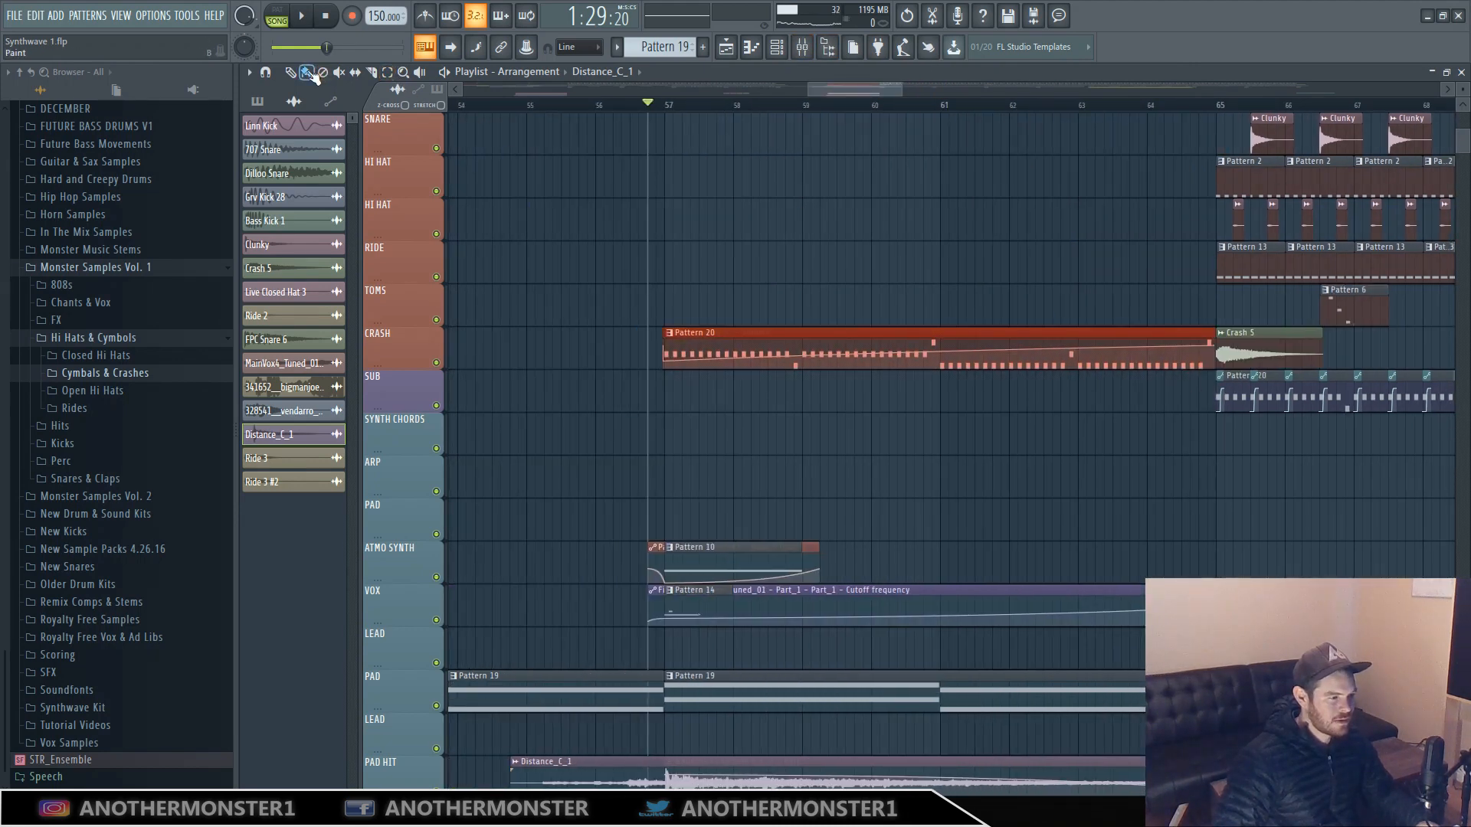
left_click_drag(741, 370, 740, 377)
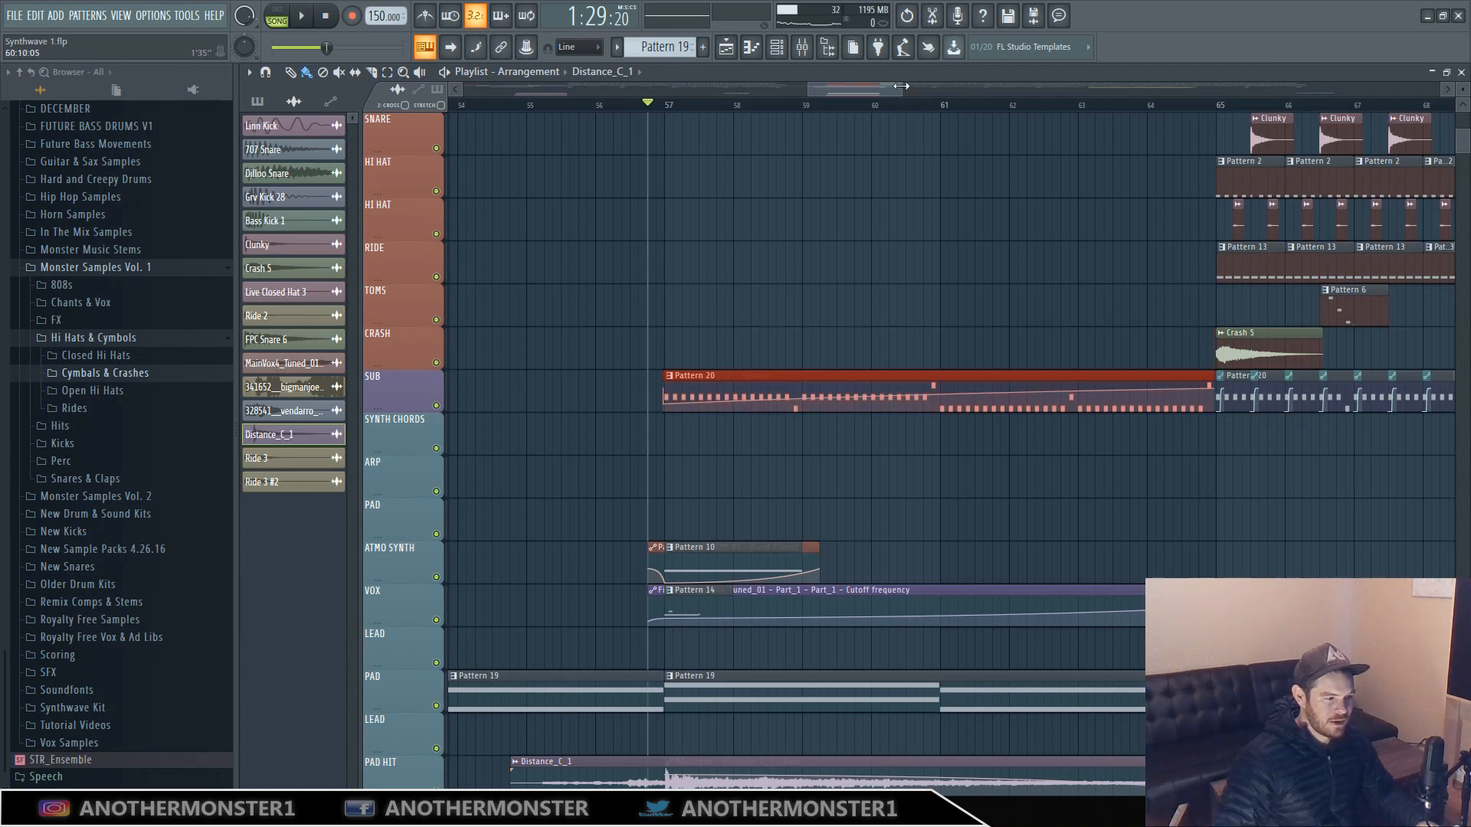
Solo the LEAD track containing Pattern 21 and audition it from just before bar 65.
left_click_drag(901, 86, 914, 86)
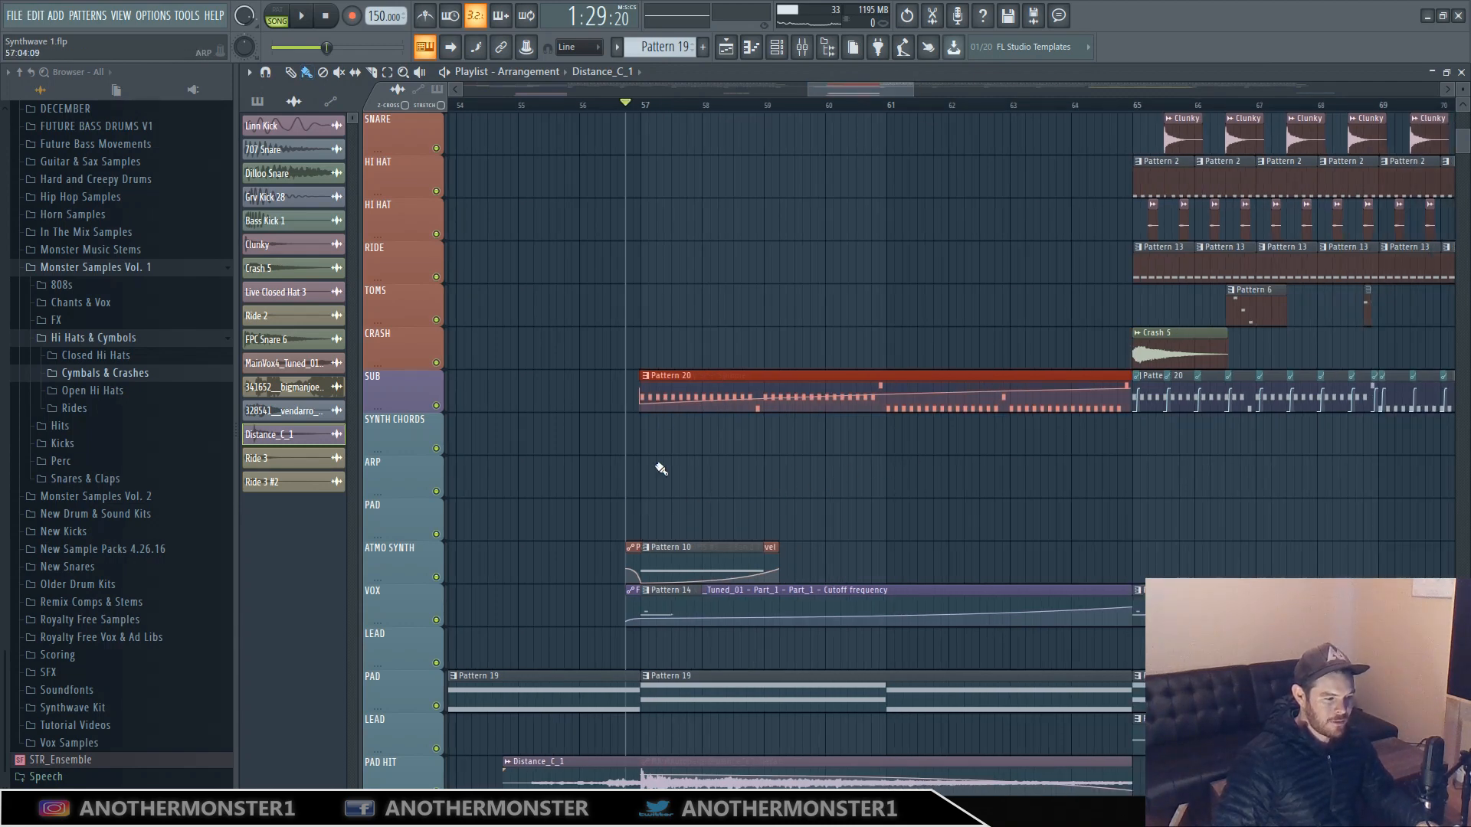
scroll(895, 98, "right", 5)
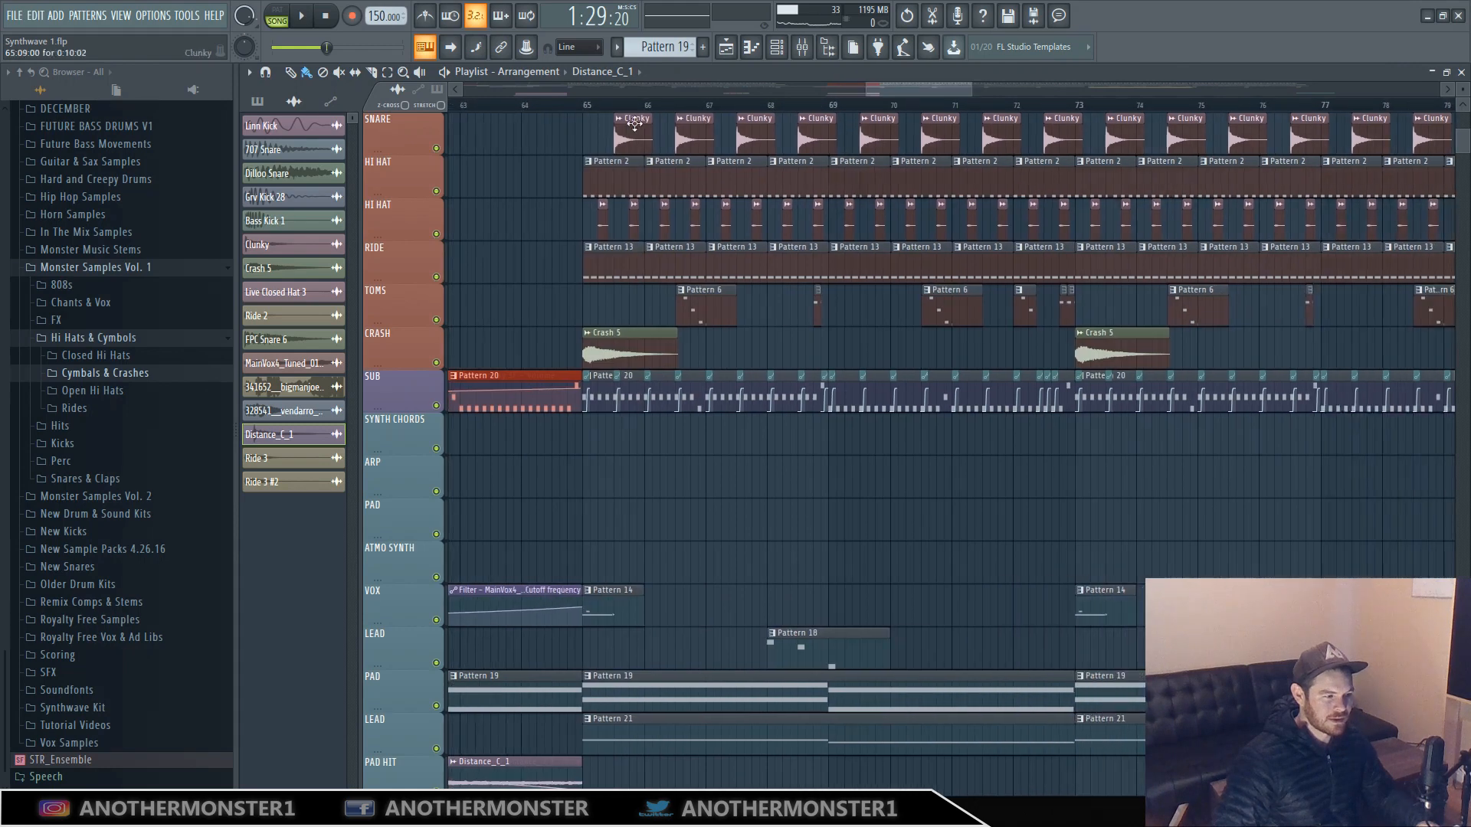
scroll(835, 314, "right", 1)
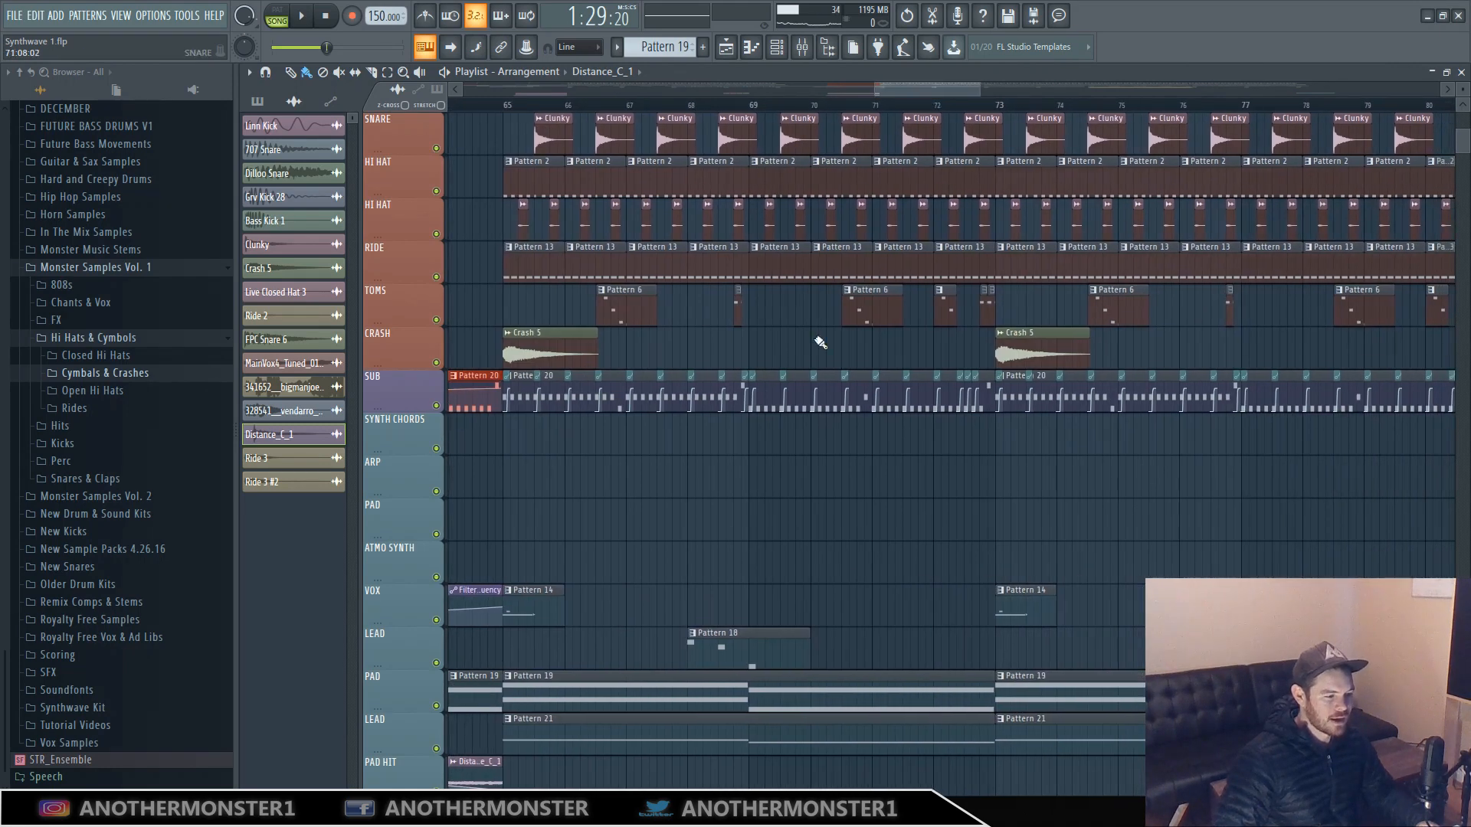
scroll(751, 517, "down", 3)
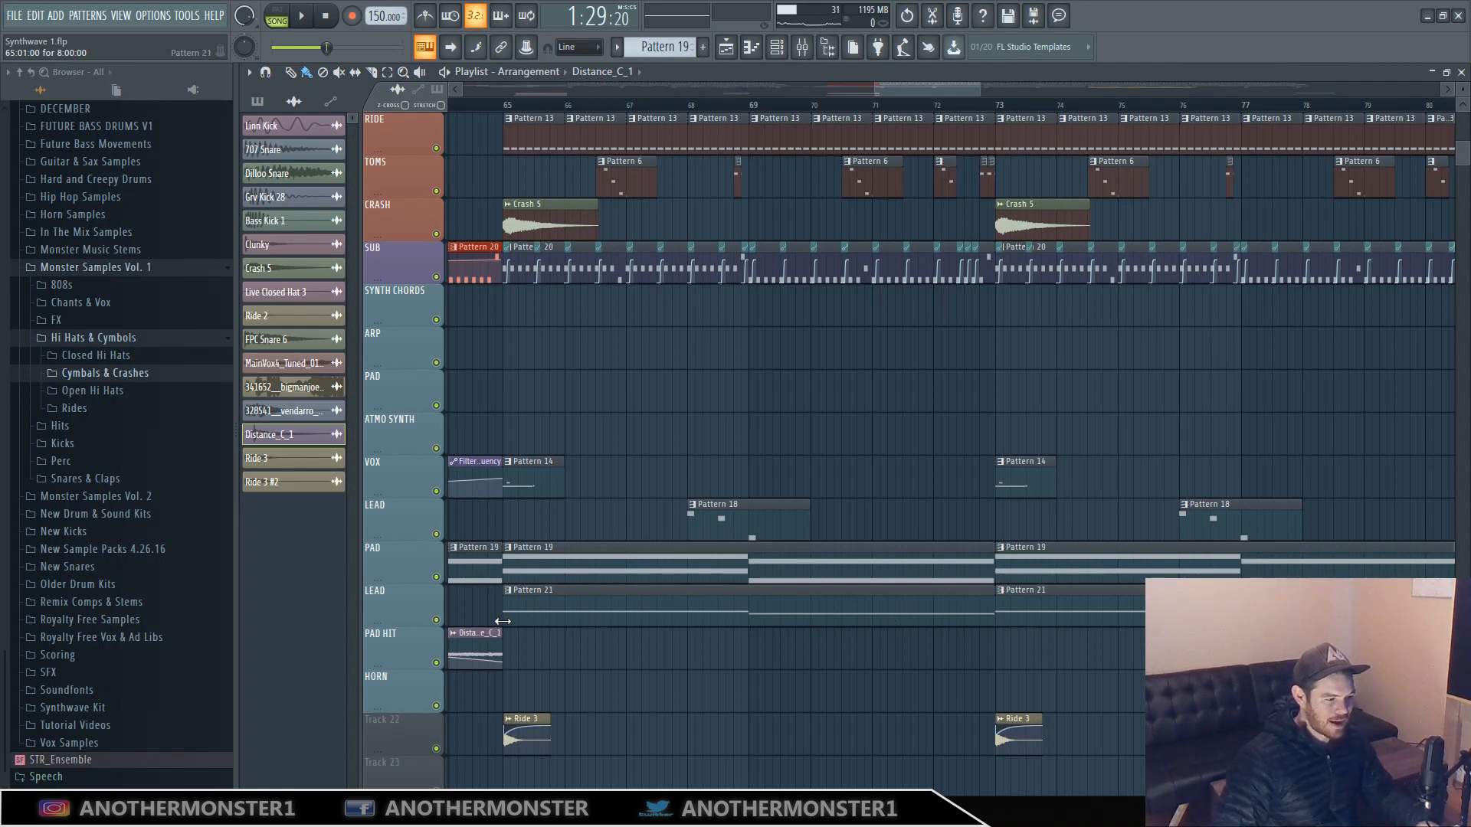
right_click(440, 621)
left_click(486, 105)
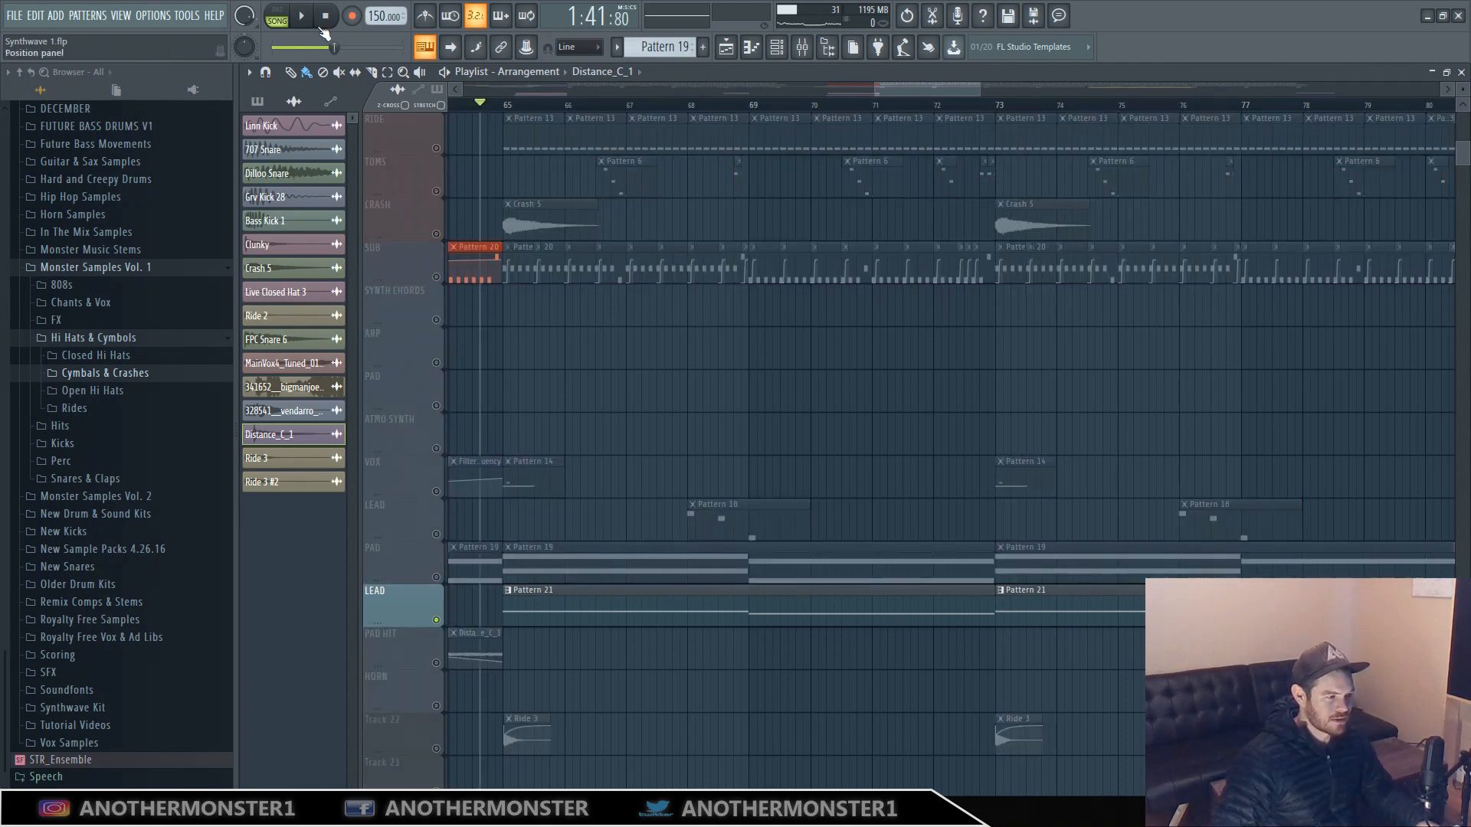
key("space")
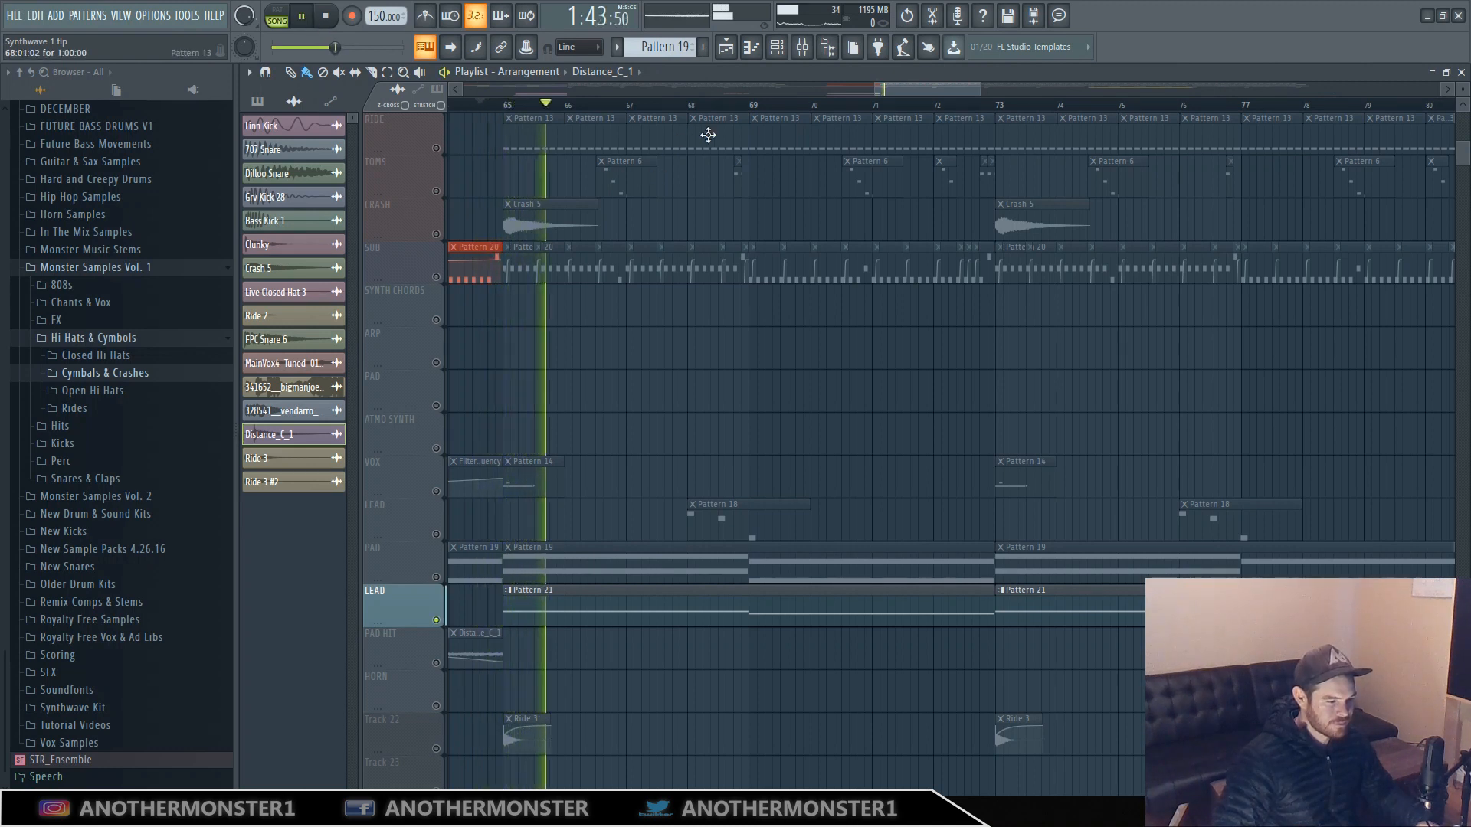
key("space")
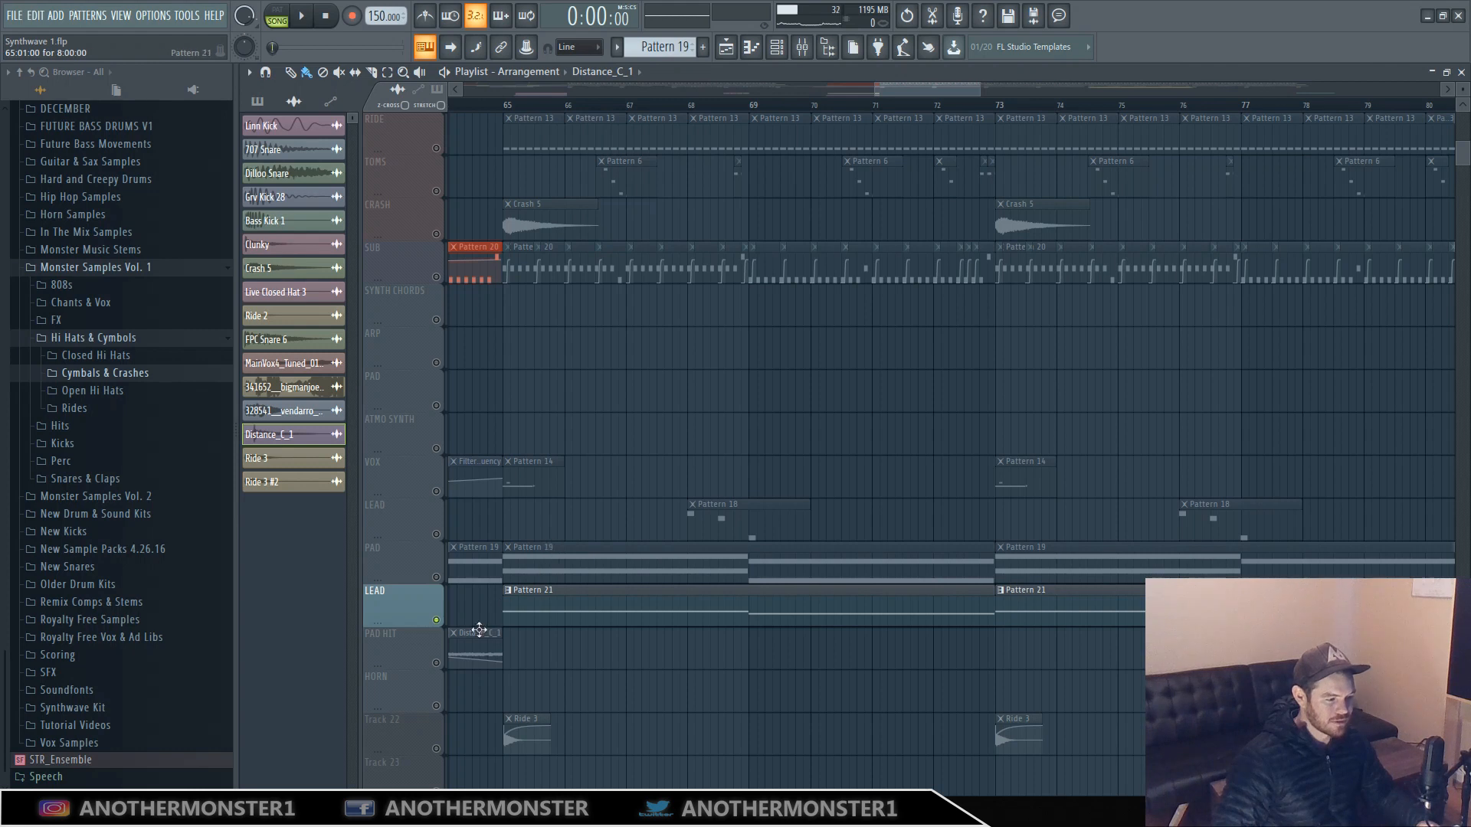
Restore all playlist tracks and play the full arrangement from just before bar 65, then stop playback.
right_click(439, 621)
left_click(481, 105)
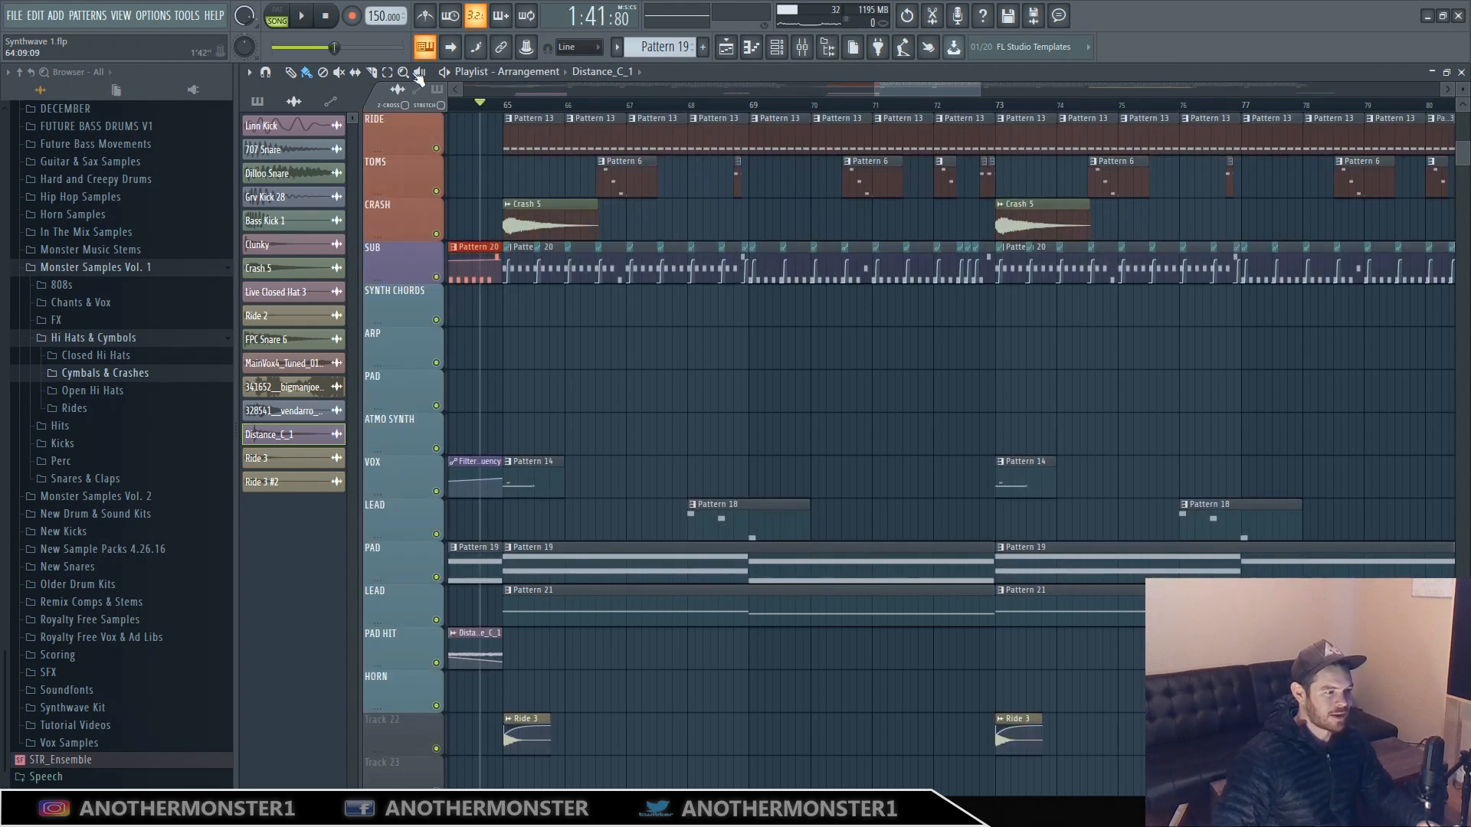
left_click(307, 21)
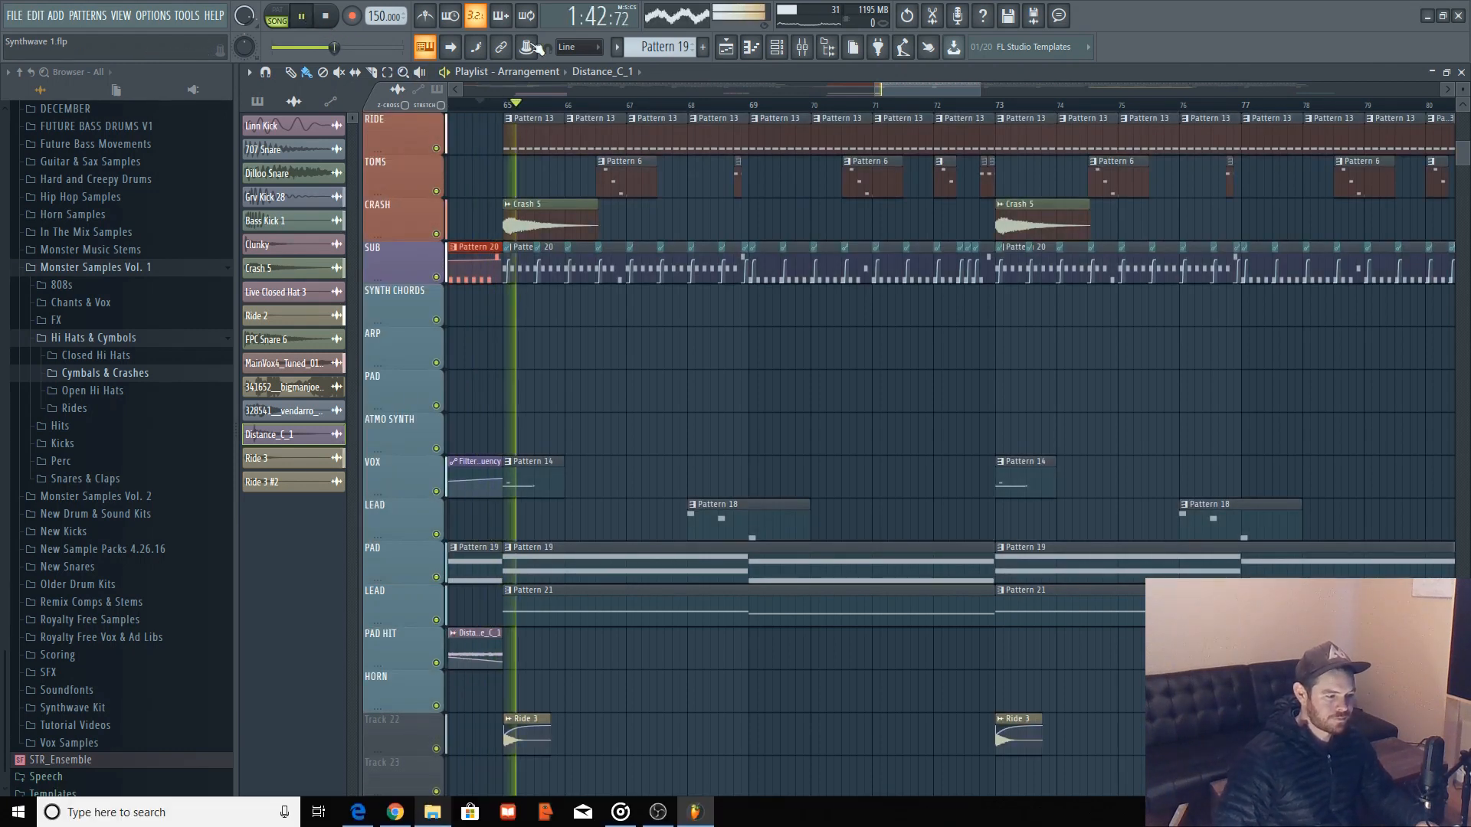
left_click_drag(981, 93, 1046, 90)
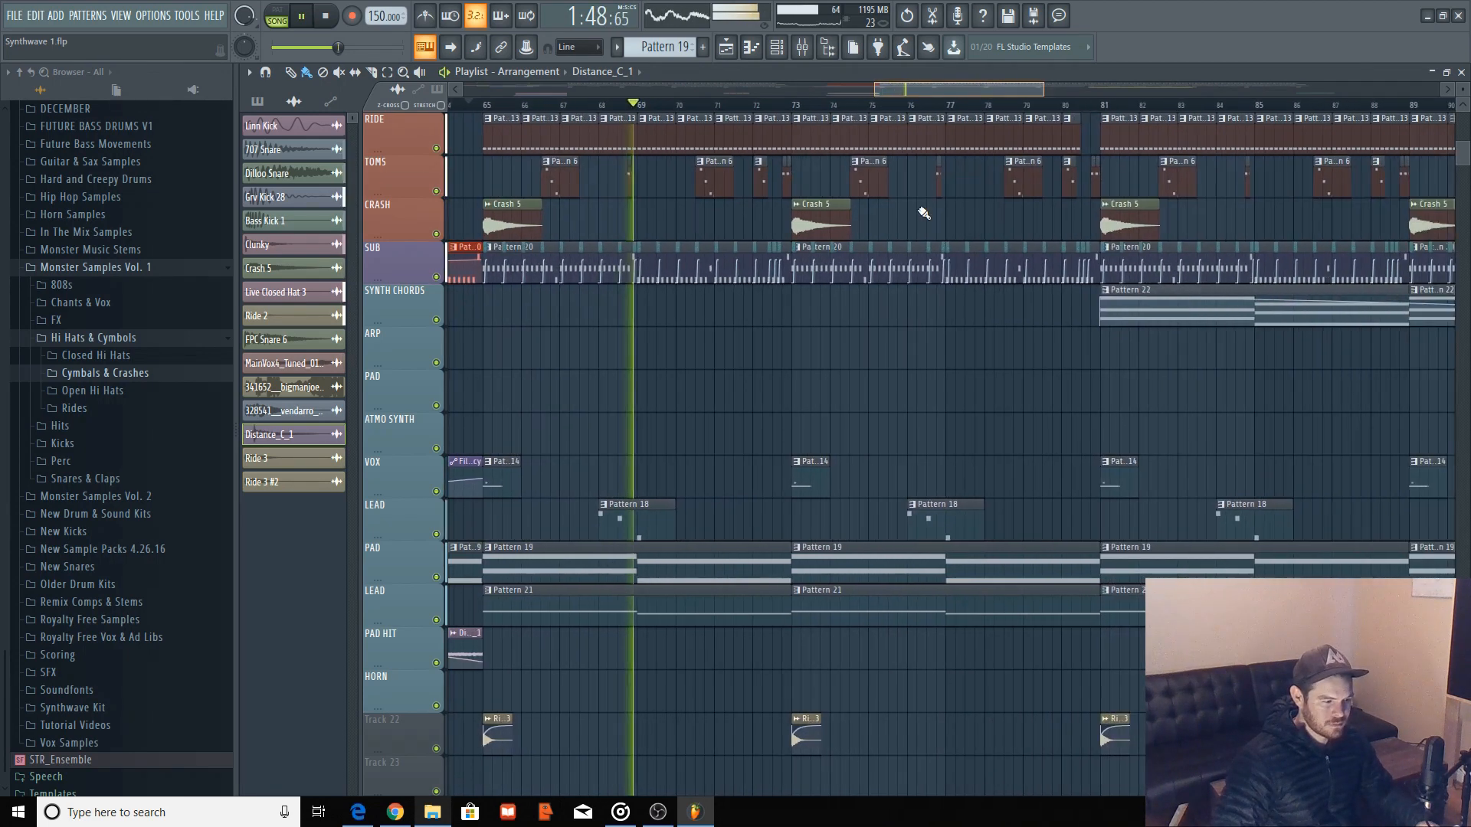
scroll(829, 335, "down", 3)
scroll(830, 337, "up", 3)
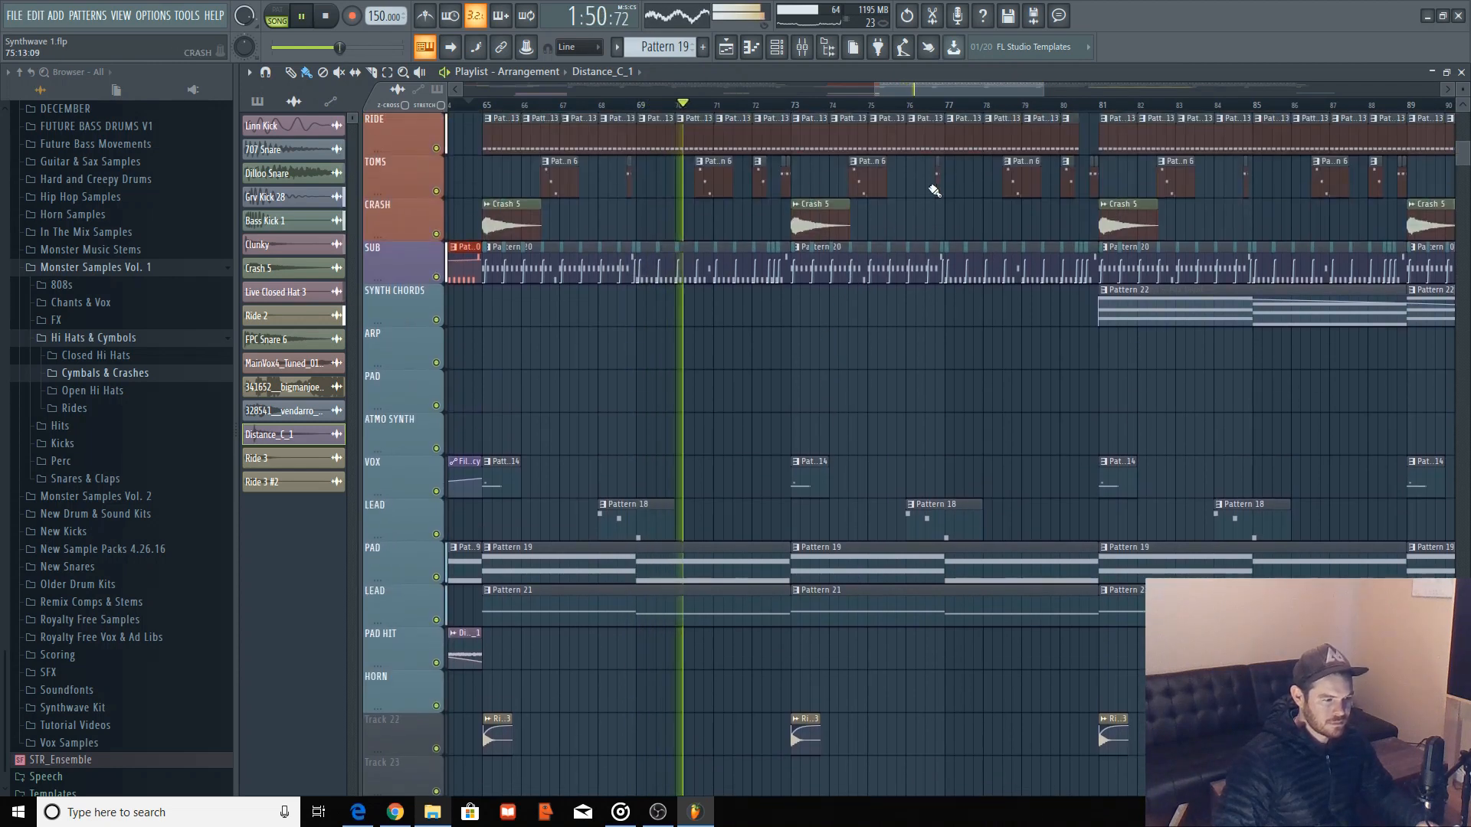
left_click_drag(940, 91, 1015, 90)
key("space")
Audition the full arrangement from just before bar 81, where Pattern 22 enters on SYNTH CHORDS, and stop playback.
left_click_drag(1132, 90, 1046, 93)
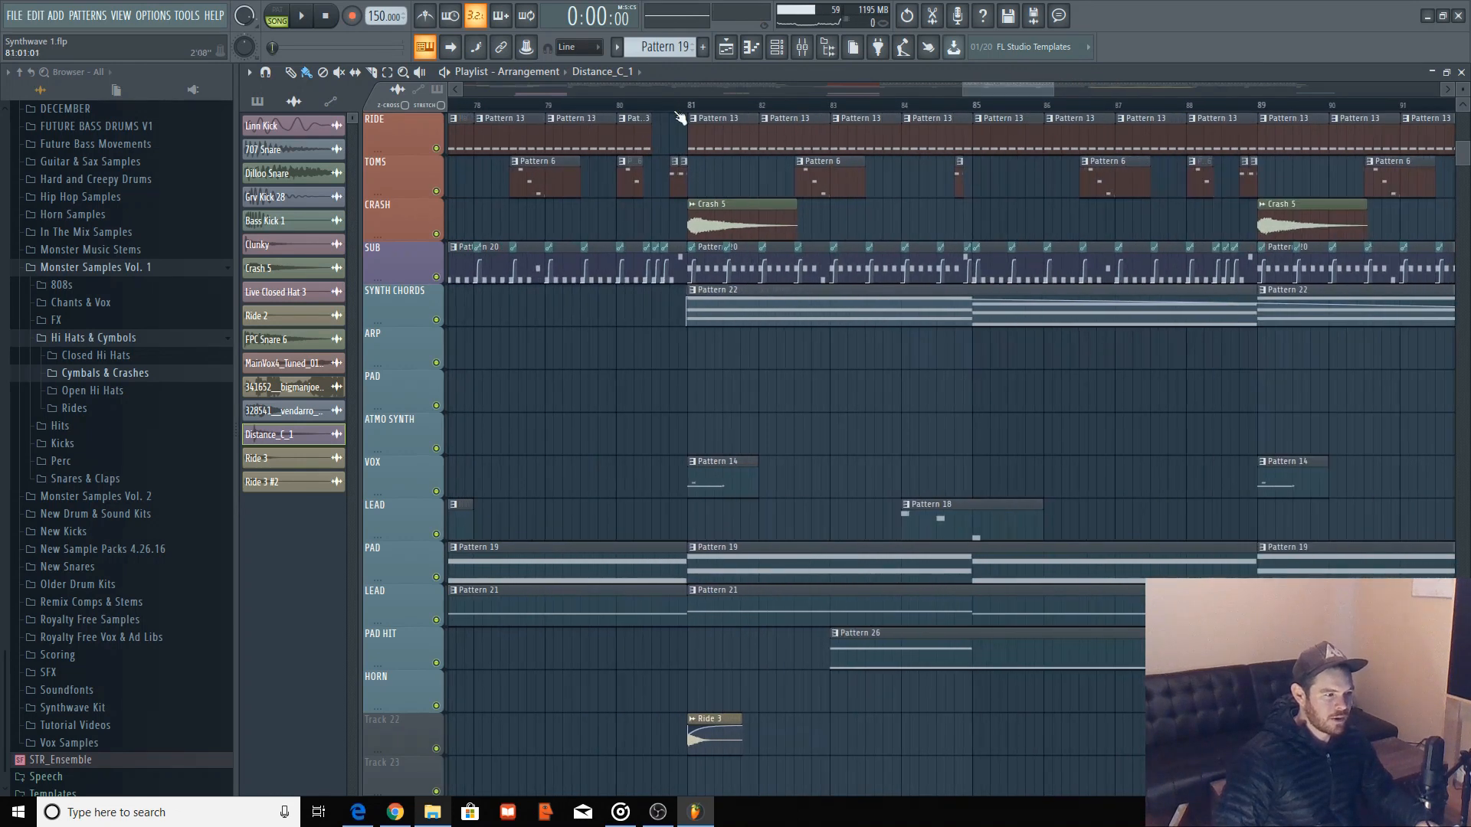
left_click(635, 106)
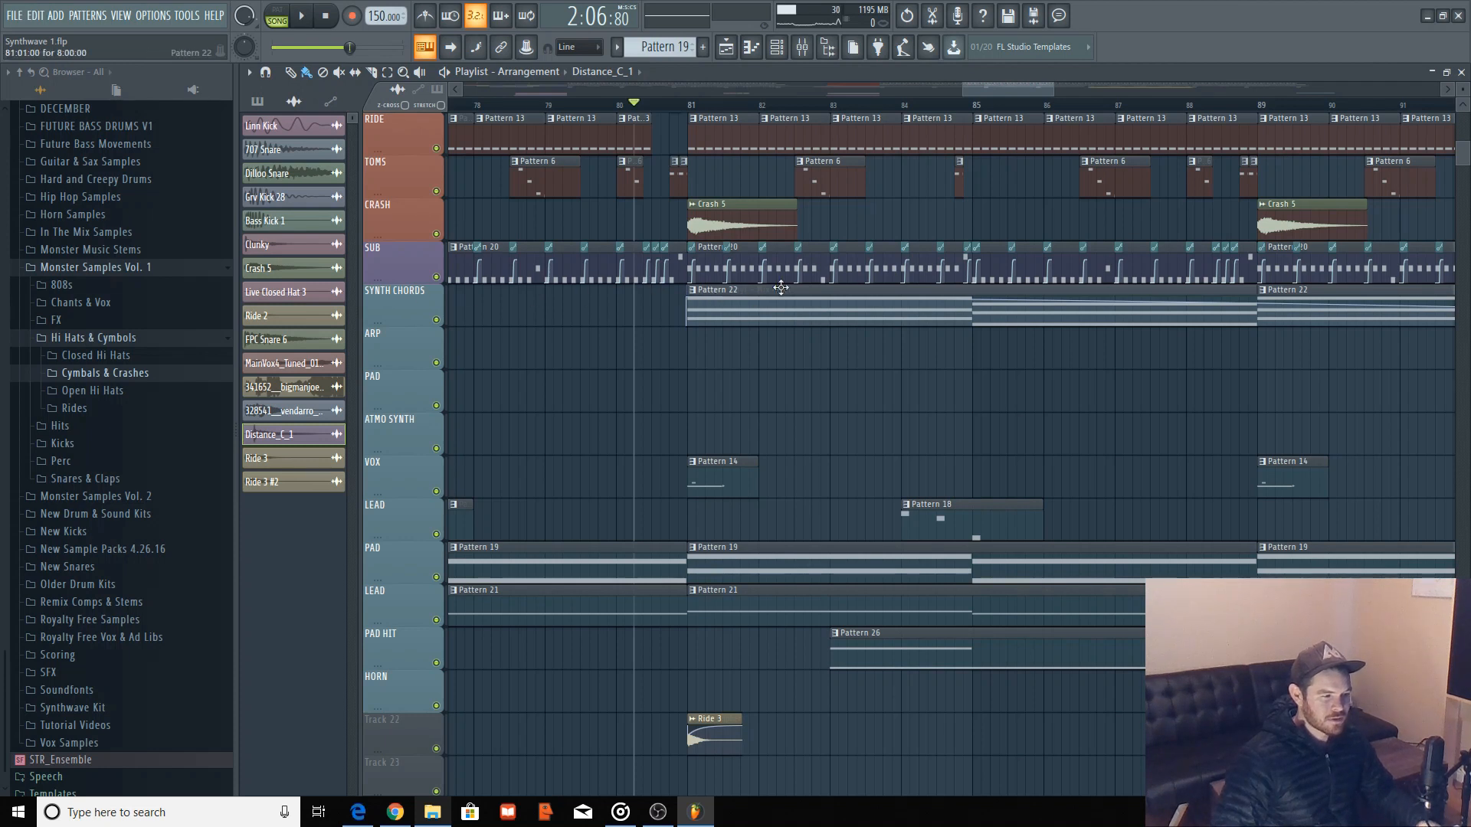
left_click_drag(1050, 86, 1034, 88)
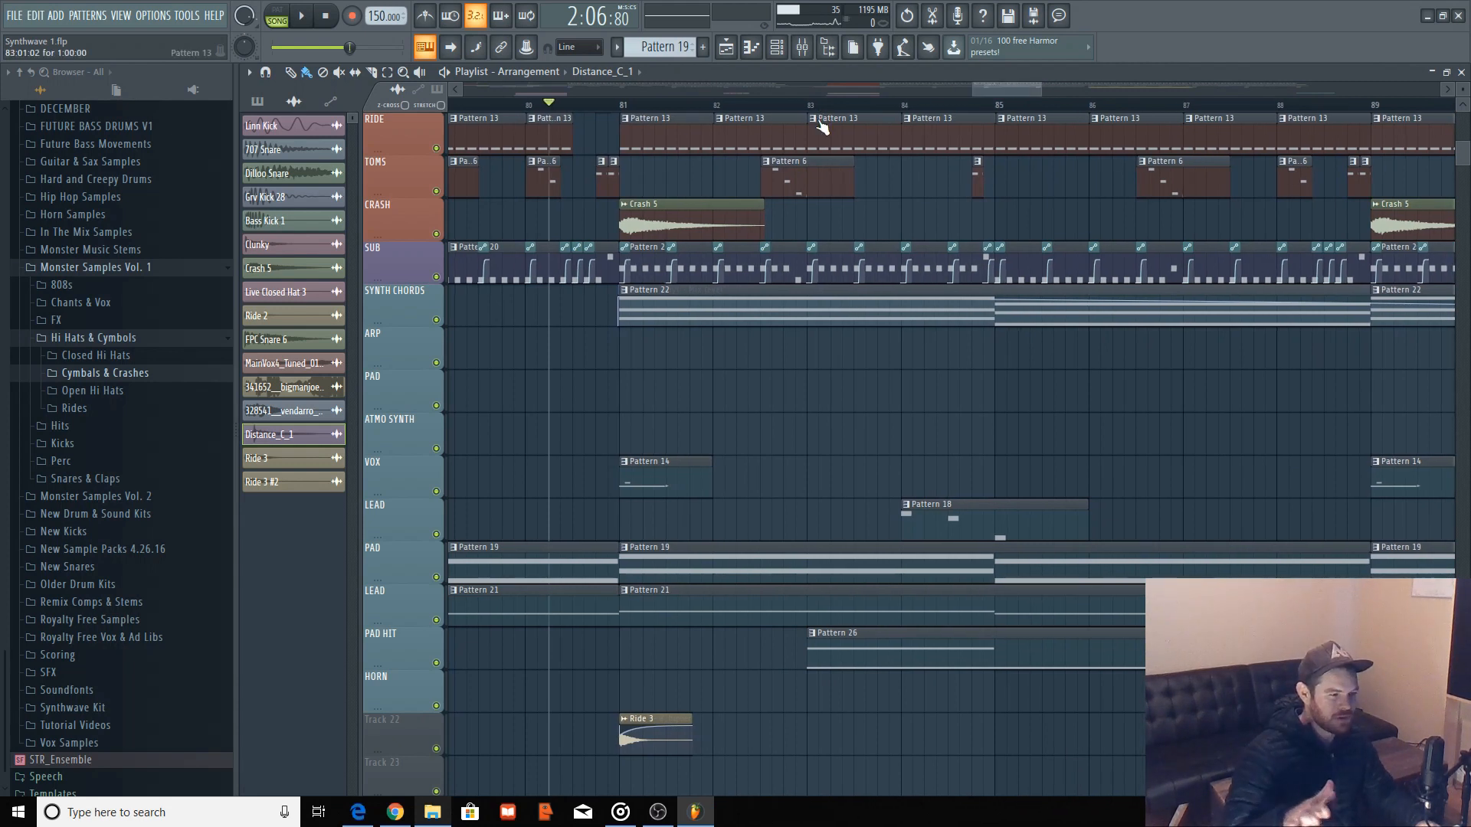
left_click(610, 104)
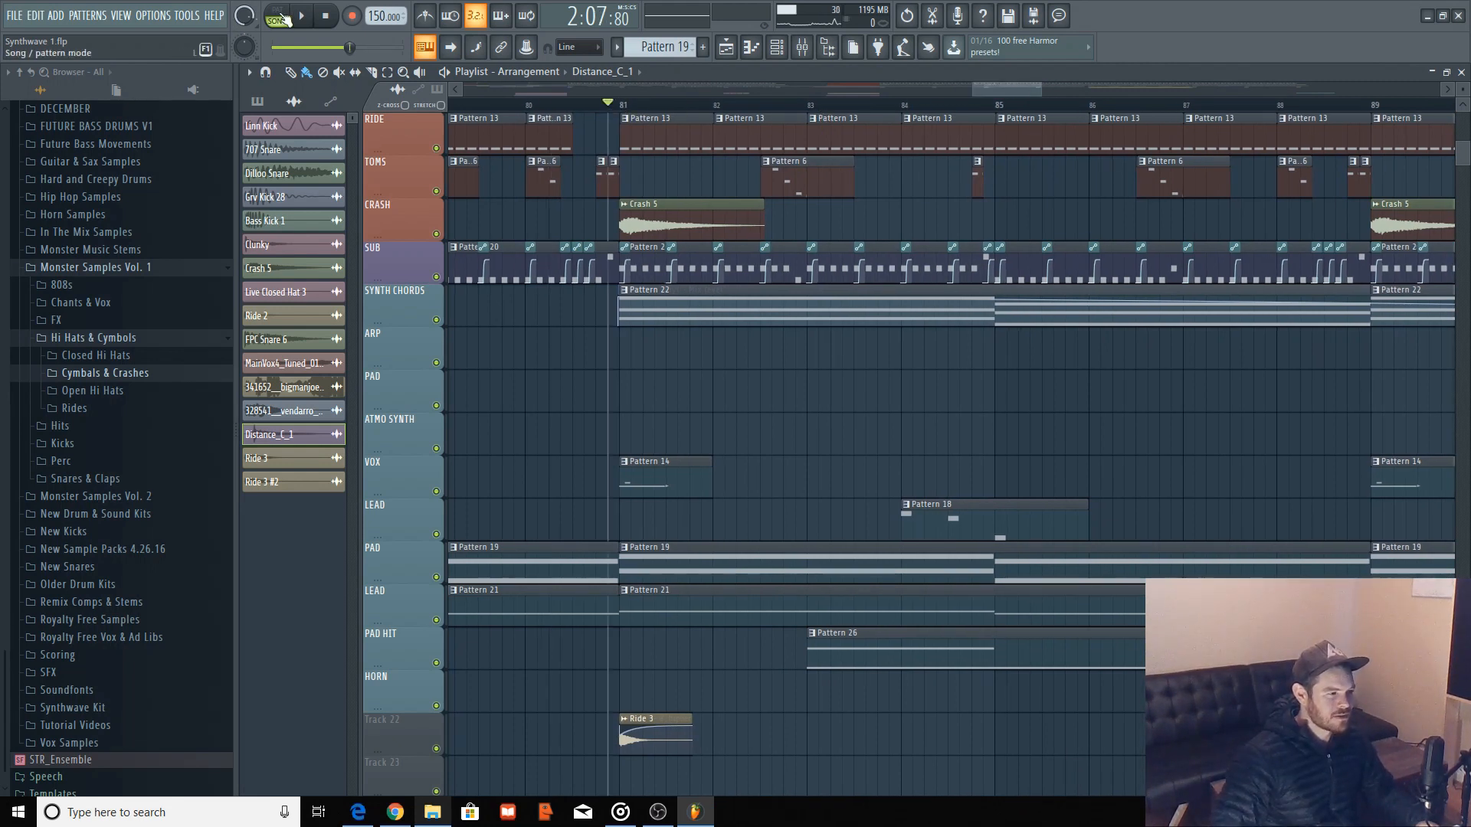
key("space")
left_click_drag(1043, 90, 1133, 86)
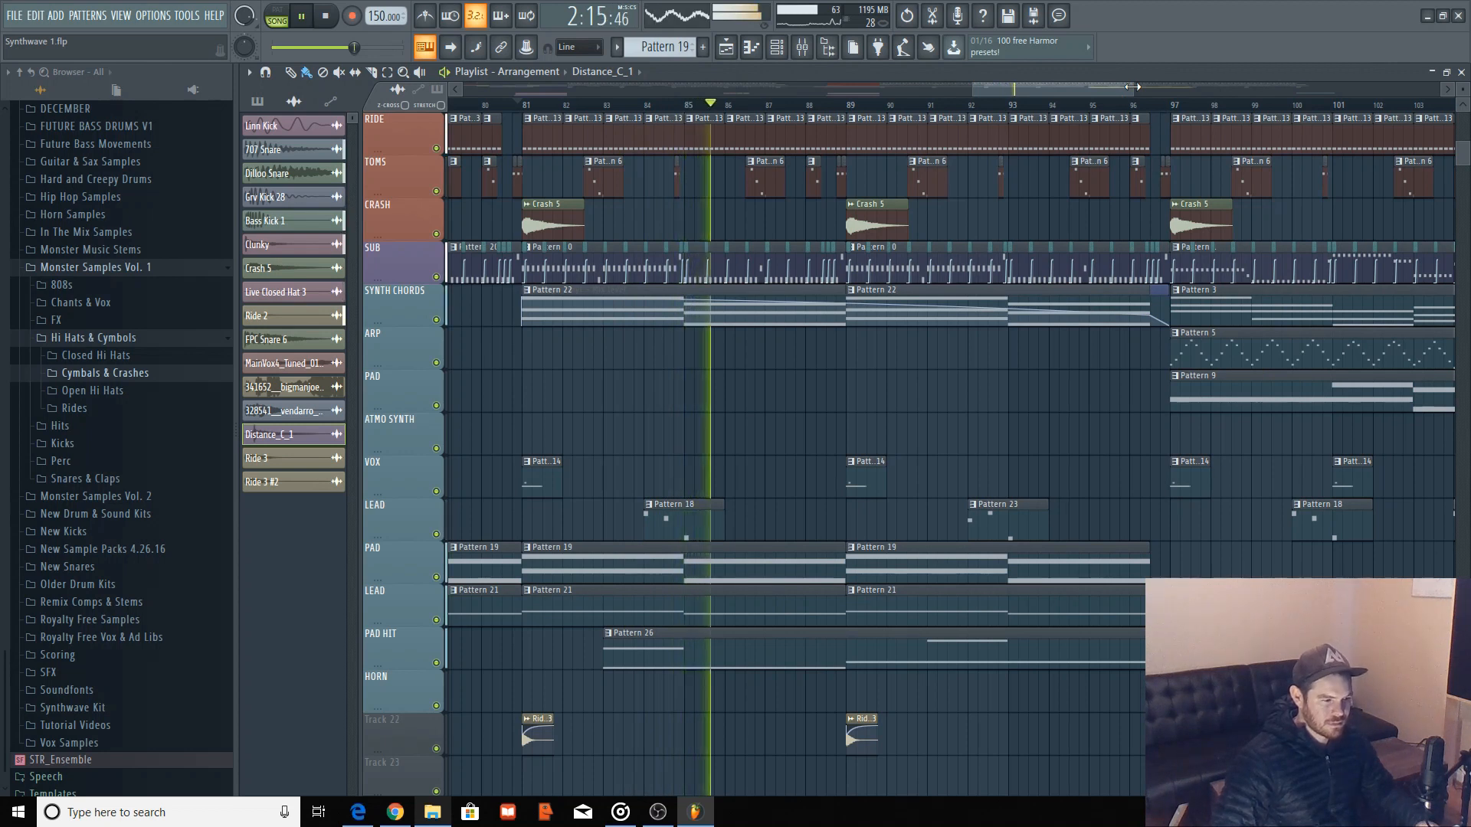
left_click(328, 20)
Examine the section at bar 97 down to the ride clips and play the full arrangement from just before it.
left_click_drag(1121, 90, 1165, 91)
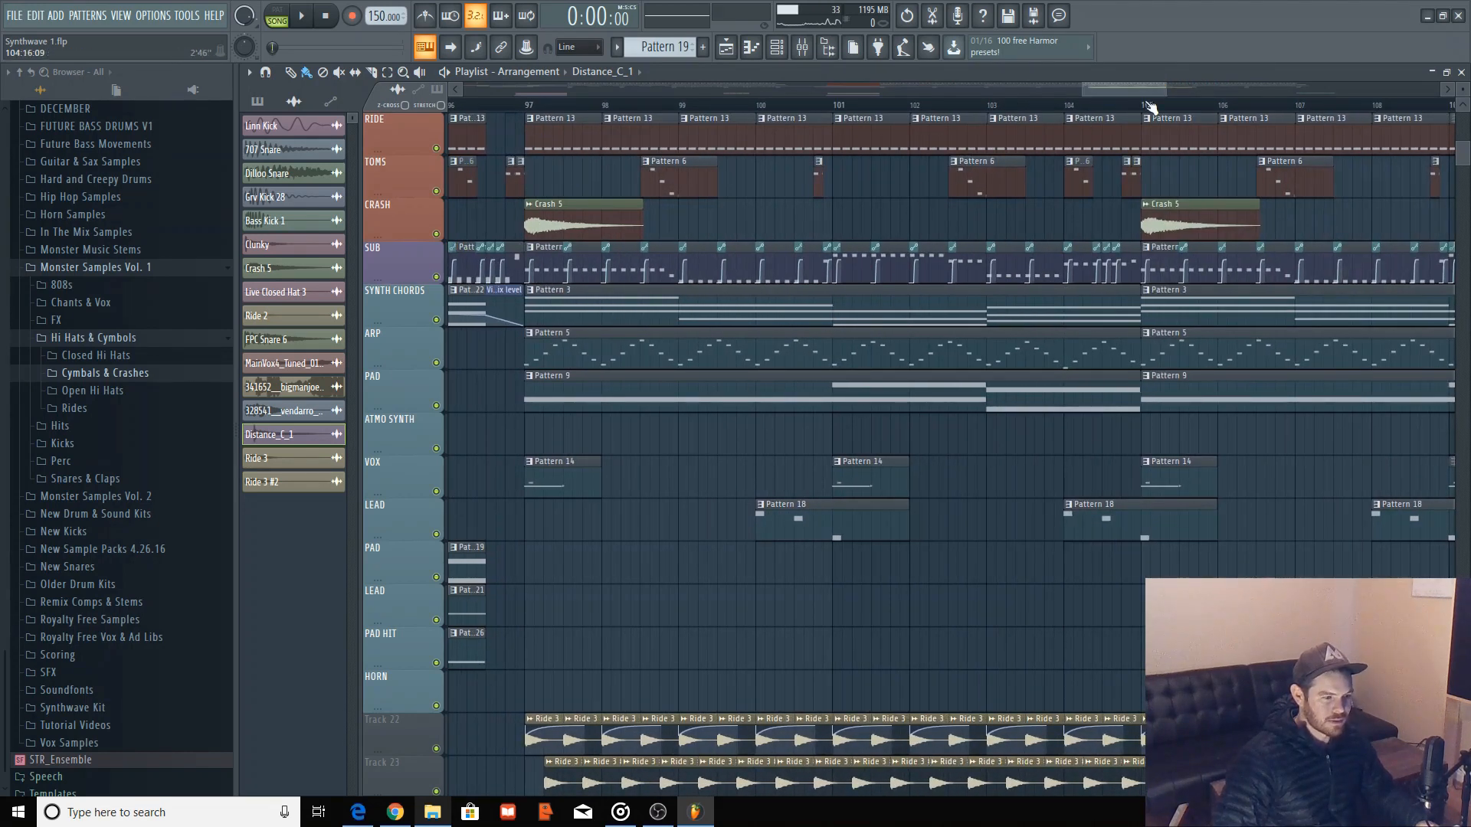
left_click_drag(1163, 89, 1186, 89)
scroll(808, 485, "down", 5)
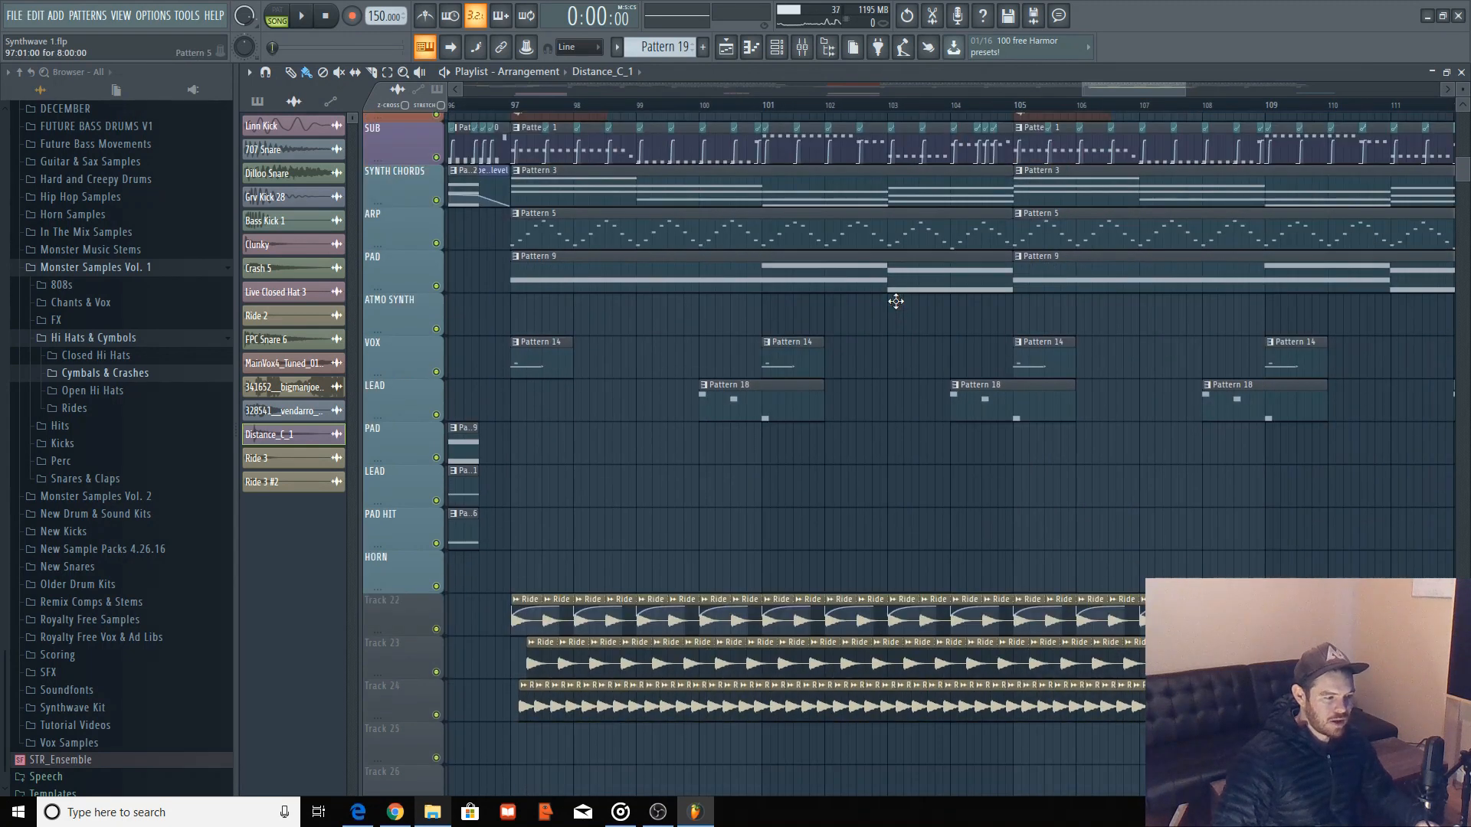
scroll(808, 485, "down", 1)
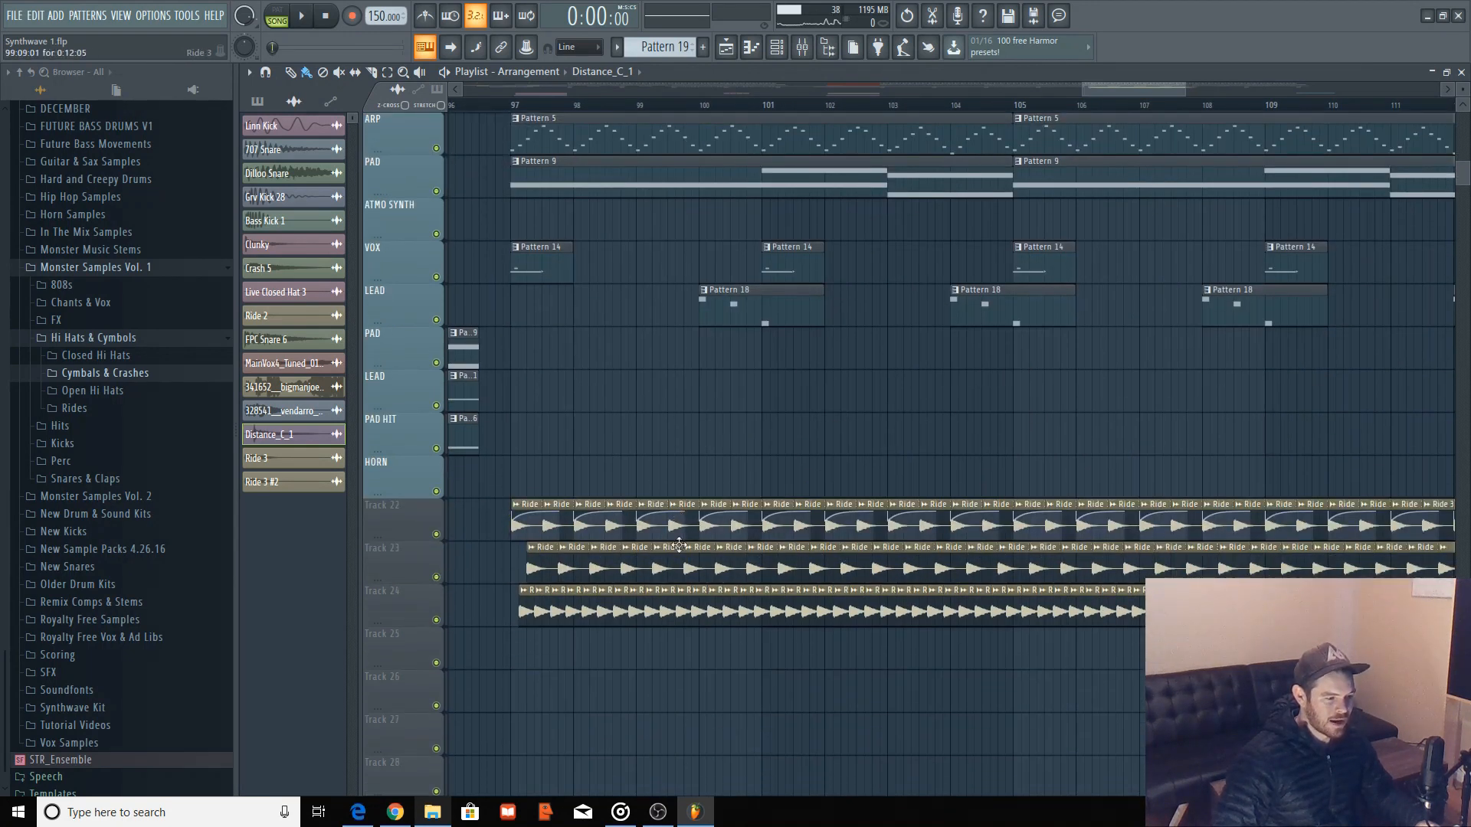
left_click(495, 106)
left_click(311, 23)
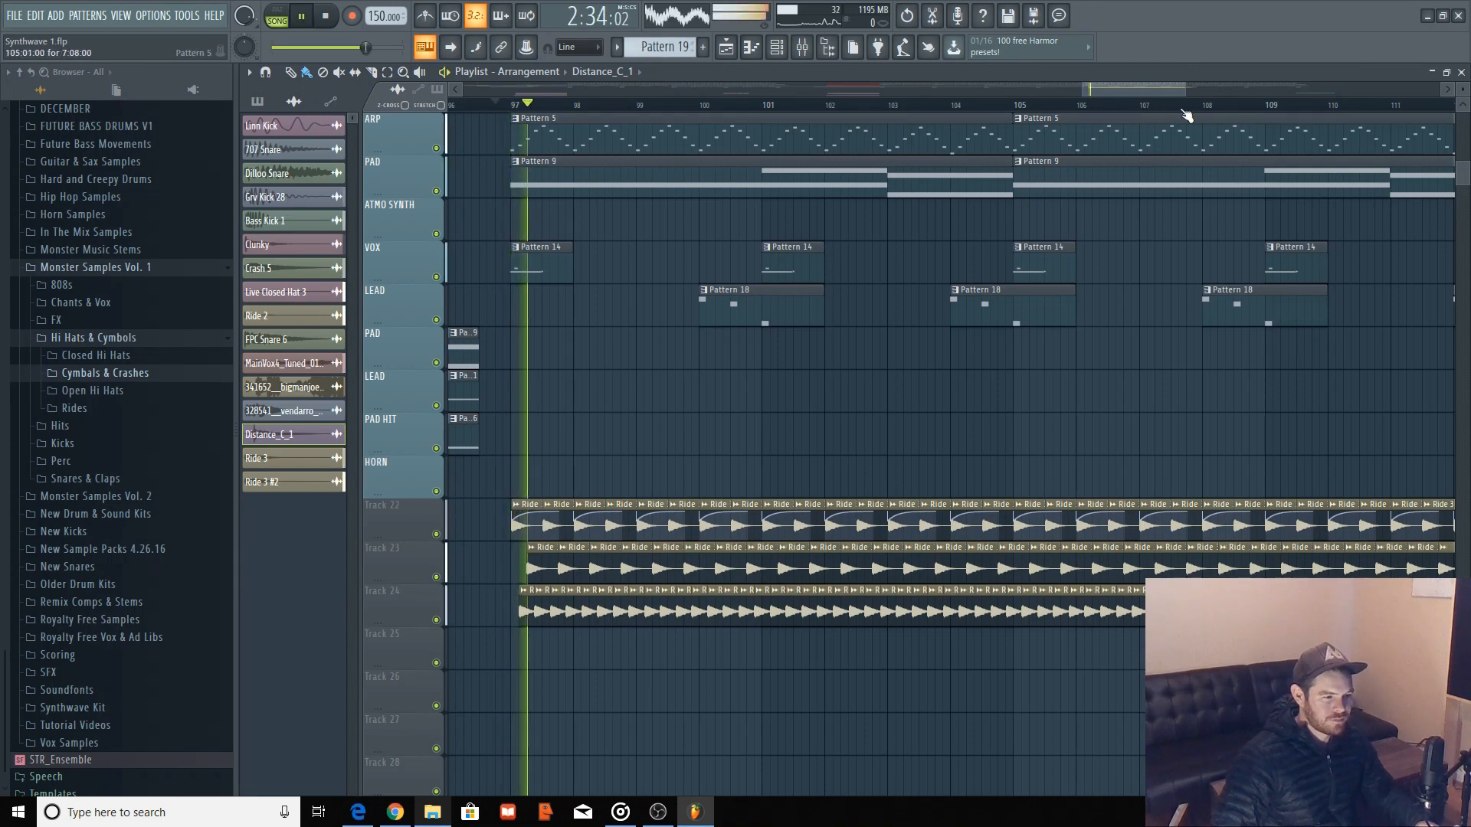
left_click_drag(1186, 90, 1230, 92)
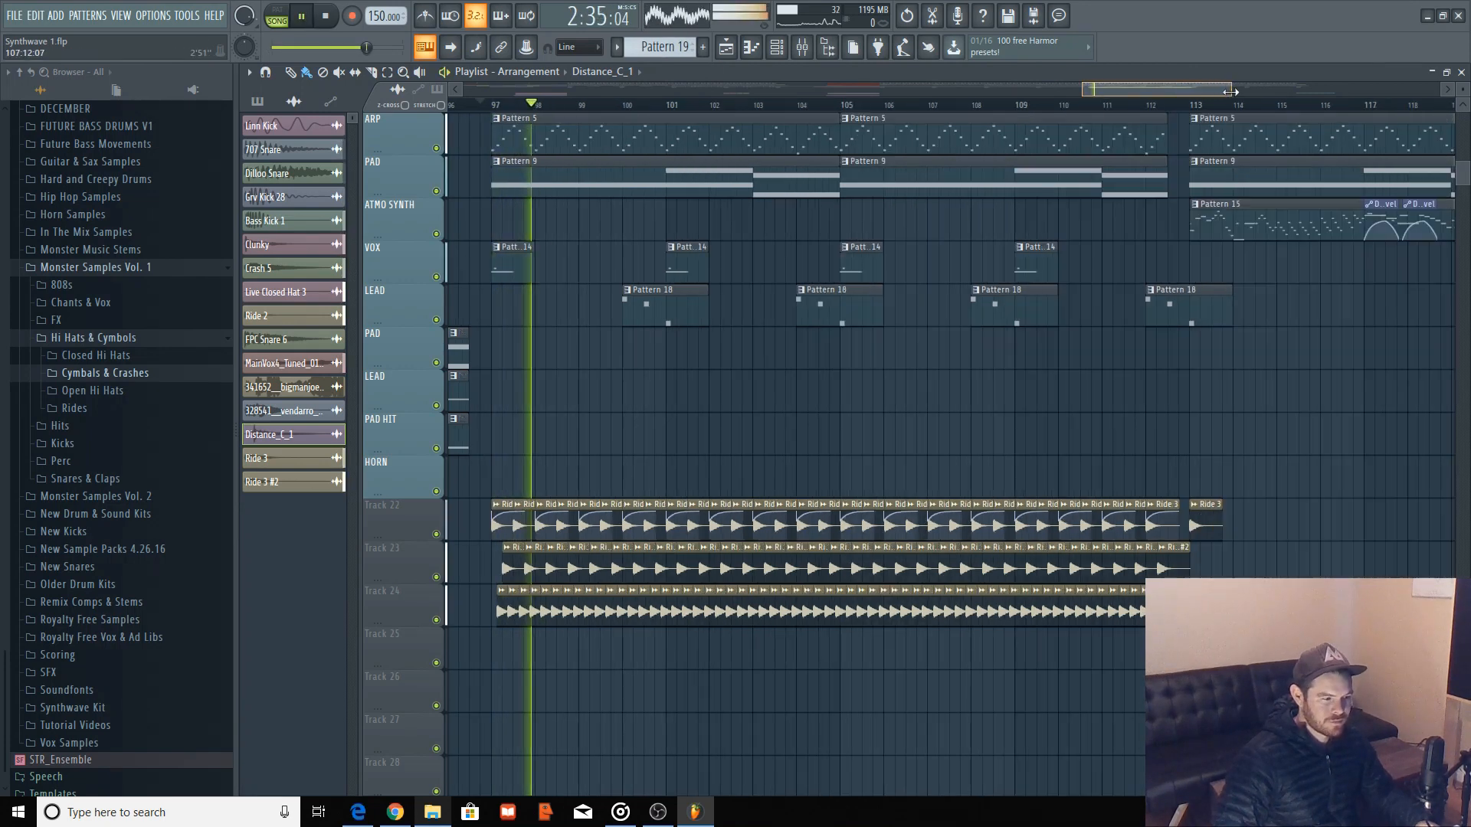
Isolate the ride clips on Tracks 22, 23 and 24 during playback to hear them together, then stop.
right_click(437, 535)
left_click(437, 578)
left_click(437, 620)
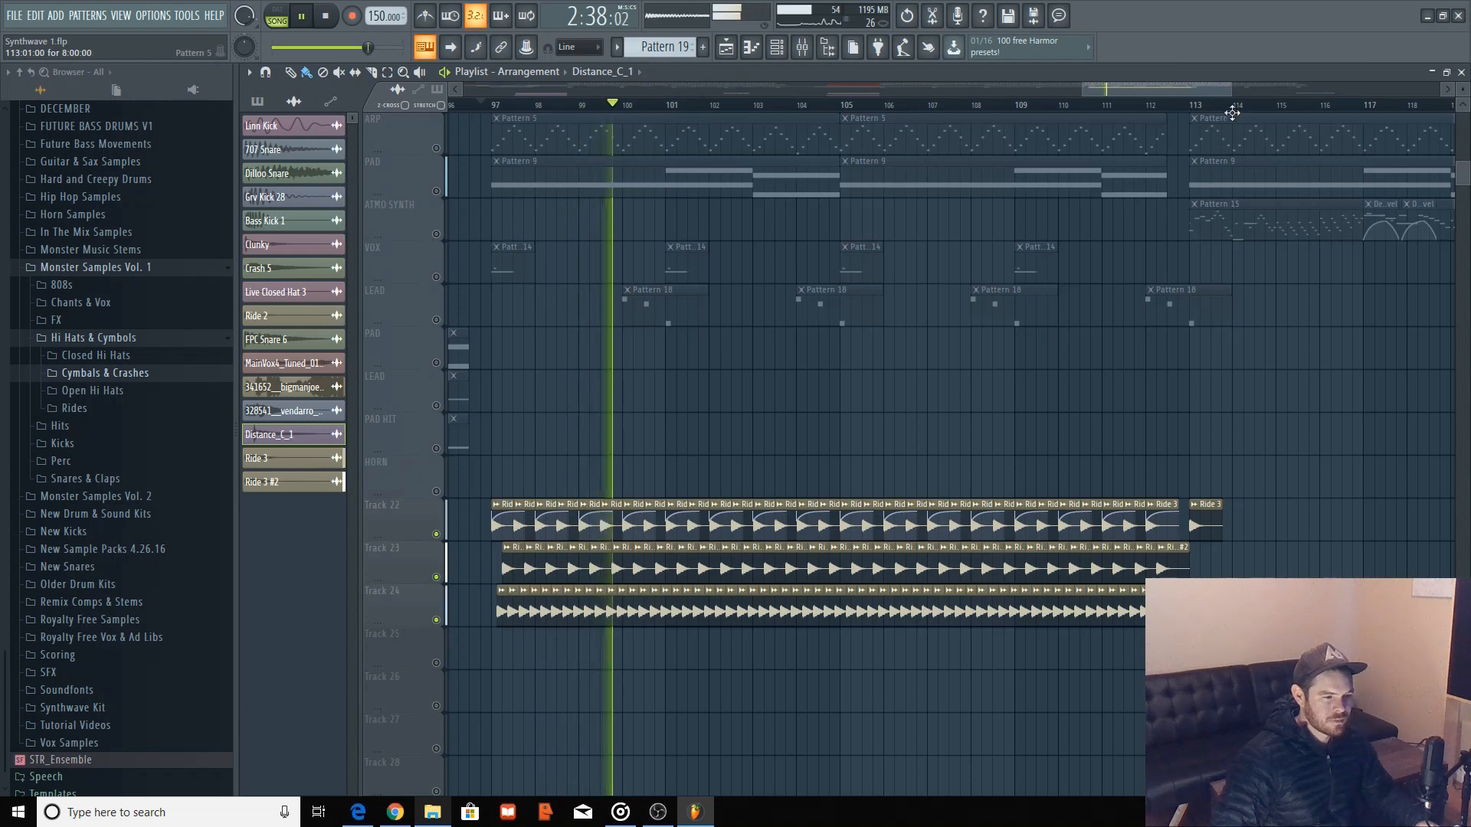
left_click_drag(1220, 91, 1201, 94)
scroll(1149, 360, "up", 4)
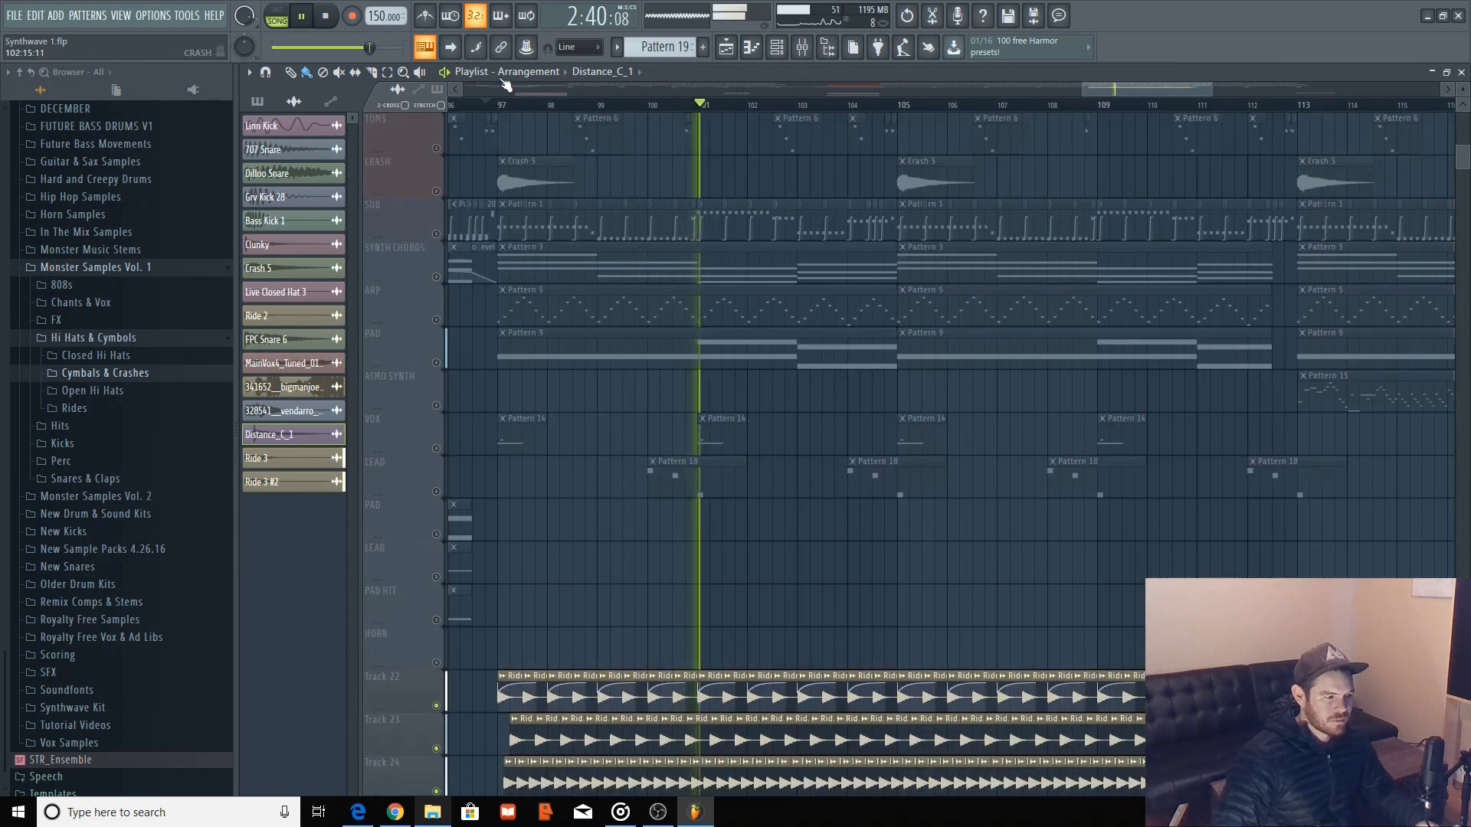
left_click(326, 17)
Move on to the section at bar 113, isolate the ATMO SYNTH track and play it from just before that bar.
scroll(1017, 263, "up", 1)
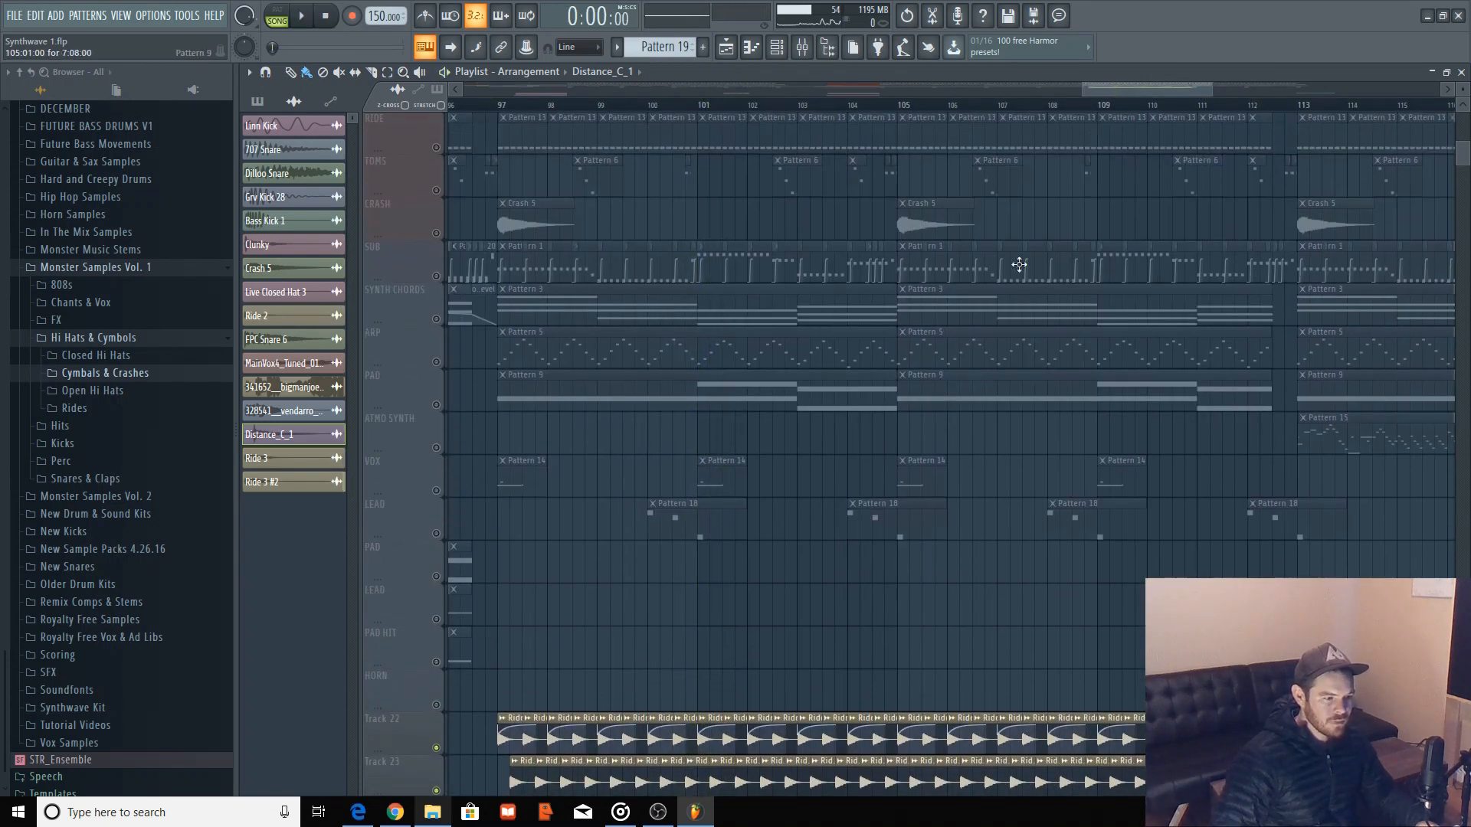
left_click(1142, 107)
left_click_drag(1150, 91, 1228, 92)
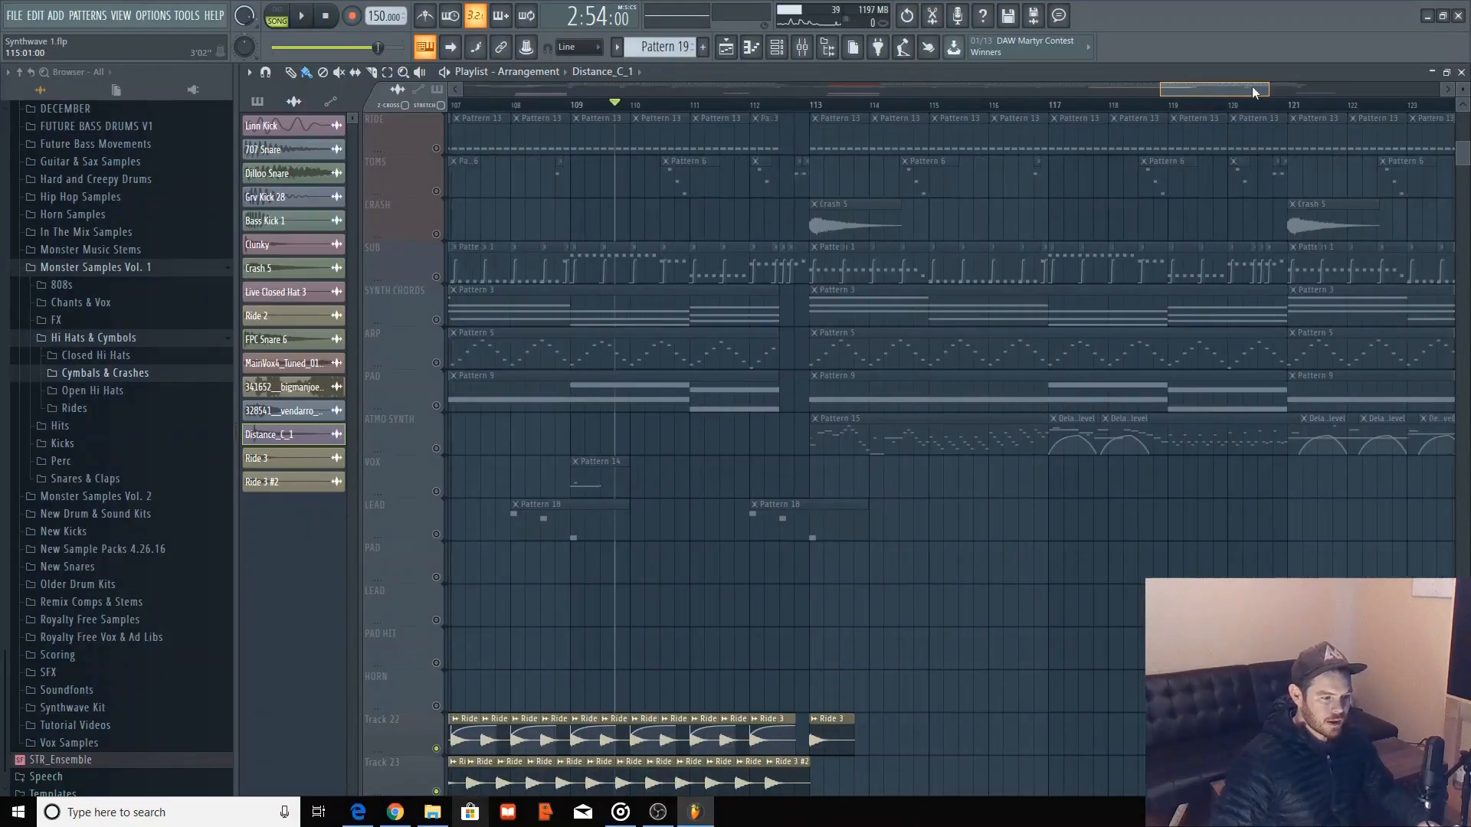
left_click_drag(1276, 90, 1230, 86)
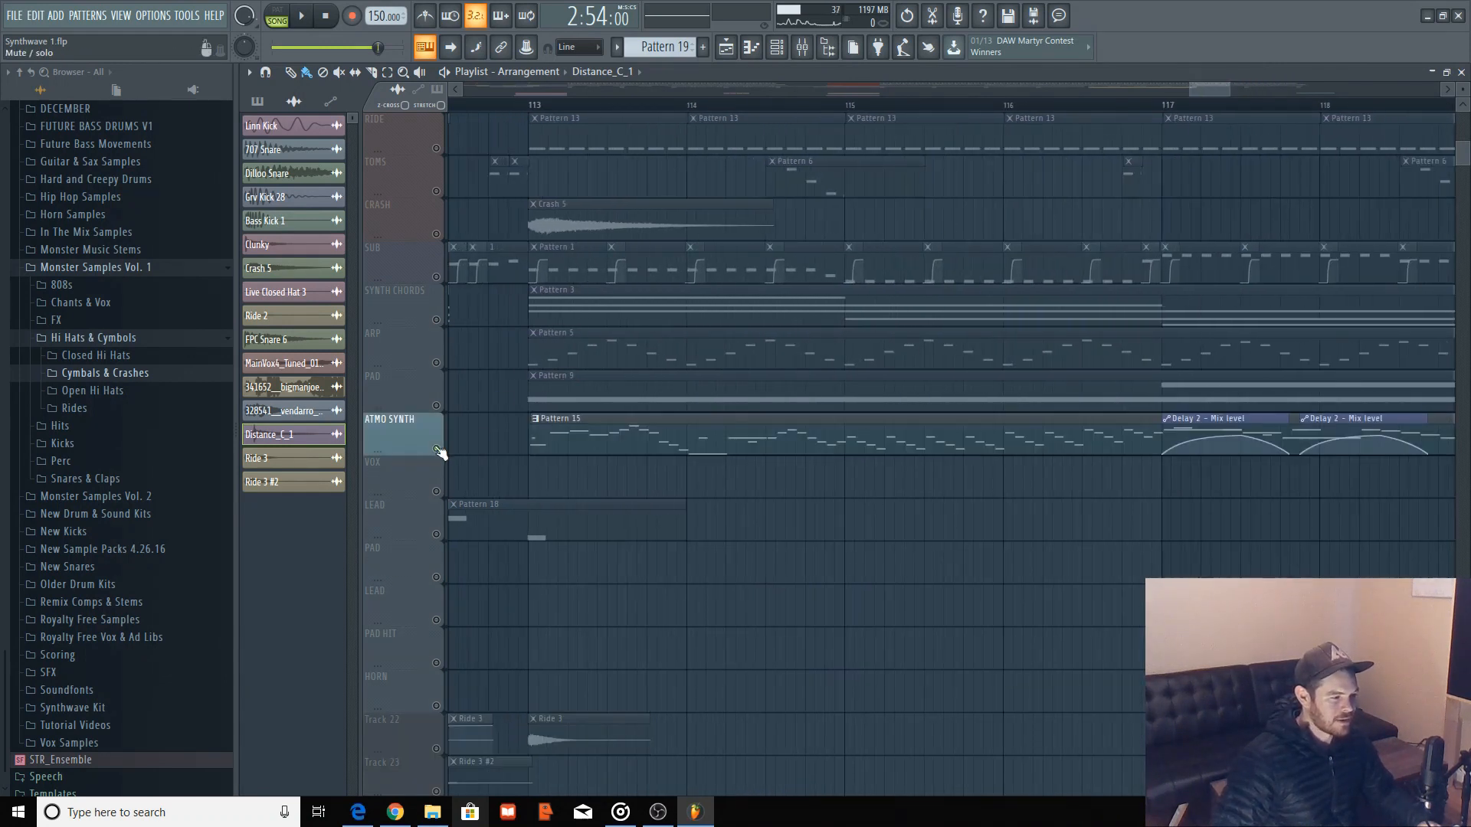
left_click(519, 104)
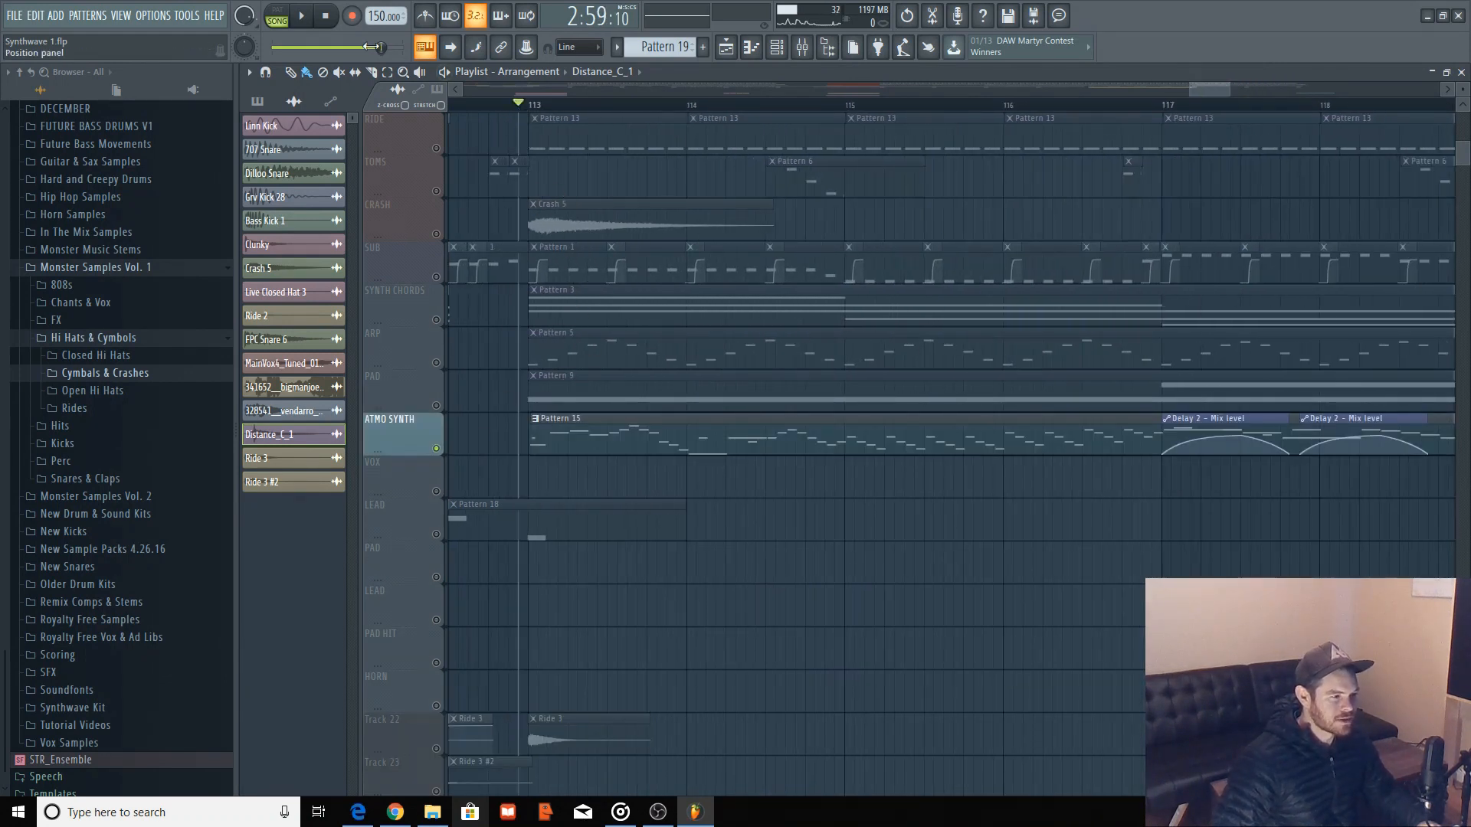
key("space")
Set the channel rack filter to All, look through the channels down to the end of the list, and return to the playlist.
key("F5")
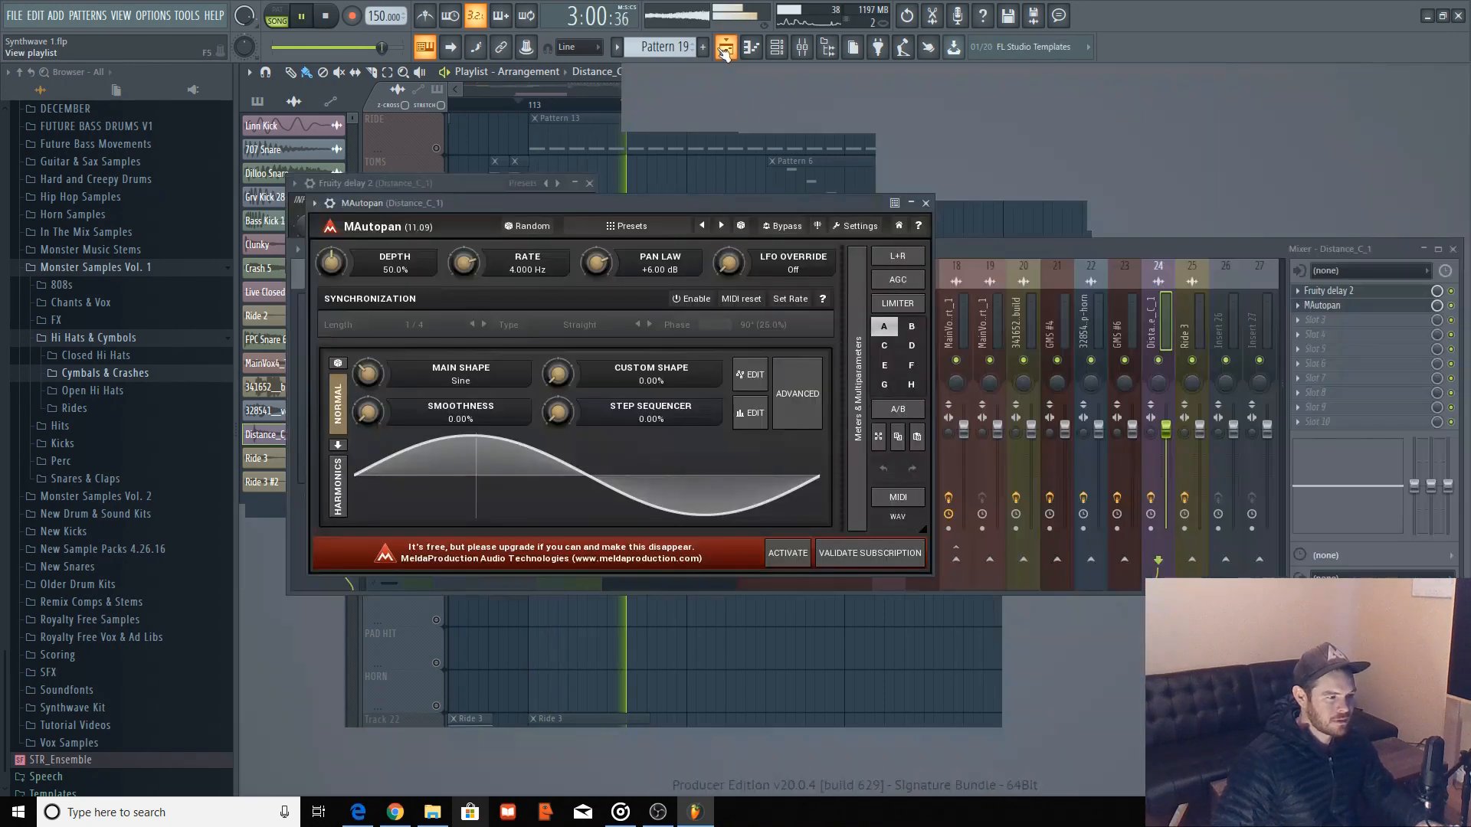
left_click(346, 74)
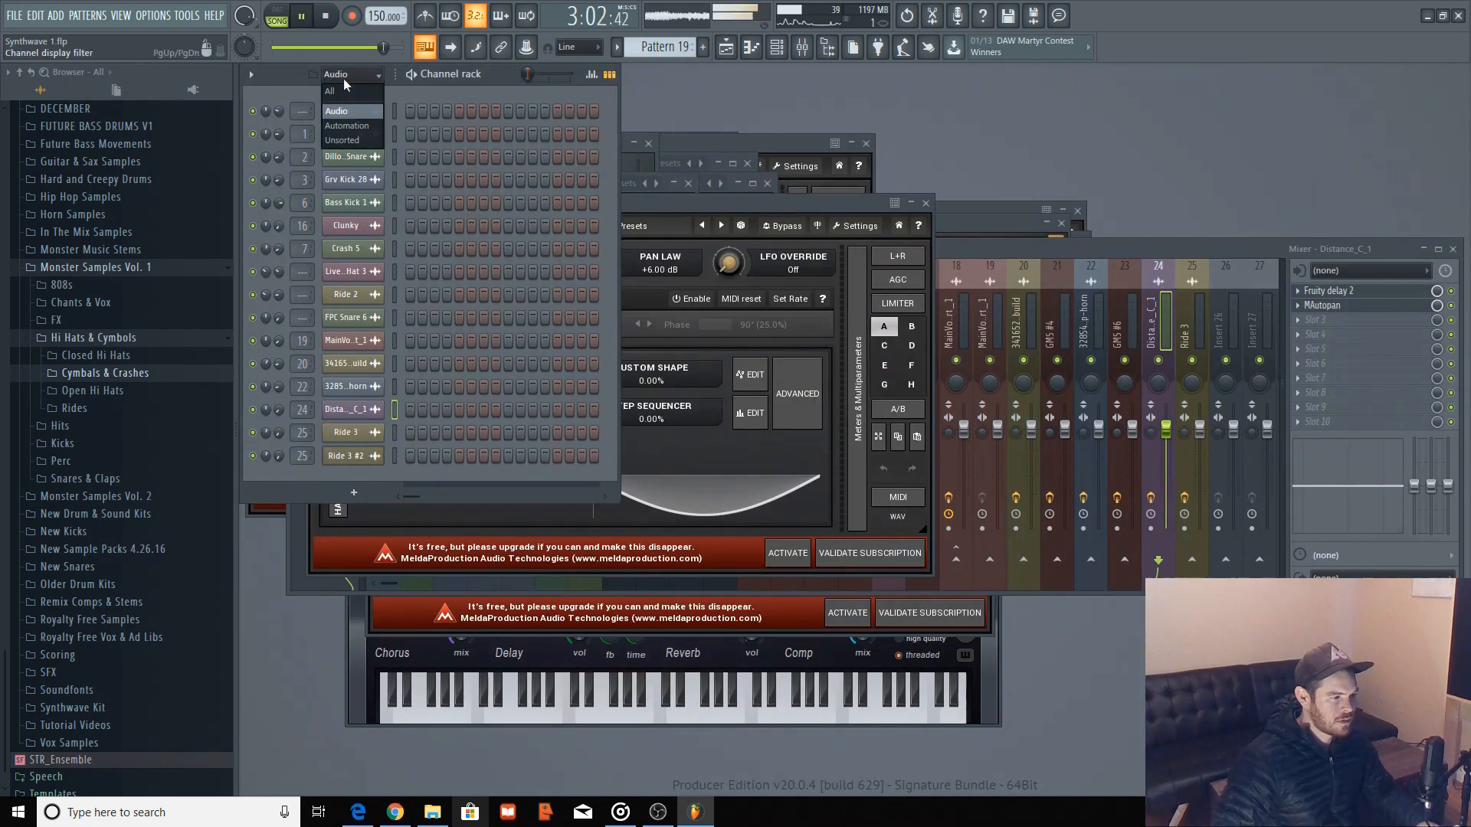
left_click(354, 91)
scroll(484, 246, "down", 12)
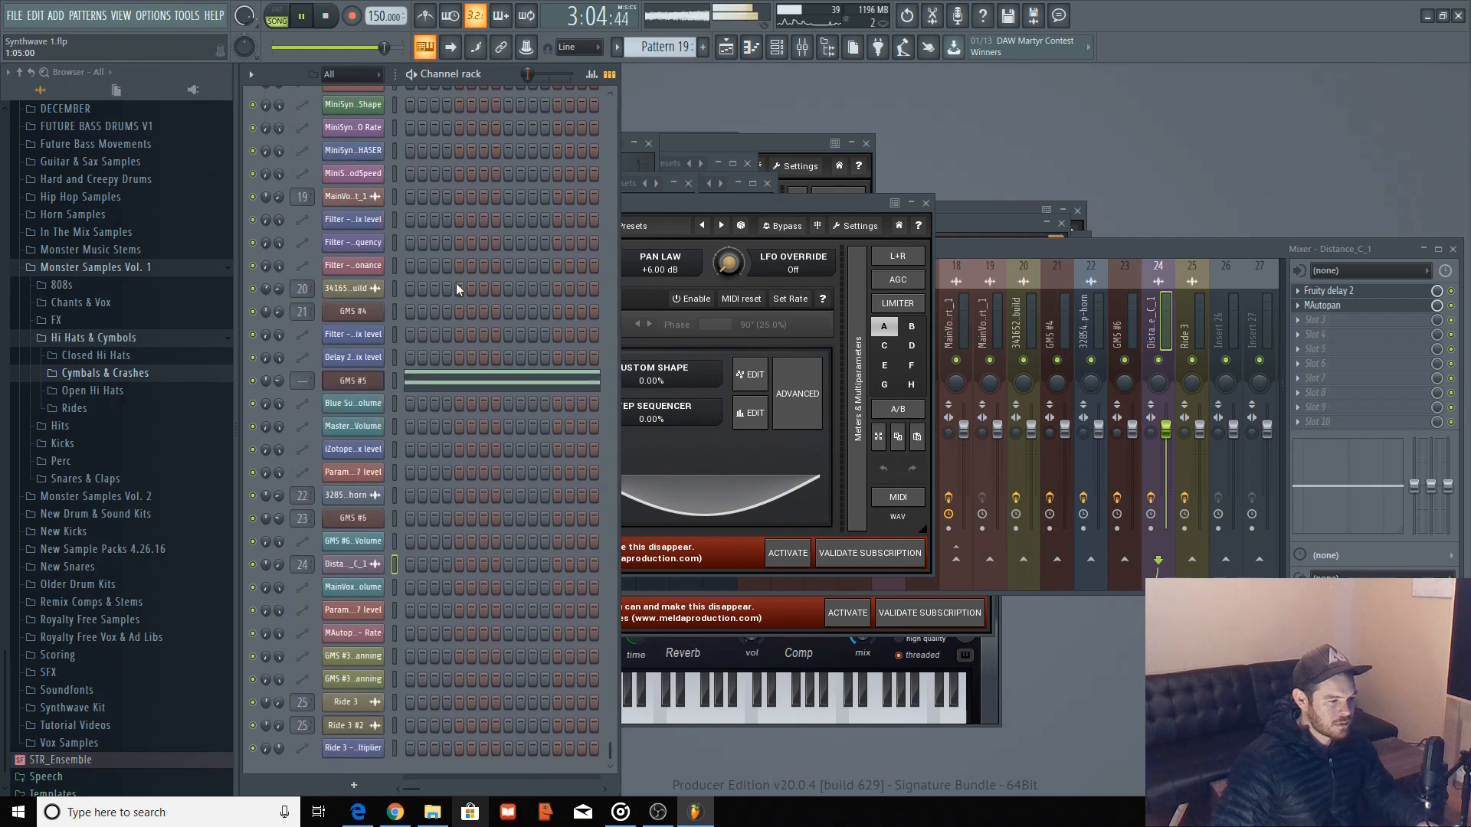
left_click(727, 47)
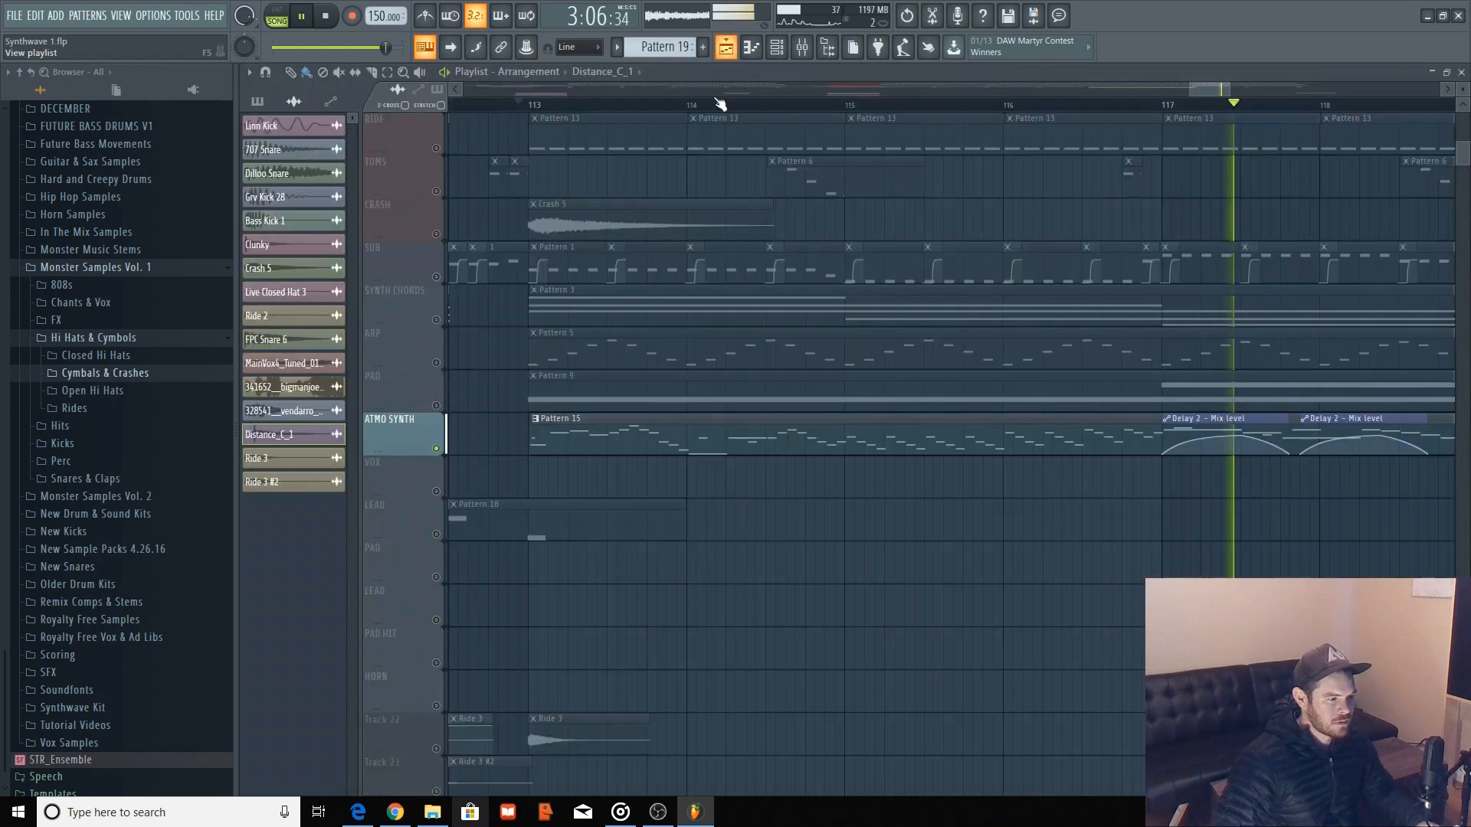
Select the ATMO SYNTH clip's Pattern 15, locate the channel that holds its notes in the channel rack, and stop playback.
left_click(612, 438)
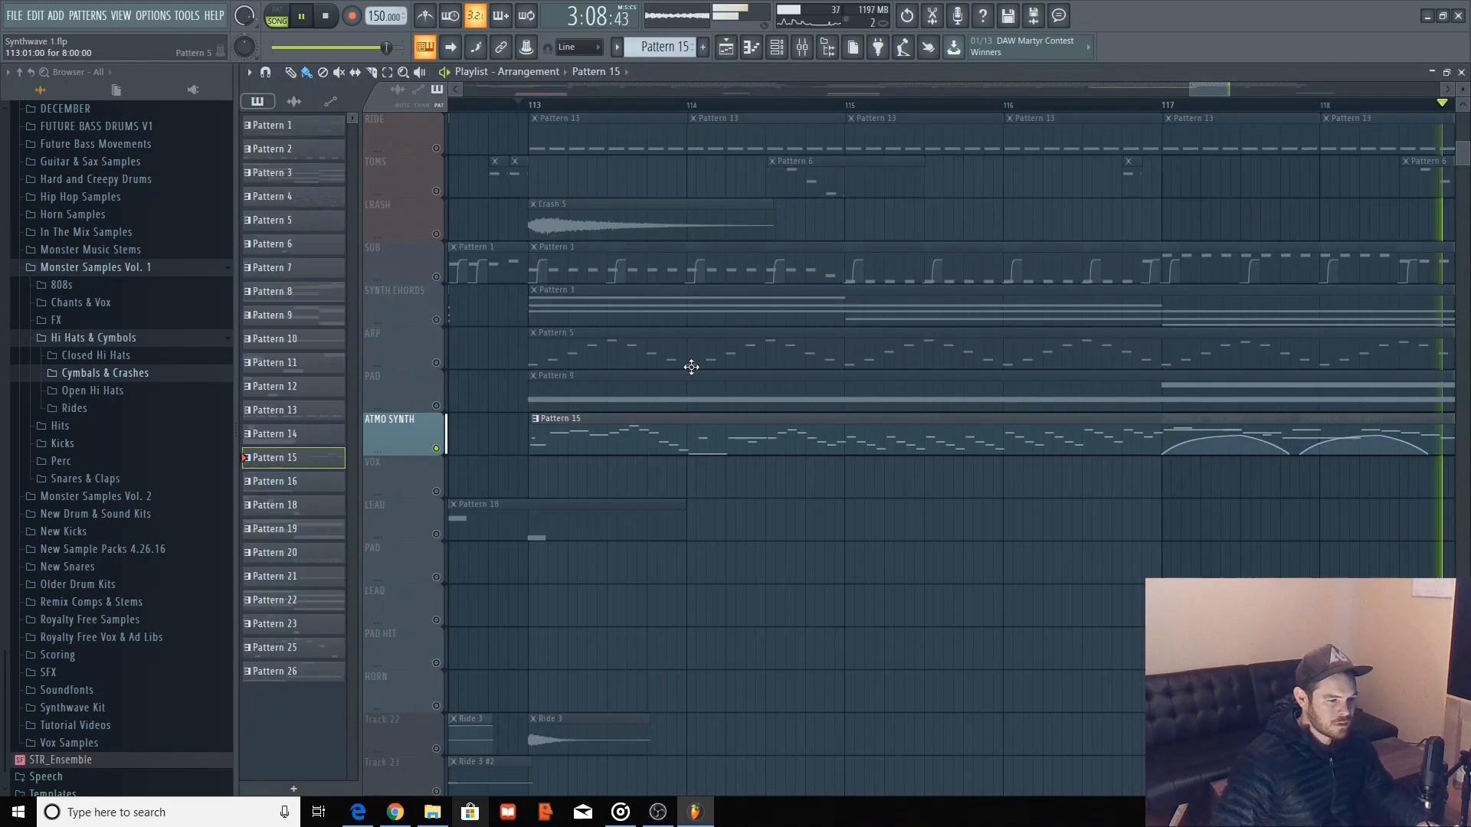
left_click(726, 47)
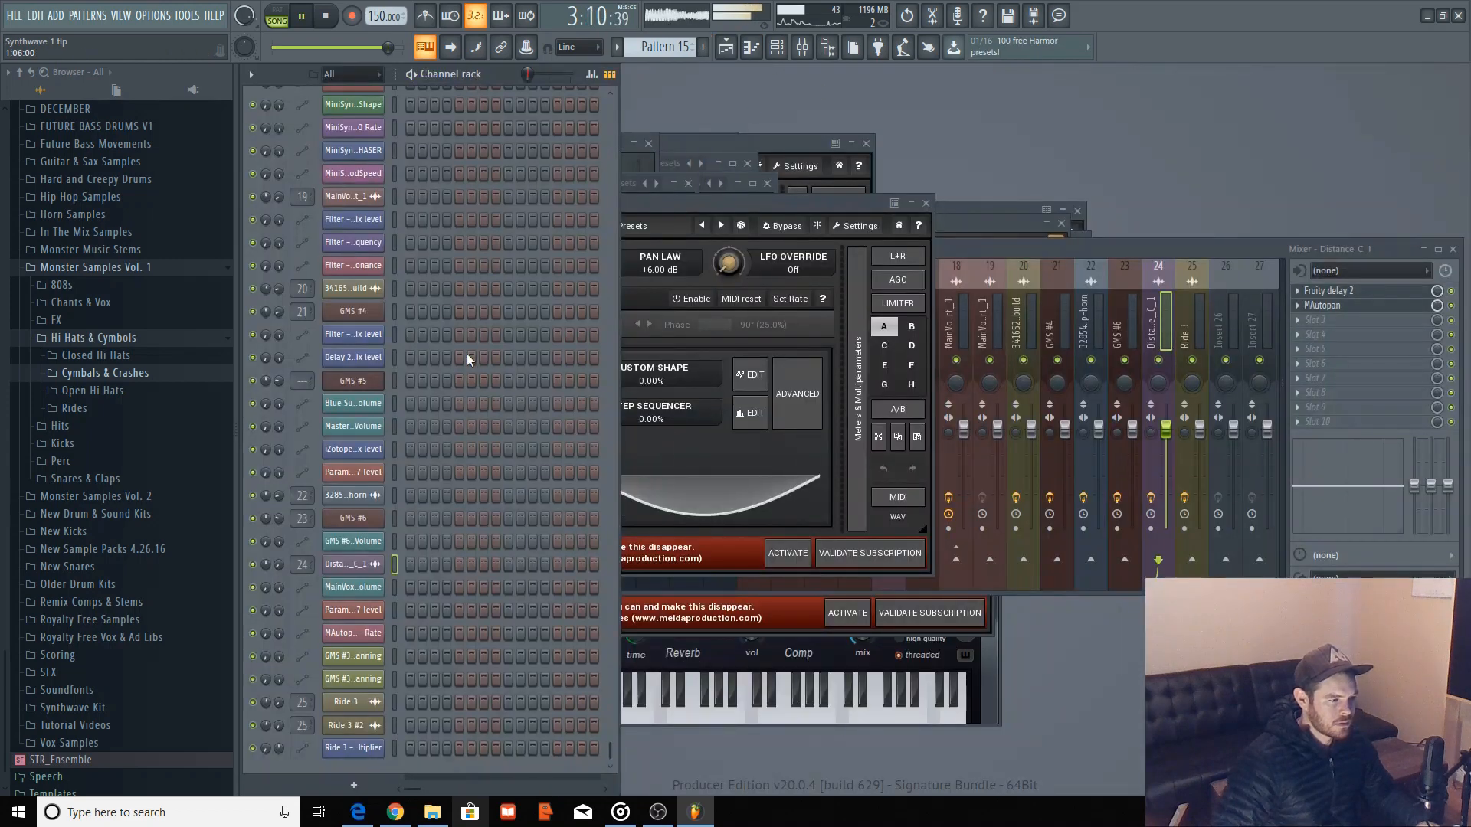
scroll(462, 375, "up", 10)
scroll(459, 329, "up", 3)
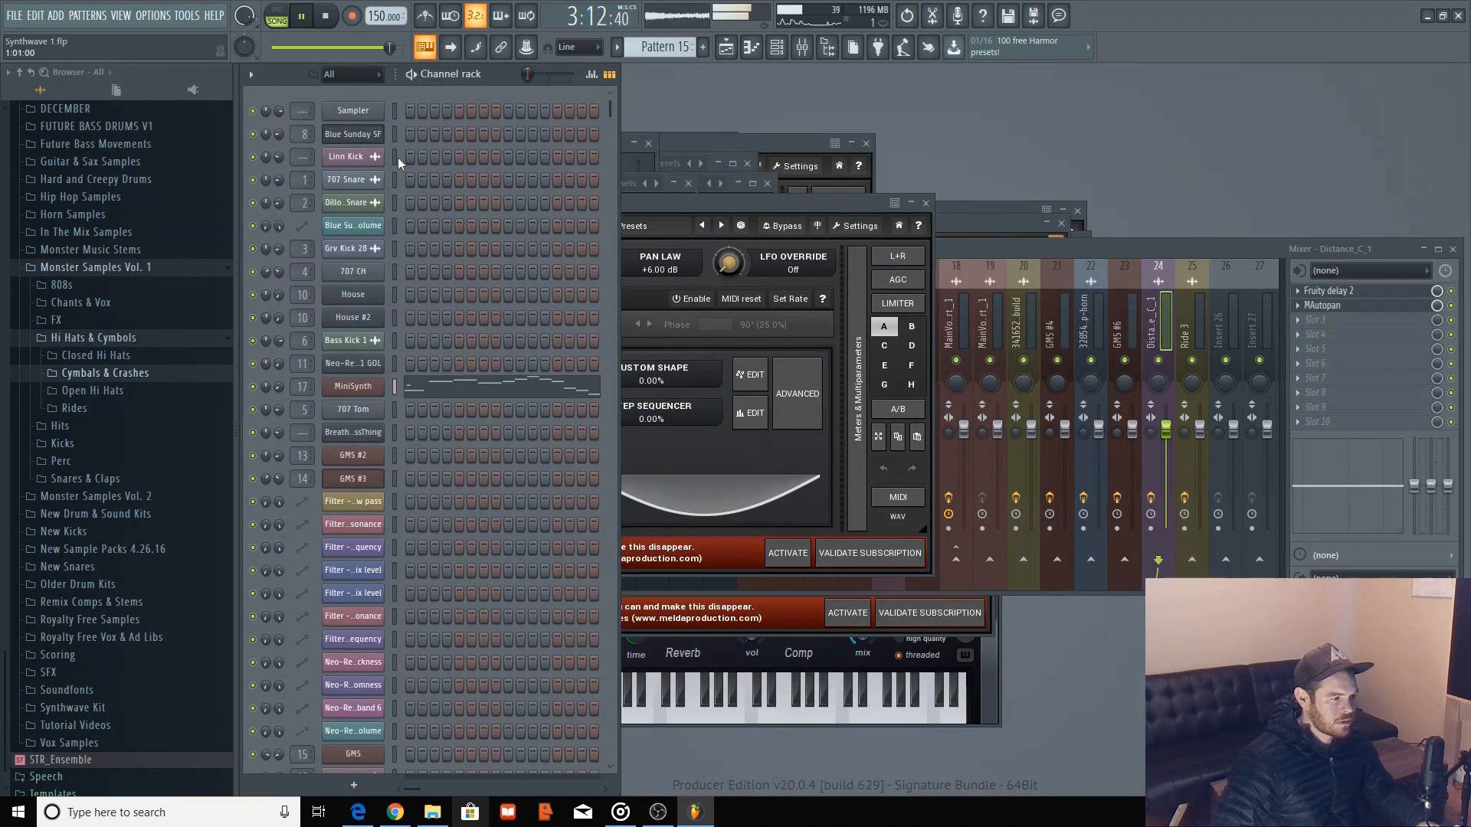
left_click(324, 16)
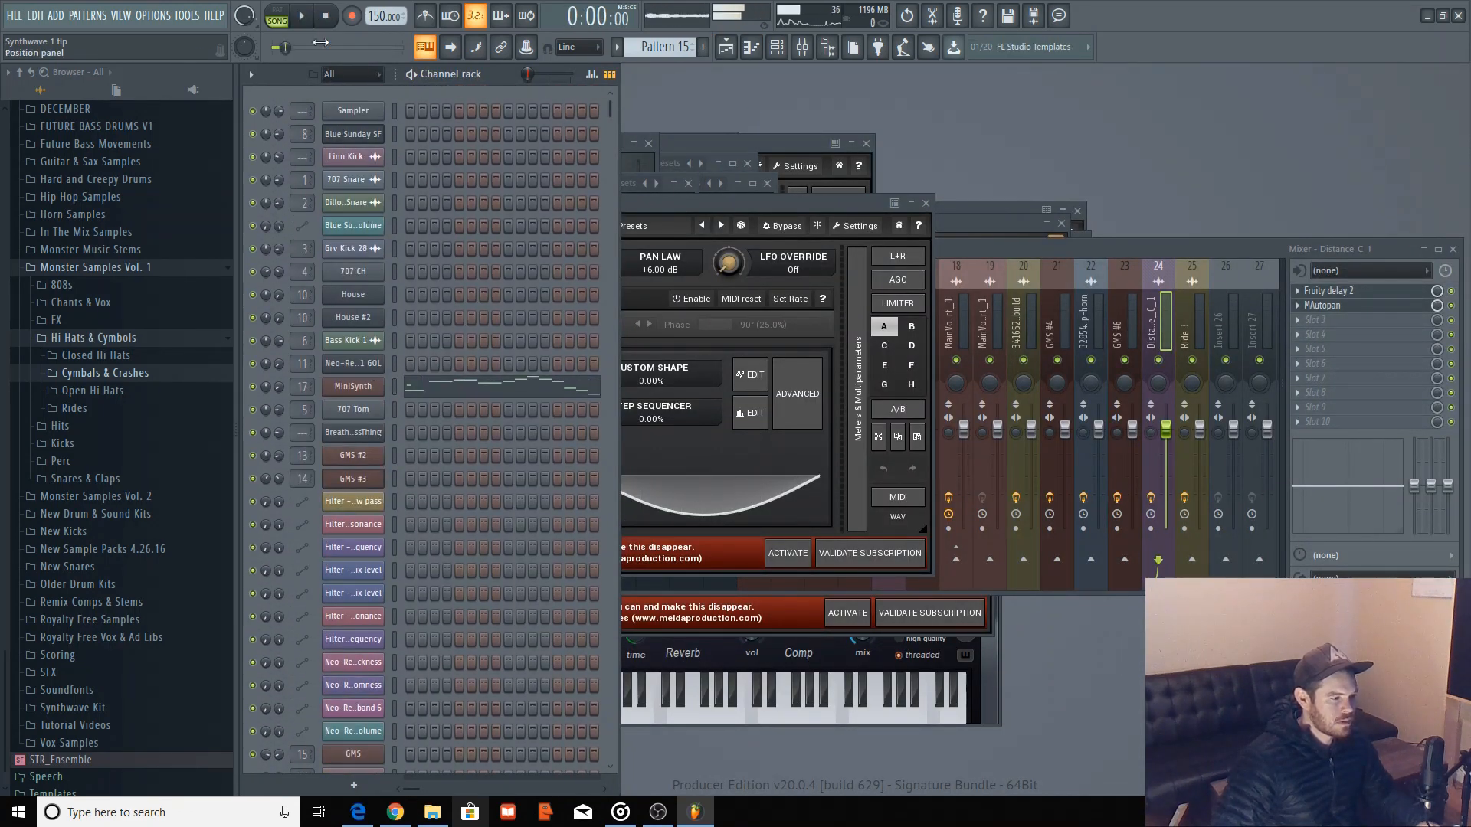
Open the MiniSynth instrument and examine its Oscillator settings and its Delay and Chorus effects.
left_click(357, 391)
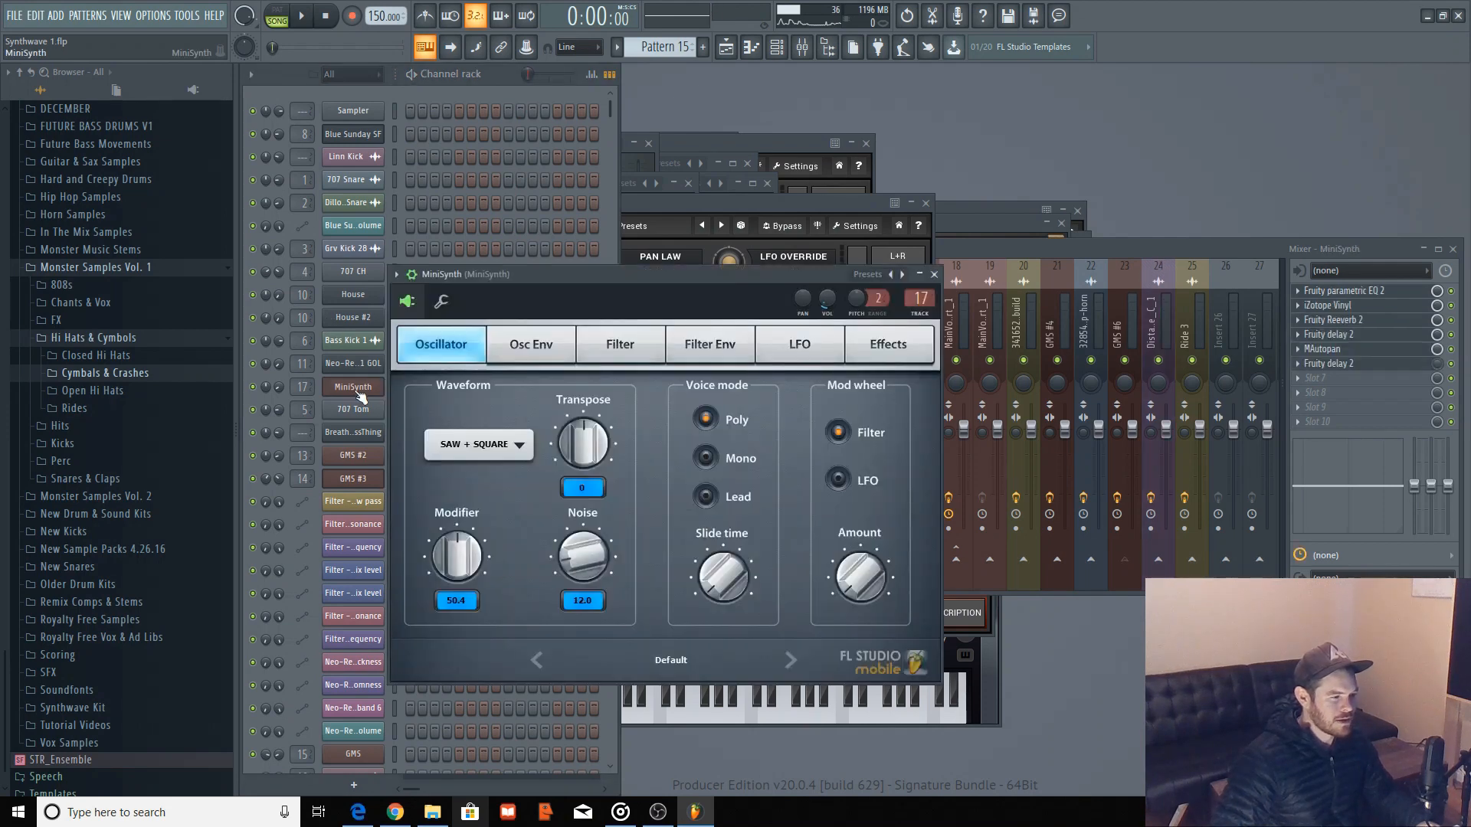
left_click_drag(592, 277, 590, 278)
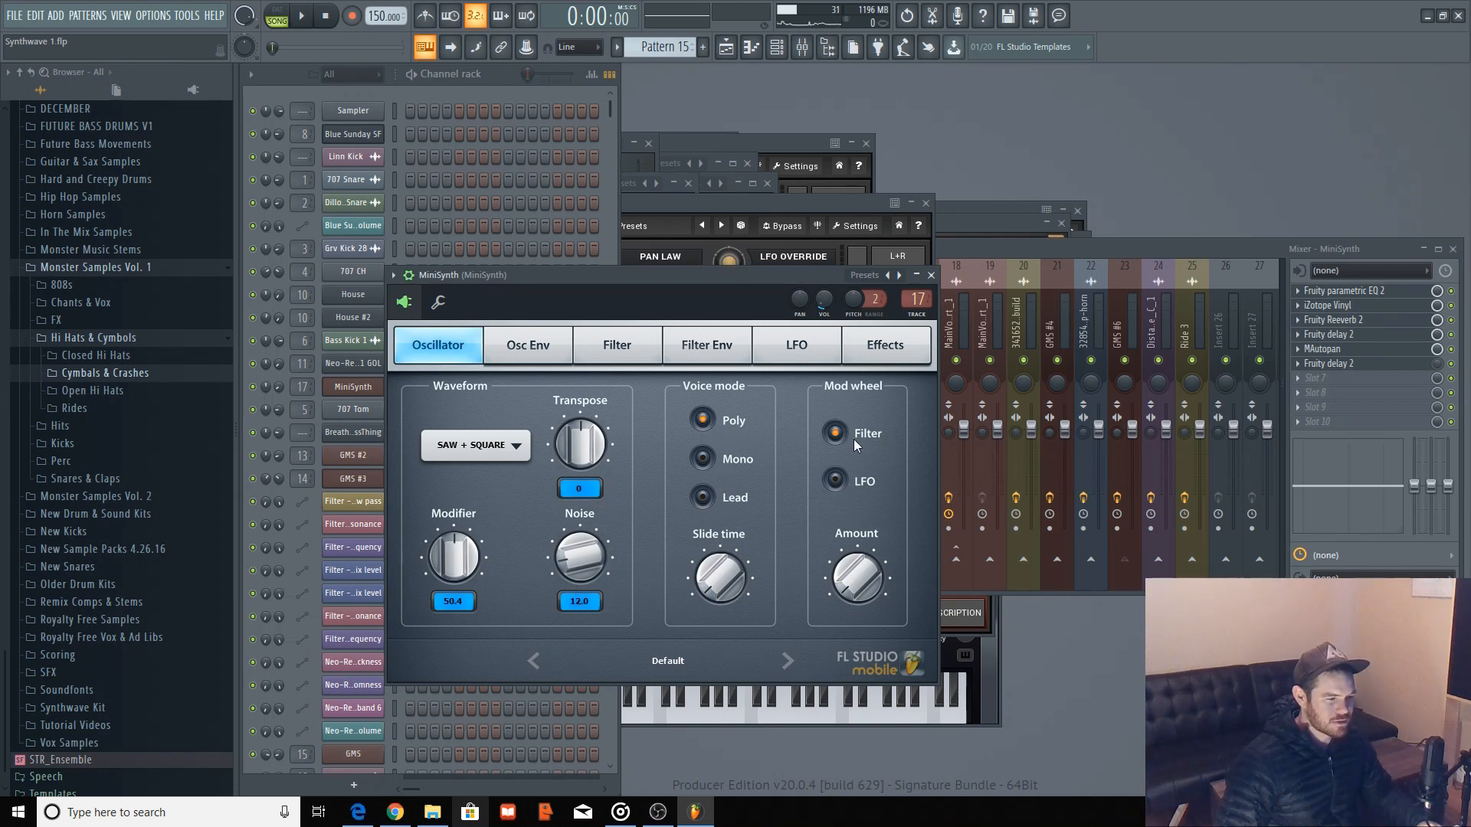
left_click(871, 351)
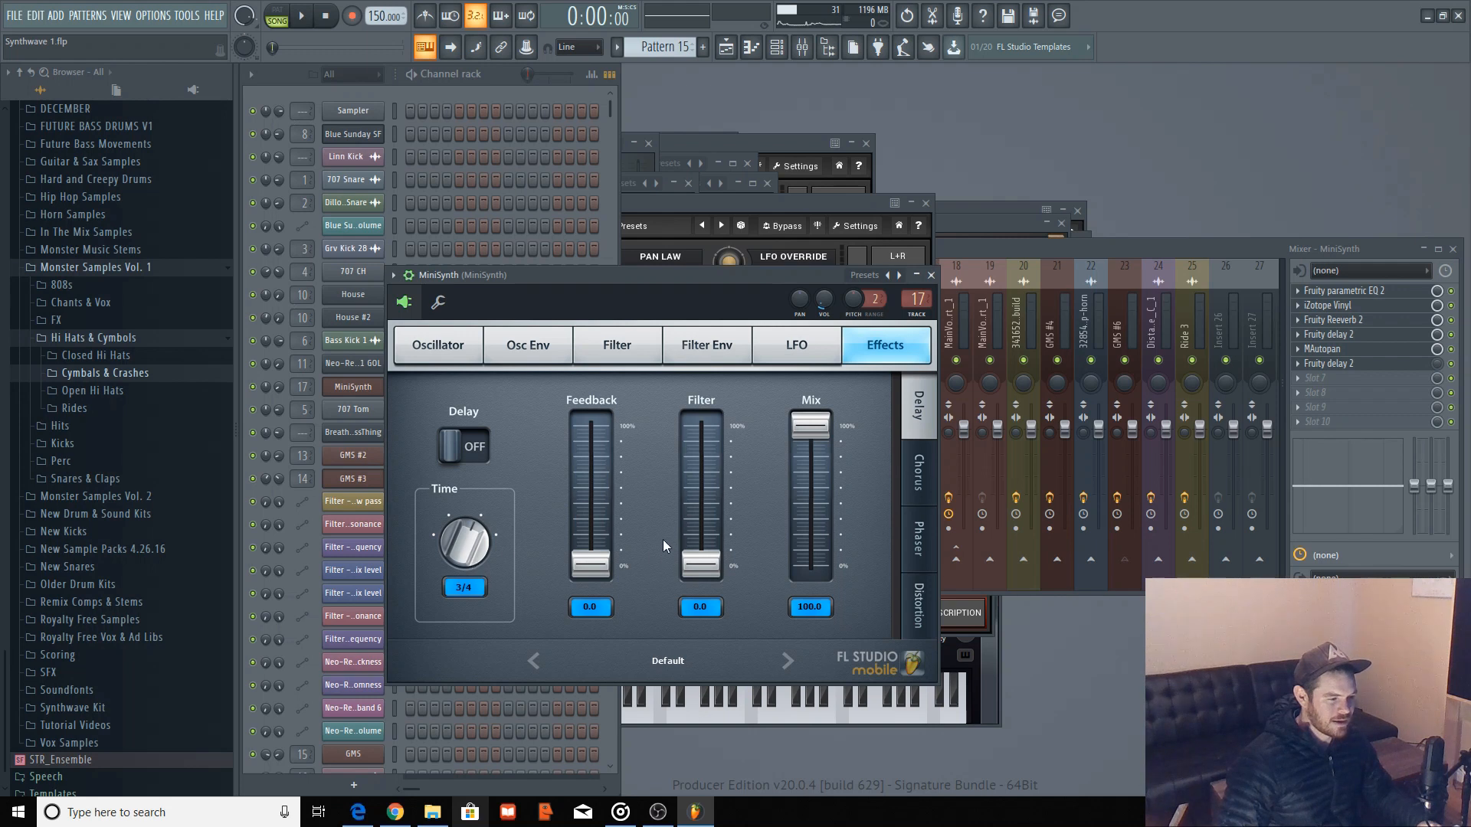
left_click(919, 474)
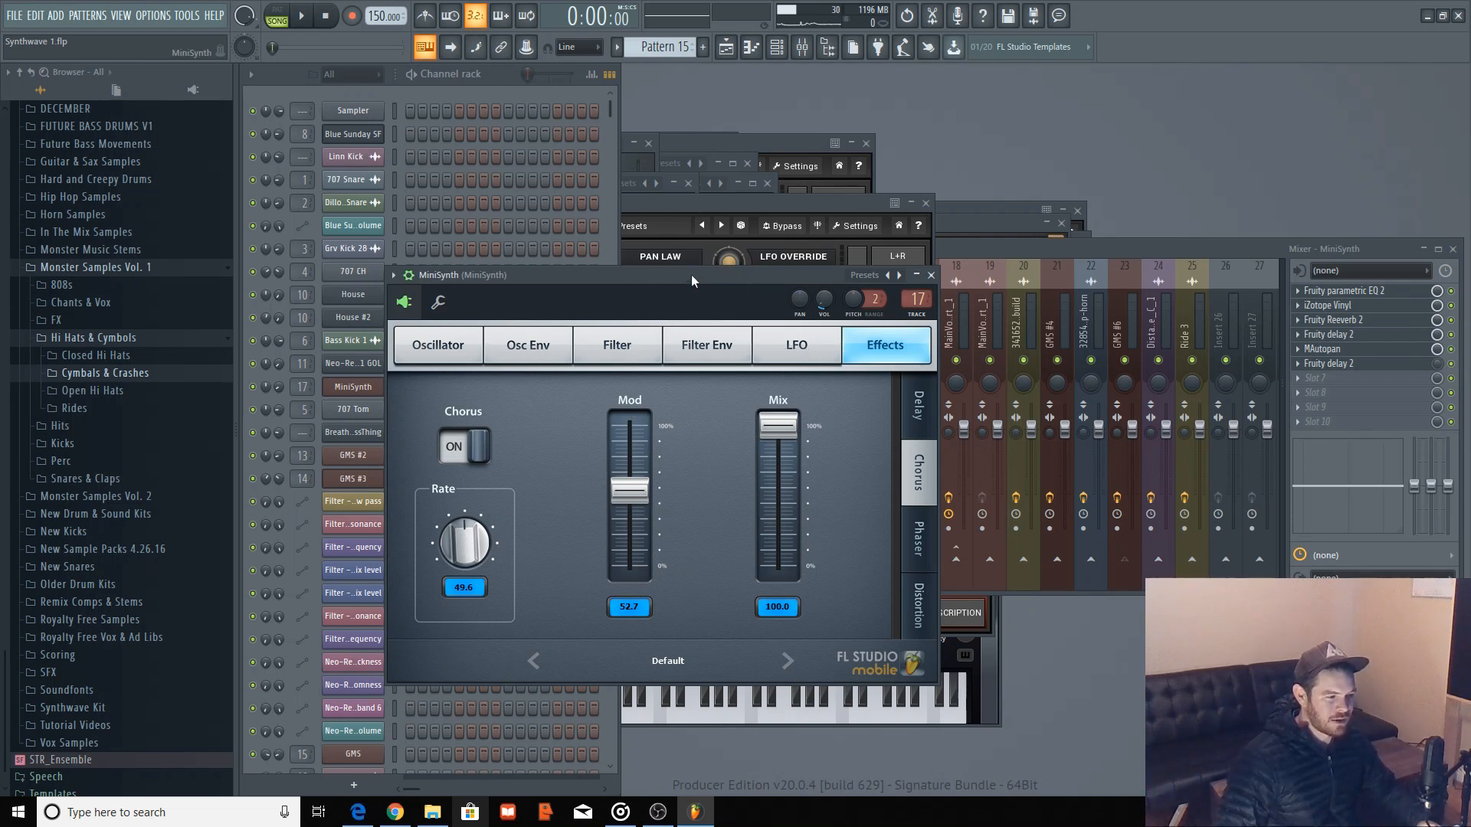
Inspect the Fruity parametric EQ 2, iZotope Vinyl and Fruity Reeverb 2 effects on the MiniSynth mixer track.
left_click(1041, 250)
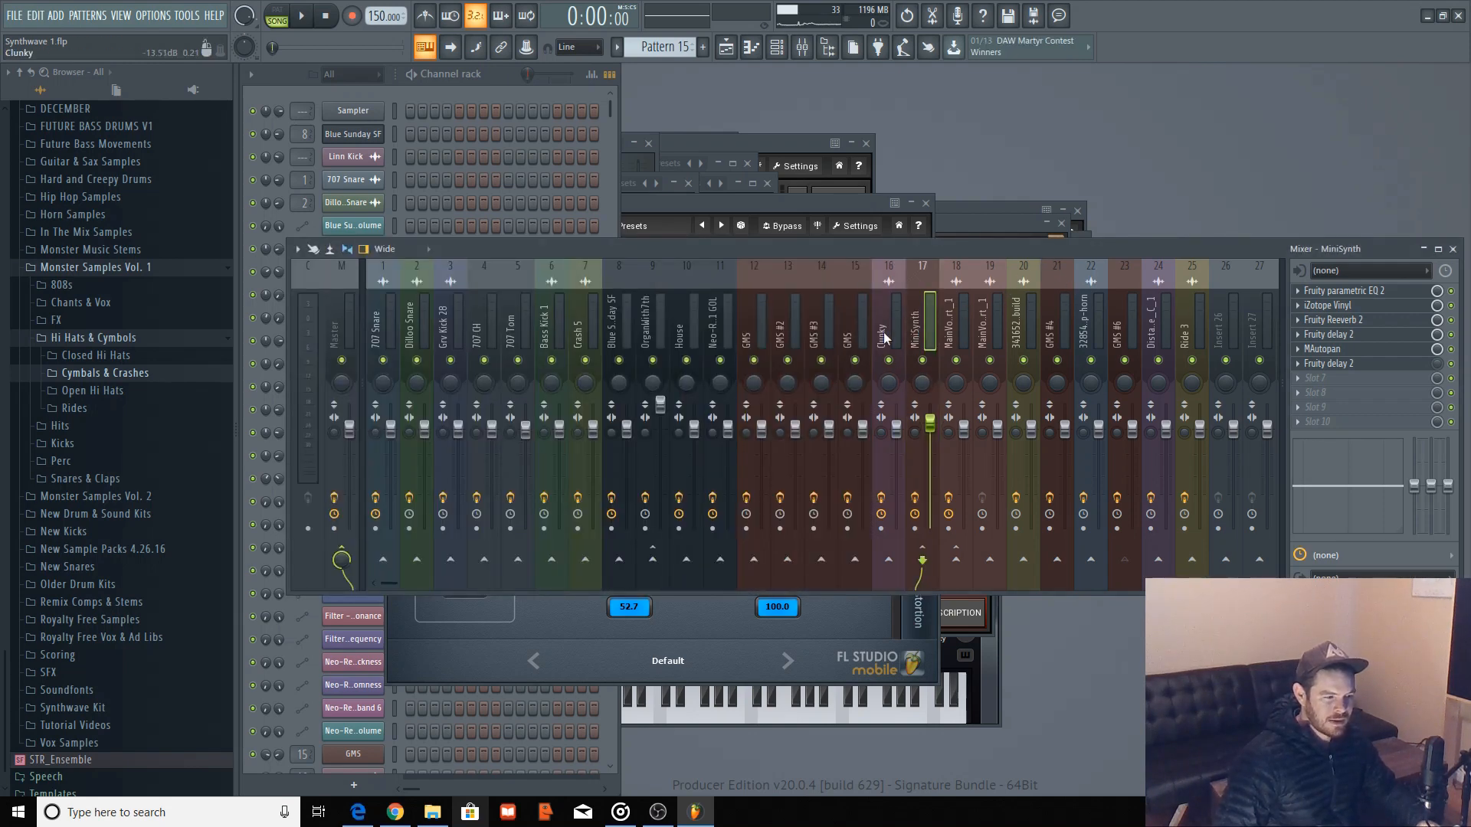
left_click(1367, 305)
left_click(1366, 297)
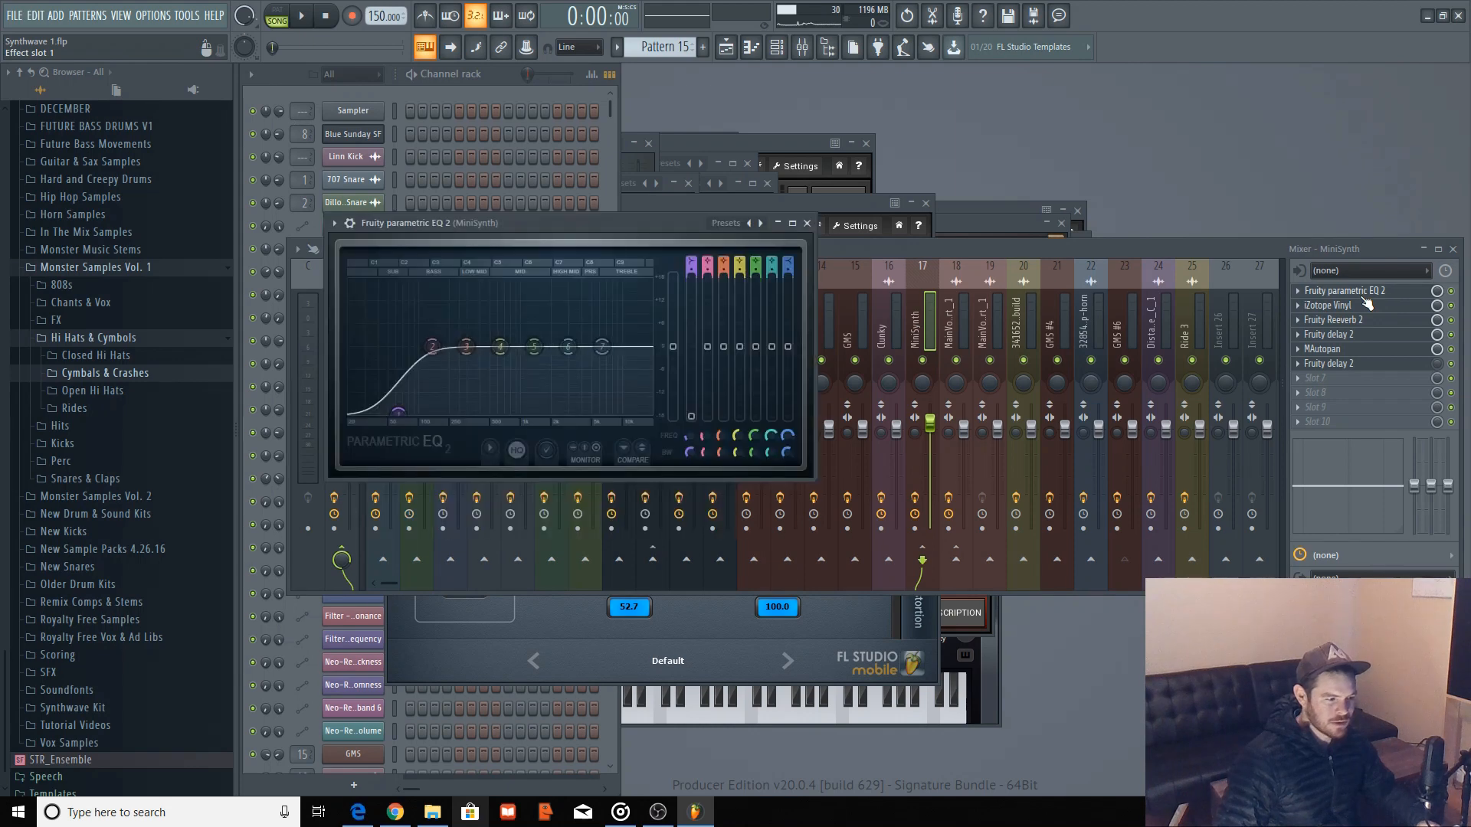
left_click(1365, 318)
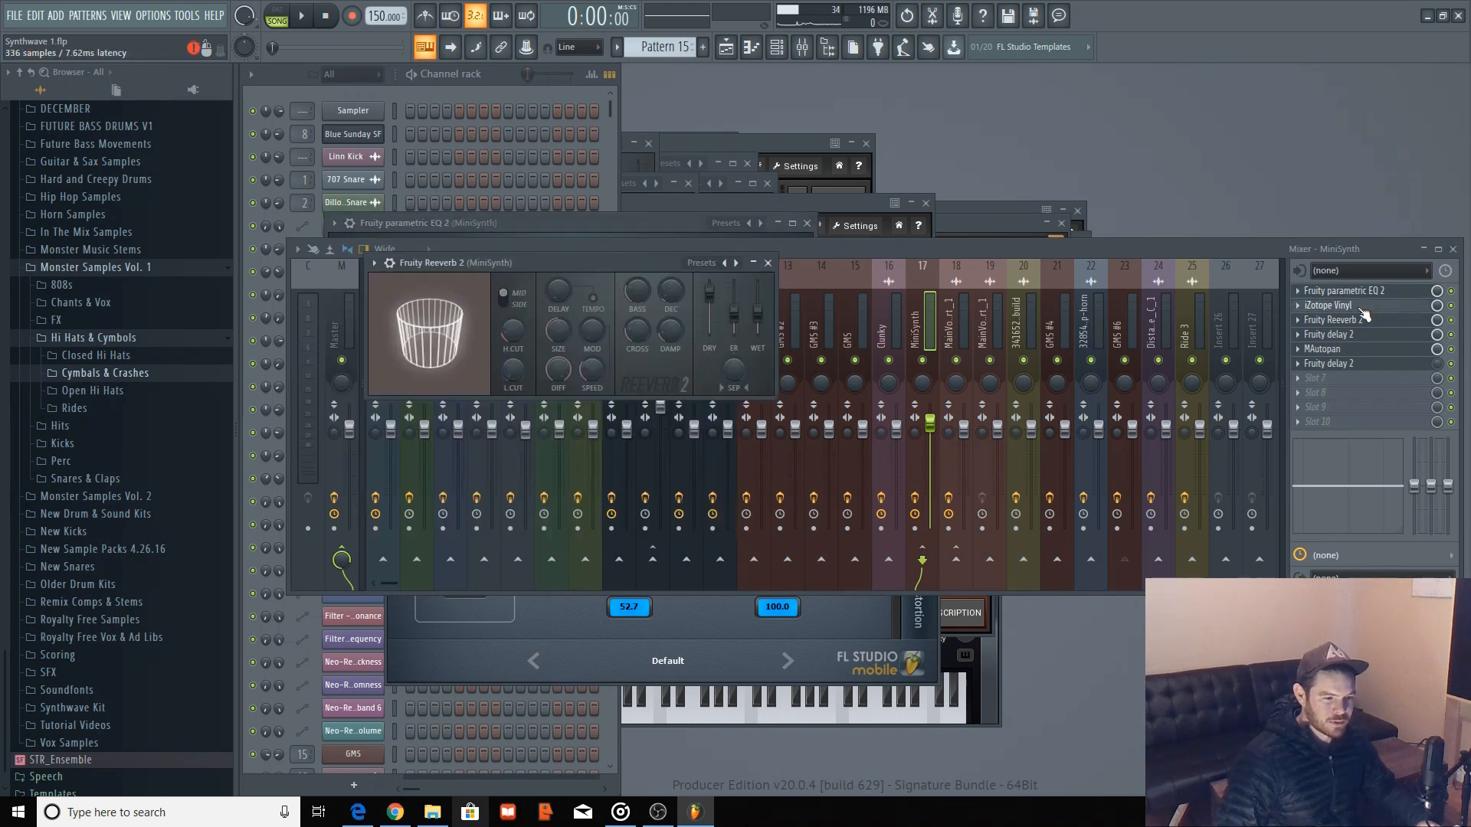
left_click(1364, 305)
left_click(1356, 334)
left_click(1356, 320)
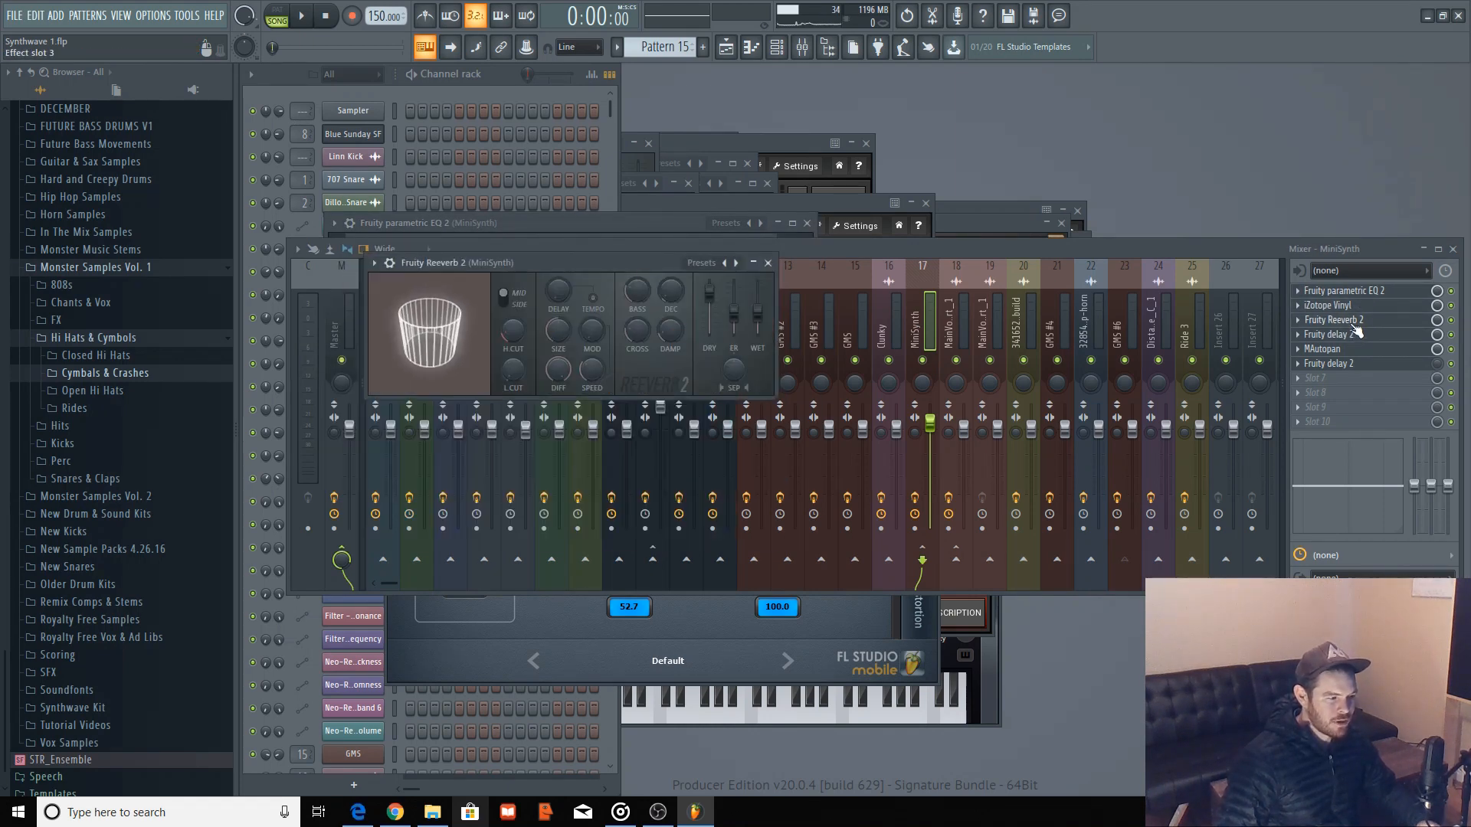
Inspect the MAutopan effect and both Fruity delay 2 effects on the MiniSynth mixer track.
left_click(1357, 348)
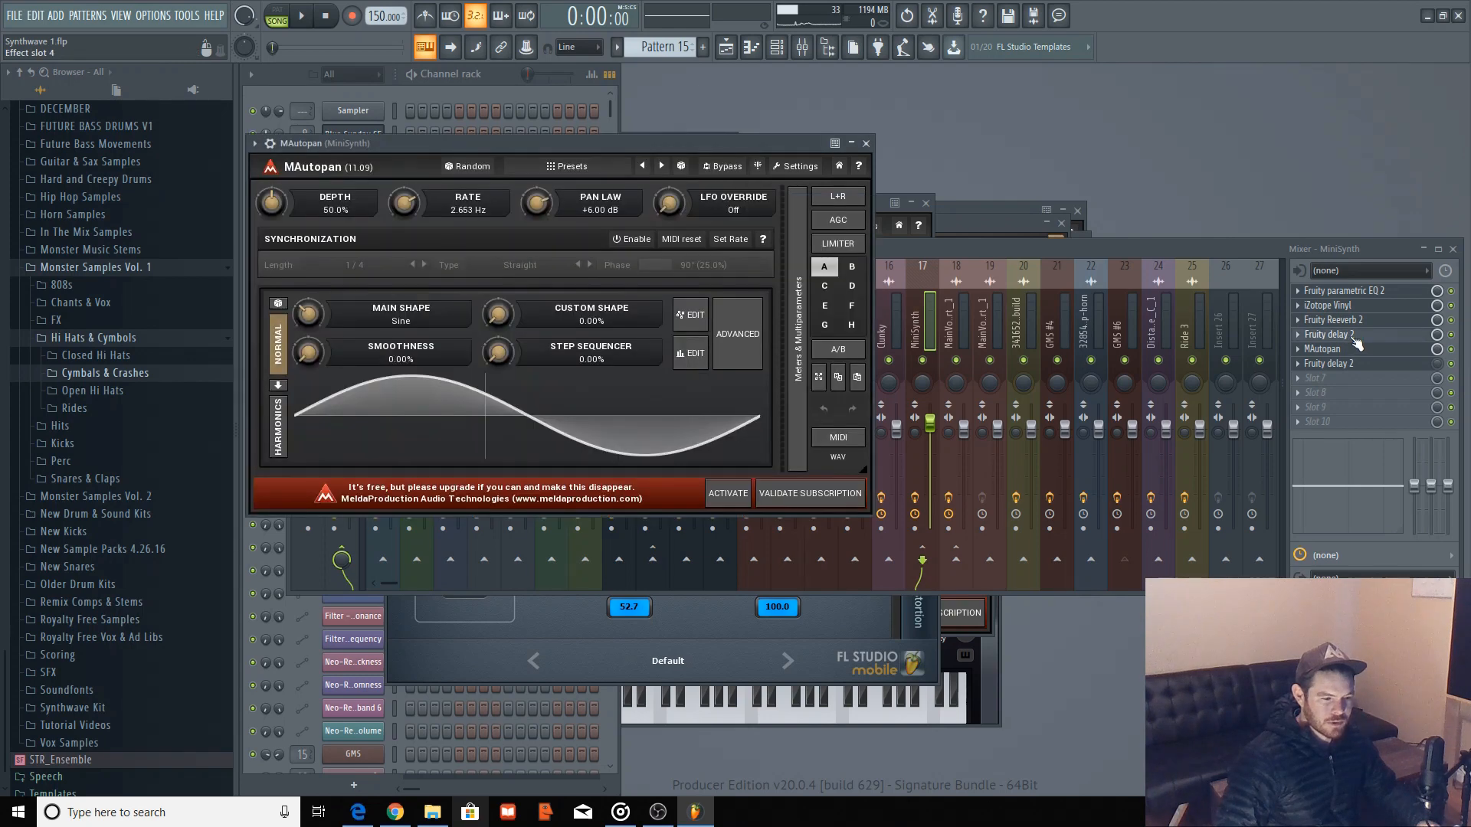
left_click(1355, 335)
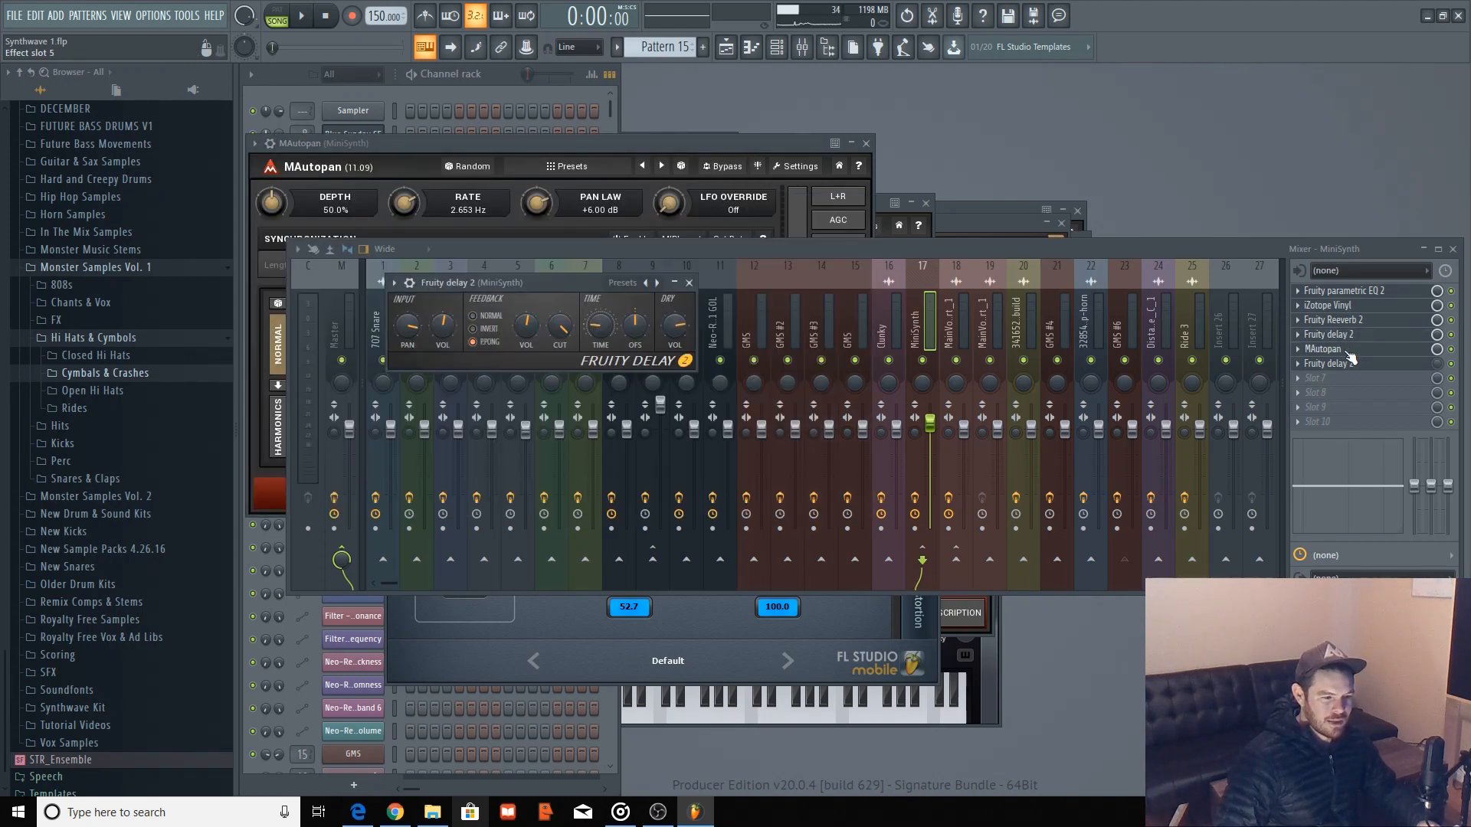
left_click(1349, 350)
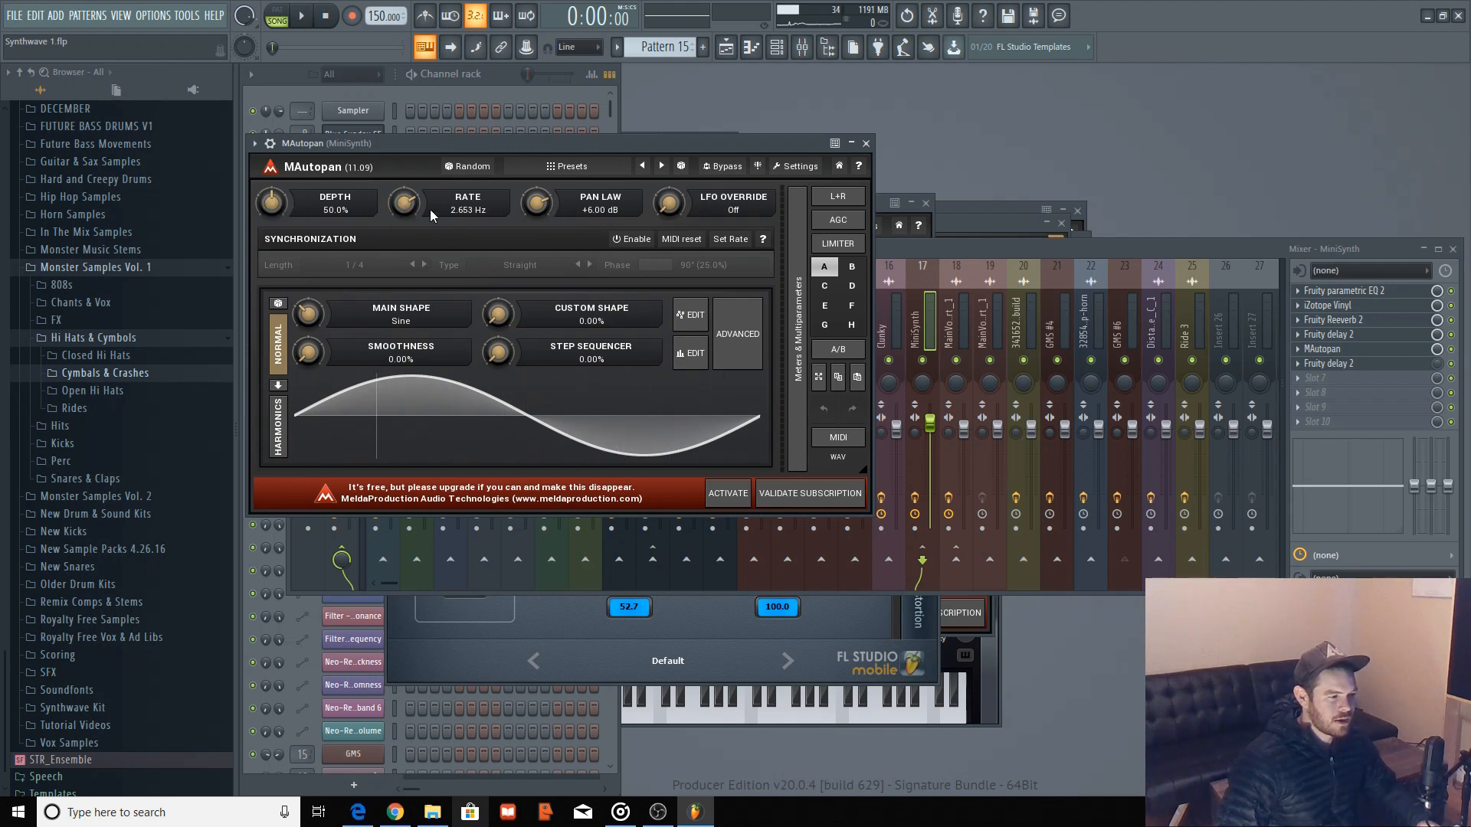
left_click(1352, 365)
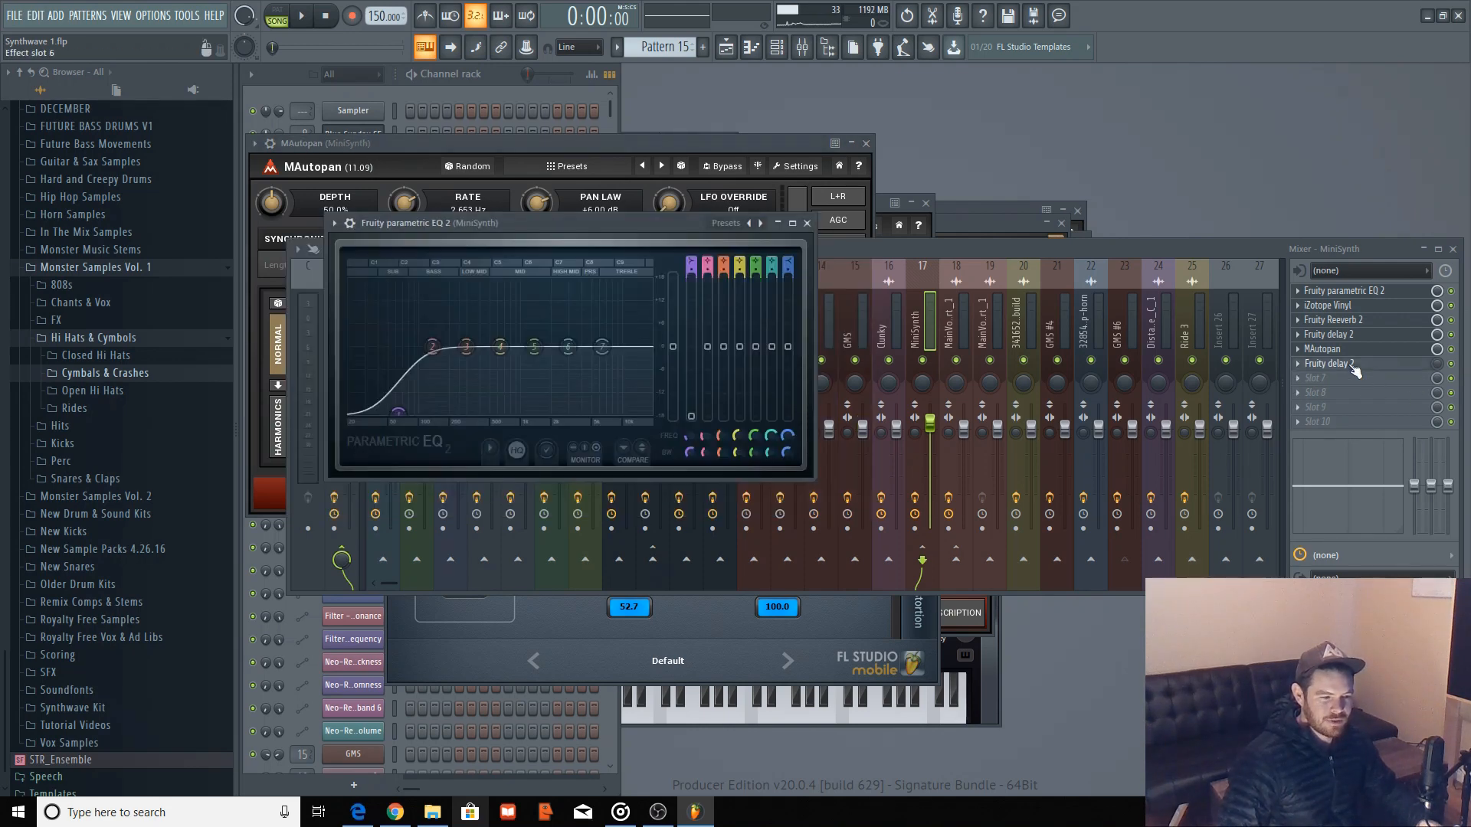
left_click(1352, 365)
left_click(1353, 367)
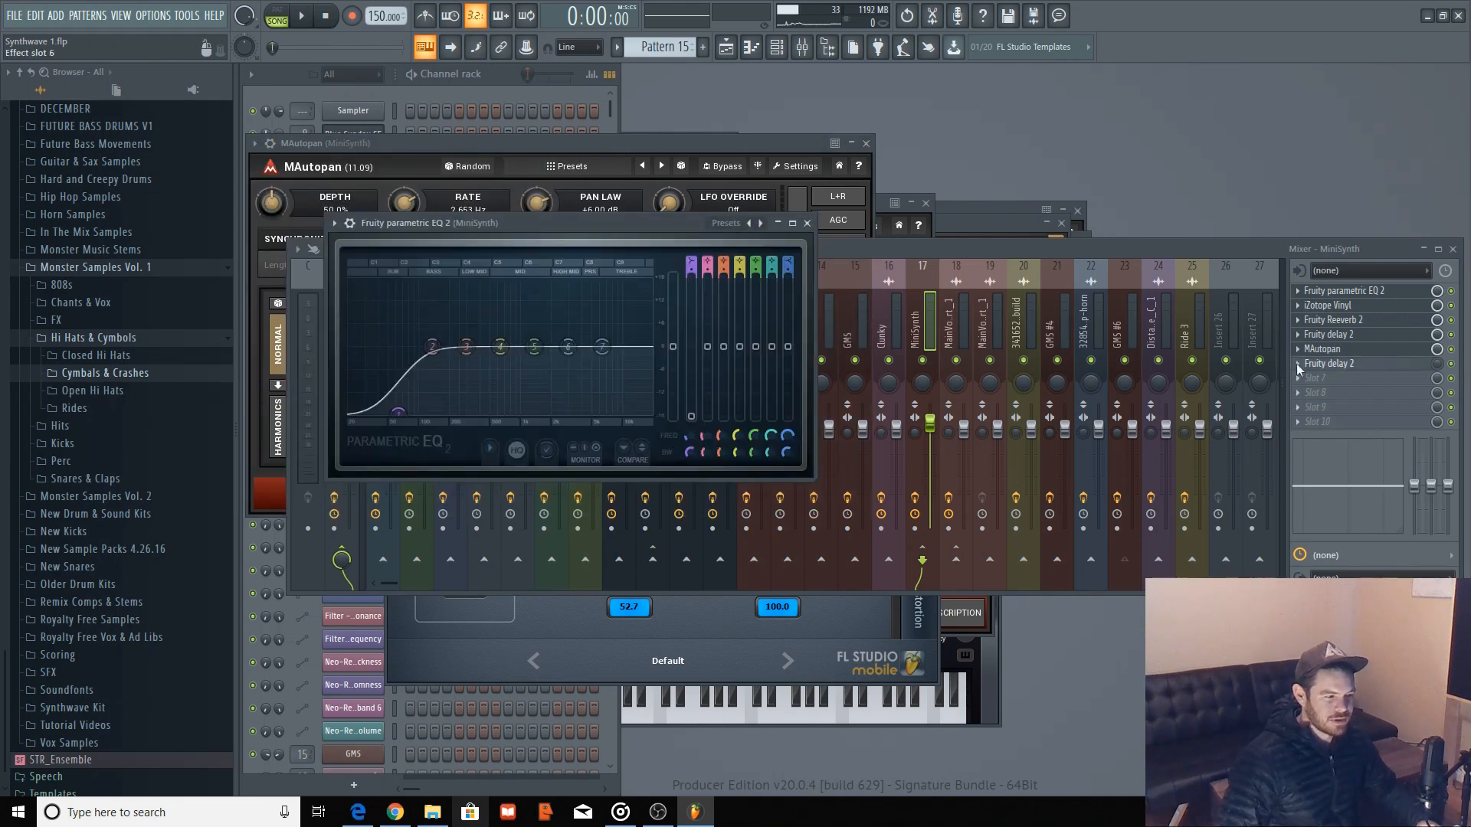
left_click(1353, 366)
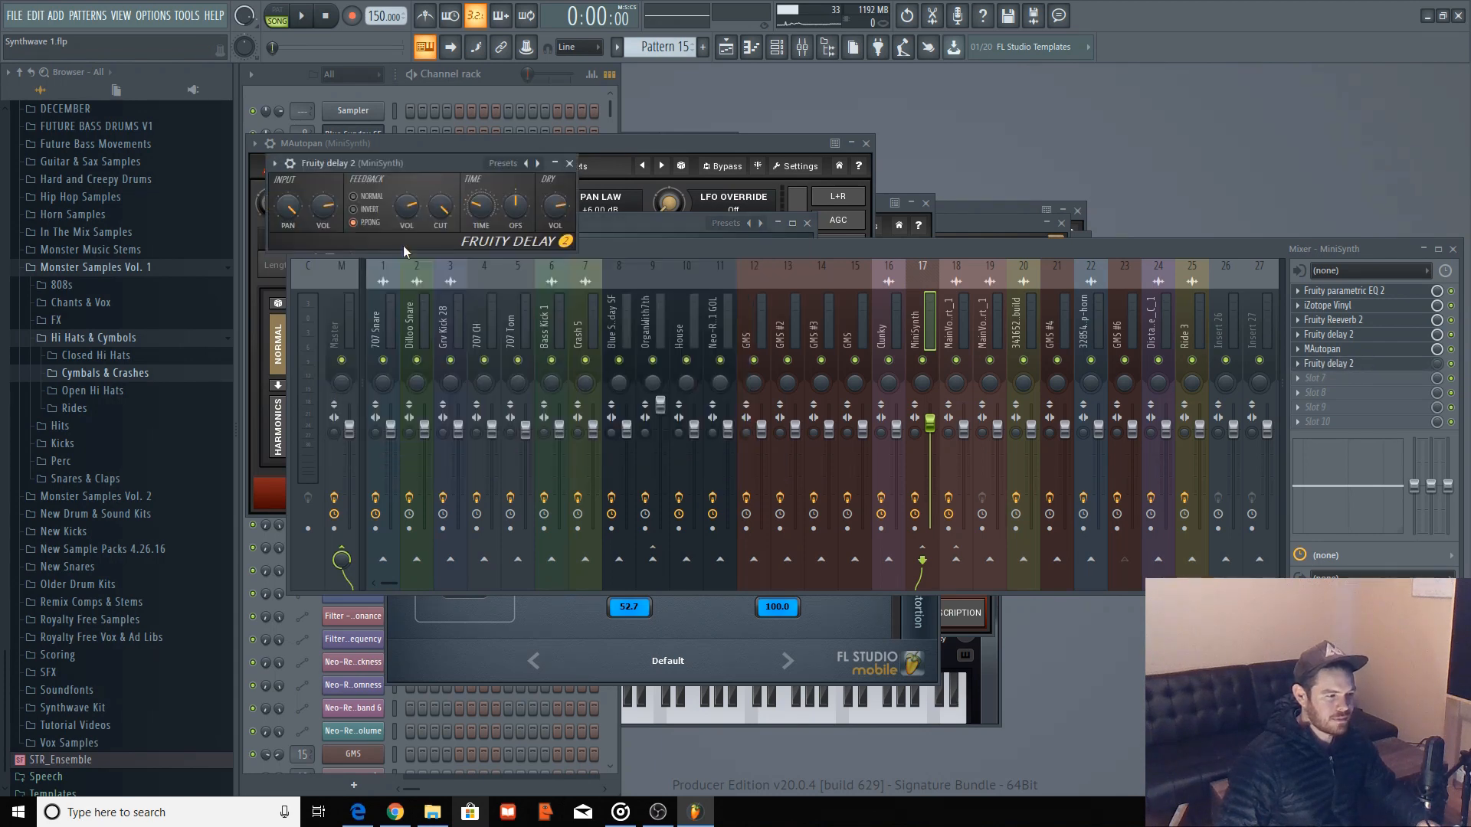